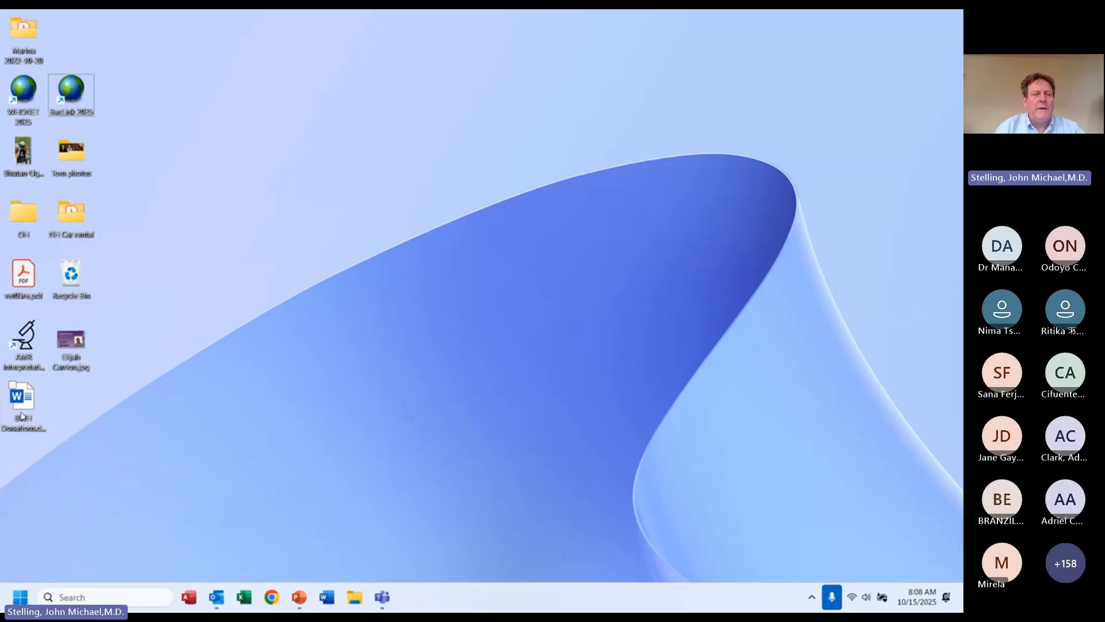
- Open a file browser window and go to the C:\WHONET\Data folder
{"action": "key", "text": "super+e"}
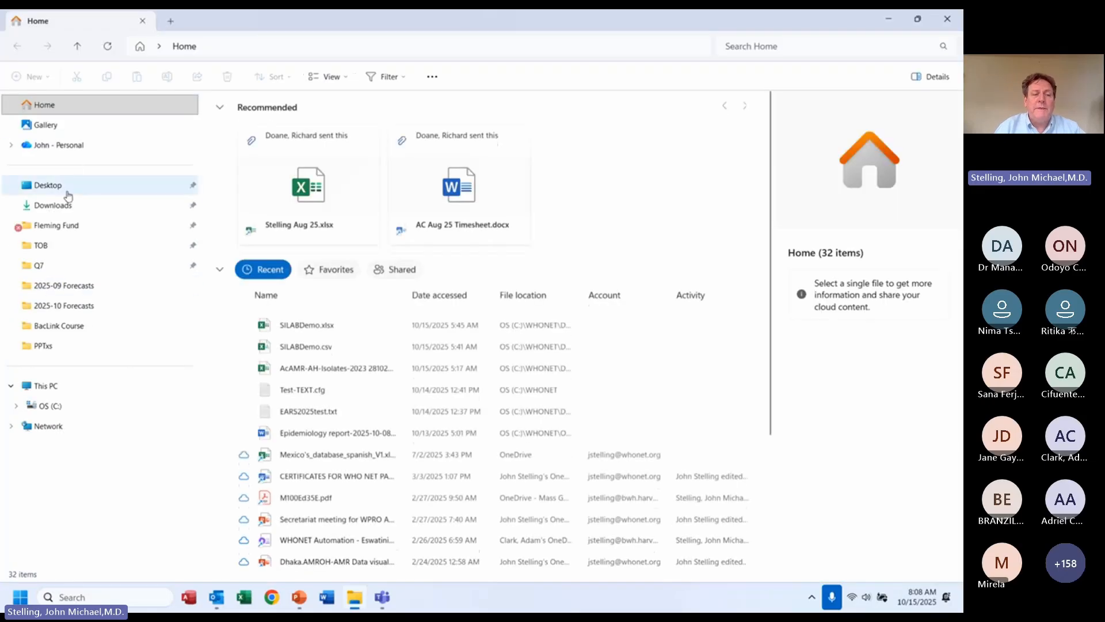
{"action": "left_click", "coordinate": [251, 50]}
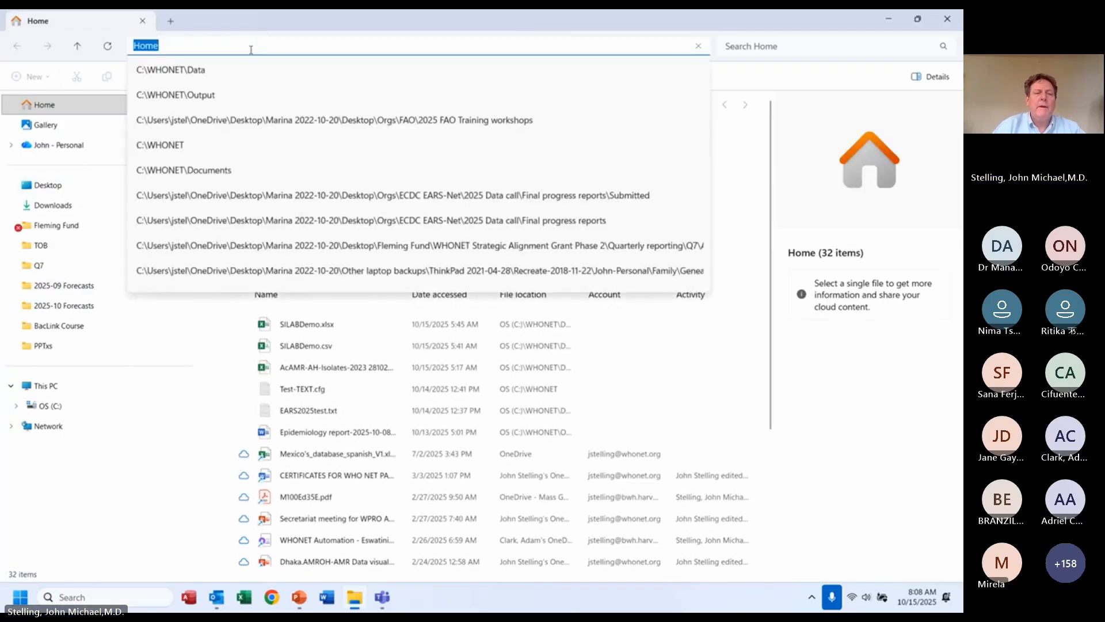
{"action": "left_click", "coordinate": [62, 408]}
{"action": "double_click", "coordinate": [261, 307]}
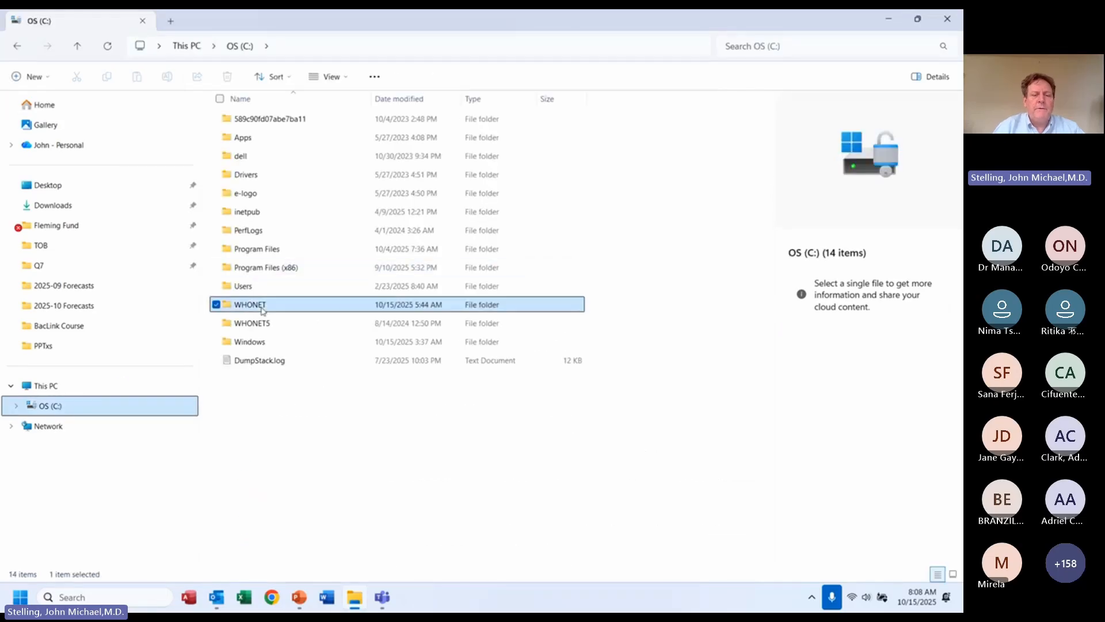
{"action": "left_click", "coordinate": [260, 229]}
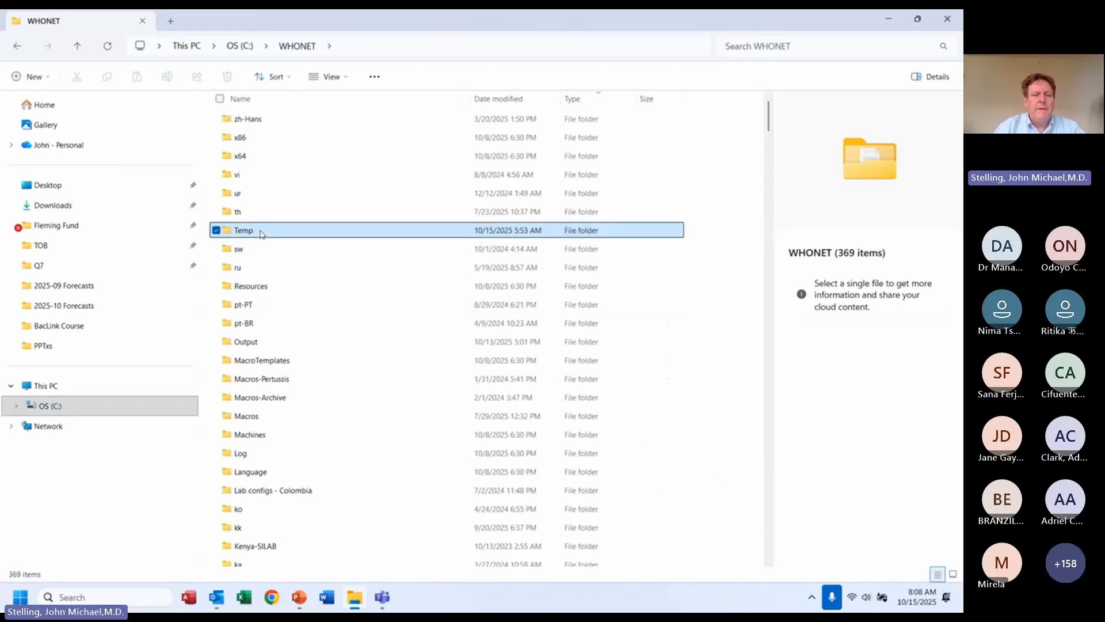
{"action": "scroll", "coordinate": [262, 233], "scroll_direction": "down", "scroll_amount": 1}
{"action": "key", "text": "Return"}
- Open the Vitek2-demo-data.txt file from the Data folder
{"action": "key", "text": "Down"}
{"action": "key", "text": "Down"}
{"action": "key", "text": "Down"}
{"action": "key", "text": "Down"}
{"action": "key", "text": "Down"}
{"action": "key", "text": "Down"}
{"action": "key", "text": "Down"}
{"action": "key", "text": "Down"}
{"action": "key", "text": "Down"}
{"action": "key", "text": "Down"}
{"action": "key", "text": "Down"}
{"action": "key", "text": "Down"}
{"action": "key", "text": "Down"}
{"action": "key", "text": "Down"}
{"action": "key", "text": "Down"}
{"action": "key", "text": "Down"}
{"action": "key", "text": "Down"}
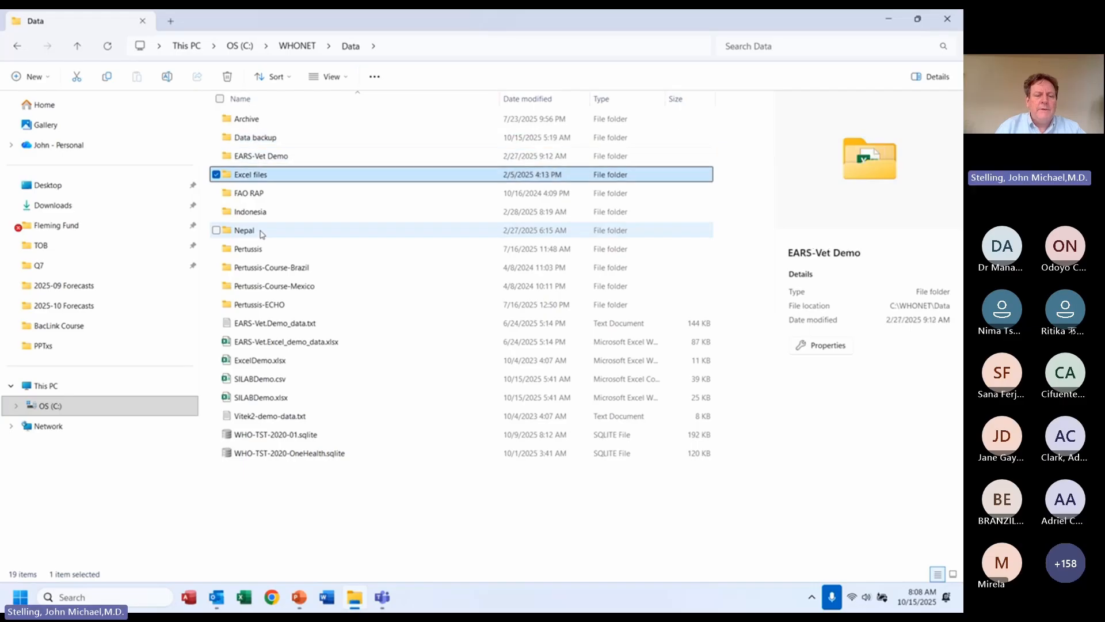
{"action": "key", "text": "Down"}
{"action": "key", "text": "Up"}
{"action": "key", "text": "Up"}
{"action": "key", "text": "Up"}
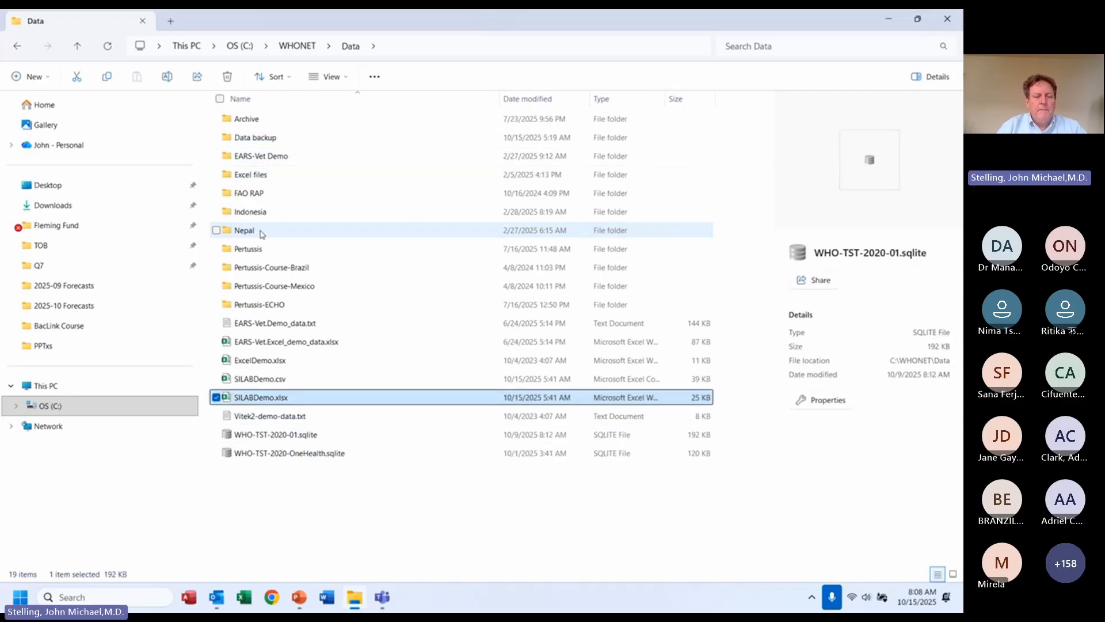
{"action": "key", "text": "Down"}
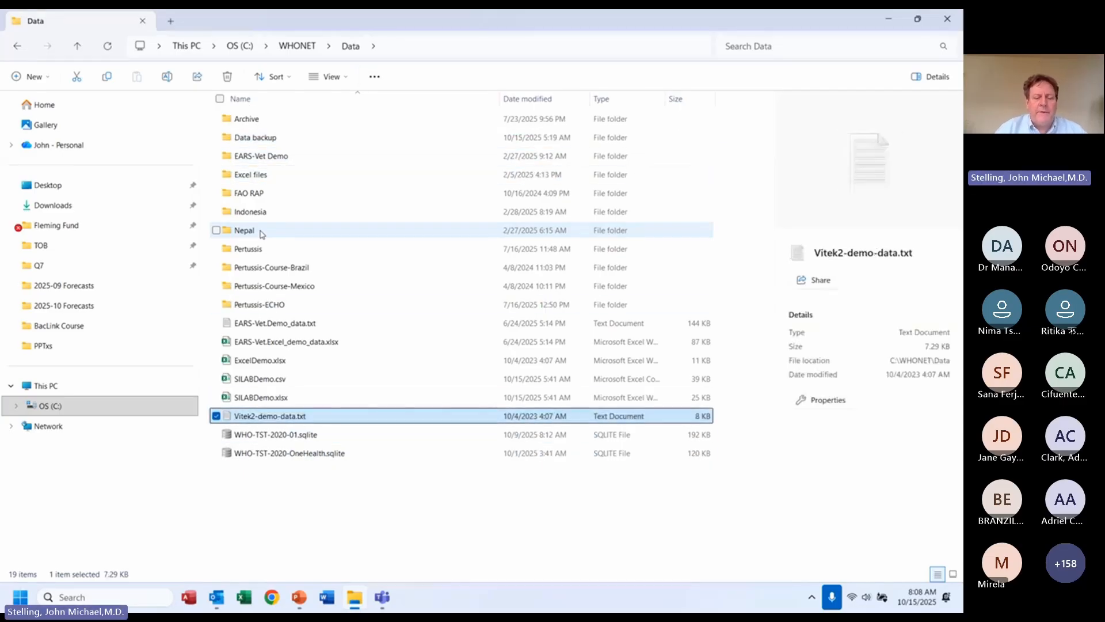
{"action": "key", "text": "Return"}
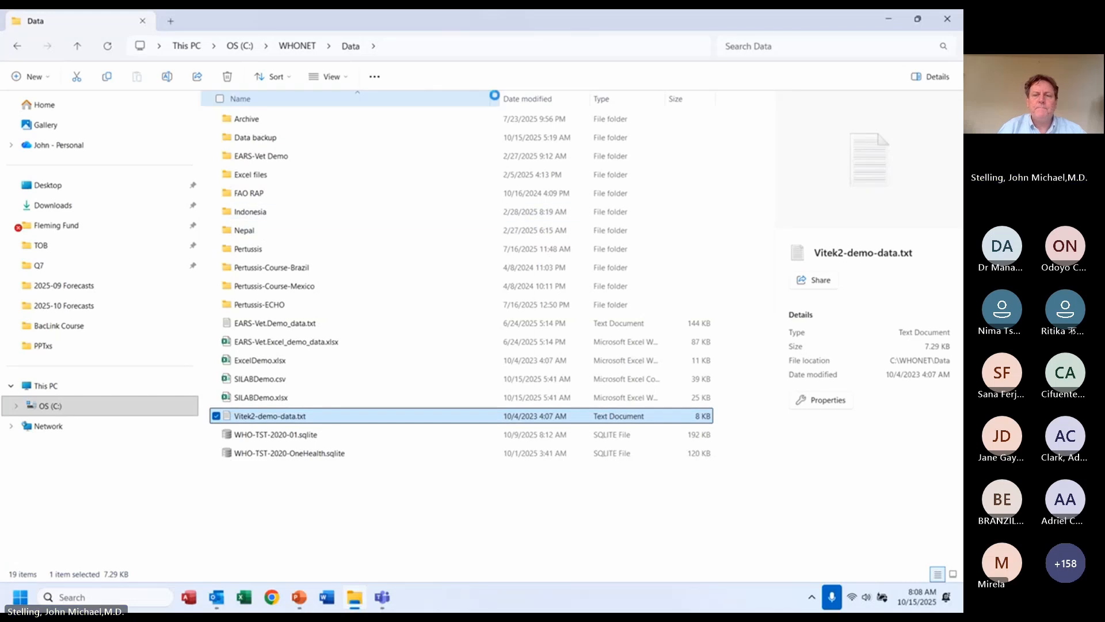
{"action": "left_click", "coordinate": [468, 39]}
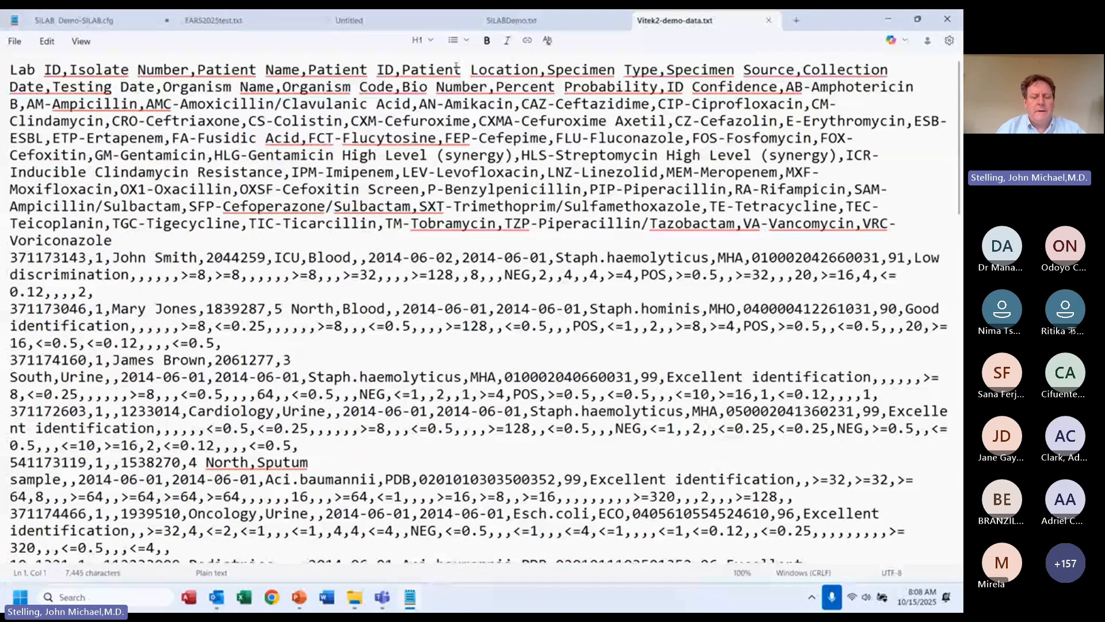
- Copy the entire text of Vitek2-demo-data.txt and paste it into cell A1 of a new blank Excel workbook
{"action": "left_click", "coordinate": [456, 68]}
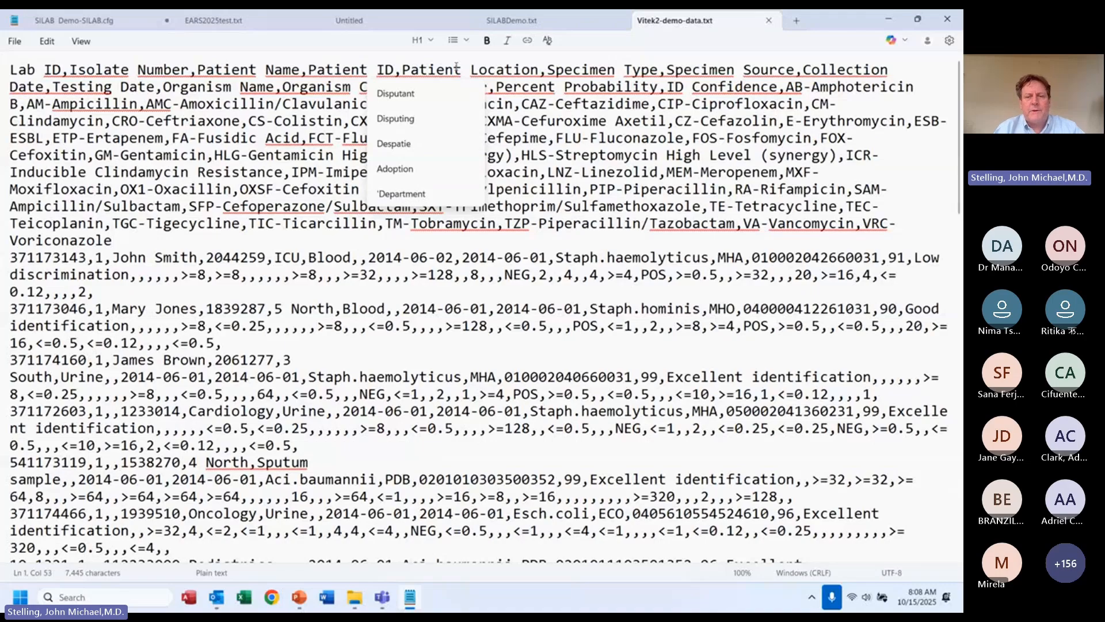
{"action": "key", "text": "Escape"}
{"action": "key", "text": "ctrl+a"}
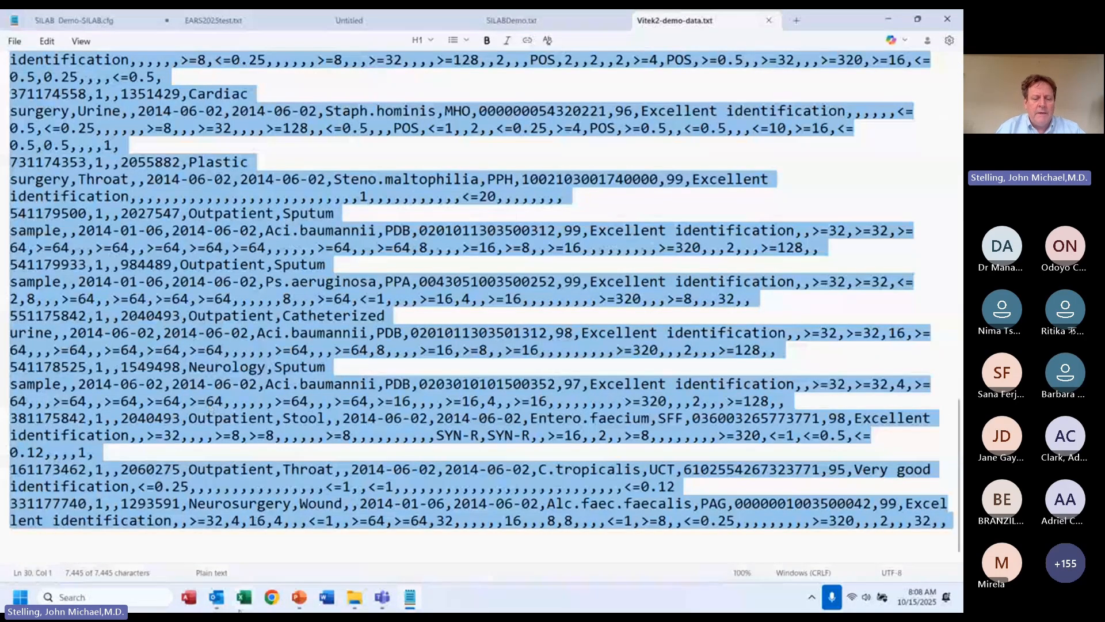
{"action": "left_click", "coordinate": [241, 599]}
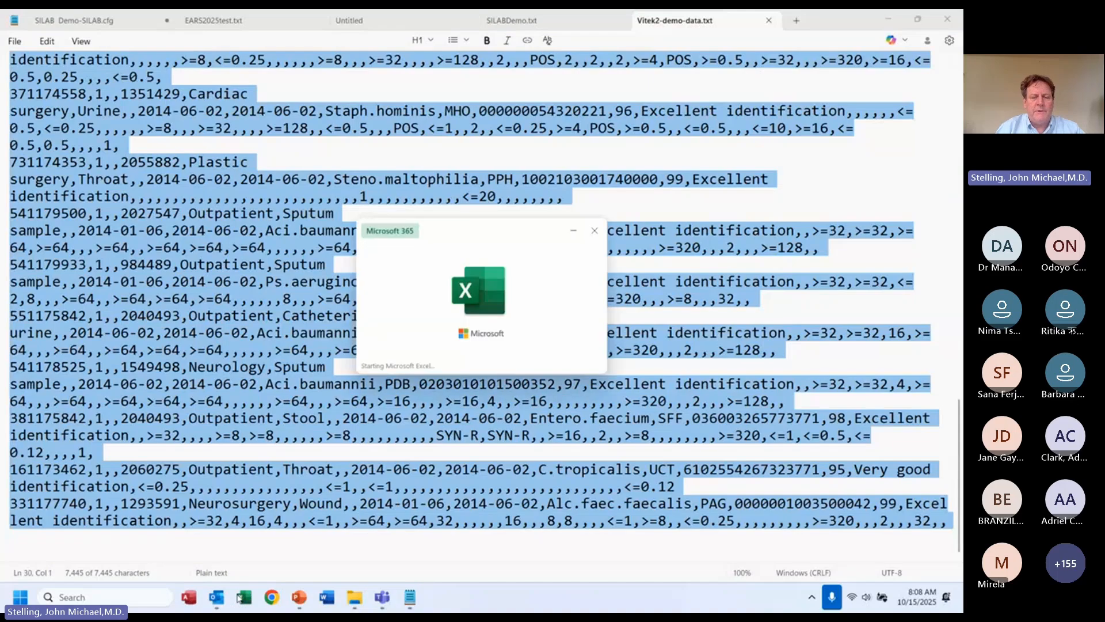
{"action": "key", "text": "Return"}
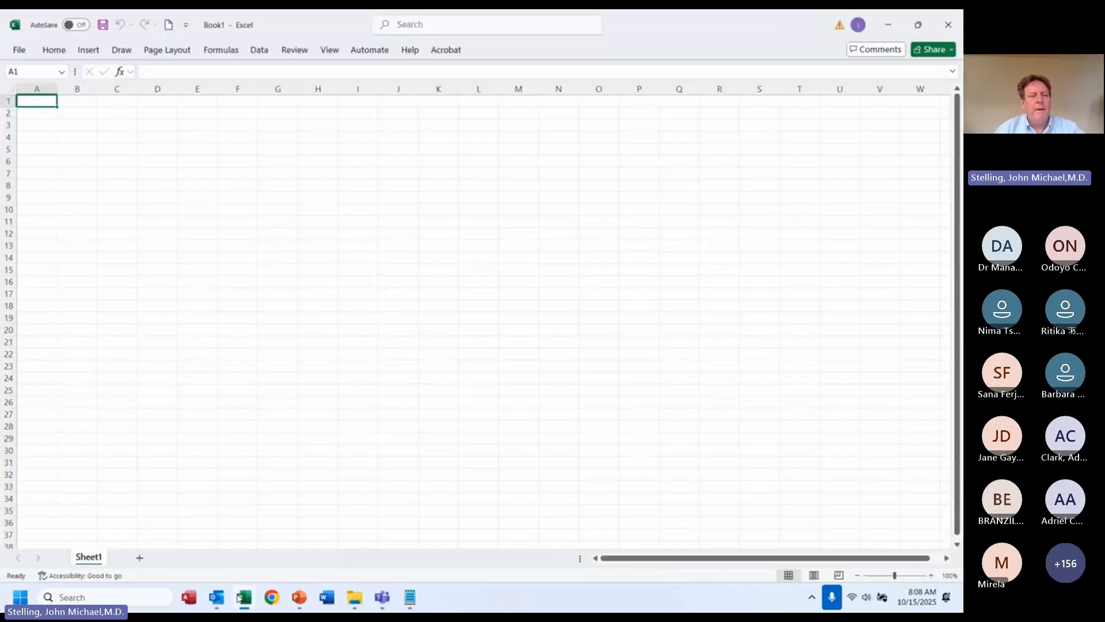
{"action": "key", "text": "ctrl+v"}
- Split the pasted text in column A into separate columns with Text to Columns, using Delimited and adding Comma as a delimiter
{"action": "key", "text": "alt+a"}
{"action": "key", "text": "e"}
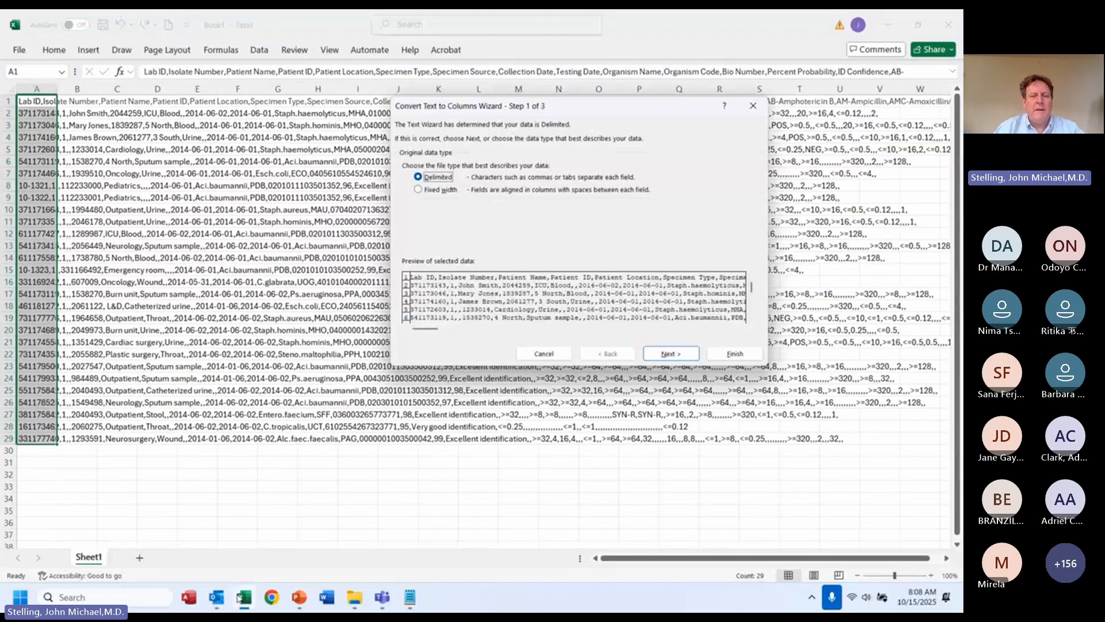
{"action": "key", "text": "Return"}
{"action": "key", "text": "alt+c"}
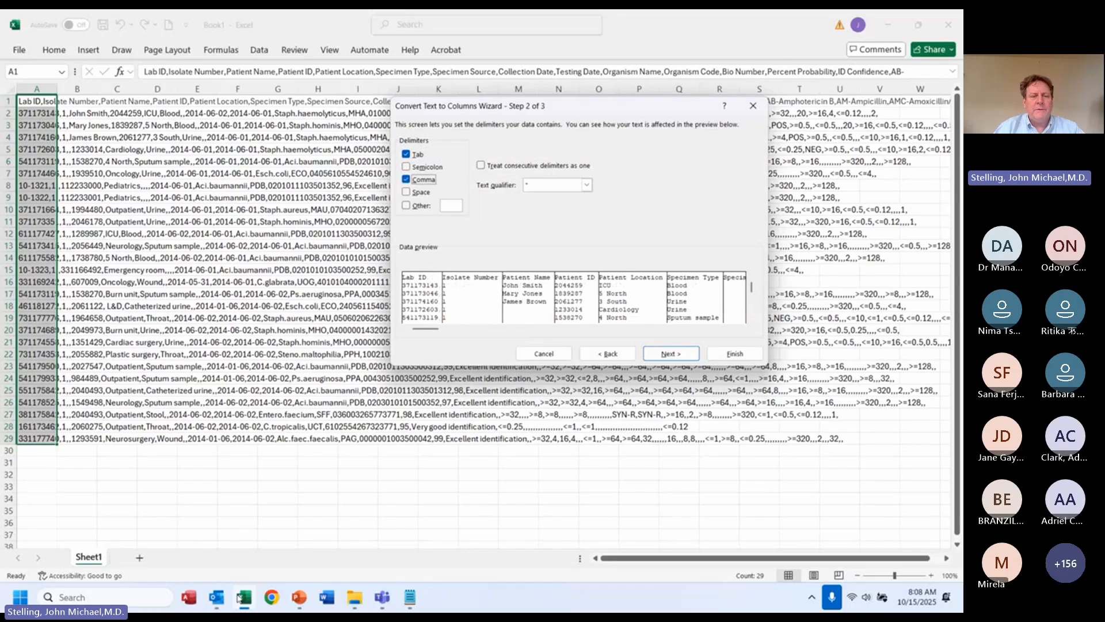
{"action": "key", "text": "alt+f"}
- AutoFit the widths of all the data columns and return to cell A1
{"action": "key", "text": "ctrl+shift+Right"}
{"action": "key", "text": "alt+o"}
{"action": "key", "text": "c"}
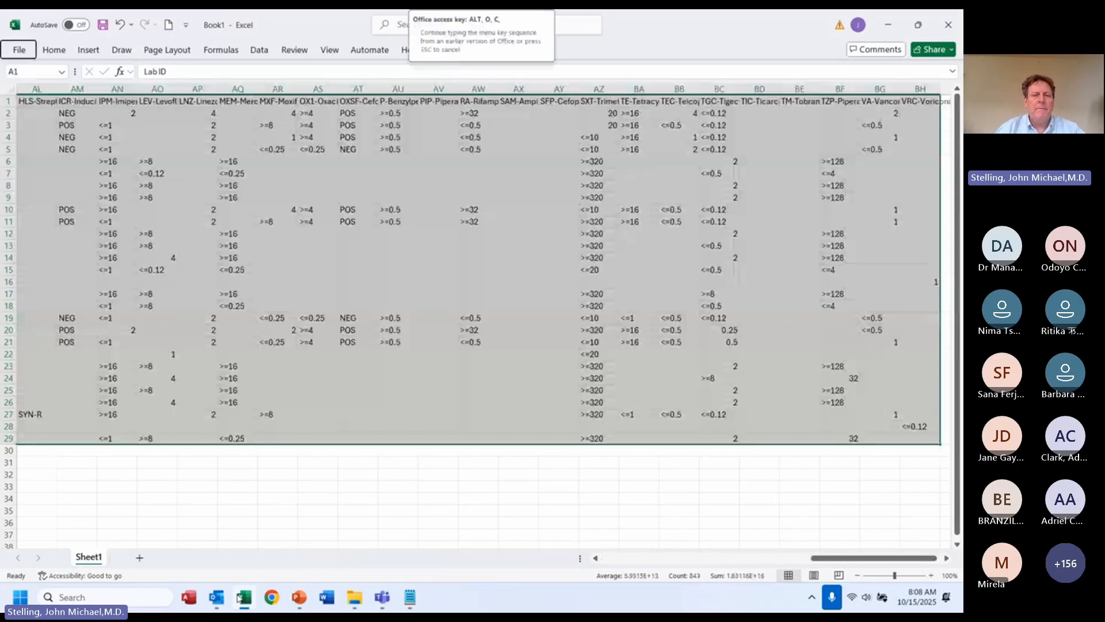
{"action": "key", "text": "a"}
{"action": "key", "text": "ctrl+Home"}
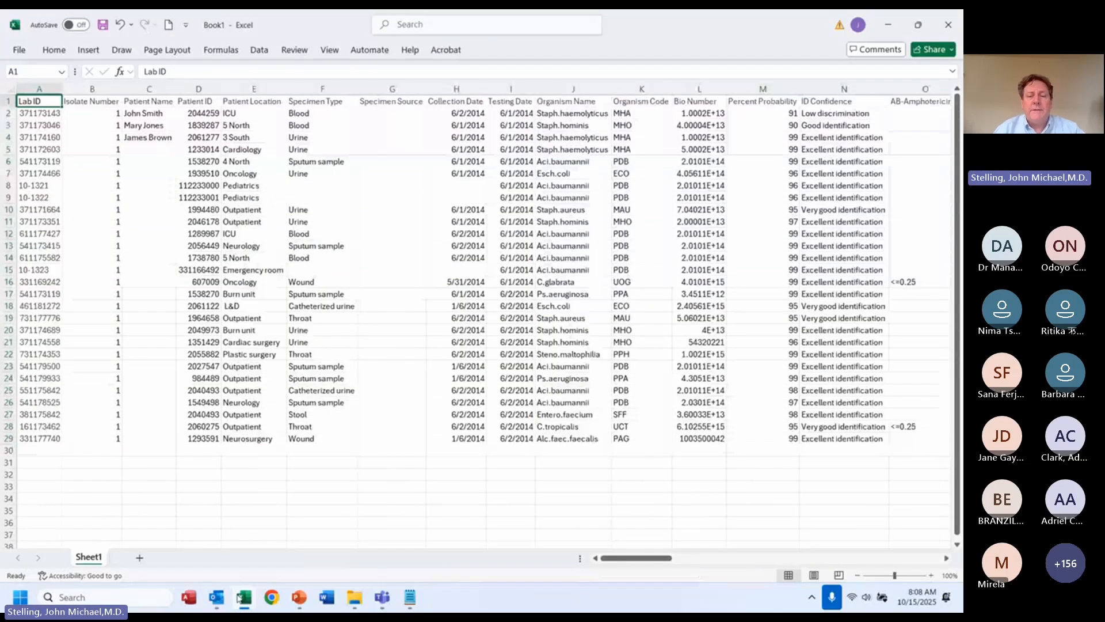
- Examine the first records, checking which rows of the Patient Name column are filled in
{"action": "key", "text": "Down"}
{"action": "key", "text": "Right"}
{"action": "key", "text": "Right"}
{"action": "key", "text": "Right"}
{"action": "key", "text": "Right"}
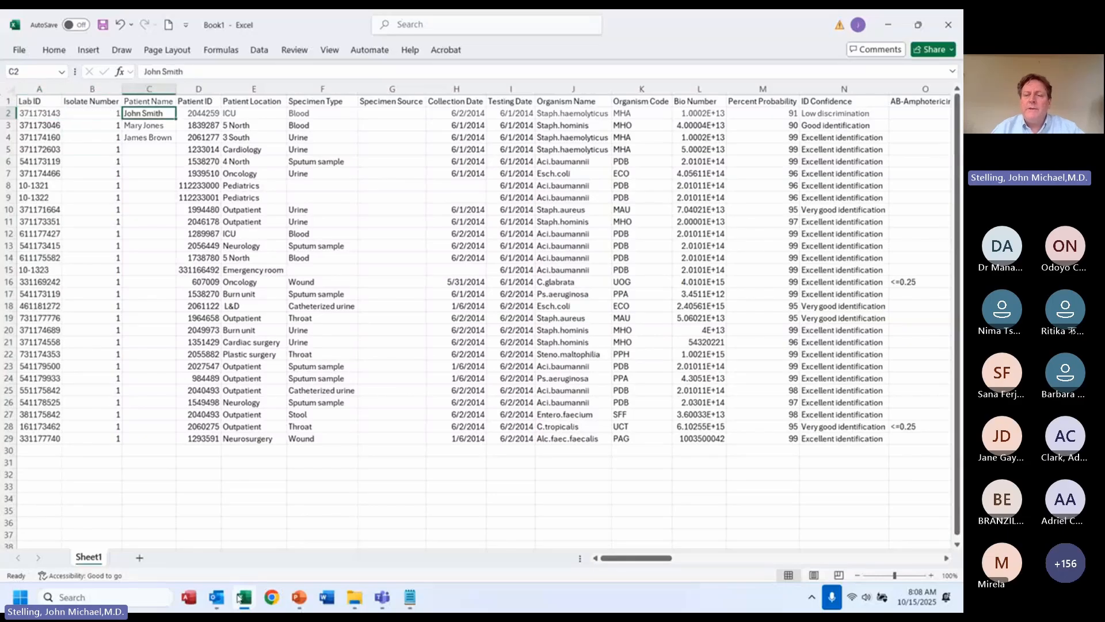
{"action": "key", "text": "Right"}
{"action": "key", "text": "Left"}
{"action": "key", "text": "Left"}
{"action": "key", "text": "Left"}
{"action": "key", "text": "Down"}
{"action": "key", "text": "Down"}
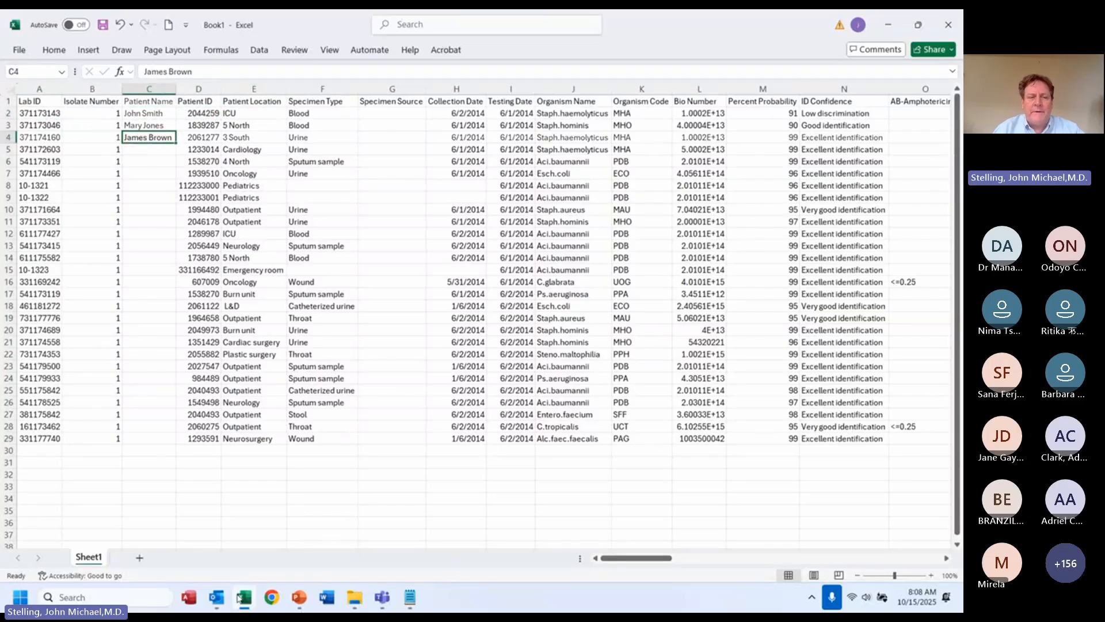
{"action": "key", "text": "Down"}
{"action": "key", "text": "Up"}
{"action": "key", "text": "Up"}
{"action": "key", "text": "Up"}
{"action": "key", "text": "Down"}
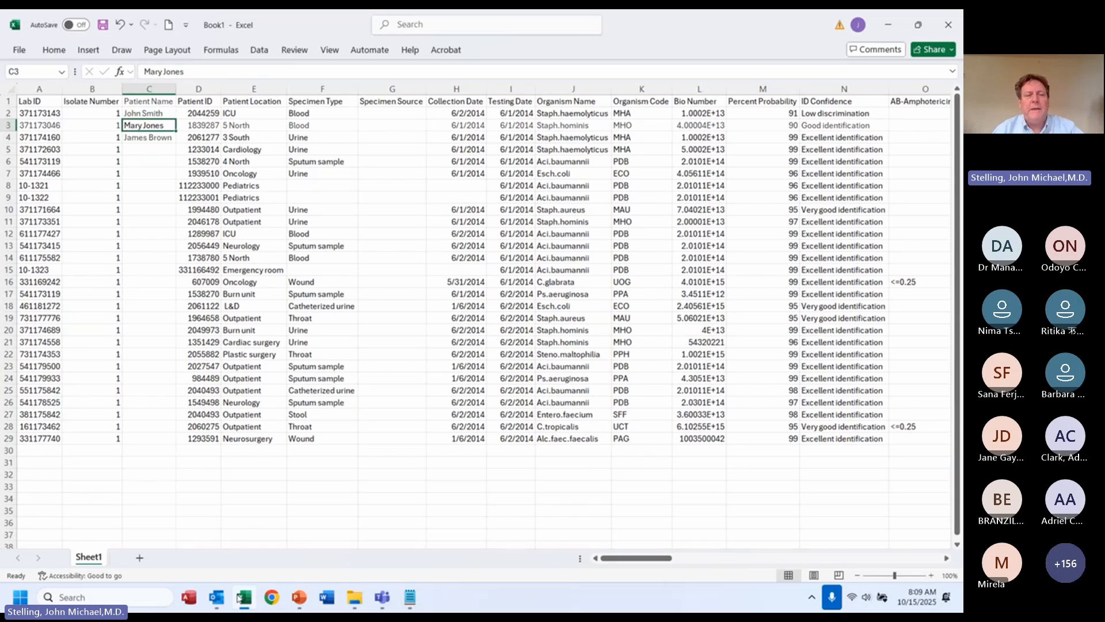
{"action": "key", "text": "Up"}
{"action": "key", "text": "Up"}
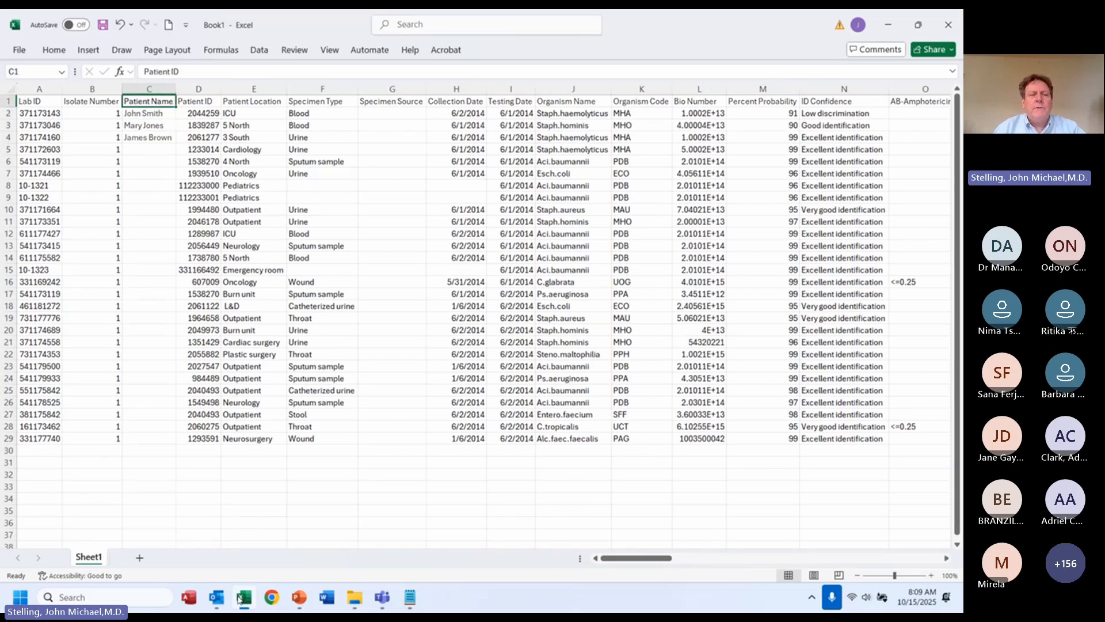
- Add filters to the header row of the data, starting from the Lab ID column
{"action": "key", "text": "Left"}
{"action": "key", "text": "Left"}
{"action": "key", "text": "ctrl+shift+l"}
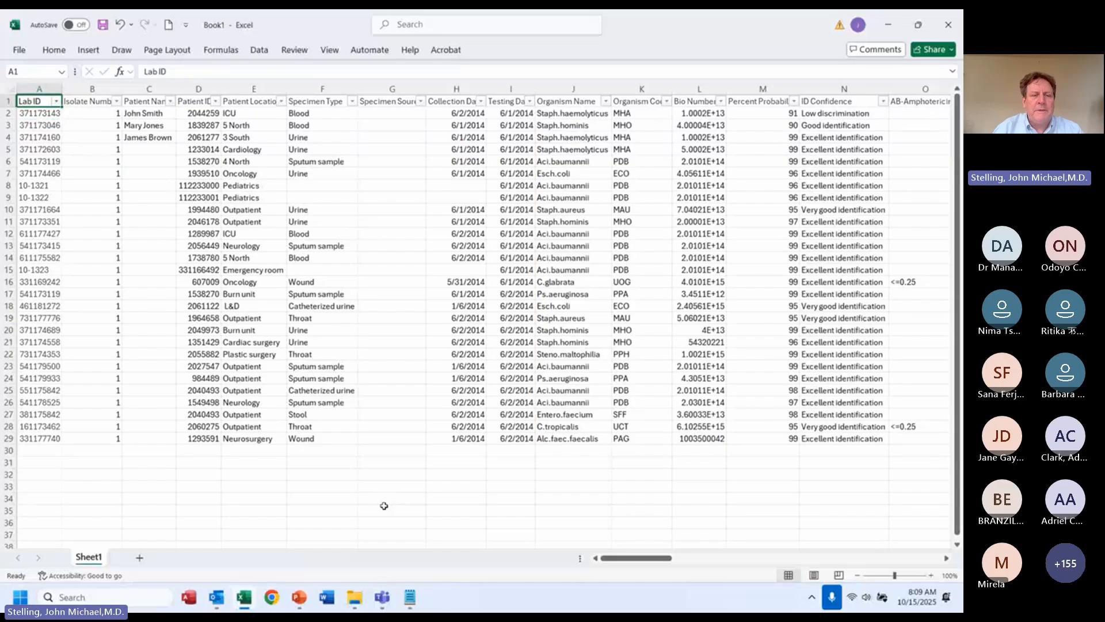
- Review the column headers one by one from Lab ID through Testing Date
{"action": "key", "text": "Down"}
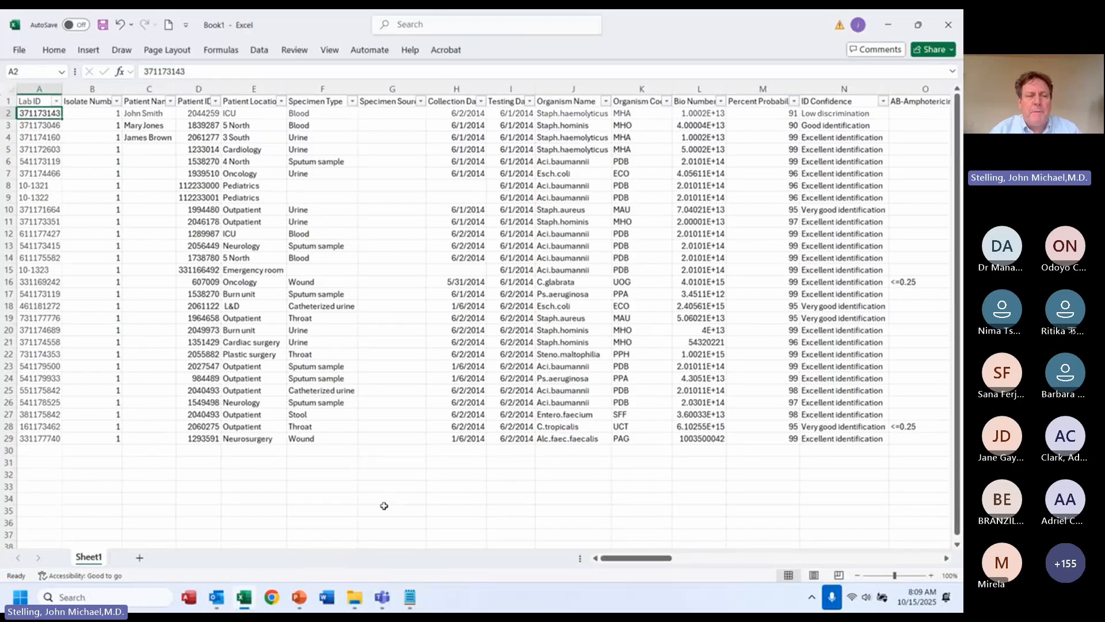
{"action": "key", "text": "Up"}
{"action": "key", "text": "Right"}
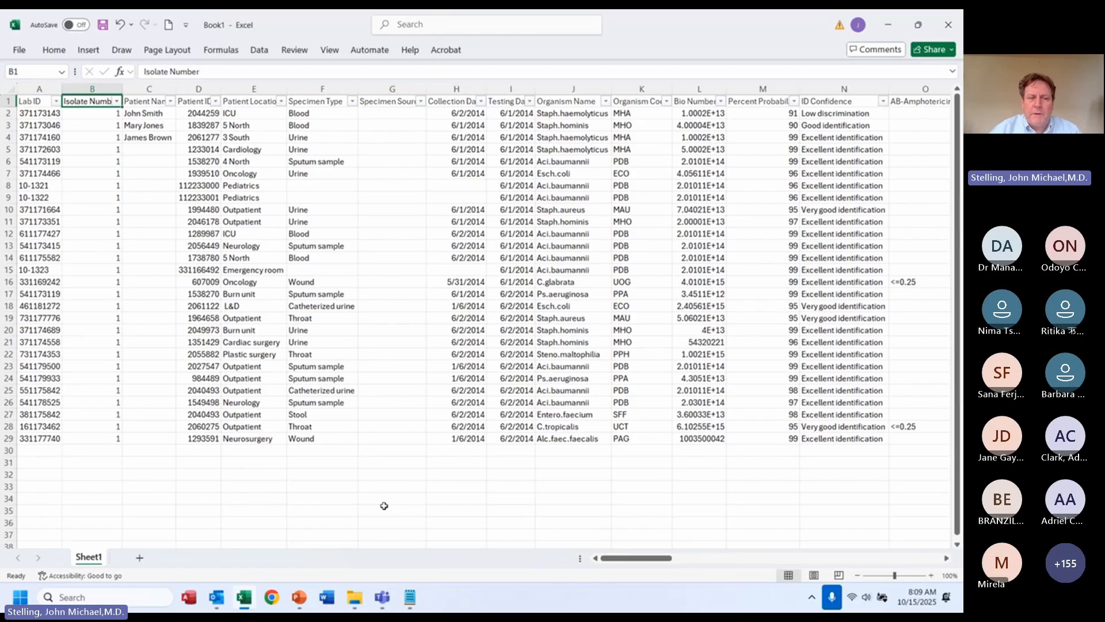
{"action": "key", "text": "Right"}
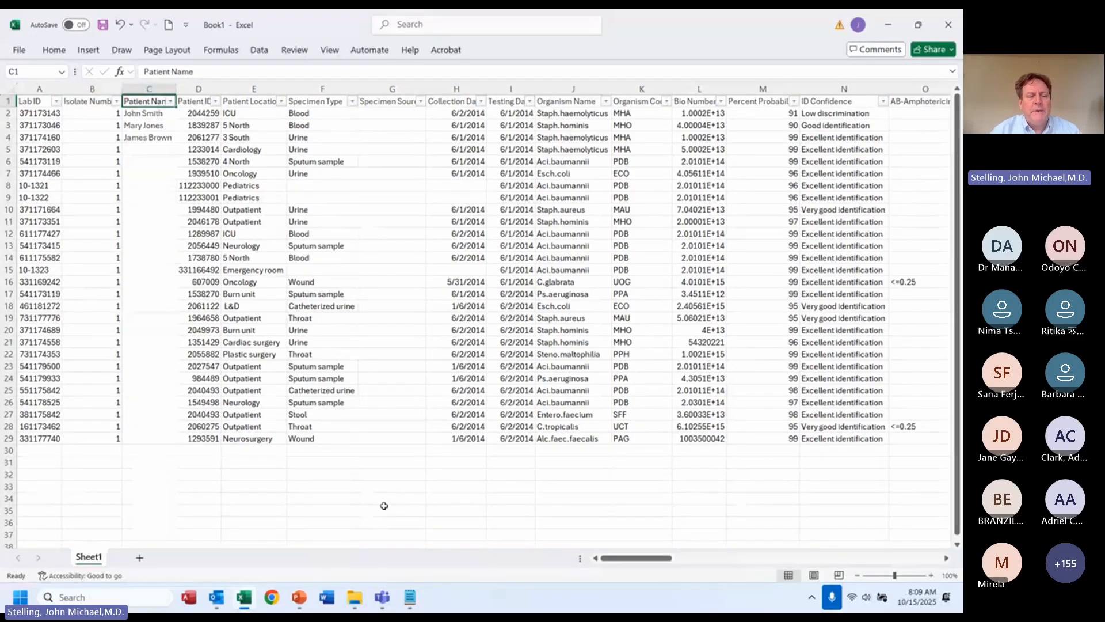
{"action": "key", "text": "Right"}
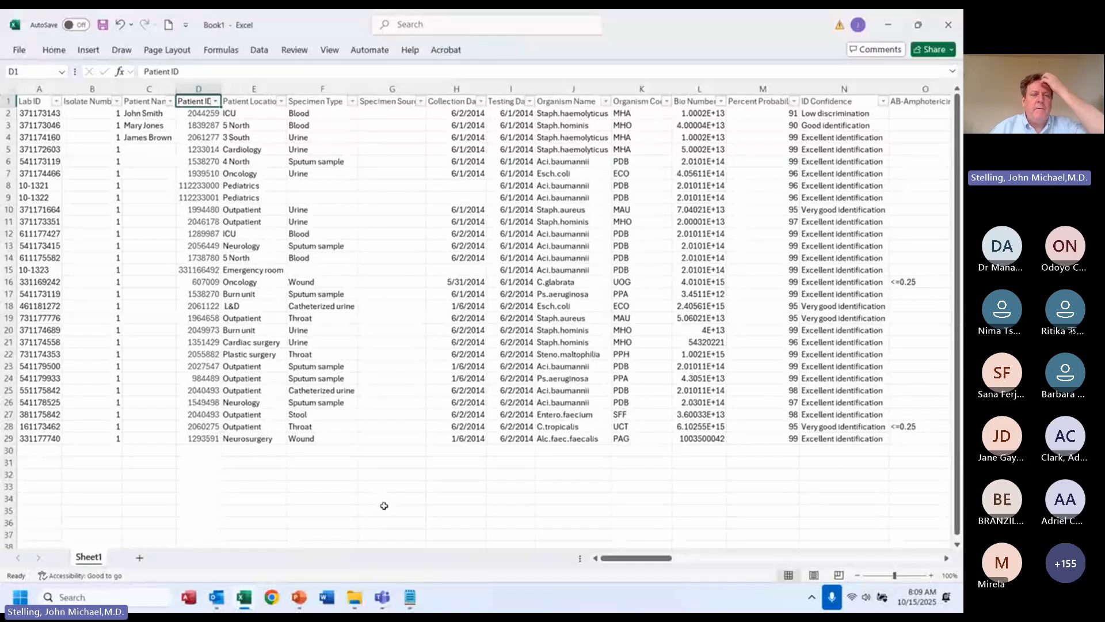
{"action": "key", "text": "Right"}
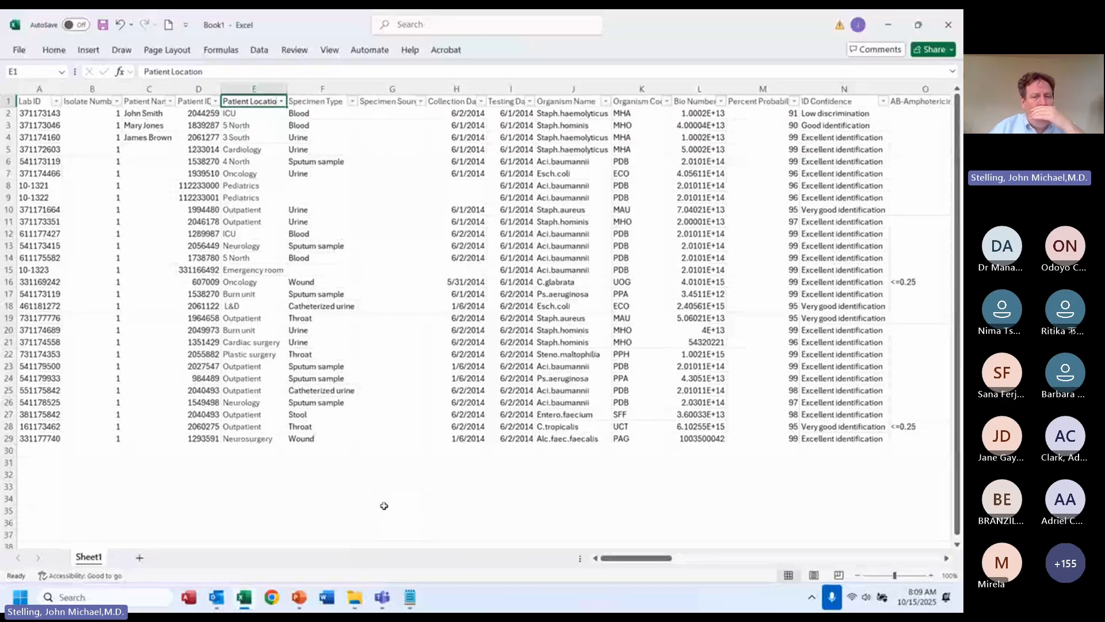
{"action": "key", "text": "Right"}
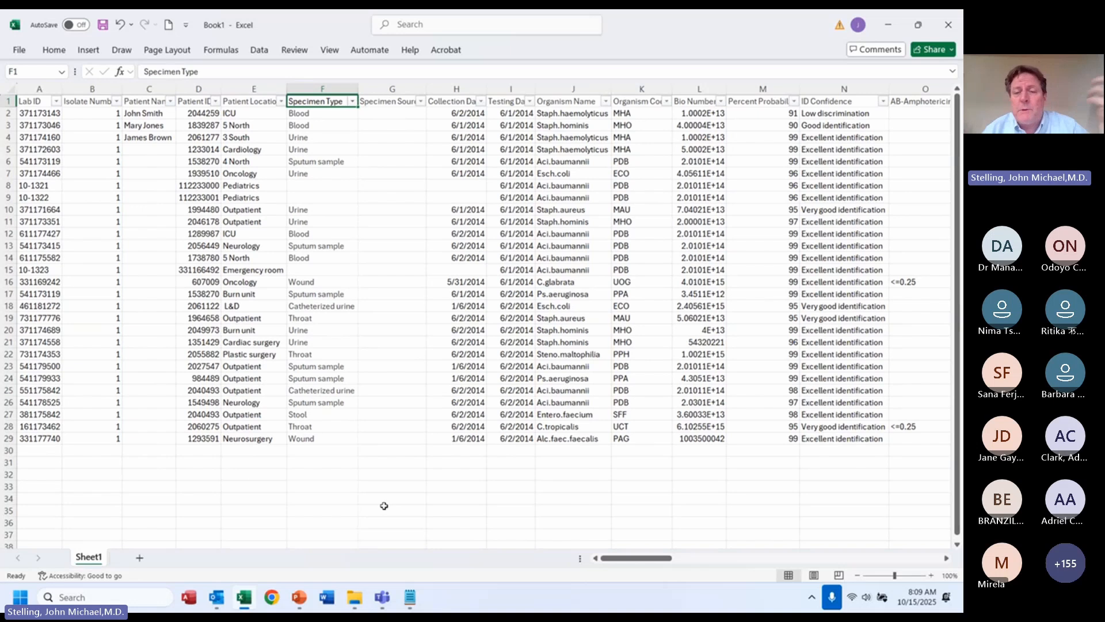
{"action": "key", "text": "Right"}
{"action": "key", "text": "Right"}
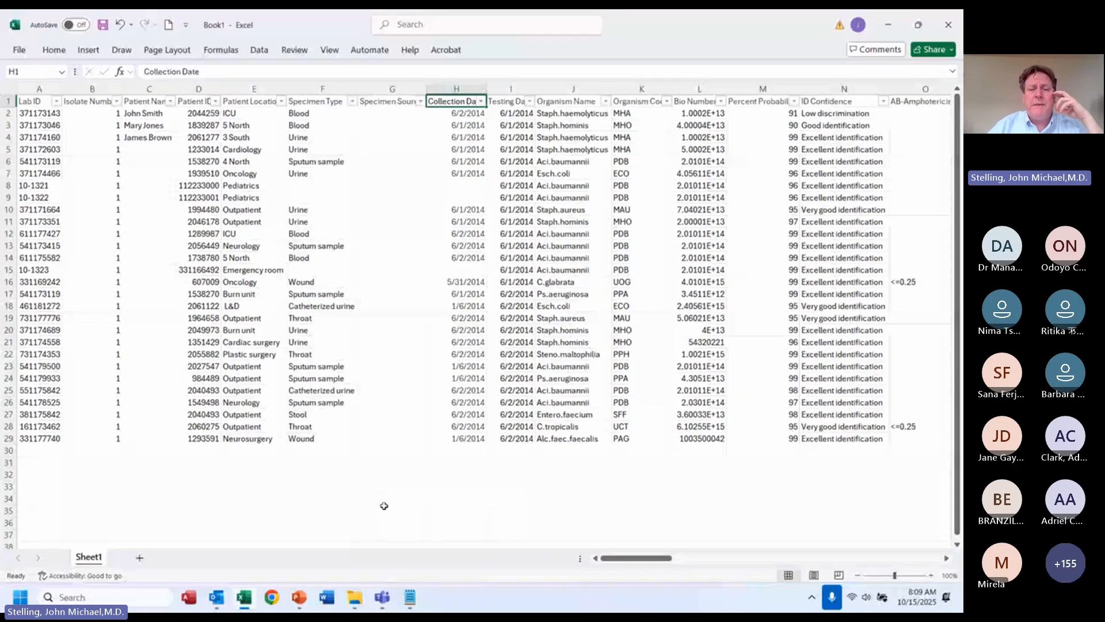
{"action": "key", "text": "Right"}
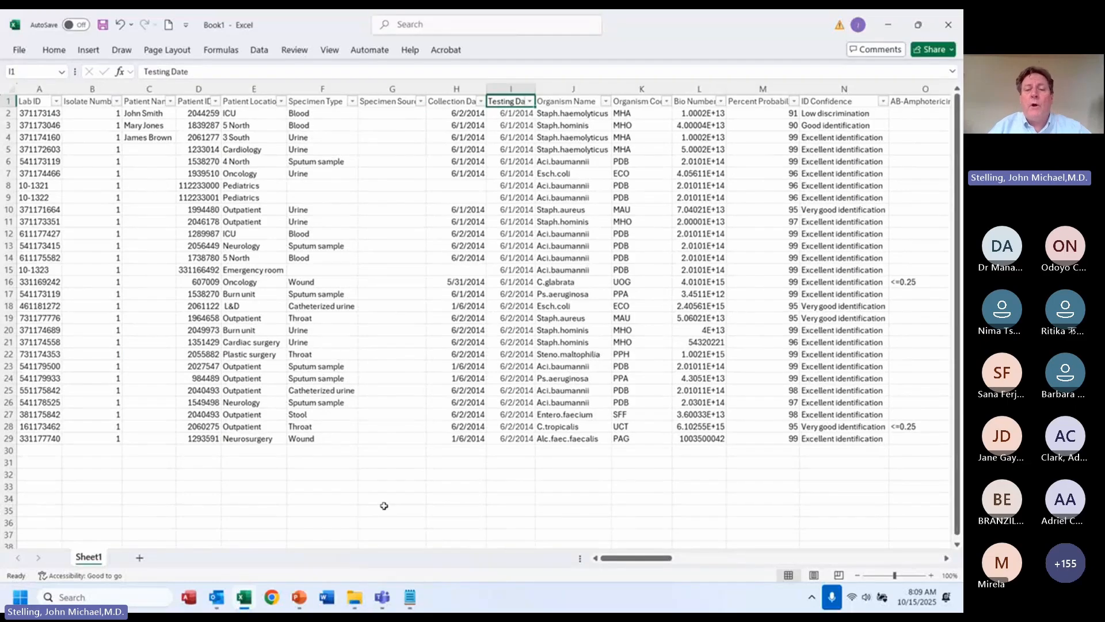
- Check the Testing Date column for completeness and look for blank cells in the Collection Date column
{"action": "key", "text": "ctrl+shift+Down"}
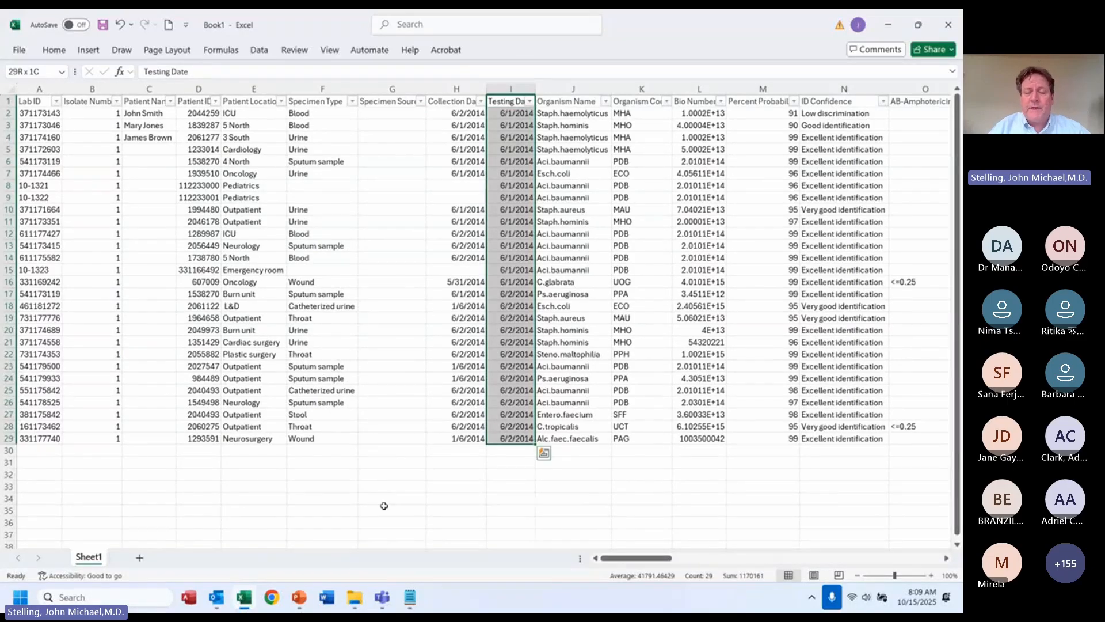
{"action": "key", "text": "Left"}
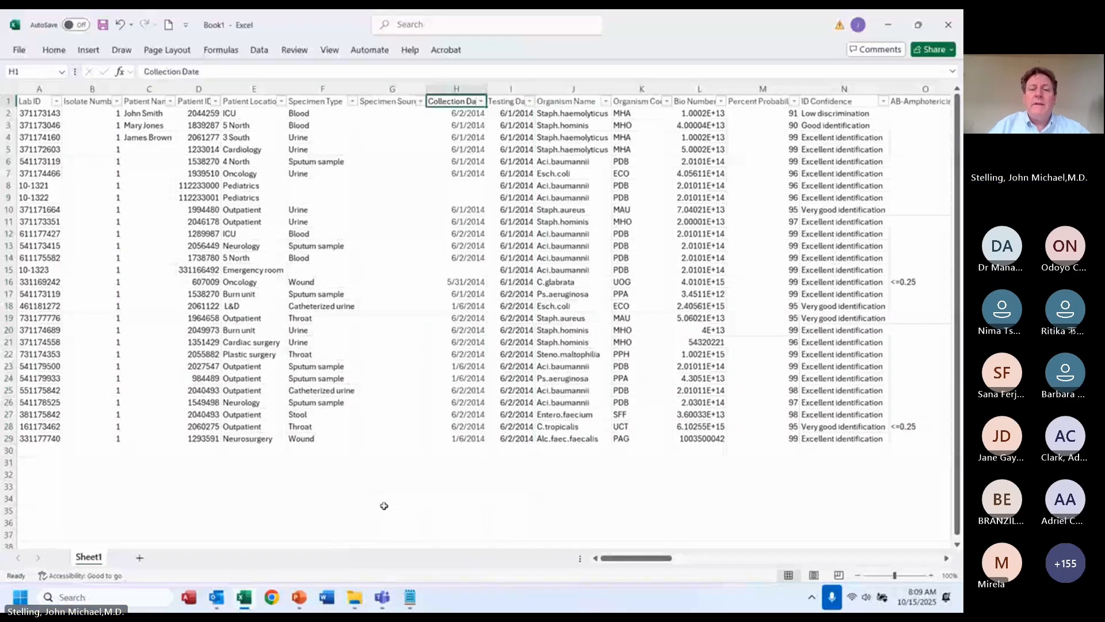
{"action": "key", "text": "ctrl+Down"}
{"action": "key", "text": "Down"}
{"action": "key", "text": "Down"}
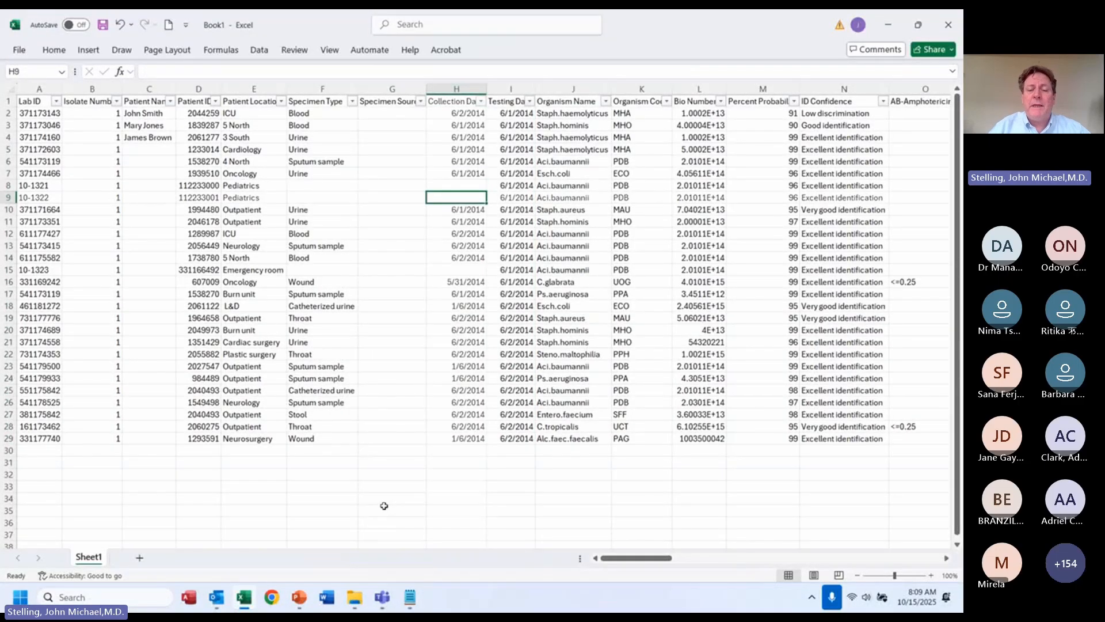
{"action": "key", "text": "Down"}
{"action": "key", "text": "ctrl+Down"}
{"action": "key", "text": "Down"}
{"action": "key", "text": "Down"}
{"action": "key", "text": "Up"}
{"action": "key", "text": "Up"}
{"action": "key", "text": "Up"}
{"action": "key", "text": "Up"}
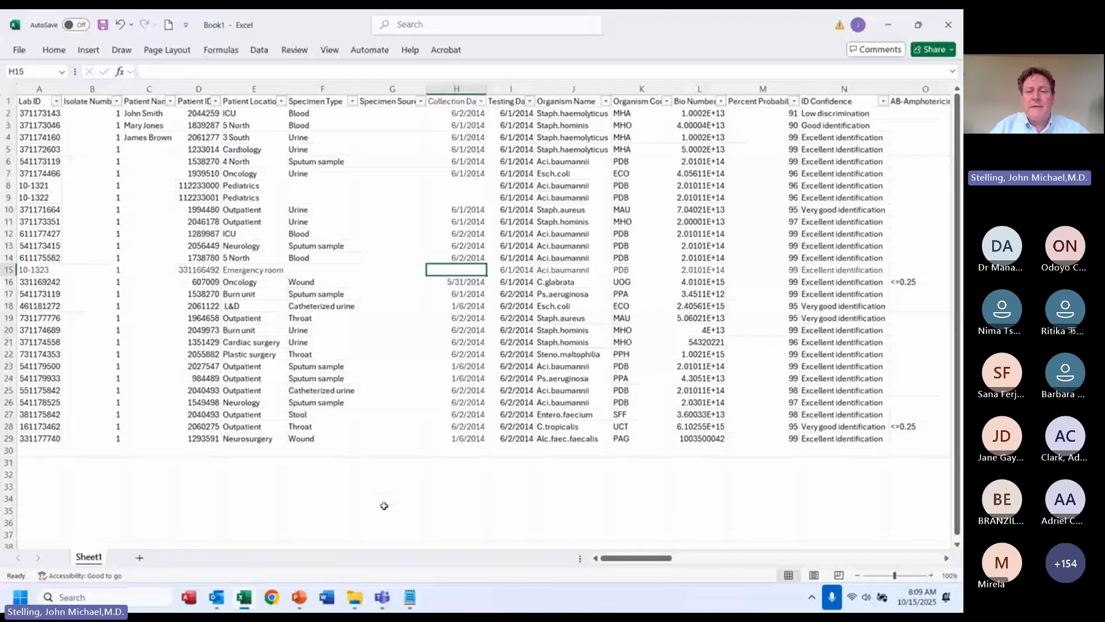
{"action": "key", "text": "Up"}
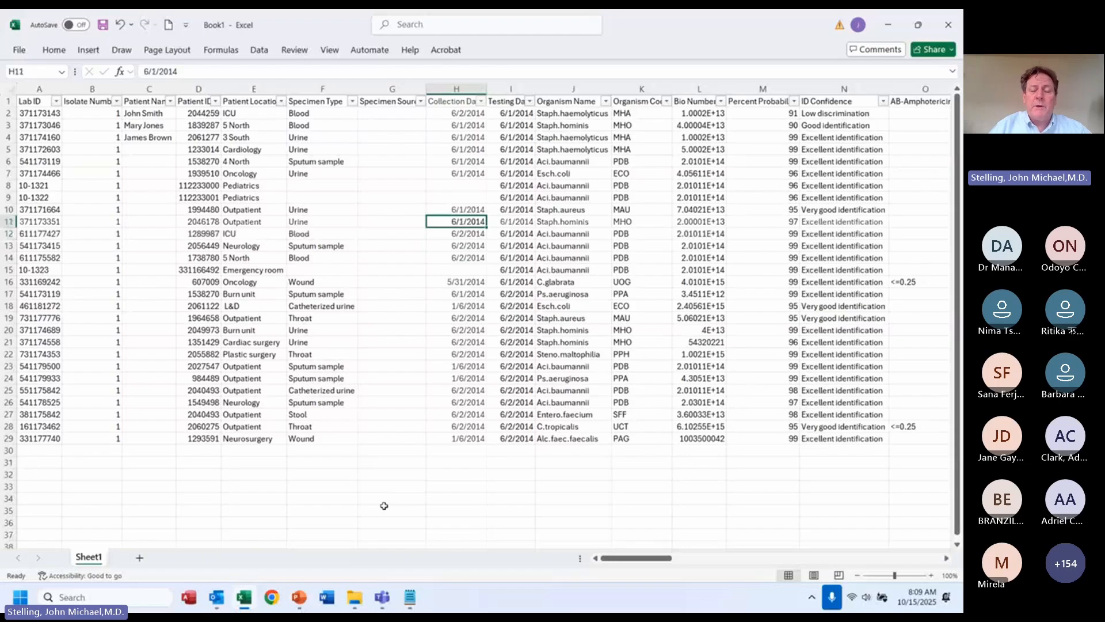
- Examine the organism names of the first records in the Organism Name column
{"action": "key", "text": "Up"}
{"action": "key", "text": "ctrl+Up"}
{"action": "key", "text": "ctrl+Up"}
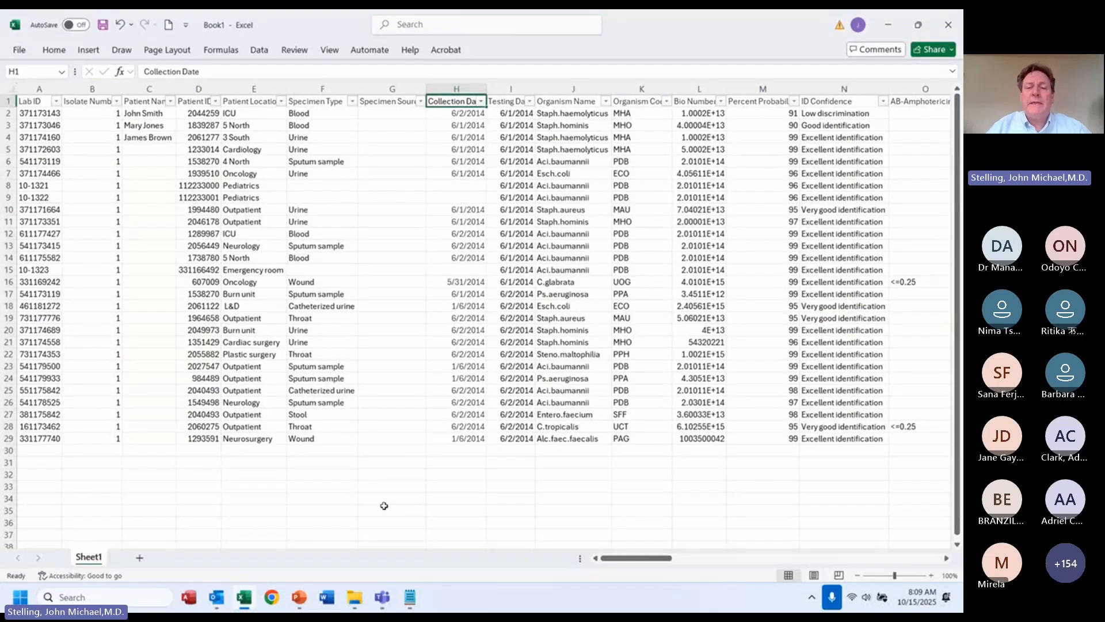
{"action": "key", "text": "Right"}
{"action": "key", "text": "Right"}
{"action": "key", "text": "Down"}
{"action": "key", "text": "Down"}
{"action": "key", "text": "Down"}
{"action": "key", "text": "Down"}
{"action": "key", "text": "Down"}
{"action": "key", "text": "Down"}
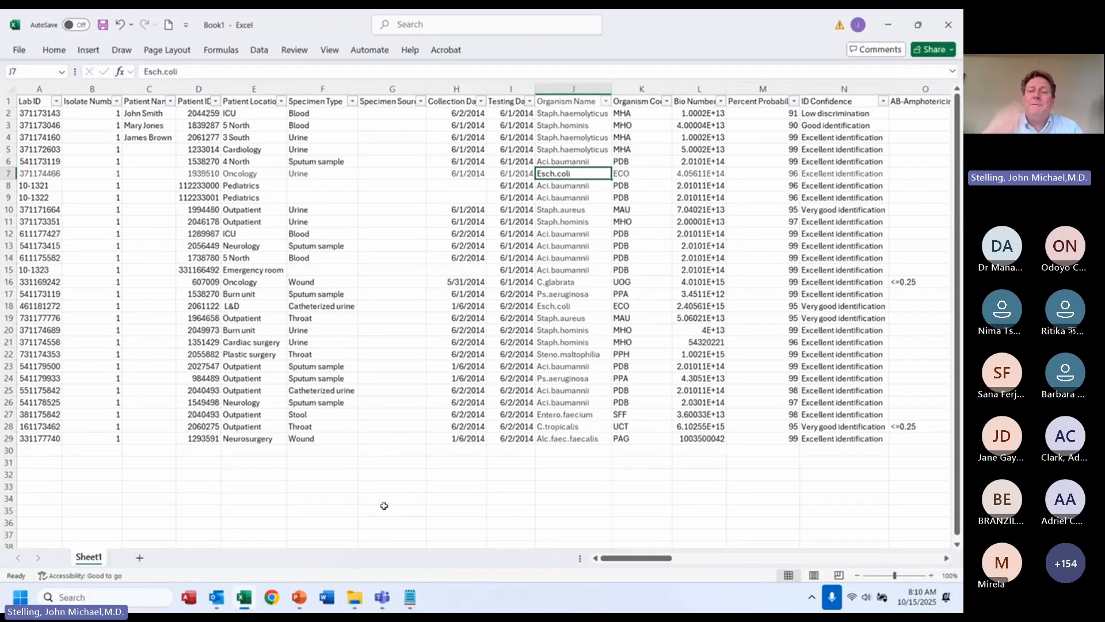
{"action": "key", "text": "Up"}
{"action": "key", "text": "Up"}
{"action": "key", "text": "Up"}
{"action": "key", "text": "Up"}
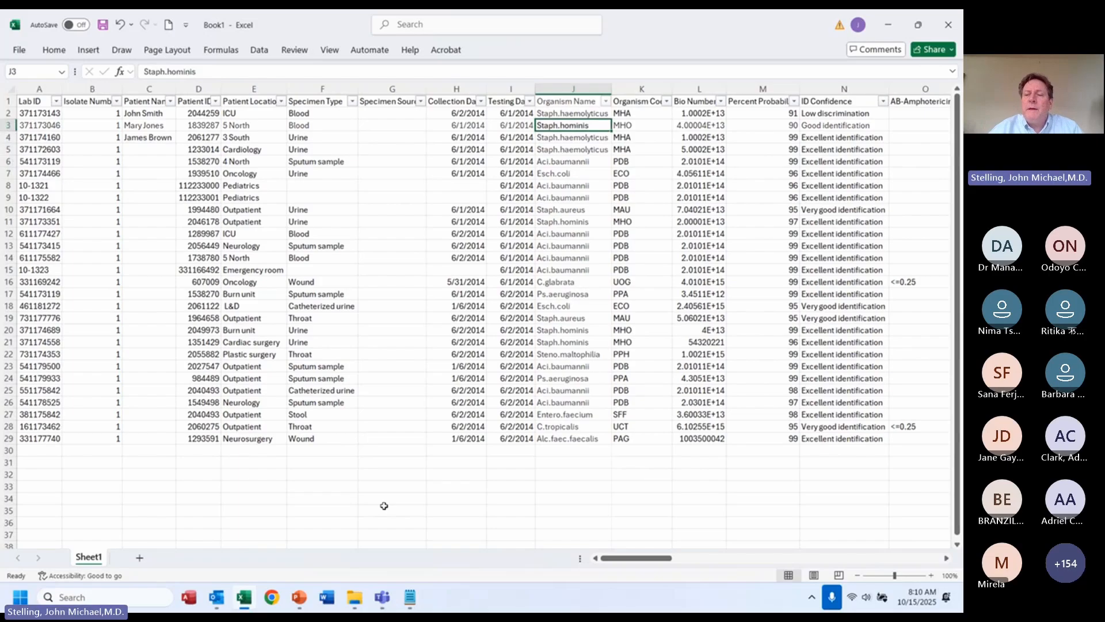
- Look across the columns from Organism Code to AN-Amikacin and return to the Bio Number header
{"action": "key", "text": "Right"}
{"action": "key", "text": "Right"}
{"action": "key", "text": "Right"}
{"action": "key", "text": "Right"}
{"action": "key", "text": "Right"}
{"action": "key", "text": "Right"}
{"action": "key", "text": "Right"}
{"action": "key", "text": "Right"}
{"action": "key", "text": "Left"}
{"action": "key", "text": "Left"}
{"action": "key", "text": "Left"}
{"action": "key", "text": "Left"}
{"action": "key", "text": "Left"}
{"action": "key", "text": "Left"}
{"action": "key", "text": "Up"}
{"action": "key", "text": "Up"}
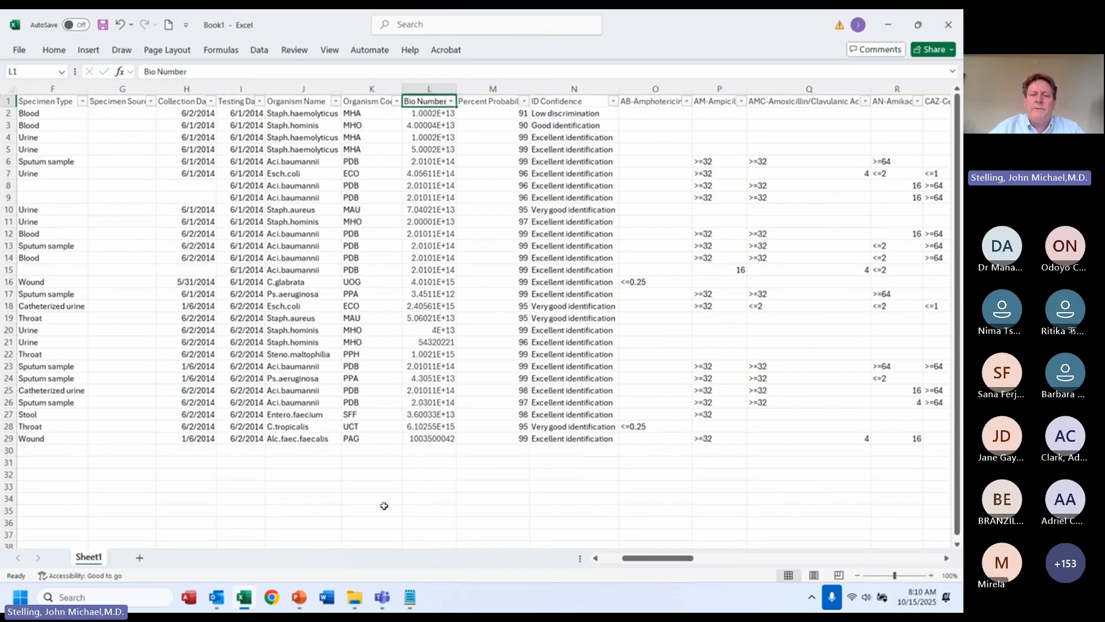
- Highlight the Bio Number, Percent Probability and ID Confidence columns from row 1 to row 29 to examine their values
{"action": "key", "text": "shift+Right"}
{"action": "key", "text": "shift+Right"}
{"action": "key", "text": "shift+Down"}
{"action": "key", "text": "shift+Down"}
{"action": "key", "text": "shift+Down"}
{"action": "key", "text": "shift+Down"}
{"action": "key", "text": "shift+Down"}
{"action": "key", "text": "shift+Down"}
{"action": "key", "text": "shift+Down"}
{"action": "key", "text": "shift+Down"}
{"action": "key", "text": "shift+Down"}
{"action": "key", "text": "shift+Down"}
{"action": "key", "text": "shift+Down"}
{"action": "key", "text": "shift+Down"}
{"action": "key", "text": "shift+Down"}
{"action": "key", "text": "shift+Down"}
{"action": "key", "text": "shift+Down"}
{"action": "key", "text": "shift+Down"}
{"action": "key", "text": "shift+Down"}
{"action": "key", "text": "shift+Down"}
{"action": "key", "text": "shift+Down"}
{"action": "key", "text": "shift+Down"}
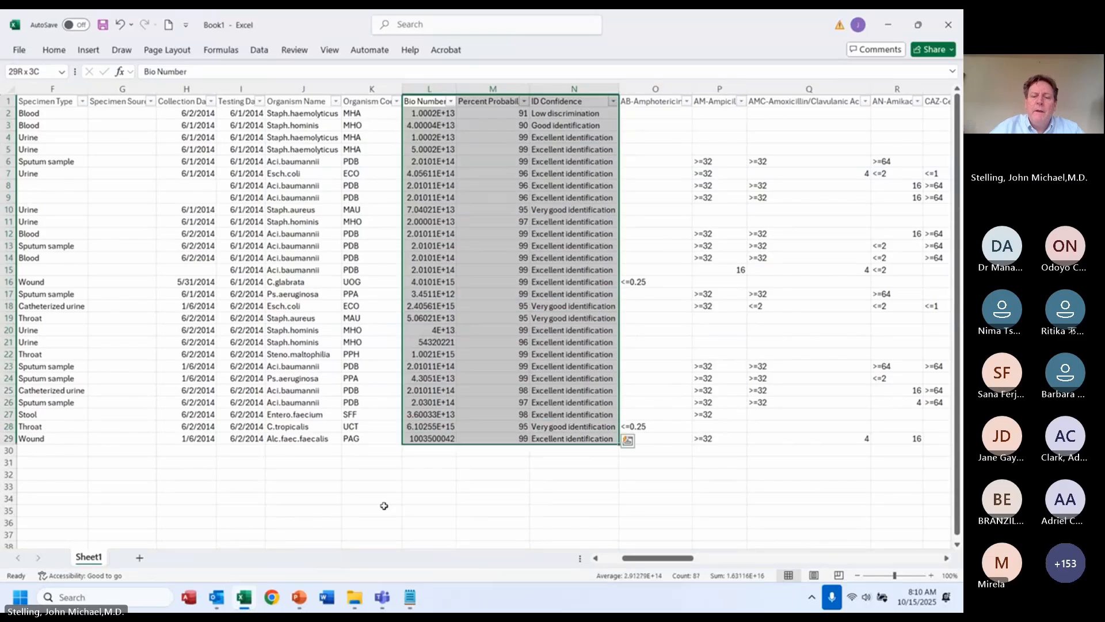
{"action": "key", "text": "shift+Down"}
{"action": "key", "text": "shift+Up"}
{"action": "key", "text": "shift+Up"}
{"action": "key", "text": "shift+Up"}
{"action": "key", "text": "shift+Up"}
{"action": "key", "text": "shift+Up"}
{"action": "key", "text": "shift+Up"}
{"action": "key", "text": "shift+Up"}
{"action": "key", "text": "shift+Up"}
{"action": "key", "text": "shift+Up"}
{"action": "key", "text": "shift+Up"}
{"action": "key", "text": "shift+Up"}
{"action": "key", "text": "shift+Up"}
{"action": "key", "text": "shift+Up"}
{"action": "key", "text": "shift+Up"}
{"action": "key", "text": "shift+Up"}
{"action": "key", "text": "shift+Up"}
{"action": "key", "text": "shift+Up"}
{"action": "key", "text": "shift+Up"}
{"action": "key", "text": "shift+Up"}
{"action": "key", "text": "shift+Up"}
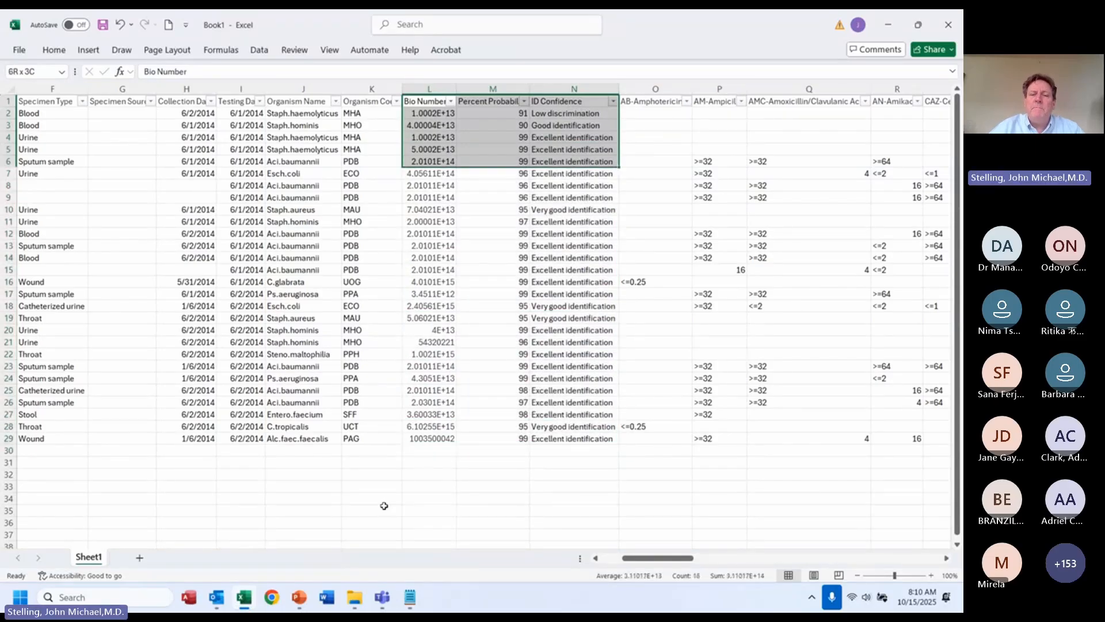
{"action": "key", "text": "shift+Up"}
{"action": "key", "text": "shift+Up"}
{"action": "key", "text": "shift+Up"}
{"action": "key", "text": "shift+Up"}
{"action": "key", "text": "shift+Up"}
- Review the column headers from Percent Probability through the antibiotics AB-Amphotericin B to CM-Clindamycin
{"action": "key", "text": "Left"}
{"action": "key", "text": "Right"}
{"action": "key", "text": "Right"}
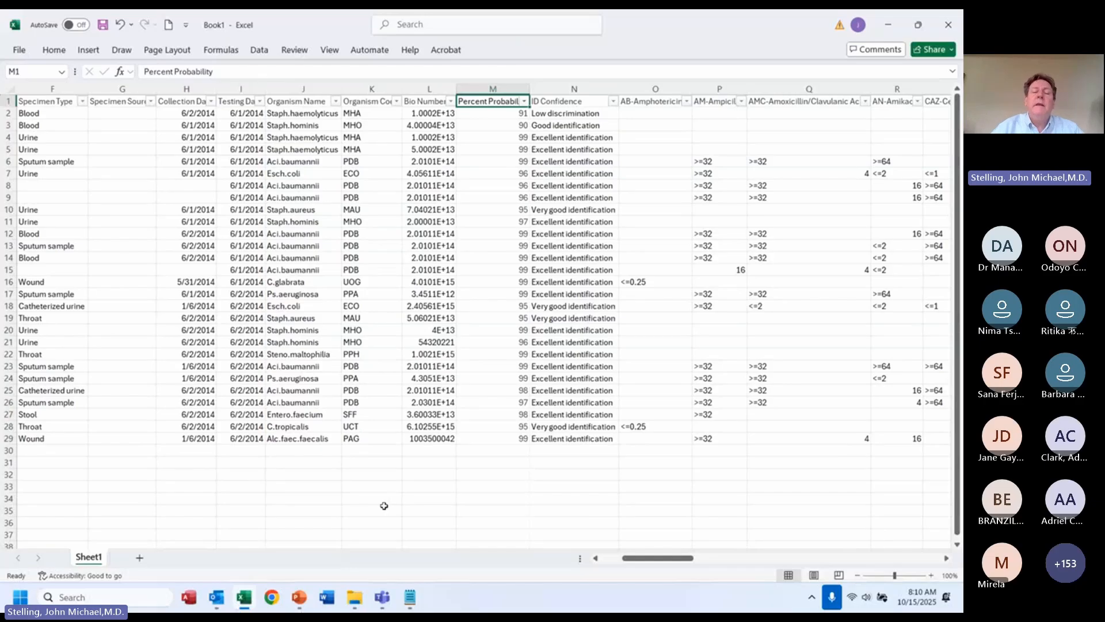
{"action": "key", "text": "Right"}
{"action": "key", "text": "Right"}
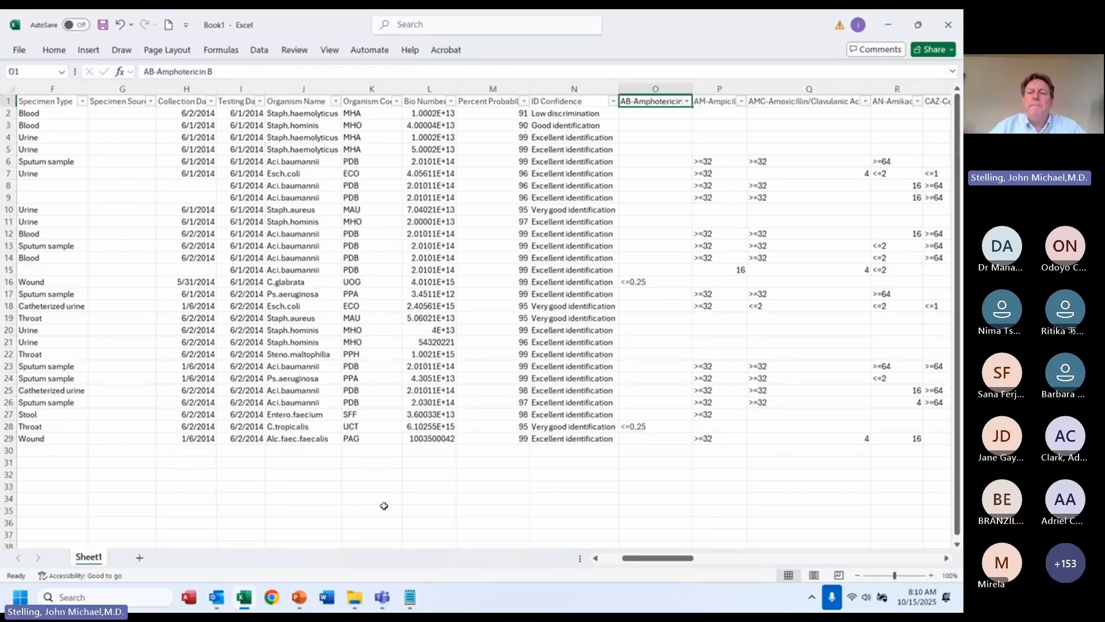
{"action": "key", "text": "Right"}
{"action": "key", "text": "Right"}
{"action": "key", "text": "Right"}
{"action": "key", "text": "Right"}
{"action": "key", "text": "Right"}
{"action": "key", "text": "Left"}
{"action": "key", "text": "Left"}
{"action": "key", "text": "Left"}
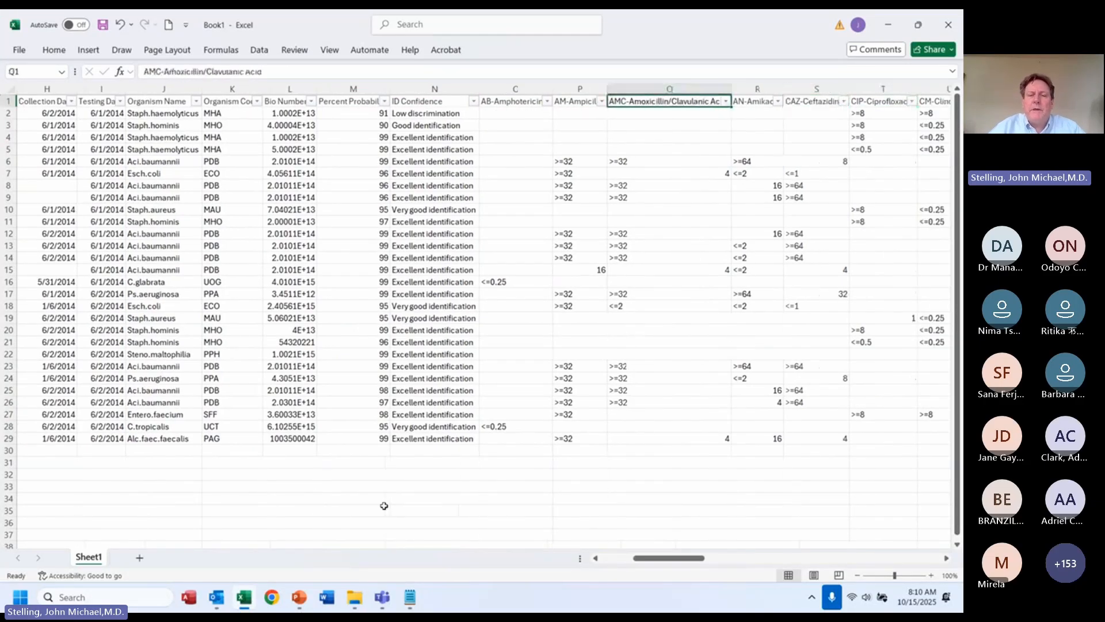
{"action": "key", "text": "Left"}
{"action": "key", "text": "Left"}
{"action": "key", "text": "Left"}
{"action": "key", "text": "Right"}
{"action": "key", "text": "Right"}
{"action": "key", "text": "Right"}
{"action": "key", "text": "Right"}
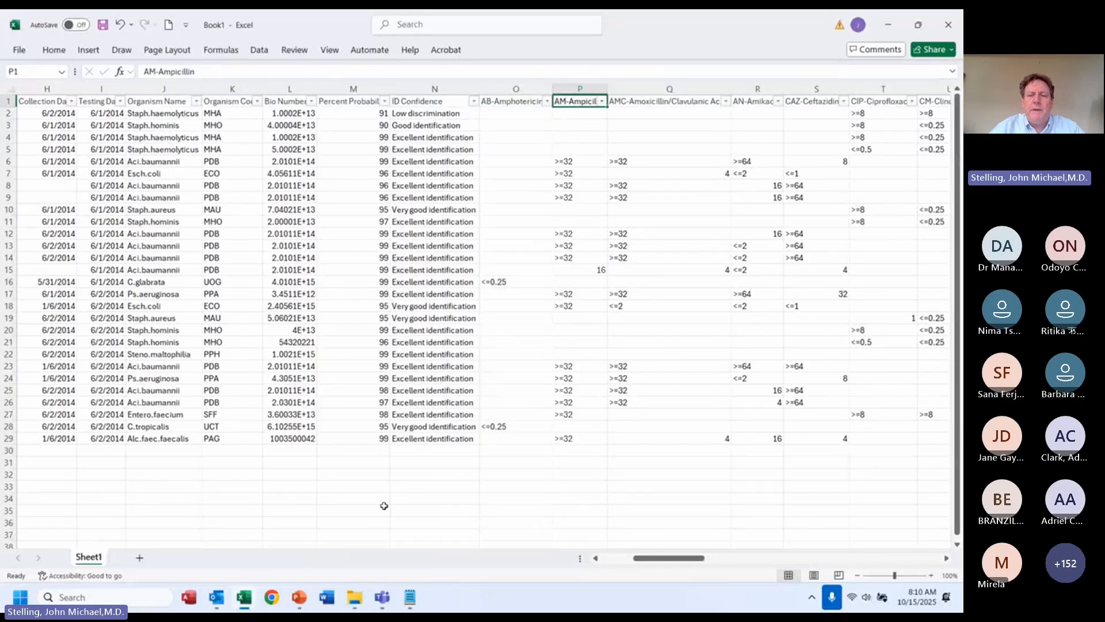
{"action": "key", "text": "Right"}
{"action": "key", "text": "Right"}
{"action": "key", "text": "Right"}
{"action": "key", "text": "Right"}
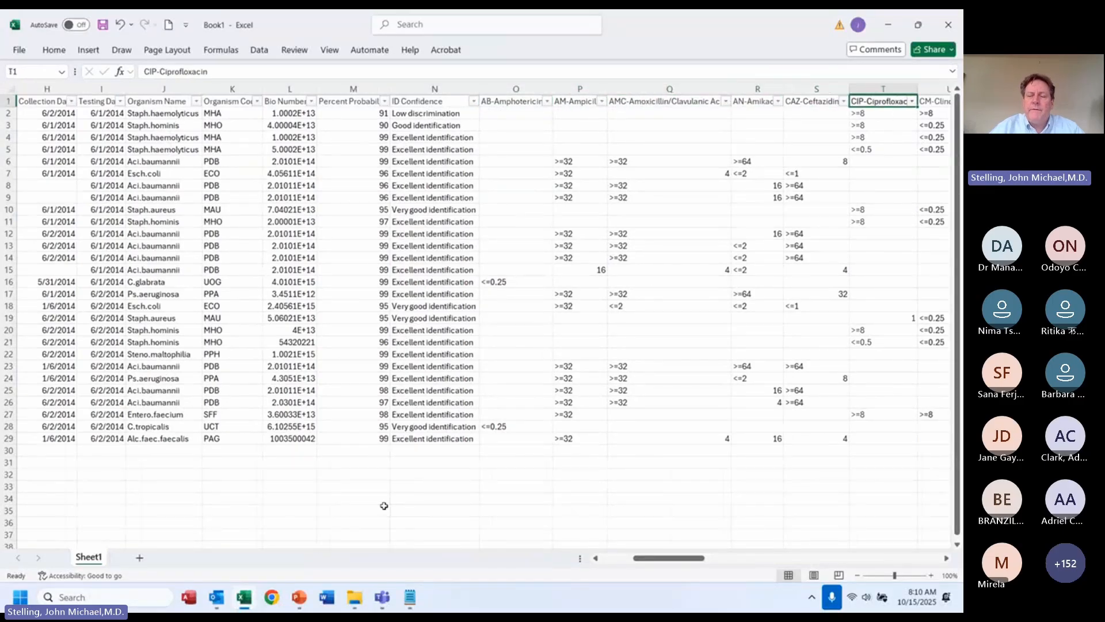
{"action": "key", "text": "Left"}
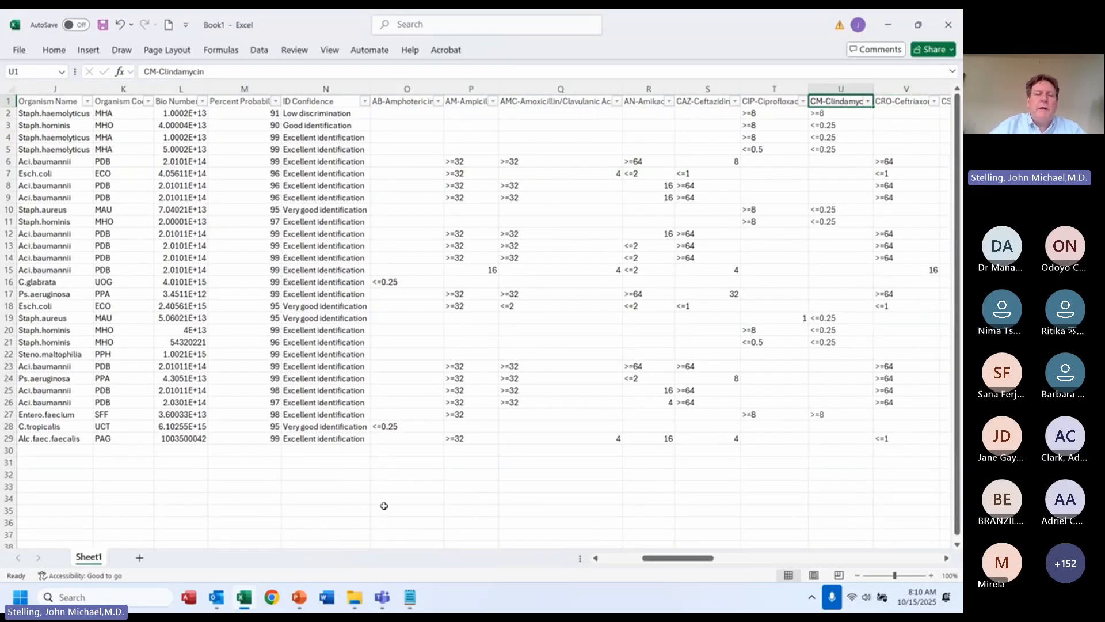
- Highlight the header row together with the first data row to examine the one-row-per-isolate layout
{"action": "key", "text": "ctrl+Home"}
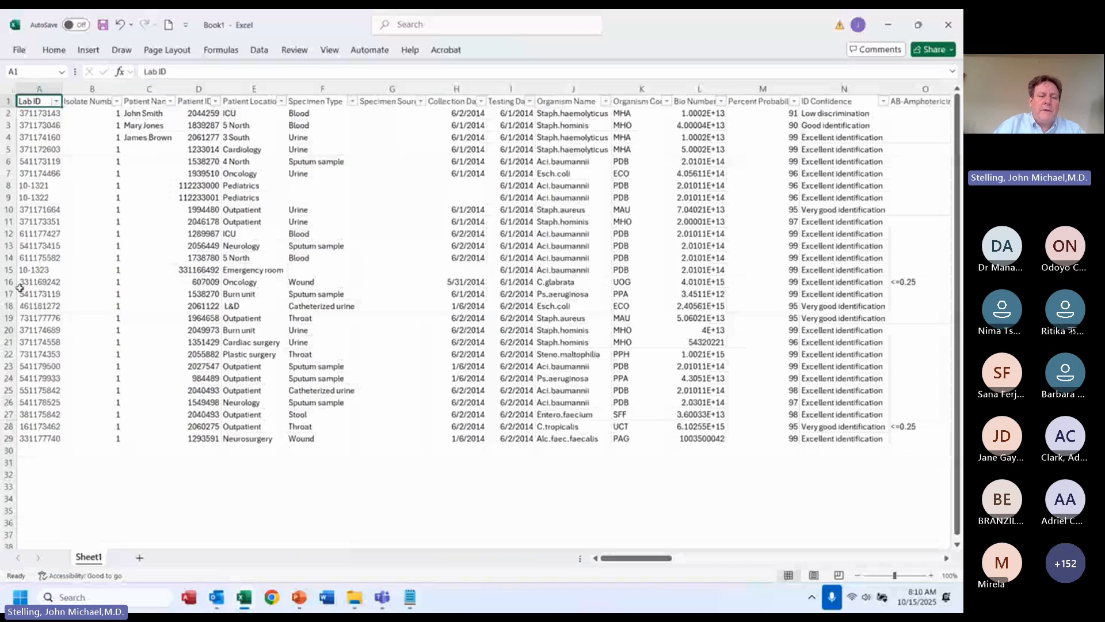
{"action": "left_click", "coordinate": [8, 101]}
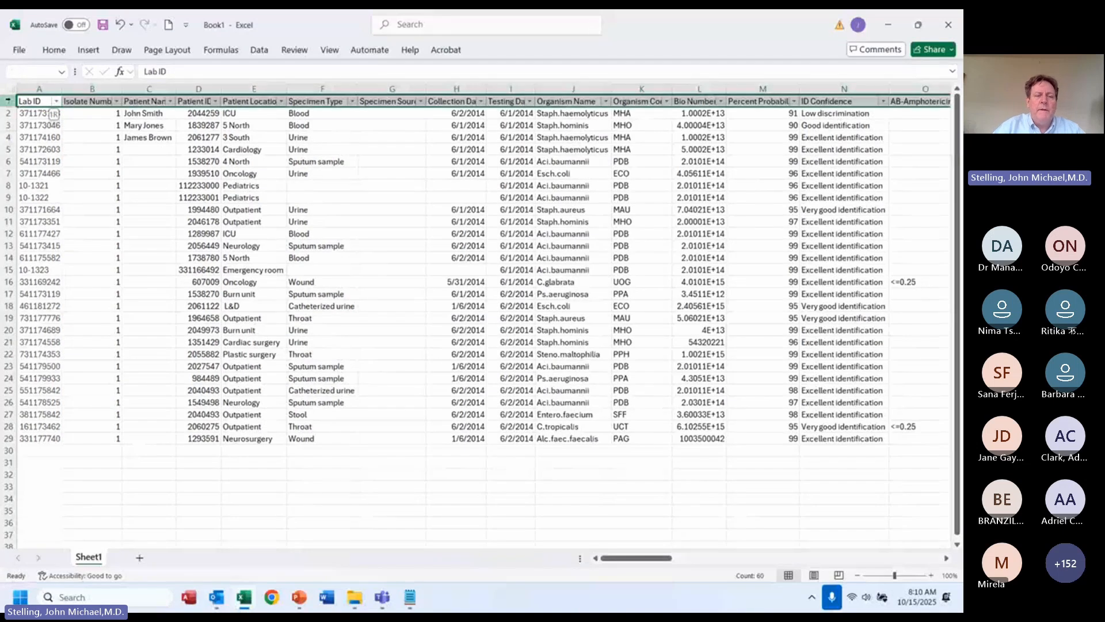
{"action": "left_click_drag", "start_coordinate": [8, 102], "coordinate": [8, 120]}
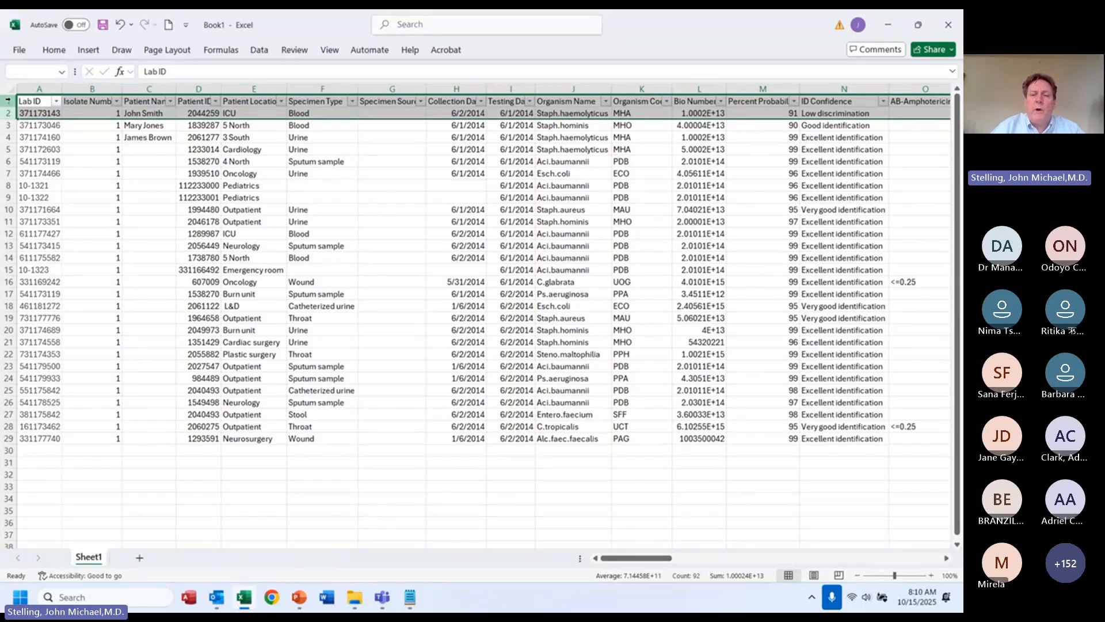
- Review the antibiotic column headers as far as CRO-Ceftriaxone, including AN-Amikacin and CAZ-Ceftazidime, and return to the Lab ID header
{"action": "key", "text": "Right"}
{"action": "key", "text": "Right"}
{"action": "key", "text": "Right"}
{"action": "key", "text": "Right"}
{"action": "key", "text": "Right"}
{"action": "key", "text": "Right"}
{"action": "key", "text": "Right"}
{"action": "key", "text": "Right"}
{"action": "key", "text": "Right"}
{"action": "key", "text": "Right"}
{"action": "key", "text": "Right"}
{"action": "key", "text": "Right"}
{"action": "key", "text": "Right"}
{"action": "key", "text": "Right"}
{"action": "key", "text": "Right"}
{"action": "key", "text": "Right"}
{"action": "key", "text": "Right"}
{"action": "key", "text": "Right"}
{"action": "key", "text": "Right"}
{"action": "key", "text": "Right"}
{"action": "key", "text": "Right"}
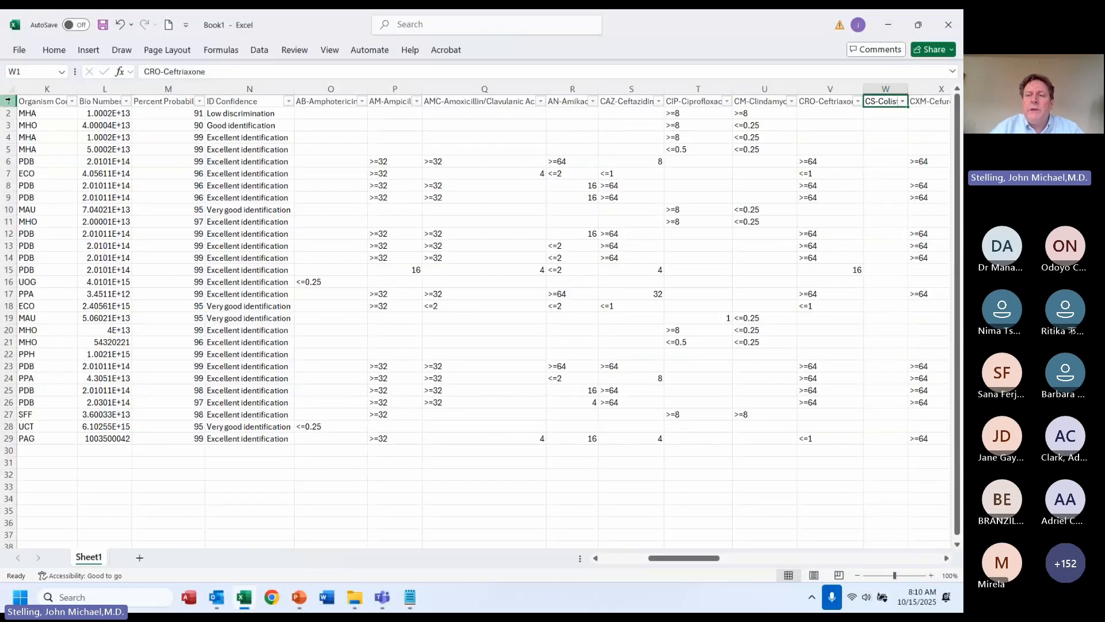
{"action": "key", "text": "Left"}
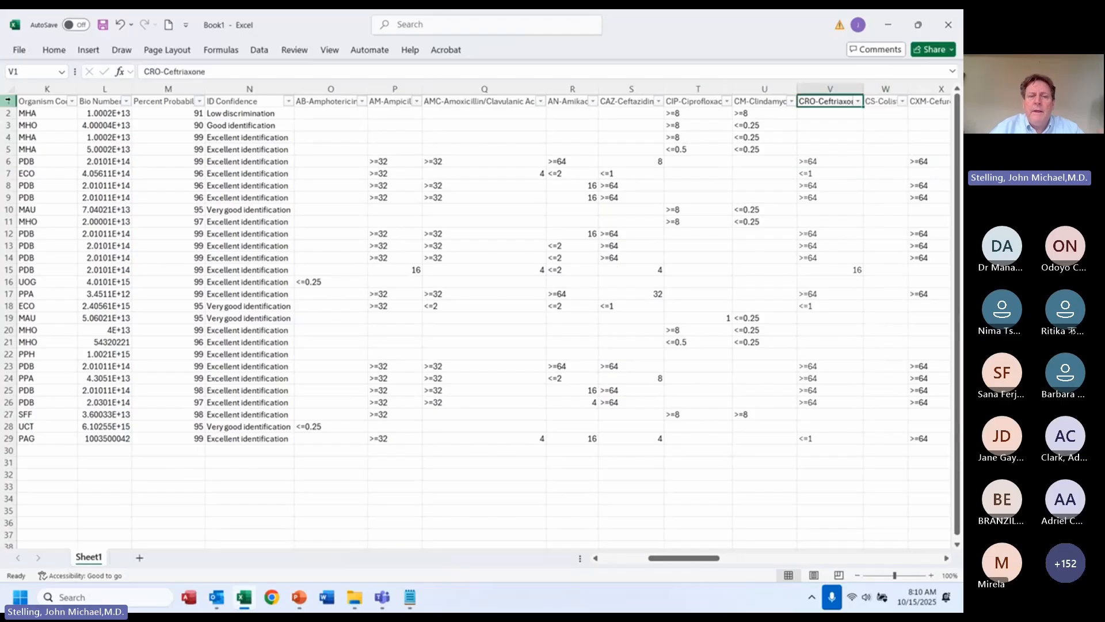
{"action": "key", "text": "Left"}
{"action": "key", "text": "Left"}
{"action": "key", "text": "Left"}
{"action": "key", "text": "Left"}
{"action": "key", "text": "Left"}
{"action": "key", "text": "Right"}
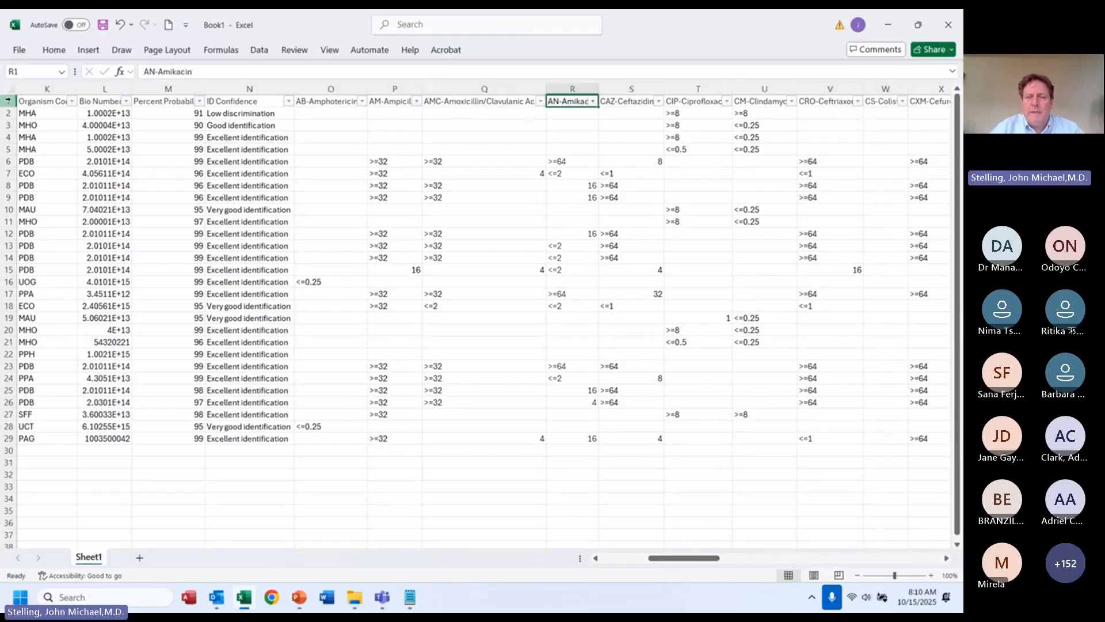
{"action": "key", "text": "Right"}
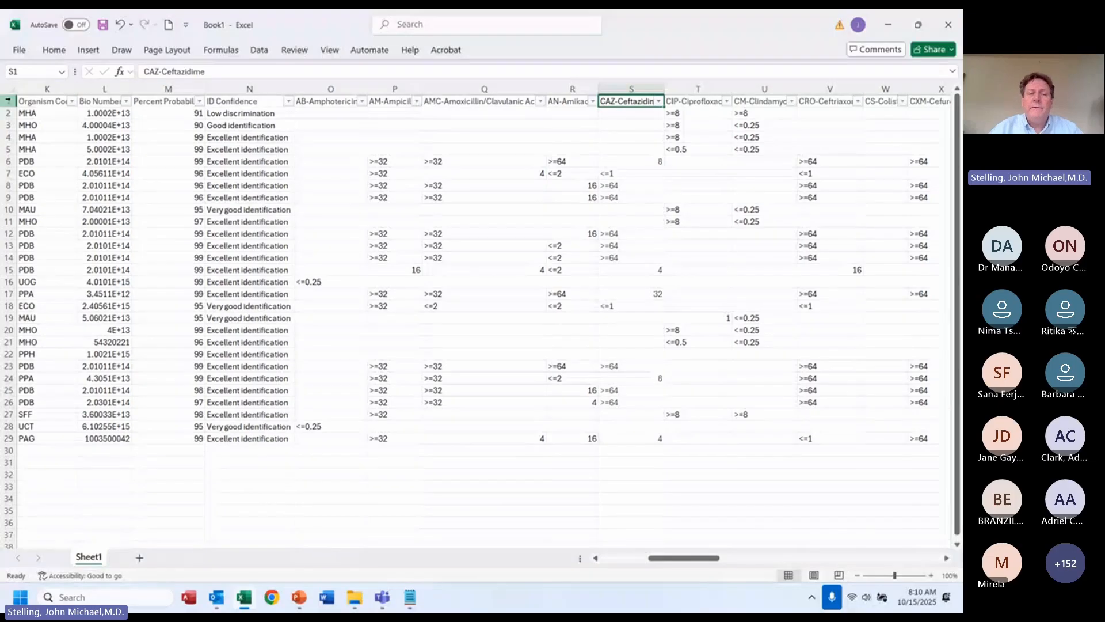
{"action": "key", "text": "Left"}
{"action": "key", "text": "Left"}
{"action": "key", "text": "Left"}
{"action": "key", "text": "Left"}
{"action": "key", "text": "Left"}
{"action": "key", "text": "Left"}
{"action": "key", "text": "Left"}
{"action": "key", "text": "Left"}
{"action": "key", "text": "Left"}
{"action": "key", "text": "Left"}
{"action": "key", "text": "Left"}
{"action": "key", "text": "Left"}
{"action": "key", "text": "Left"}
{"action": "key", "text": "Left"}
{"action": "key", "text": "Left"}
{"action": "key", "text": "Left"}
{"action": "key", "text": "Left"}
{"action": "key", "text": "Left"}
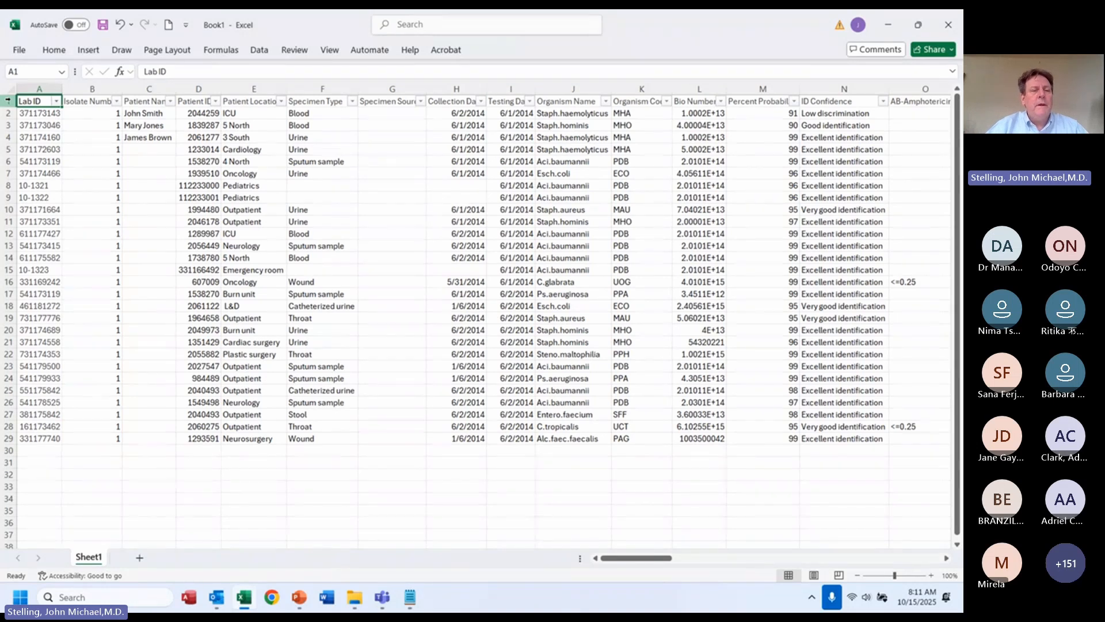
- Close the workbook without saving, along with the sign-in window and the open Vitek2-demo-data.txt text file
{"action": "key", "text": "alt+F4"}
{"action": "key", "text": "n"}
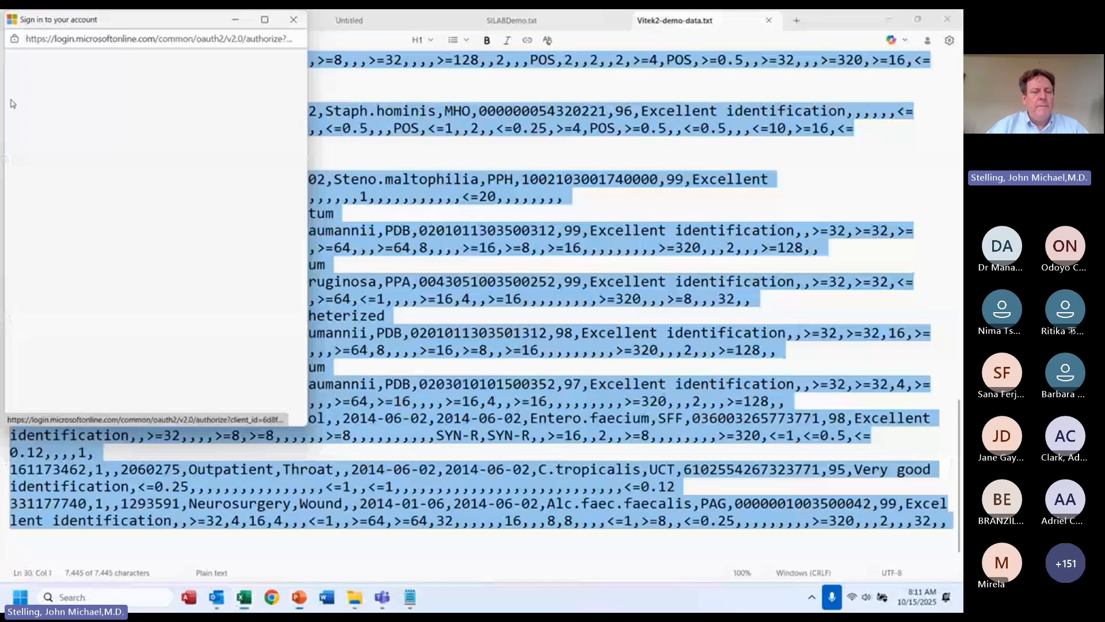
{"action": "key", "text": "alt+F4"}
{"action": "key", "text": "alt+F4"}
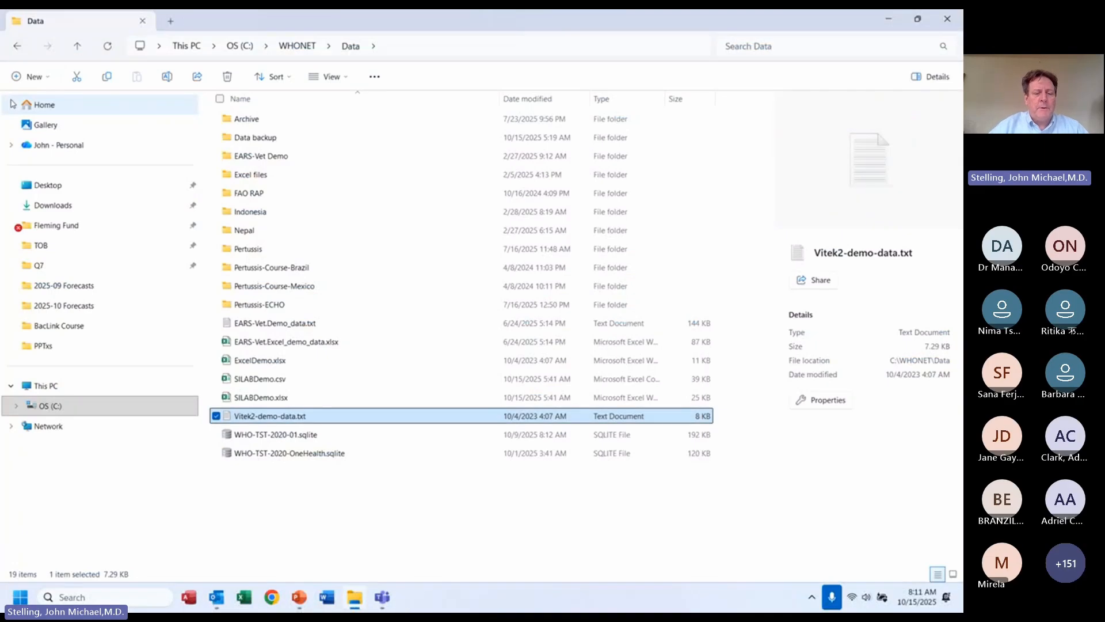
- Open ExcelDemo.xlsx from the data folder and go to the Medical record number header
{"action": "key", "text": "Up"}
{"action": "key", "text": "Up"}
{"action": "key", "text": "Up"}
{"action": "key", "text": "Return"}
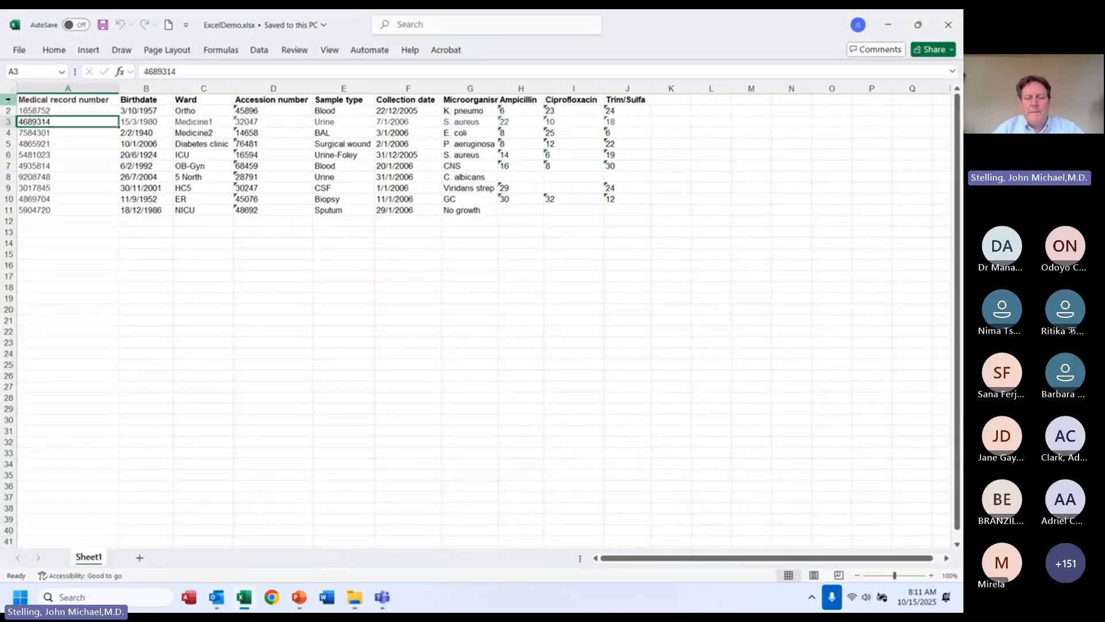
{"action": "key", "text": "Up"}
{"action": "key", "text": "Up"}
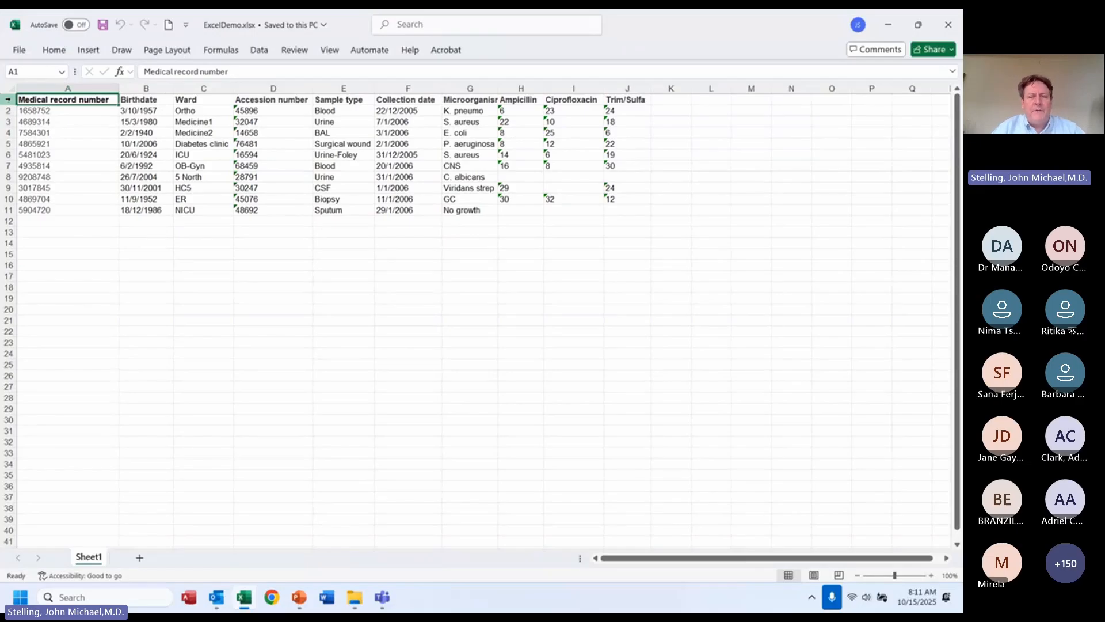
- Review the column headers from Medical record number through Ward and Microorganism to Trim/Sulfa
{"action": "key", "text": "ctrl+shift+Right"}
{"action": "key", "text": "ctrl+shift+Left"}
{"action": "key", "text": "Right"}
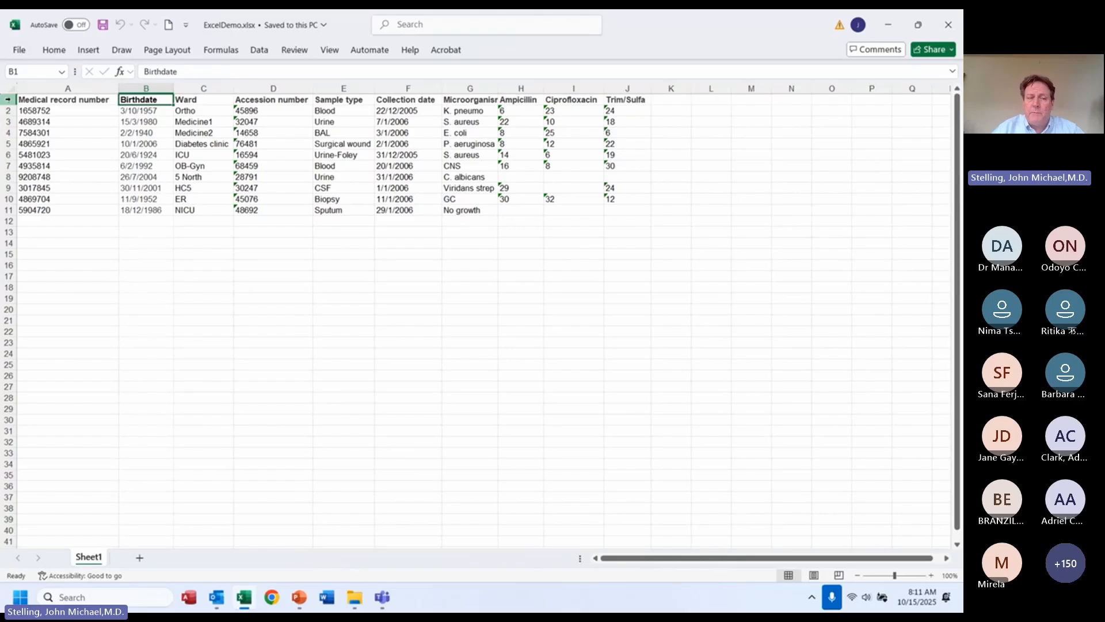
{"action": "key", "text": "Right"}
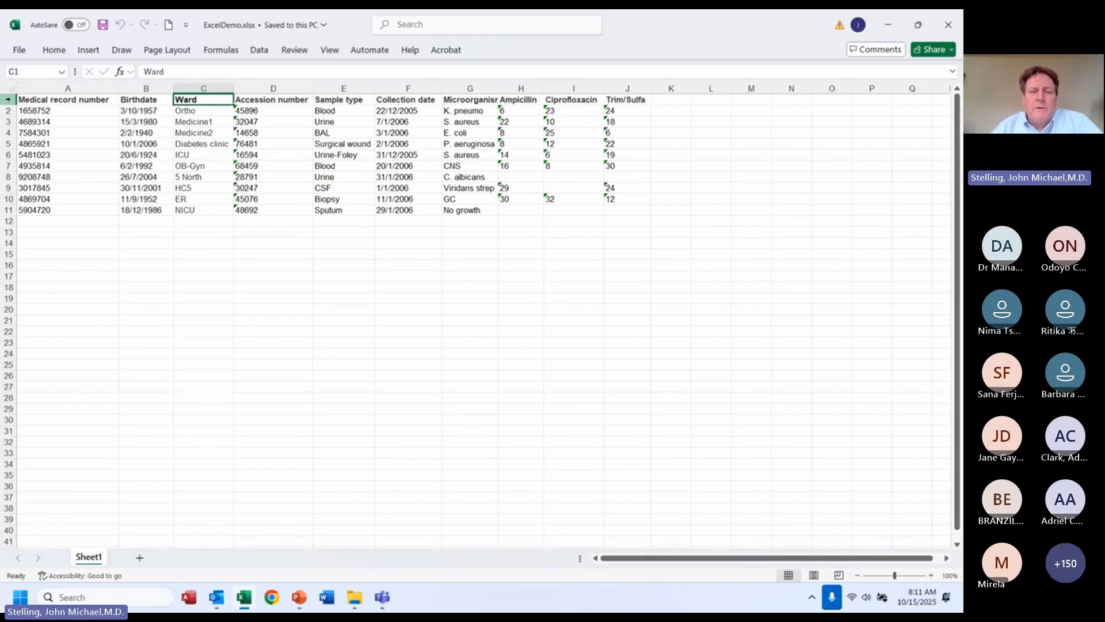
{"action": "key", "text": "Right"}
{"action": "key", "text": "Right"}
{"action": "key", "text": "Right"}
{"action": "key", "text": "Right"}
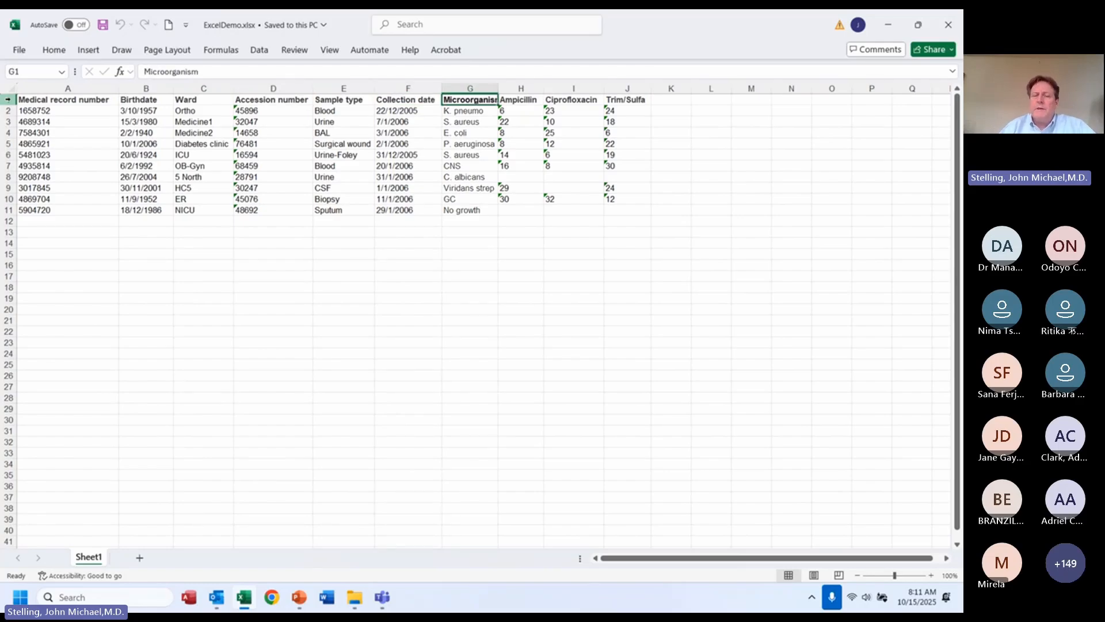
{"action": "key", "text": "Right"}
{"action": "key", "text": "Right"}
{"action": "key", "text": "Right"}
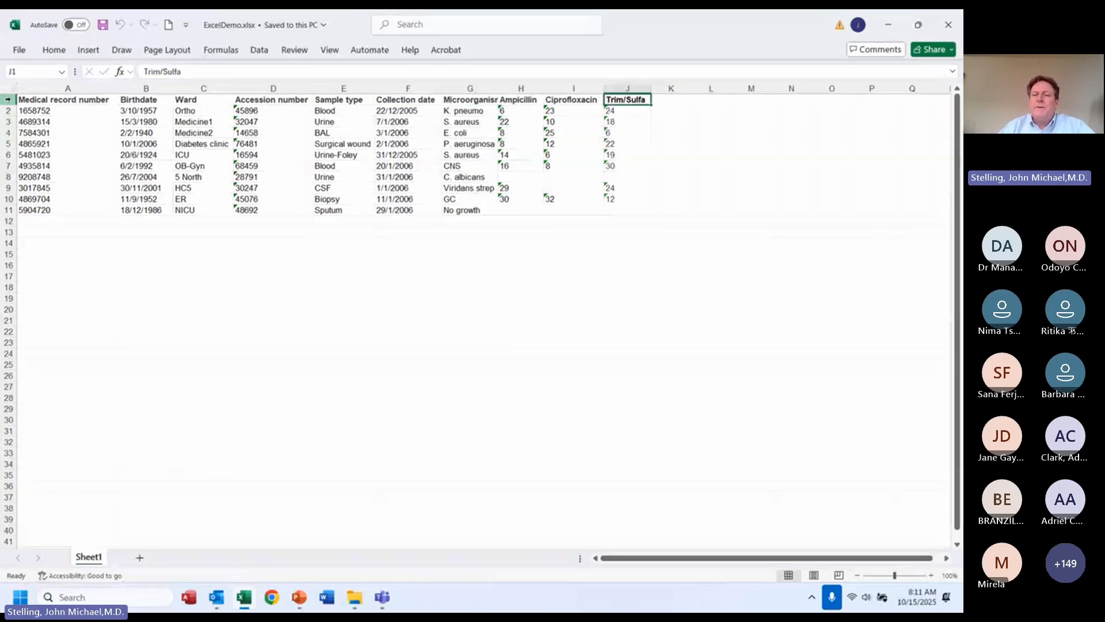
- Examine the three antibiotic columns Ampicillin, Ciprofloxacin and Trim/Sulfa, ending on the Ampicillin header
{"action": "key", "text": "Left"}
{"action": "key", "text": "Left"}
{"action": "key", "text": "Left"}
{"action": "key", "text": "Right"}
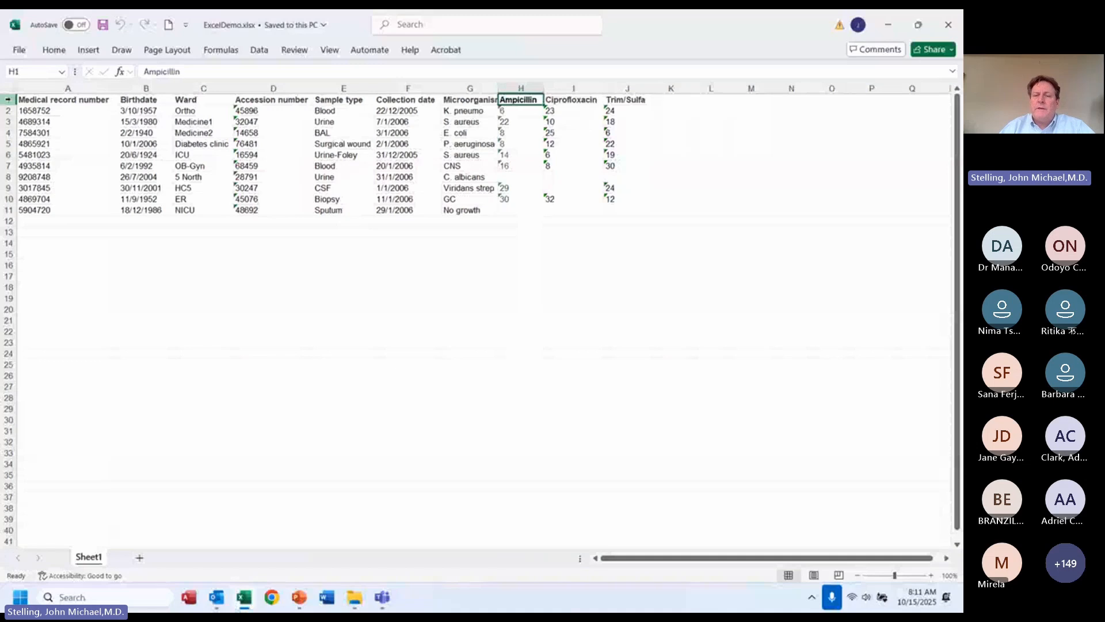
{"action": "key", "text": "Right"}
{"action": "key", "text": "Right"}
{"action": "key", "text": "Left"}
{"action": "key", "text": "Left"}
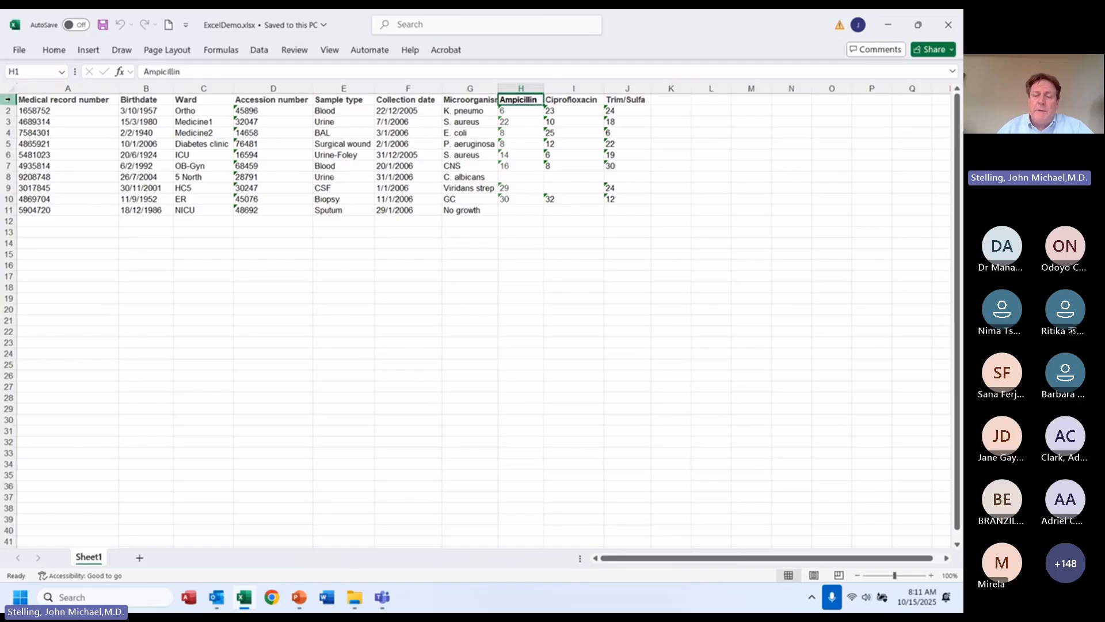
- Add a column header "Method" in the first empty column after Trim/Sulfa
{"action": "key", "text": "Right"}
{"action": "key", "text": "Right"}
{"action": "key", "text": "Right"}
{"action": "key", "text": "Right"}
{"action": "key", "text": "Left"}
{"action": "type", "text": "Mwrhod"}
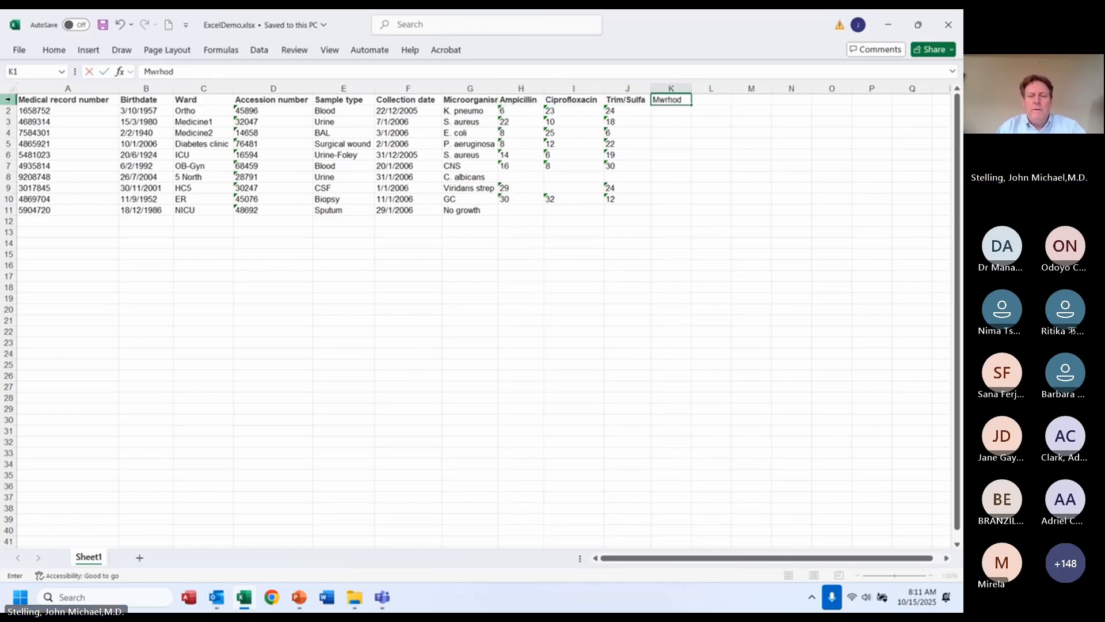
{"action": "key", "text": "BackSpace"}
{"action": "key", "text": "BackSpace"}
{"action": "key", "text": "BackSpace"}
{"action": "key", "text": "BackSpace"}
{"action": "key", "text": "BackSpace"}
{"action": "type", "text": "ethod"}
{"action": "key", "text": "Return"}
- Enter the sample test methods Disk, MIC and Etest in K2 to K4, below the Method header
{"action": "type", "text": "Dick"}
{"action": "key", "text": "BackSpace"}
{"action": "key", "text": "BackSpace"}
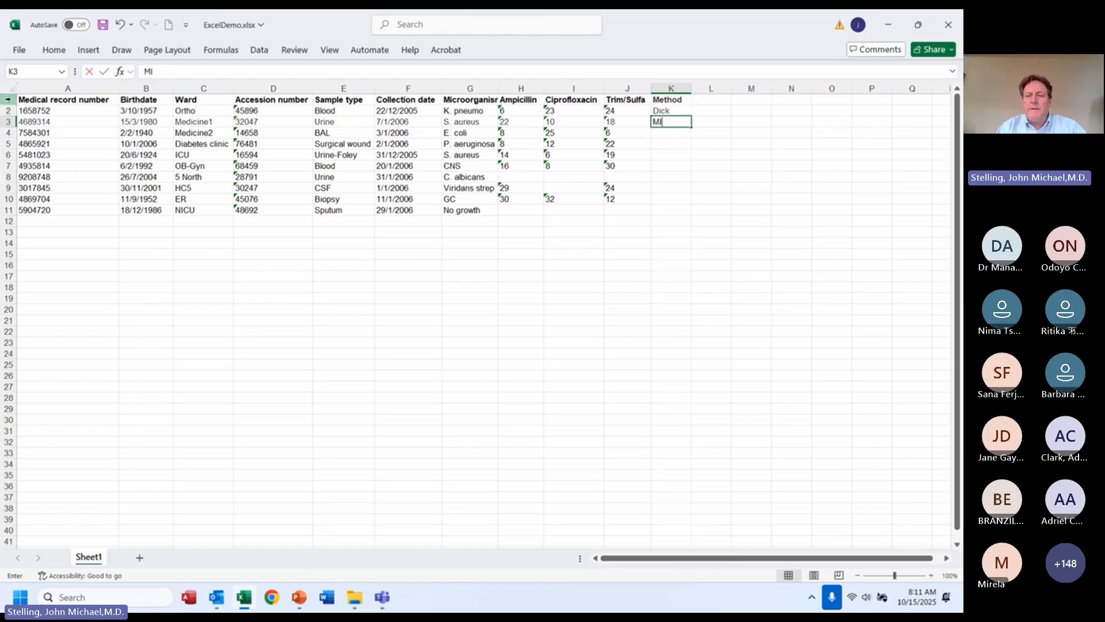
{"action": "type", "text": "sk"}
{"action": "key", "text": "Return"}
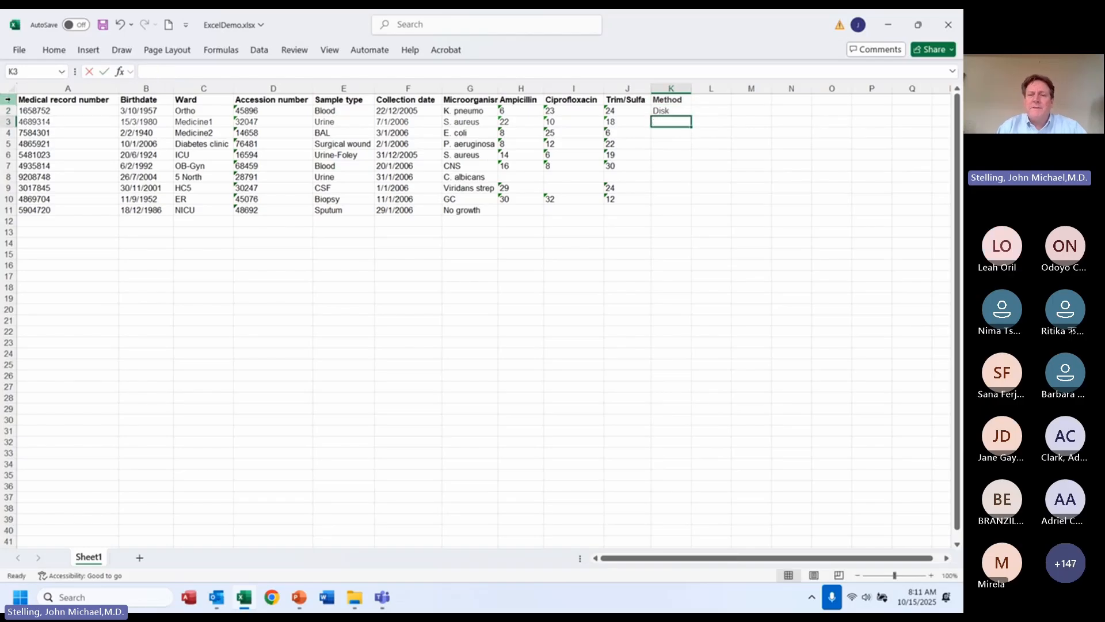
{"action": "type", "text": "MIC"}
{"action": "key", "text": "Return"}
{"action": "type", "text": "Etest"}
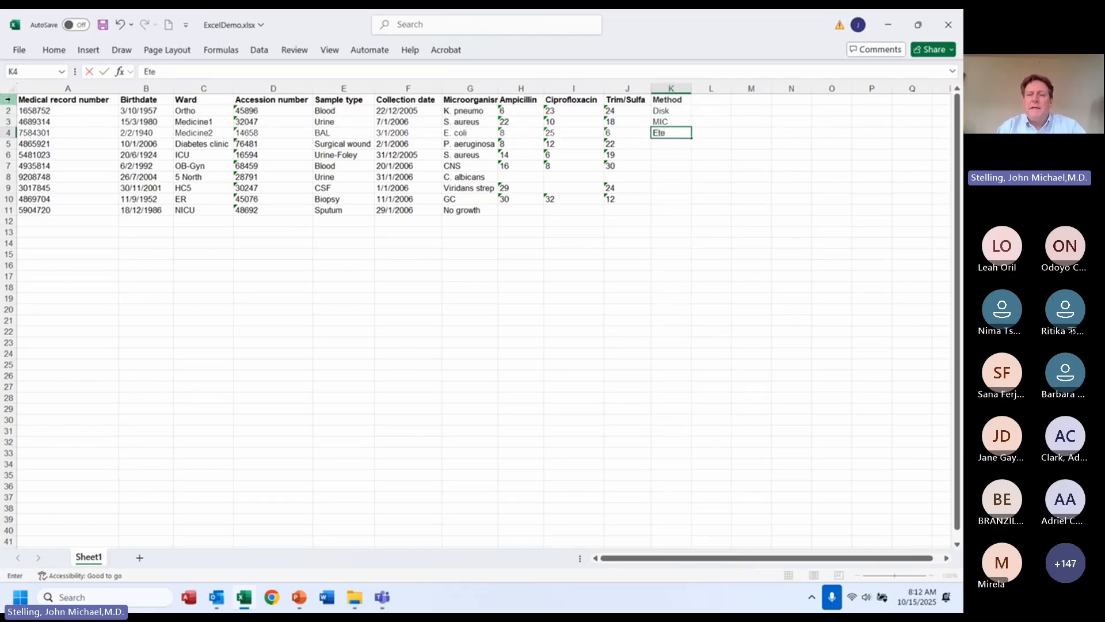
{"action": "key", "text": "Return"}
- Delete the entire Method column from the sheet
{"action": "key", "text": "Up"}
{"action": "key", "text": "Up"}
{"action": "key", "text": "Up"}
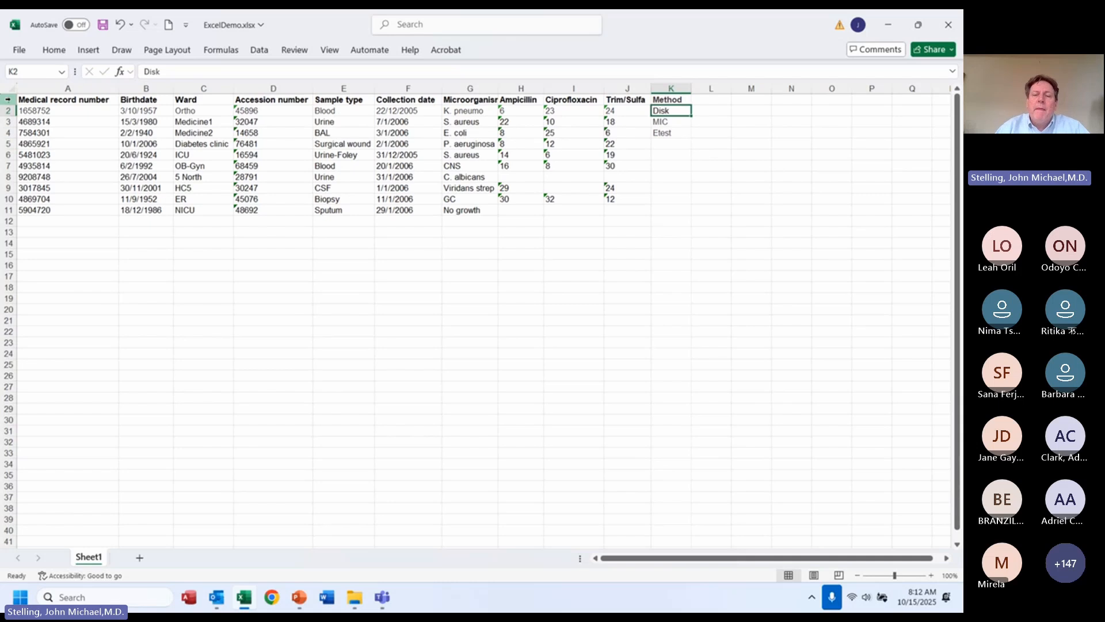
{"action": "key", "text": "Up"}
{"action": "key", "text": "ctrl+minus"}
{"action": "key", "text": "c"}
{"action": "key", "text": "Return"}
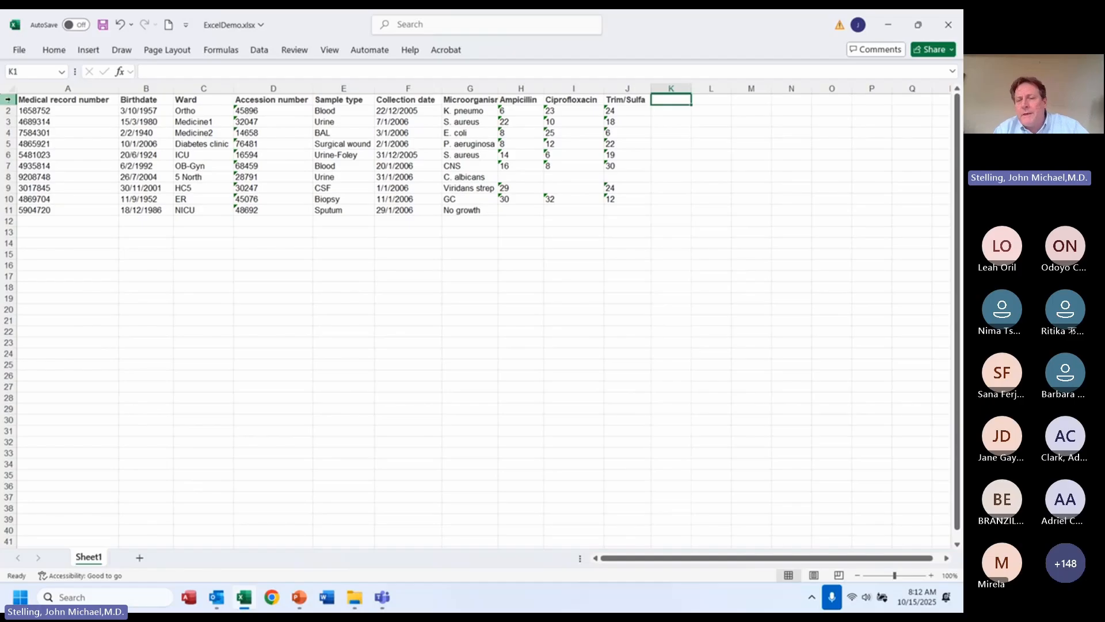
- Close the ExcelDemo workbook without saving the changes
{"action": "key", "text": "ctrl+w"}
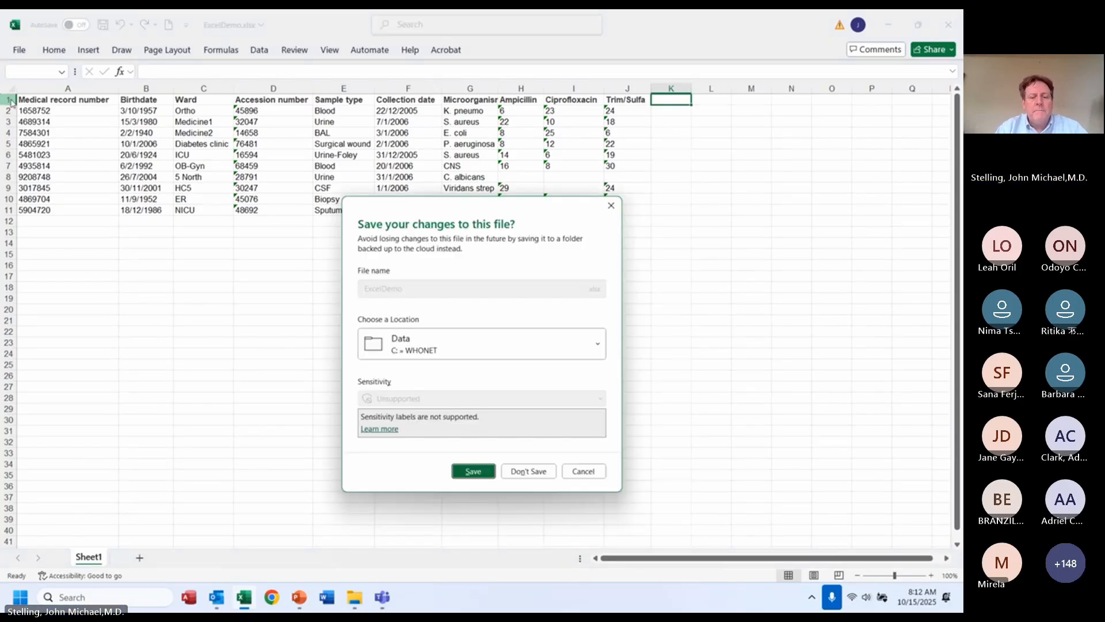
{"action": "key", "text": "Escape"}
{"action": "key", "text": "ctrl+w"}
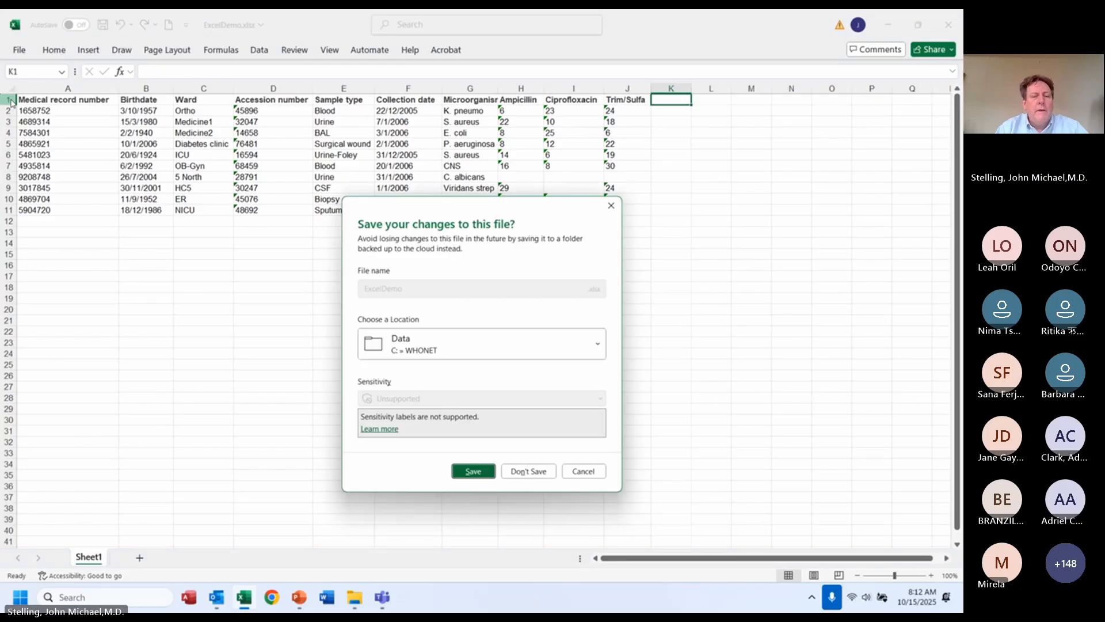
{"action": "key", "text": "n"}
- Open the recent workbook SILABDemo.xlsx and go to the first data row under ACCEPTING_LAB
{"action": "key", "text": "alt+f"}
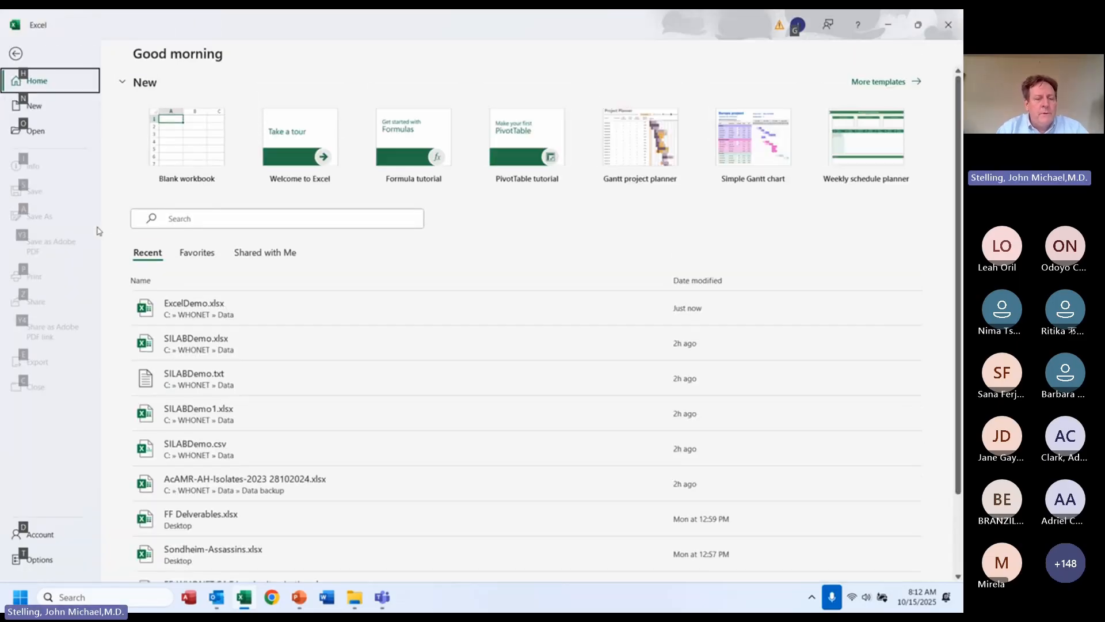
{"action": "left_click", "coordinate": [203, 349]}
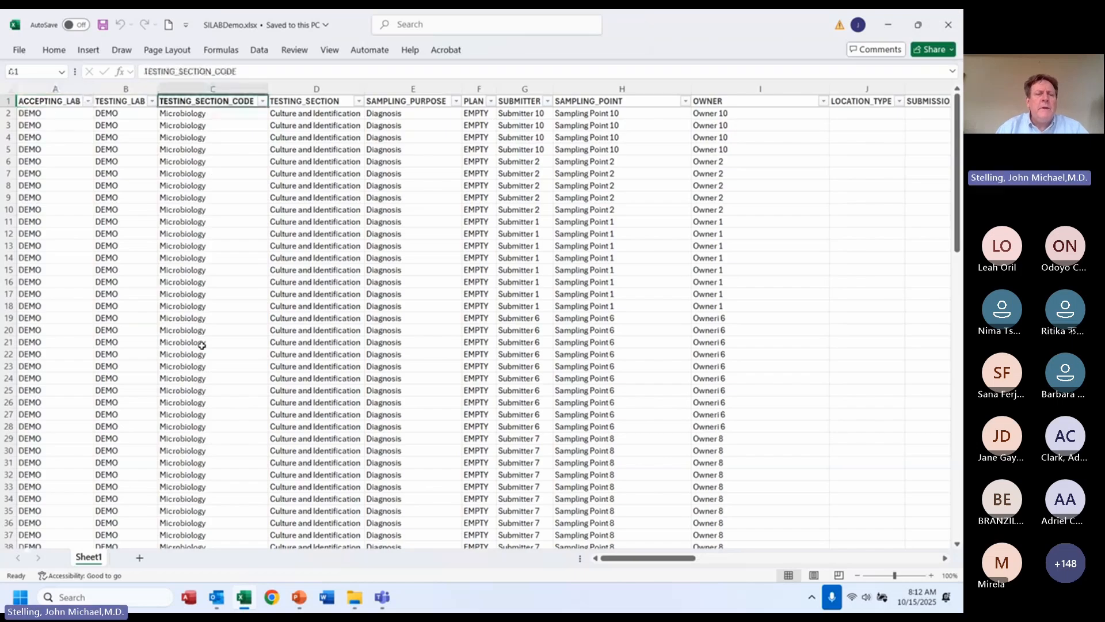
{"action": "key", "text": "Left"}
{"action": "key", "text": "Left"}
{"action": "key", "text": "Down"}
{"action": "key", "text": "Down"}
{"action": "key", "text": "Down"}
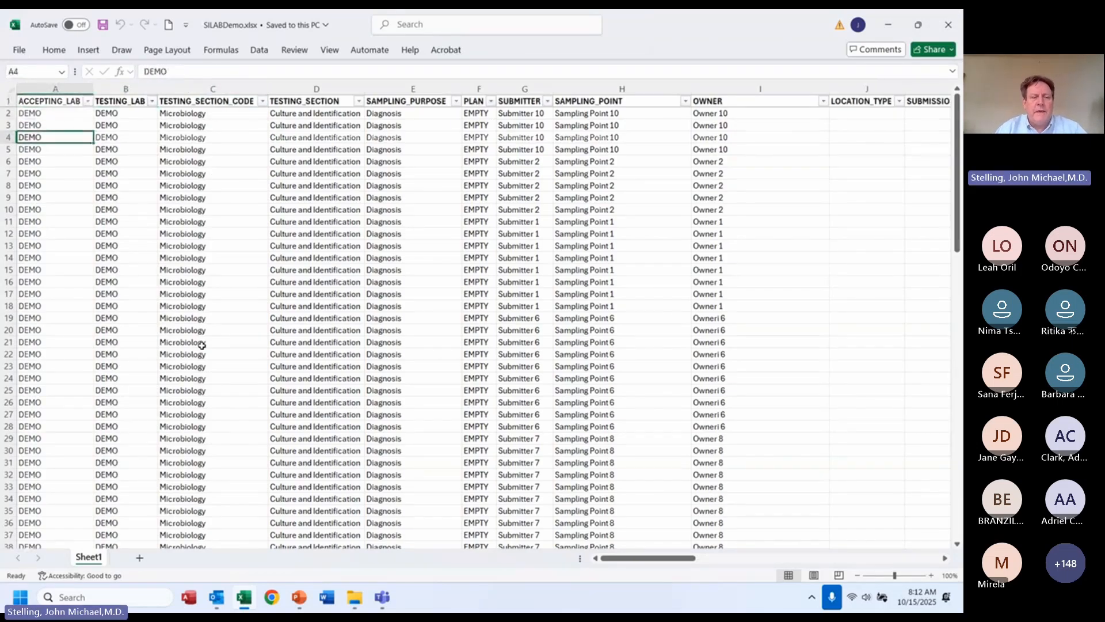
{"action": "key", "text": "Up"}
{"action": "key", "text": "Up"}
{"action": "key", "text": "Down"}
{"action": "key", "text": "Up"}
- Review the first record's values from TESTING_LAB through SAMPLING_PURPOSE to OWNER
{"action": "key", "text": "Right"}
{"action": "key", "text": "Right"}
{"action": "key", "text": "Right"}
{"action": "key", "text": "Right"}
{"action": "key", "text": "Right"}
{"action": "key", "text": "Right"}
{"action": "key", "text": "Right"}
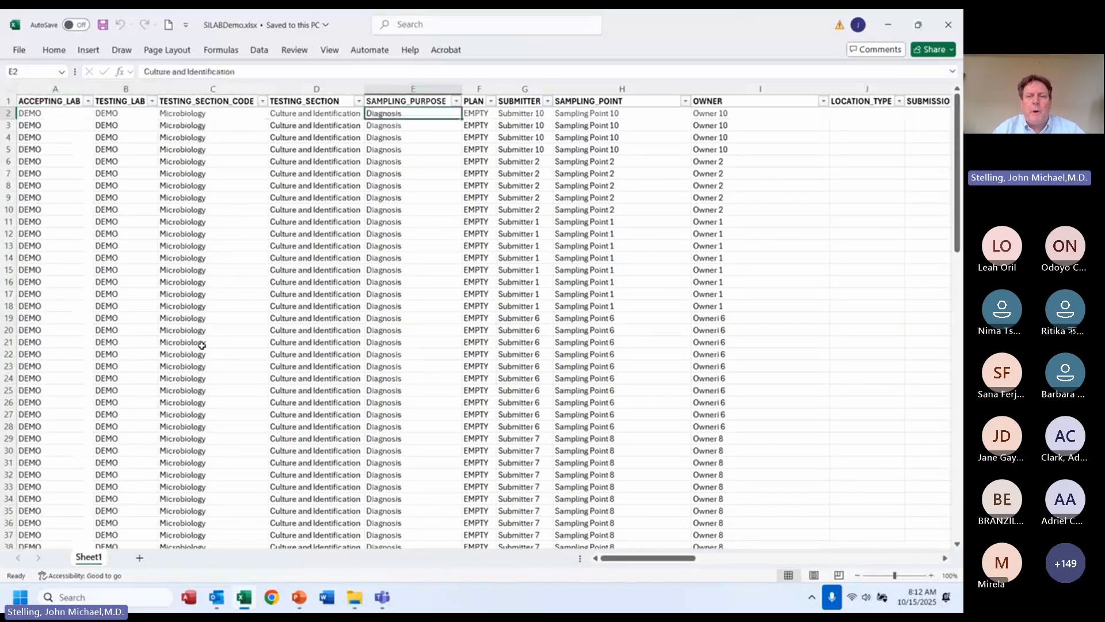
{"action": "key", "text": "Left"}
{"action": "key", "text": "Right"}
{"action": "key", "text": "Right"}
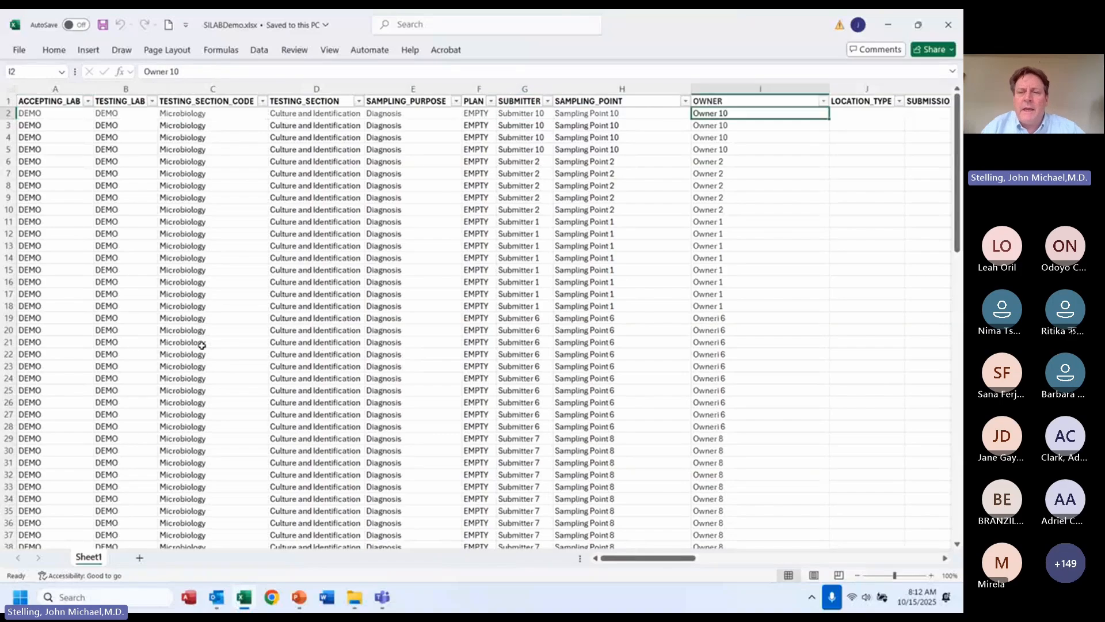
- Examine the OWNER values from the first record down to row 11
{"action": "key", "text": "Down"}
{"action": "key", "text": "Down"}
{"action": "key", "text": "Down"}
{"action": "key", "text": "Down"}
{"action": "key", "text": "Down"}
{"action": "key", "text": "Down"}
{"action": "key", "text": "Down"}
{"action": "key", "text": "Down"}
{"action": "key", "text": "Down"}
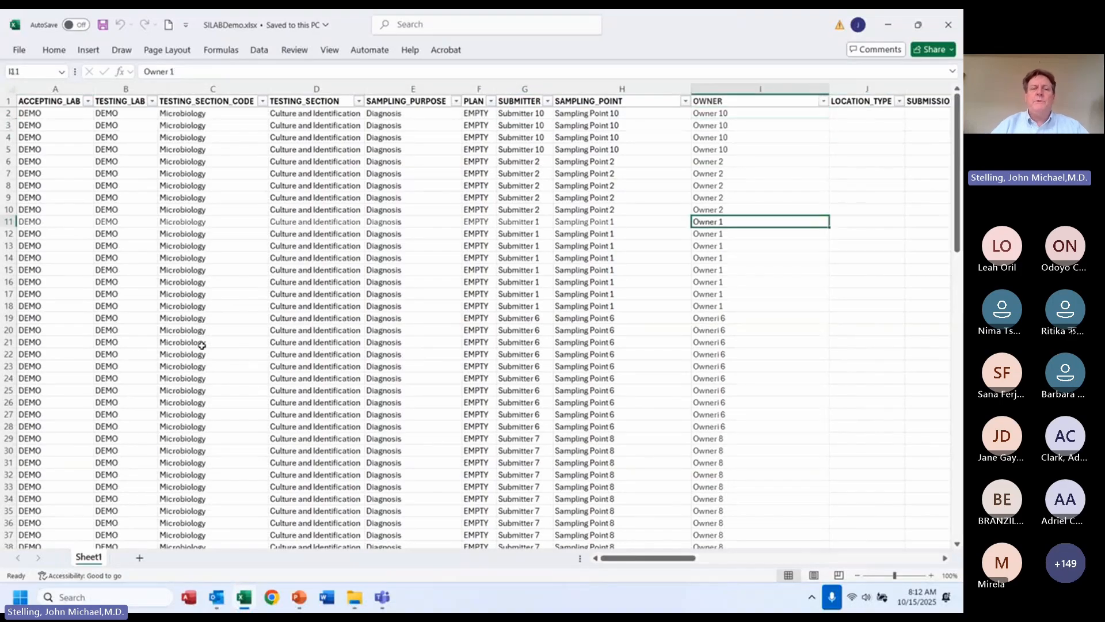
- Return to the ACCEPTING_LAB header and review the headers as far as SAMPLING_PURPOSE
{"action": "key", "text": "Up"}
{"action": "key", "text": "Up"}
{"action": "key", "text": "Up"}
{"action": "key", "text": "Up"}
{"action": "key", "text": "Up"}
{"action": "key", "text": "Up"}
{"action": "key", "text": "Up"}
{"action": "key", "text": "Up"}
{"action": "key", "text": "Up"}
{"action": "key", "text": "Left"}
{"action": "key", "text": "Left"}
{"action": "key", "text": "Left"}
{"action": "key", "text": "Left"}
{"action": "key", "text": "Left"}
{"action": "key", "text": "Left"}
{"action": "key", "text": "Left"}
{"action": "key", "text": "Left"}
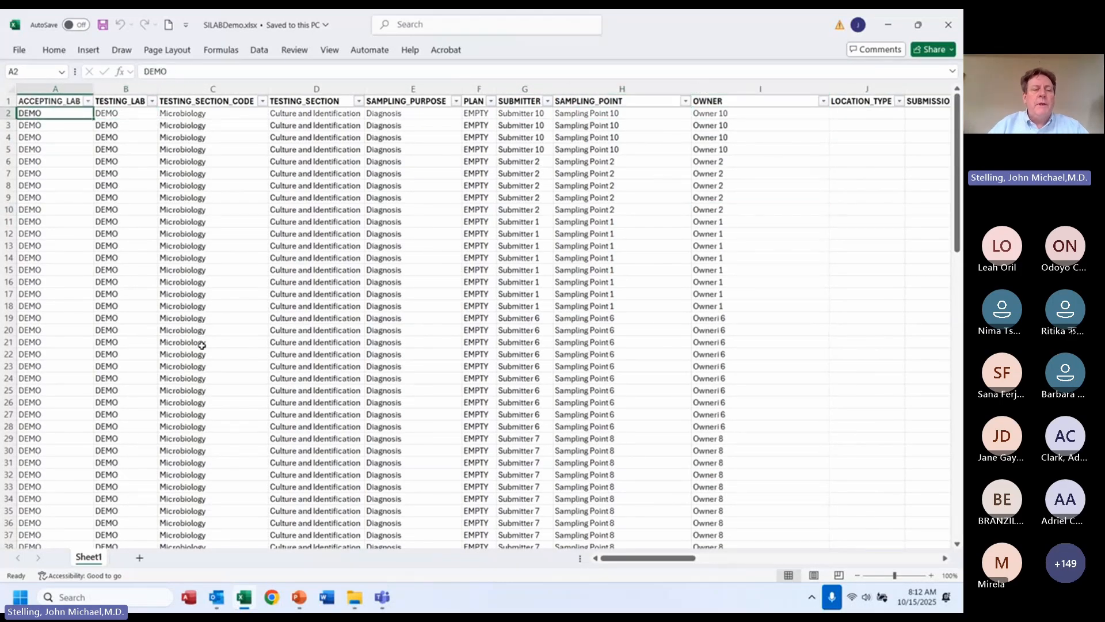
{"action": "key", "text": "Up"}
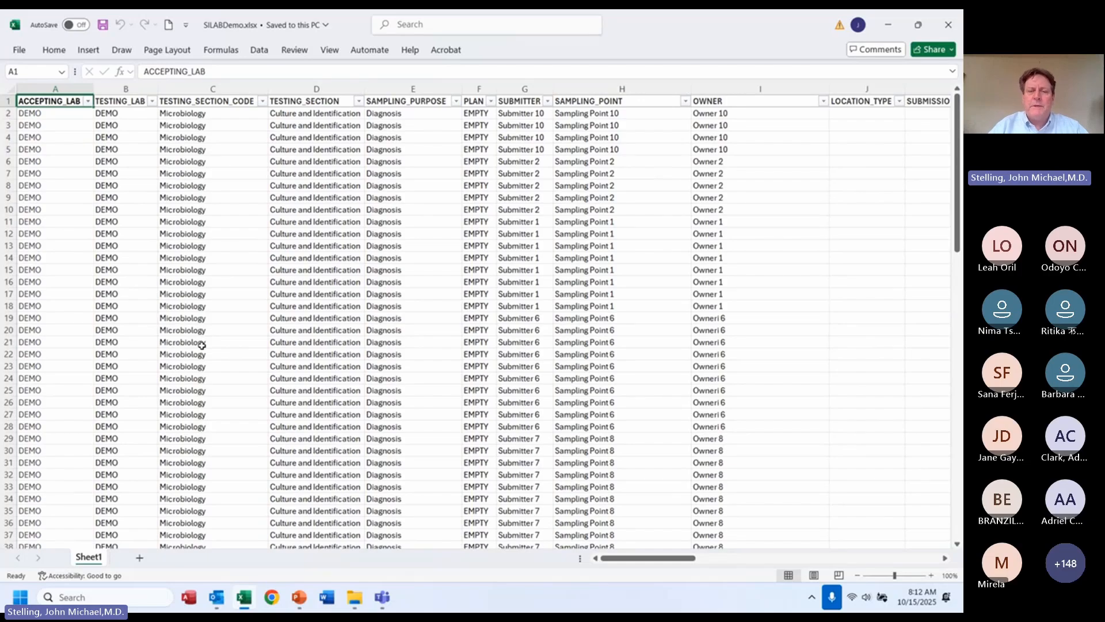
{"action": "key", "text": "Right"}
{"action": "key", "text": "Right"}
{"action": "key", "text": "Right"}
{"action": "key", "text": "Right"}
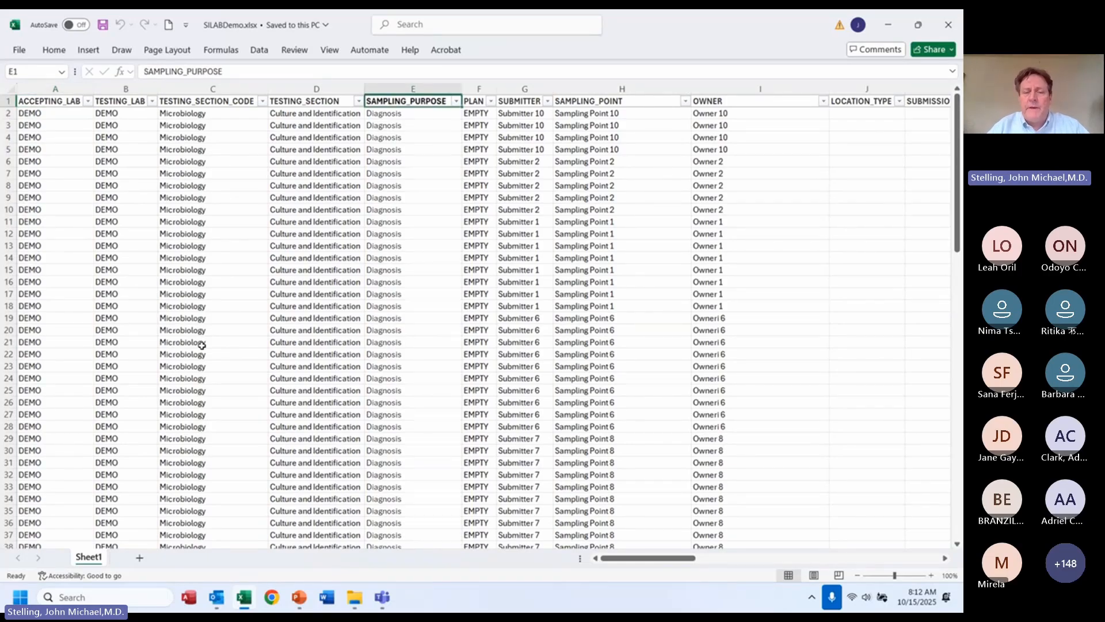
- Examine the filter values available for SAMPLING_PURPOSE and close the filter list without filtering
{"action": "key", "text": "alt+Down"}
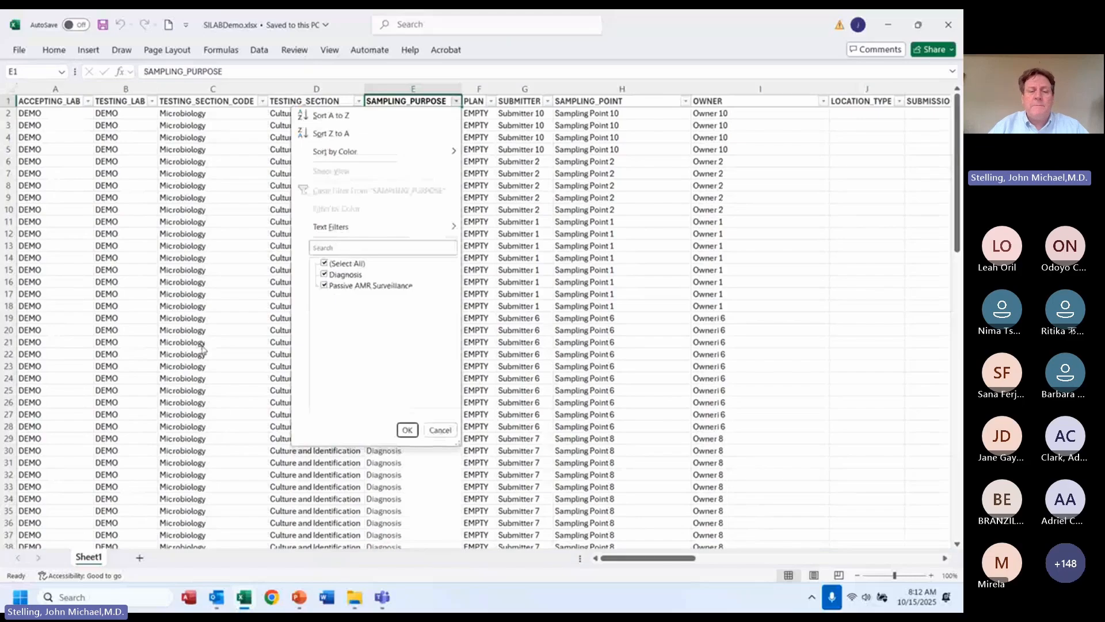
{"action": "key", "text": "Escape"}
{"action": "key", "text": "alt+Down"}
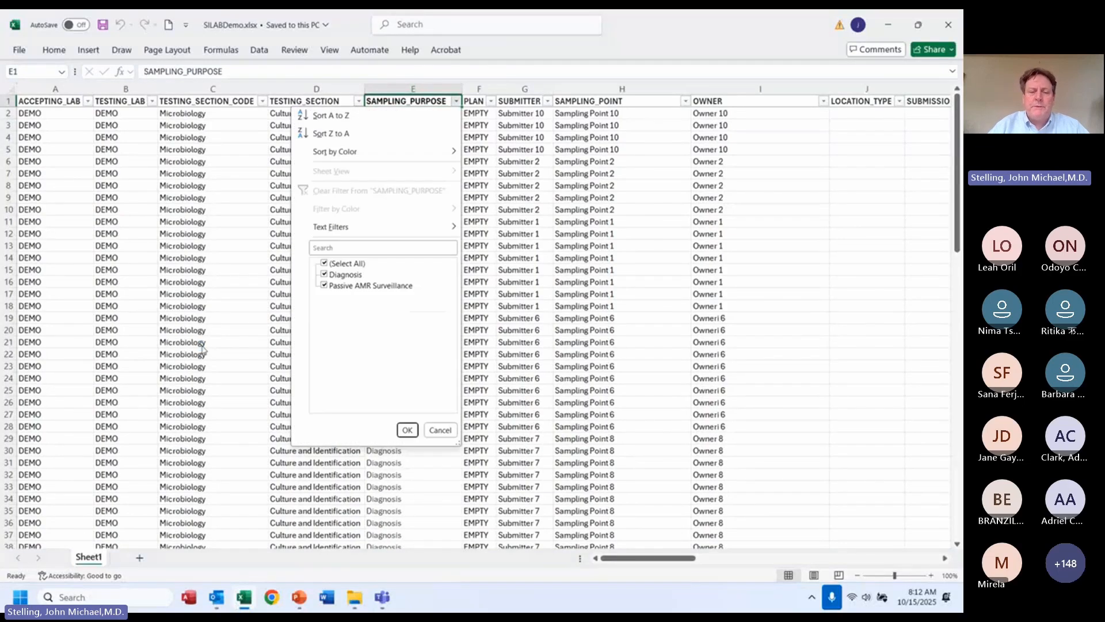
{"action": "key", "text": "Down"}
{"action": "key", "text": "Down"}
{"action": "key", "text": "Down"}
{"action": "key", "text": "Down"}
{"action": "key", "text": "Down"}
{"action": "key", "text": "Down"}
{"action": "key", "text": "Down"}
{"action": "key", "text": "Down"}
{"action": "key", "text": "Down"}
{"action": "key", "text": "Down"}
{"action": "key", "text": "Down"}
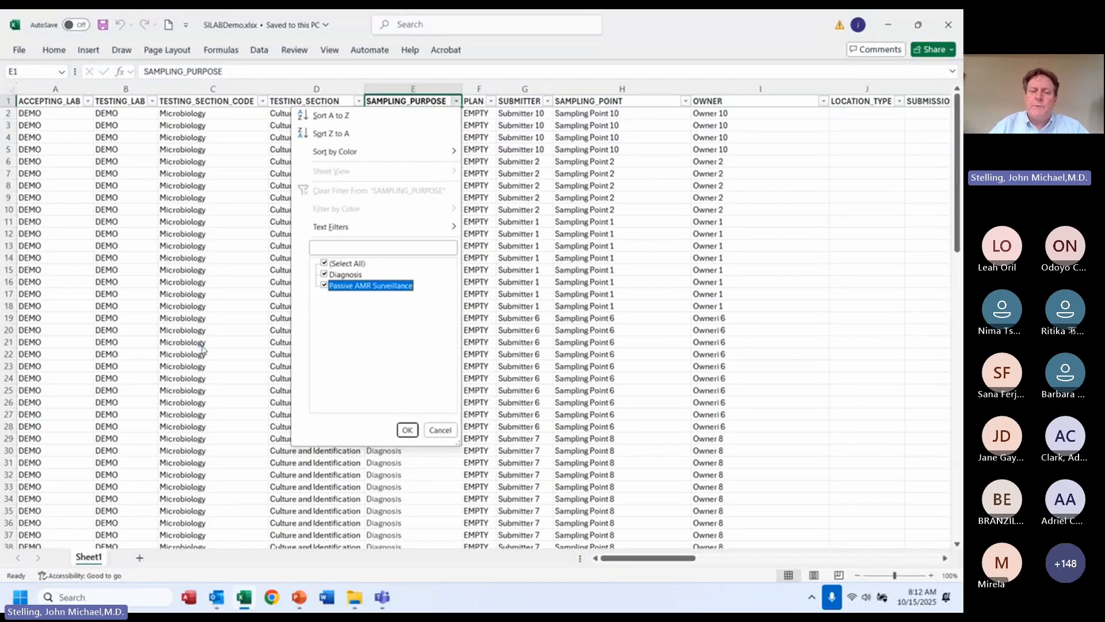
{"action": "key", "text": "Up"}
{"action": "key", "text": "Down"}
{"action": "key", "text": "Up"}
{"action": "key", "text": "Escape"}
- Review the column headers from PLAN through SUBMISSION_NUMBER and SAMPLING_DATE to TERRITORY_1
{"action": "key", "text": "Right"}
{"action": "key", "text": "Right"}
{"action": "key", "text": "Right"}
{"action": "key", "text": "Right"}
{"action": "key", "text": "Right"}
{"action": "key", "text": "Right"}
{"action": "key", "text": "Right"}
{"action": "key", "text": "Right"}
{"action": "key", "text": "Right"}
{"action": "key", "text": "Right"}
{"action": "key", "text": "Right"}
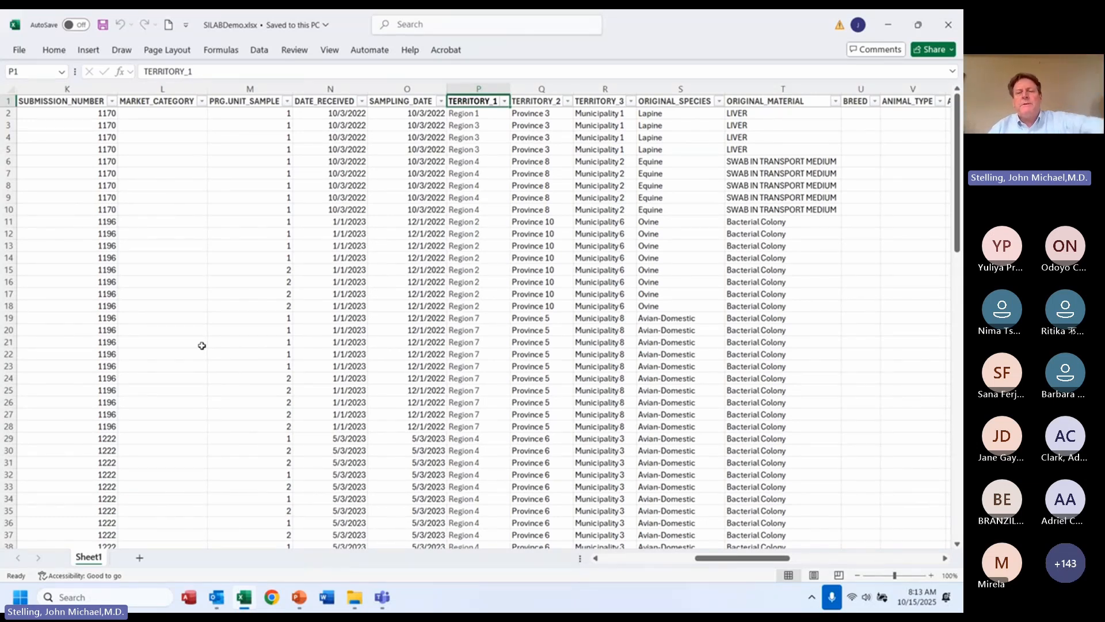
- Compare the three location columns TERRITORY_1, TERRITORY_2 and TERRITORY_3, ending back on TERRITORY_1
{"action": "key", "text": "Right"}
{"action": "key", "text": "Right"}
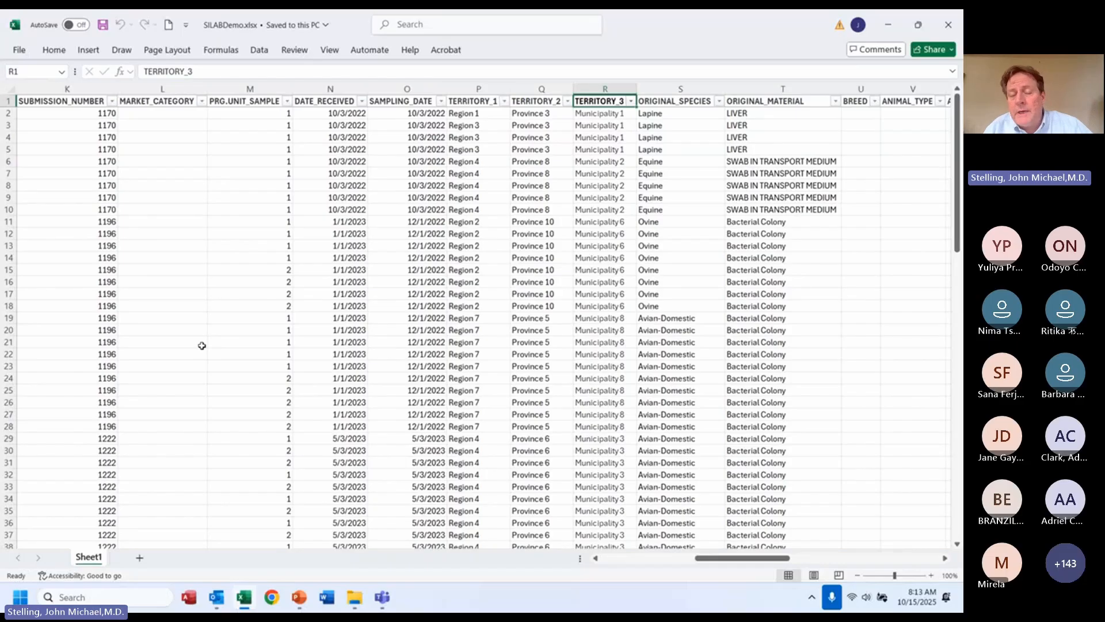
{"action": "key", "text": "Left"}
{"action": "key", "text": "Left"}
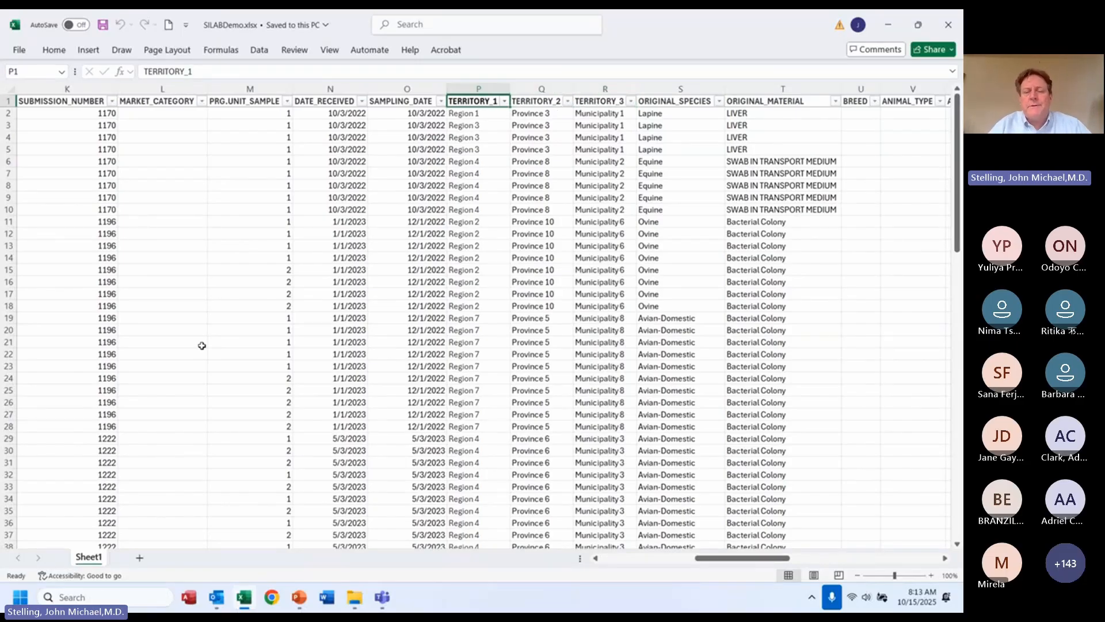
- Review the animal and sample headers ORIGINAL_SPECIES, ORIGINAL_MATERIAL, BREED and ANIMAL_TYPE as far as AGE_CATEGORY
{"action": "key", "text": "Right"}
{"action": "key", "text": "Right"}
{"action": "key", "text": "Right"}
{"action": "key", "text": "Right"}
{"action": "key", "text": "Right"}
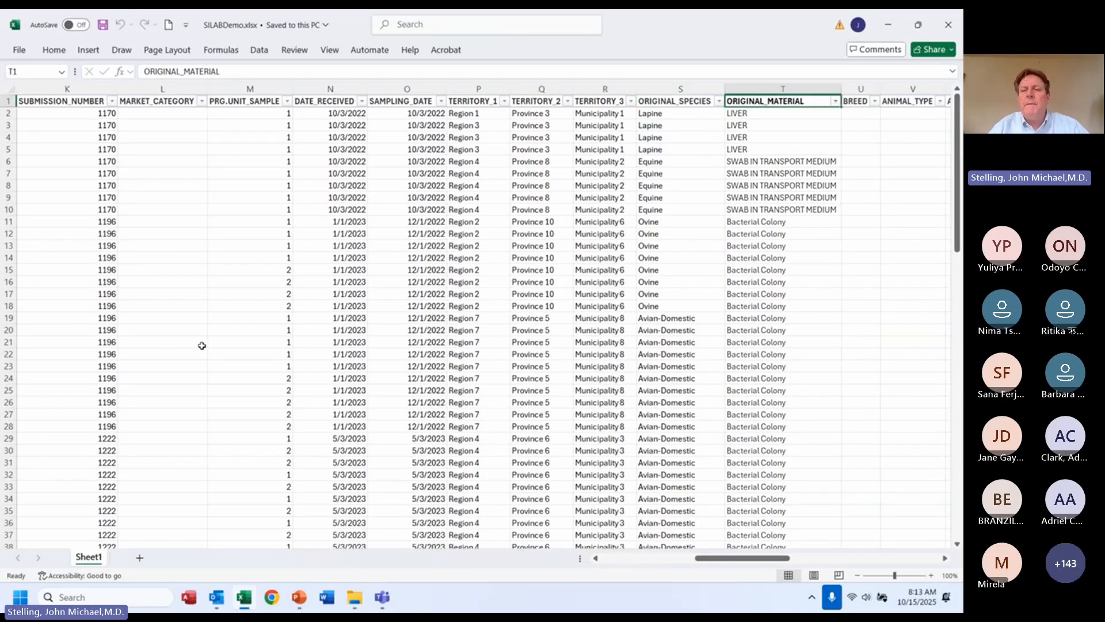
{"action": "key", "text": "Right"}
{"action": "key", "text": "Right"}
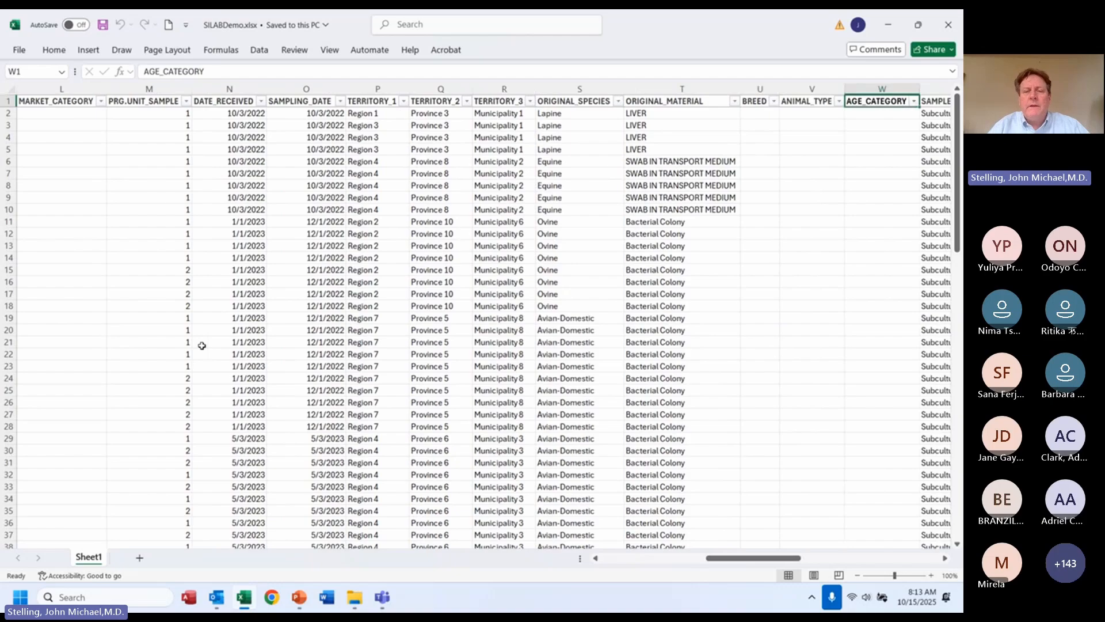
- Look at the SAMPLE_TYPE and SAMPLE_IDENTIFICATION headers, ending on the first ORIGINAL_SPECIES entries in row 3
{"action": "key", "text": "Right"}
{"action": "key", "text": "Right"}
{"action": "key", "text": "Left"}
{"action": "key", "text": "Left"}
{"action": "key", "text": "Left"}
{"action": "key", "text": "Left"}
{"action": "key", "text": "Left"}
{"action": "key", "text": "Left"}
{"action": "key", "text": "Left"}
{"action": "key", "text": "Down"}
{"action": "key", "text": "Down"}
{"action": "key", "text": "Right"}
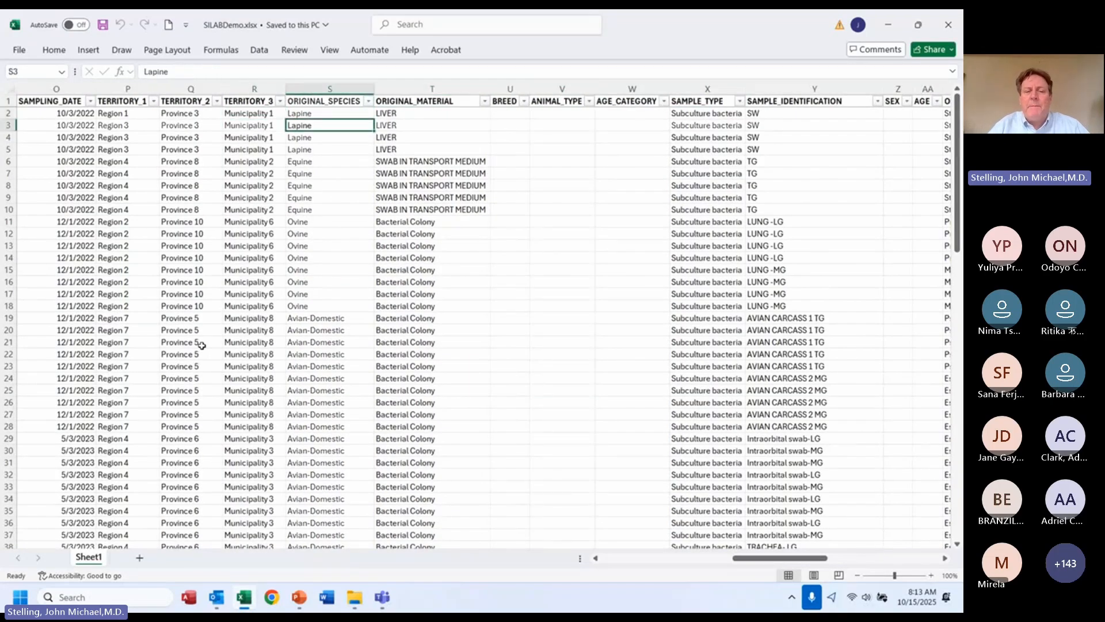
- Compare the ORIGINAL_SPECIES and ORIGINAL_MATERIAL entries from row 3 down to row 20
{"action": "key", "text": "Down"}
{"action": "key", "text": "Down"}
{"action": "key", "text": "Down"}
{"action": "key", "text": "Down"}
{"action": "key", "text": "Down"}
{"action": "key", "text": "Down"}
{"action": "key", "text": "Down"}
{"action": "key", "text": "Down"}
{"action": "key", "text": "Down"}
{"action": "key", "text": "Down"}
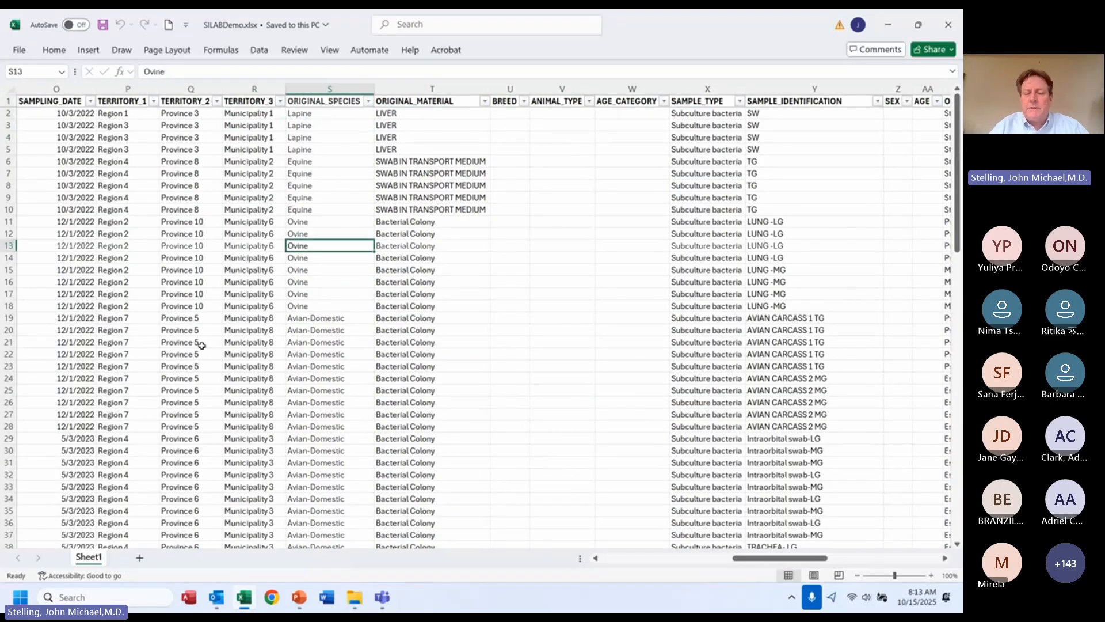
{"action": "key", "text": "Right"}
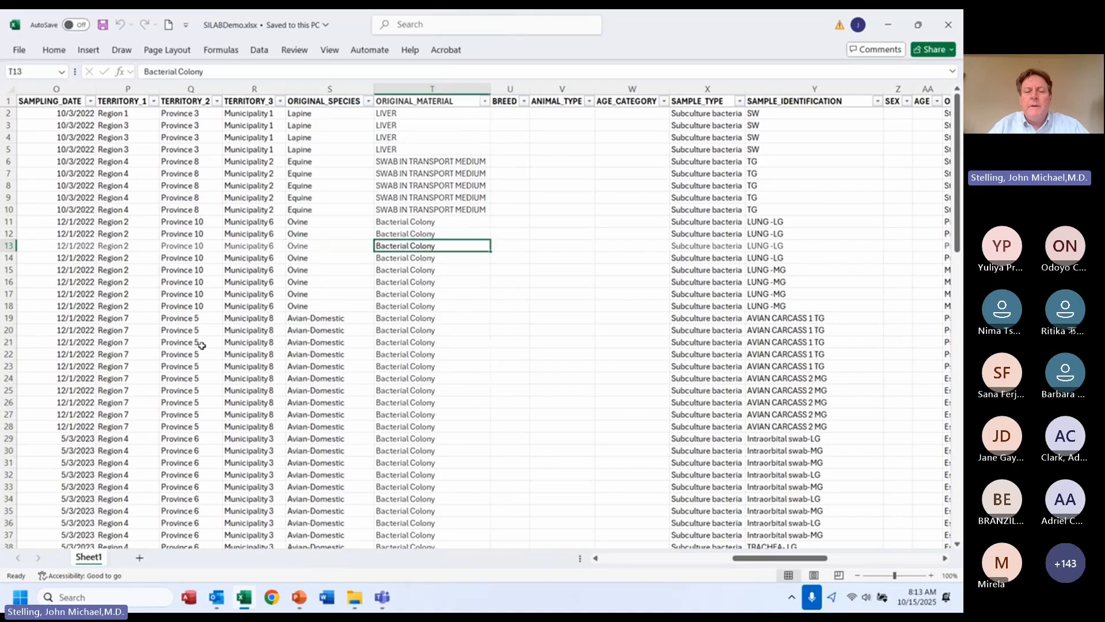
{"action": "key", "text": "Down"}
{"action": "key", "text": "Down"}
{"action": "key", "text": "Down"}
{"action": "key", "text": "Down"}
{"action": "key", "text": "Down"}
{"action": "key", "text": "Down"}
{"action": "key", "text": "Down"}
{"action": "key", "text": "Left"}
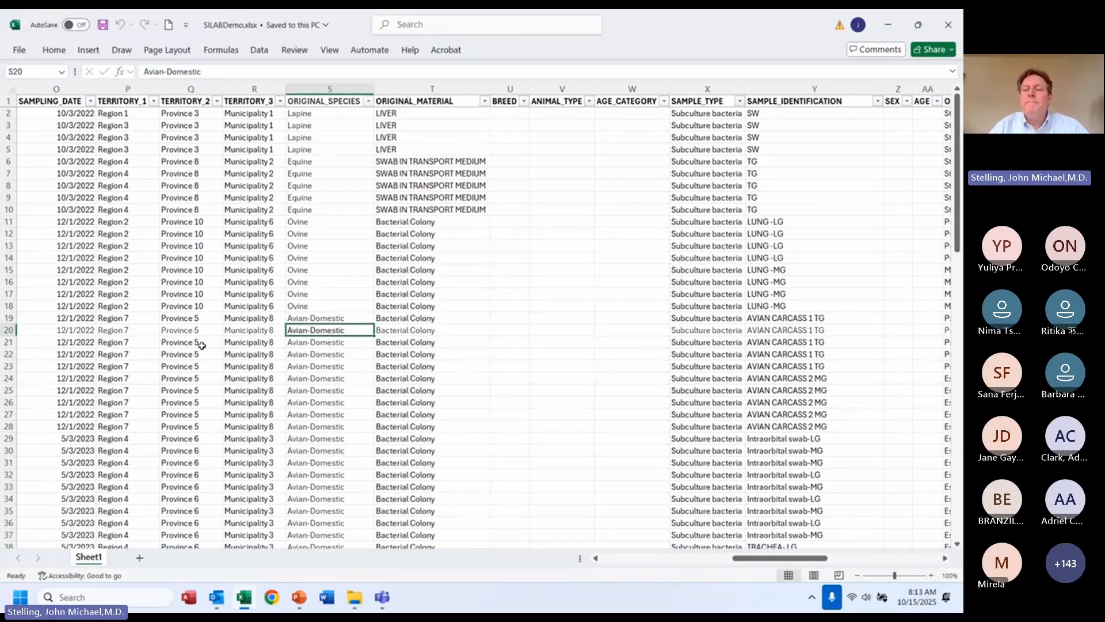
- Examine the SAMPLE_IDENTIFICATION entries around rows 18 to 20
{"action": "key", "text": "Right"}
{"action": "key", "text": "Right"}
{"action": "key", "text": "Right"}
{"action": "key", "text": "Right"}
{"action": "key", "text": "Right"}
{"action": "key", "text": "Right"}
{"action": "key", "text": "Up"}
{"action": "key", "text": "Up"}
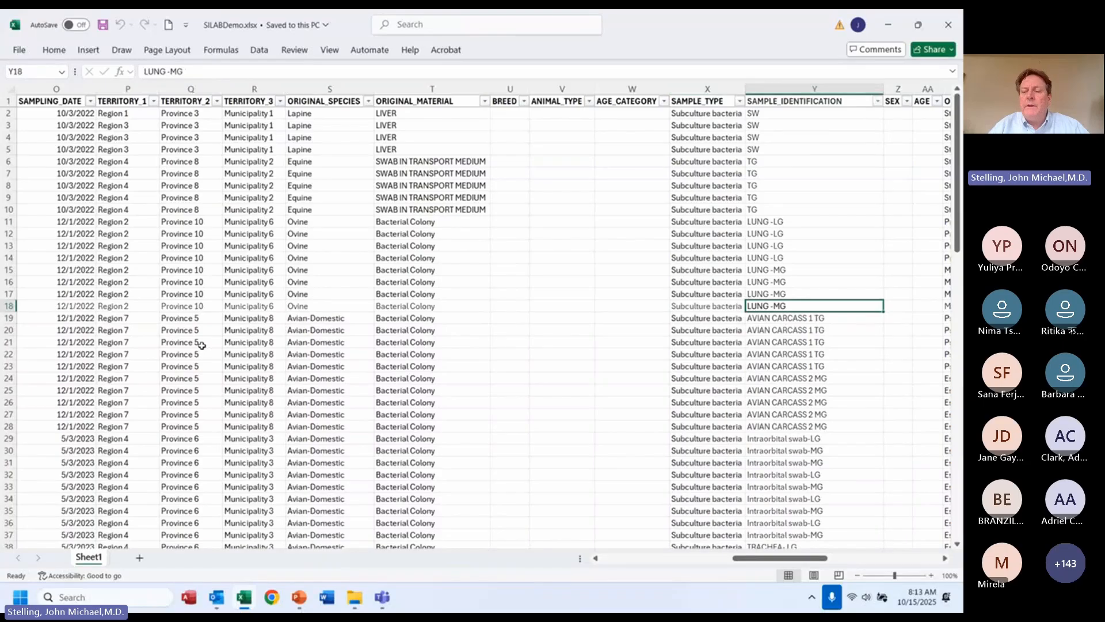
- Review the TEST and ORGANISM columns up to the first data row, ending on the organism in row 2
{"action": "key", "text": "Right"}
{"action": "key", "text": "Right"}
{"action": "key", "text": "Right"}
{"action": "key", "text": "Right"}
{"action": "key", "text": "Up"}
{"action": "key", "text": "Up"}
{"action": "key", "text": "Up"}
{"action": "key", "text": "Up"}
{"action": "key", "text": "Up"}
{"action": "key", "text": "Up"}
{"action": "key", "text": "Up"}
{"action": "key", "text": "Up"}
{"action": "key", "text": "Up"}
{"action": "key", "text": "Up"}
{"action": "key", "text": "Up"}
{"action": "key", "text": "Up"}
{"action": "key", "text": "Up"}
{"action": "key", "text": "Up"}
{"action": "key", "text": "Up"}
{"action": "key", "text": "Up"}
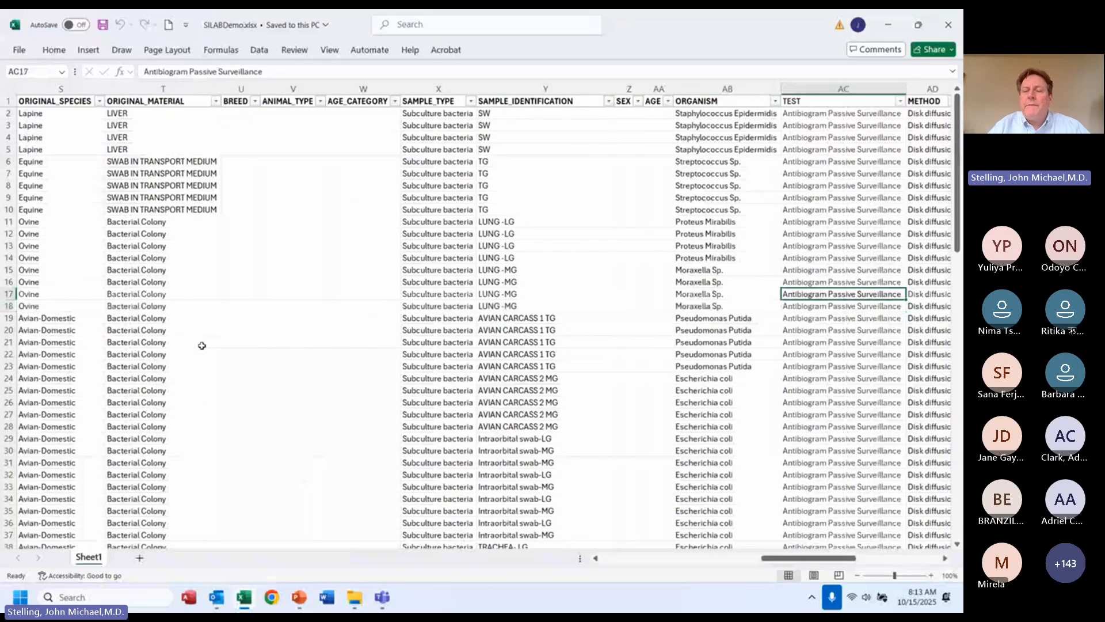
{"action": "key", "text": "Left"}
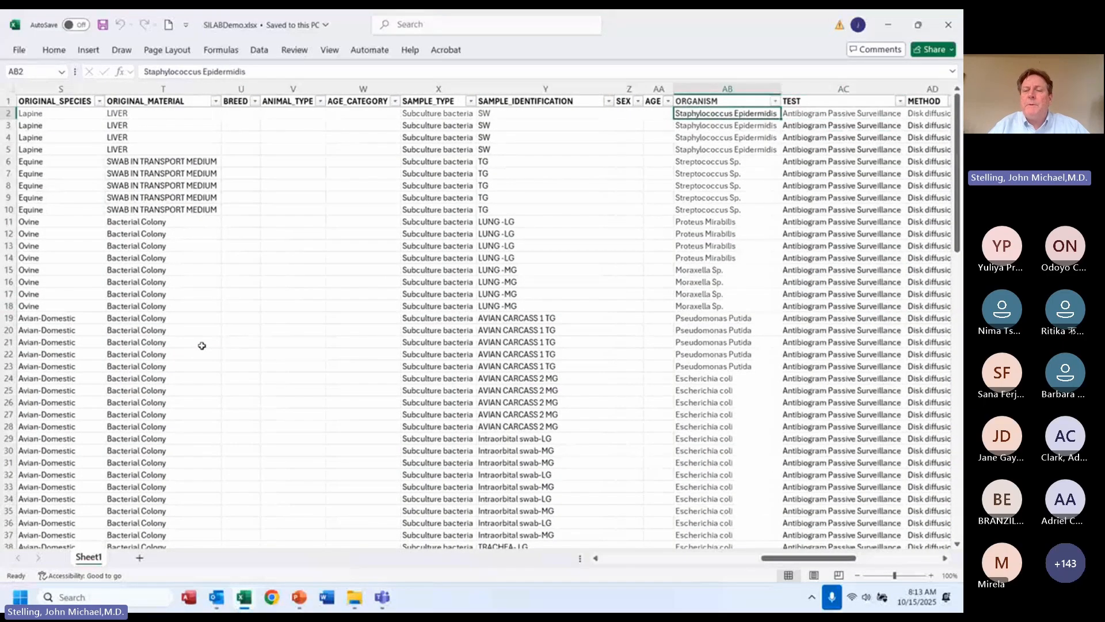
- Select the four Staphylococcus Epidermidis rows from ORGANISM across to ANTIBIOTIC to examine how one isolate's tests are recorded
{"action": "key", "text": "shift+Down"}
{"action": "key", "text": "shift+Down"}
{"action": "key", "text": "shift+Down"}
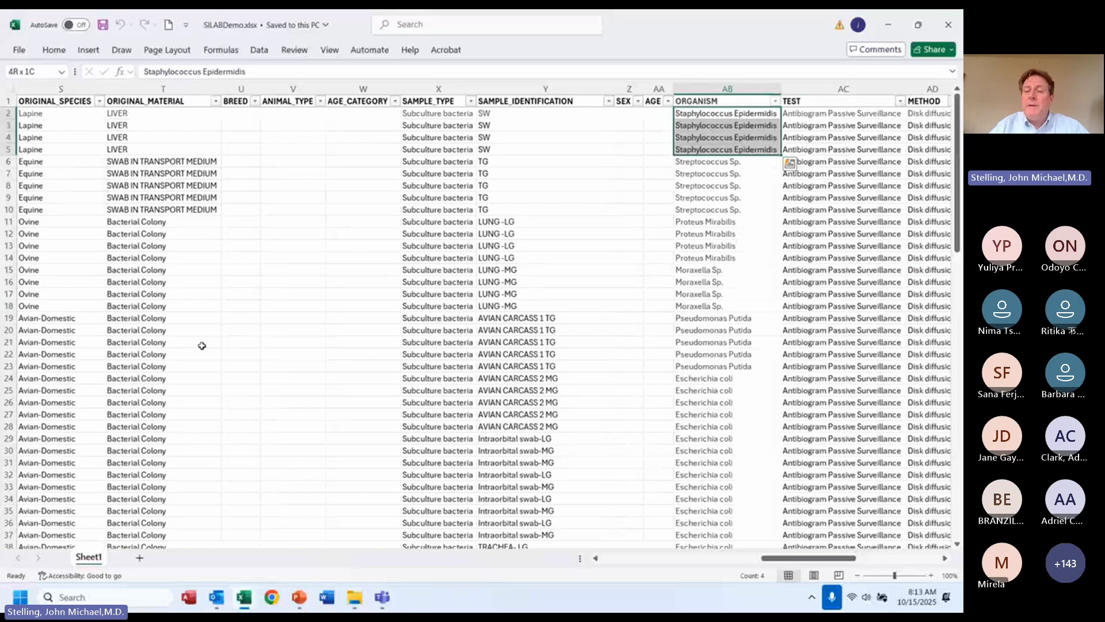
{"action": "key", "text": "shift+Right"}
{"action": "key", "text": "shift+Right"}
{"action": "key", "text": "shift+Right"}
{"action": "key", "text": "shift+Right"}
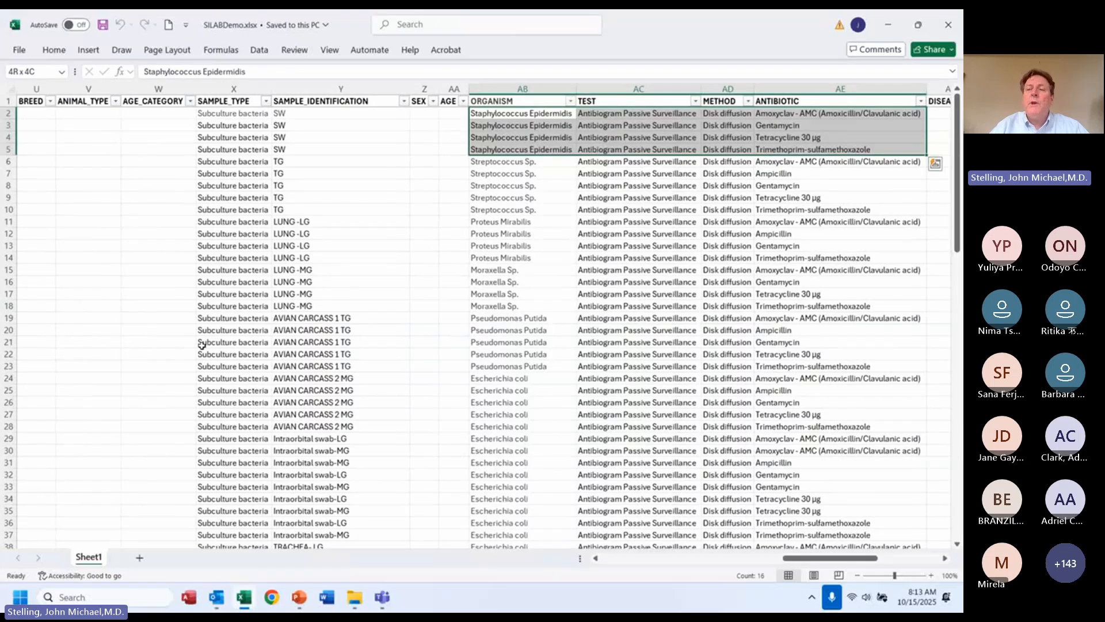
{"action": "key", "text": "shift+Left"}
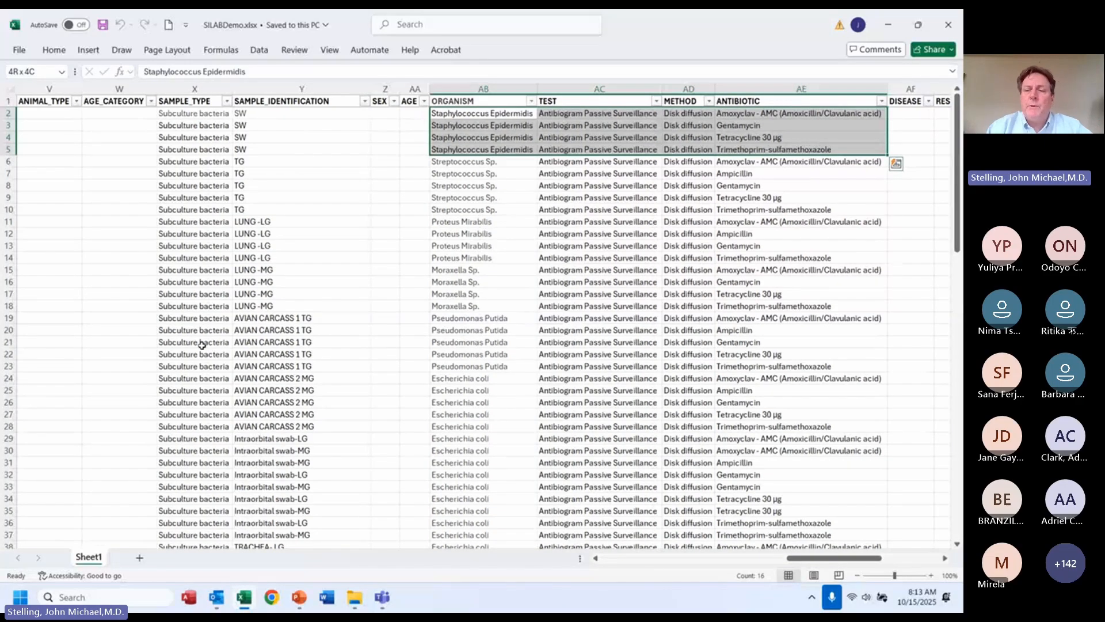
- Insert a blank row above the first Streptococcus Sp. record and enter Candida albicans as its ORGANISM
{"action": "key", "text": "Down"}
{"action": "key", "text": "Down"}
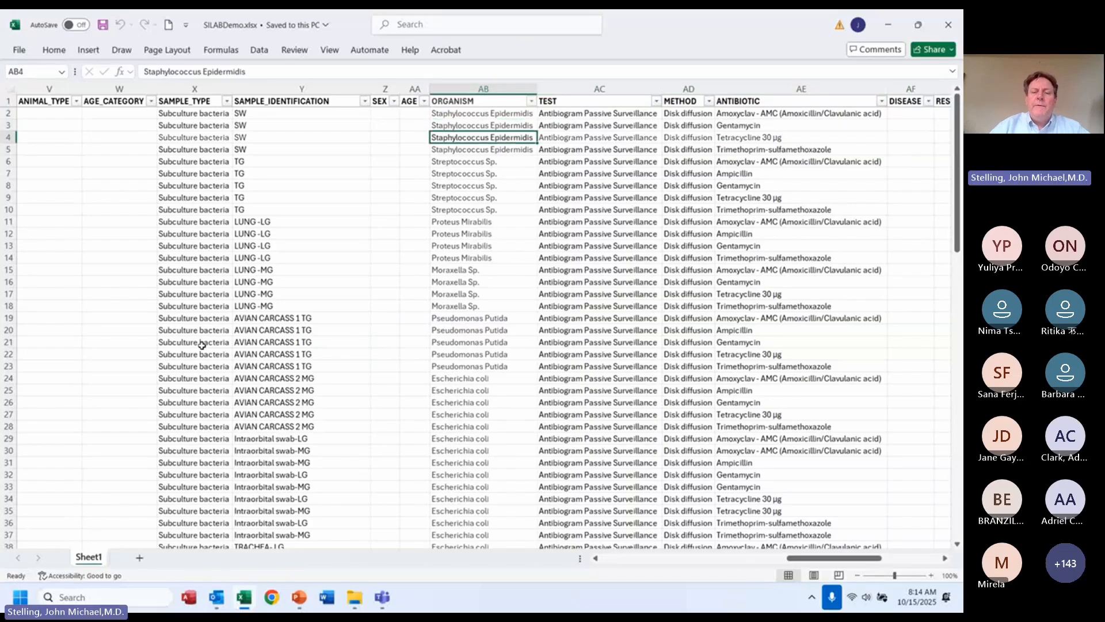
{"action": "key", "text": "Down"}
{"action": "key", "text": "Down"}
{"action": "key", "text": "ctrl+shift+plus"}
{"action": "type", "text": "Can"}
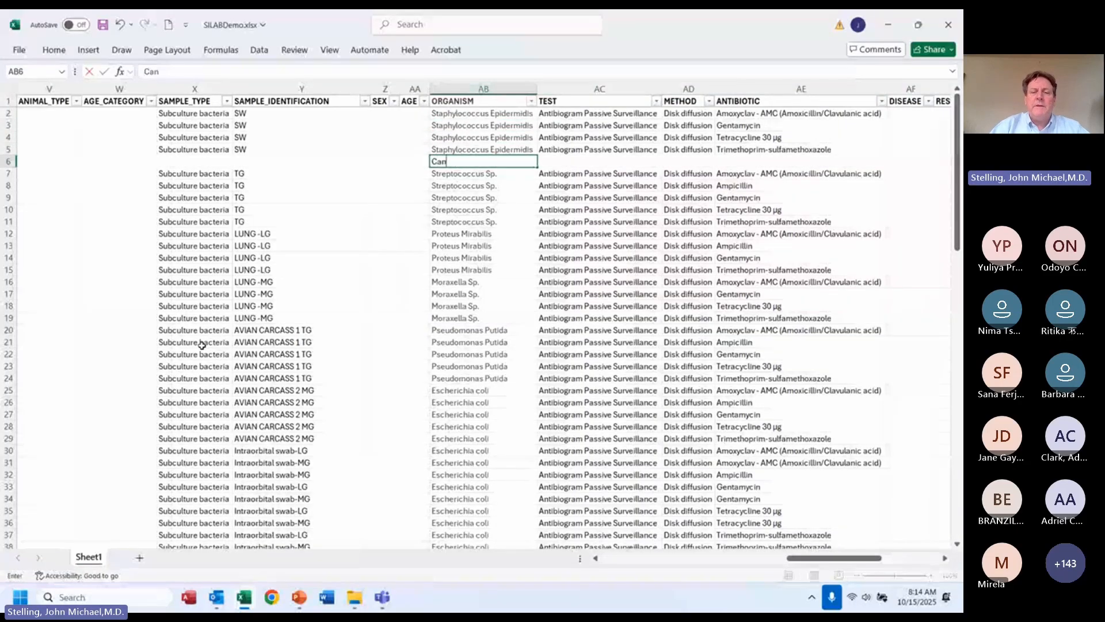
{"action": "type", "text": "dida albicans"}
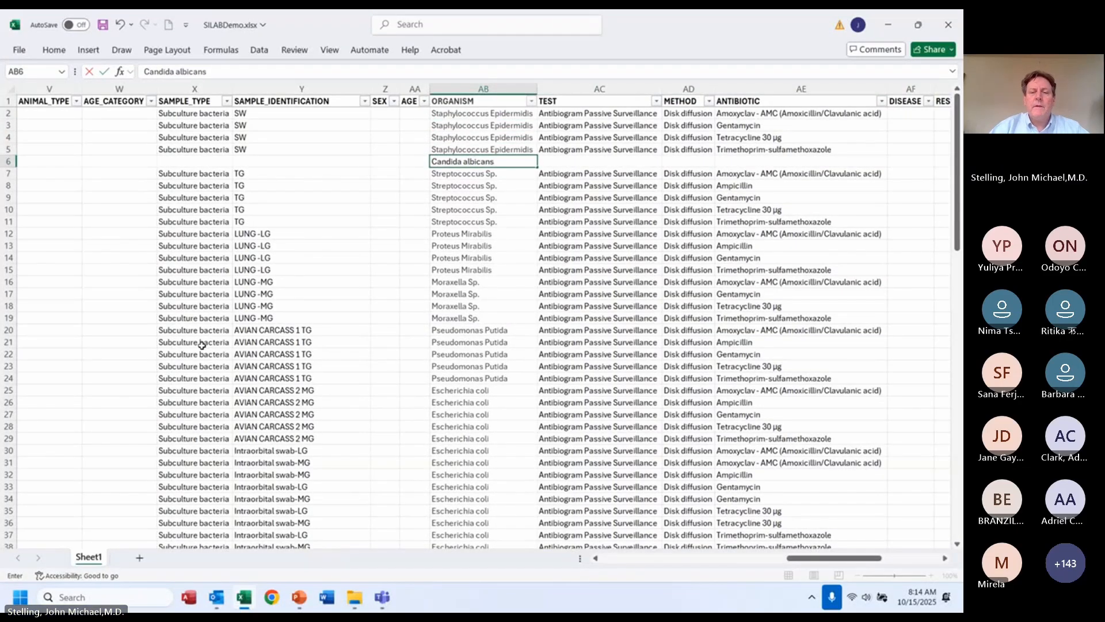
{"action": "key", "text": "Return"}
- Examine the blank TEST, METHOD and ANTIBIOTIC cells beside Candida albicans
{"action": "key", "text": "Up"}
{"action": "key", "text": "Right"}
{"action": "key", "text": "Right"}
{"action": "key", "text": "Left"}
{"action": "key", "text": "shift+Right"}
{"action": "key", "text": "shift+Right"}
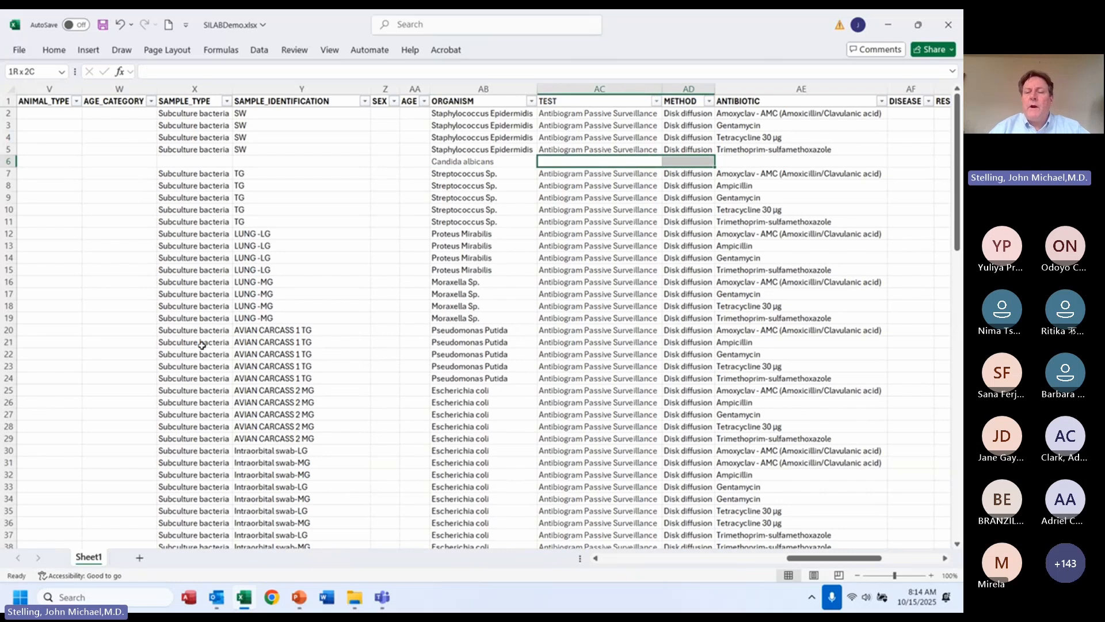
{"action": "key", "text": "Left"}
{"action": "key", "text": "Left"}
{"action": "key", "text": "Right"}
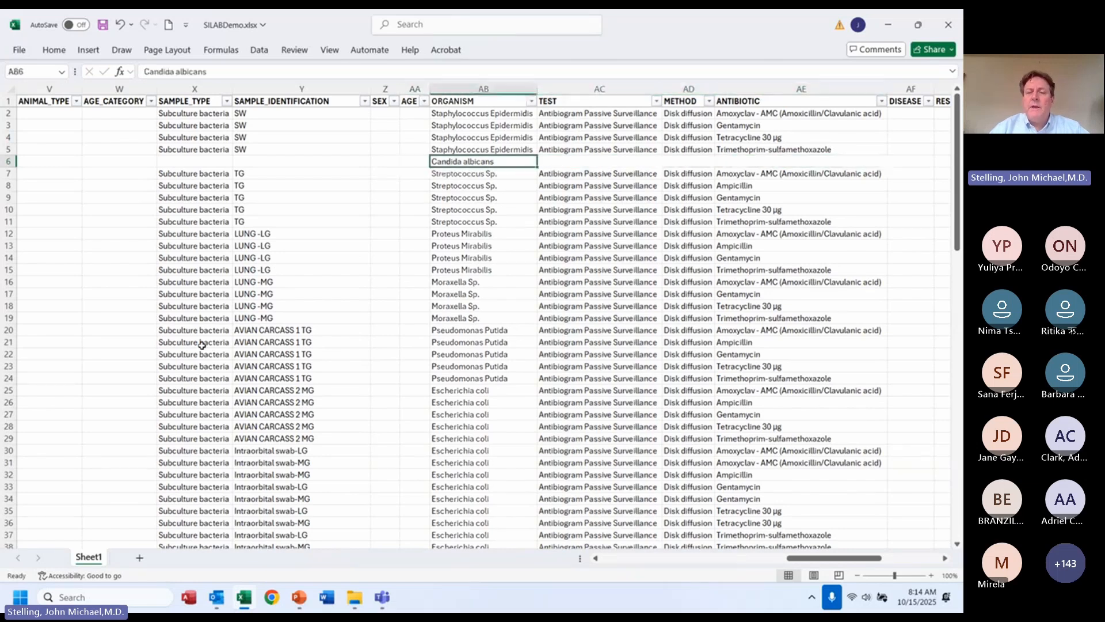
{"action": "key", "text": "Right"}
{"action": "key", "text": "Right"}
{"action": "key", "text": "Right"}
{"action": "key", "text": "Right"}
{"action": "key", "text": "Left"}
{"action": "key", "text": "Left"}
{"action": "key", "text": "Left"}
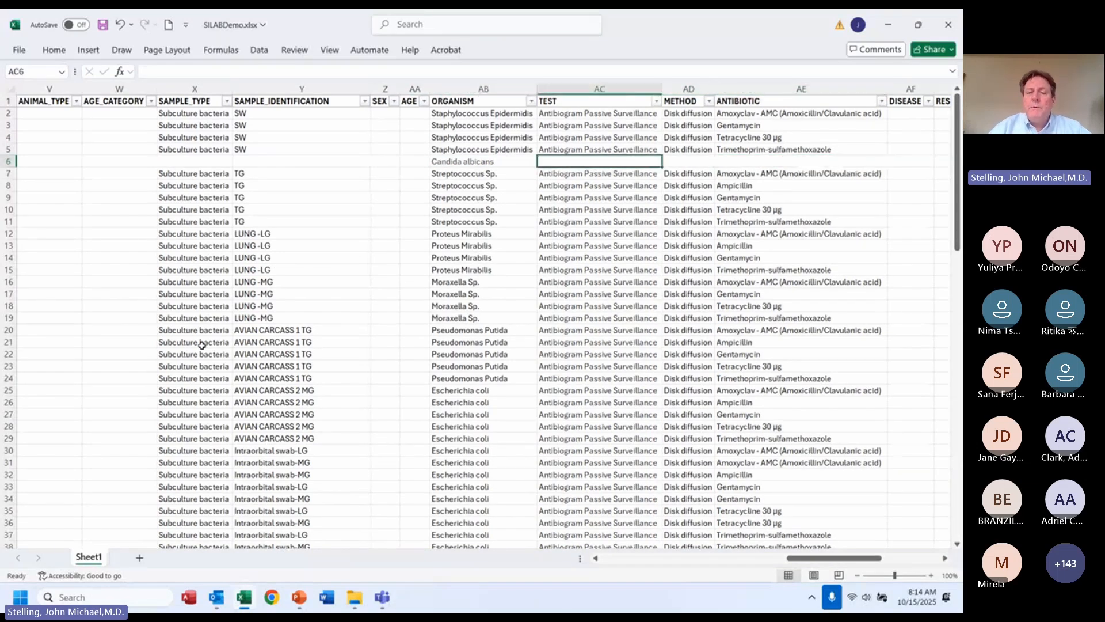
- Make the Candida albicans entry in the ORGANISM column bold
{"action": "key", "text": "Left"}
{"action": "key", "text": "ctrl+b"}
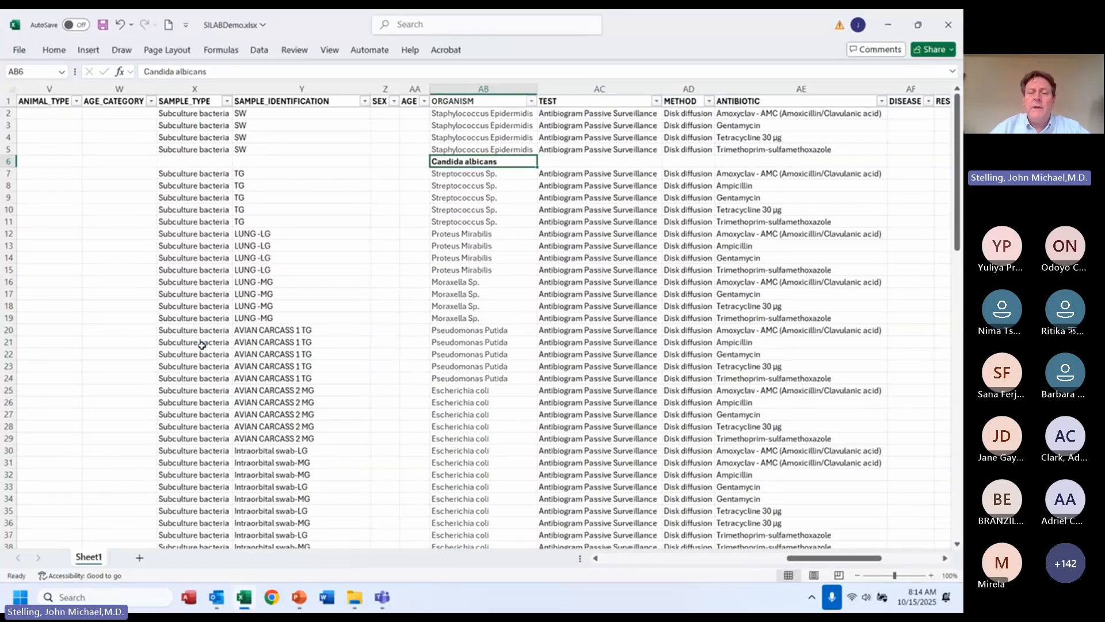
{"action": "key", "text": "Right"}
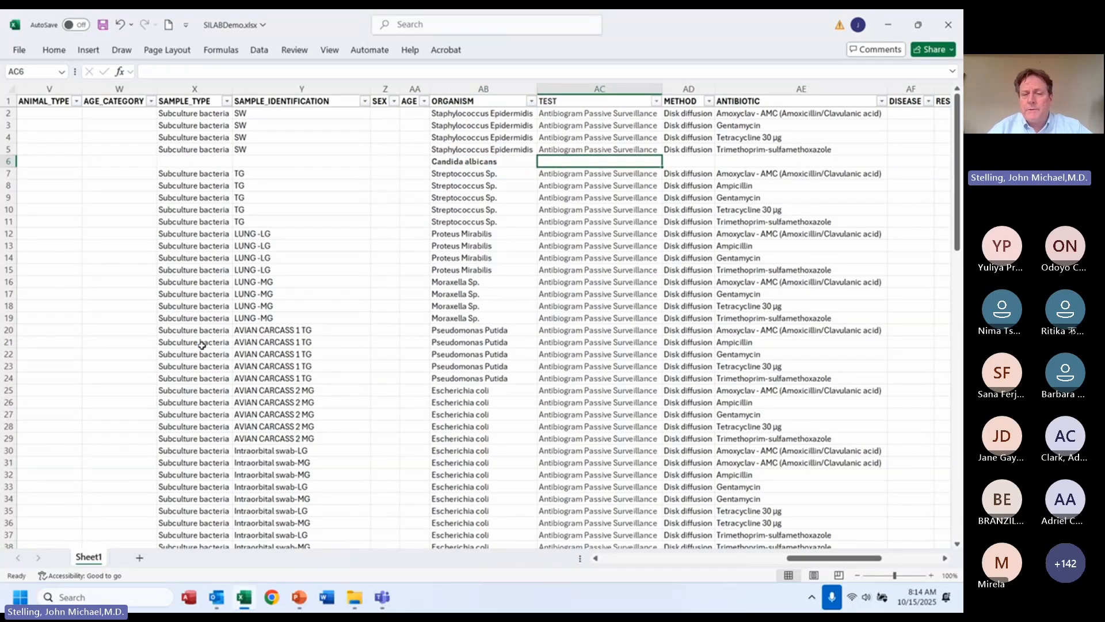
{"action": "key", "text": "Left"}
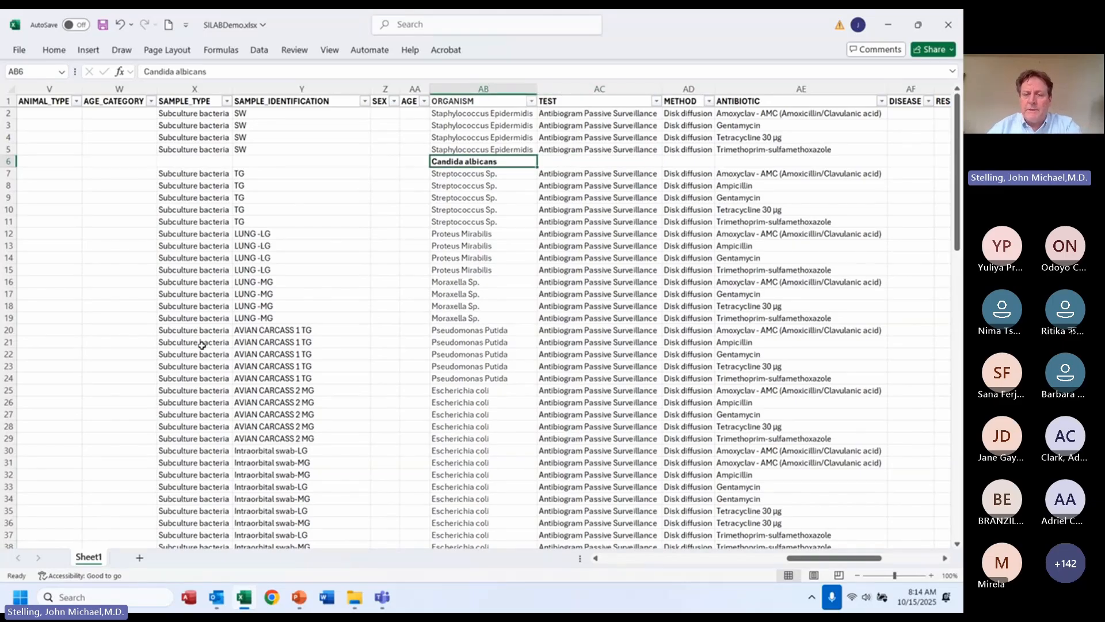
- Examine the ANTIBIOTIC entries recorded for the Staphylococcus Epidermidis rows
{"action": "key", "text": "Up"}
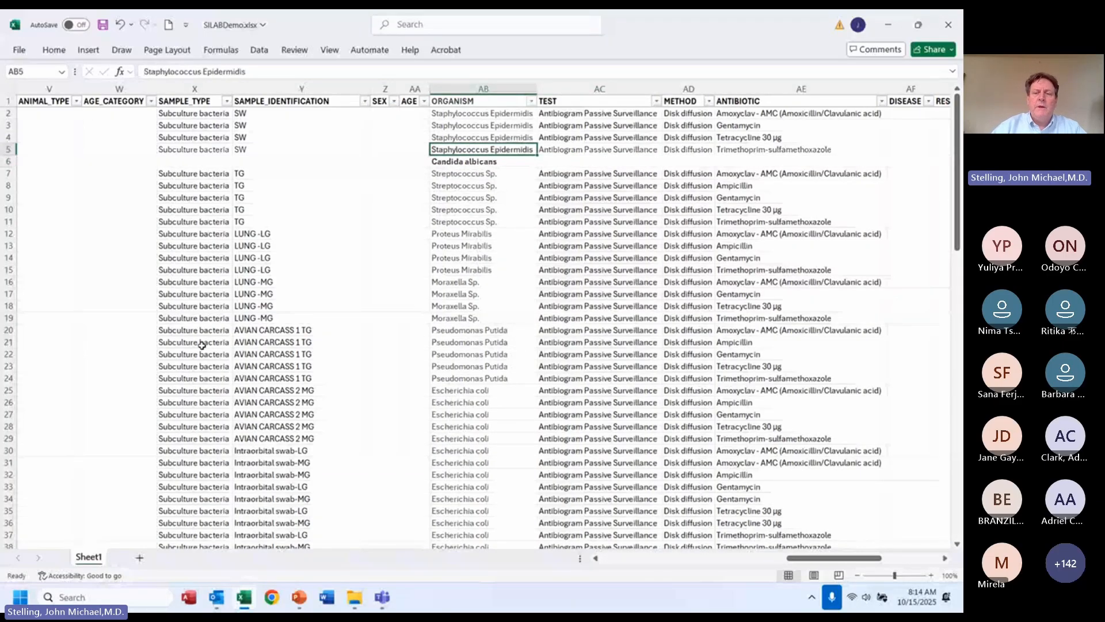
{"action": "key", "text": "Up"}
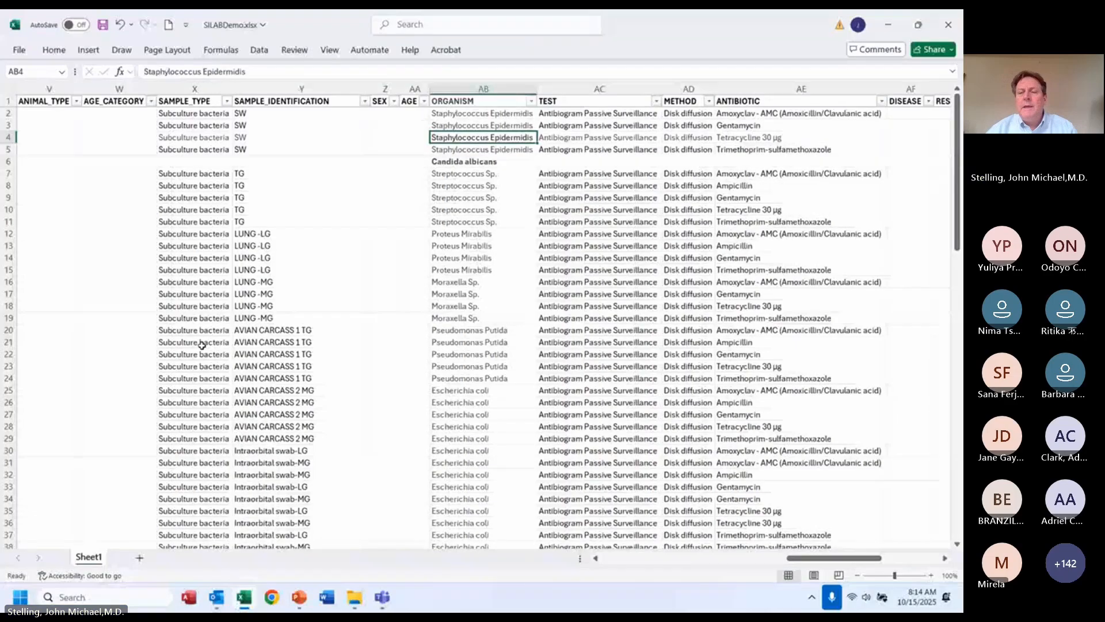
{"action": "key", "text": "Right"}
{"action": "key", "text": "Right"}
{"action": "key", "text": "Right"}
{"action": "key", "text": "Up"}
{"action": "key", "text": "Up"}
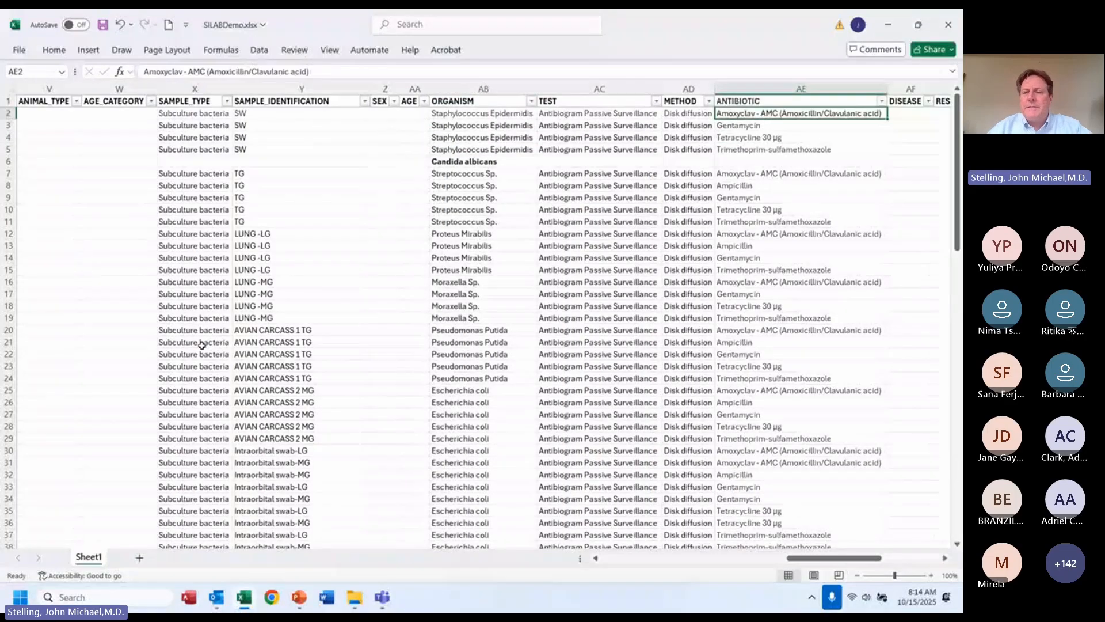
{"action": "key", "text": "Down"}
{"action": "key", "text": "Down"}
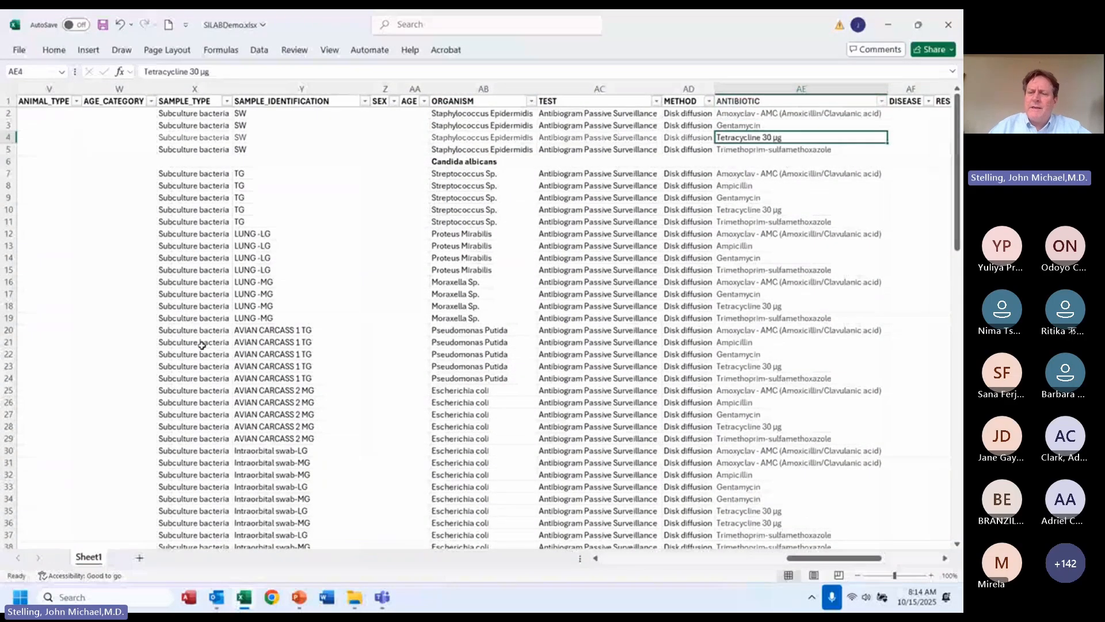
{"action": "key", "text": "Up"}
{"action": "key", "text": "Up"}
{"action": "key", "text": "Down"}
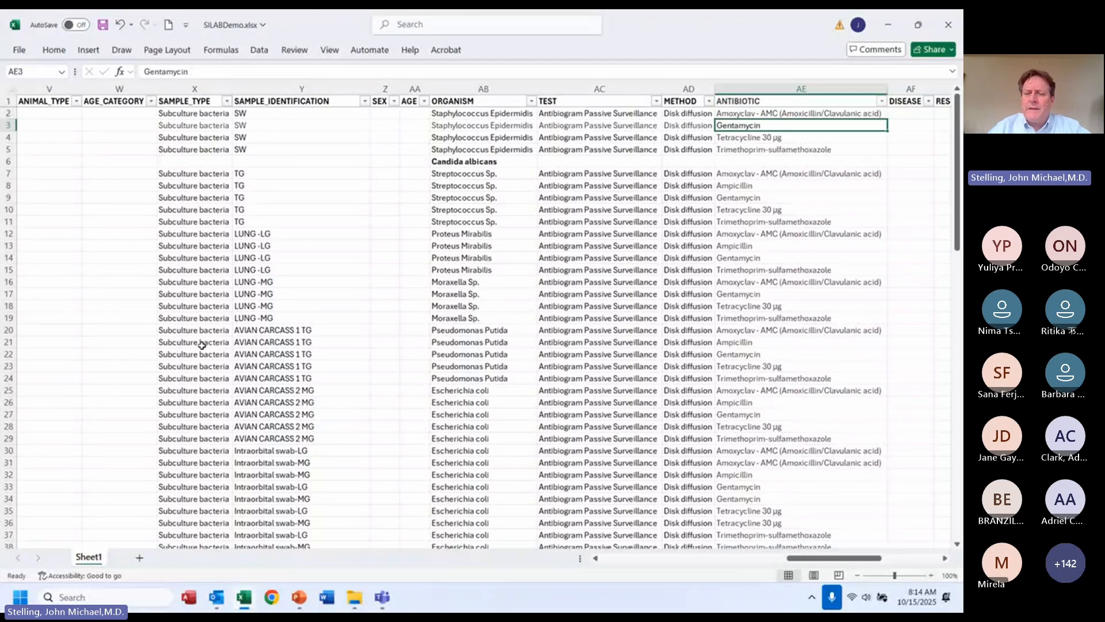
- Review the entries down the ORGANISM column past the Streptococcus Sp. and Proteus Mirabilis rows
{"action": "key", "text": "Left"}
{"action": "key", "text": "Left"}
{"action": "key", "text": "Left"}
{"action": "key", "text": "Down"}
{"action": "key", "text": "Down"}
{"action": "key", "text": "Down"}
{"action": "key", "text": "Down"}
{"action": "key", "text": "Down"}
{"action": "key", "text": "Down"}
{"action": "key", "text": "Down"}
{"action": "key", "text": "Down"}
{"action": "key", "text": "Down"}
{"action": "key", "text": "Down"}
{"action": "key", "text": "Down"}
{"action": "key", "text": "Down"}
{"action": "key", "text": "Down"}
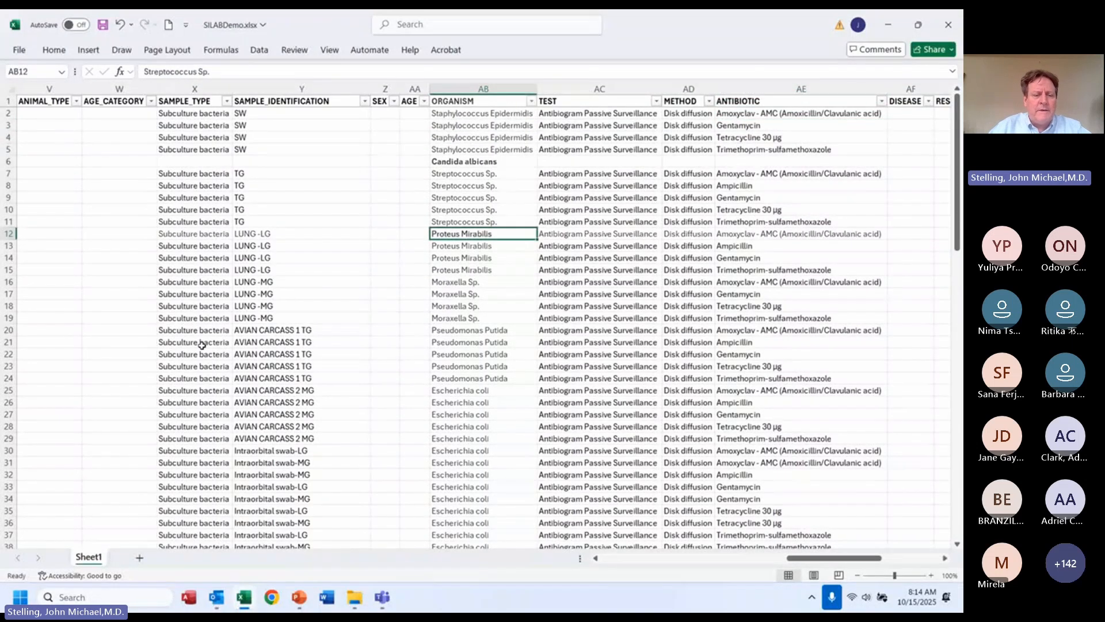
- Check the SAMPLE_TYPE and SAMPLE_IDENTIFICATION entries of the first Pseudomonas Putida record in row 20
{"action": "key", "text": "Left"}
{"action": "key", "text": "Left"}
{"action": "key", "text": "Left"}
{"action": "key", "text": "Left"}
{"action": "key", "text": "Down"}
{"action": "key", "text": "Down"}
{"action": "key", "text": "Down"}
{"action": "key", "text": "Down"}
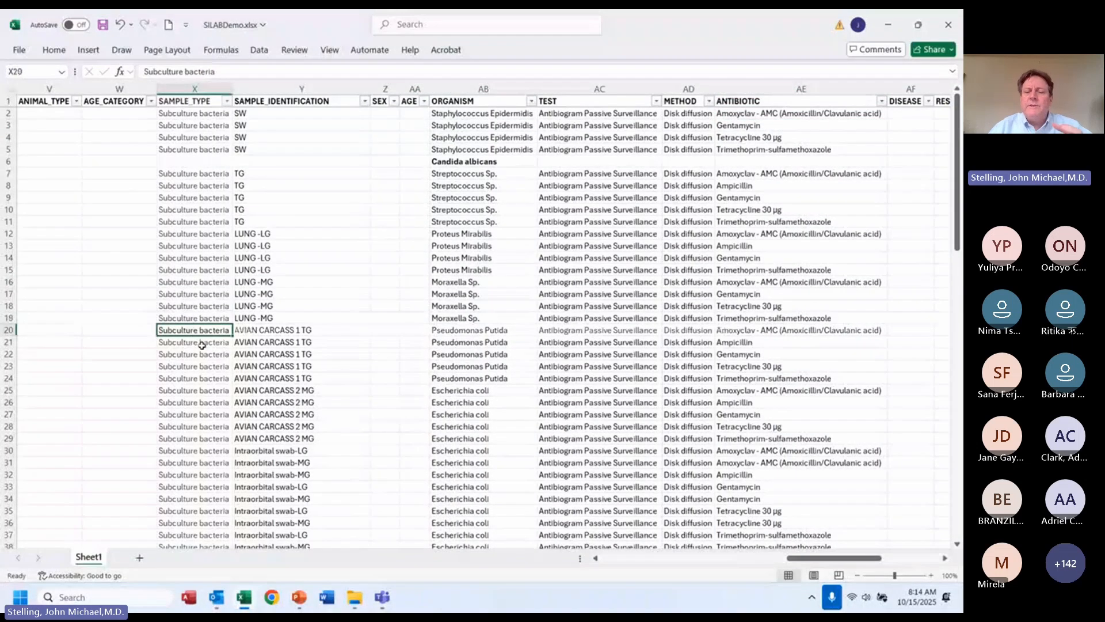
{"action": "key", "text": "Right"}
- Close SILABDemo.xlsx without saving the changes and open BacLink 2025 from the desktop
{"action": "key", "text": "alt+F4"}
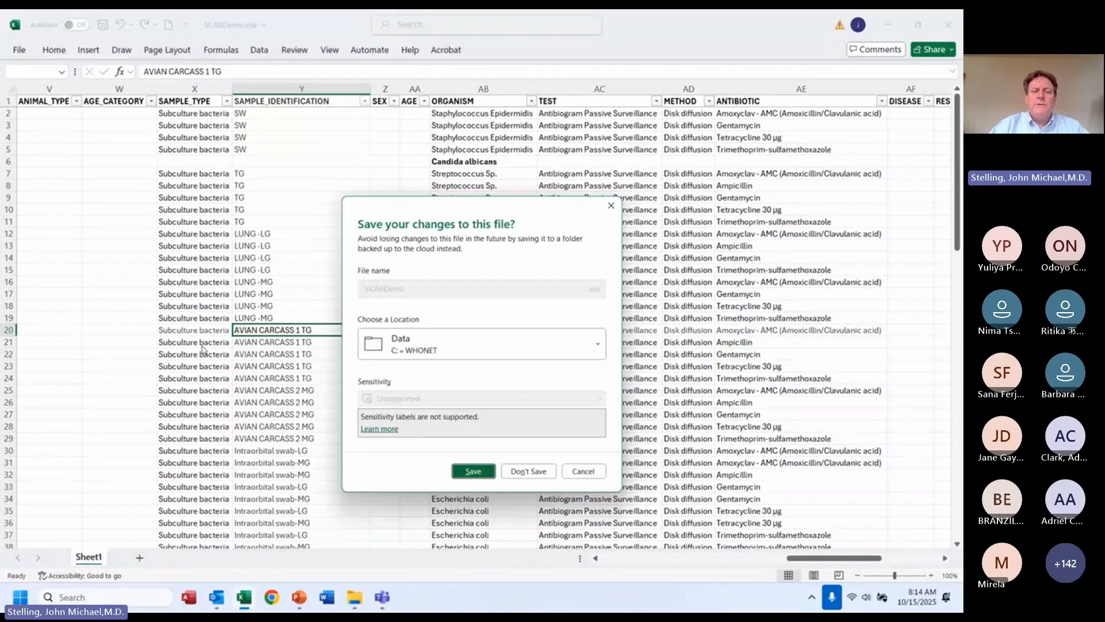
{"action": "key", "text": "n"}
{"action": "key", "text": "alt+F4"}
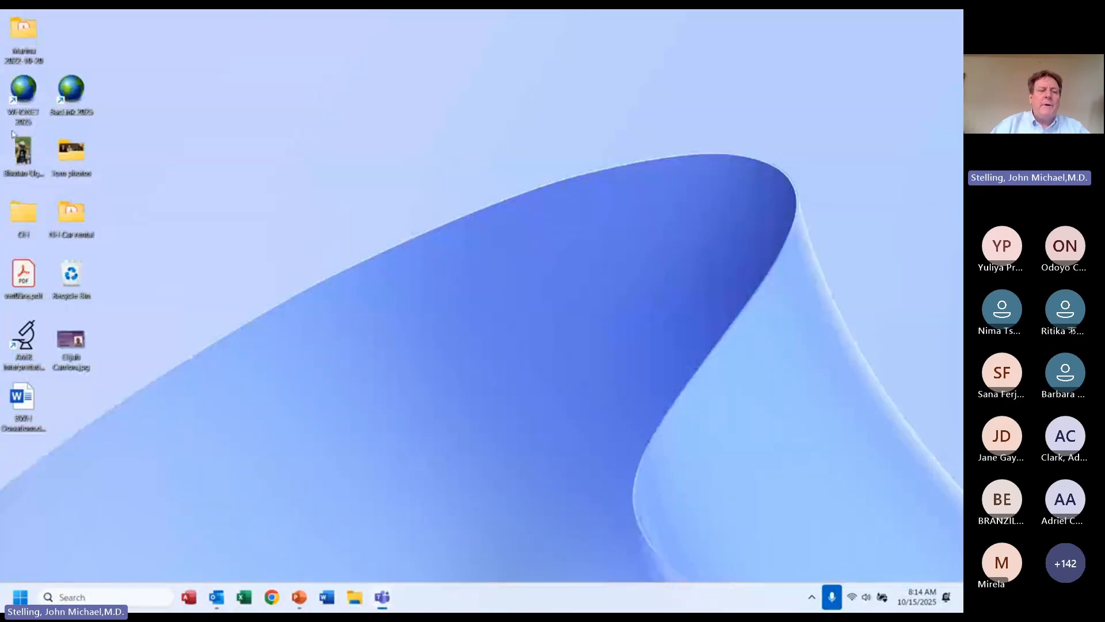
{"action": "double_click", "coordinate": [72, 94]}
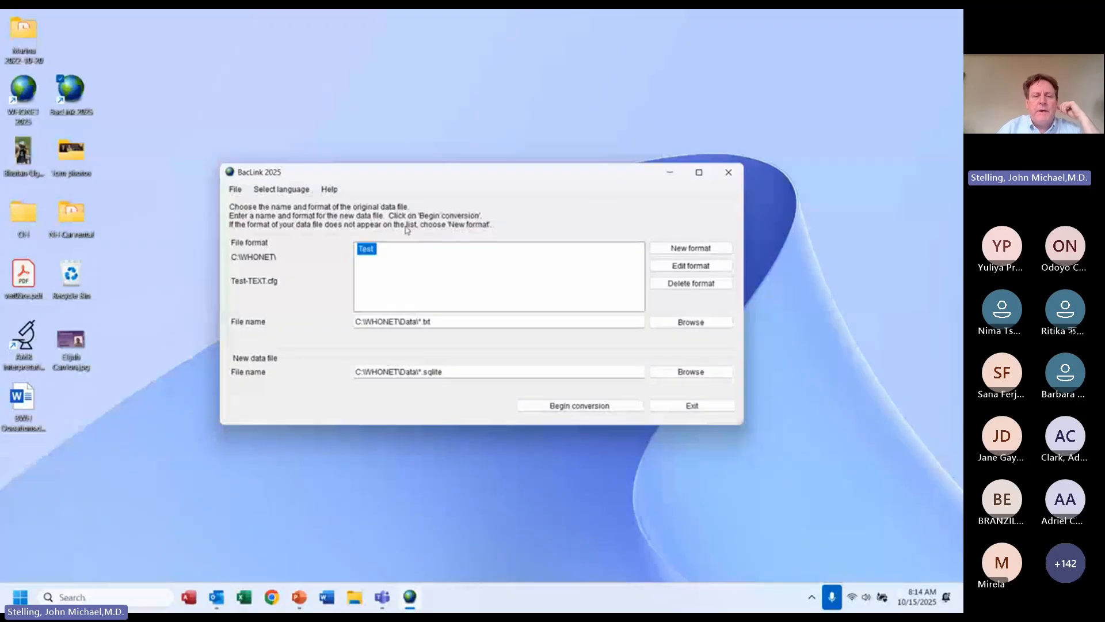
- Switch the language of the messages and all data lists to French and apply it
{"action": "left_click", "coordinate": [299, 192]}
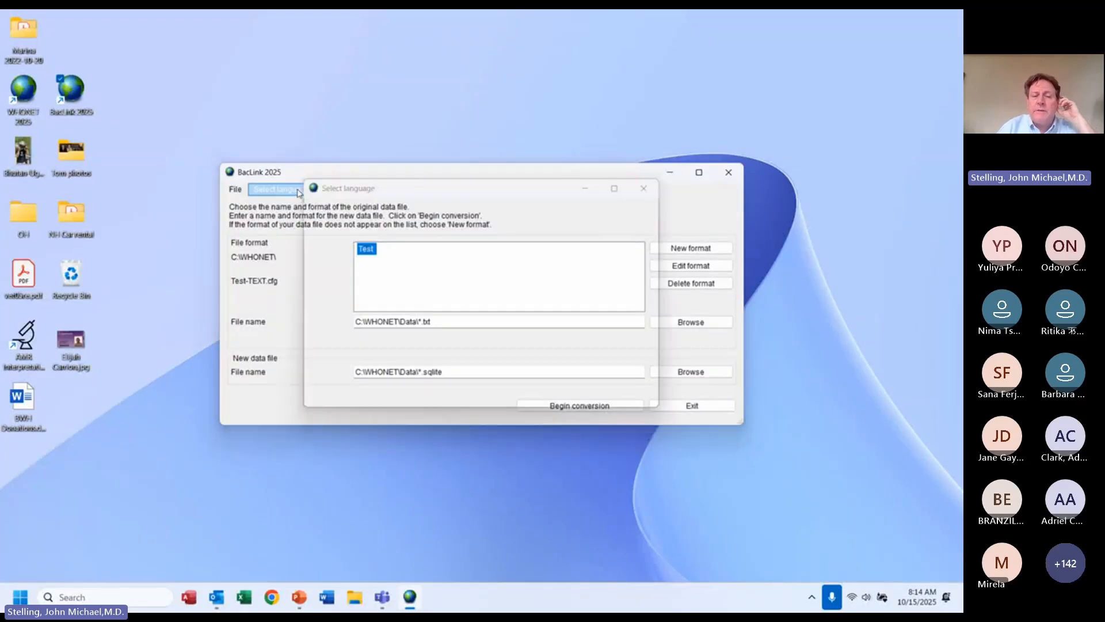
{"action": "left_click", "coordinate": [474, 226]}
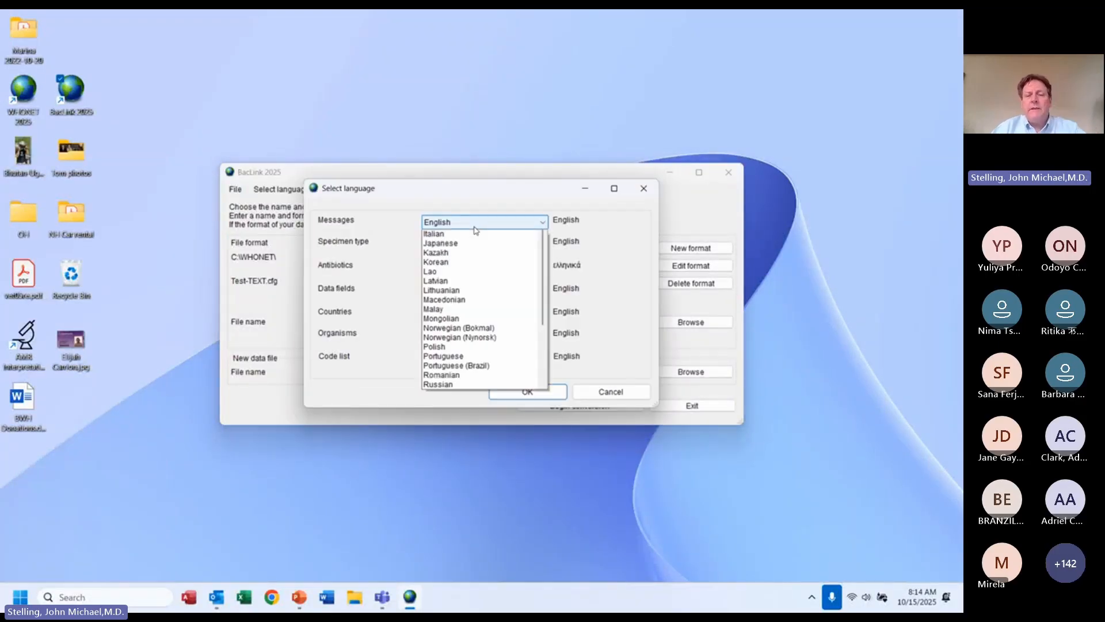
{"action": "key", "text": "f"}
{"action": "key", "text": "f"}
{"action": "key", "text": "f"}
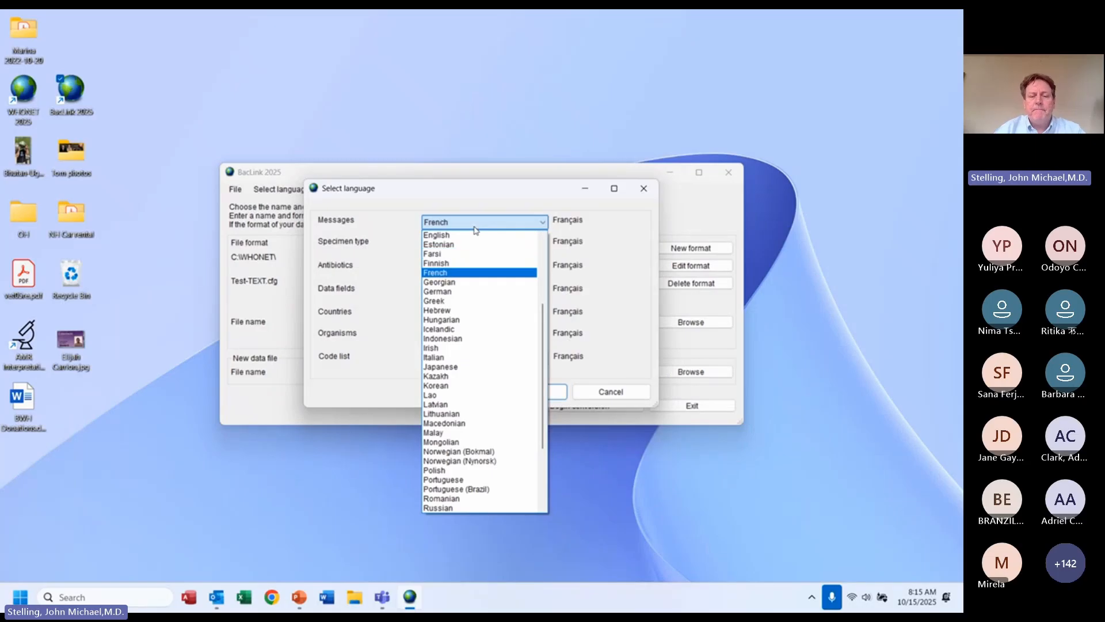
{"action": "key", "text": "Return"}
{"action": "key", "text": "Return"}
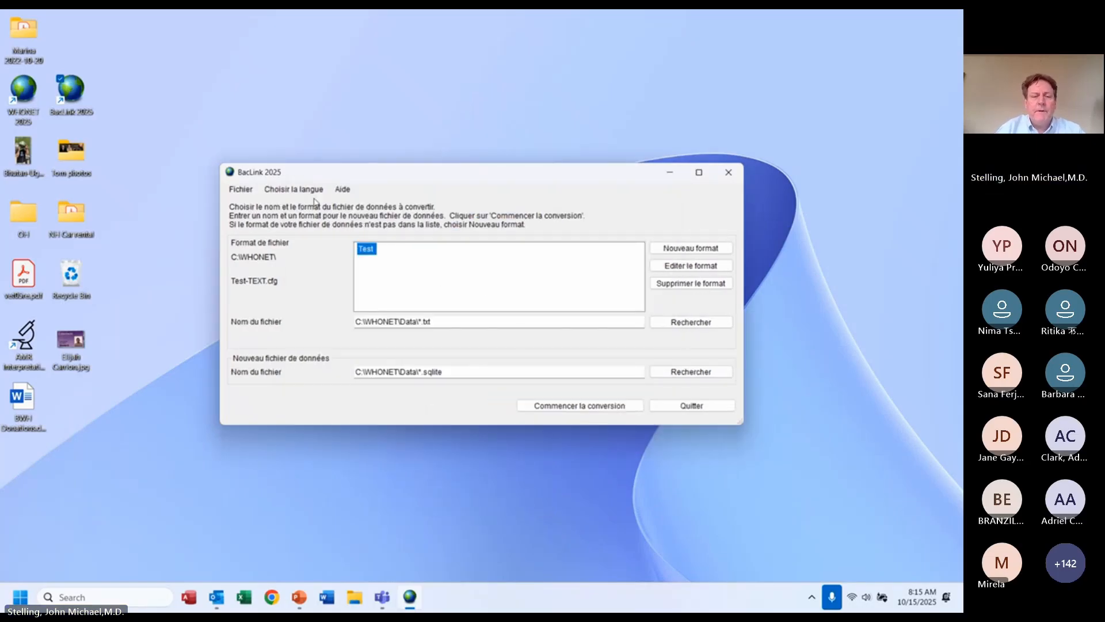
- Switch the language of the messages and all data lists to Chinese, Simplified and apply it
{"action": "left_click", "coordinate": [299, 188]}
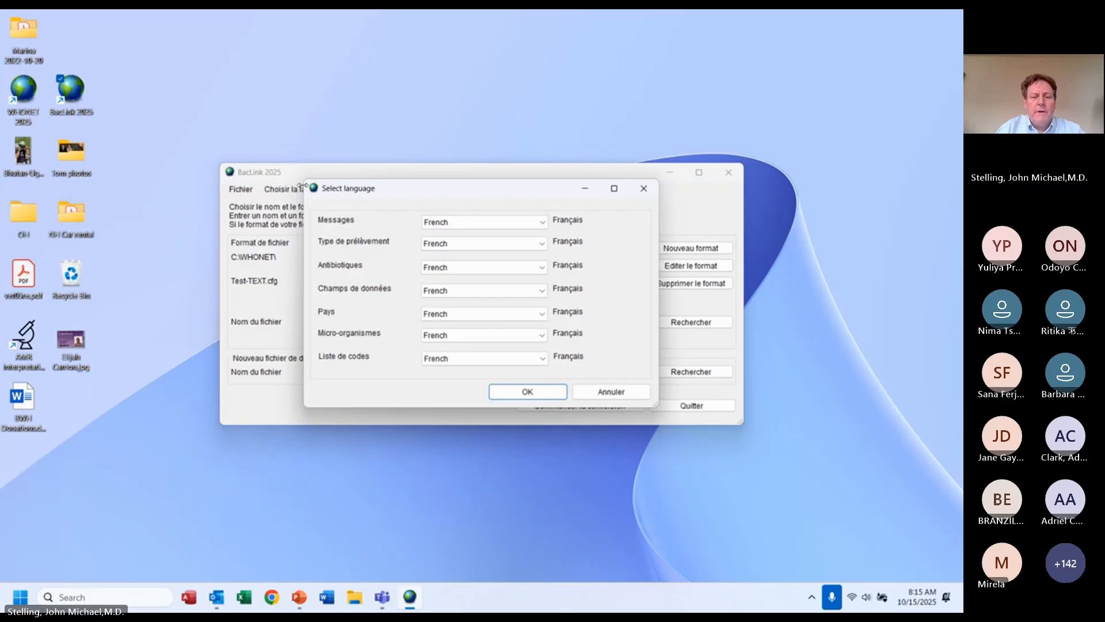
{"action": "left_click", "coordinate": [466, 222]}
{"action": "key", "text": "c"}
{"action": "key", "text": "c"}
{"action": "key", "text": "Return"}
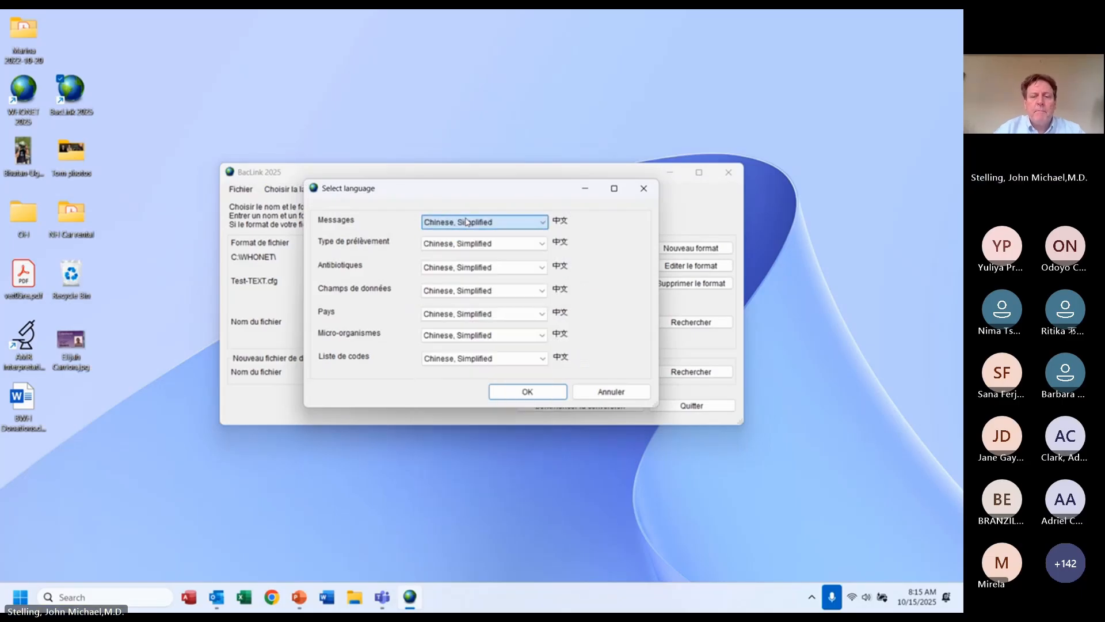
{"action": "left_click", "coordinate": [535, 396]}
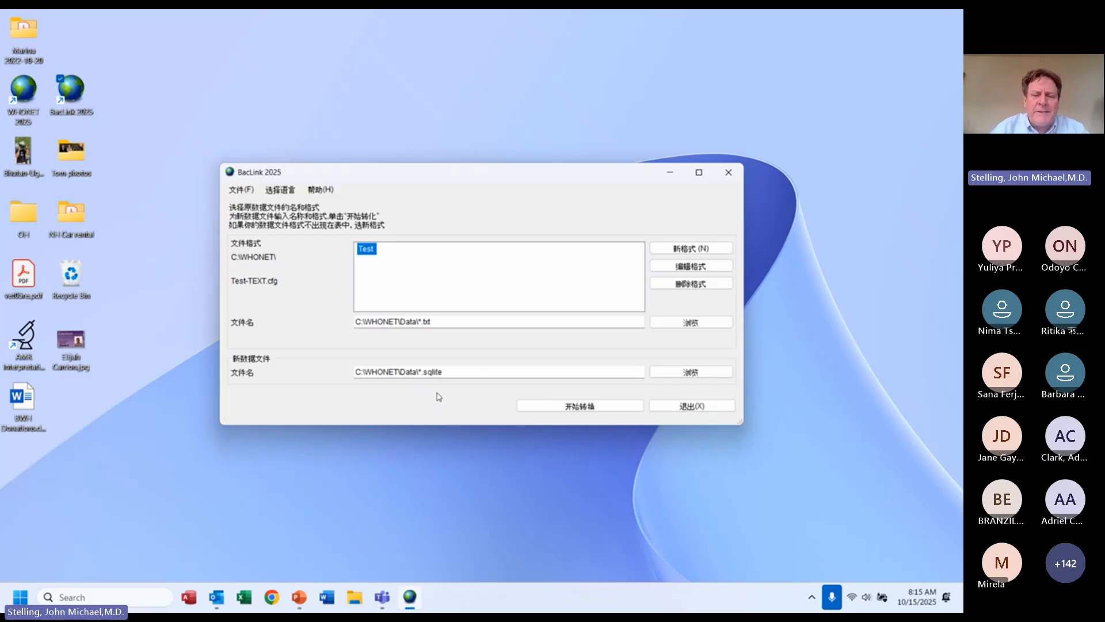
- Set the language of the messages and all data lists to English and apply it
{"action": "left_click", "coordinate": [281, 190]}
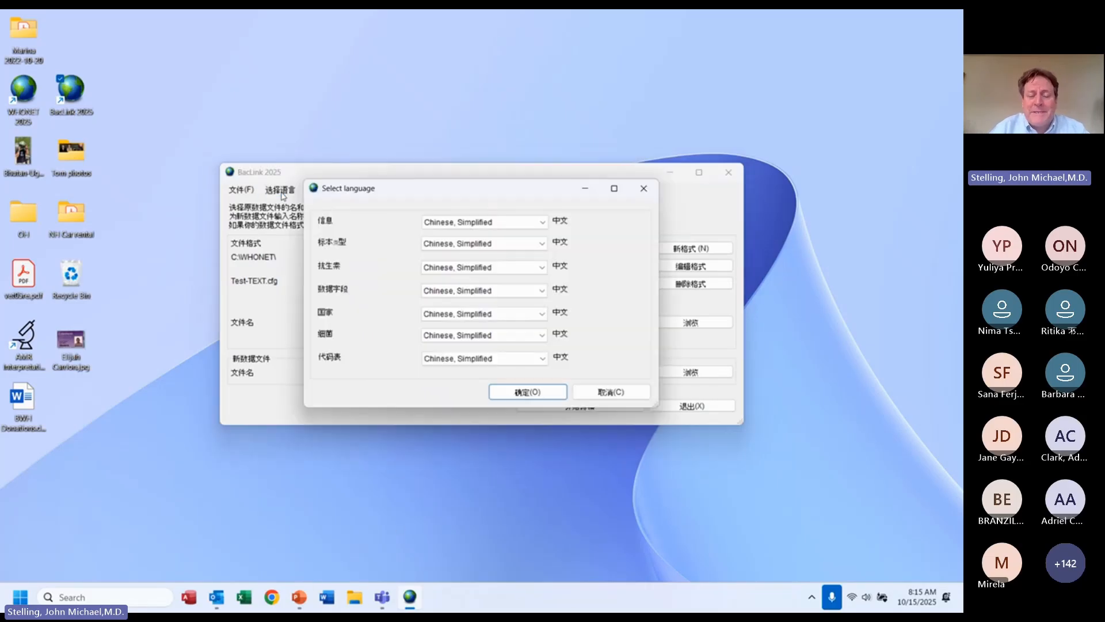
{"action": "left_click", "coordinate": [507, 225]}
{"action": "scroll", "coordinate": [506, 226], "scroll_direction": "up", "scroll_amount": 7}
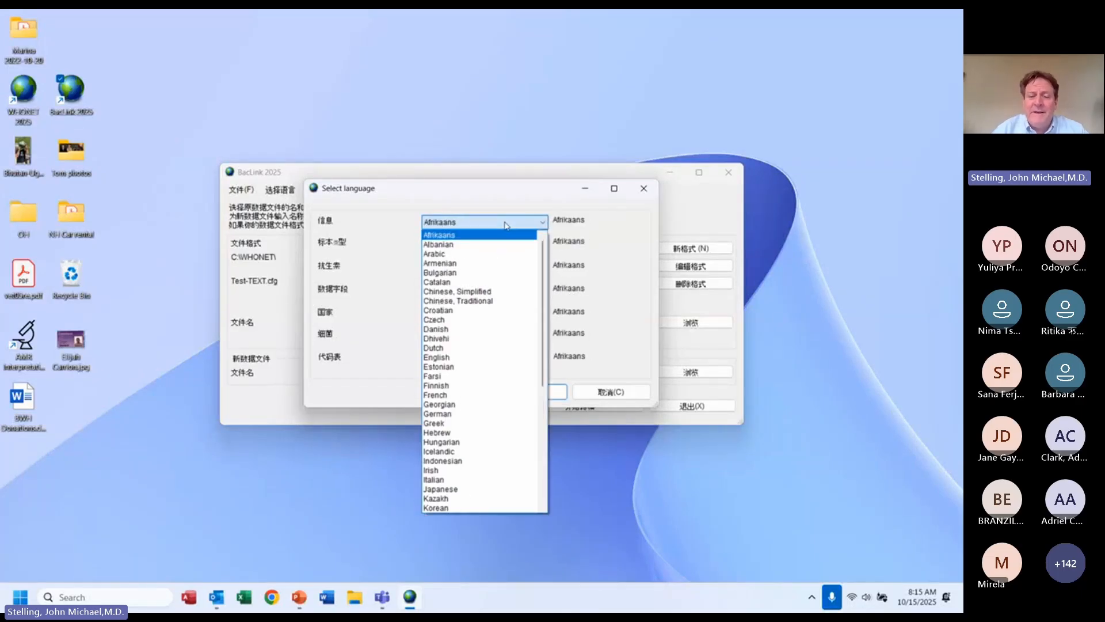
{"action": "key", "text": "e"}
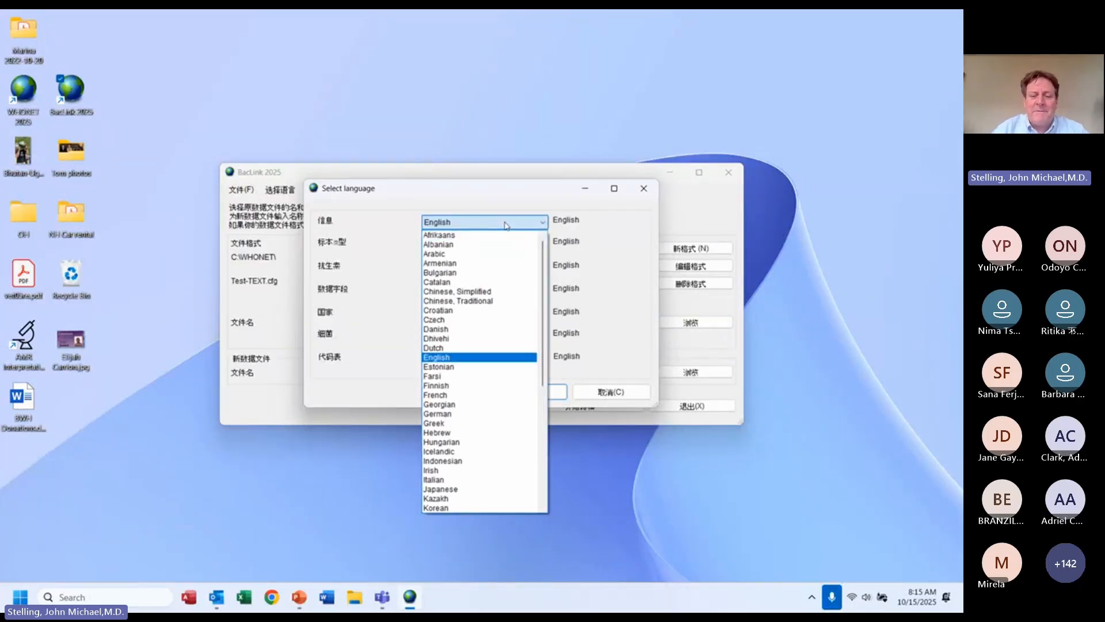
{"action": "key", "text": "Return"}
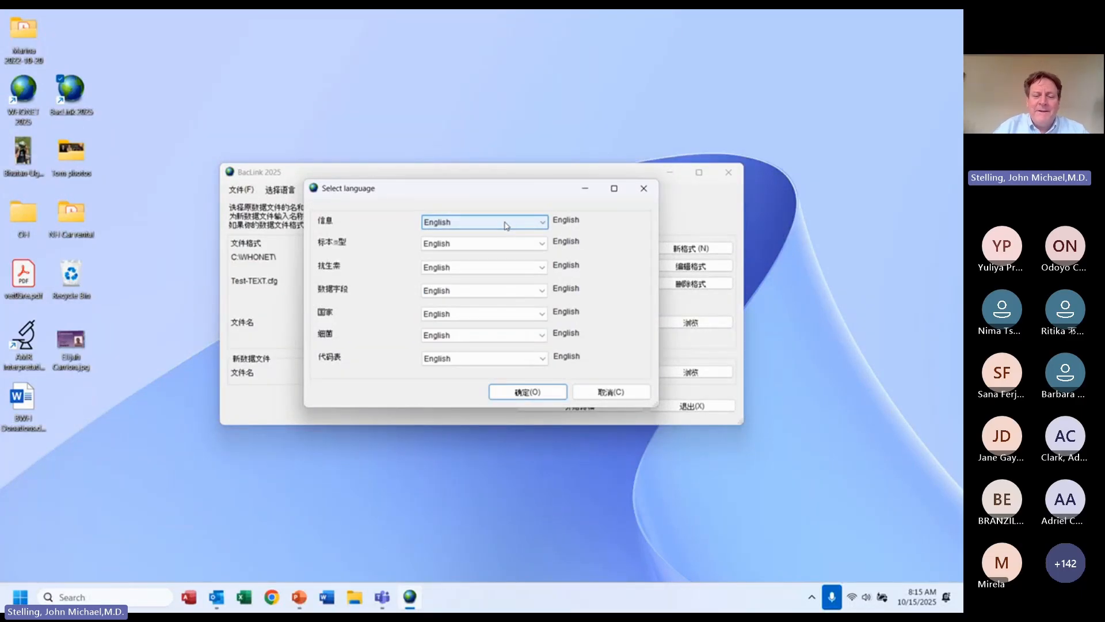
{"action": "left_click", "coordinate": [533, 392]}
- Open translate.google.com in Chrome and translate "Hello!" from English into Russian
{"action": "left_click", "coordinate": [270, 602]}
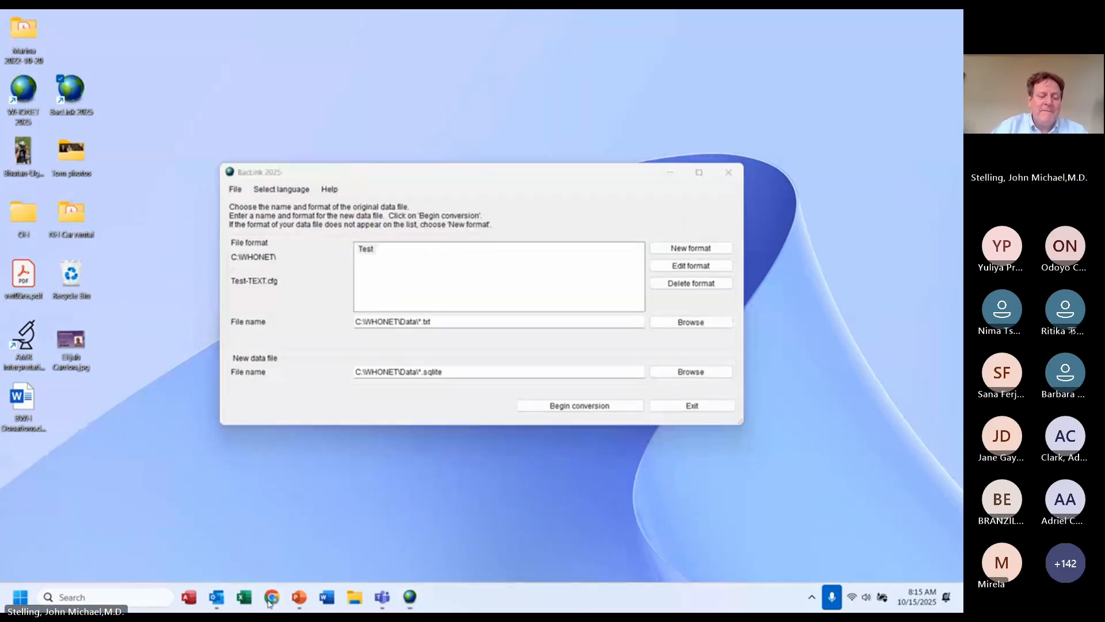
{"action": "type", "text": "tras"}
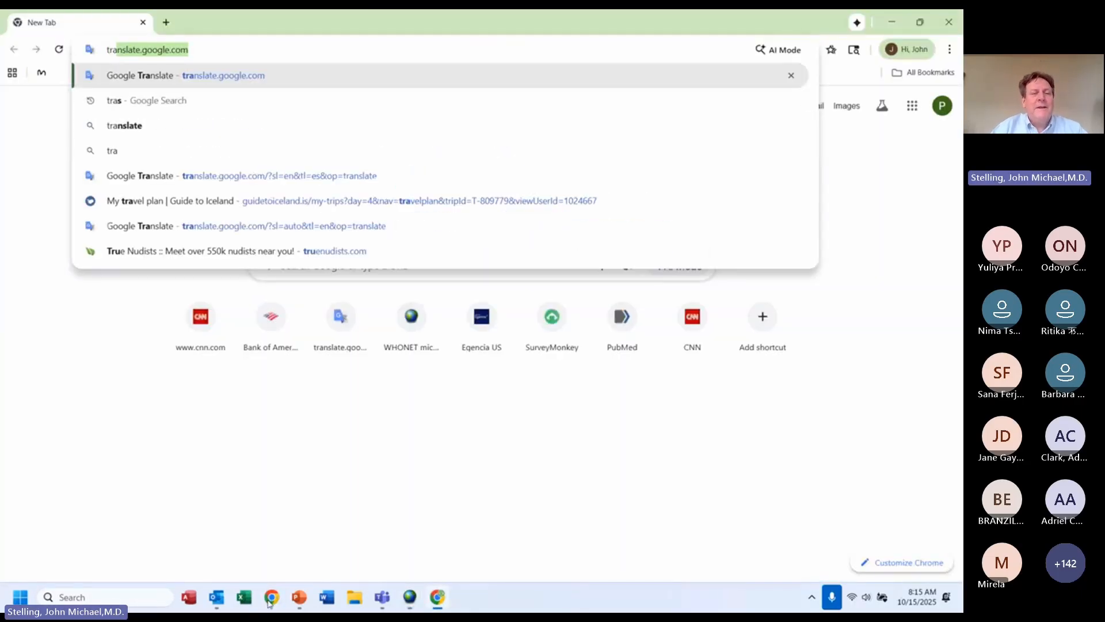
{"action": "key", "text": "BackSpace"}
{"action": "key", "text": "BackSpace"}
{"action": "key", "text": "BackSpace"}
{"action": "key", "text": "BackSpace"}
{"action": "type", "text": "translate.google.com"}
{"action": "key", "text": "Return"}
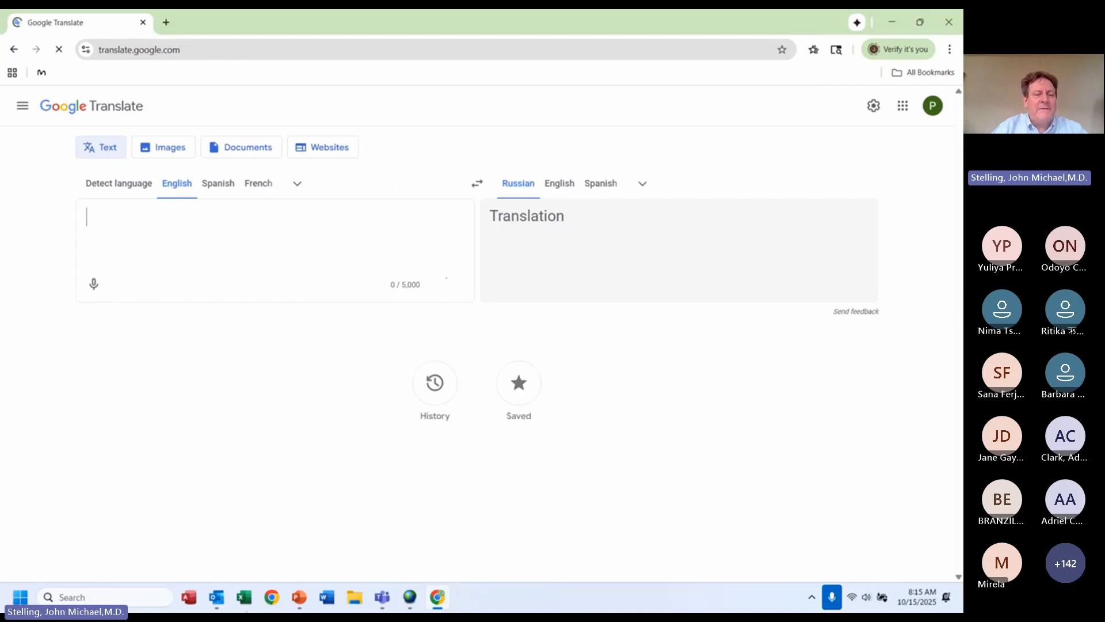
{"action": "type", "text": "Hello!"}
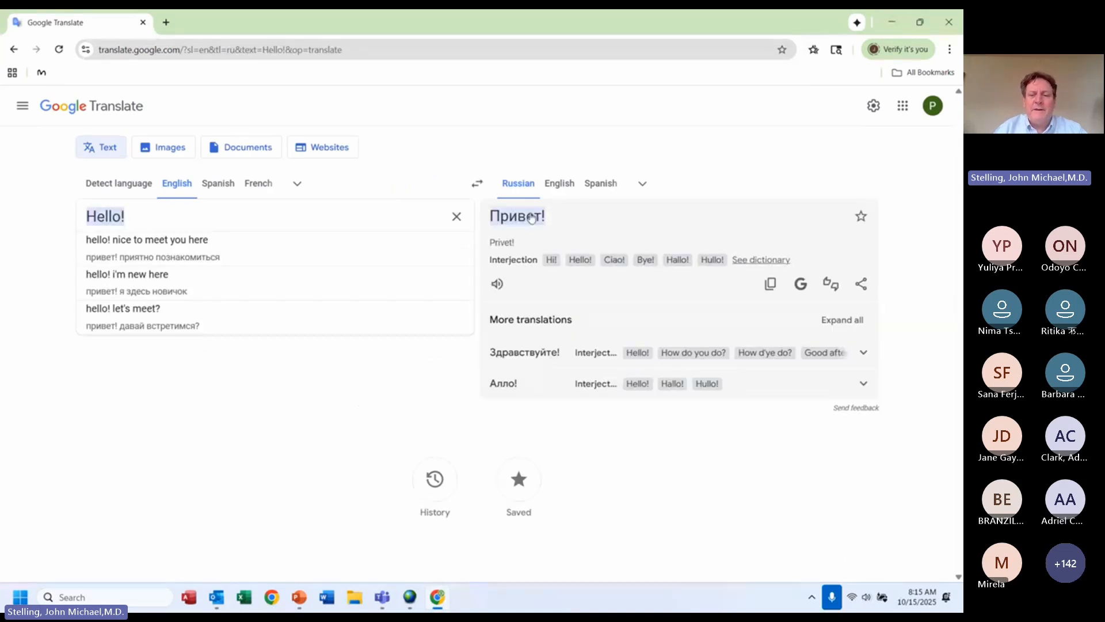
- Change the target language to Spanish and translate "Hello!", "Blood" and "Stool" in turn
{"action": "left_click", "coordinate": [600, 183]}
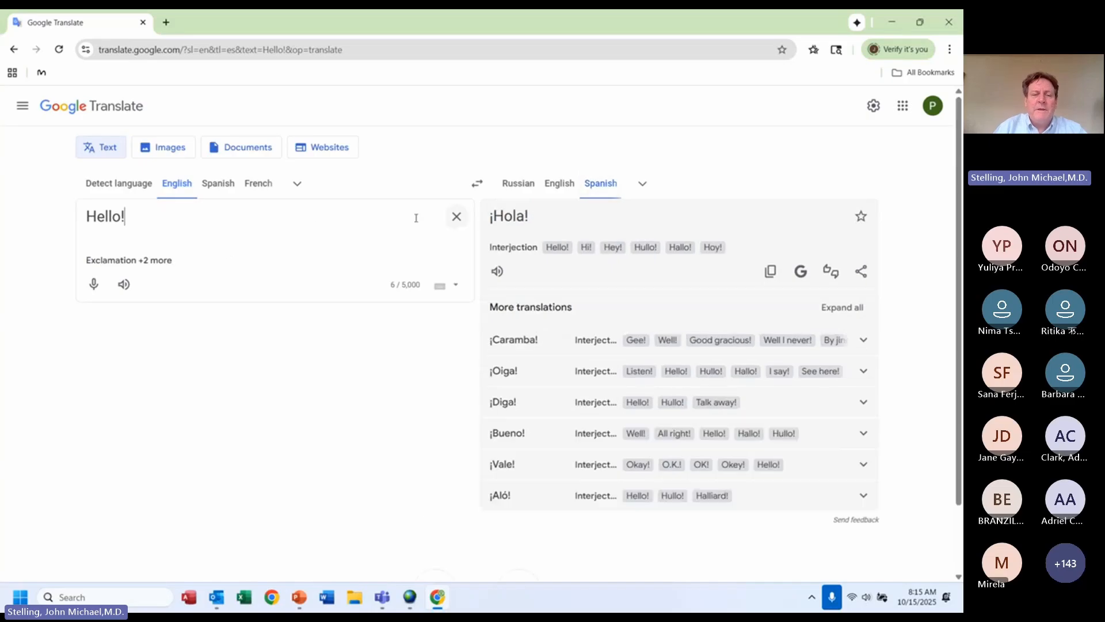
{"action": "double_click", "coordinate": [316, 218]}
{"action": "key", "text": "ctrl+a"}
{"action": "type", "text": "Blood"}
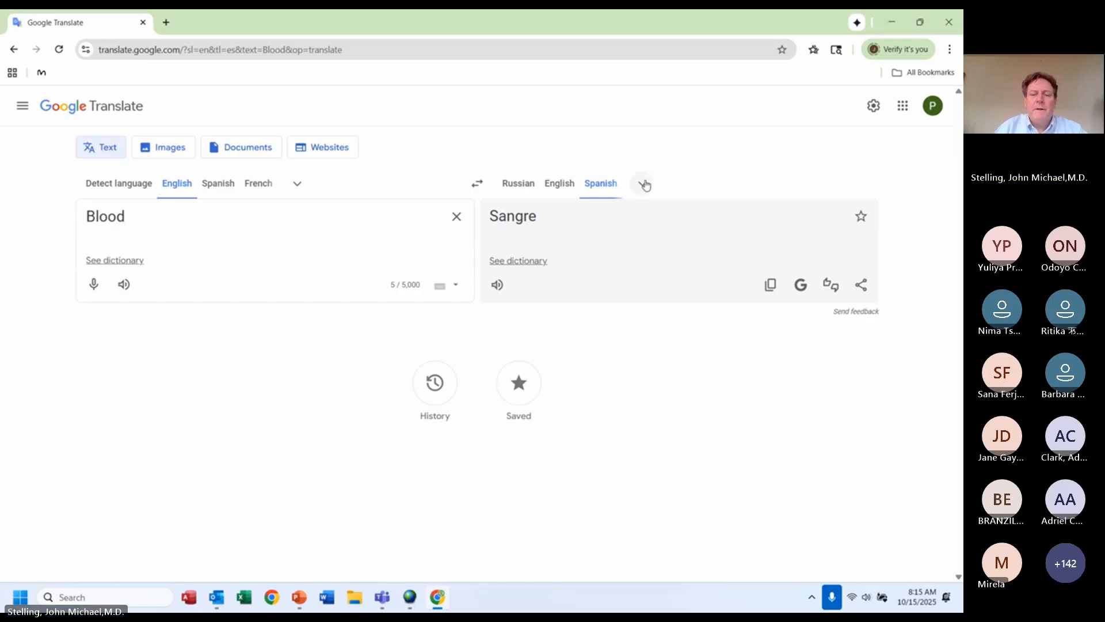
{"action": "double_click", "coordinate": [323, 220]}
{"action": "type", "text": "Stool"}
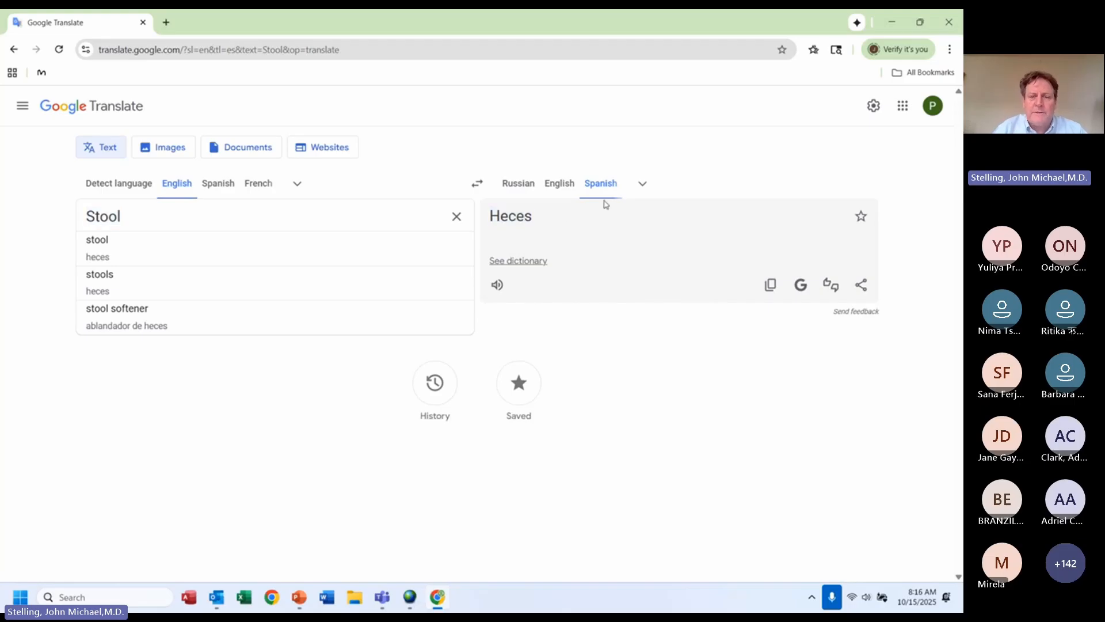
- Translate "Stool" into French, search the web for "stool chair" and close the browser
{"action": "left_click", "coordinate": [643, 185]}
{"action": "type", "text": "french"}
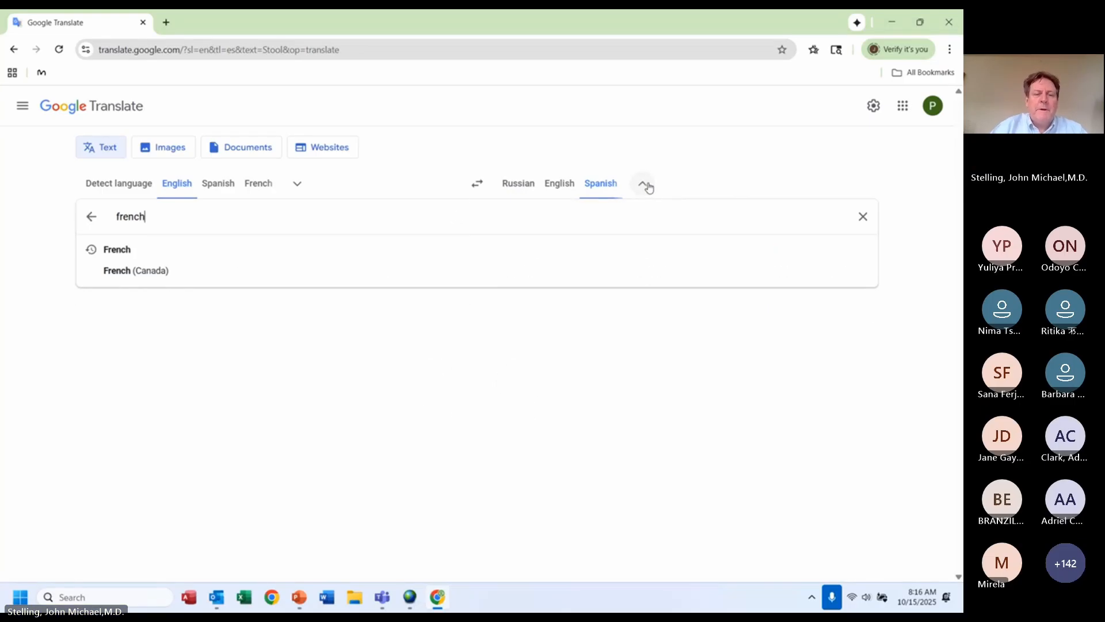
{"action": "key", "text": "Return"}
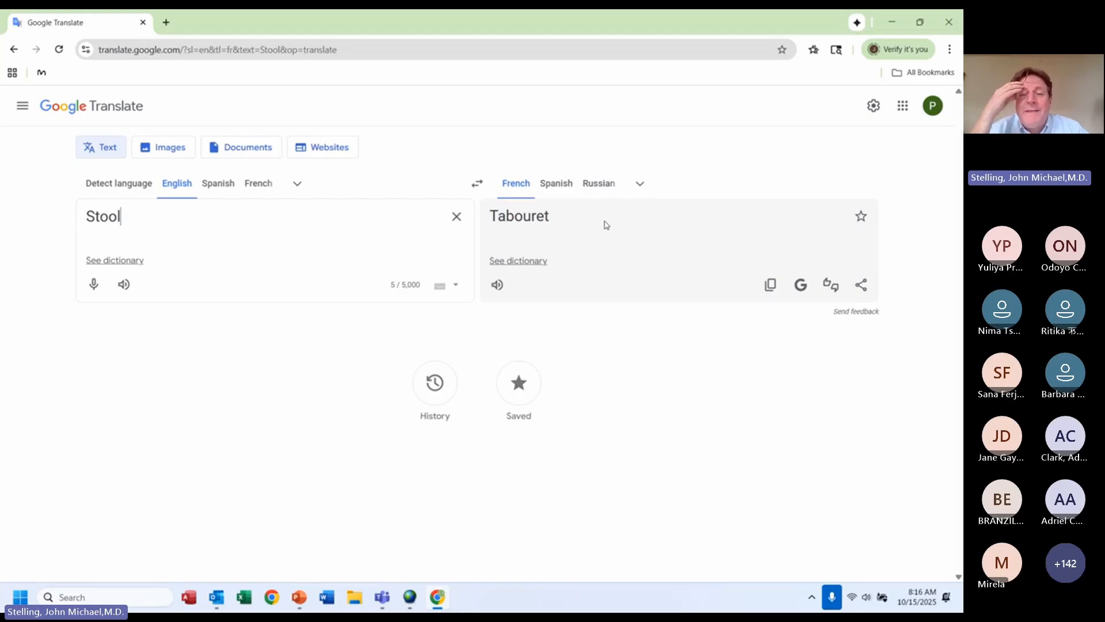
{"action": "key", "text": "ctrl+l"}
{"action": "type", "text": "stool cha"}
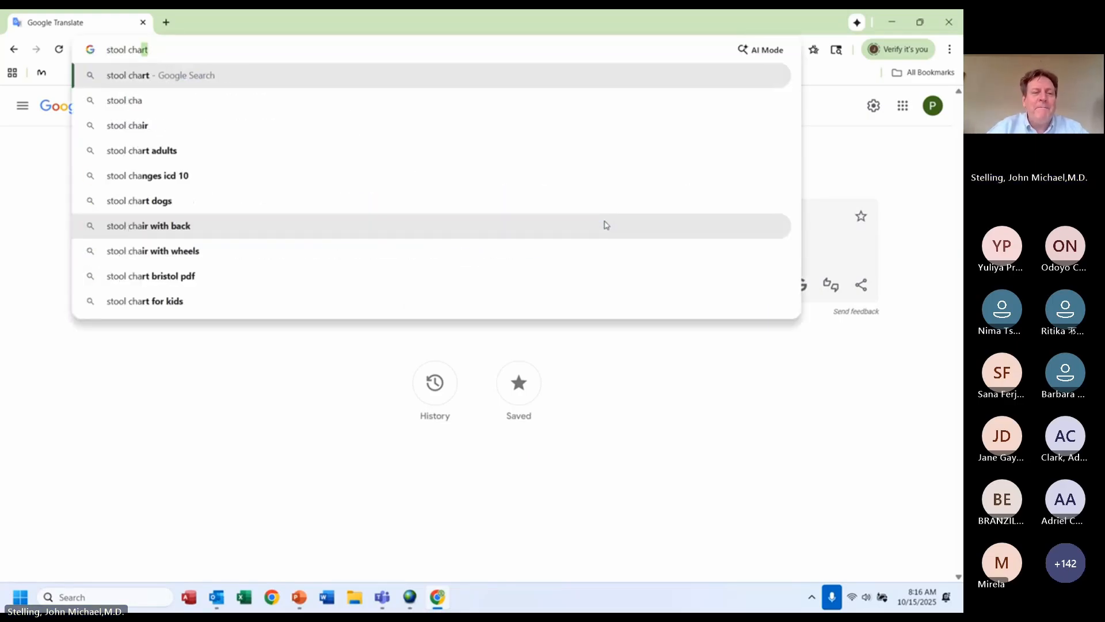
{"action": "type", "text": "ir"}
{"action": "key", "text": "Return"}
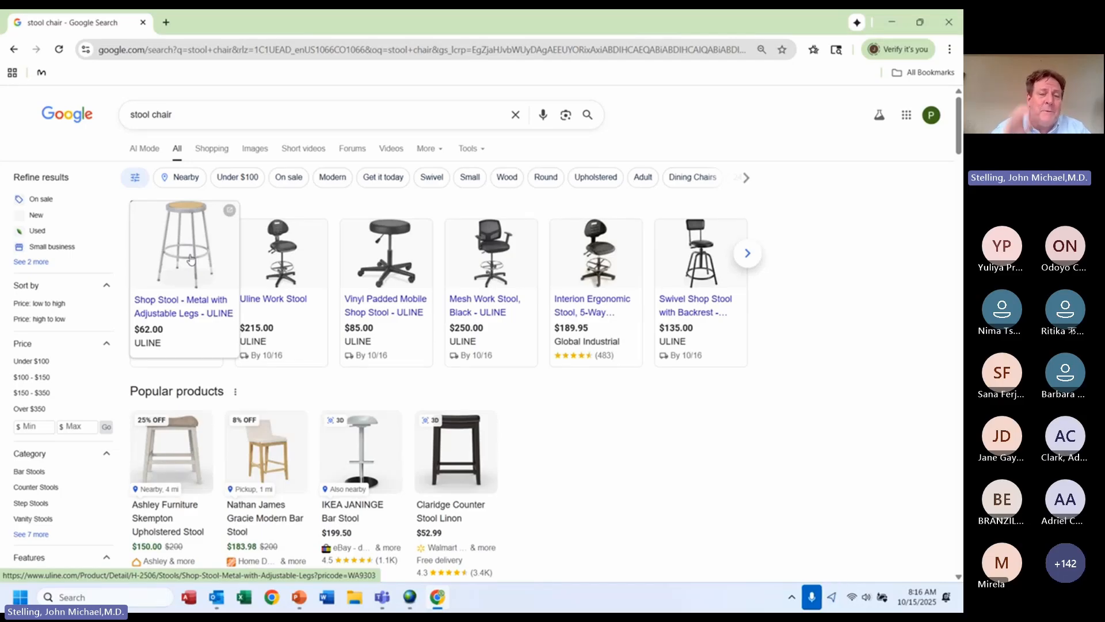
{"action": "left_click", "coordinate": [951, 30]}
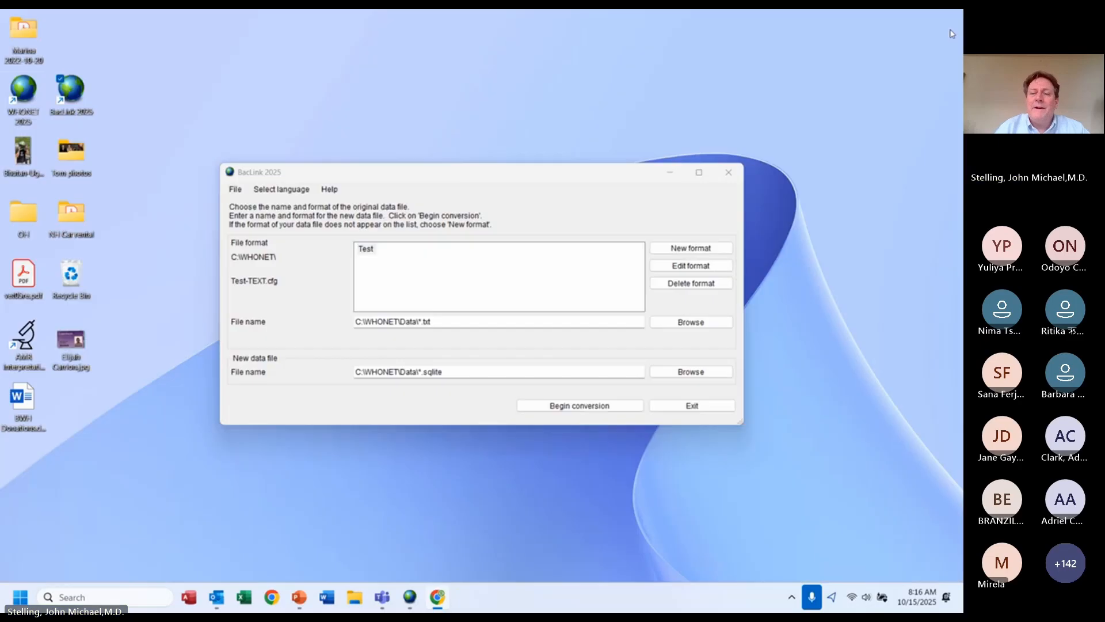
- Delete the Test entry from the list of file formats in BacLink
{"action": "left_click", "coordinate": [282, 190]}
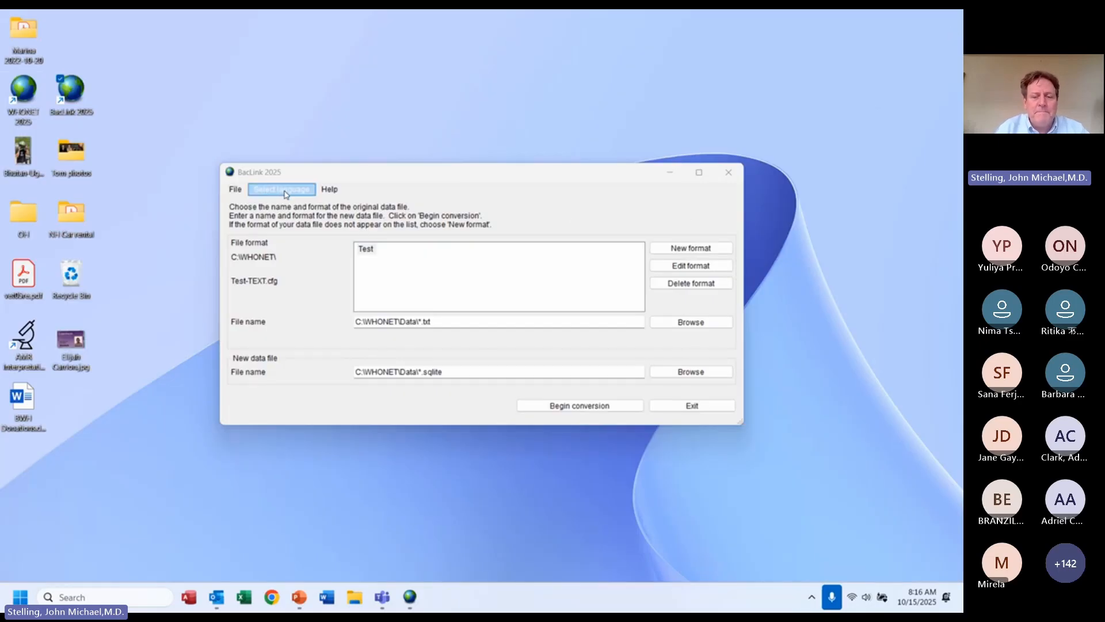
{"action": "key", "text": "alt+Tab"}
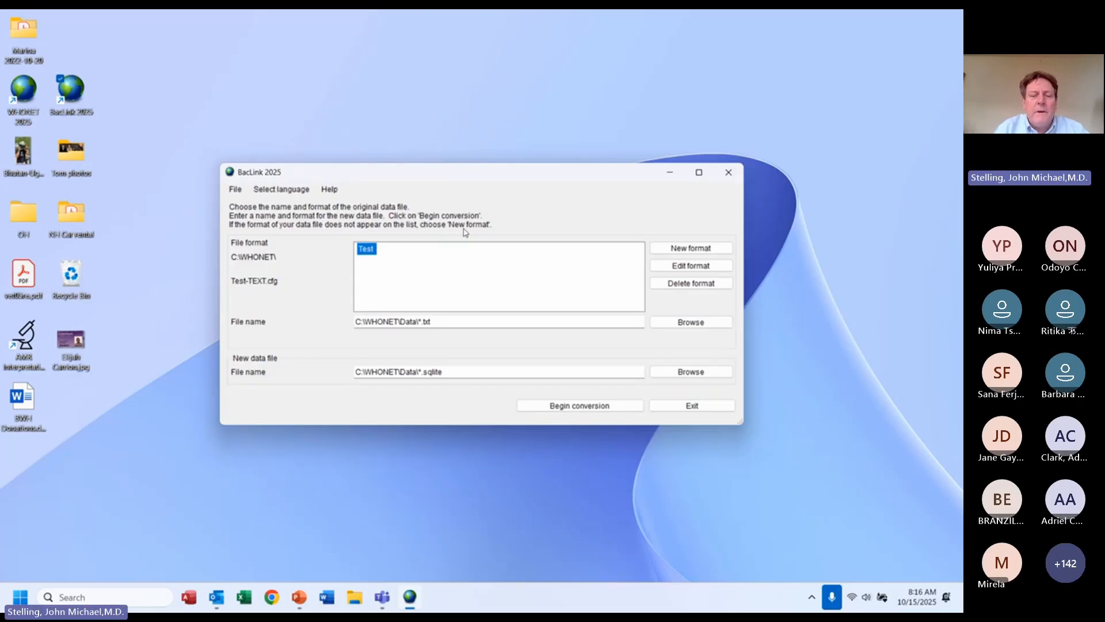
{"action": "left_click", "coordinate": [672, 285]}
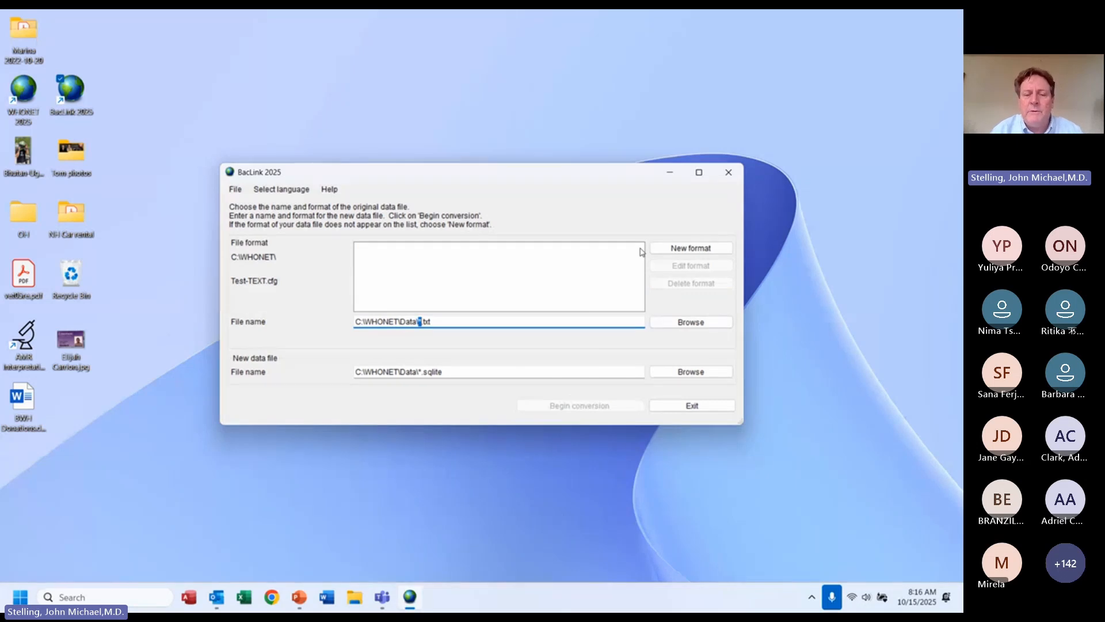
- Start a new file format with country Ethiopia, laboratory name "BacLink Demo" and laboratory code BLD
{"action": "left_click", "coordinate": [700, 249]}
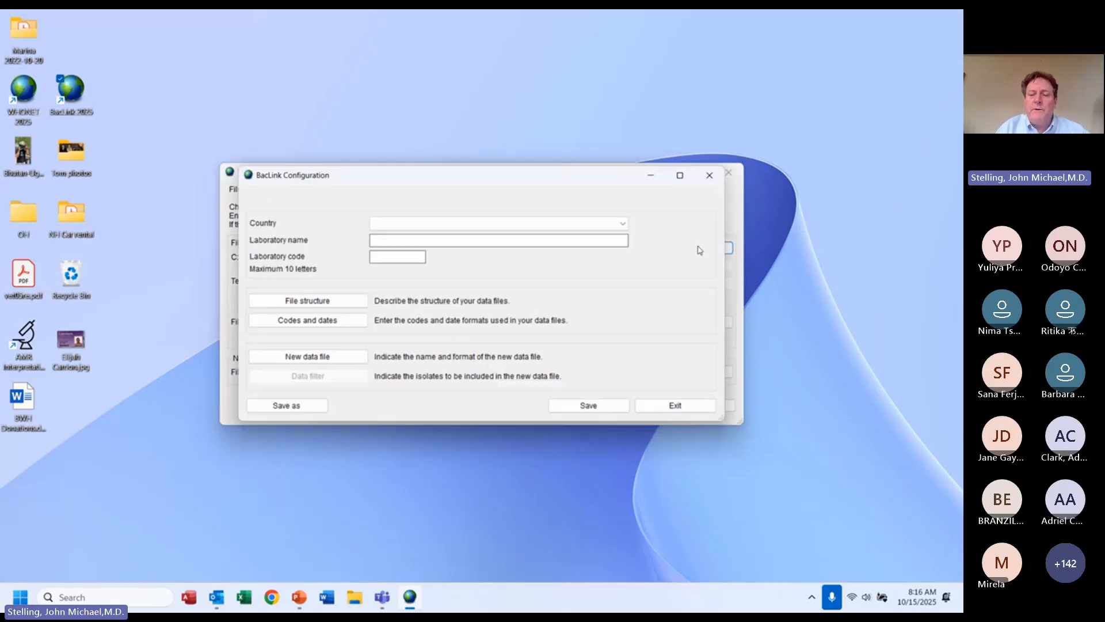
{"action": "left_click", "coordinate": [506, 226]}
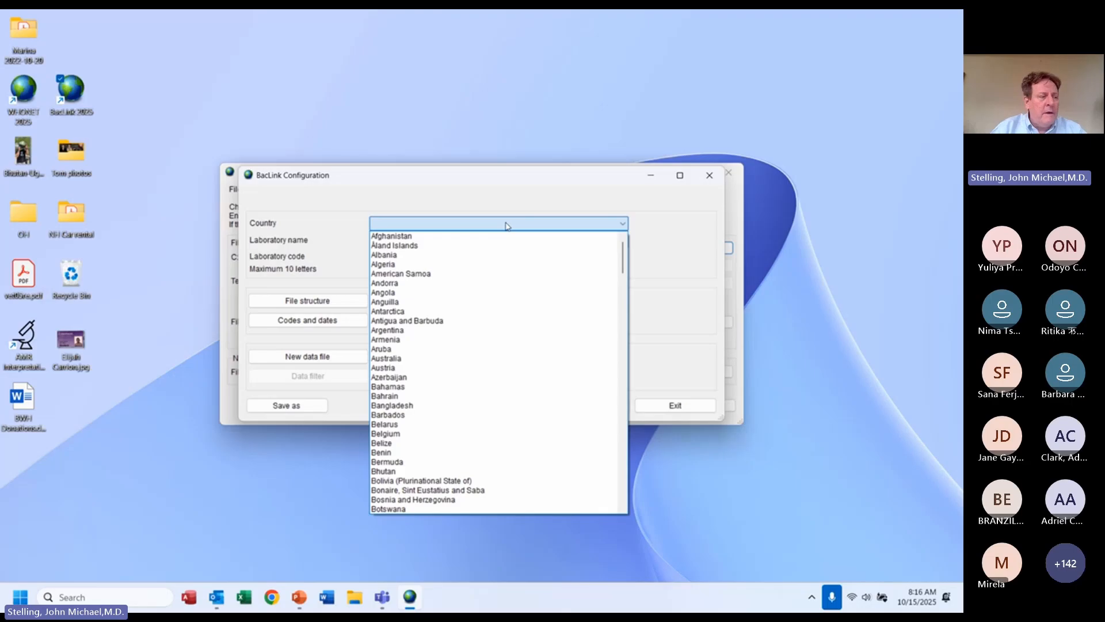
{"action": "key", "text": "e"}
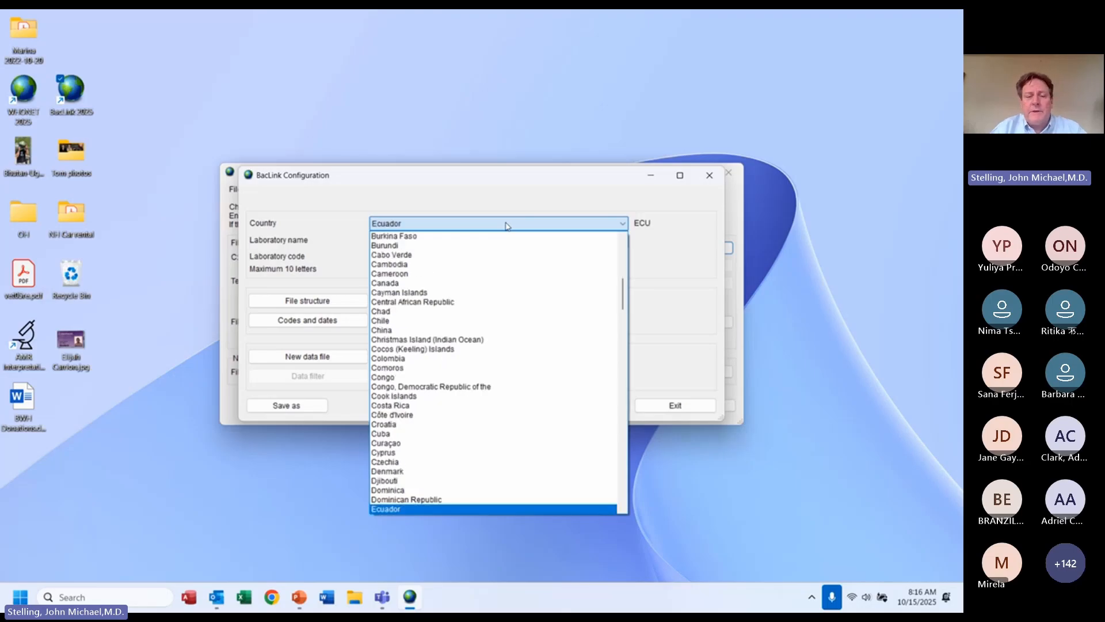
{"action": "key", "text": "t"}
{"action": "key", "text": "Tab"}
{"action": "type", "text": "Ba"}
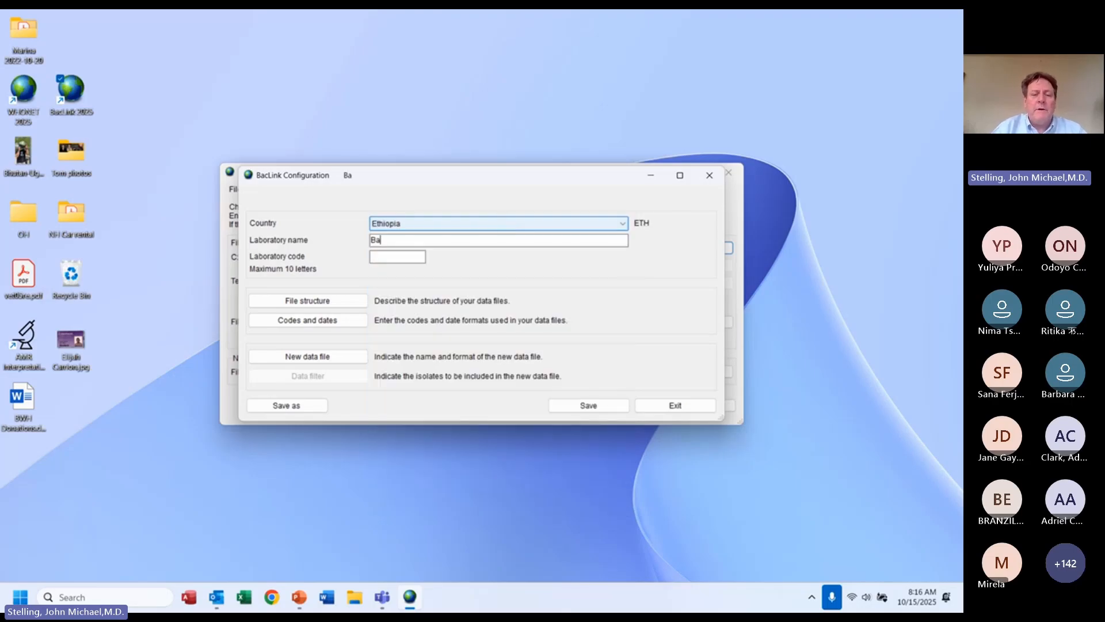
{"action": "type", "text": "cLink Demo"}
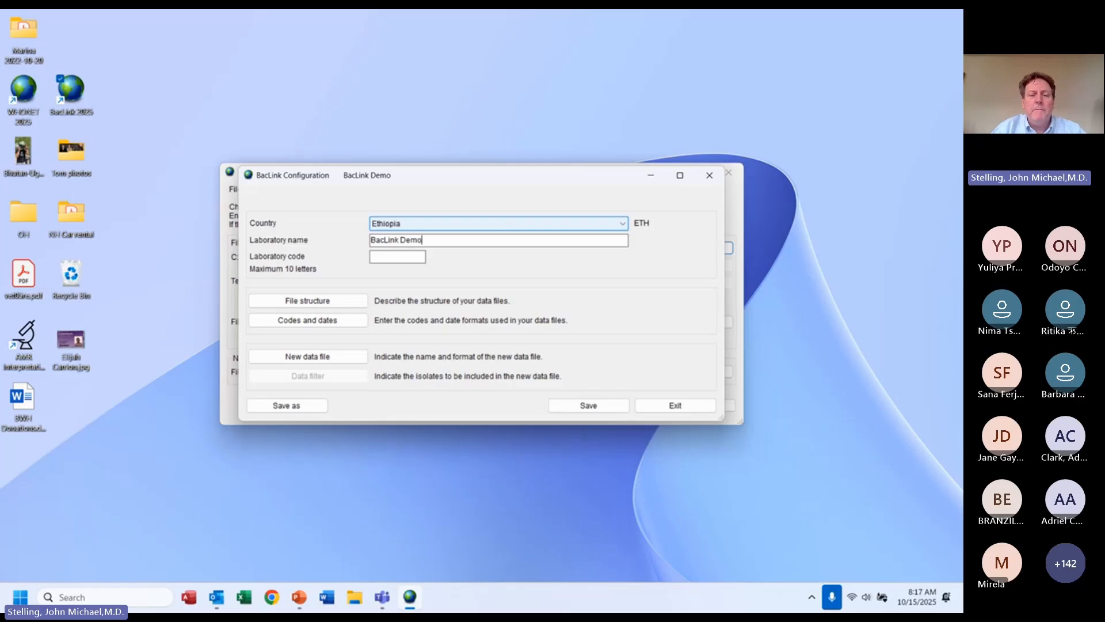
{"action": "key", "text": "Tab"}
{"action": "type", "text": "BLD"}
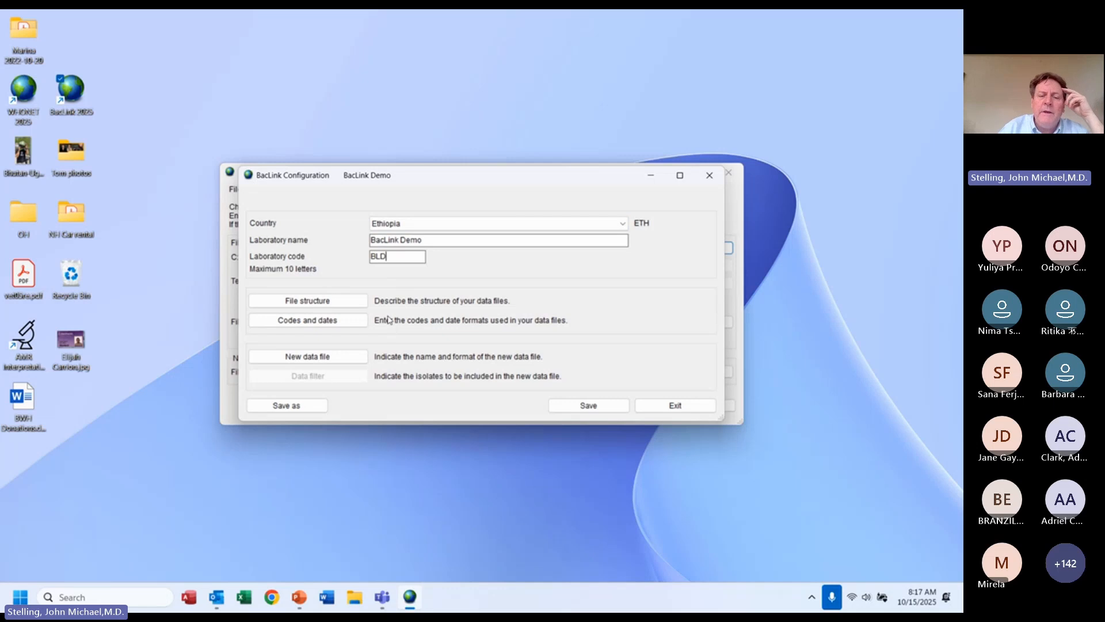
- Check the new format's file structure settings and exit the configuration without saving it
{"action": "left_click", "coordinate": [328, 302]}
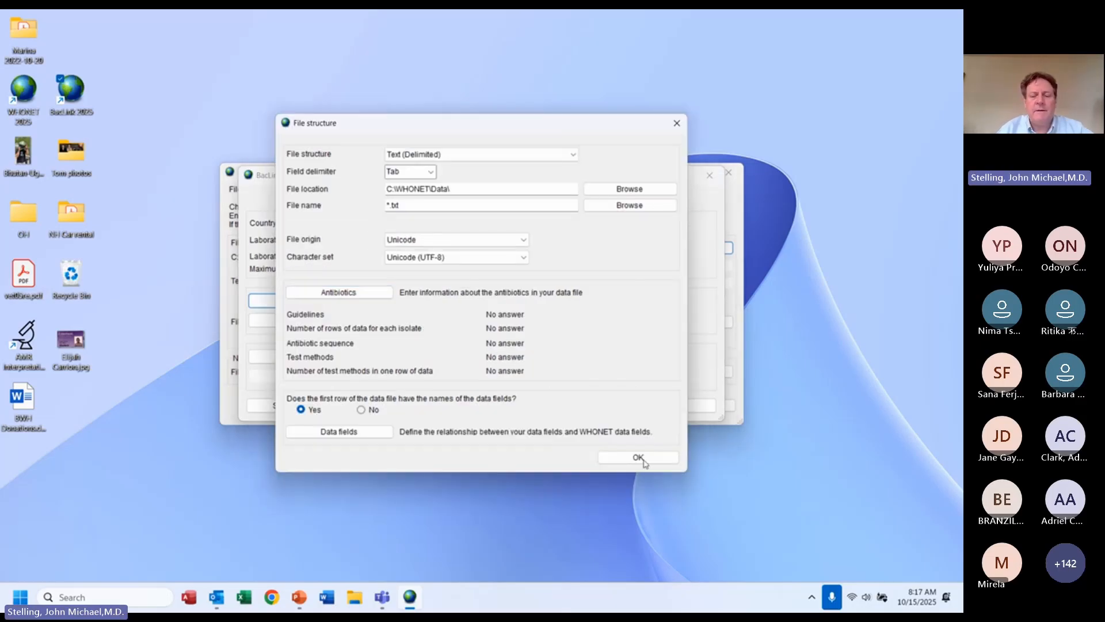
{"action": "left_click", "coordinate": [643, 461]}
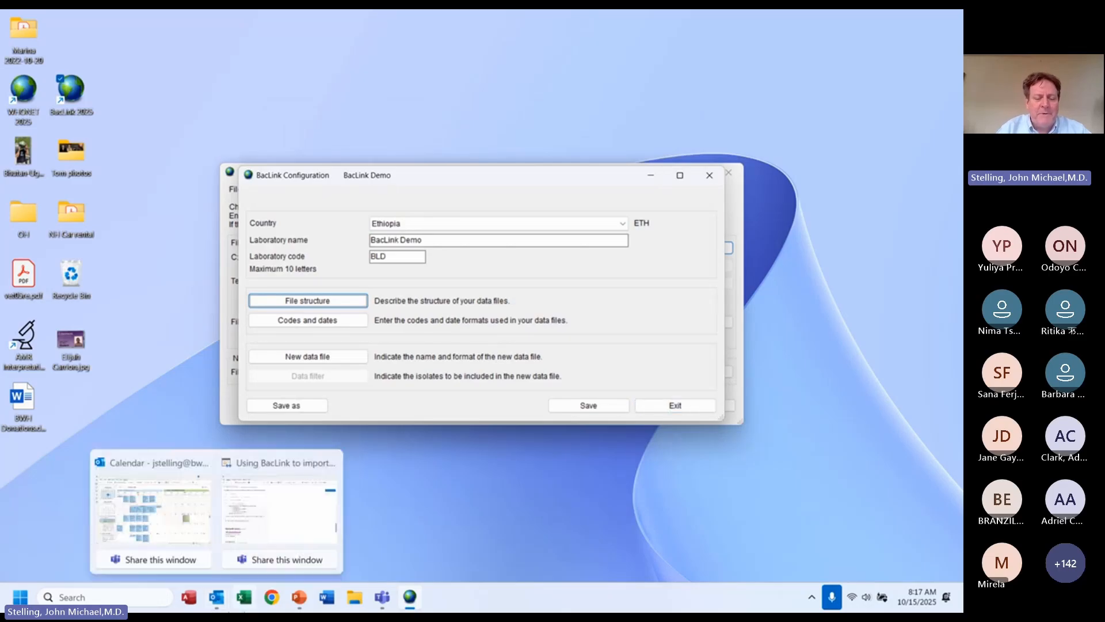
{"action": "key", "text": "alt"}
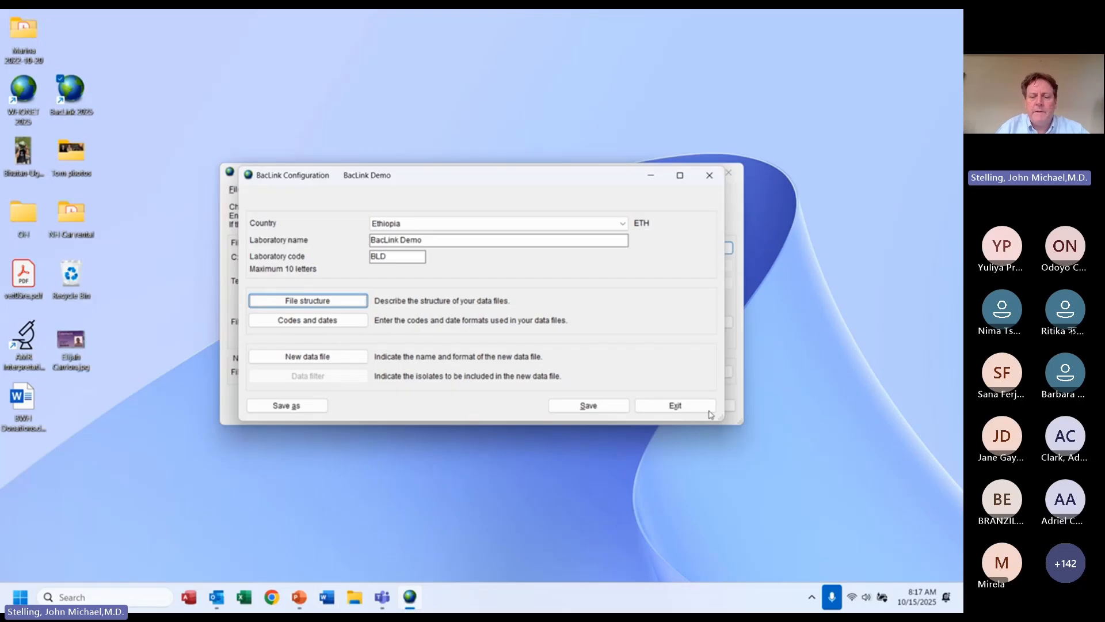
{"action": "left_click", "coordinate": [691, 410]}
{"action": "left_click", "coordinate": [490, 341]}
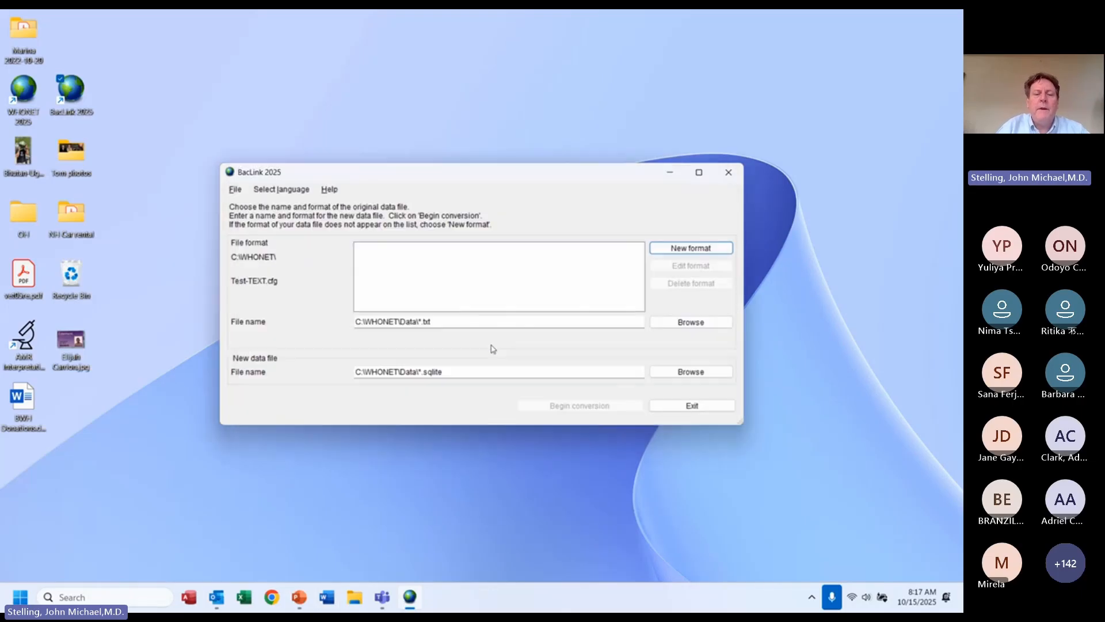
- Open the BacLink documentation folder and select the file BacLink 1.Getting started.pdf
{"action": "left_click", "coordinate": [334, 191]}
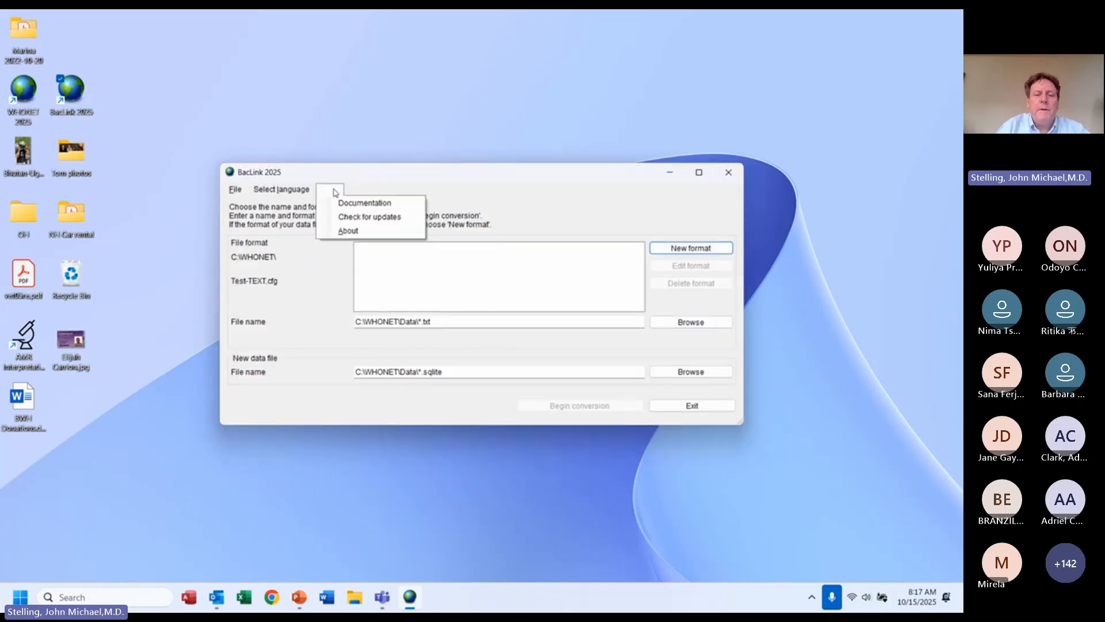
{"action": "left_click", "coordinate": [370, 208]}
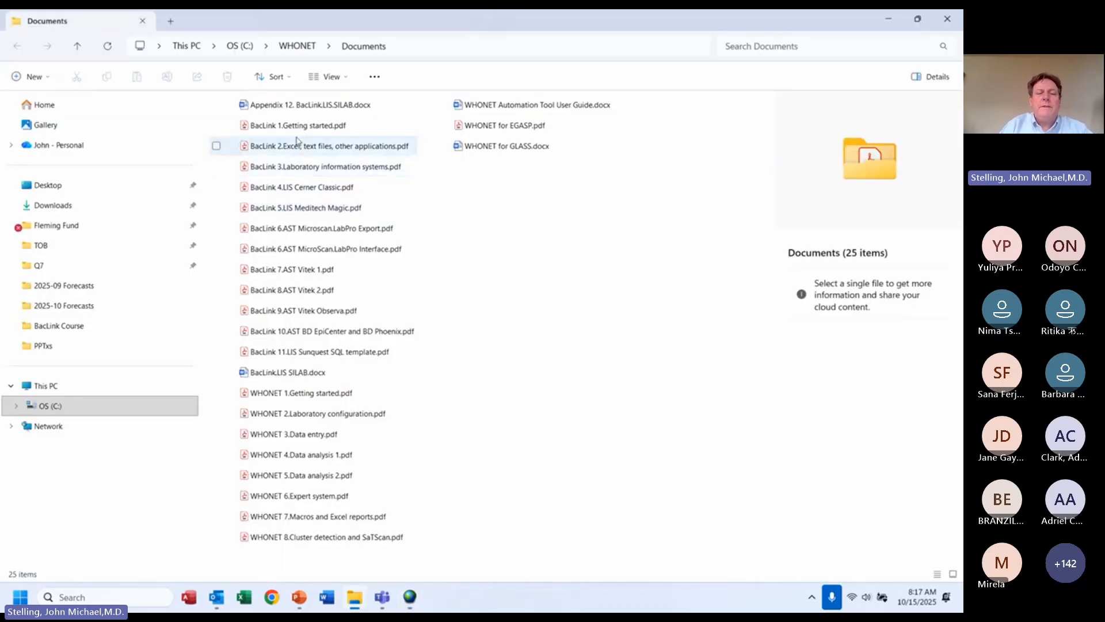
{"action": "left_click", "coordinate": [297, 141]}
{"action": "key", "text": "Up"}
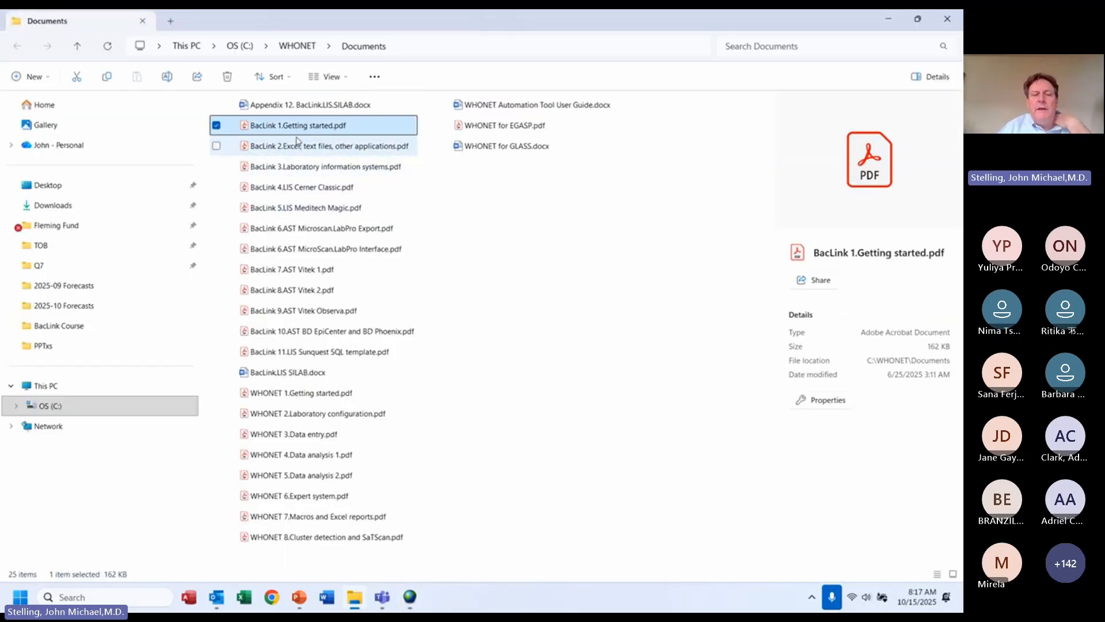
- Go through the BacLink manuals in the documentation folder, from BacLink 1.Getting started.pdf down to BacLink.LIS SILAB.docx and back up
{"action": "key", "text": "Down"}
{"action": "key", "text": "Down"}
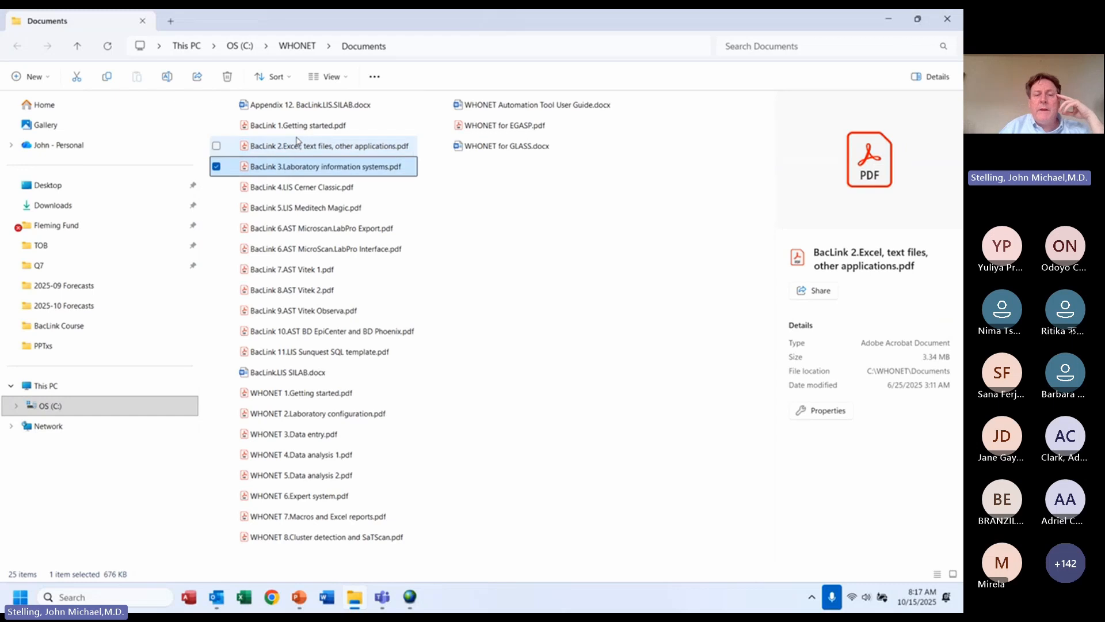
{"action": "key", "text": "Down"}
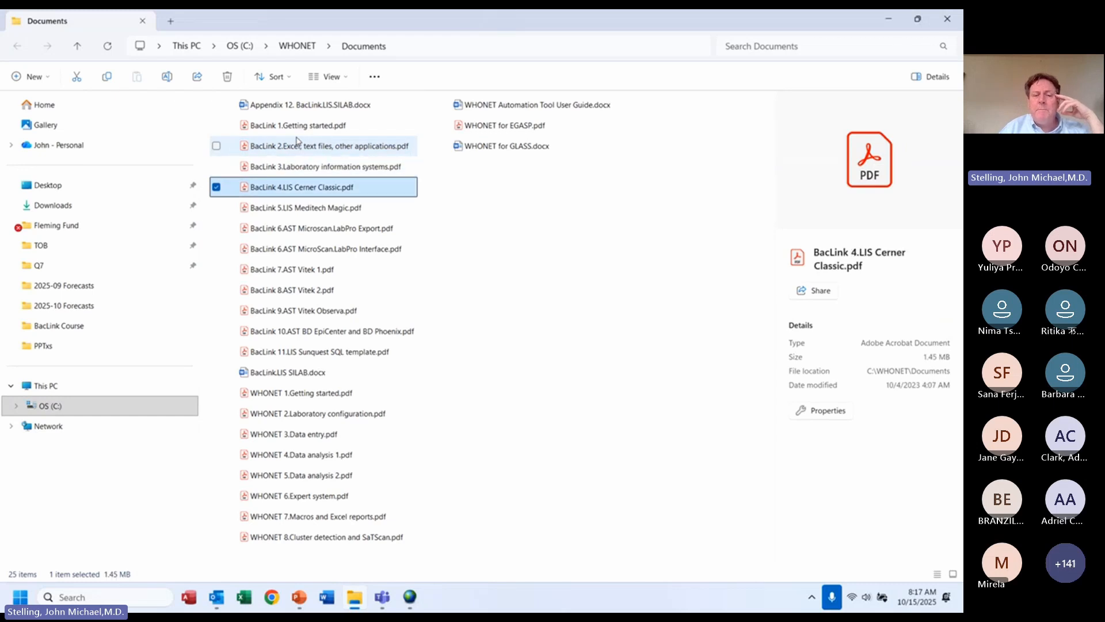
{"action": "key", "text": "Down"}
{"action": "key", "text": "Down"}
{"action": "key", "text": "Down"}
{"action": "key", "text": "Down"}
{"action": "key", "text": "Down"}
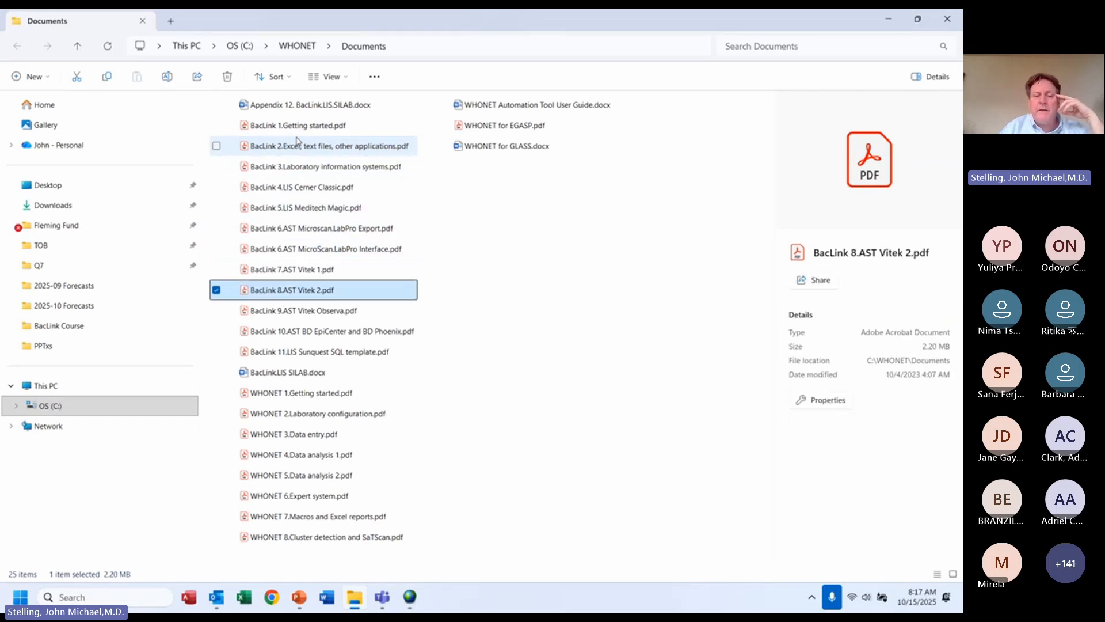
{"action": "key", "text": "Down"}
{"action": "key", "text": "Down"}
{"action": "key", "text": "Down"}
{"action": "key", "text": "Down"}
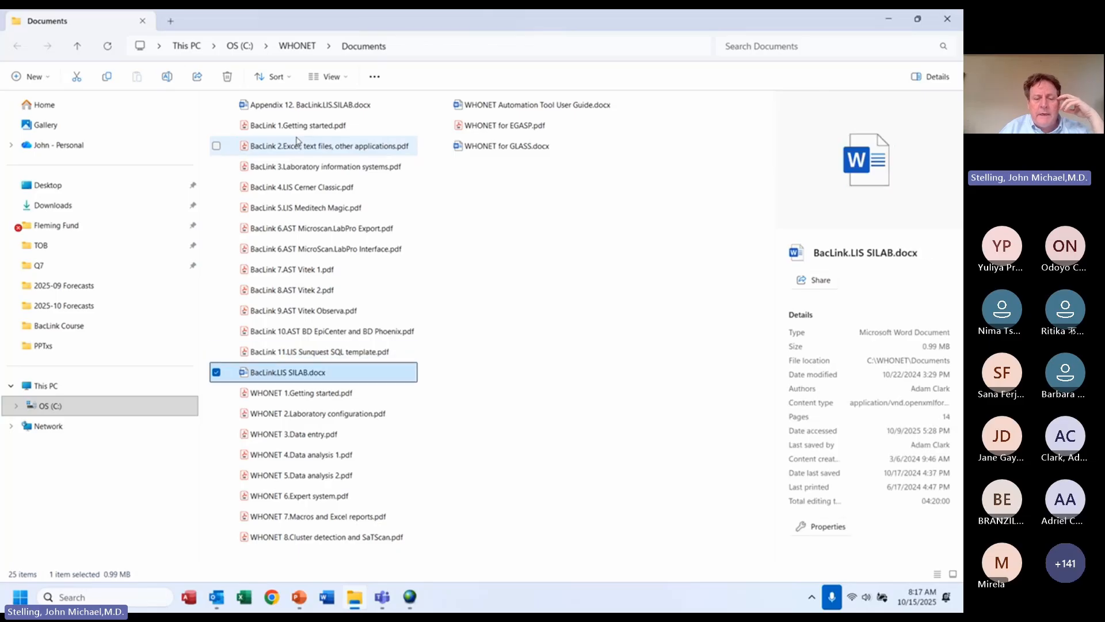
{"action": "key", "text": "Up"}
{"action": "key", "text": "Up"}
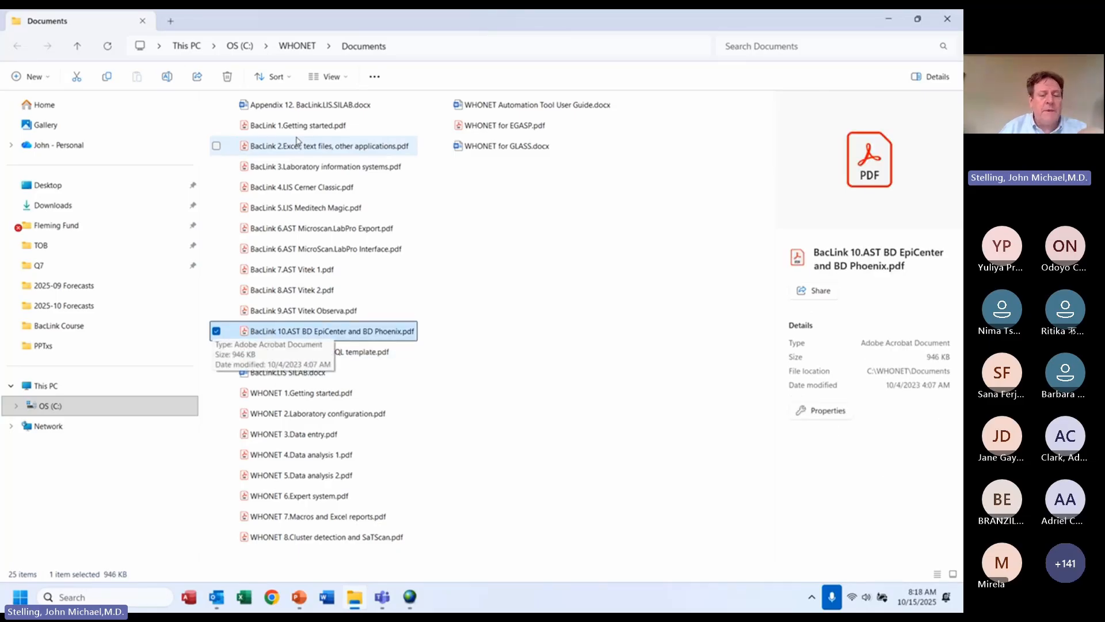
{"action": "key", "text": "Down"}
{"action": "key", "text": "Down"}
{"action": "key", "text": "Down"}
{"action": "key", "text": "Down"}
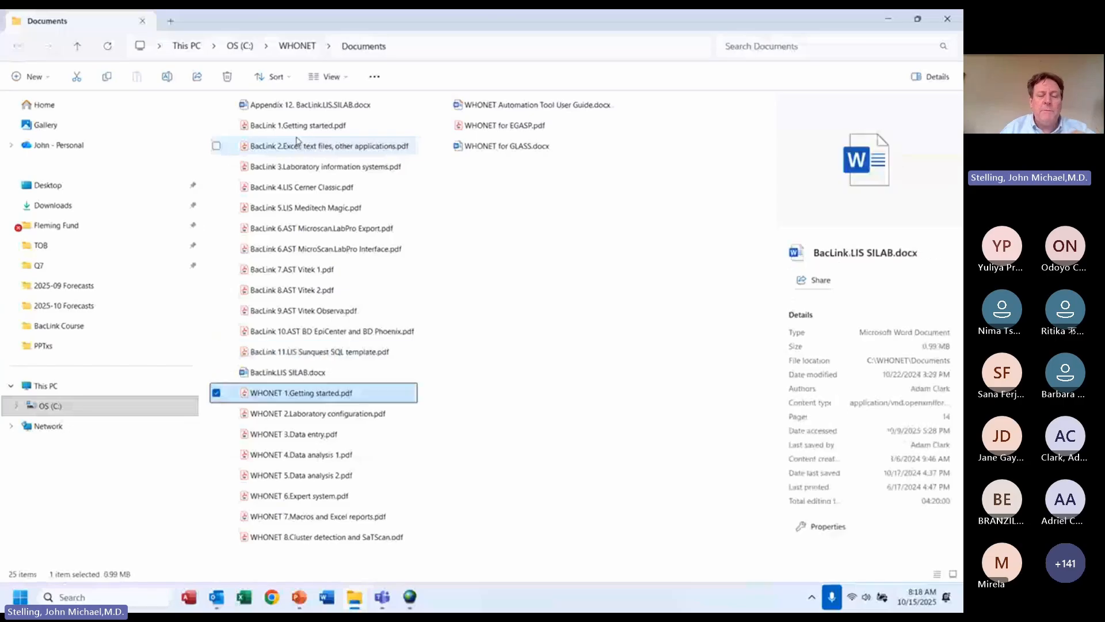
{"action": "key", "text": "Up"}
{"action": "key", "text": "Up"}
{"action": "key", "text": "Up"}
{"action": "key", "text": "Up"}
{"action": "key", "text": "Up"}
{"action": "key", "text": "Up"}
{"action": "key", "text": "Up"}
{"action": "key", "text": "Up"}
{"action": "key", "text": "Up"}
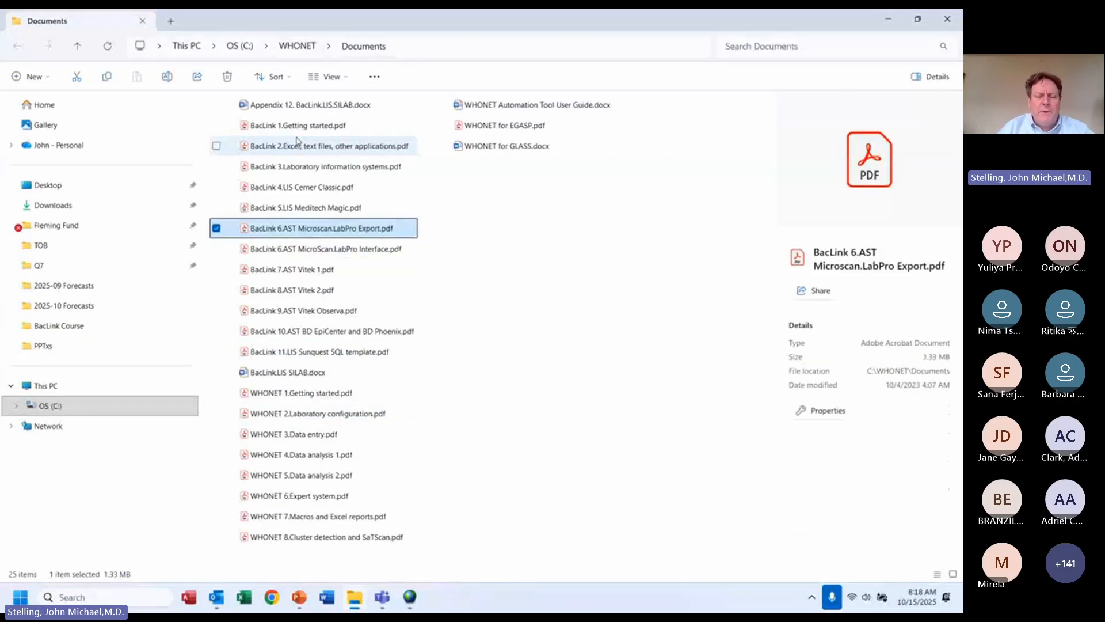
- Open the manual BacLink 8.AST Vitek 2.pdf and maximize its window
{"action": "key", "text": "Down"}
{"action": "key", "text": "Down"}
{"action": "key", "text": "Down"}
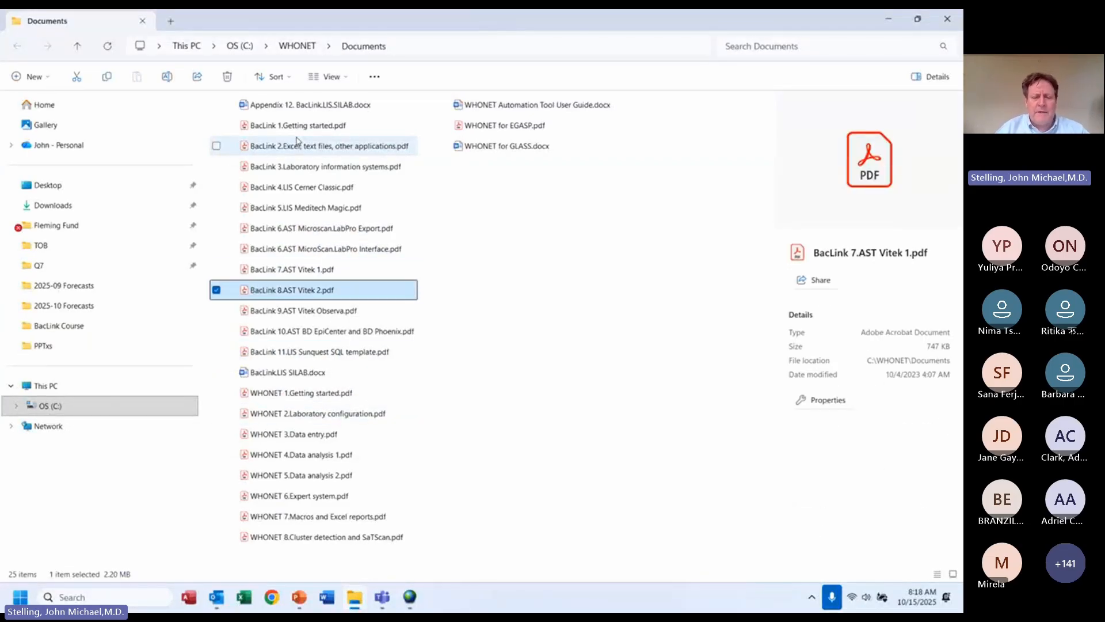
{"action": "key", "text": "Return"}
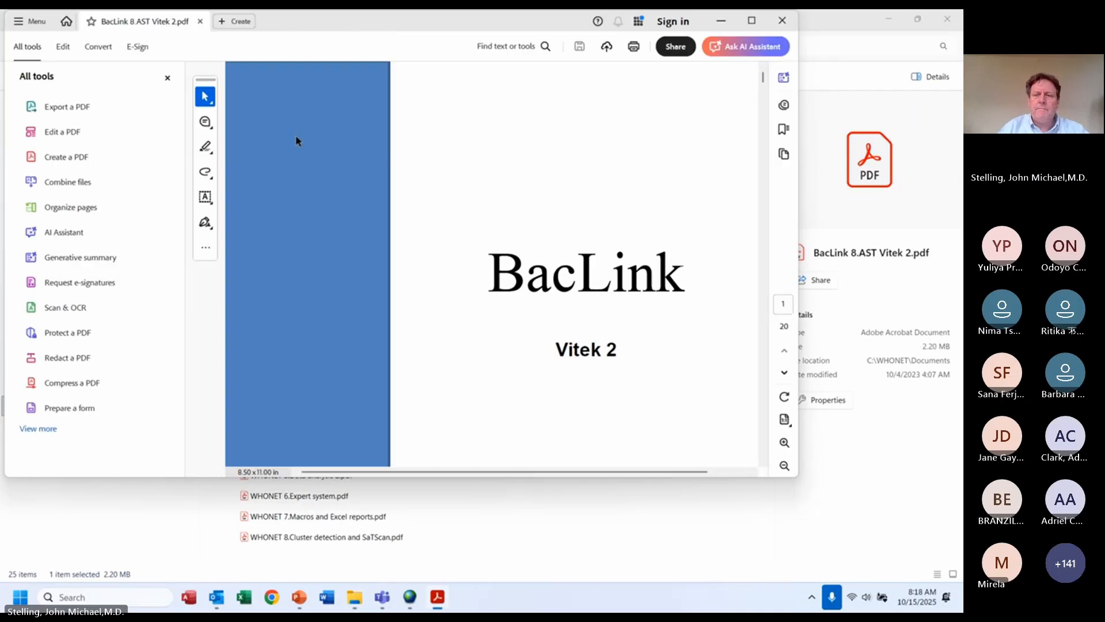
{"action": "left_click", "coordinate": [752, 21]}
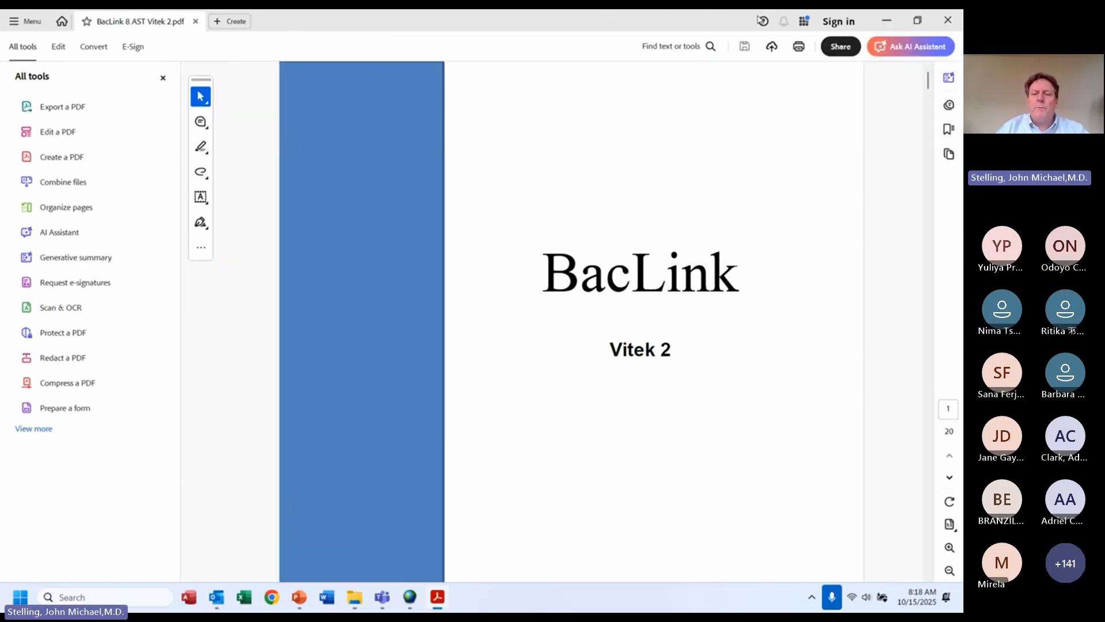
- Hide the All tools pane and read the Vitek 2 manual's instructions for exporting isolates and recording the export file
{"action": "scroll", "coordinate": [570, 317], "scroll_direction": "down", "scroll_amount": 10}
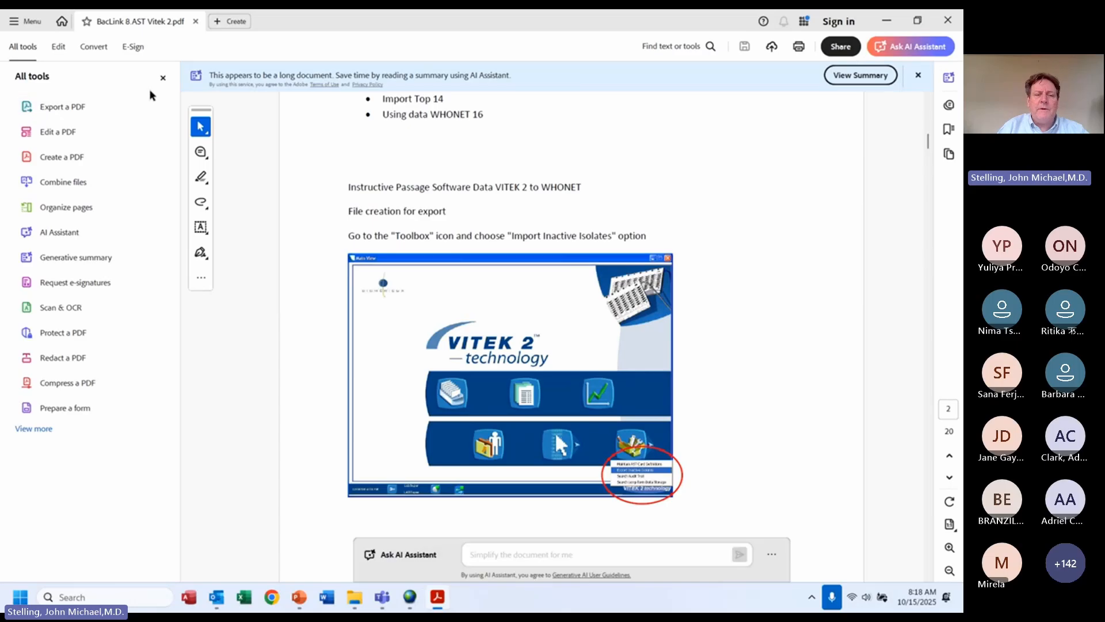
{"action": "left_click", "coordinate": [163, 77]}
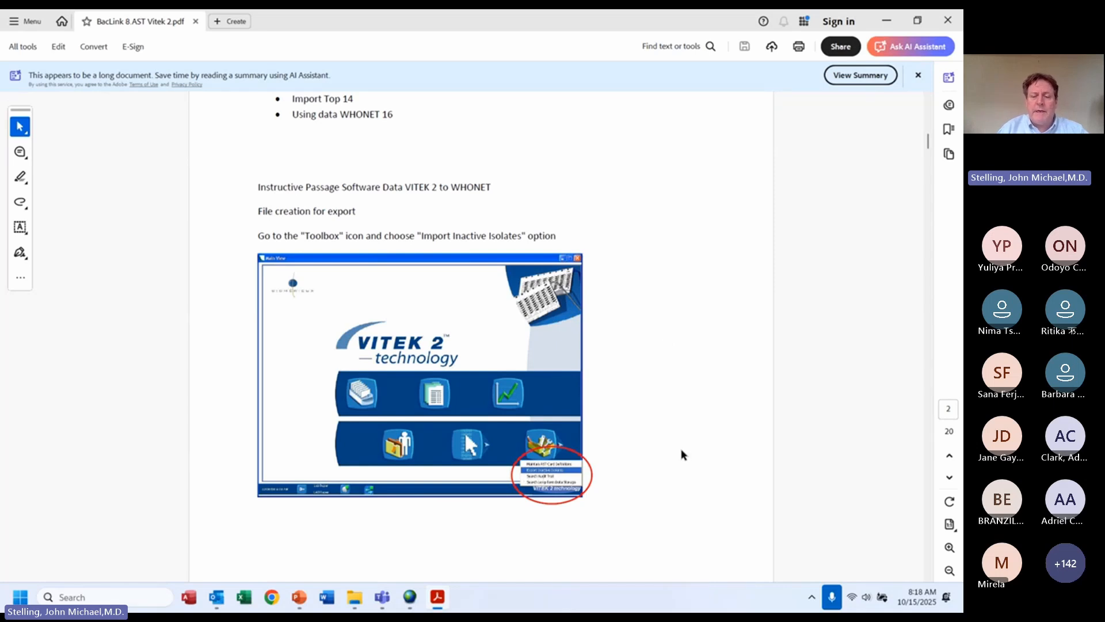
{"action": "scroll", "coordinate": [683, 455], "scroll_direction": "down", "scroll_amount": 5}
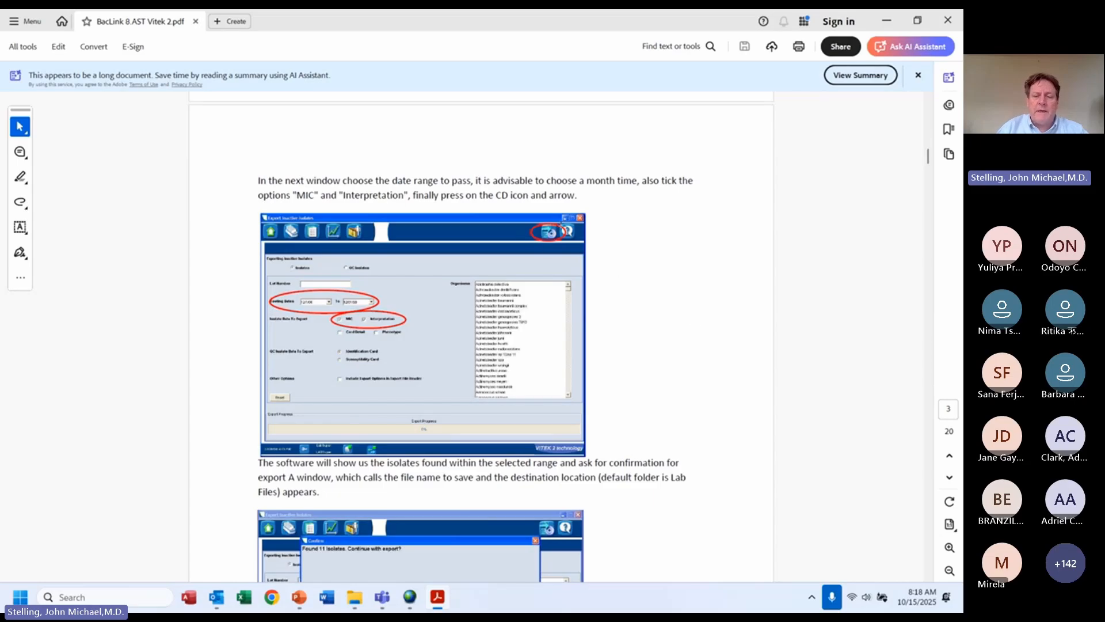
{"action": "scroll", "coordinate": [570, 233], "scroll_direction": "down", "scroll_amount": 6}
{"action": "scroll", "coordinate": [575, 236], "scroll_direction": "up", "scroll_amount": 2}
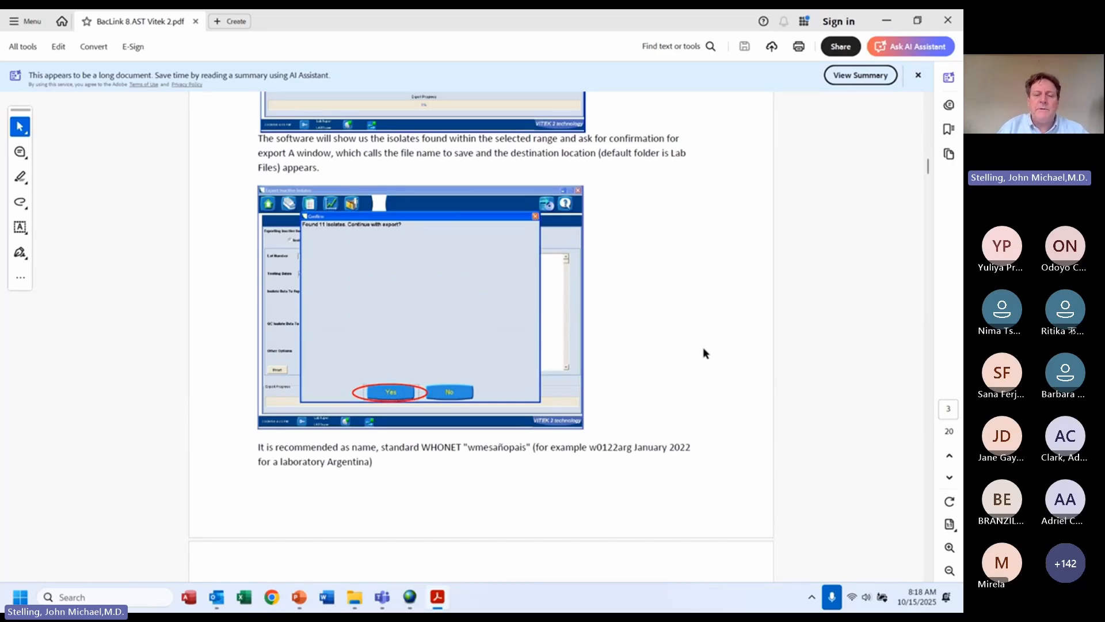
{"action": "scroll", "coordinate": [703, 347], "scroll_direction": "down", "scroll_amount": 3}
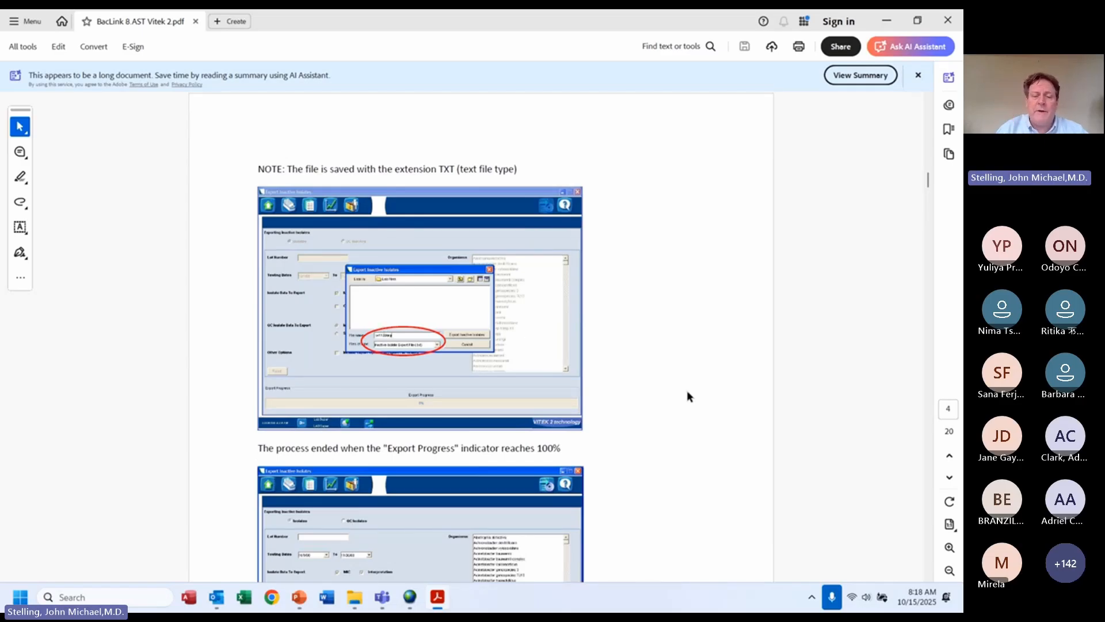
{"action": "scroll", "coordinate": [687, 392], "scroll_direction": "down", "scroll_amount": 3}
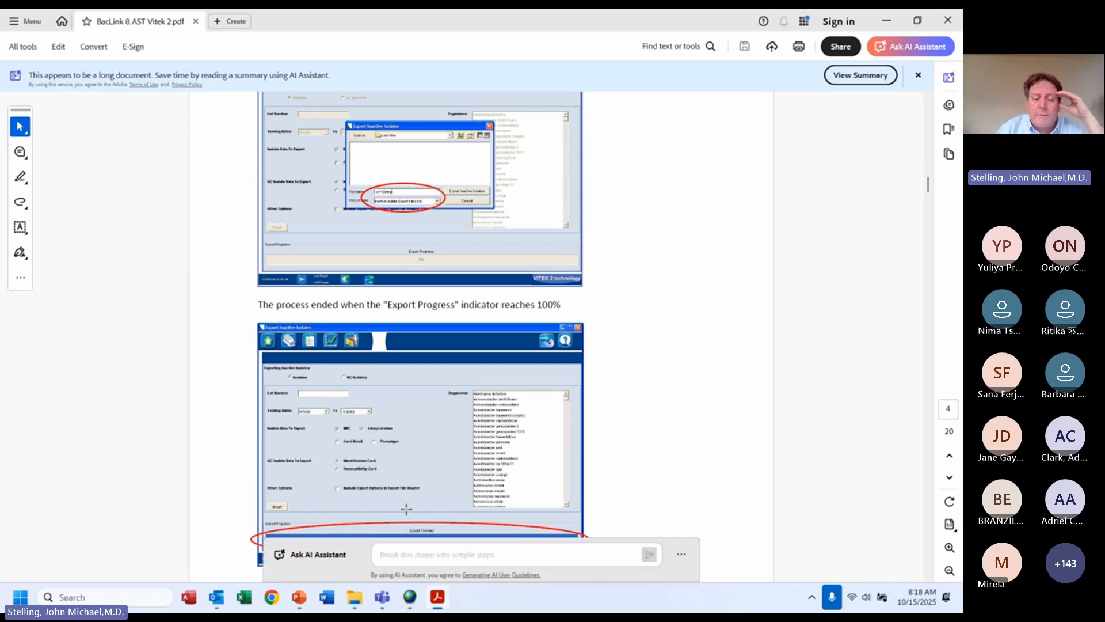
{"action": "scroll", "coordinate": [738, 421], "scroll_direction": "down", "scroll_amount": 5}
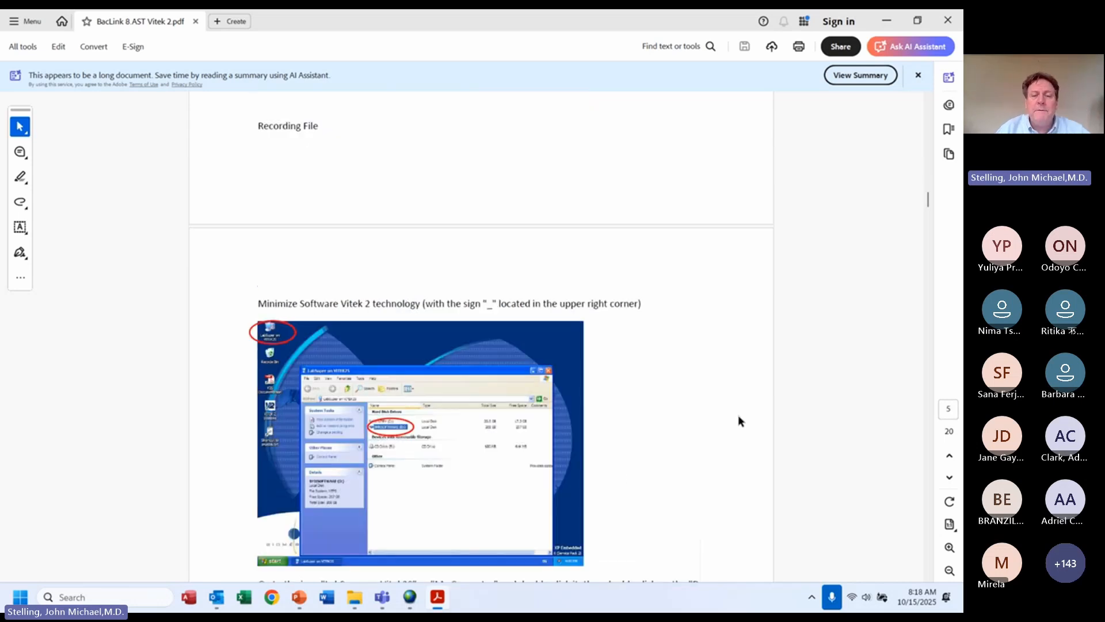
{"action": "scroll", "coordinate": [738, 414], "scroll_direction": "down", "scroll_amount": 1}
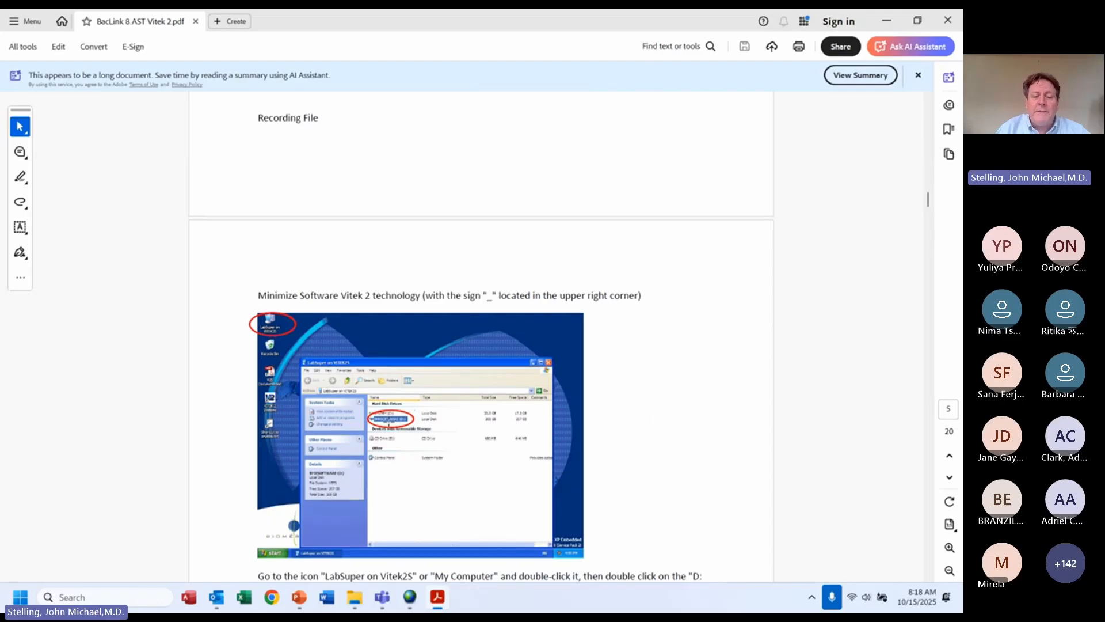
{"action": "scroll", "coordinate": [948, 20], "scroll_direction": "down", "scroll_amount": 4}
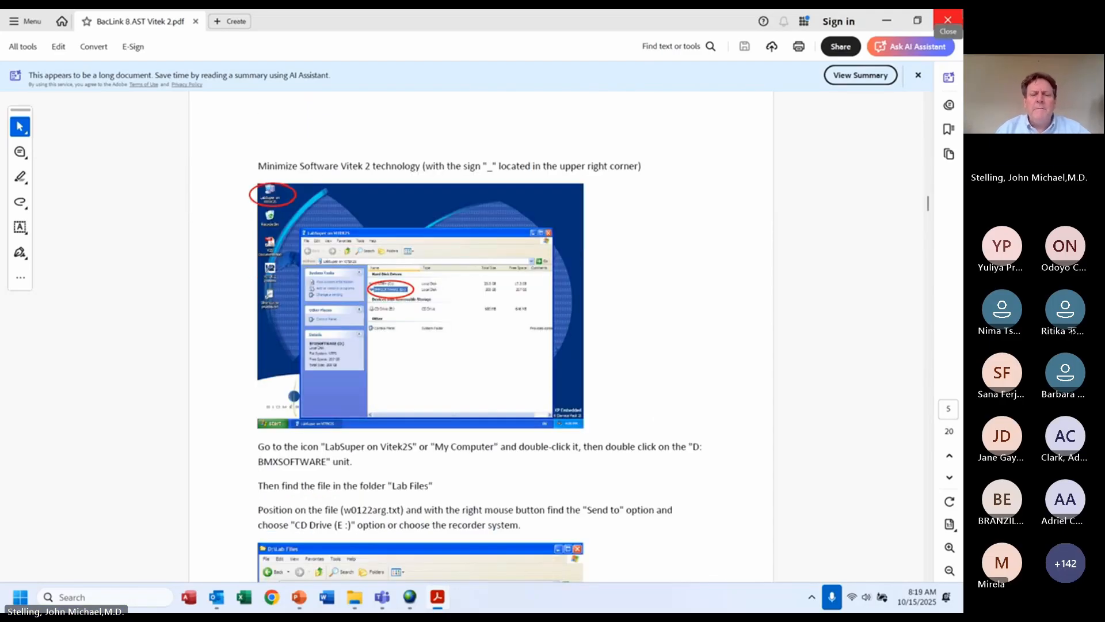
- Close the Vitek 2 manual and open BacLink.LIS SILAB.docx from the documentation folder
{"action": "left_click", "coordinate": [948, 21]}
{"action": "key", "text": "Down"}
{"action": "key", "text": "Down"}
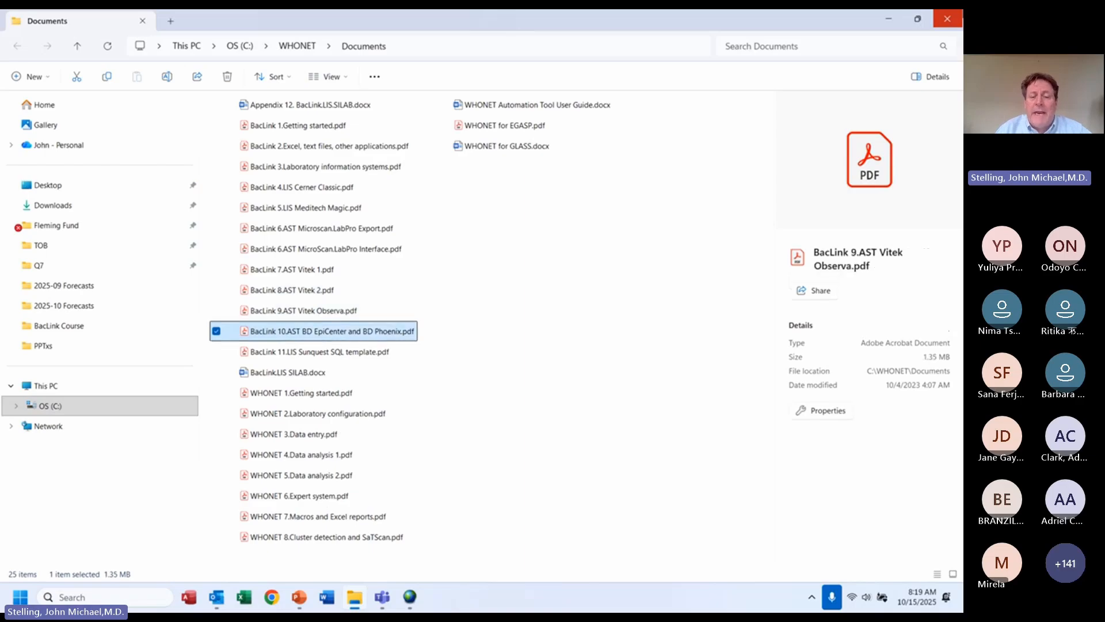
{"action": "key", "text": "Down"}
{"action": "key", "text": "Down"}
{"action": "key", "text": "Return"}
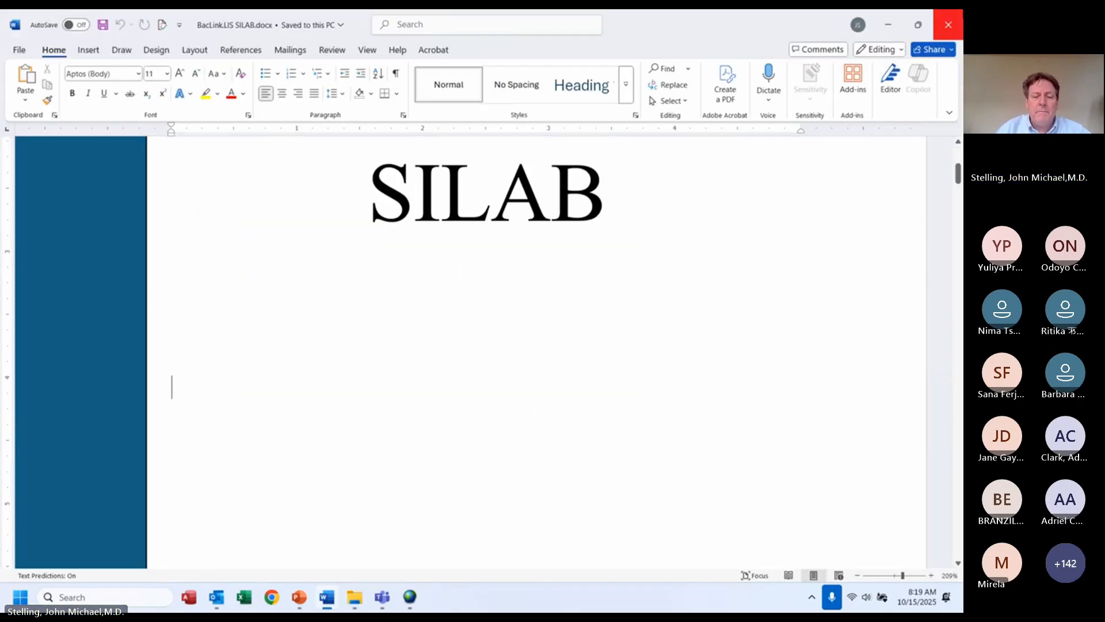
- Page through the SILAB manual to Part 2 on exporting data and its SILAB main menu illustration
{"action": "key", "text": "Page_Down"}
{"action": "key", "text": "Page_Down"}
{"action": "key", "text": "Page_Down"}
{"action": "key", "text": "Page_Down"}
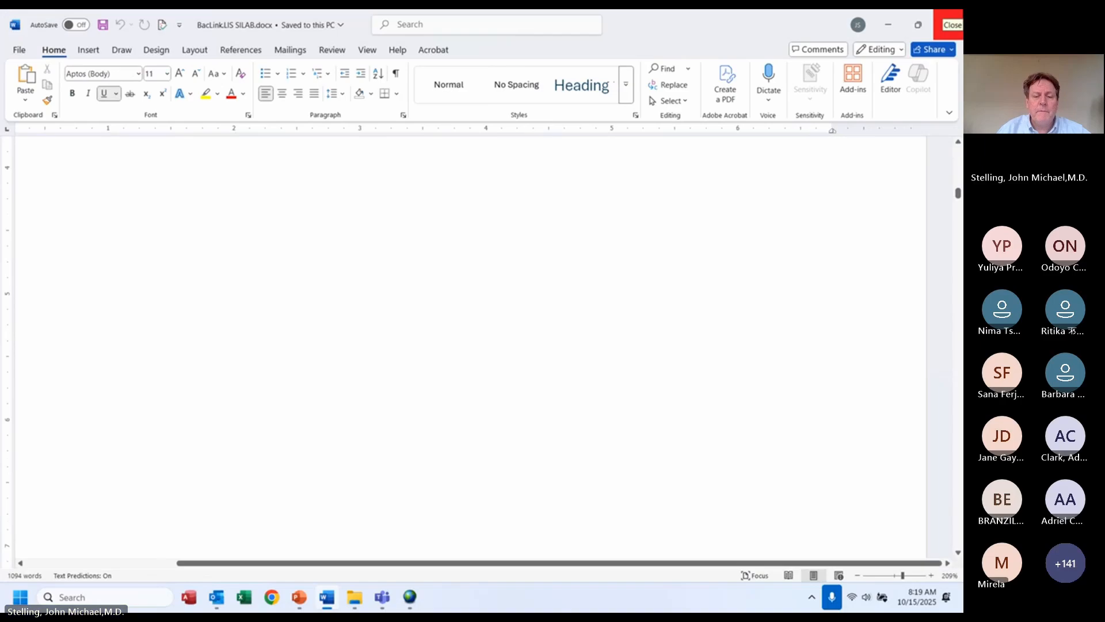
{"action": "key", "text": "Page_Down"}
{"action": "key", "text": "Page_Down"}
{"action": "key", "text": "Page_Down"}
{"action": "key", "text": "Page_Down"}
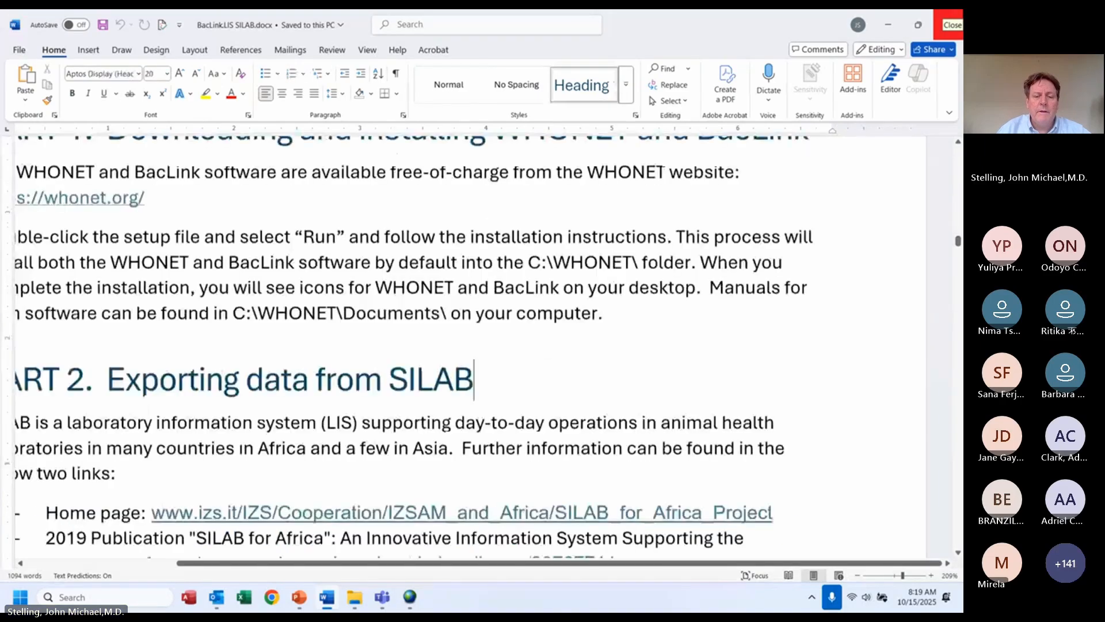
{"action": "key", "text": "Page_Down"}
{"action": "key", "text": "Page_Down"}
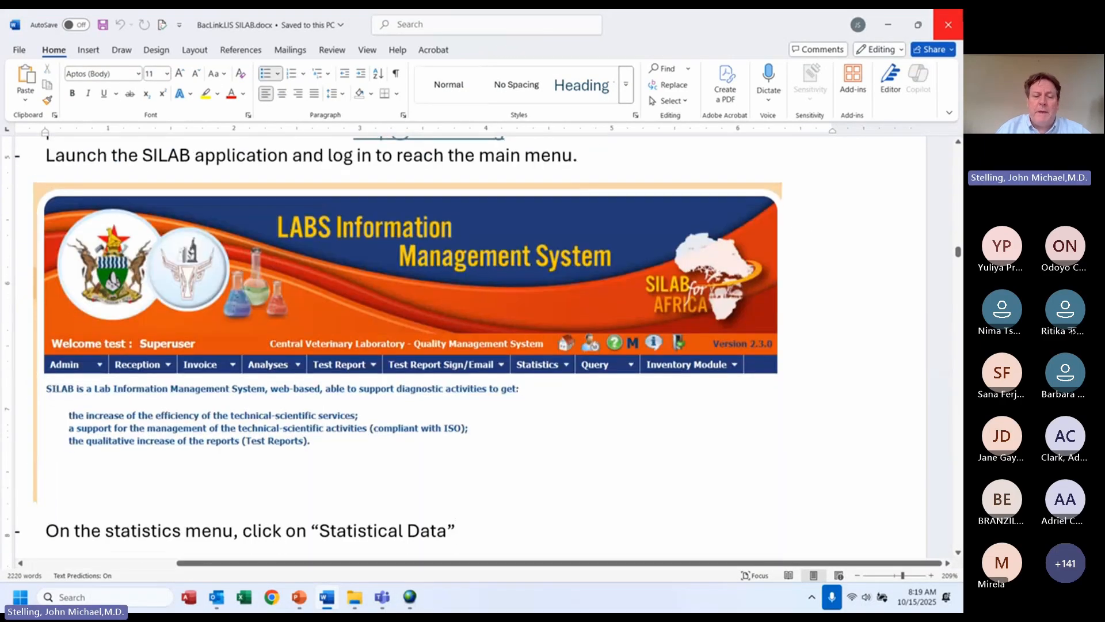
- Examine the SILAB manual's explanation of the Statistical Data export, its filters and file types, up to Part 3 on configuring BacLink
{"action": "key", "text": "Page_Up"}
{"action": "key", "text": "Page_Up"}
{"action": "key", "text": "Page_Down"}
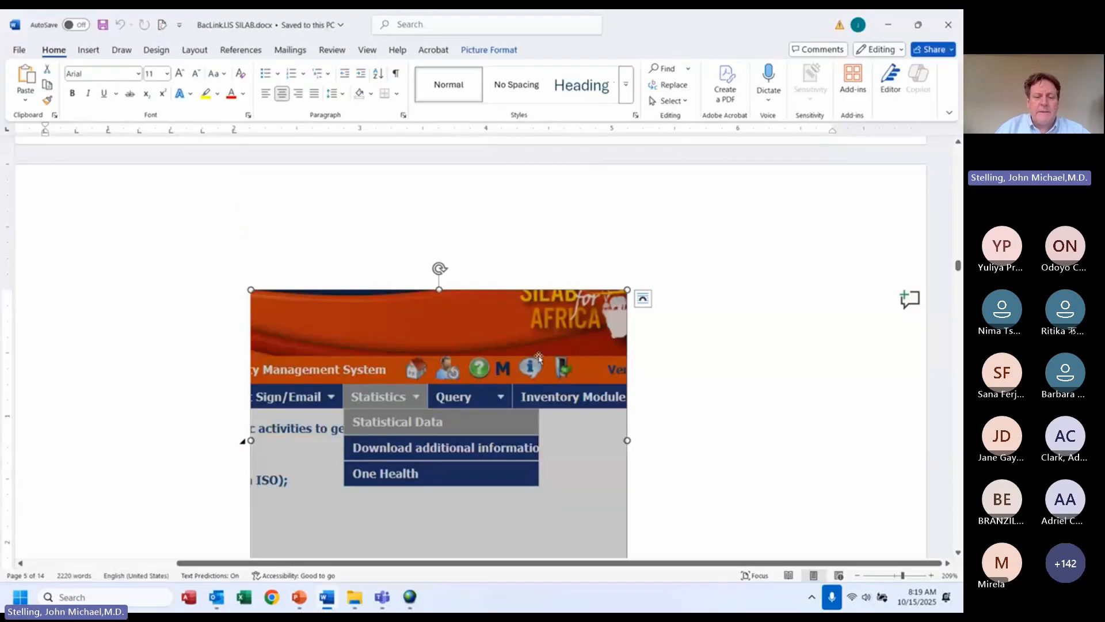
{"action": "key", "text": "Page_Down"}
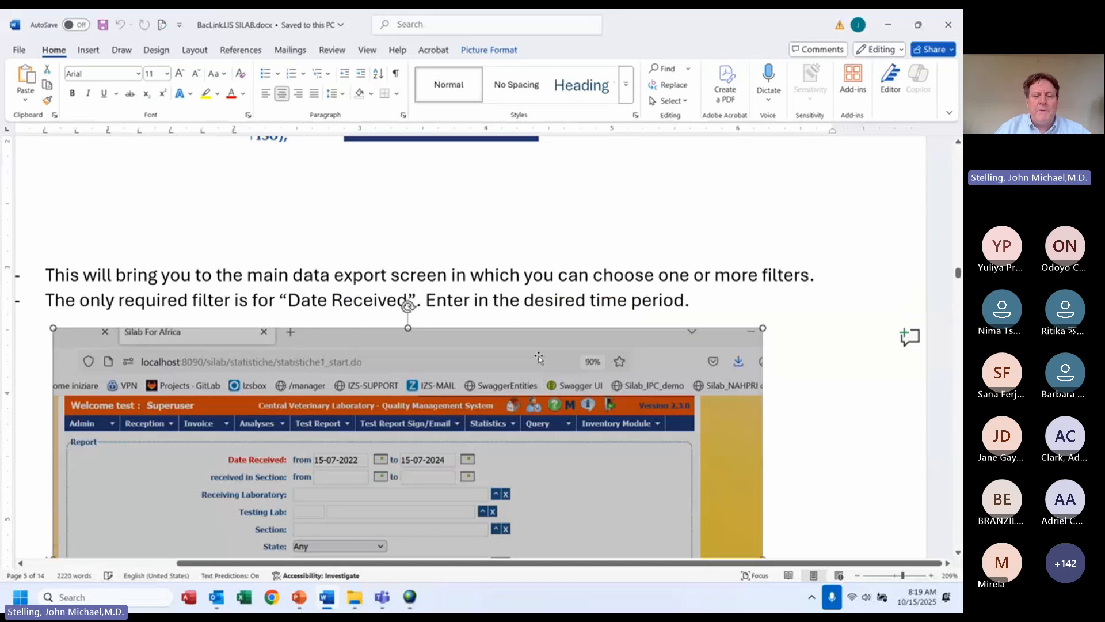
{"action": "key", "text": "Page_Down"}
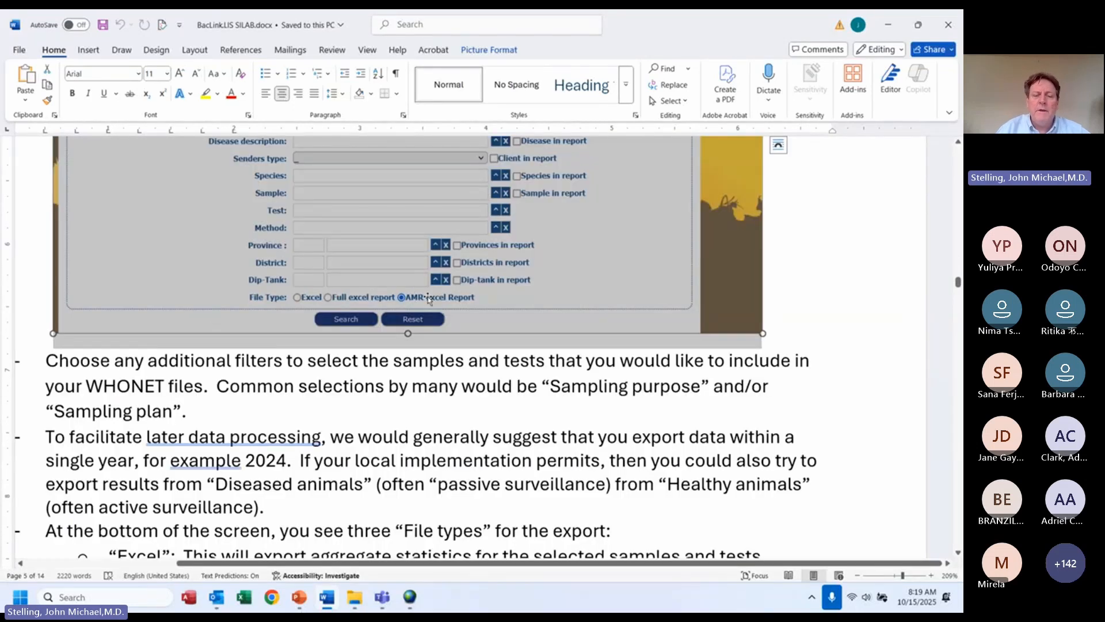
{"action": "key", "text": "Page_Down"}
{"action": "key", "text": "Page_Down"}
{"action": "key", "text": "Page_Down"}
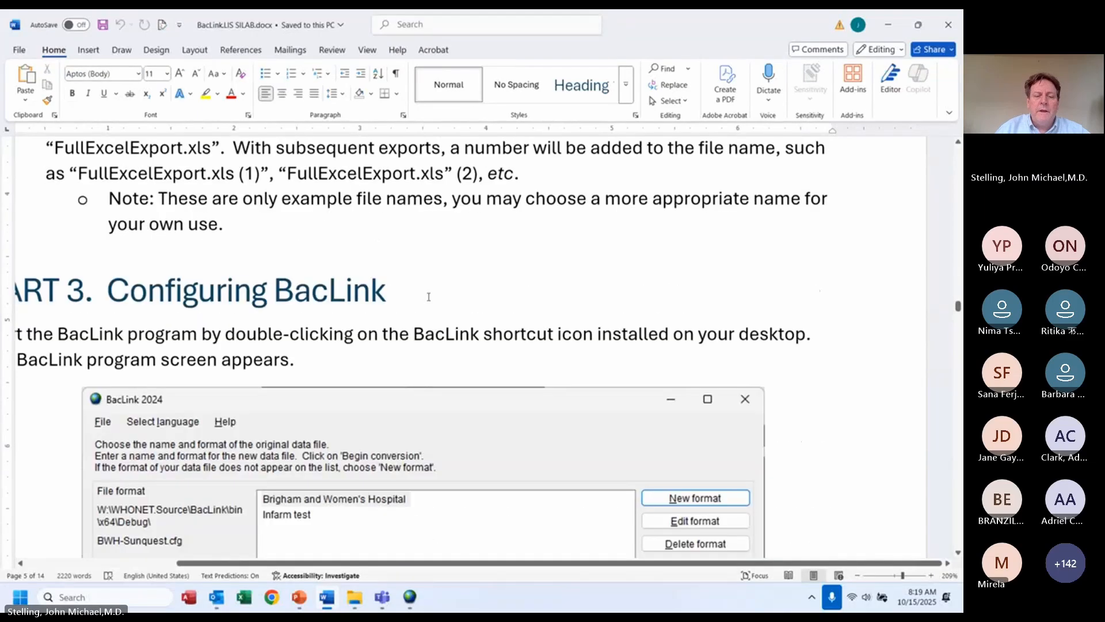
{"action": "key", "text": "Page_Up"}
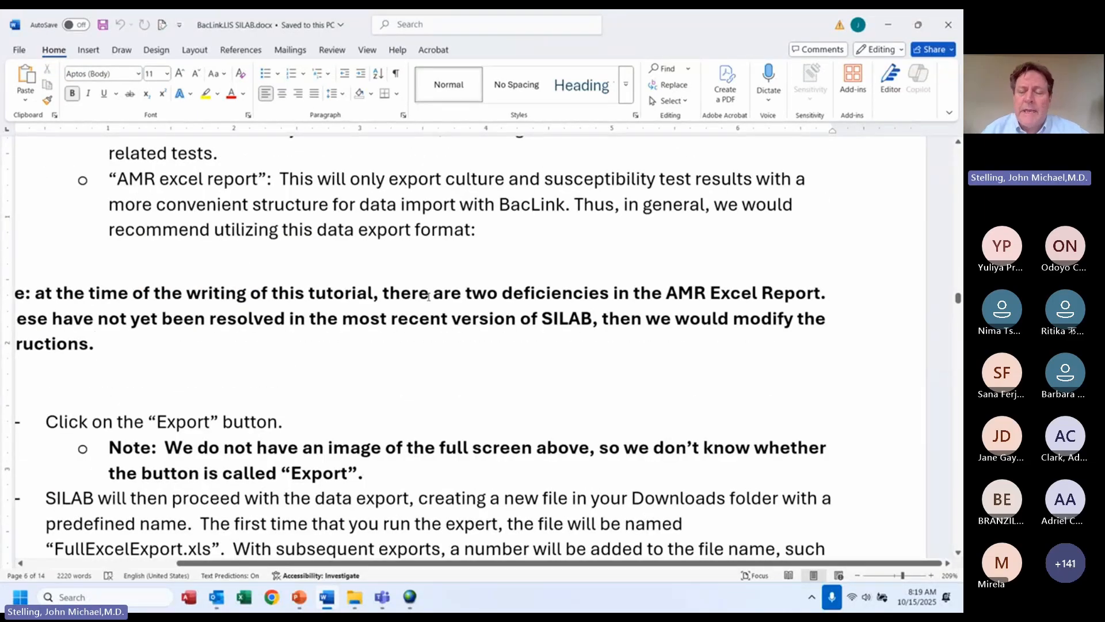
- Switch back to BacLink and start a new file format with country Ethiopia, laboratory name "BacLink Demonstration" and laboratory code BLD
{"action": "key", "text": "alt+Tab"}
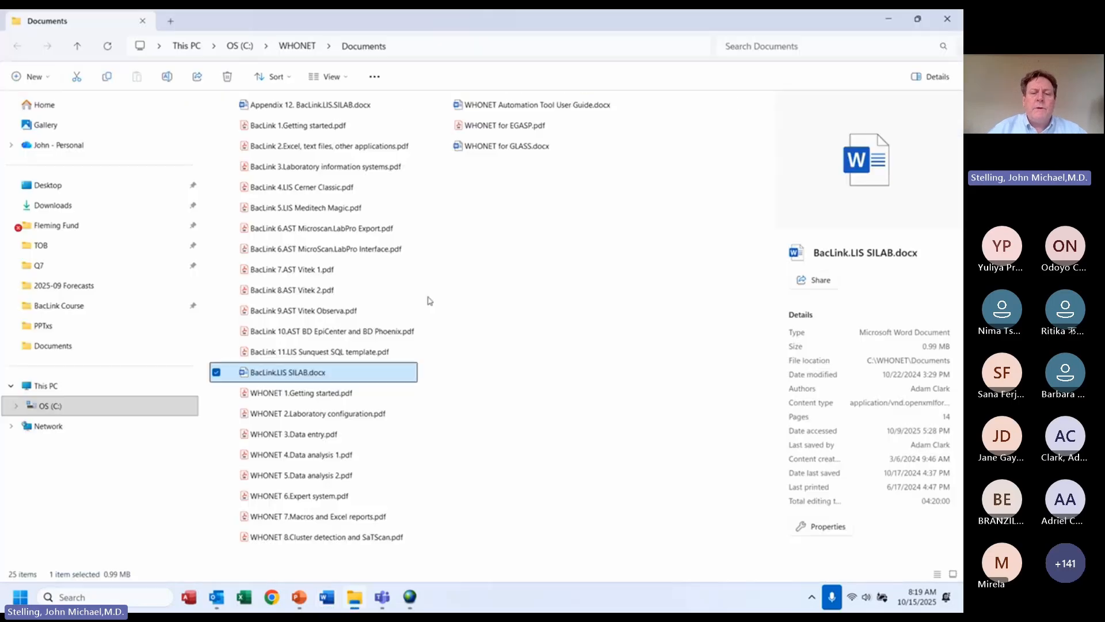
{"action": "key", "text": "alt+Tab"}
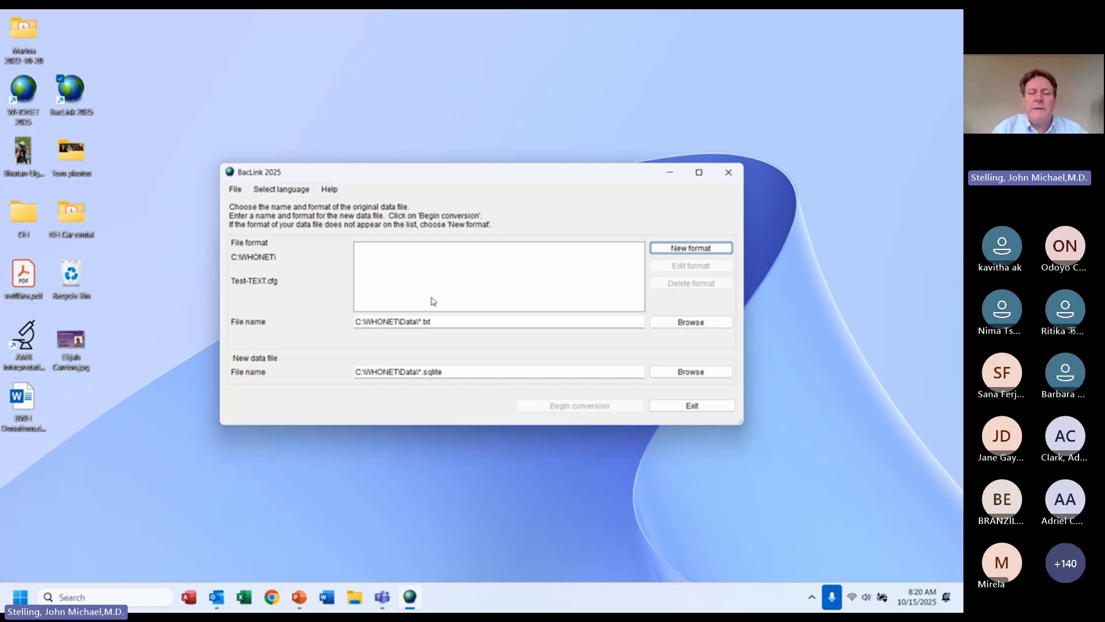
{"action": "left_click", "coordinate": [690, 248]}
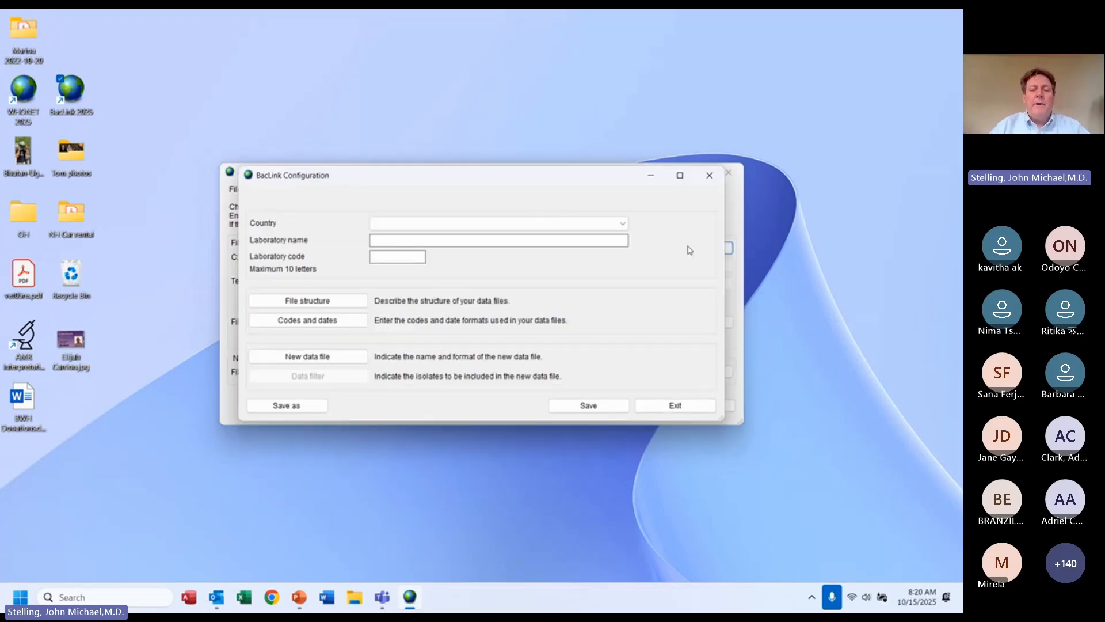
{"action": "left_click", "coordinate": [540, 224]}
{"action": "left_click", "coordinate": [540, 224]}
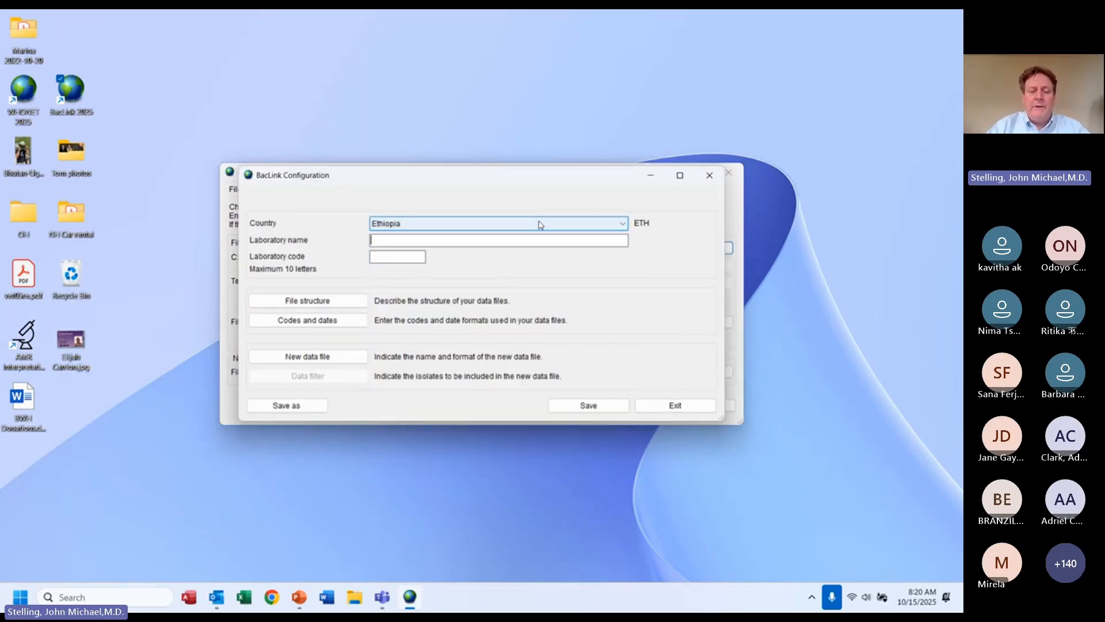
{"action": "key", "text": "Tab"}
{"action": "type", "text": "BacLink Demo"}
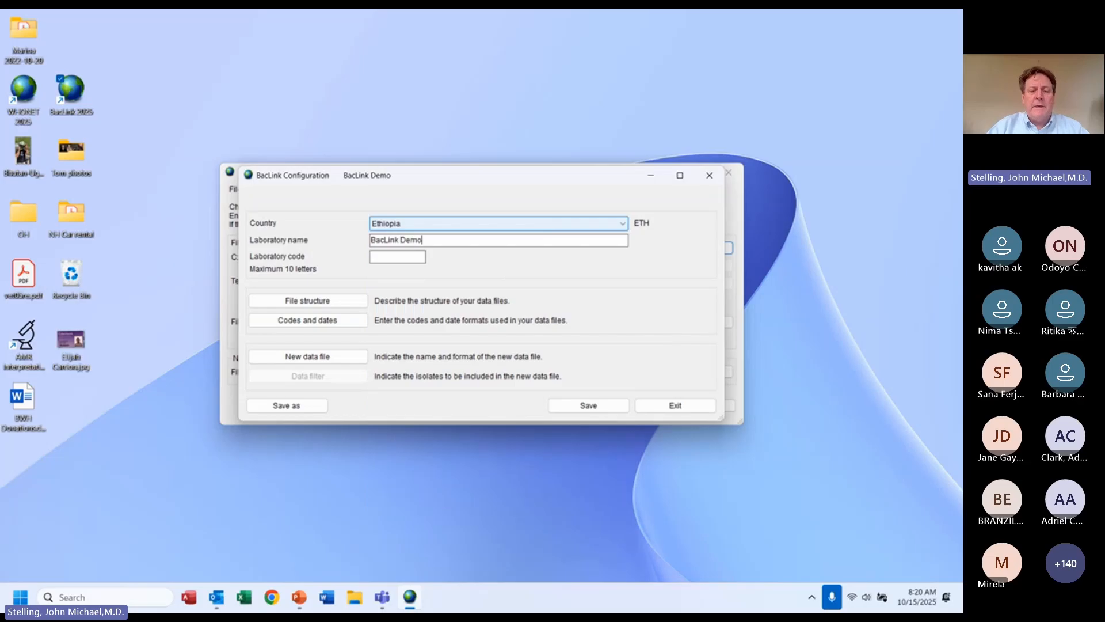
{"action": "type", "text": "nstration"}
{"action": "key", "text": "Tab"}
{"action": "type", "text": "BLD"}
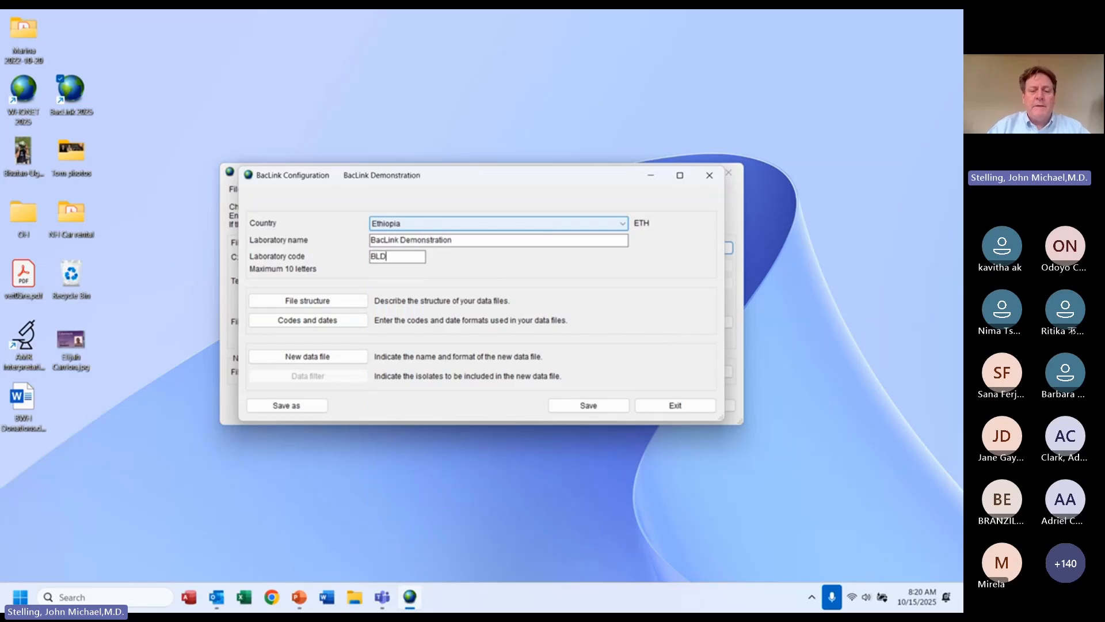
- Open the file structure settings and review the generic and instrument formats, from Text (Fixed columns) to Vitek (Vitek 2, Vitek Compact)
{"action": "left_click", "coordinate": [322, 300]}
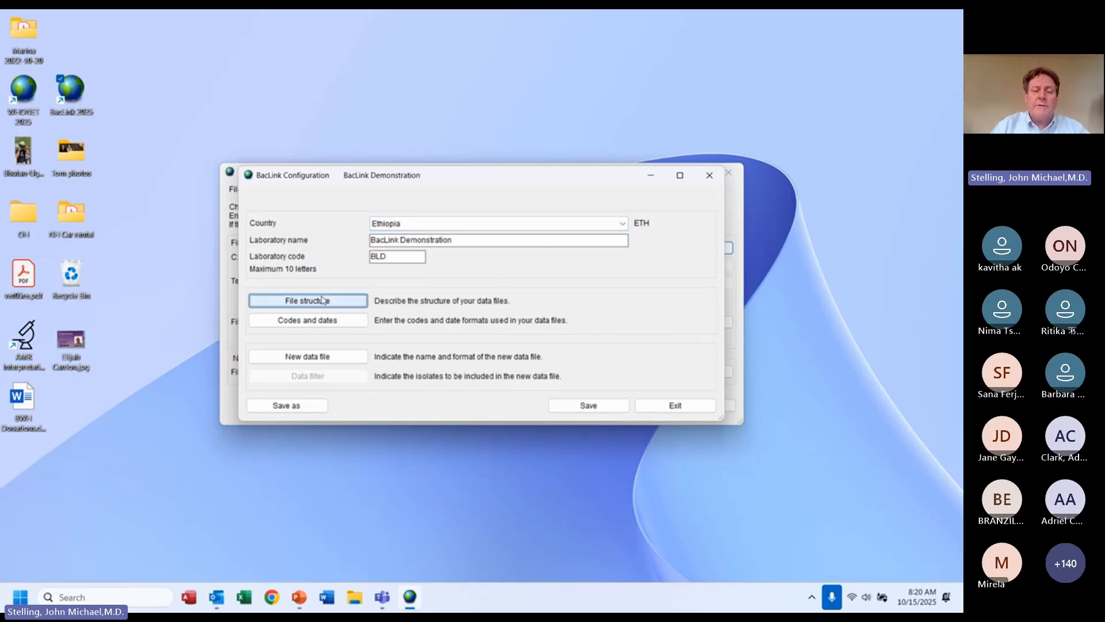
{"action": "left_click", "coordinate": [484, 155]}
{"action": "key", "text": "Down"}
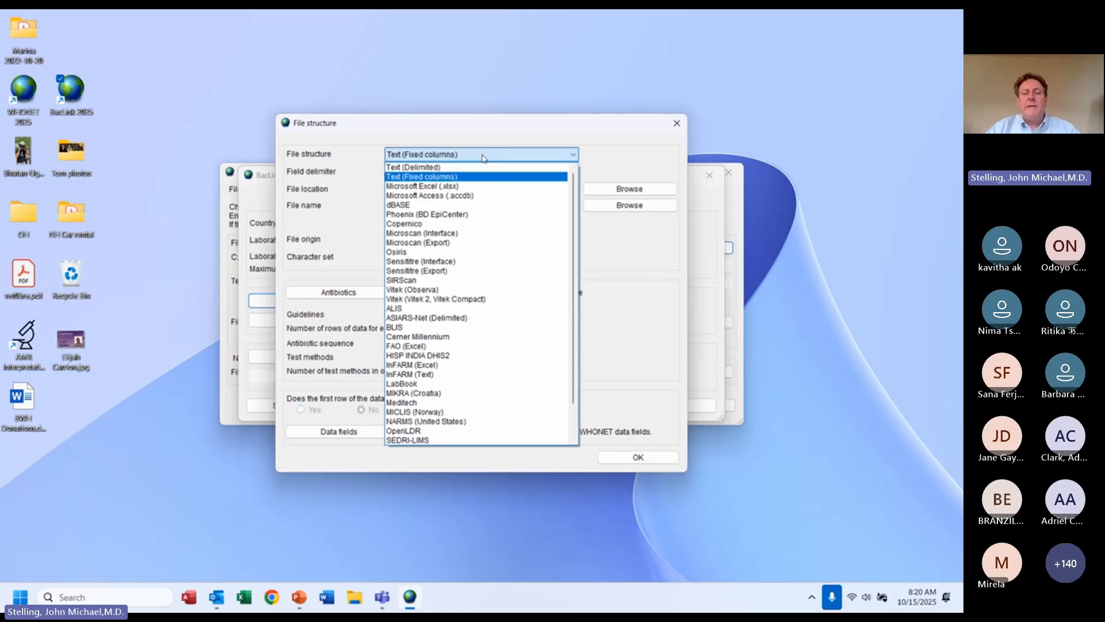
{"action": "key", "text": "Down"}
{"action": "key", "text": "Down"}
{"action": "key", "text": "Down"}
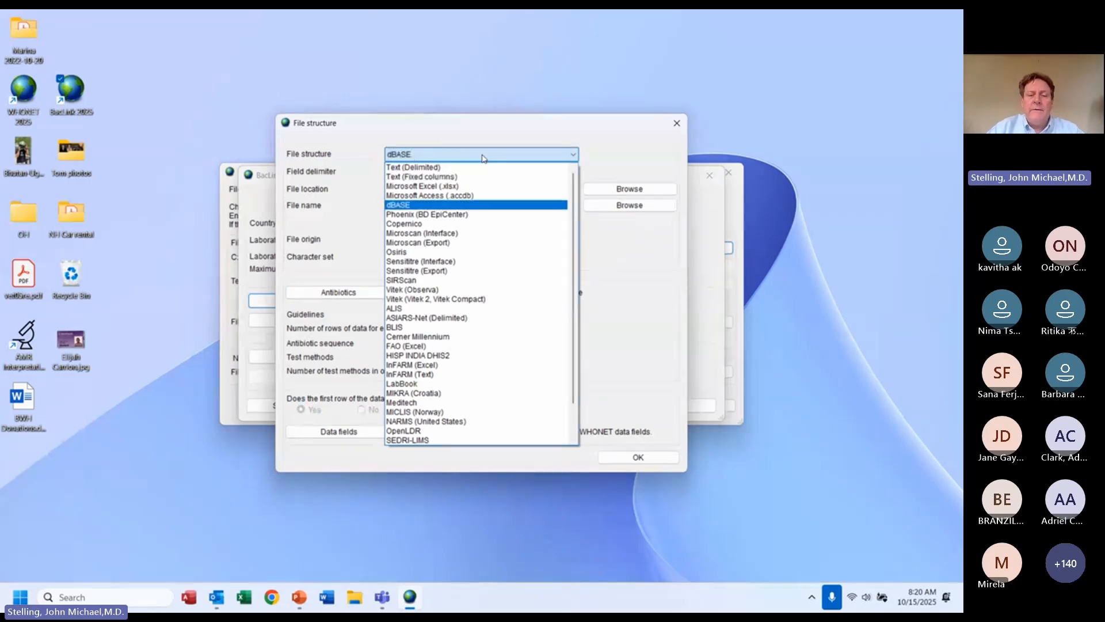
{"action": "key", "text": "Down"}
{"action": "key", "text": "Down"}
{"action": "key", "text": "Down"}
{"action": "key", "text": "Down"}
{"action": "key", "text": "Down"}
{"action": "key", "text": "Down"}
{"action": "key", "text": "Down"}
{"action": "key", "text": "Down"}
{"action": "key", "text": "Down"}
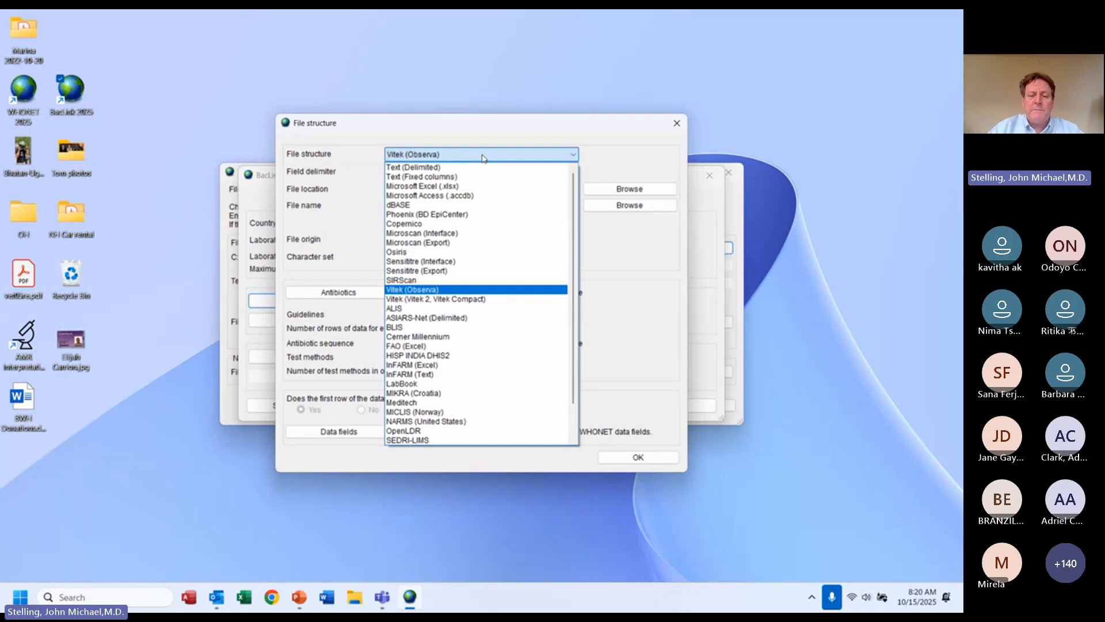
{"action": "key", "text": "Down"}
{"action": "key", "text": "Down"}
- Review the laboratory information system formats from ALIS through BLIS, FAO, InFARM, LabBook and MICLIS to NARMS (United States)
{"action": "key", "text": "Down"}
{"action": "key", "text": "Down"}
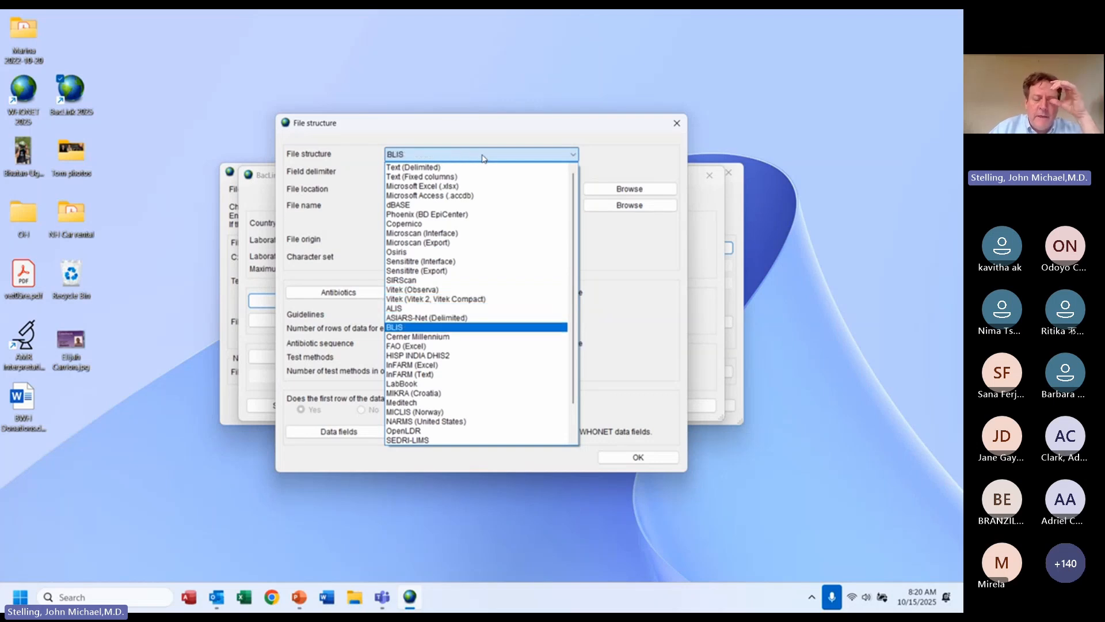
{"action": "key", "text": "Up"}
{"action": "key", "text": "Up"}
{"action": "key", "text": "Down"}
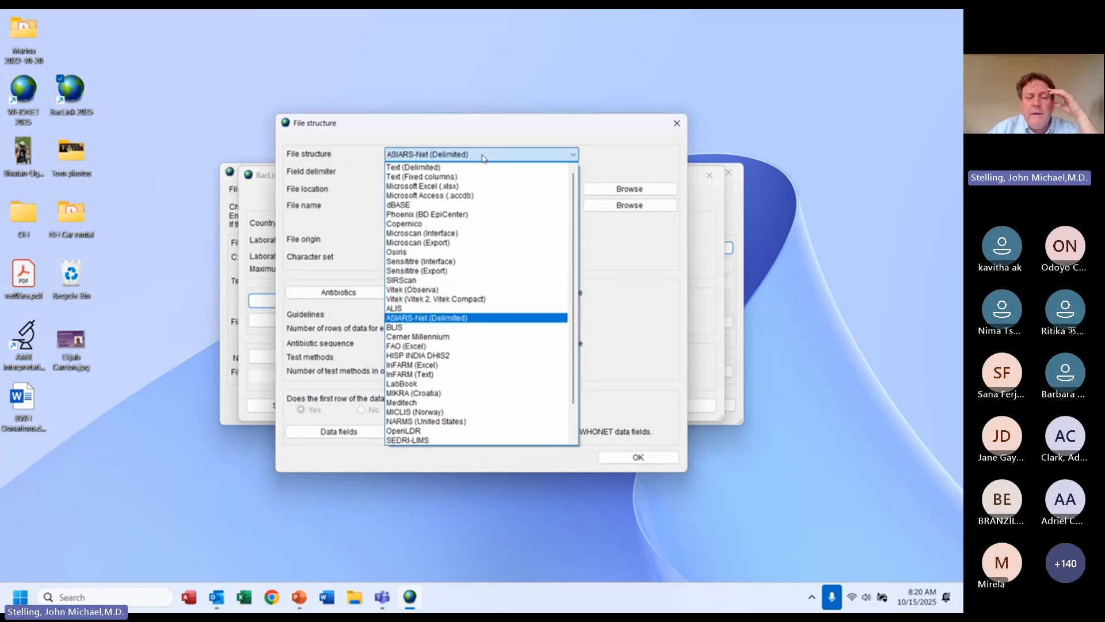
{"action": "key", "text": "Down"}
{"action": "key", "text": "Up"}
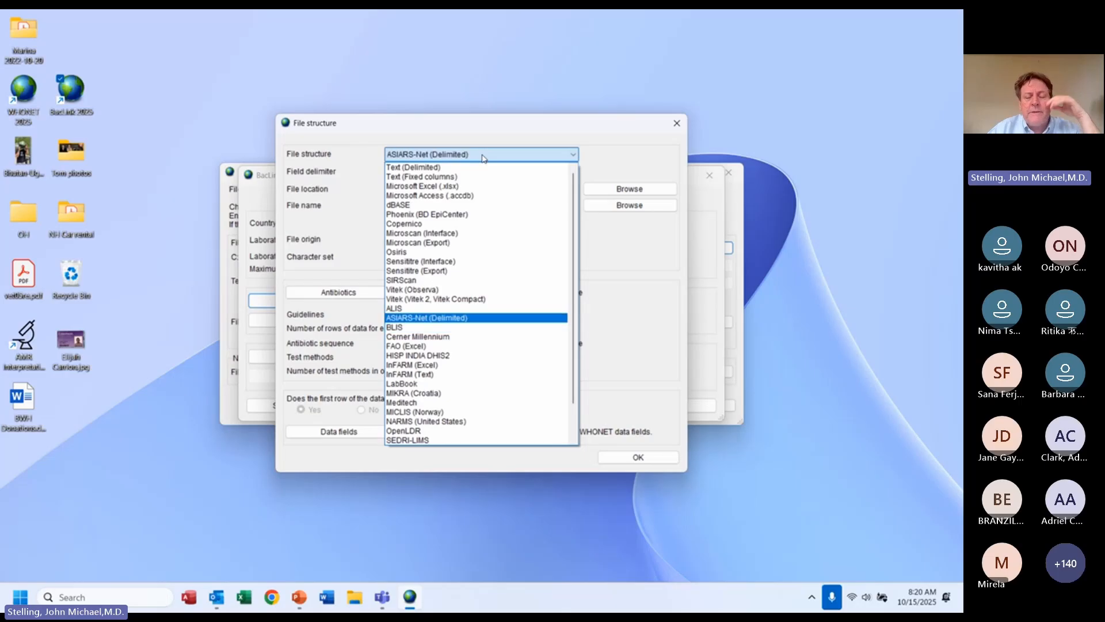
{"action": "key", "text": "Down"}
{"action": "key", "text": "Down"}
{"action": "key", "text": "Down"}
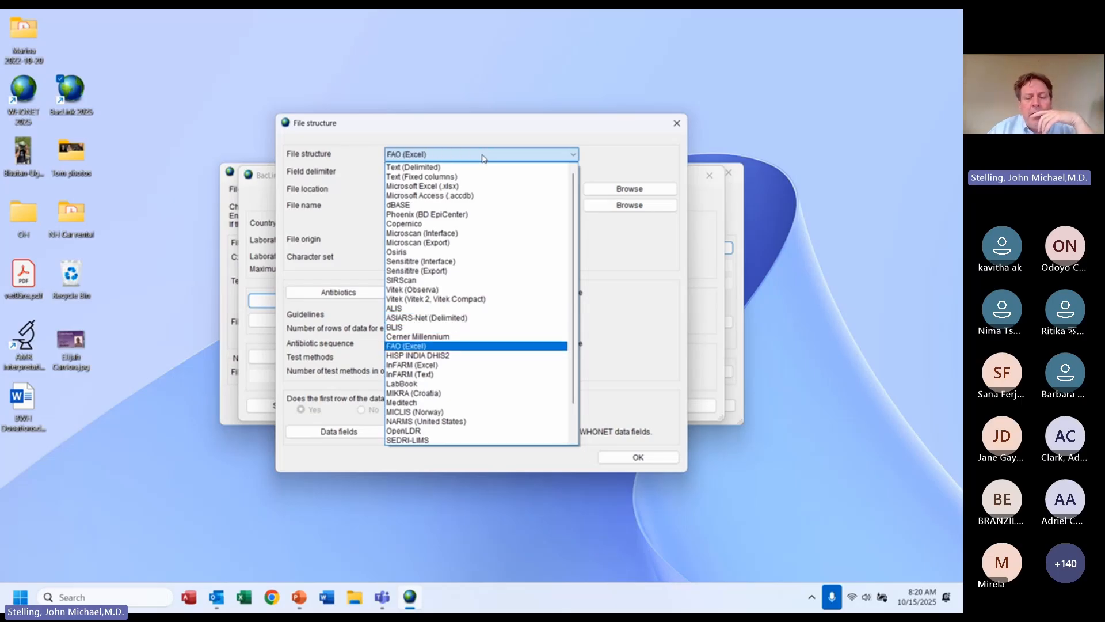
{"action": "key", "text": "Down"}
{"action": "key", "text": "Down"}
{"action": "key", "text": "Down"}
{"action": "key", "text": "Down"}
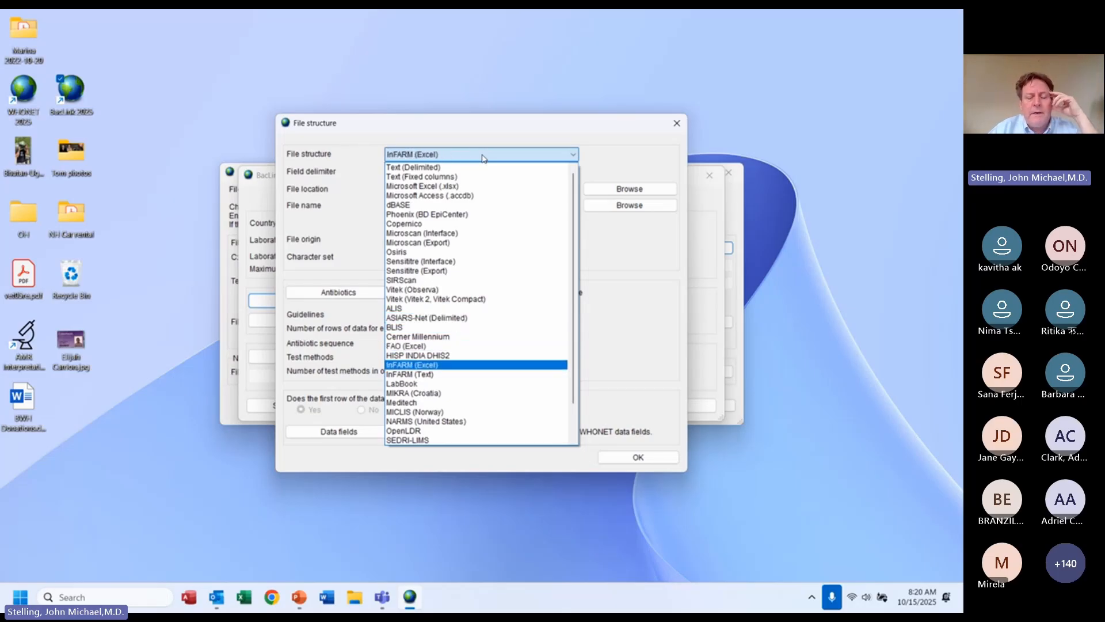
{"action": "key", "text": "Down"}
{"action": "key", "text": "Down"}
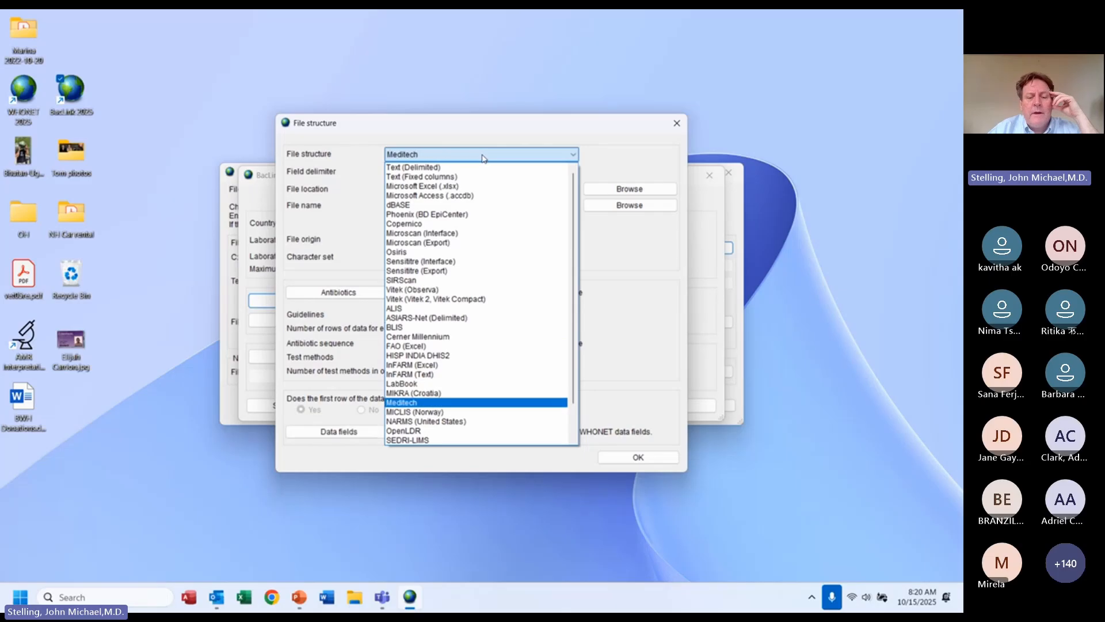
{"action": "key", "text": "Up"}
{"action": "key", "text": "Up"}
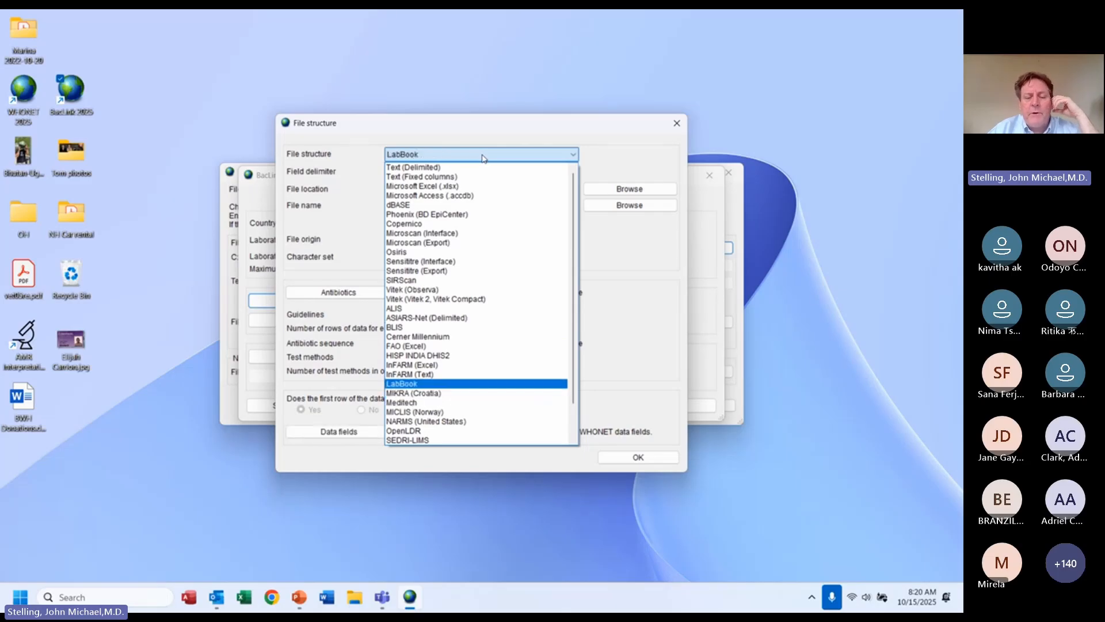
{"action": "key", "text": "Down"}
{"action": "key", "text": "Down"}
{"action": "key", "text": "Down"}
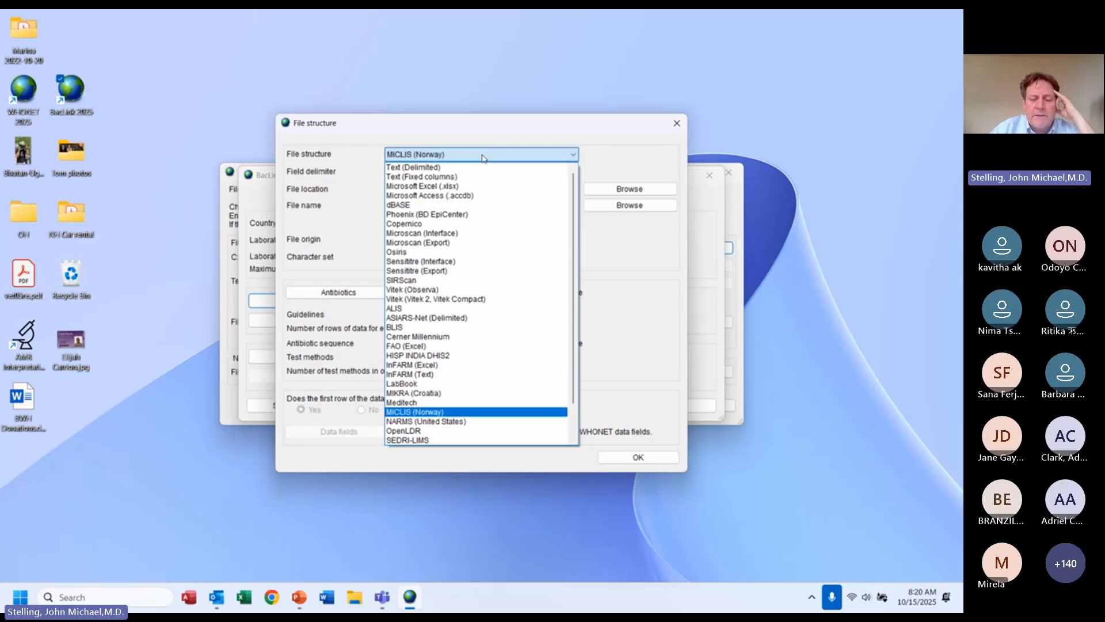
{"action": "key", "text": "Down"}
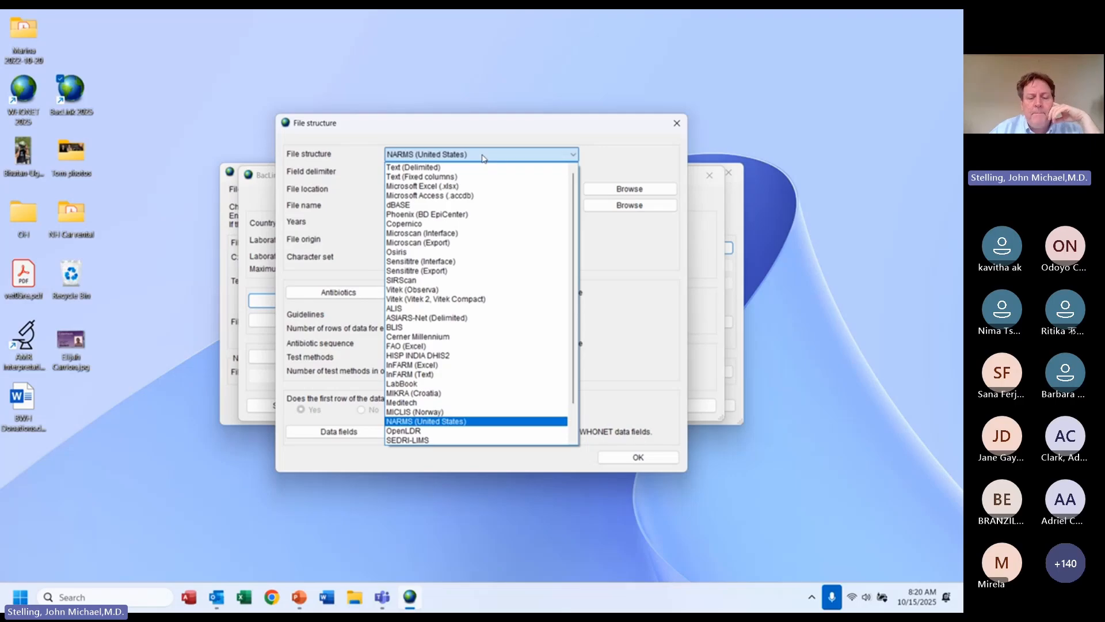
- Examine the remaining file structure formats, including OpenLDR, SEDRI-LIMS, SENAITE, SILAB and SunQuest
{"action": "key", "text": "Down"}
{"action": "key", "text": "Down"}
{"action": "key", "text": "Down"}
{"action": "key", "text": "Down"}
{"action": "key", "text": "Down"}
{"action": "key", "text": "Down"}
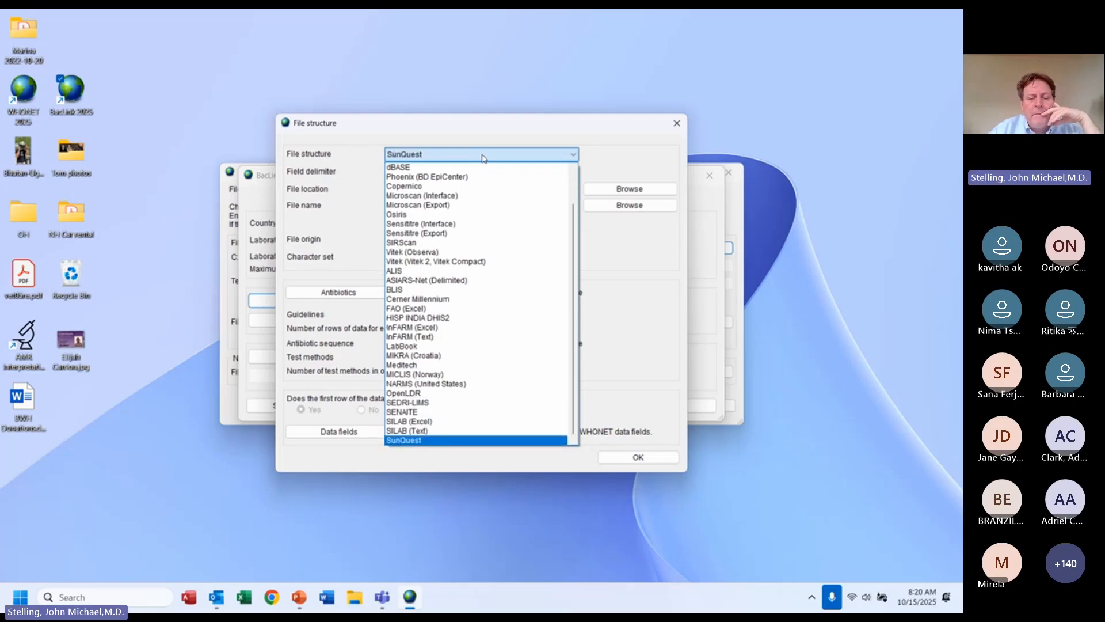
{"action": "key", "text": "Up"}
{"action": "key", "text": "Up"}
{"action": "key", "text": "Up"}
{"action": "key", "text": "Up"}
{"action": "key", "text": "Up"}
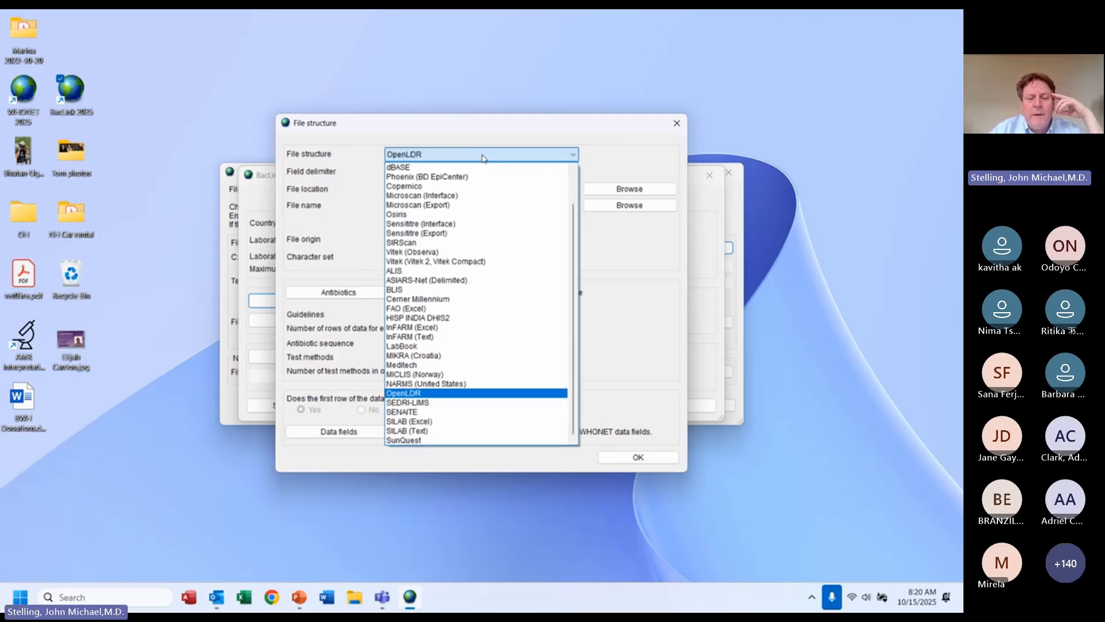
{"action": "key", "text": "Up"}
{"action": "key", "text": "Down"}
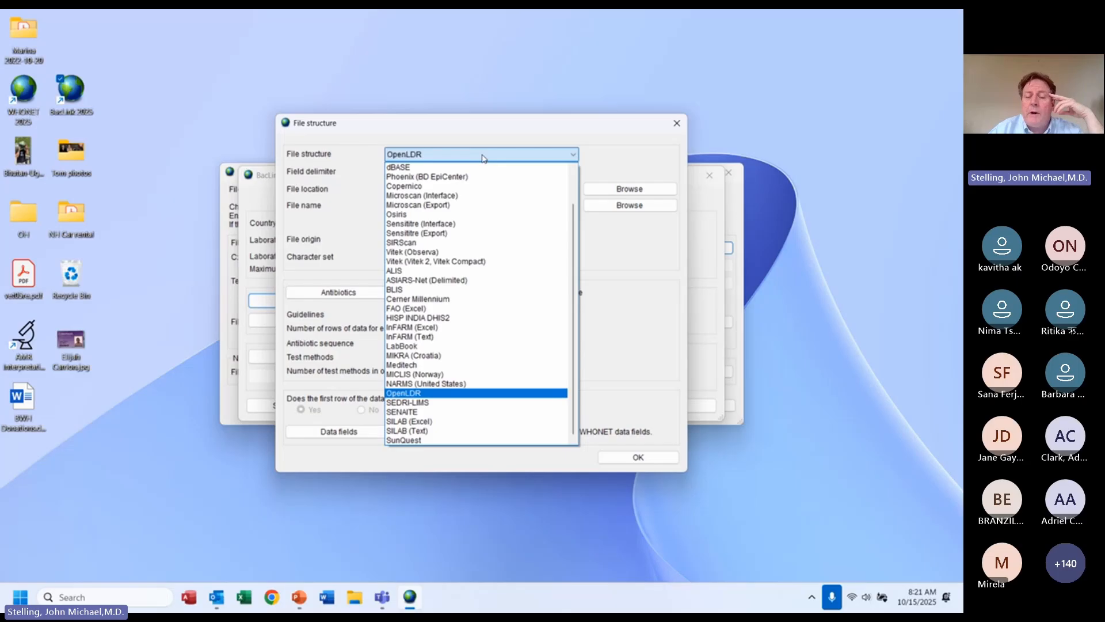
{"action": "key", "text": "Down"}
{"action": "key", "text": "Up"}
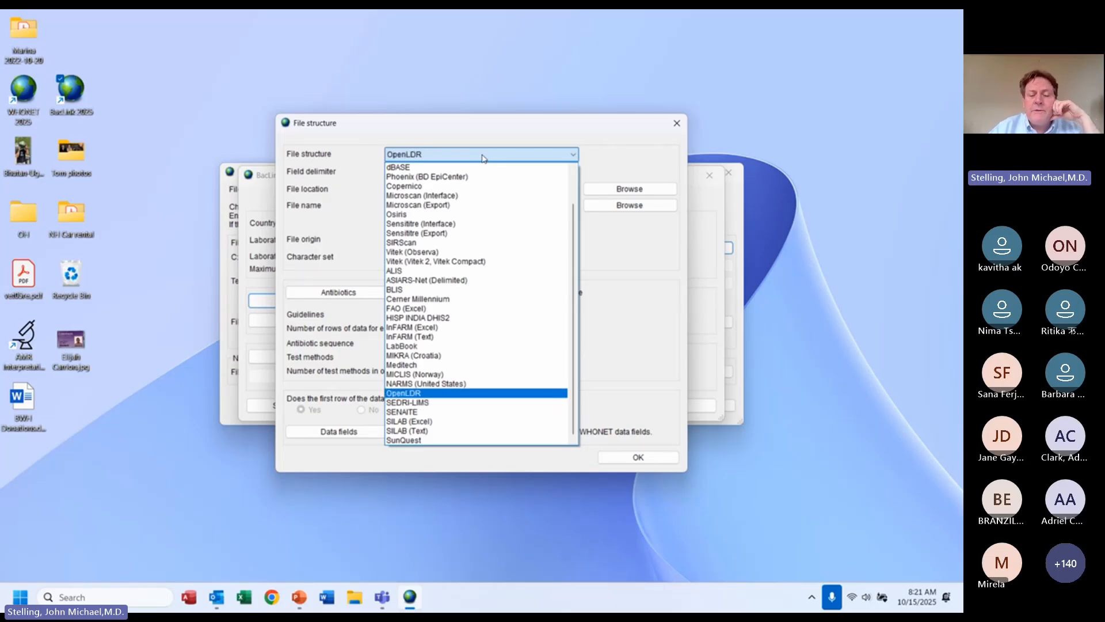
{"action": "key", "text": "Down"}
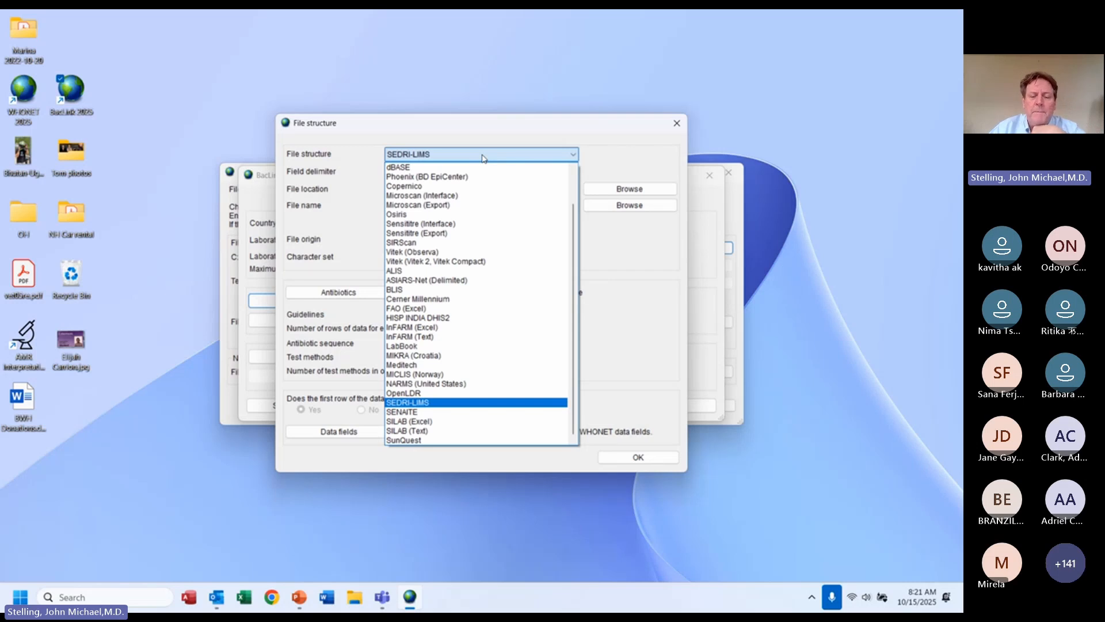
{"action": "key", "text": "Down"}
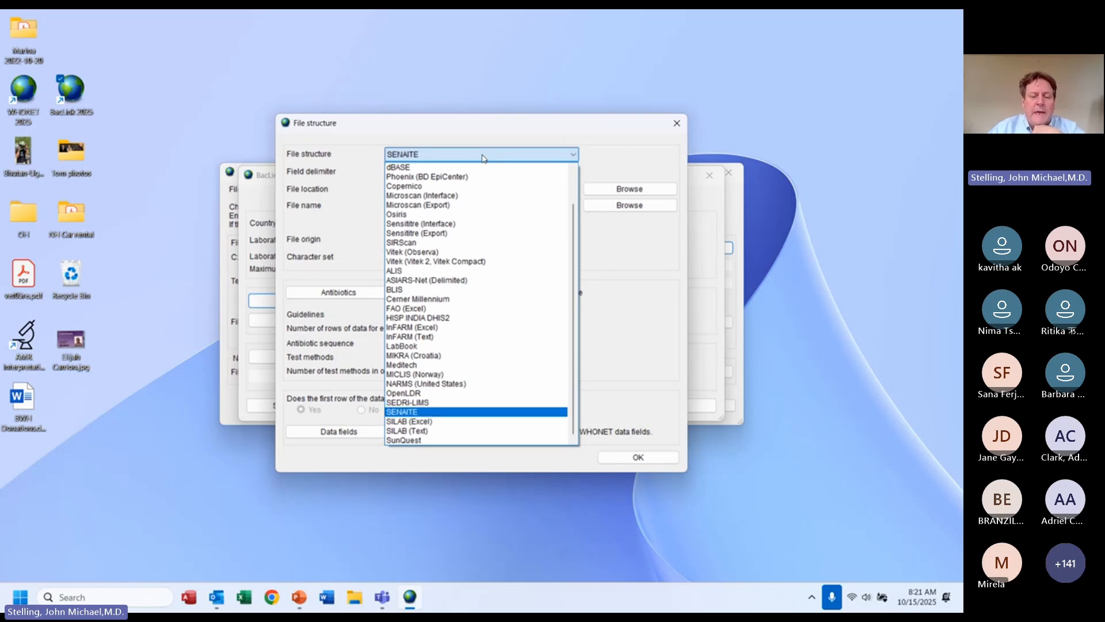
{"action": "key", "text": "Down"}
{"action": "key", "text": "Down"}
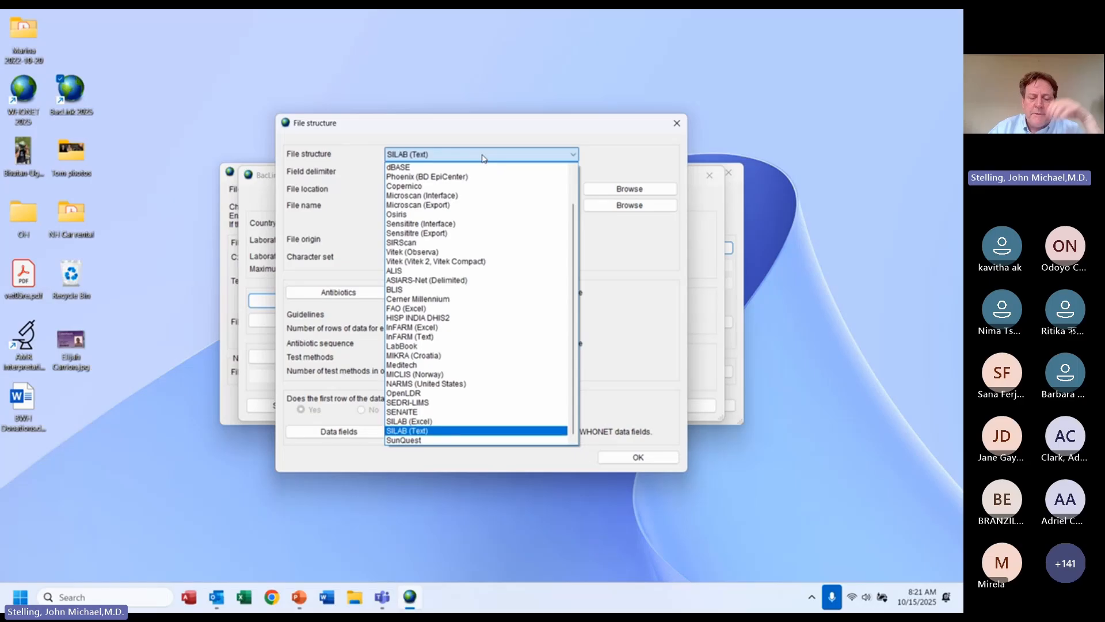
{"action": "key", "text": "Down"}
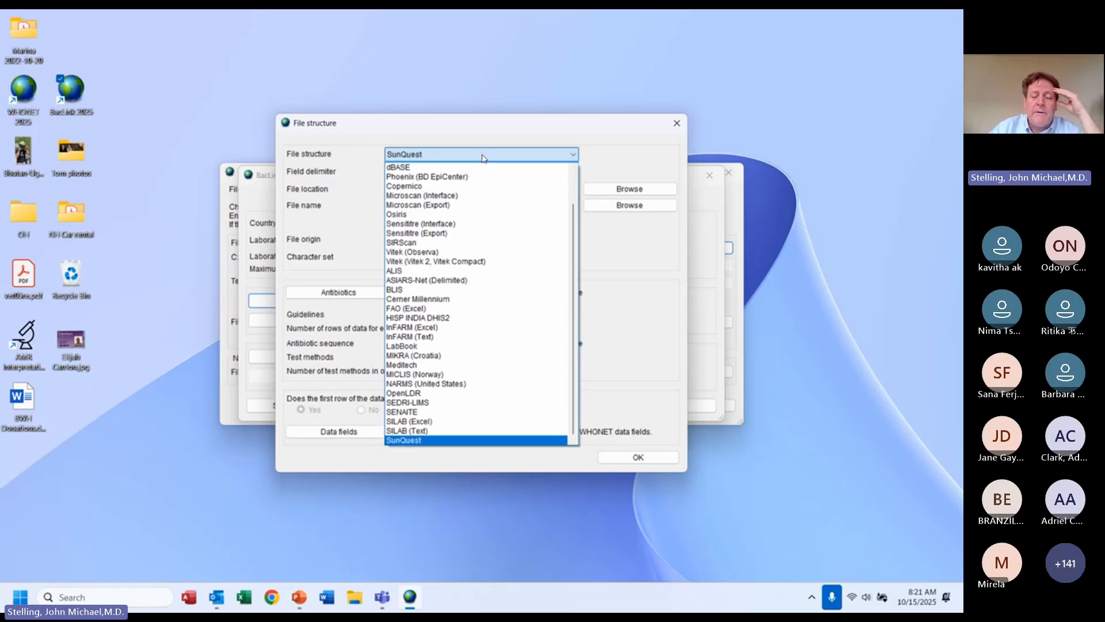
- Go back up the list of file structures to the InFARM (Excel) and InFARM (Text) formats
{"action": "key", "text": "Up"}
{"action": "key", "text": "Up"}
{"action": "key", "text": "Up"}
{"action": "key", "text": "Up"}
{"action": "key", "text": "Up"}
{"action": "key", "text": "Up"}
{"action": "key", "text": "Up"}
{"action": "key", "text": "Up"}
{"action": "key", "text": "Up"}
{"action": "key", "text": "Up"}
{"action": "key", "text": "Up"}
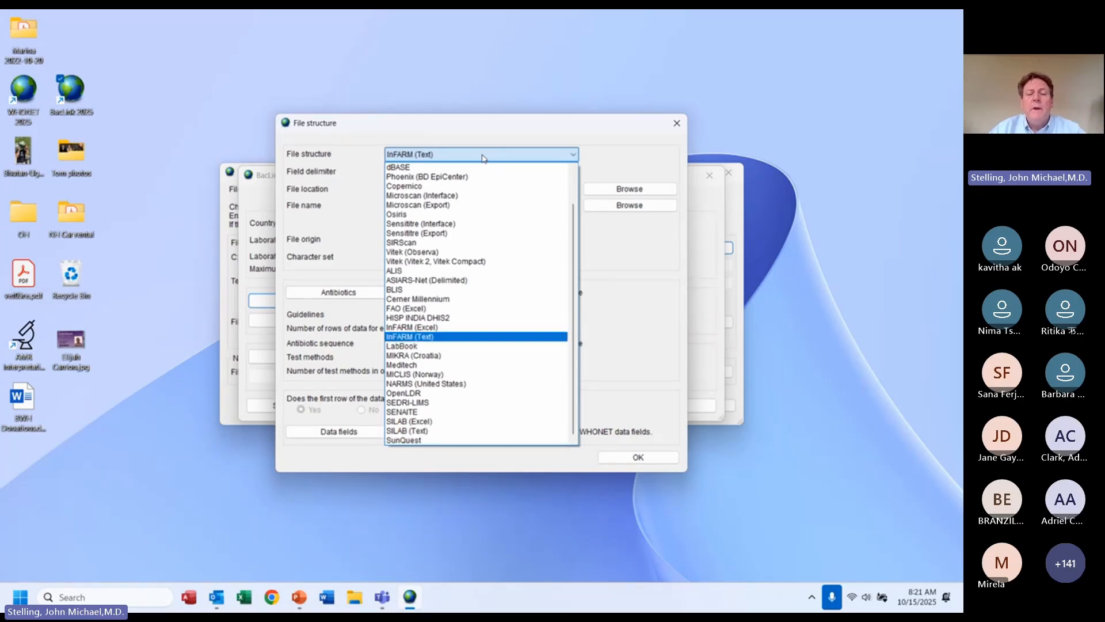
{"action": "key", "text": "Up"}
{"action": "key", "text": "Down"}
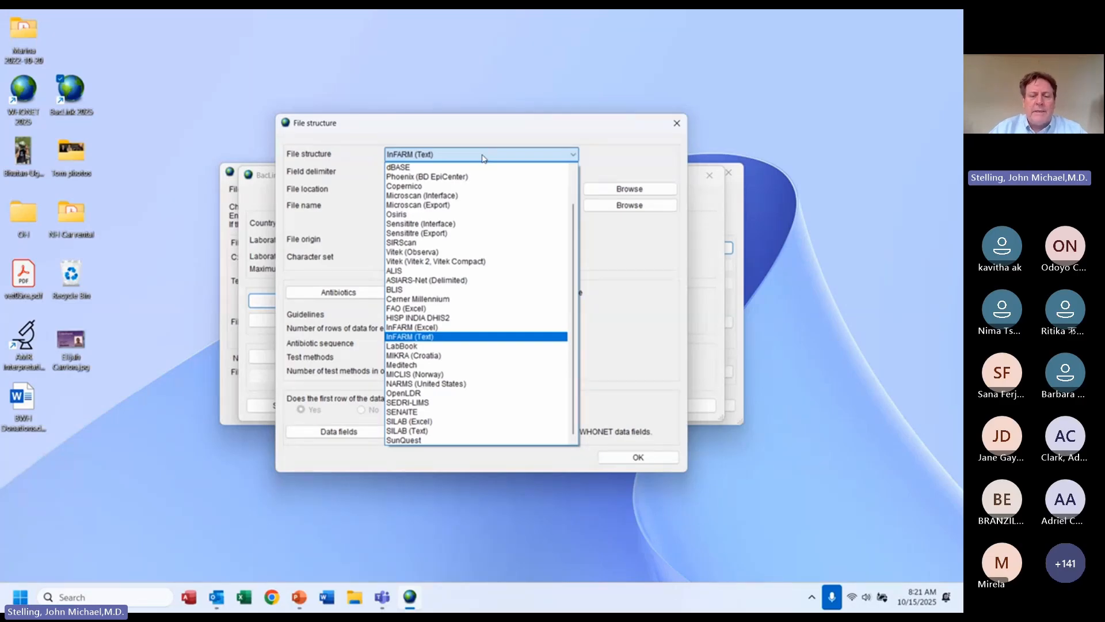
- Set the file structure to Microsoft Excel (.xlsx)
{"action": "key", "text": "Home"}
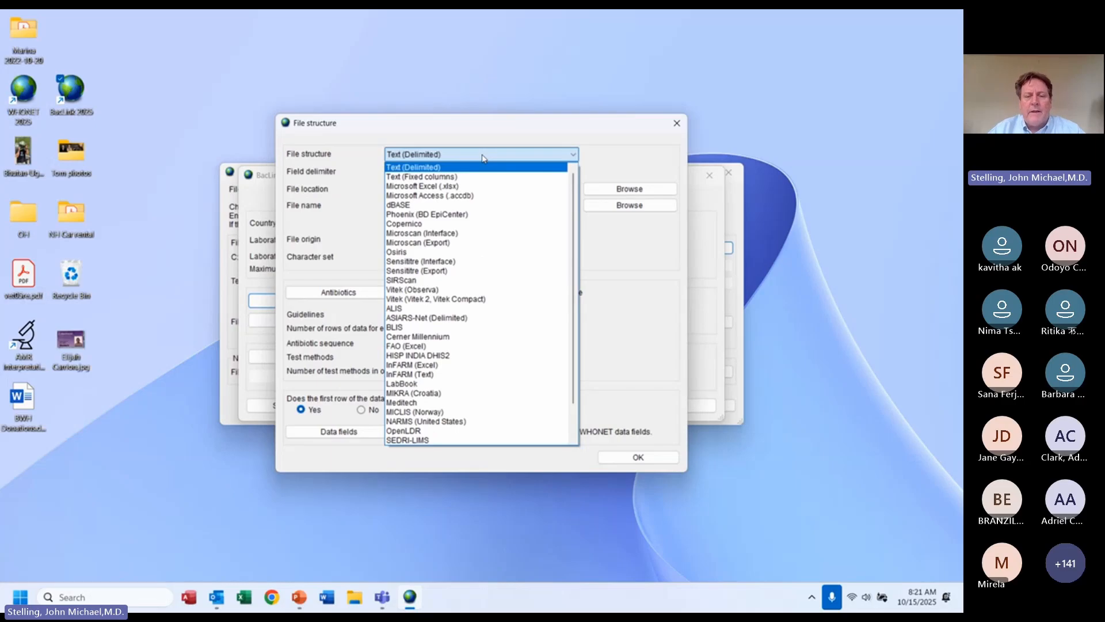
{"action": "key", "text": "Down"}
{"action": "key", "text": "Down"}
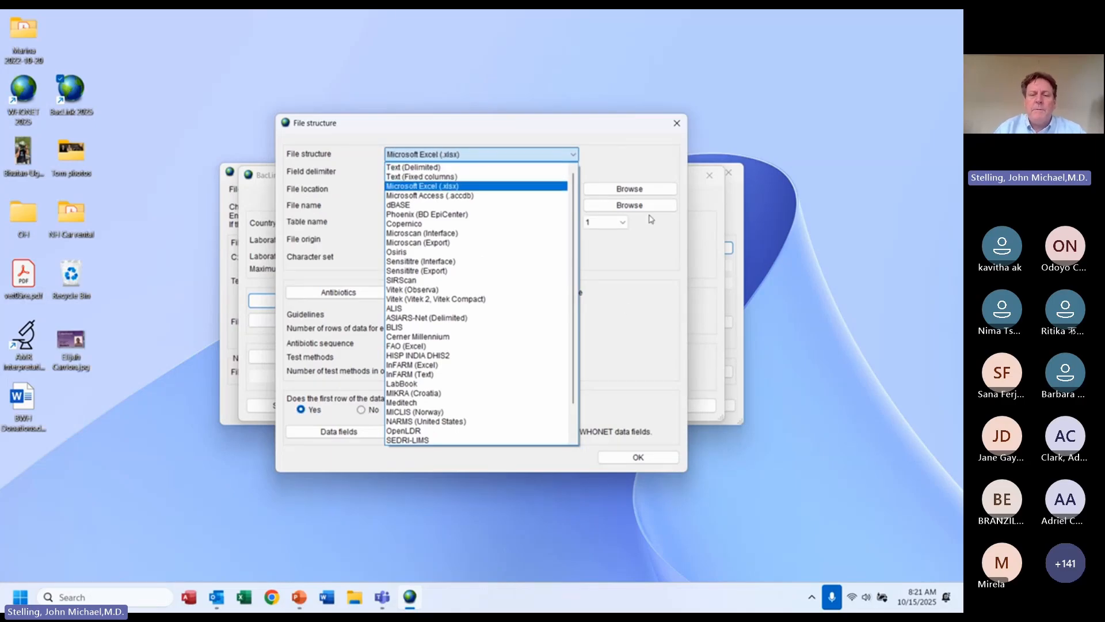
{"action": "left_click", "coordinate": [626, 306]}
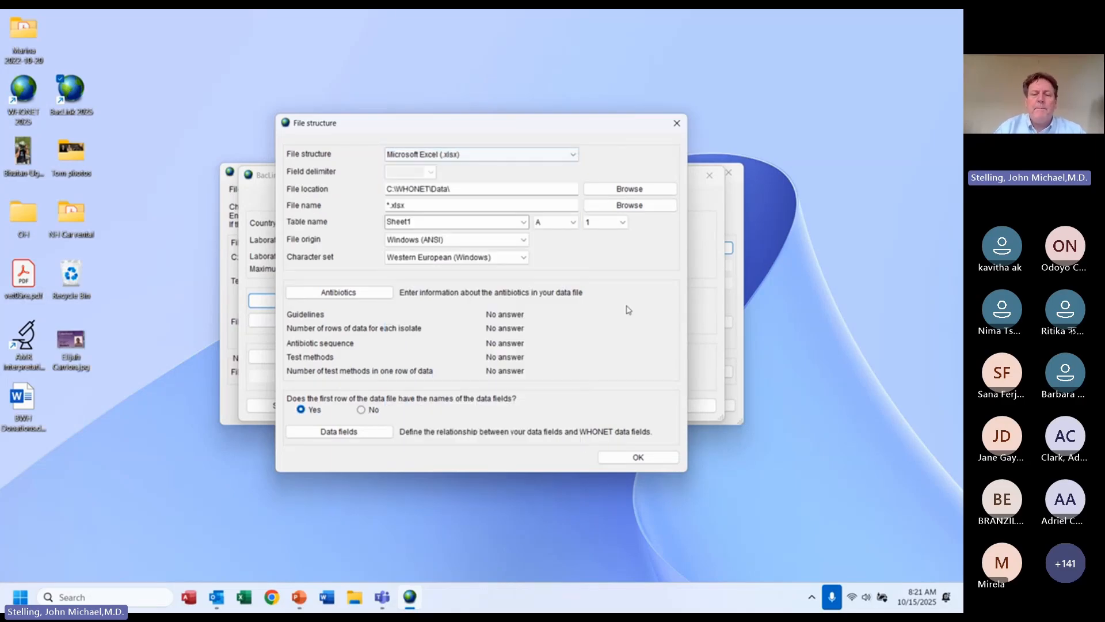
- Set the file structure to Vitek (Vitek 2, Vitek Compact) and open its field delimiter setting
{"action": "left_click", "coordinate": [505, 156]}
{"action": "key", "text": "v"}
{"action": "key", "text": "v"}
{"action": "key", "text": "v"}
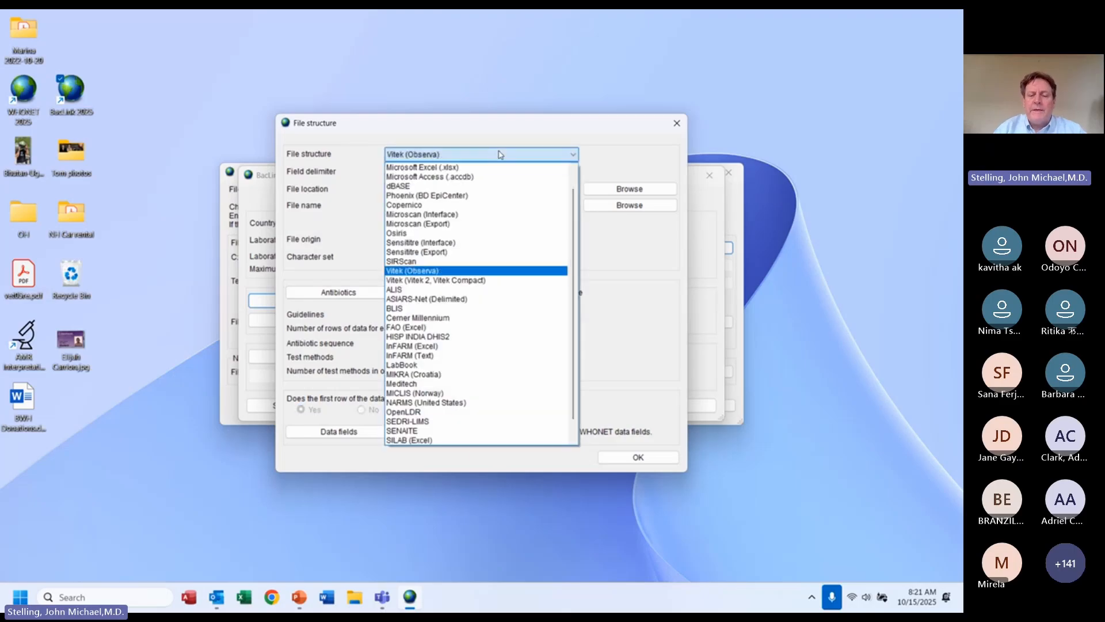
{"action": "key", "text": "v"}
{"action": "key", "text": "Return"}
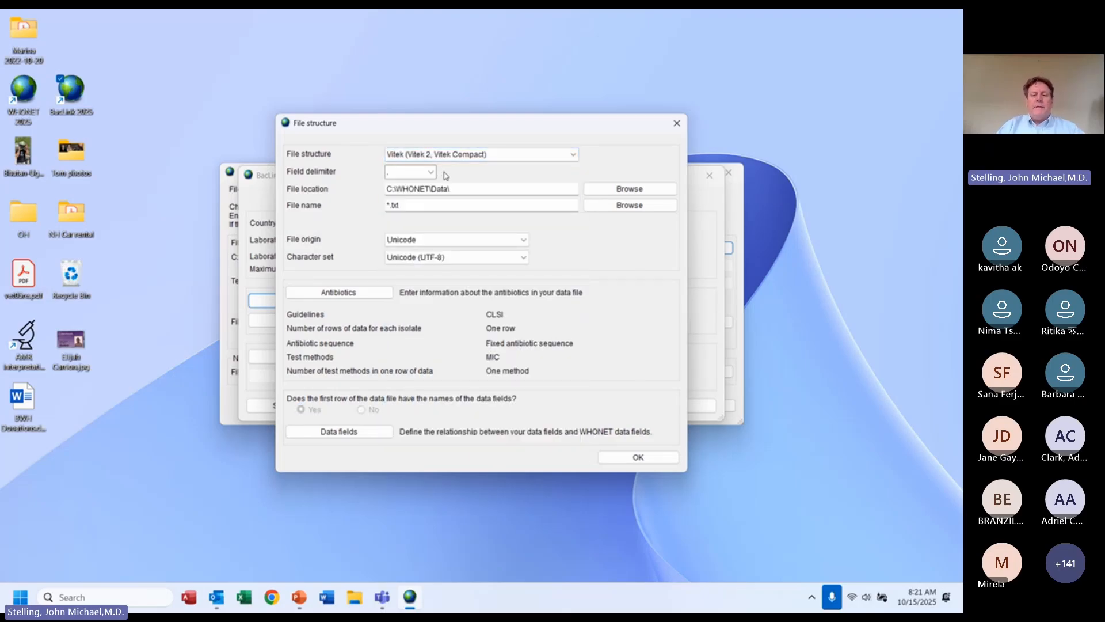
{"action": "left_click", "coordinate": [400, 168]}
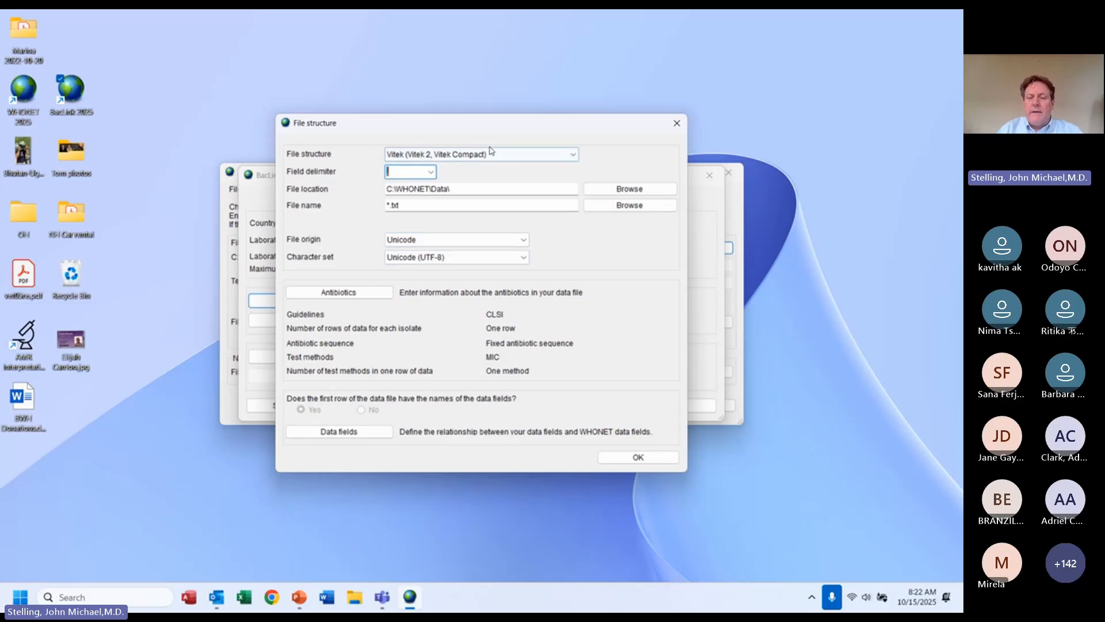
- Set the file structure to Text (Delimited), the first format available
{"action": "left_click", "coordinate": [465, 154]}
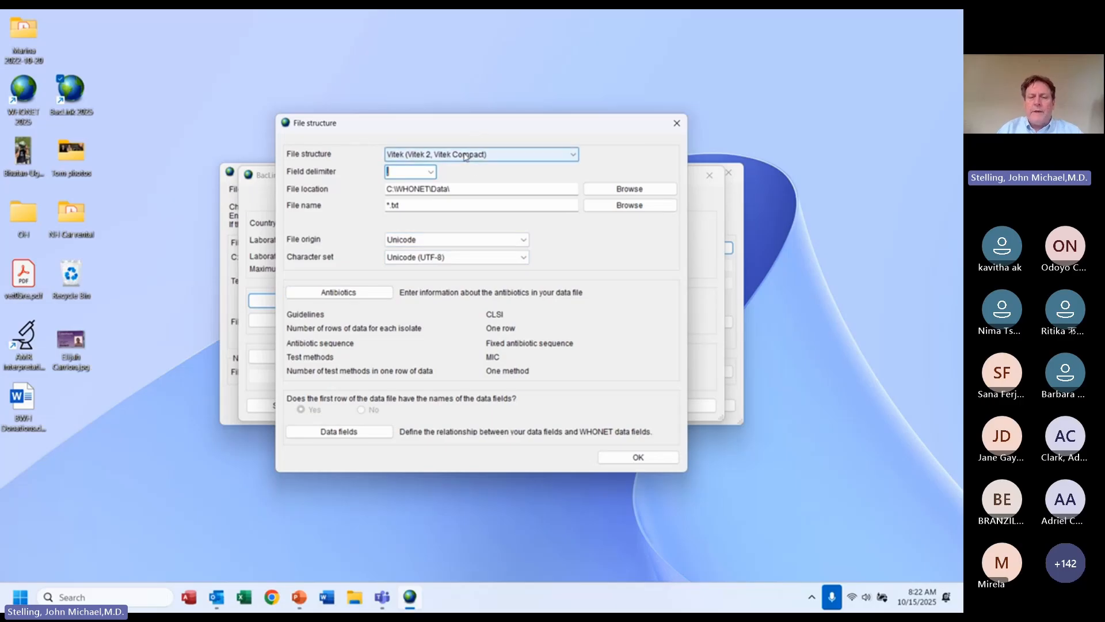
{"action": "key", "text": "Up"}
{"action": "key", "text": "Up"}
{"action": "key", "text": "Up"}
{"action": "key", "text": "Up"}
{"action": "key", "text": "Up"}
{"action": "key", "text": "Up"}
{"action": "key", "text": "Up"}
{"action": "key", "text": "Up"}
{"action": "key", "text": "Up"}
{"action": "key", "text": "Up"}
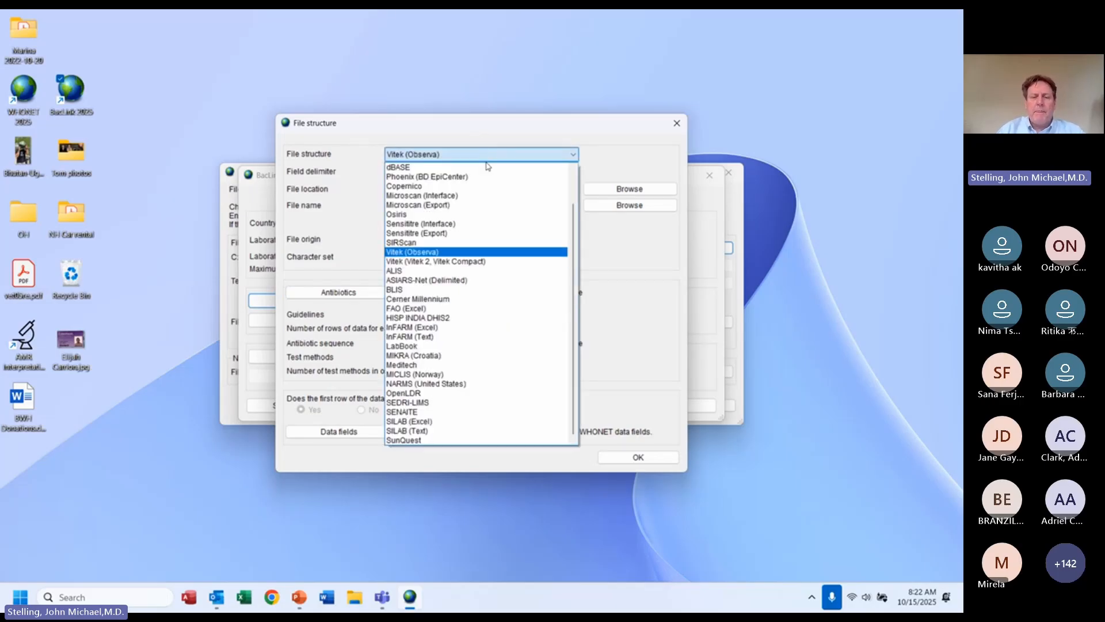
{"action": "key", "text": "Up"}
{"action": "key", "text": "Up"}
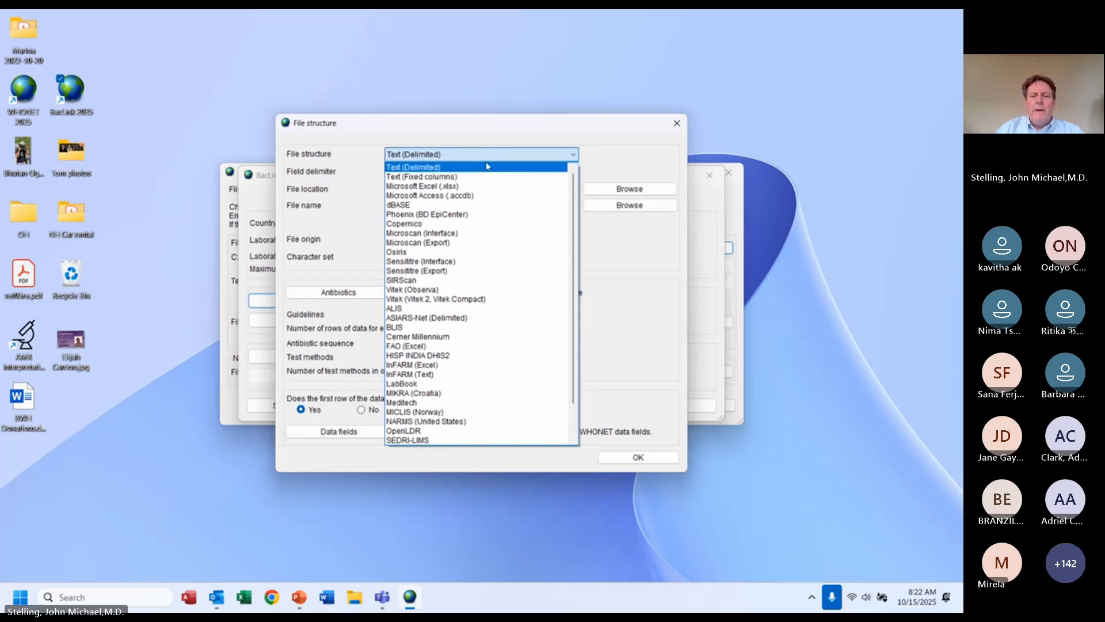
{"action": "key", "text": "Return"}
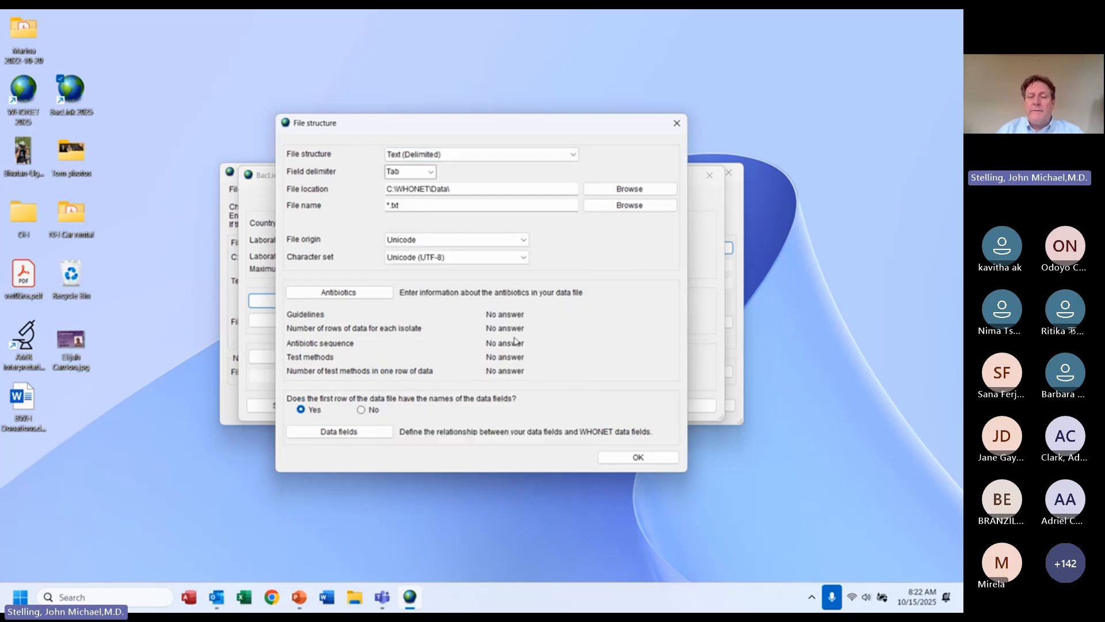
- Switch the file structure to Microsoft Access (.accdb), passing through the Microsoft Excel (.xlsx) settings for comparison
{"action": "key", "text": "Down"}
{"action": "key", "text": "Down"}
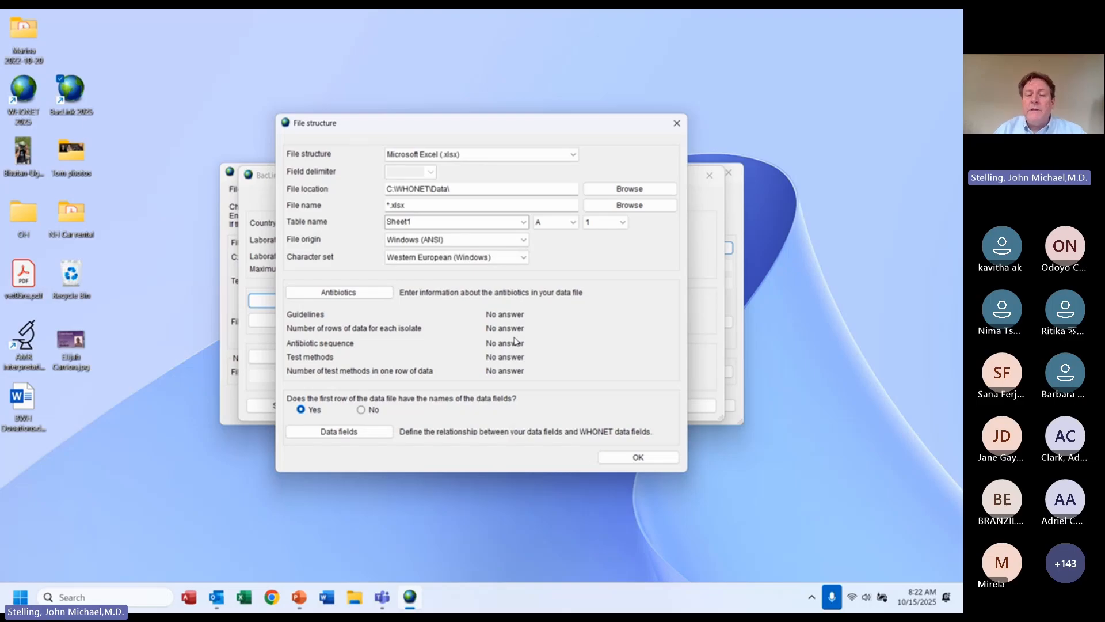
{"action": "key", "text": "Down"}
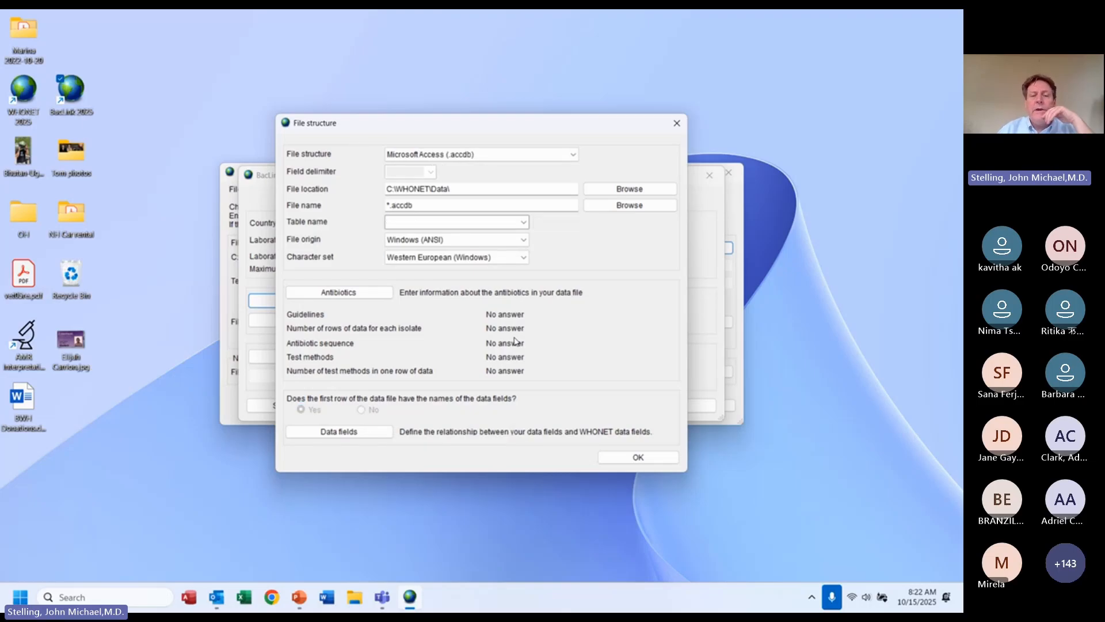
- Step through the instrument file structures up to Vitek (Vitek 2, Vitek Compact), comparing the default settings of each format
{"action": "key", "text": "Down"}
{"action": "key", "text": "Down"}
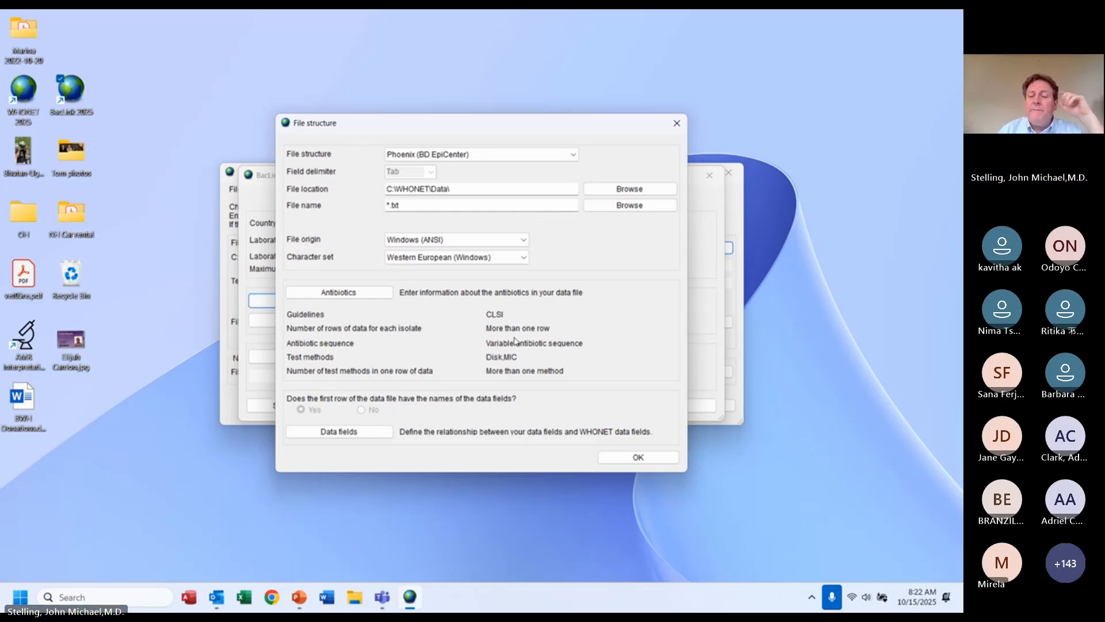
{"action": "key", "text": "Down"}
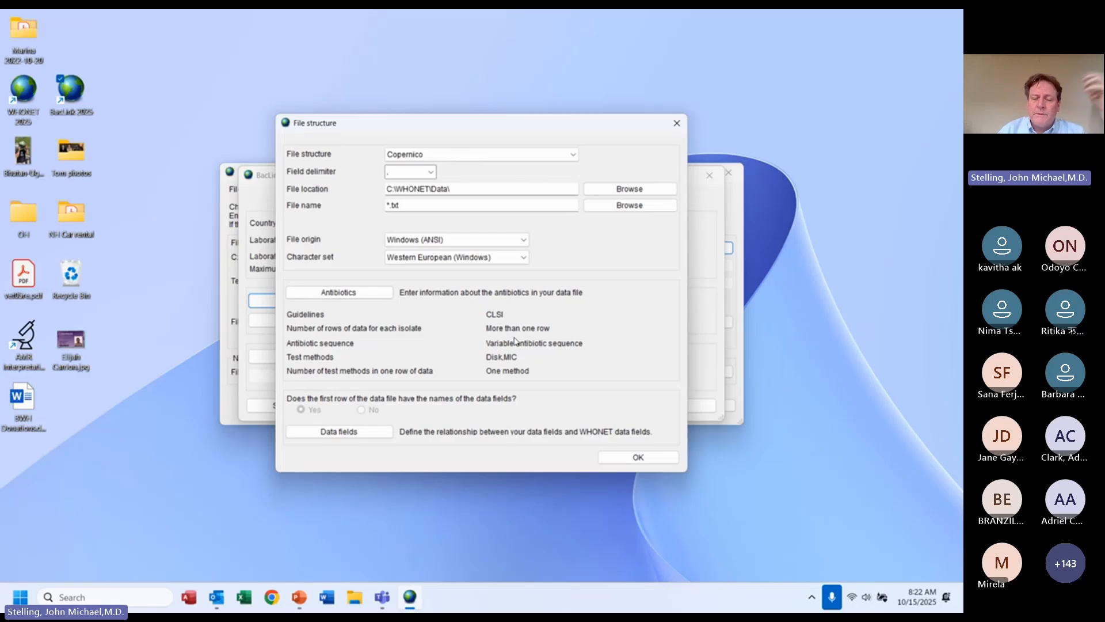
{"action": "key", "text": "Down"}
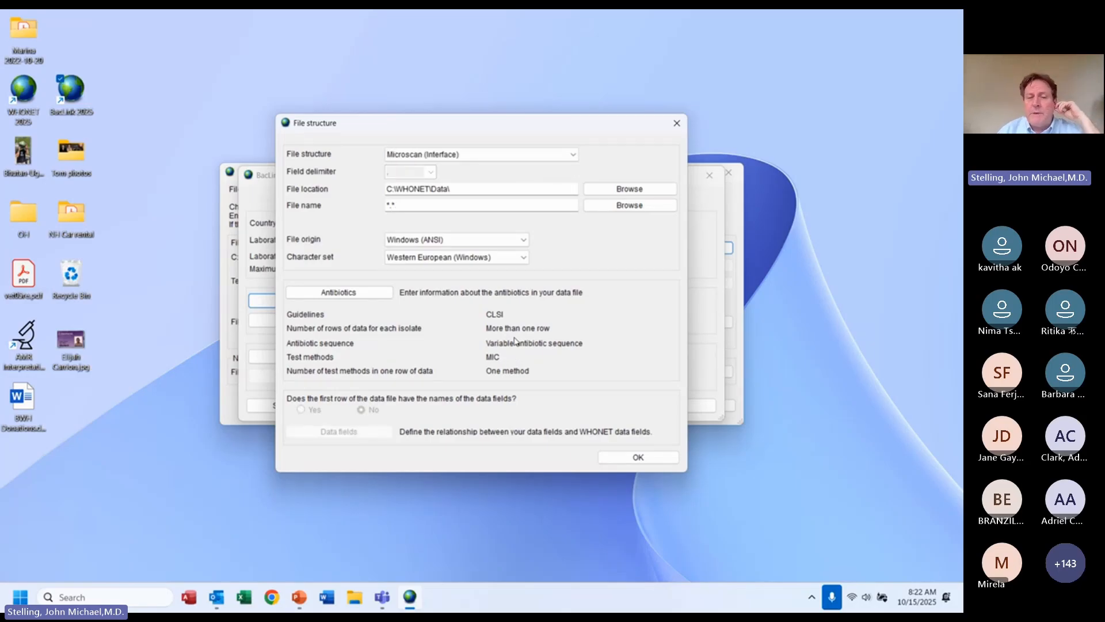
{"action": "key", "text": "Down"}
{"action": "key", "text": "Down"}
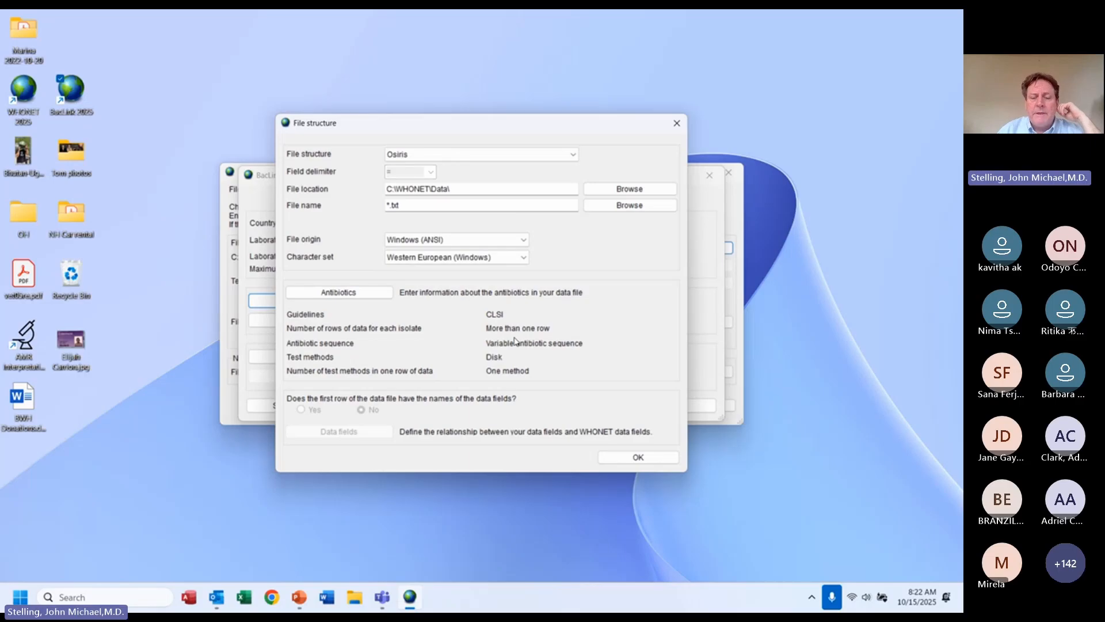
{"action": "key", "text": "Down"}
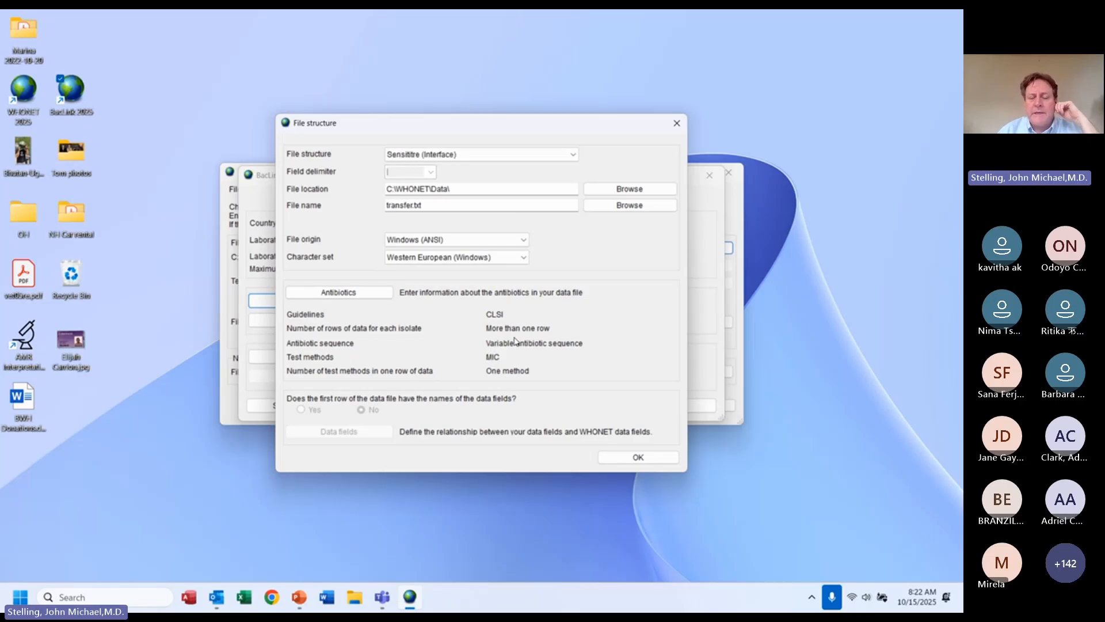
{"action": "key", "text": "Down"}
{"action": "key", "text": "Down"}
{"action": "key", "text": "Down"}
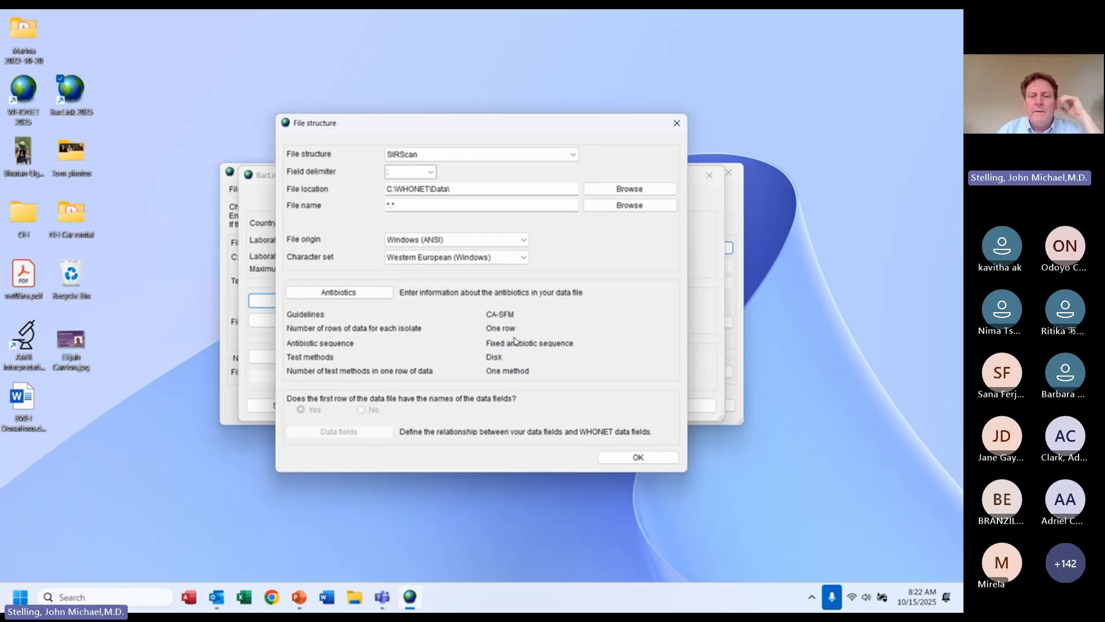
{"action": "key", "text": "Down"}
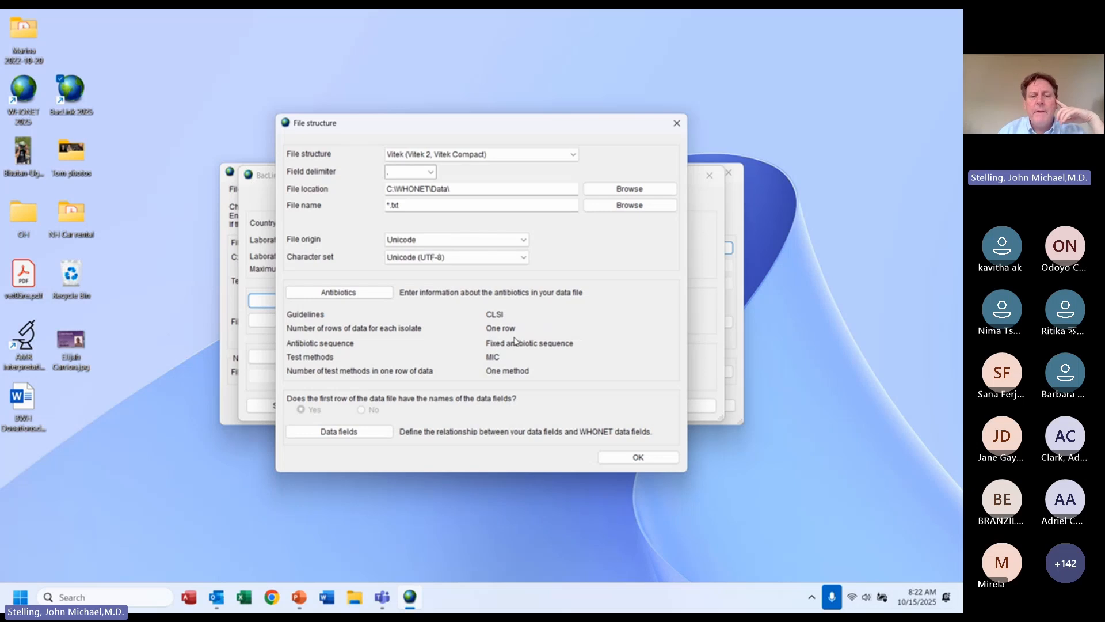
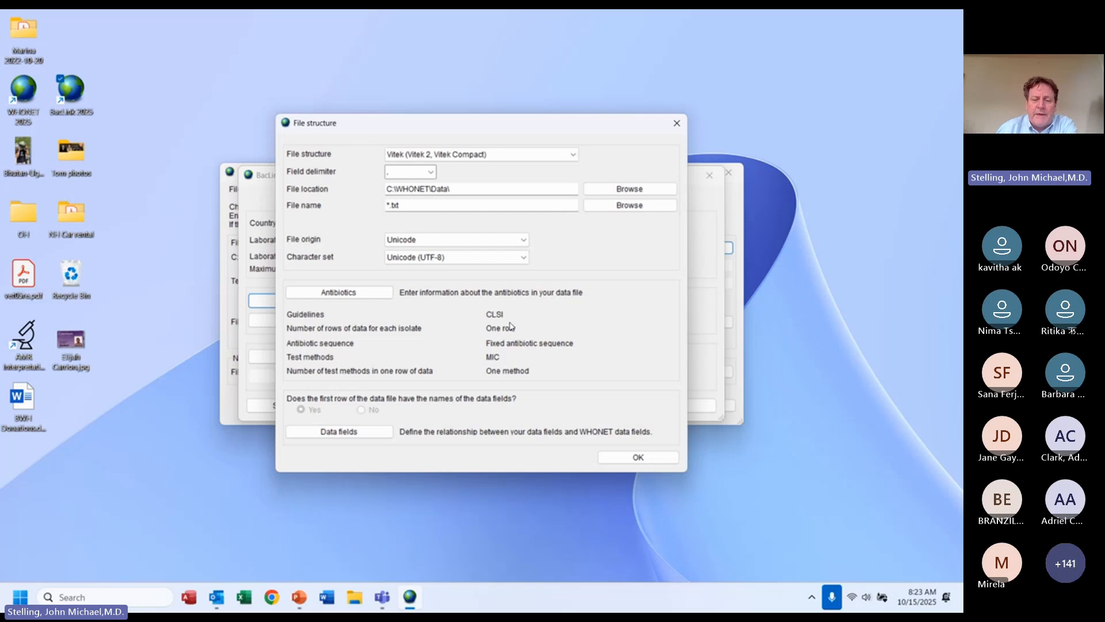
- Review the guideline options from CLSI to Multiple guidelines in the Vitek antibiotics configuration, keeping CLSI
{"action": "left_click", "coordinate": [354, 297]}
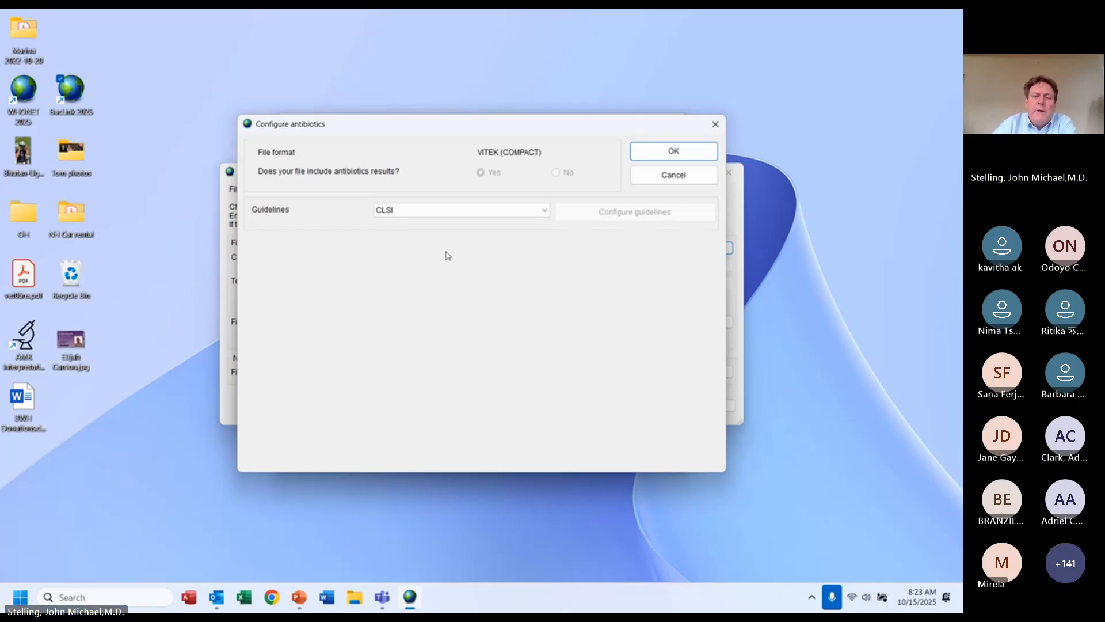
{"action": "left_click", "coordinate": [471, 215]}
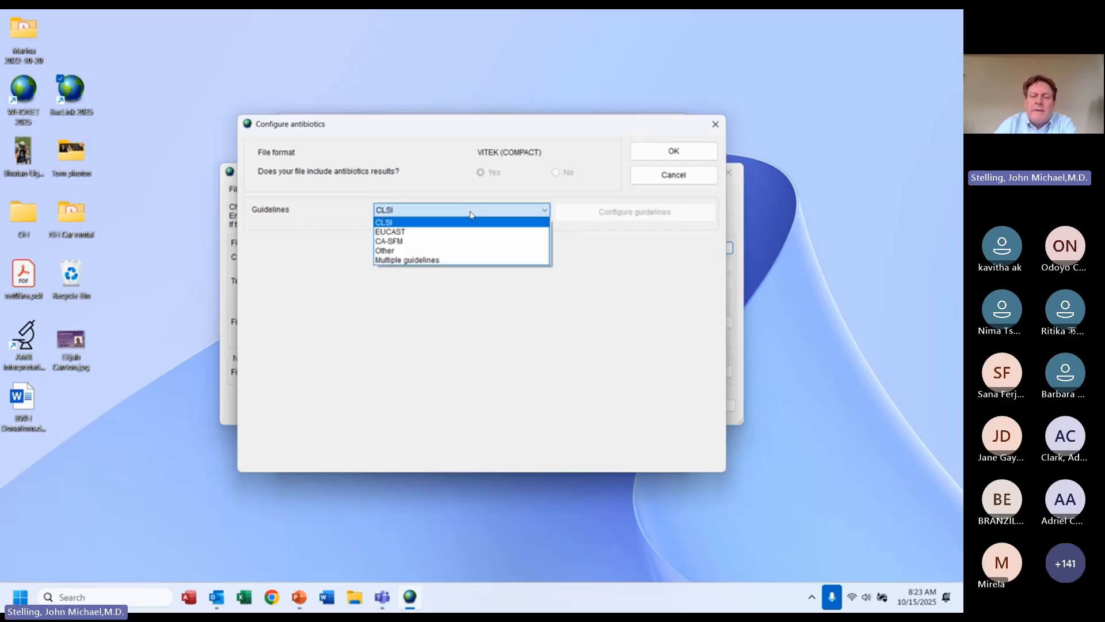
{"action": "key", "text": "Down"}
{"action": "key", "text": "Down"}
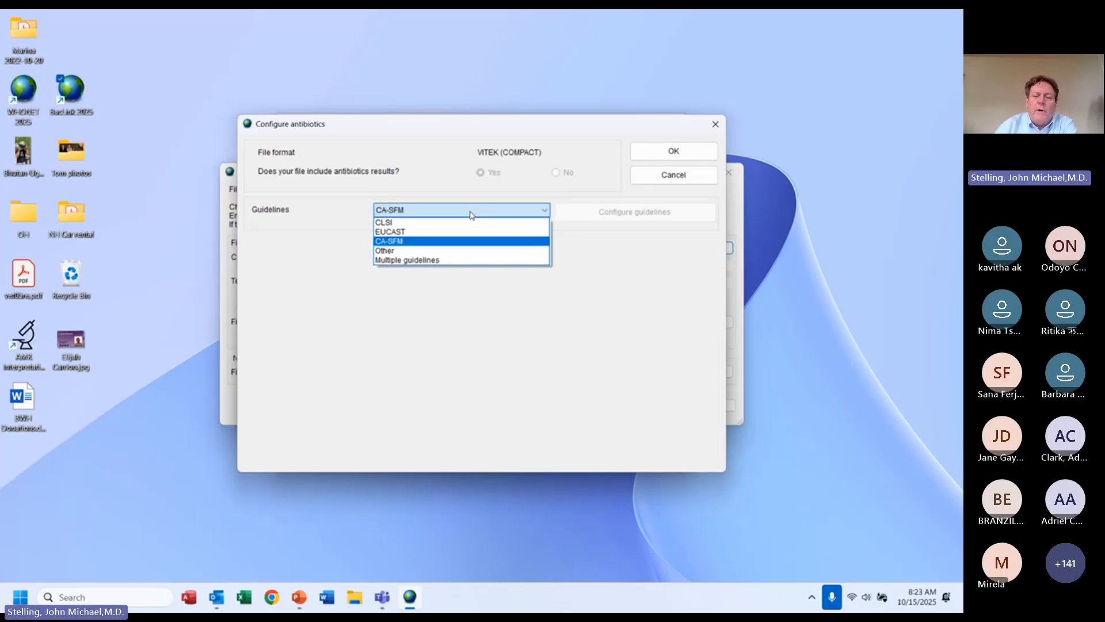
{"action": "key", "text": "Down"}
{"action": "key", "text": "Down"}
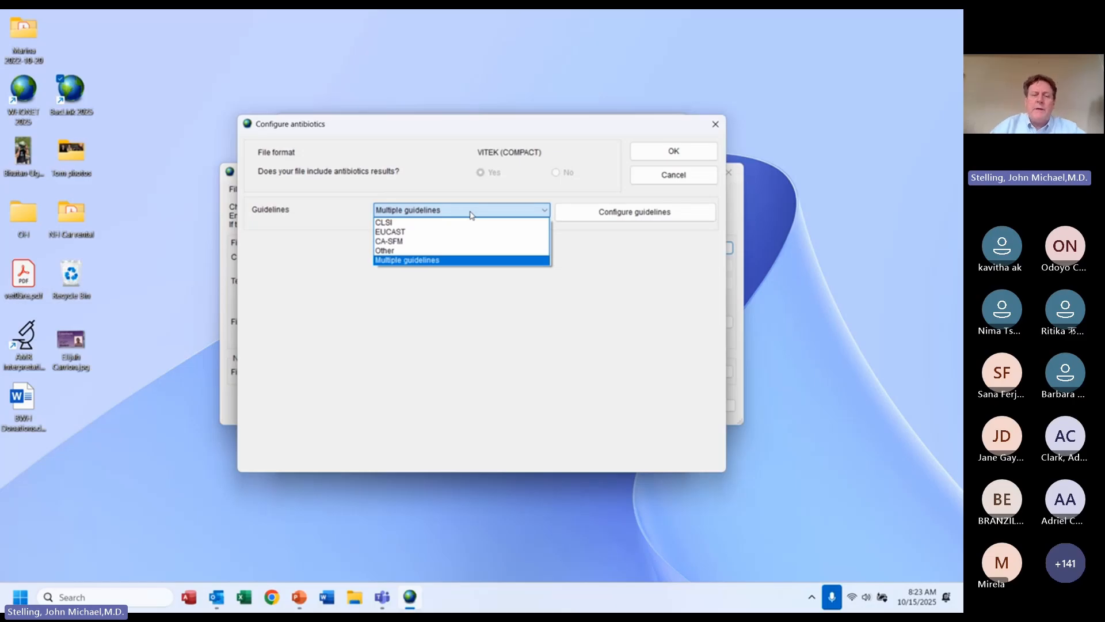
{"action": "key", "text": "Up"}
{"action": "key", "text": "Up"}
{"action": "key", "text": "Up"}
{"action": "key", "text": "Up"}
{"action": "key", "text": "Return"}
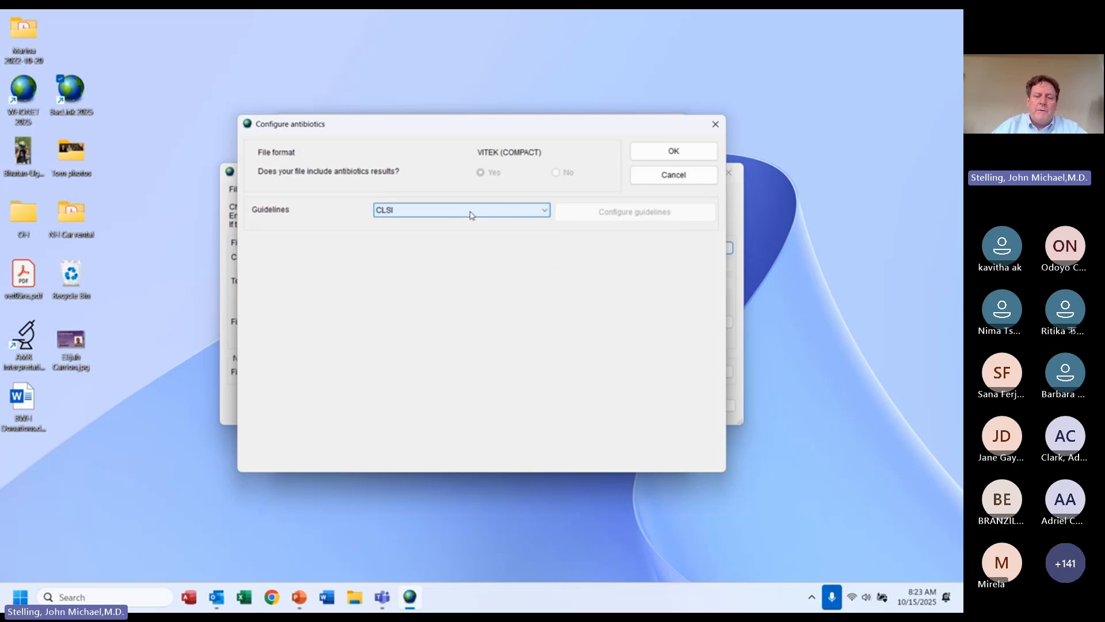
{"action": "left_click", "coordinate": [673, 151]}
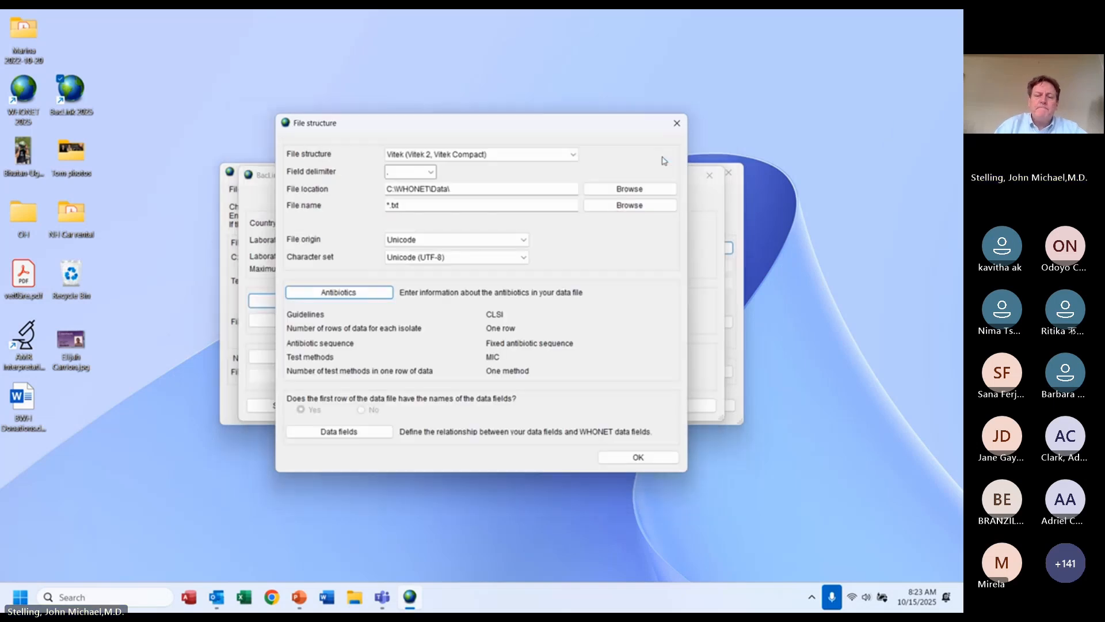
- Examine the predefined data field mappings of the Vitek format, including the specimen date and organism fields
{"action": "left_click", "coordinate": [354, 435]}
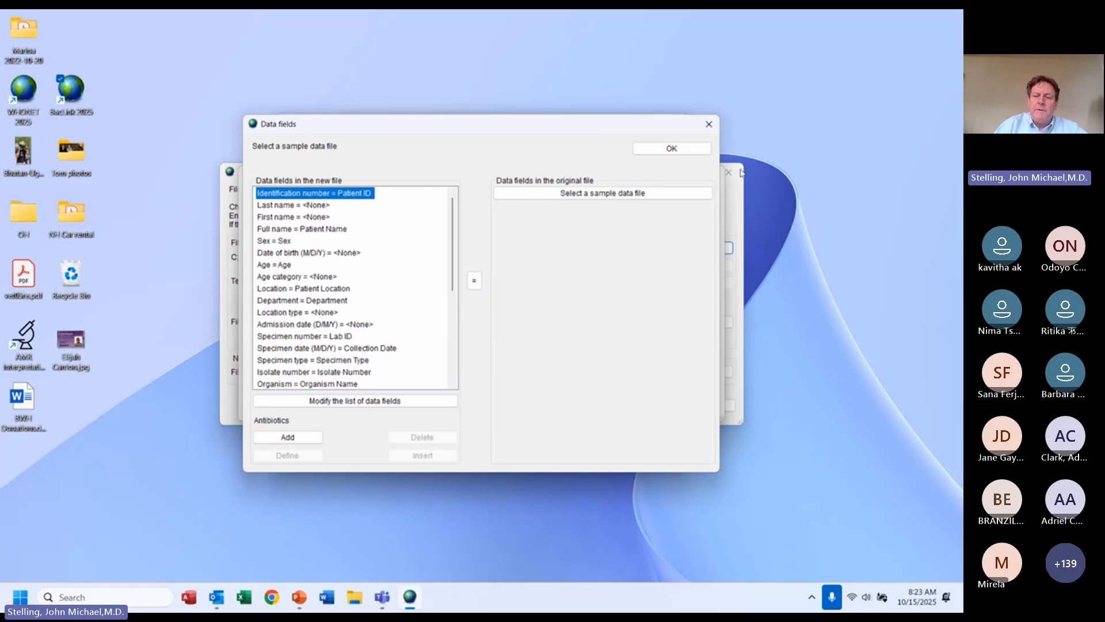
{"action": "left_click", "coordinate": [693, 146]}
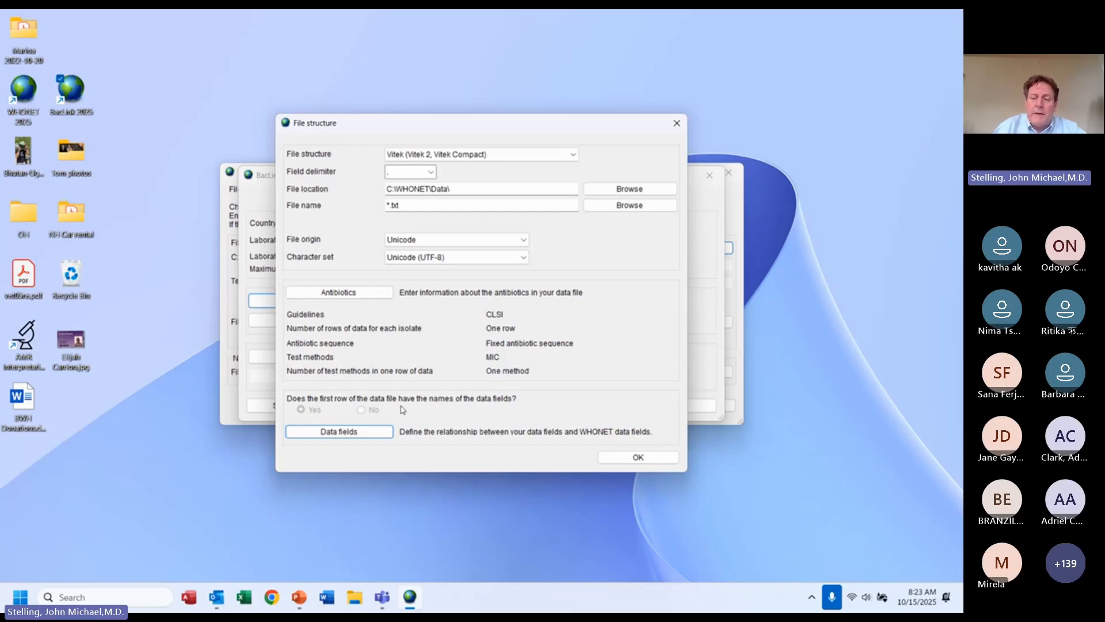
{"action": "left_click", "coordinate": [338, 436]}
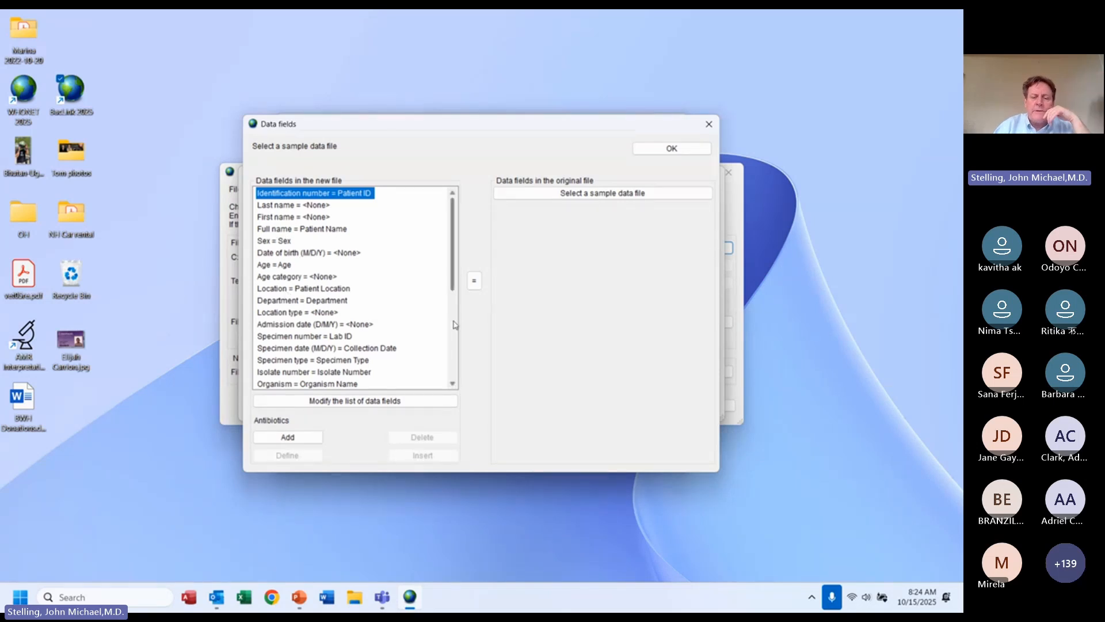
{"action": "left_click", "coordinate": [291, 349]}
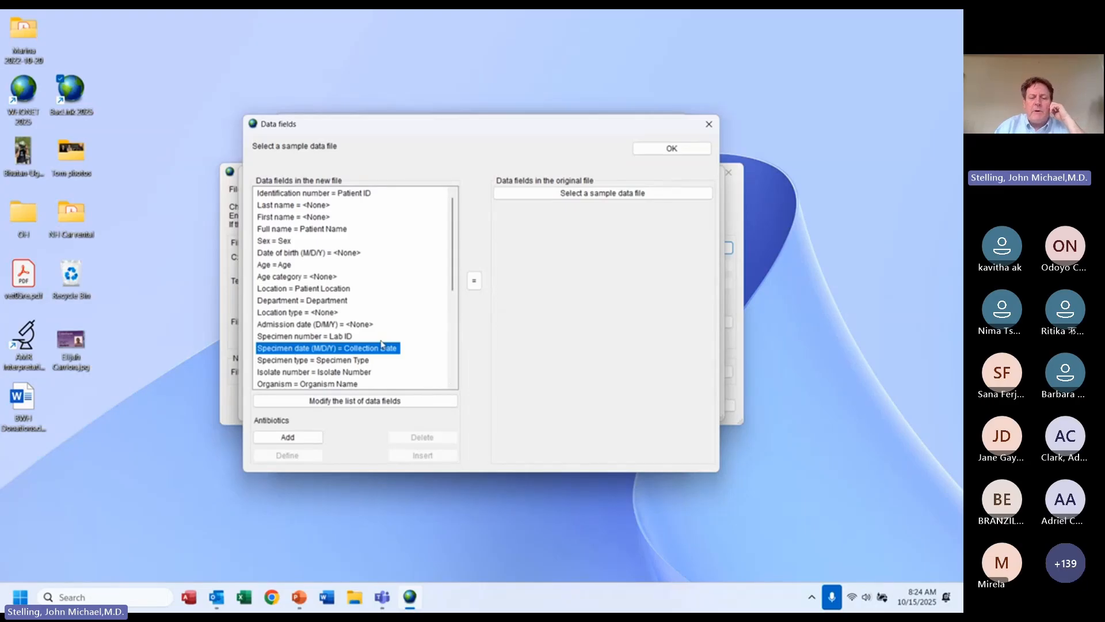
{"action": "left_click", "coordinate": [339, 385]}
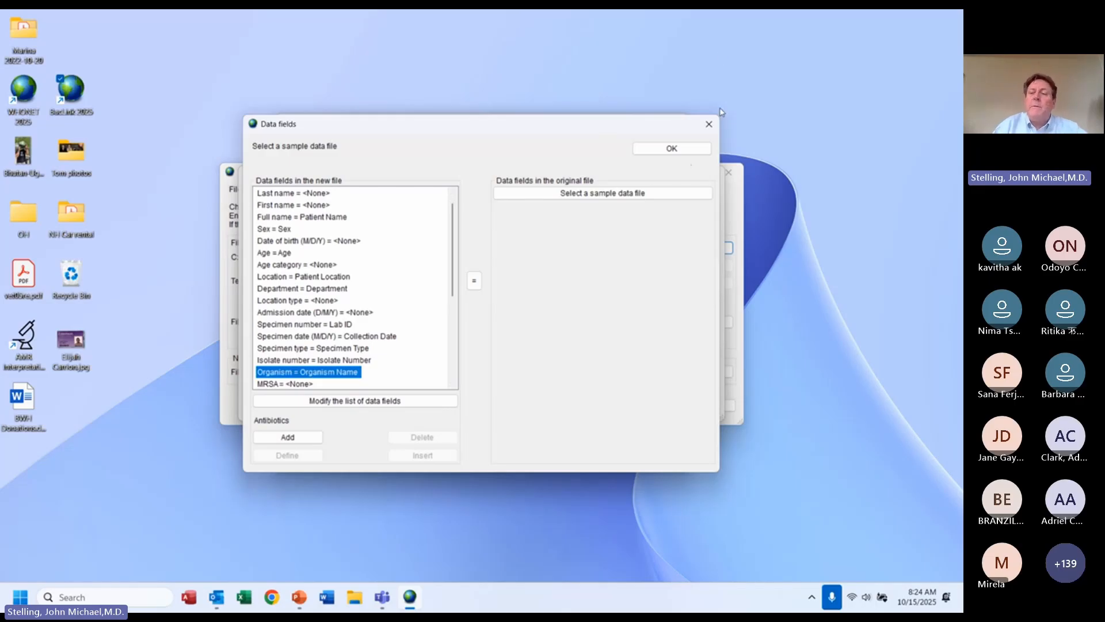
{"action": "left_click", "coordinate": [672, 149]}
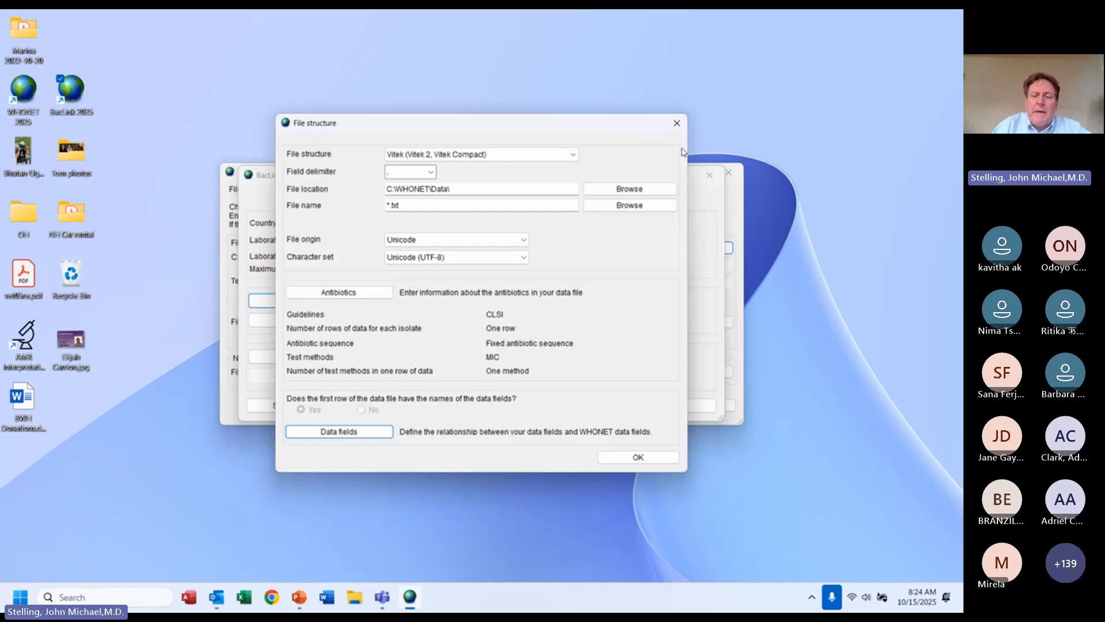
- Close the file structure settings and leave the laboratory configuration without saving it
{"action": "left_click", "coordinate": [638, 456]}
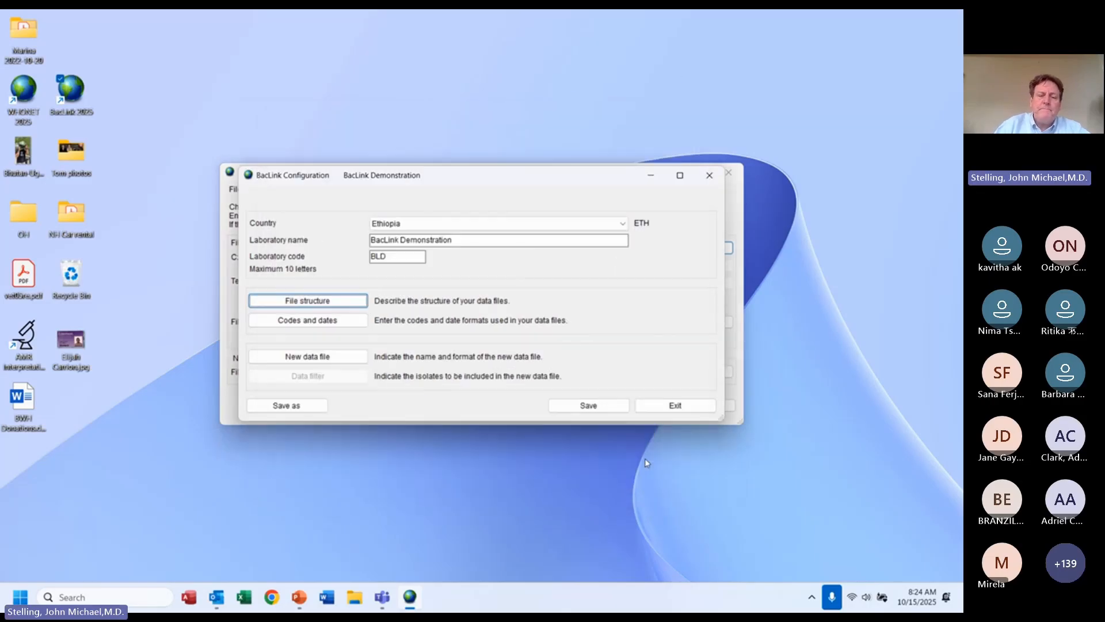
{"action": "left_click", "coordinate": [675, 406]}
{"action": "left_click", "coordinate": [489, 342]}
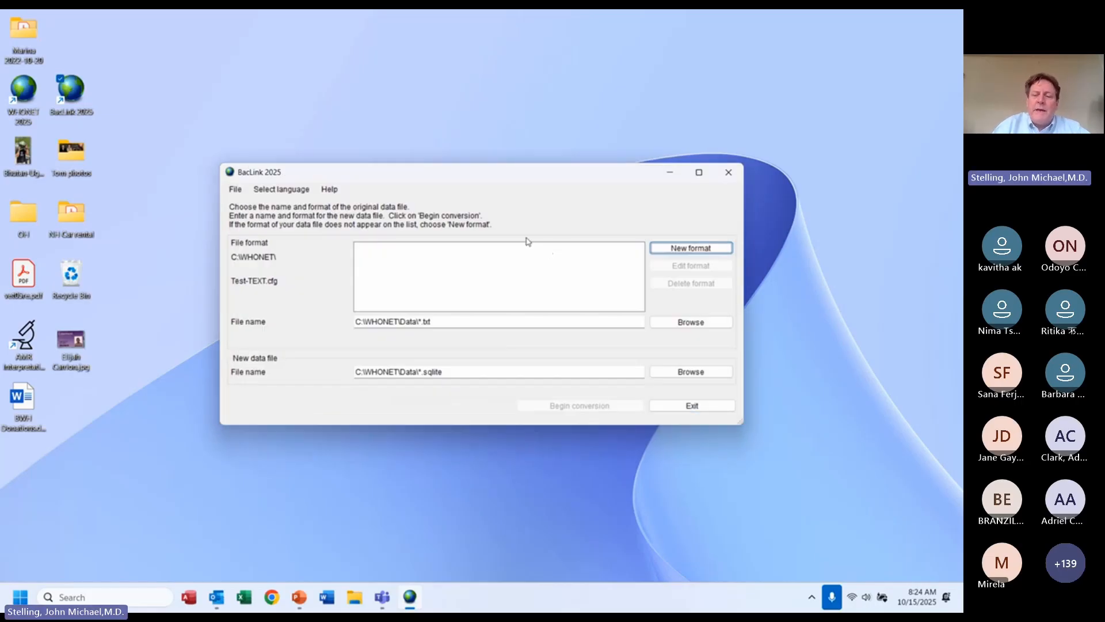
- Create a new format with country Ethiopia, laboratory name BacLink Demonstration and laboratory code BLD
{"action": "left_click", "coordinate": [691, 249]}
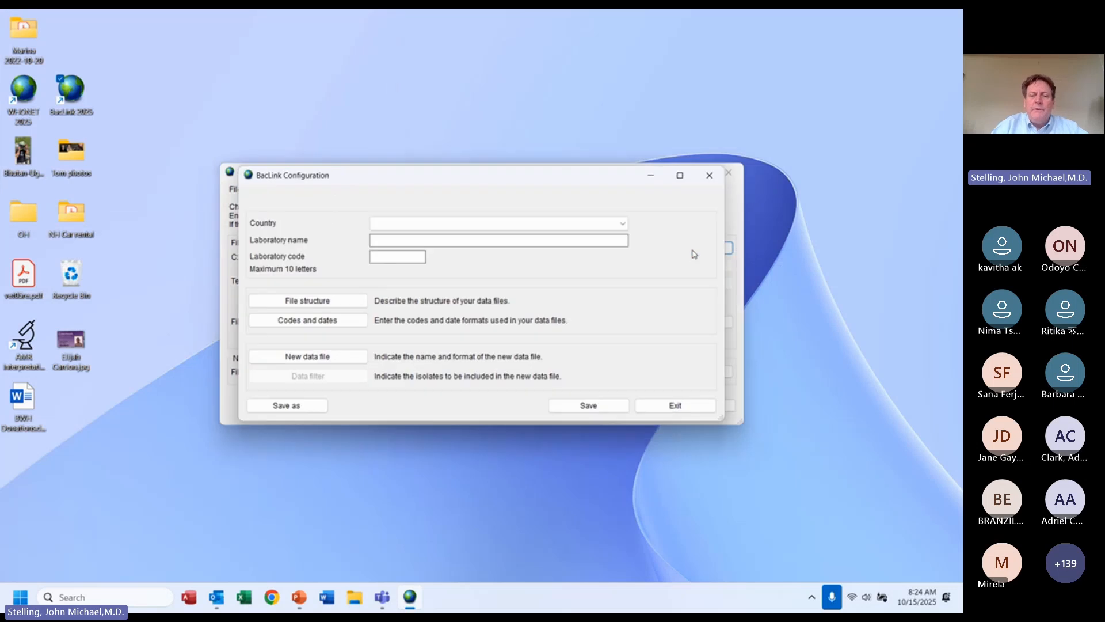
{"action": "left_click", "coordinate": [568, 220]}
{"action": "left_click", "coordinate": [570, 220]}
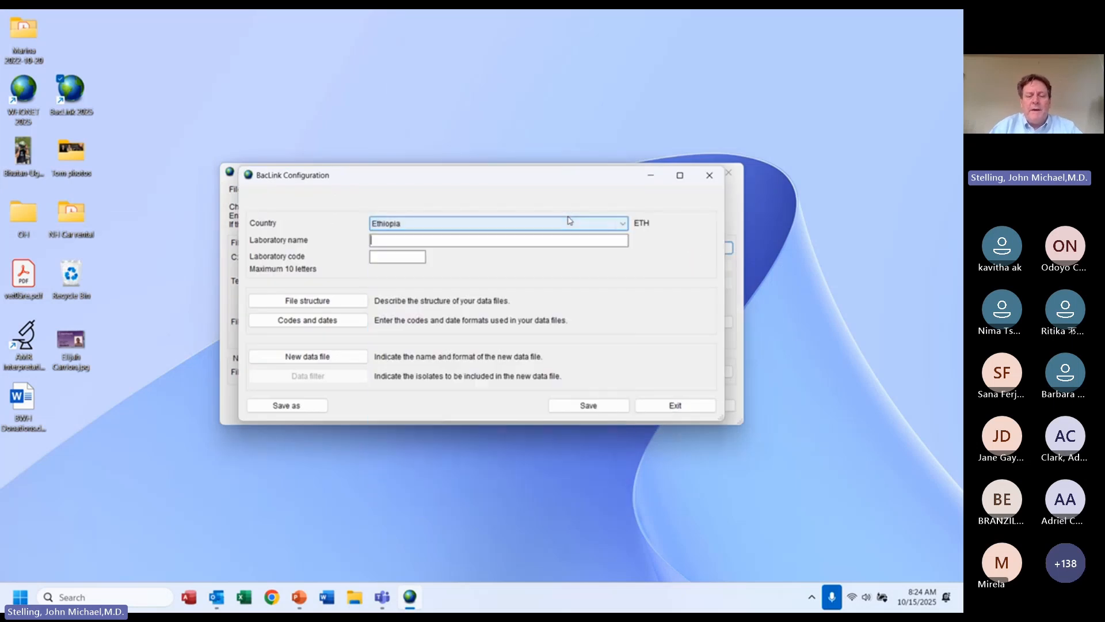
{"action": "type", "text": "BacLi"}
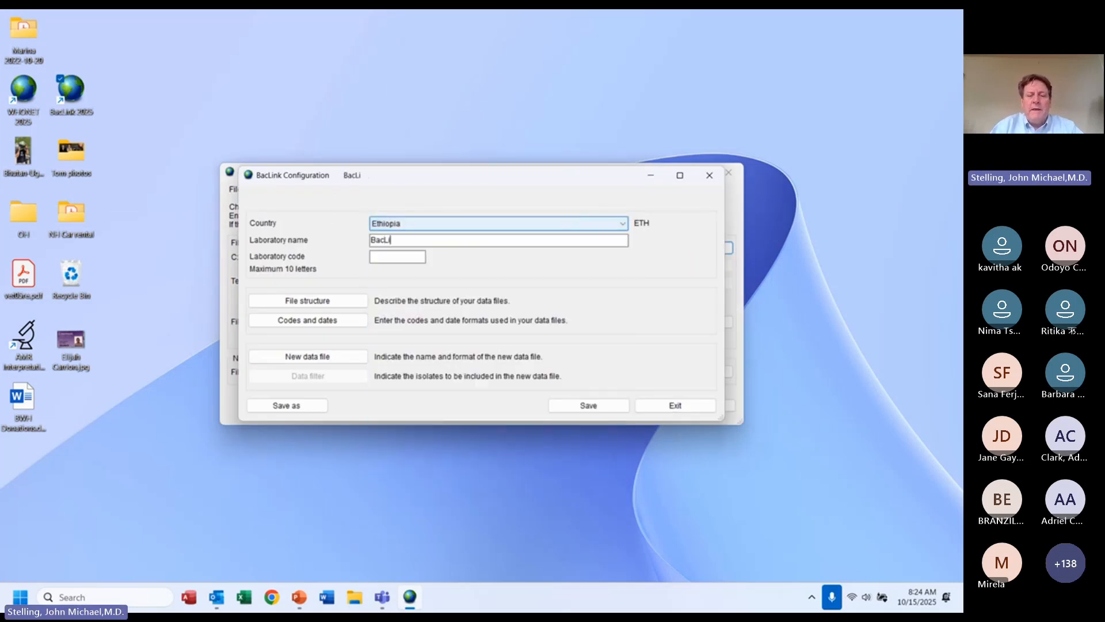
{"action": "type", "text": "nk Demonstration"}
{"action": "key", "text": "Tab"}
{"action": "type", "text": "BLD"}
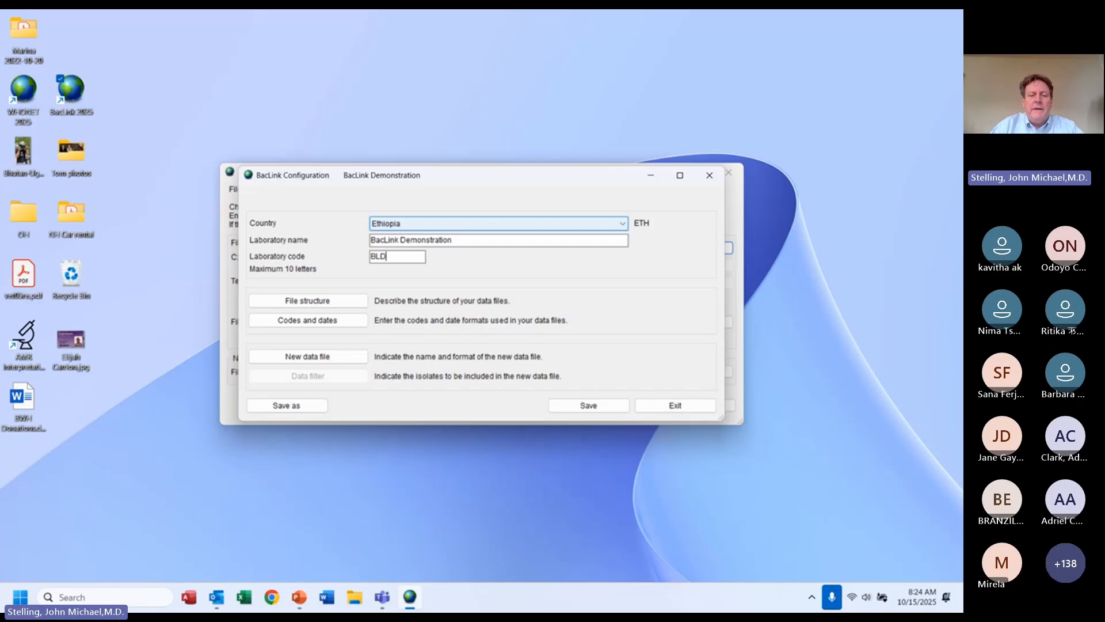
{"action": "key", "text": "Tab"}
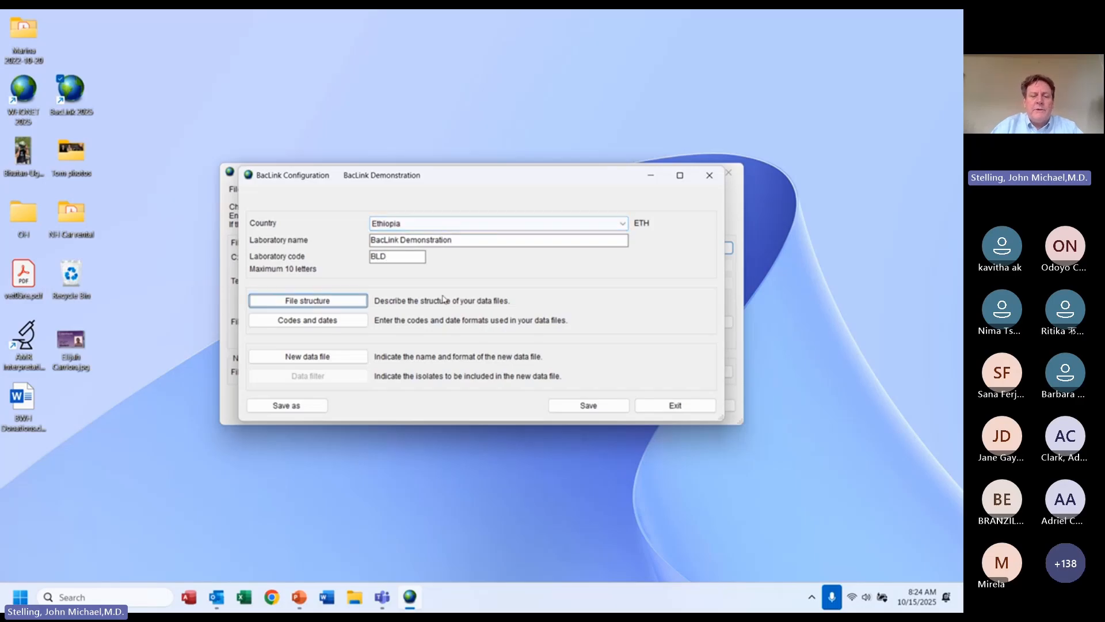
- Set the new format's file structure to Vitek (Vitek 2, Vitek Compact) and accept its default settings
{"action": "left_click", "coordinate": [340, 301]}
{"action": "left_click", "coordinate": [439, 154]}
{"action": "key", "text": "v"}
{"action": "key", "text": "v"}
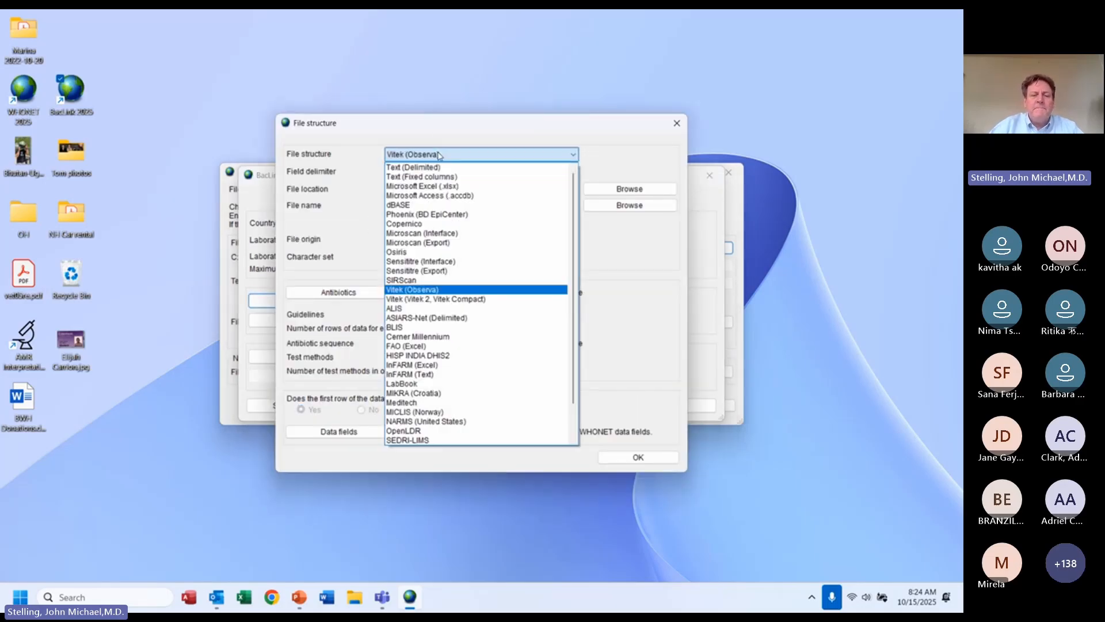
{"action": "key", "text": "Down"}
{"action": "key", "text": "Up"}
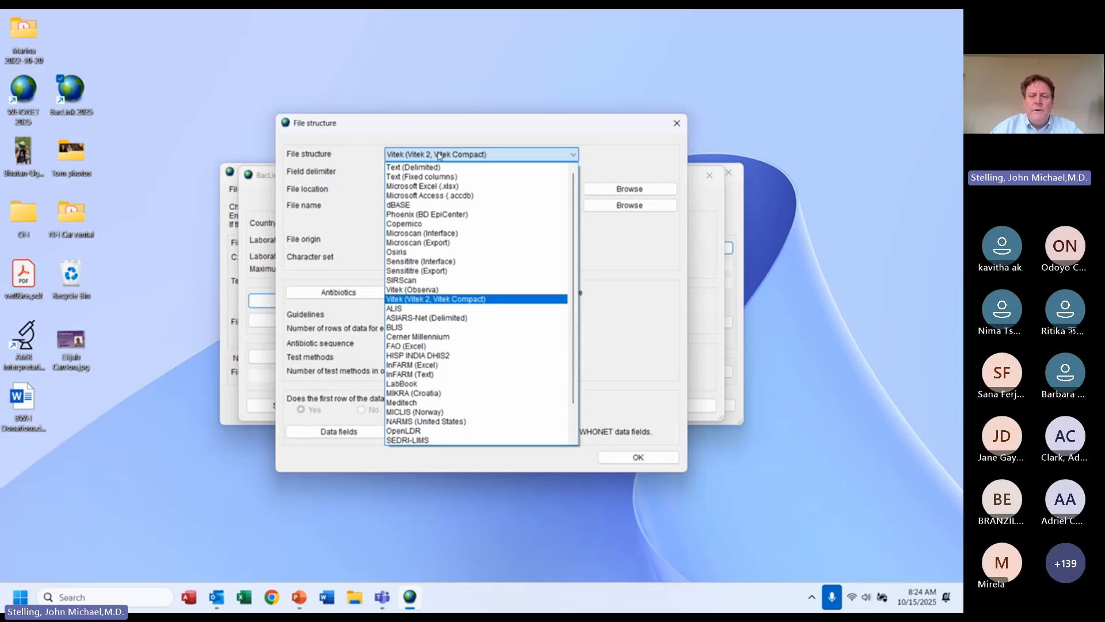
{"action": "key", "text": "Return"}
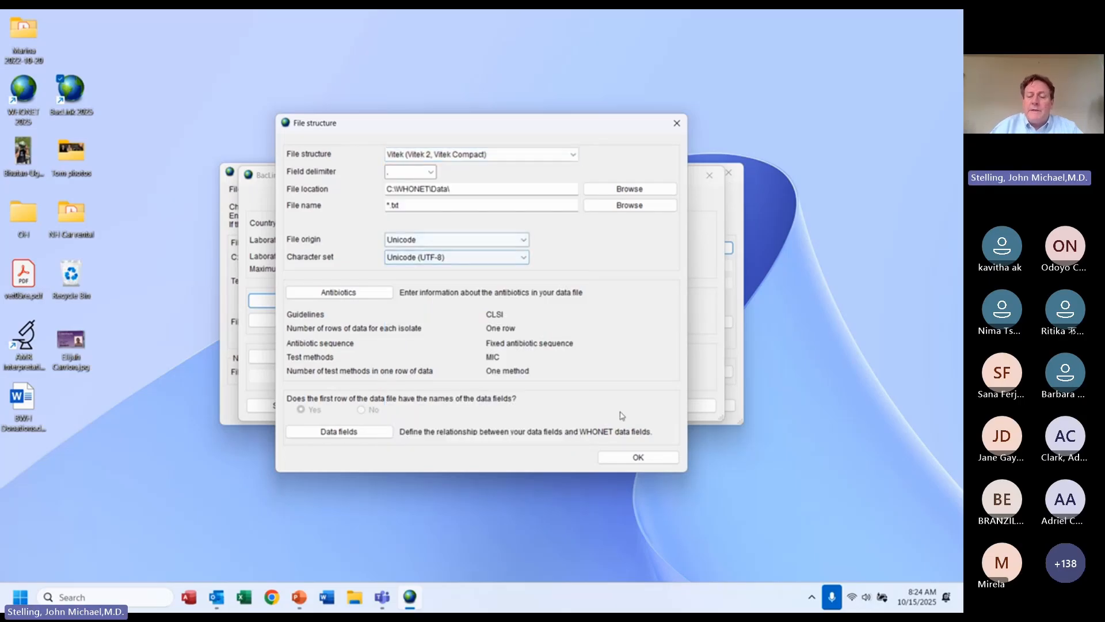
{"action": "left_click", "coordinate": [638, 458]}
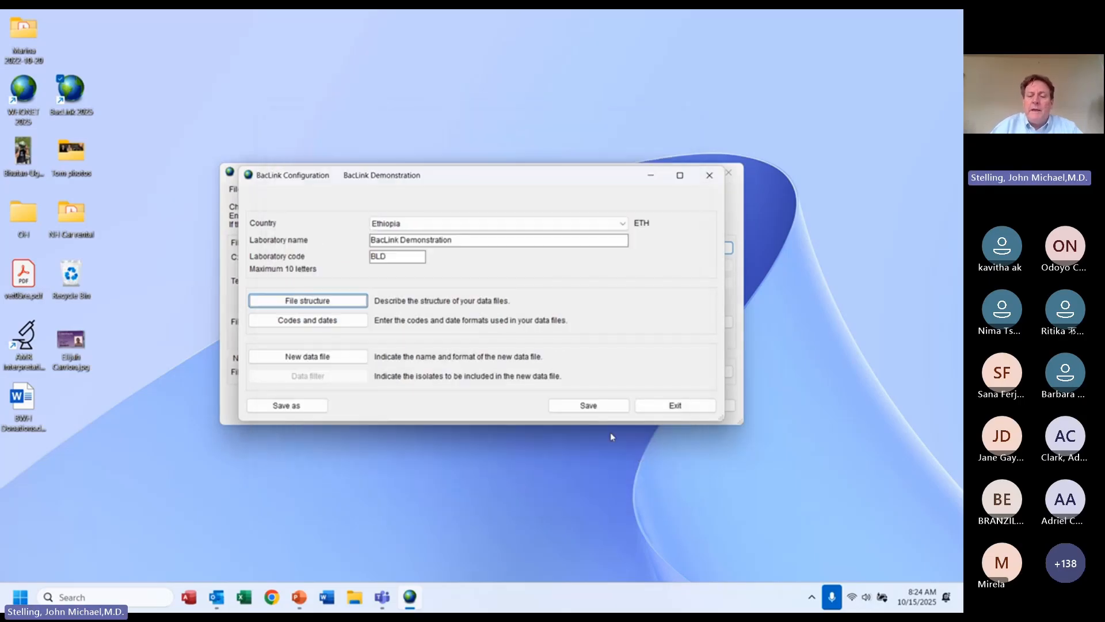
- Save the configuration as BacLink Demonstration-VITEK.cfg, leave it and select the BacLink Demonstration file format
{"action": "left_click", "coordinate": [585, 408]}
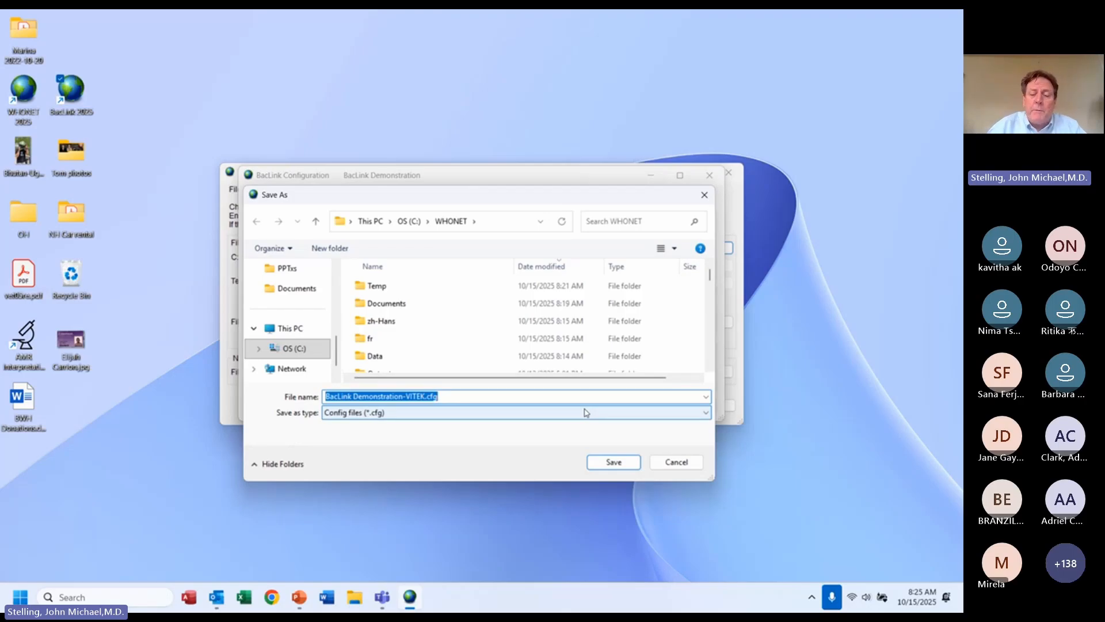
{"action": "left_click", "coordinate": [616, 461]}
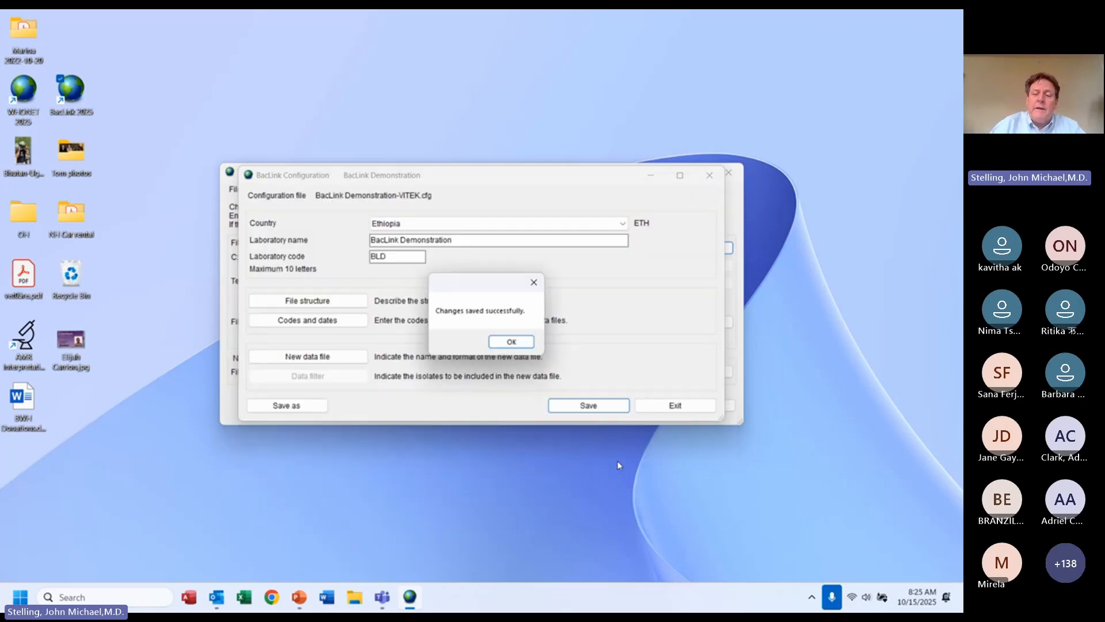
{"action": "left_click", "coordinate": [521, 347]}
{"action": "left_click", "coordinate": [679, 407]}
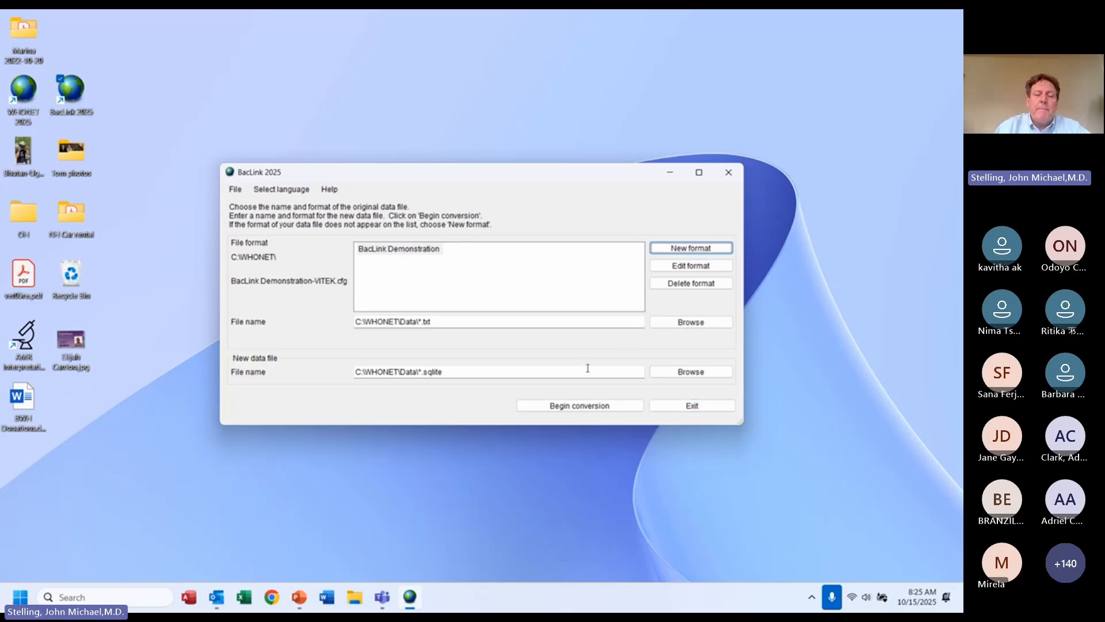
{"action": "left_click", "coordinate": [408, 254]}
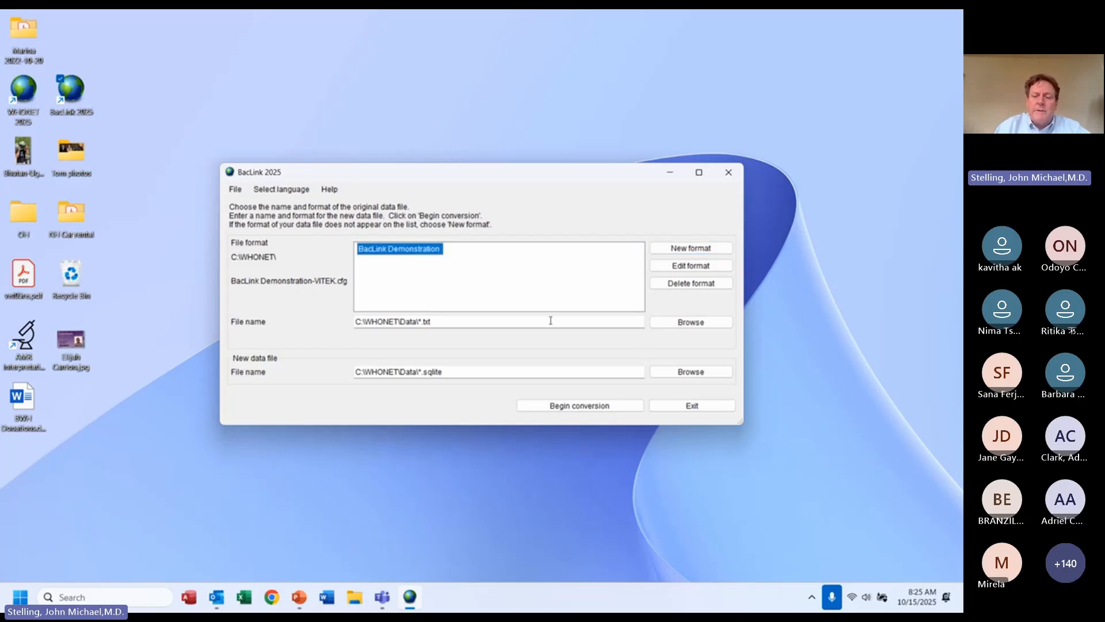
- Choose Vitek2-demo-data.txt from C:\WHONET\Data as the original data file for the conversion
{"action": "left_click", "coordinate": [690, 322]}
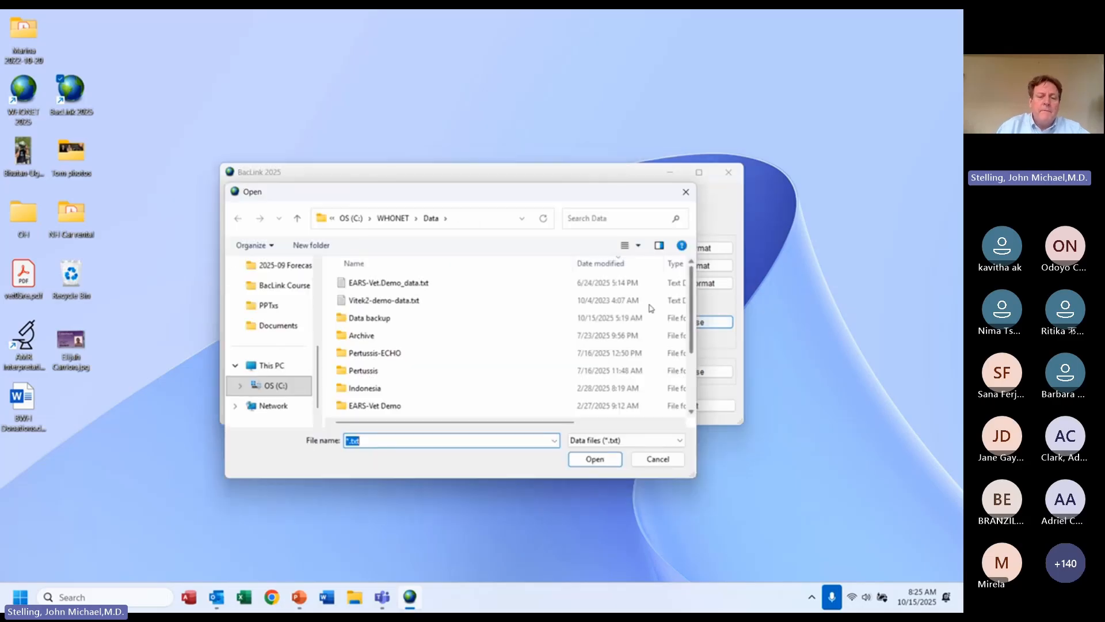
{"action": "left_click", "coordinate": [407, 301]}
{"action": "double_click", "coordinate": [407, 300]}
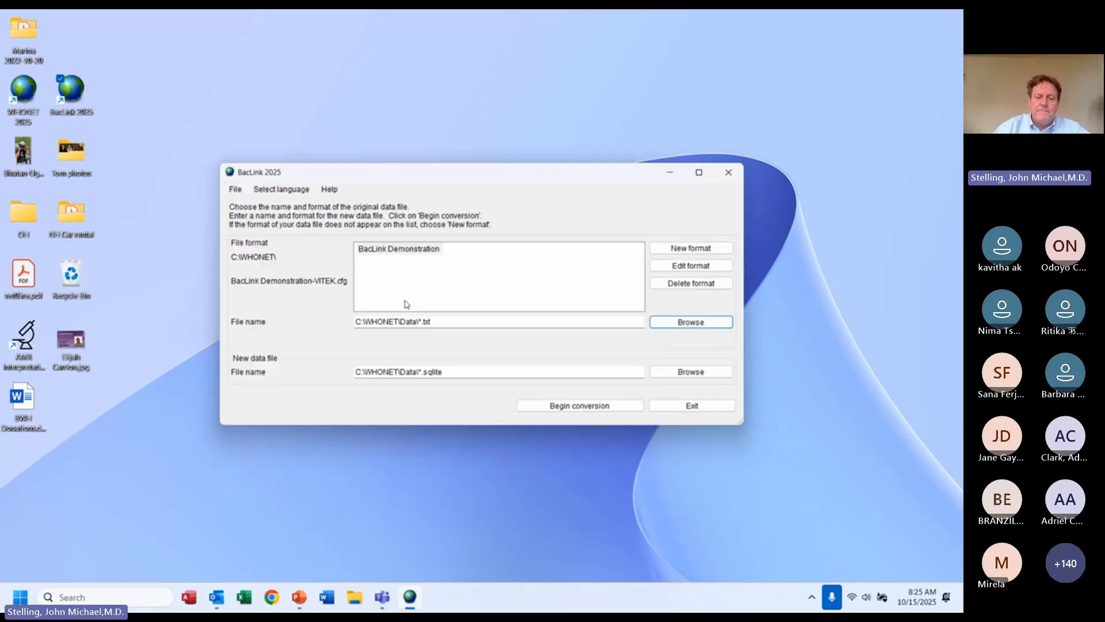
- Highlight the country and laboratory code prefix ETH-BLD- in the new data file's name
{"action": "left_click", "coordinate": [564, 373]}
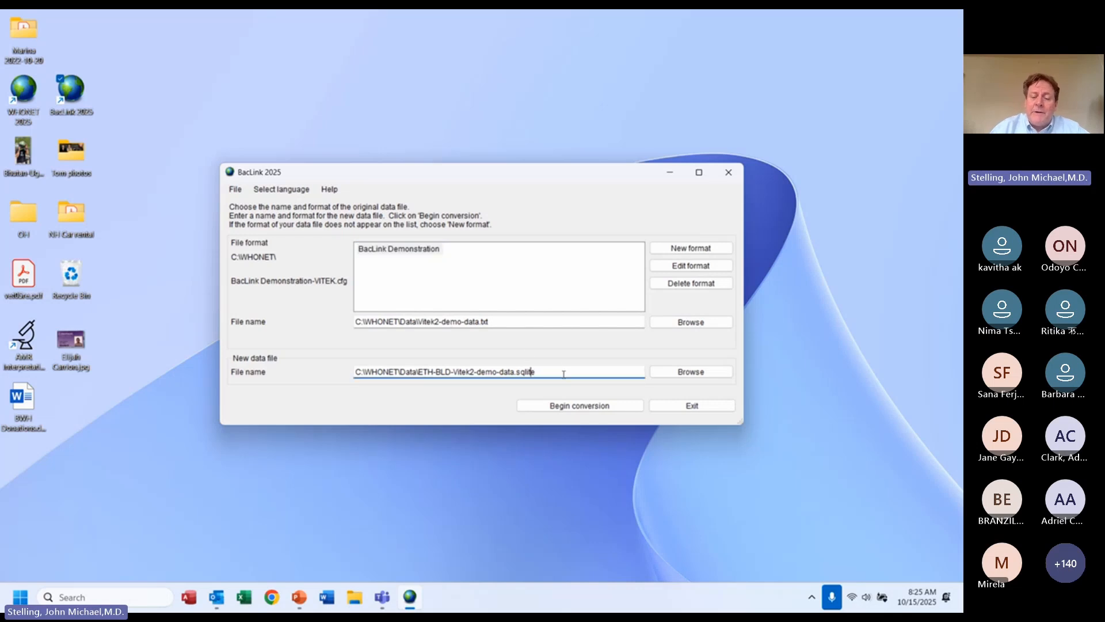
{"action": "key", "text": "Left"}
{"action": "key", "text": "Left"}
{"action": "key", "text": "Left"}
{"action": "key", "text": "Left"}
{"action": "key", "text": "Left"}
{"action": "key", "text": "Left"}
{"action": "key", "text": "Left"}
{"action": "key", "text": "Left"}
{"action": "key", "text": "Left"}
{"action": "key", "text": "Left"}
{"action": "key", "text": "Left"}
{"action": "key", "text": "Left"}
{"action": "key", "text": "Left"}
{"action": "key", "text": "Left"}
{"action": "key", "text": "Left"}
{"action": "key", "text": "Left"}
{"action": "key", "text": "Left"}
{"action": "key", "text": "Left"}
{"action": "key", "text": "Left"}
{"action": "key", "text": "Left"}
{"action": "key", "text": "Right"}
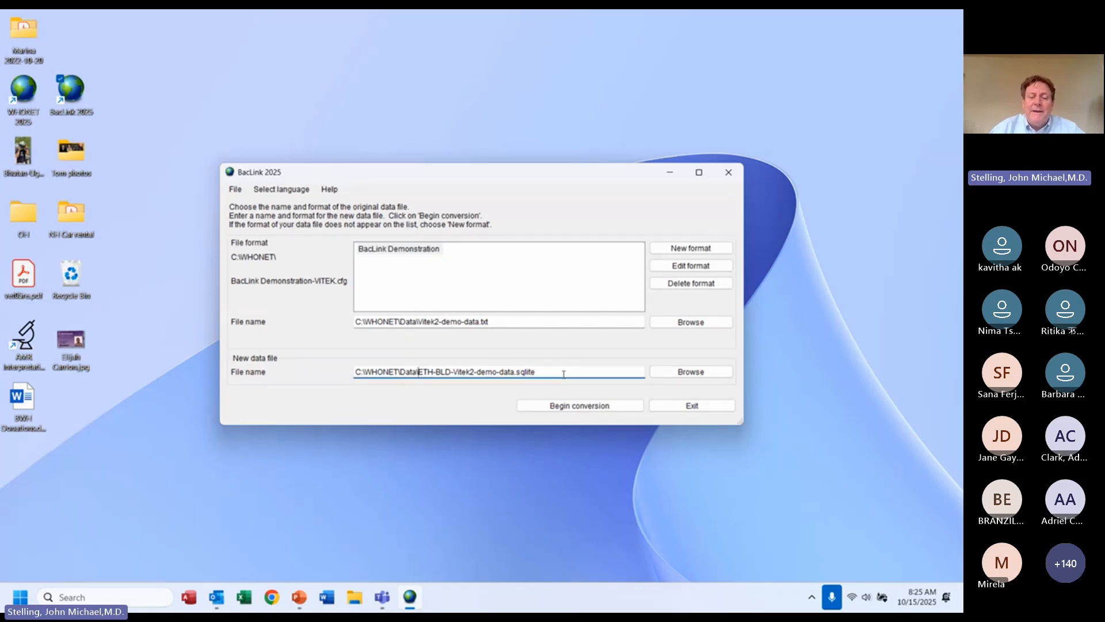
{"action": "key", "text": "shift+Right"}
{"action": "key", "text": "shift+Right"}
{"action": "key", "text": "shift+Right"}
{"action": "key", "text": "shift+Right"}
{"action": "key", "text": "shift+Right"}
{"action": "key", "text": "shift+Right"}
{"action": "key", "text": "shift+Right"}
{"action": "key", "text": "shift+Right"}
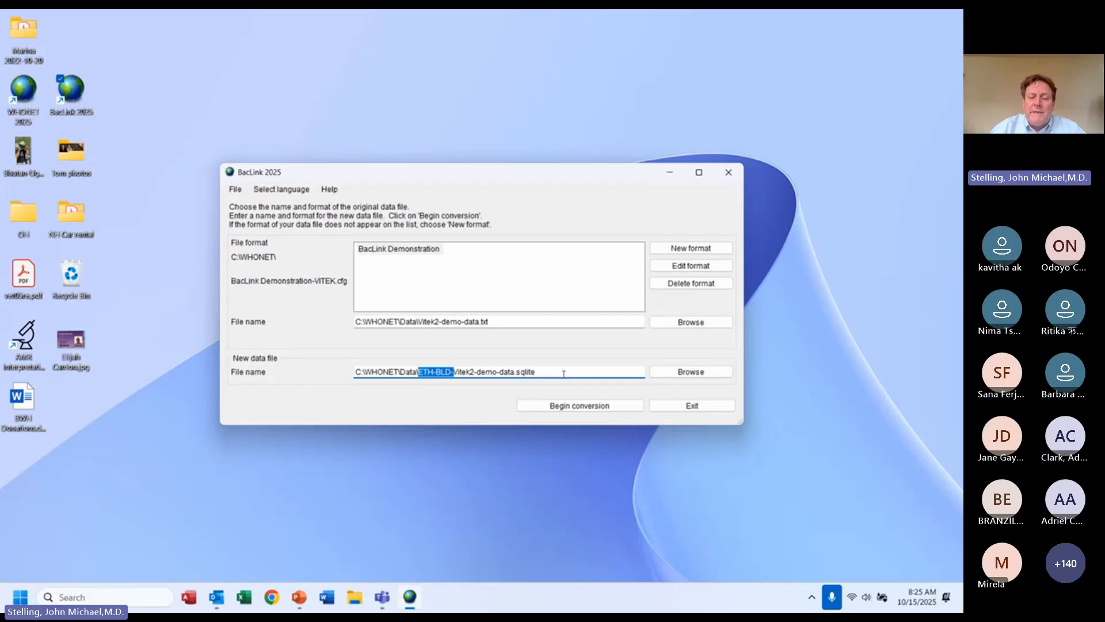
- Highlight the part of the new data file's name that comes from the original file, Vitek2-demo-data
{"action": "key", "text": "Left"}
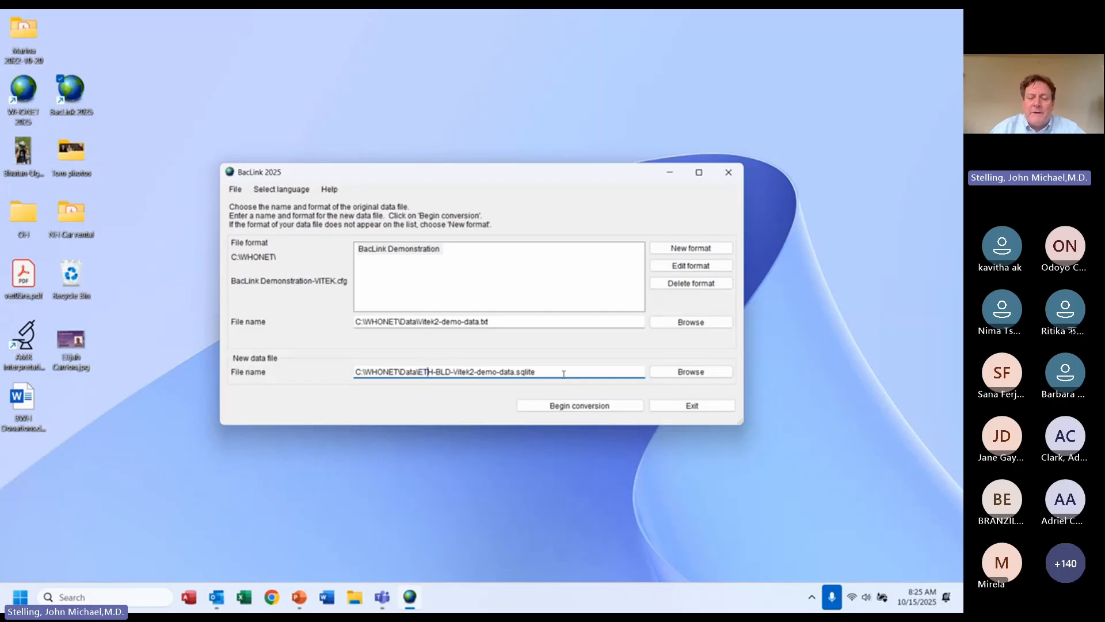
{"action": "key", "text": "Right"}
{"action": "key", "text": "Right"}
{"action": "key", "text": "Right"}
{"action": "key", "text": "Right"}
{"action": "key", "text": "Right"}
{"action": "key", "text": "Right"}
{"action": "key", "text": "shift+Right"}
{"action": "key", "text": "shift+Right"}
{"action": "key", "text": "shift+Right"}
{"action": "key", "text": "shift+Right"}
{"action": "key", "text": "shift+Right"}
{"action": "key", "text": "shift+Right"}
{"action": "key", "text": "shift+Right"}
{"action": "key", "text": "shift+Right"}
{"action": "key", "text": "shift+Right"}
{"action": "key", "text": "shift+Right"}
{"action": "key", "text": "shift+Right"}
{"action": "key", "text": "shift+Right"}
{"action": "key", "text": "shift+Right"}
{"action": "key", "text": "shift+Right"}
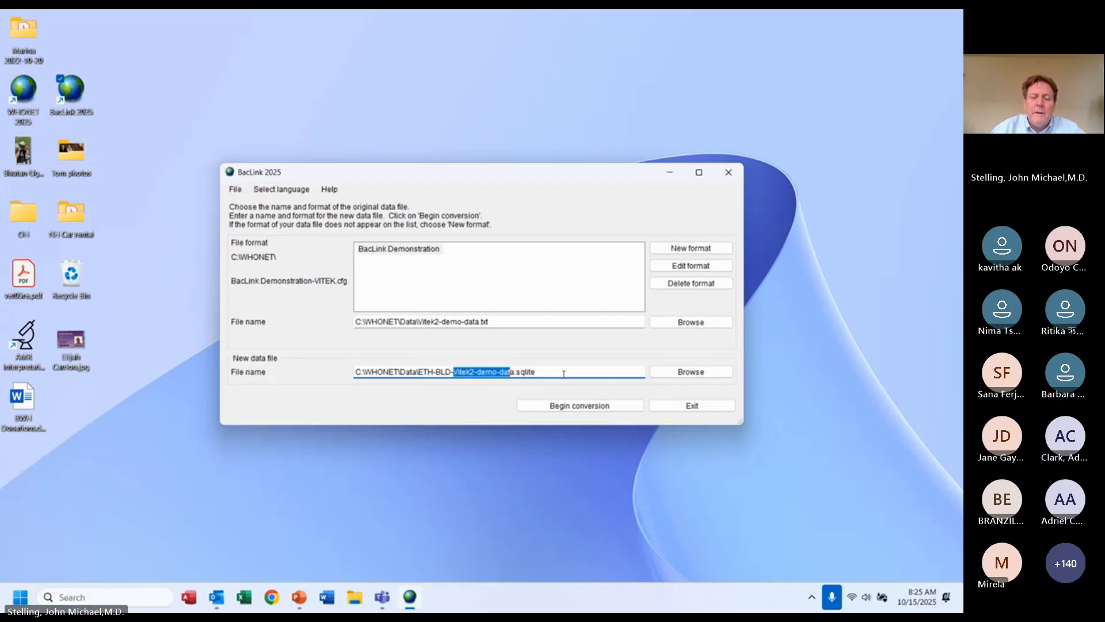
- Remove the ETH-BLD- prefix from the new data file's name, leaving Vitek2-demo-data.sqlite
{"action": "key", "text": "Left"}
{"action": "key", "text": "Left"}
{"action": "key", "text": "Left"}
{"action": "key", "text": "Left"}
{"action": "key", "text": "Left"}
{"action": "key", "text": "Left"}
{"action": "key", "text": "Left"}
{"action": "key", "text": "Left"}
{"action": "key", "text": "Left"}
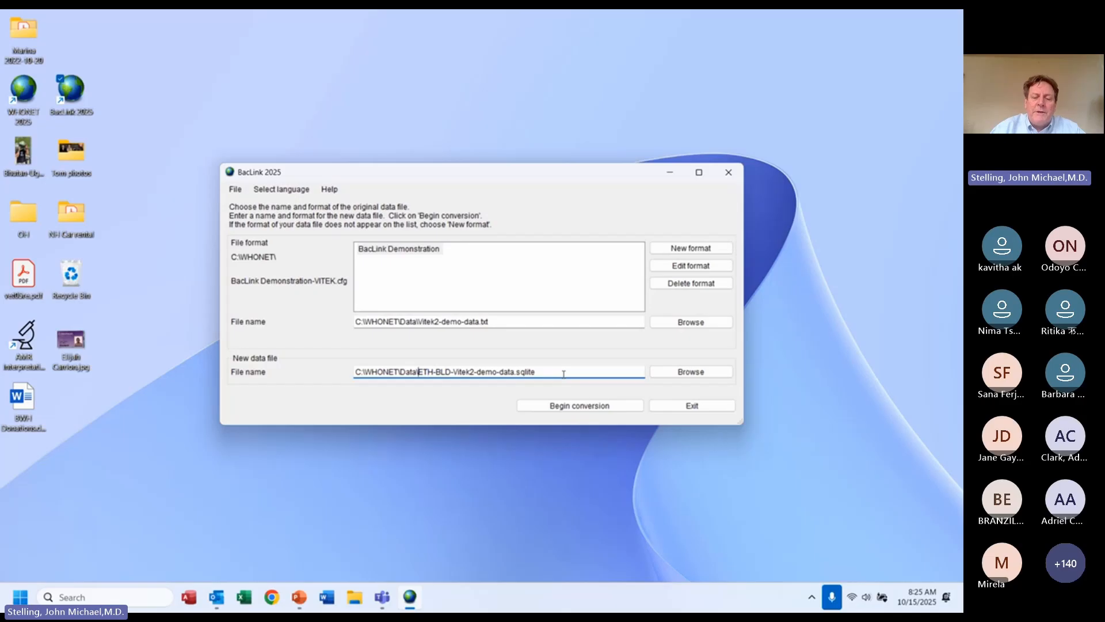
{"action": "key", "text": "Delete"}
{"action": "key", "text": "Delete"}
{"action": "key", "text": "Delete"}
{"action": "key", "text": "Delete"}
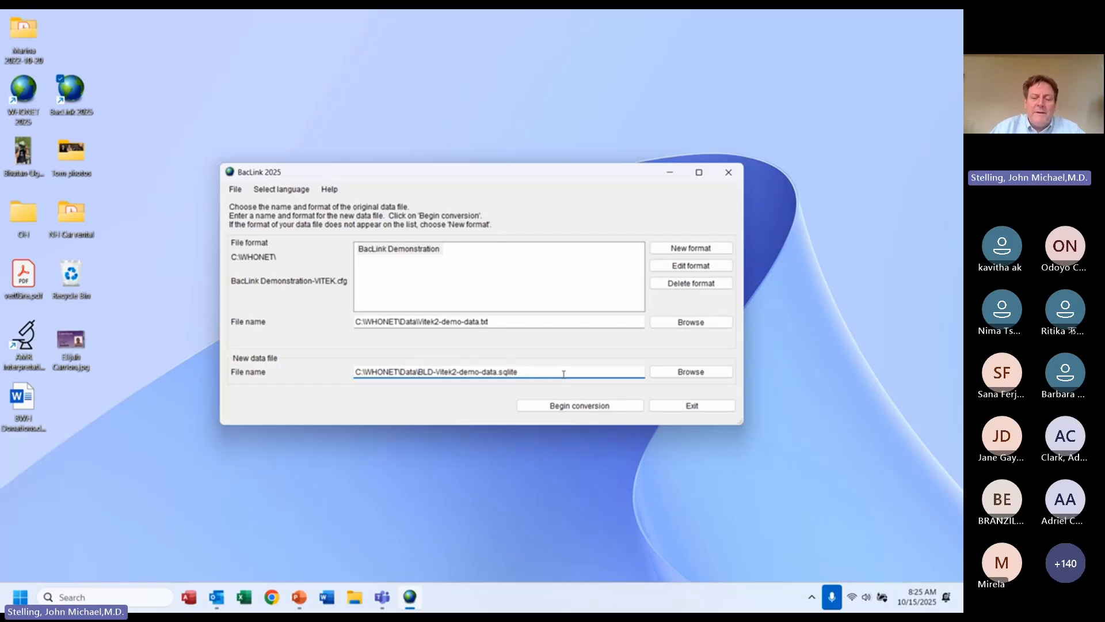
{"action": "key", "text": "Delete"}
{"action": "key", "text": "Delete"}
{"action": "key", "text": "Delete"}
{"action": "key", "text": "Delete"}
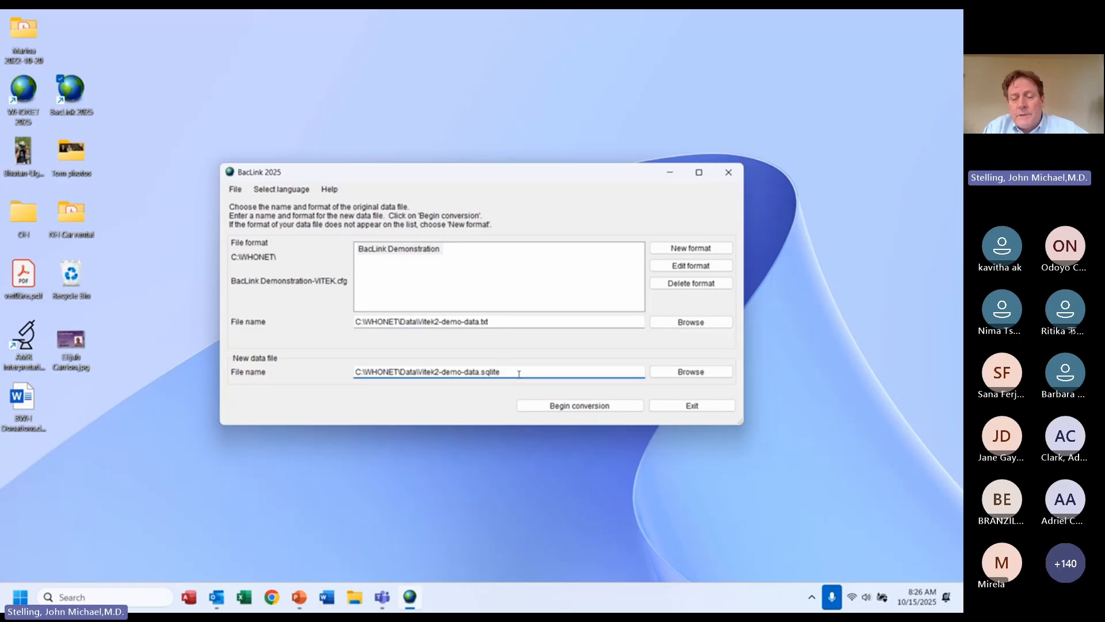
- Add the laboratory code BLD- and the country code ETH- back in front of Vitek2-demo-data.sqlite in the new data file's name
{"action": "key", "text": "Left"}
{"action": "key", "text": "Left"}
{"action": "key", "text": "Left"}
{"action": "key", "text": "Left"}
{"action": "key", "text": "Left"}
{"action": "key", "text": "Left"}
{"action": "key", "text": "Left"}
{"action": "key", "text": "Left"}
{"action": "key", "text": "Left"}
{"action": "key", "text": "Left"}
{"action": "key", "text": "Left"}
{"action": "key", "text": "Left"}
{"action": "key", "text": "Left"}
{"action": "key", "text": "Left"}
{"action": "key", "text": "Left"}
{"action": "key", "text": "Left"}
{"action": "key", "text": "Left"}
{"action": "key", "text": "Left"}
{"action": "key", "text": "Left"}
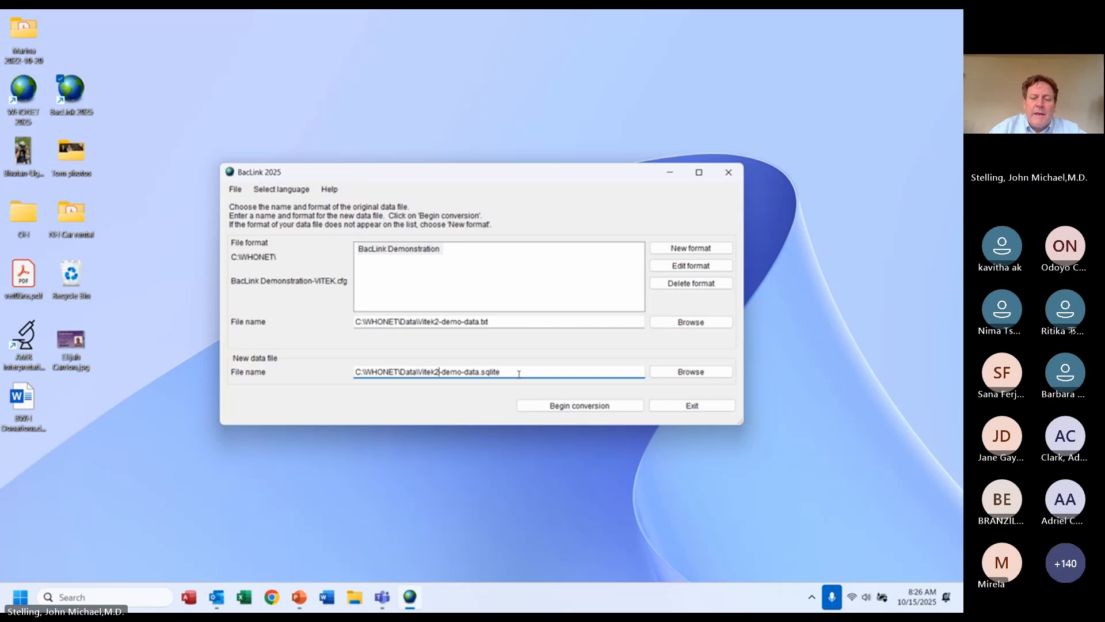
{"action": "key", "text": "Left"}
{"action": "key", "text": "Left"}
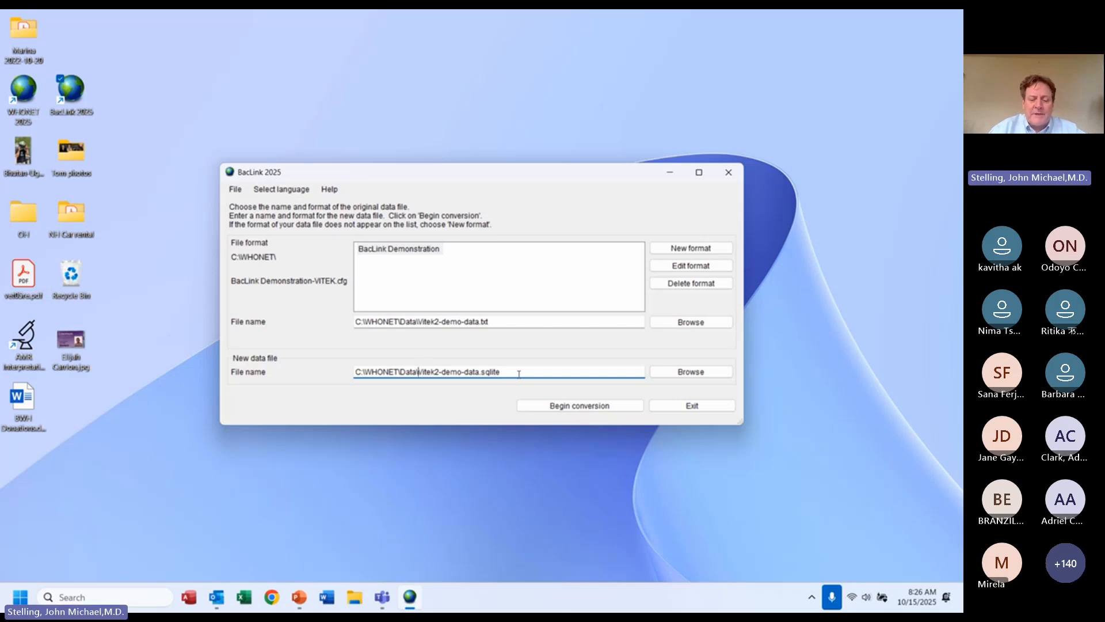
{"action": "type", "text": "BLD-"}
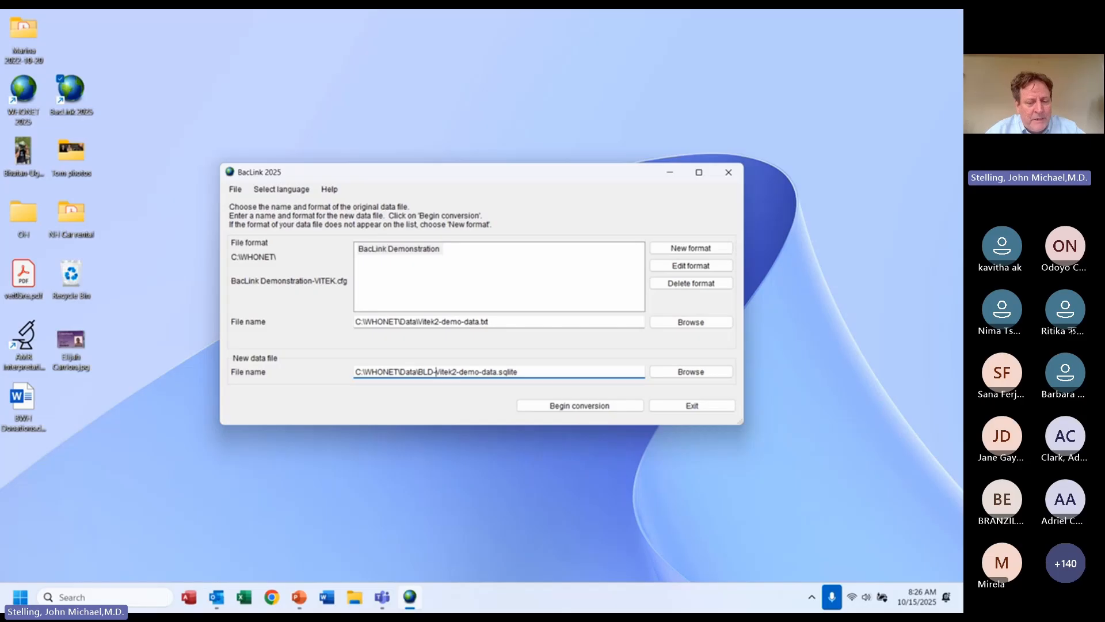
{"action": "key", "text": "Left"}
{"action": "key", "text": "Left"}
{"action": "key", "text": "Left"}
{"action": "key", "text": "Left"}
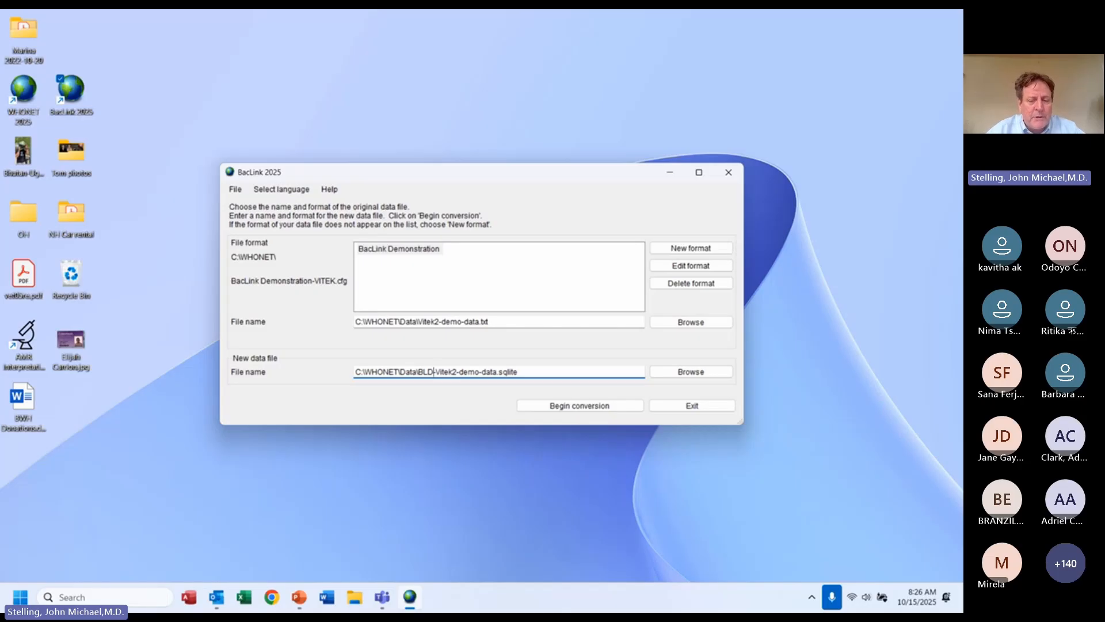
{"action": "type", "text": "ETH"}
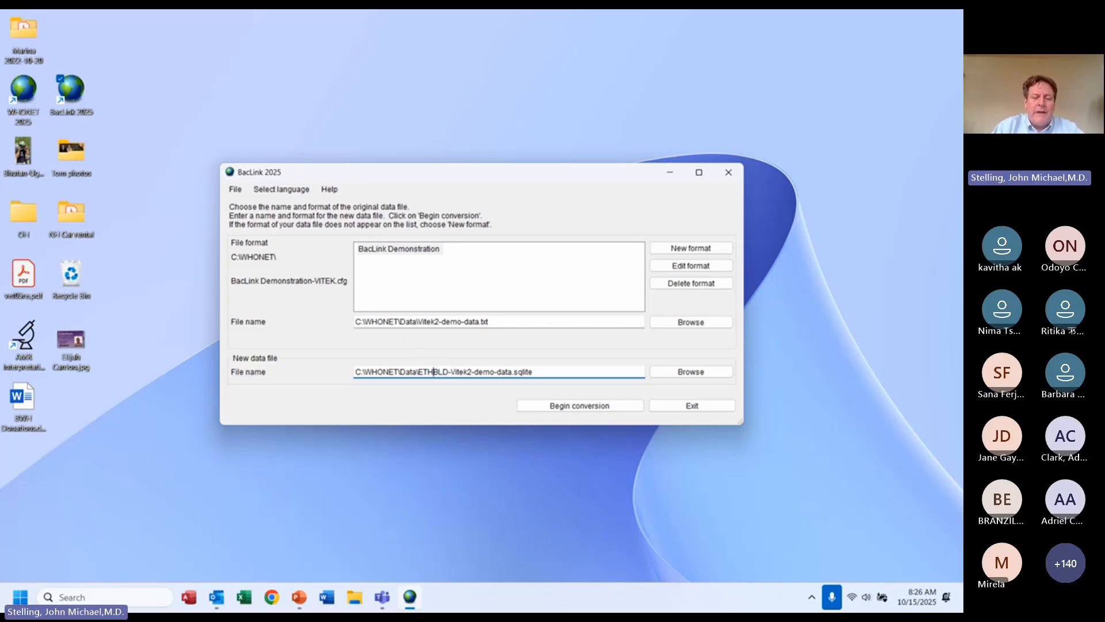
{"action": "type", "text": "-"}
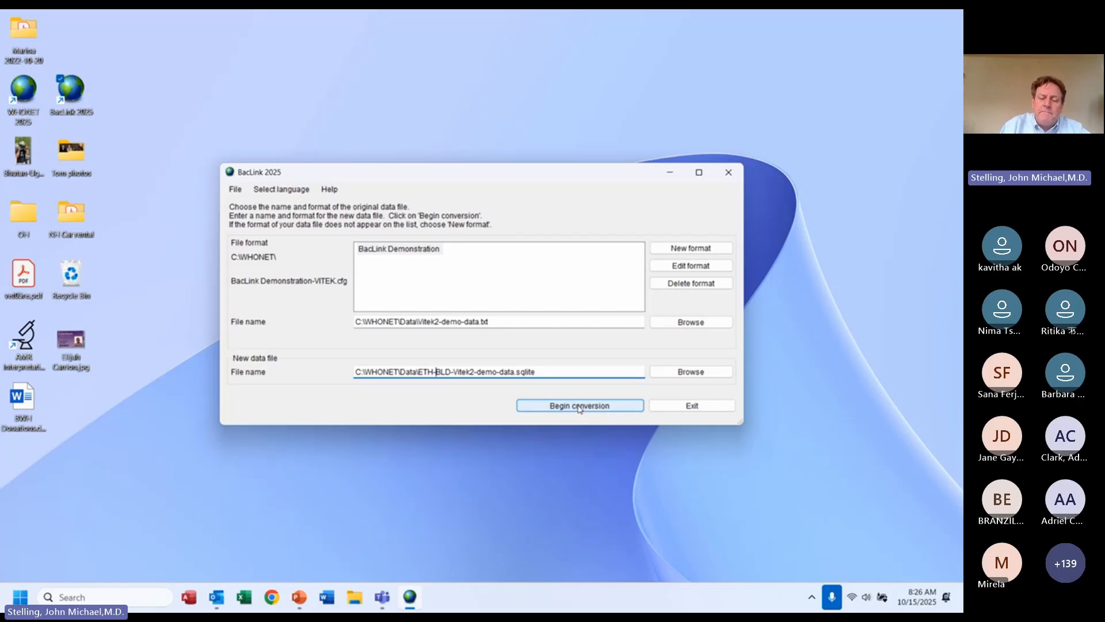
- Replace Vitek2-demo-data with 2025 in the new data file's name so it reads ETH-BLD-2025.sqlite
{"action": "left_click", "coordinate": [540, 370]}
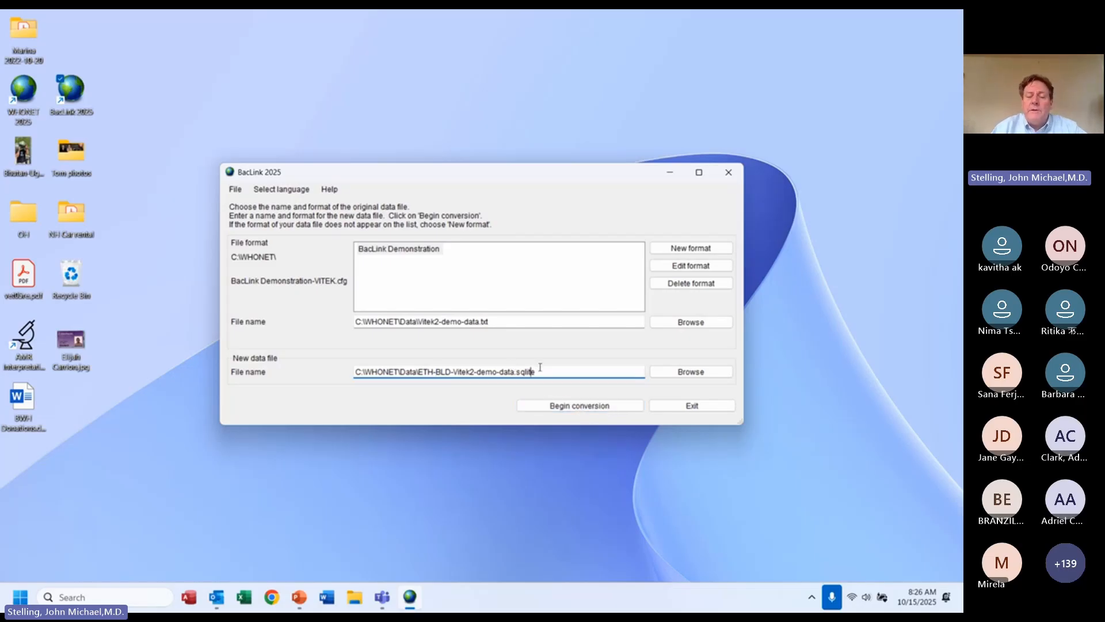
{"action": "key", "text": "Left"}
{"action": "key", "text": "Left"}
{"action": "key", "text": "Left"}
{"action": "key", "text": "Left"}
{"action": "key", "text": "Left"}
{"action": "key", "text": "Left"}
{"action": "key", "text": "Left"}
{"action": "key", "text": "Left"}
{"action": "key", "text": "Left"}
{"action": "key", "text": "Left"}
{"action": "key", "text": "Left"}
{"action": "key", "text": "Left"}
{"action": "key", "text": "Left"}
{"action": "key", "text": "Left"}
{"action": "key", "text": "Left"}
{"action": "key", "text": "Left"}
{"action": "key", "text": "Left"}
{"action": "key", "text": "Left"}
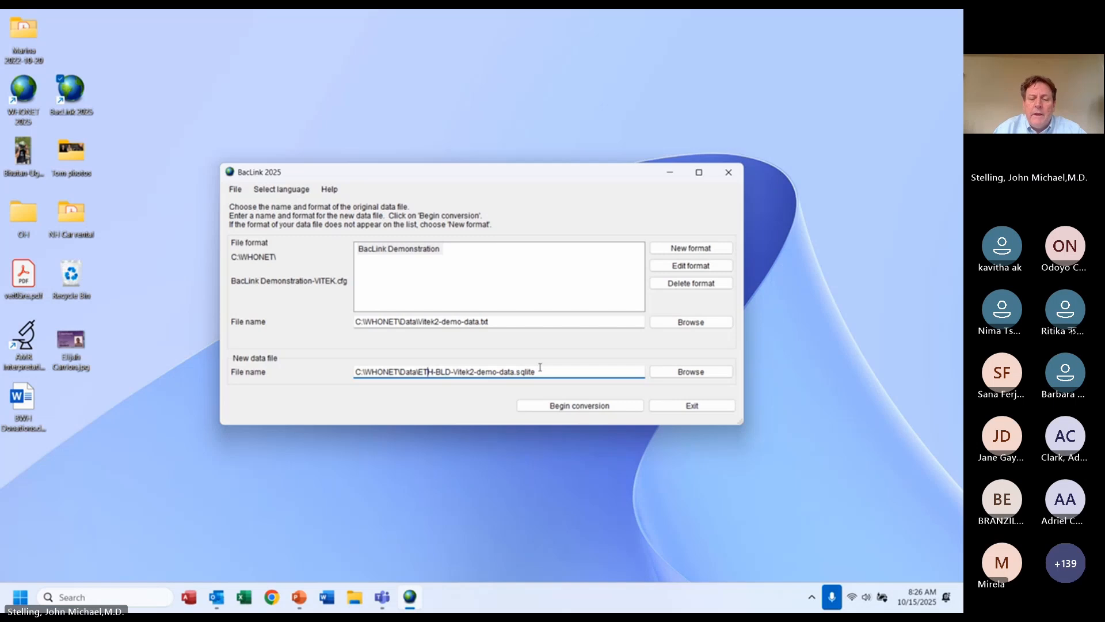
{"action": "key", "text": "shift+Right"}
{"action": "key", "text": "shift+Right"}
{"action": "key", "text": "shift+Right"}
{"action": "key", "text": "shift+Right"}
{"action": "key", "text": "Right"}
{"action": "key", "text": "Right"}
{"action": "key", "text": "Right"}
{"action": "key", "text": "Right"}
{"action": "key", "text": "Right"}
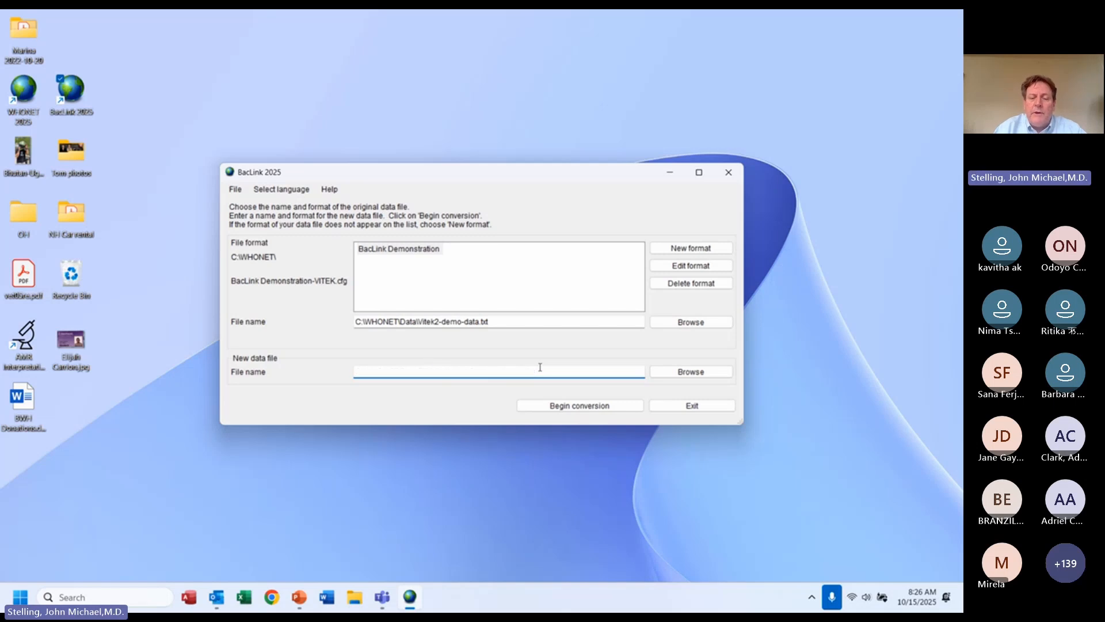
{"action": "key", "text": "shift+Right"}
{"action": "key", "text": "shift+Right"}
{"action": "key", "text": "shift+Right"}
{"action": "key", "text": "shift+Right"}
{"action": "key", "text": "shift+Right"}
{"action": "key", "text": "shift+Right"}
{"action": "key", "text": "shift+Right"}
{"action": "key", "text": "shift+Right"}
{"action": "key", "text": "shift+Right"}
{"action": "key", "text": "shift+Right"}
{"action": "key", "text": "shift+Right"}
{"action": "key", "text": "shift+Right"}
{"action": "key", "text": "shift+Right"}
{"action": "key", "text": "shift+Right"}
{"action": "key", "text": "shift+Right"}
{"action": "key", "text": "shift+Right"}
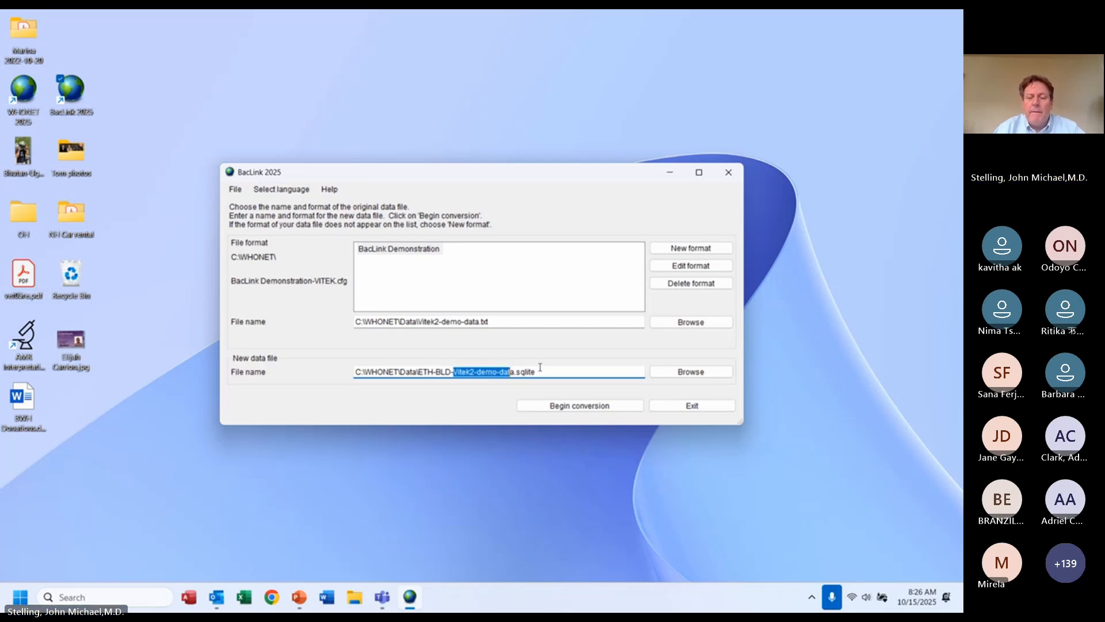
{"action": "type", "text": "2025"}
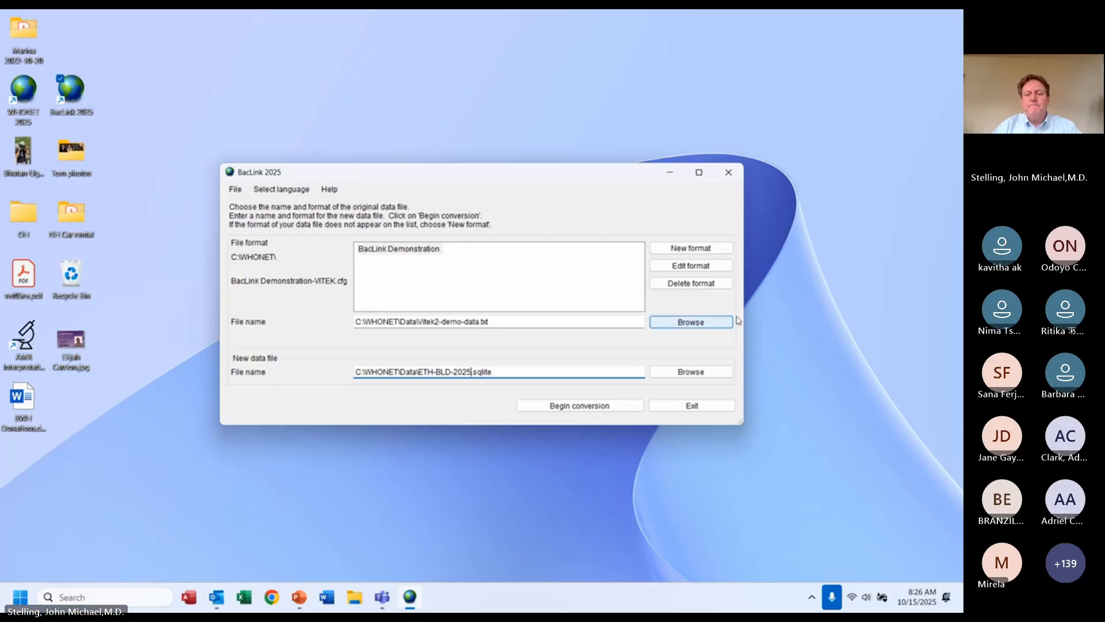
- Reselect Vitek2-demo-data.txt in the WHONET Data folder as the original data file
{"action": "left_click", "coordinate": [691, 322]}
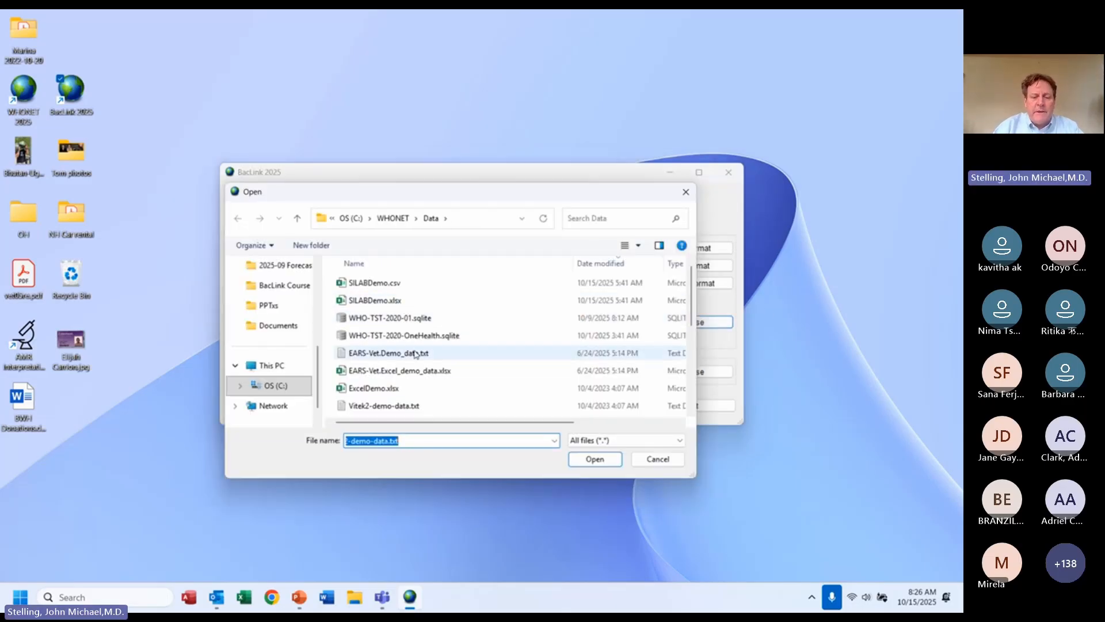
{"action": "double_click", "coordinate": [409, 406]}
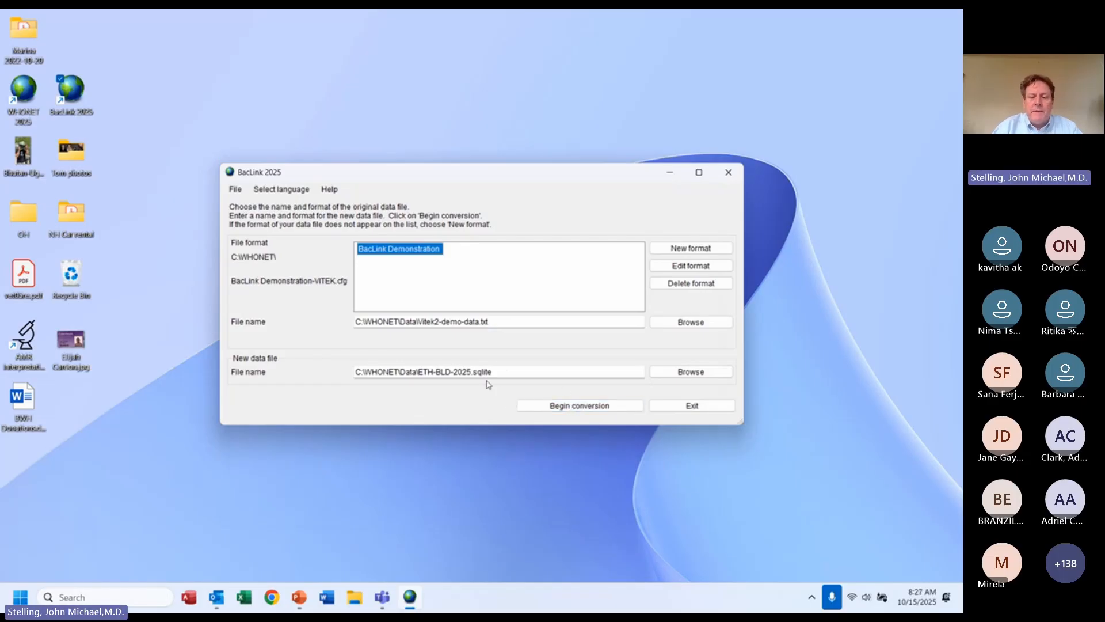
- Rename the new data file to ETH-BLD-Vitek2-demo-data.sqlite by replacing 2025 with Vitek2-demo-data, and begin the conversion
{"action": "left_click", "coordinate": [509, 371]}
{"action": "key", "text": "Left"}
{"action": "key", "text": "Left"}
{"action": "key", "text": "Left"}
{"action": "key", "text": "Left"}
{"action": "key", "text": "Left"}
{"action": "key", "text": "Left"}
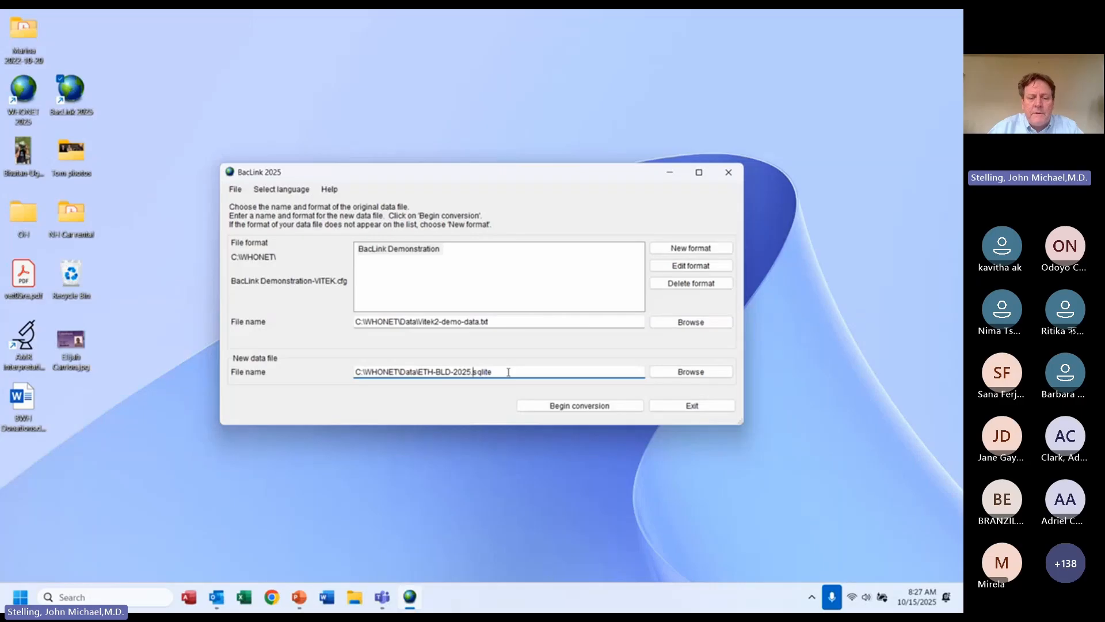
{"action": "type", "text": "Vitek2-=de"}
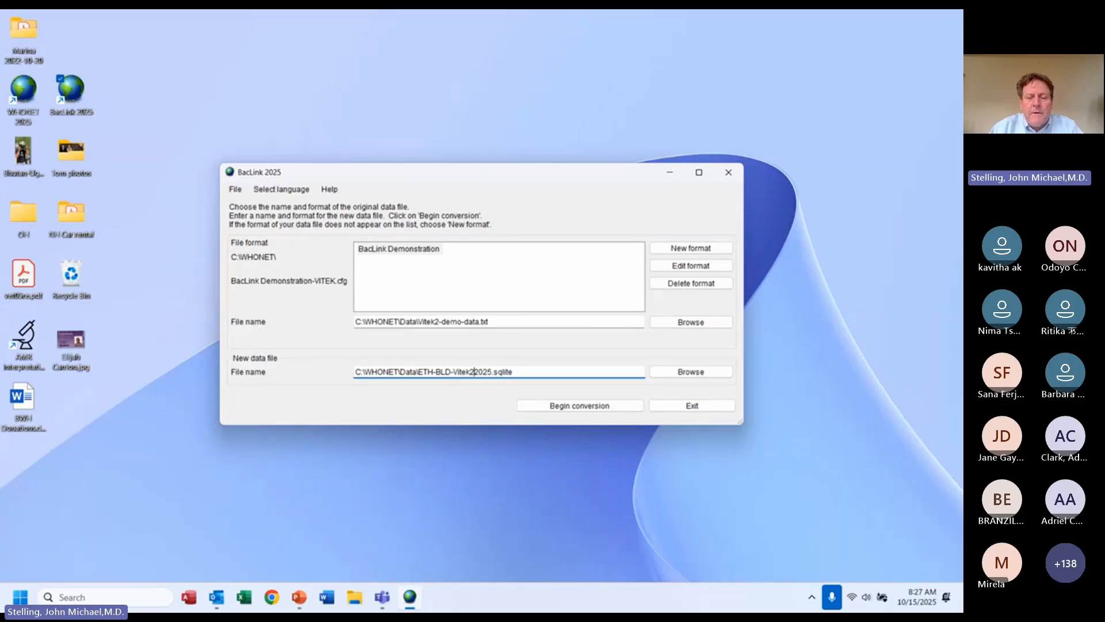
{"action": "key", "text": "BackSpace"}
{"action": "key", "text": "BackSpace"}
{"action": "key", "text": "BackSpace"}
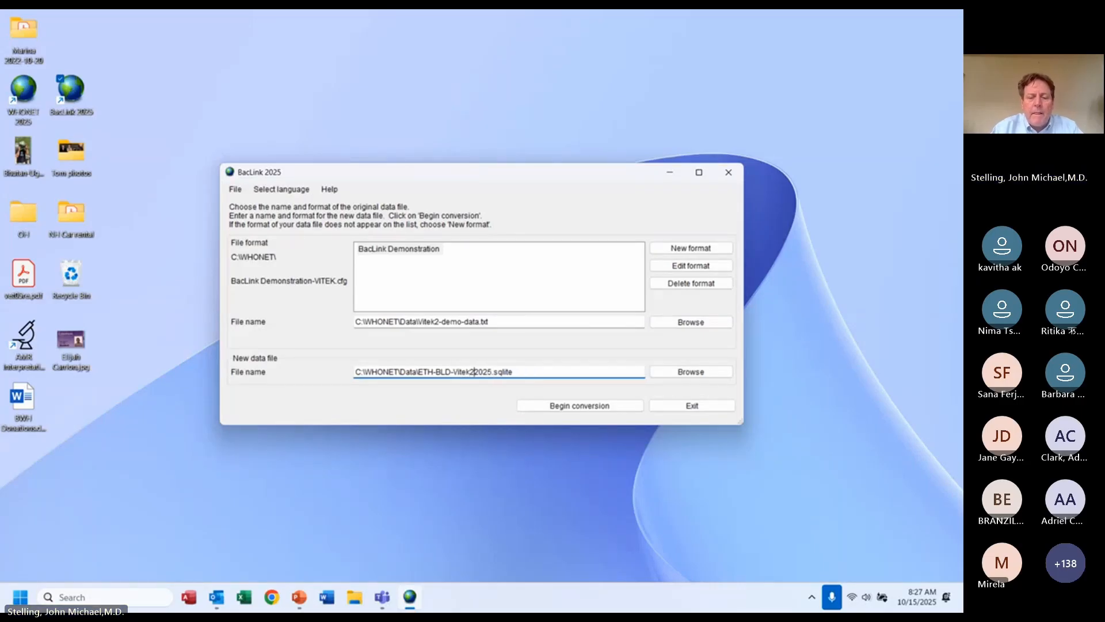
{"action": "type", "text": "demo-da"}
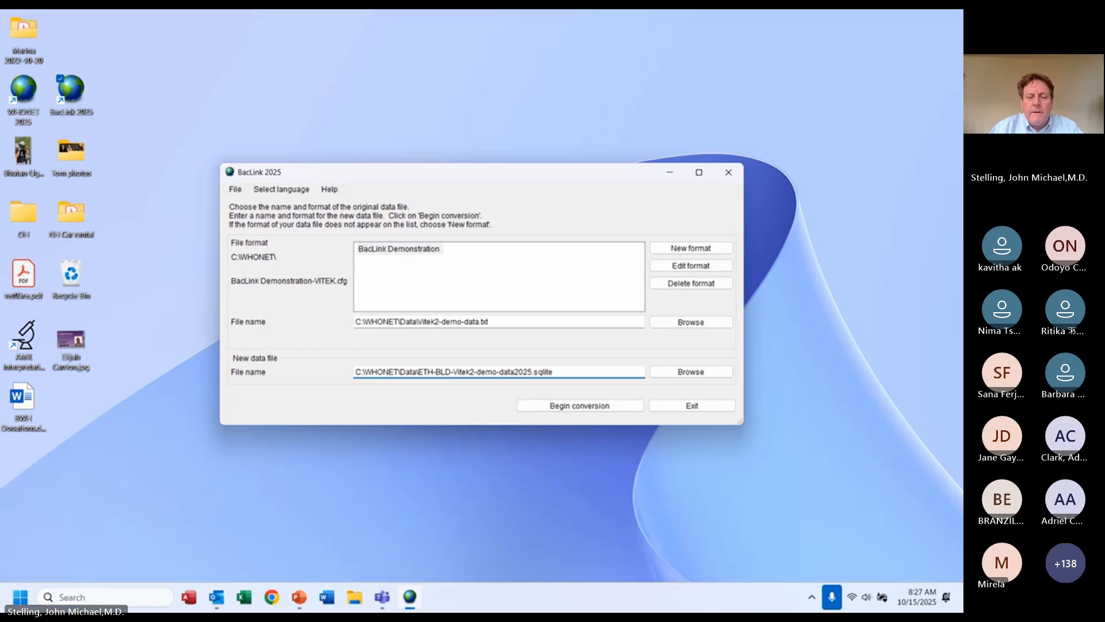
{"action": "type", "text": "ta"}
{"action": "key", "text": "Delete"}
{"action": "key", "text": "Delete"}
{"action": "key", "text": "Delete"}
{"action": "key", "text": "Delete"}
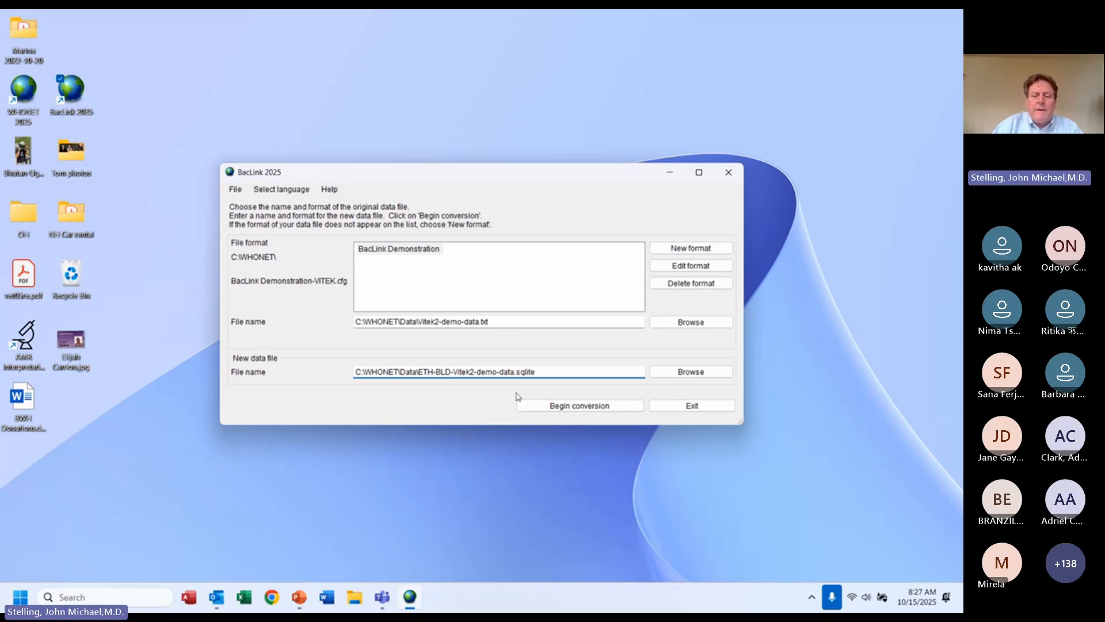
{"action": "left_click", "coordinate": [555, 407]}
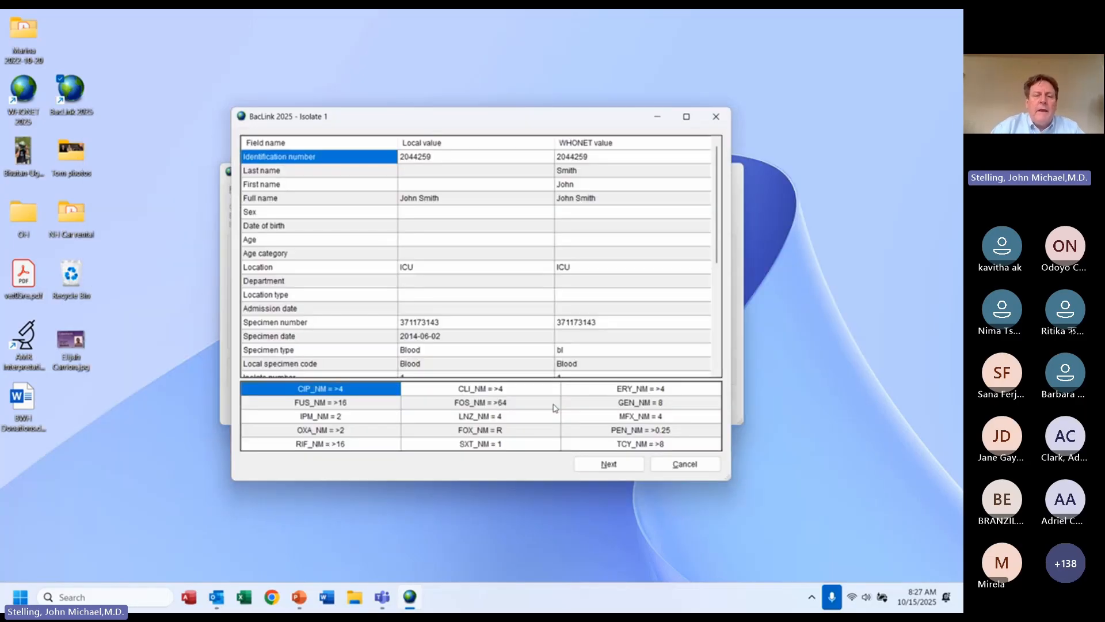
- Compare the local and WHONET values of the first isolate's identification number, full name, location and specimen number
{"action": "left_click", "coordinate": [456, 159]}
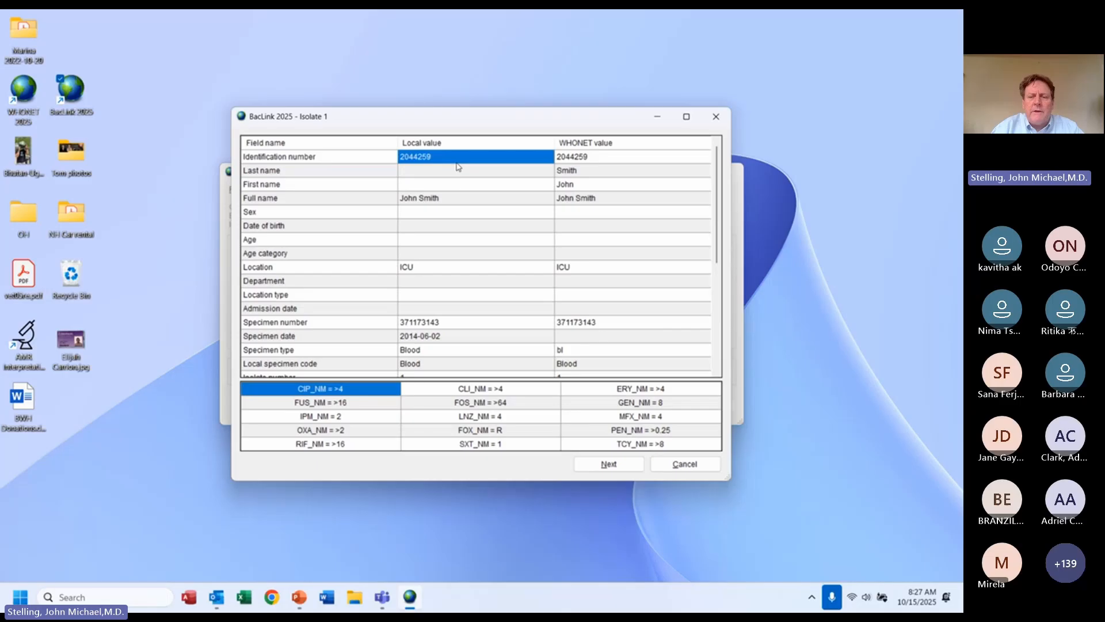
{"action": "left_click", "coordinate": [587, 155]}
{"action": "left_click", "coordinate": [472, 210]}
{"action": "left_click", "coordinate": [471, 203]}
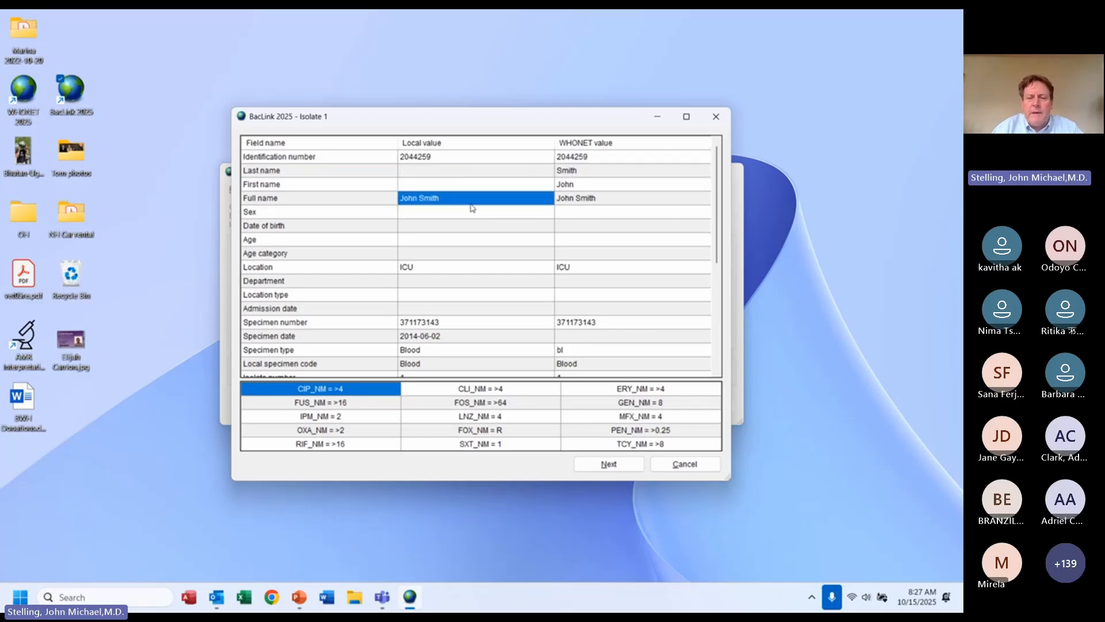
{"action": "left_click", "coordinate": [431, 268]}
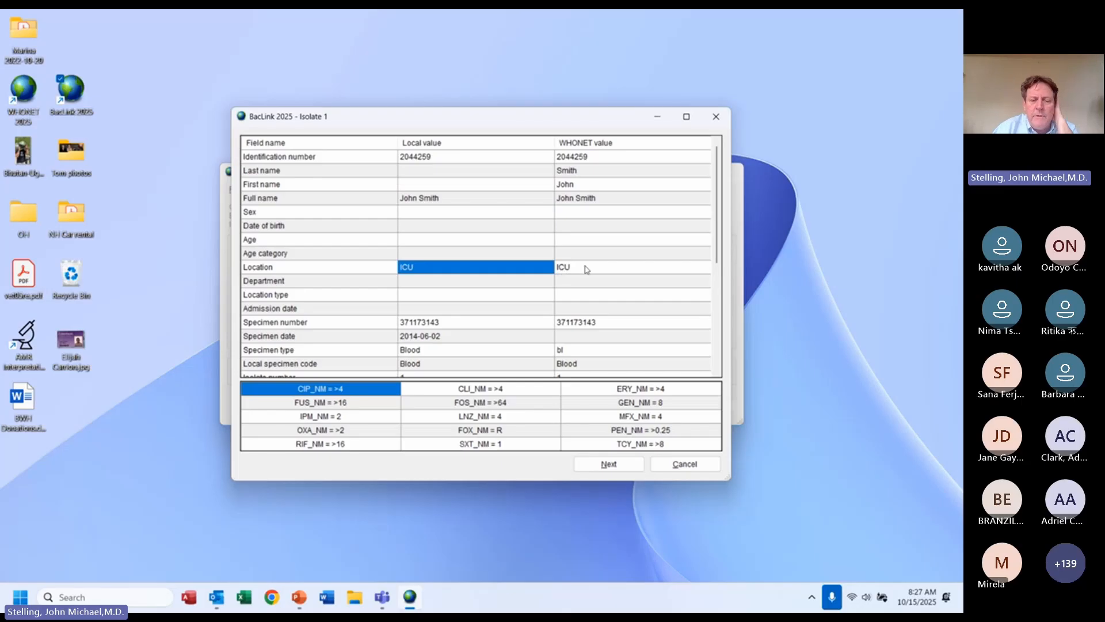
{"action": "left_click", "coordinate": [464, 323]}
{"action": "left_click", "coordinate": [605, 322]}
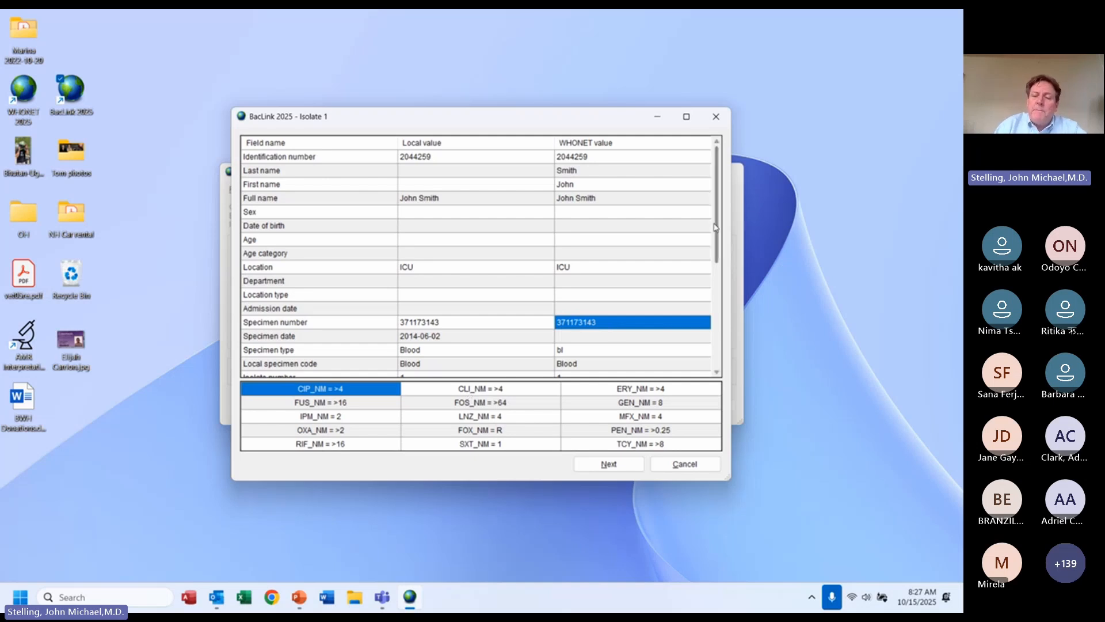
- Compare the first isolate's specimen date between the local and WHONET values
{"action": "left_click_drag", "start_coordinate": [716, 227], "coordinate": [722, 277]}
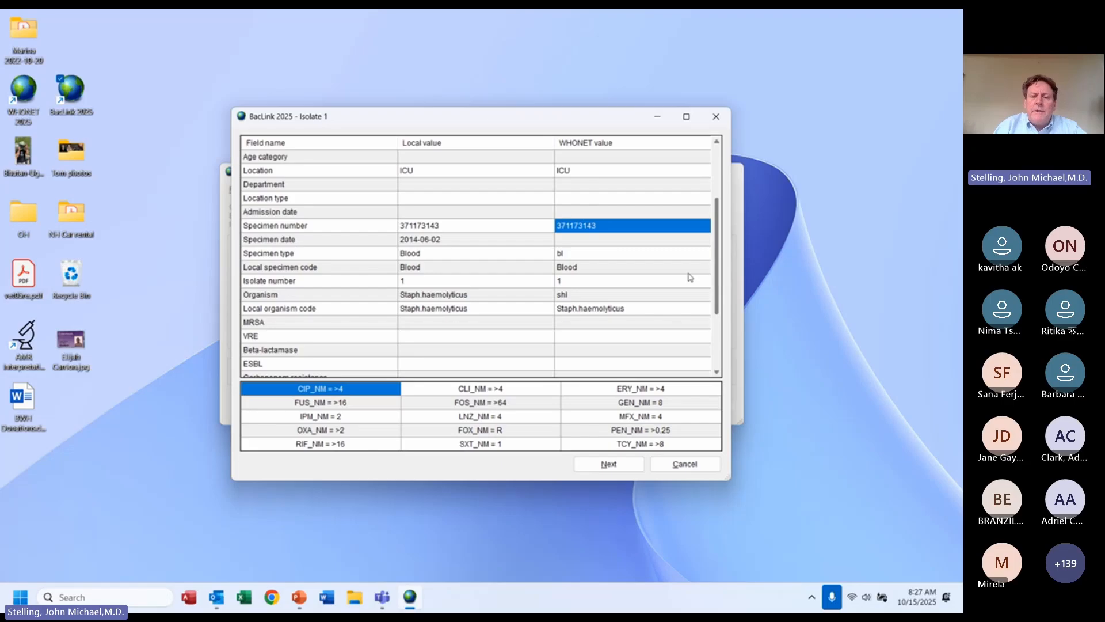
{"action": "left_click", "coordinate": [458, 240]}
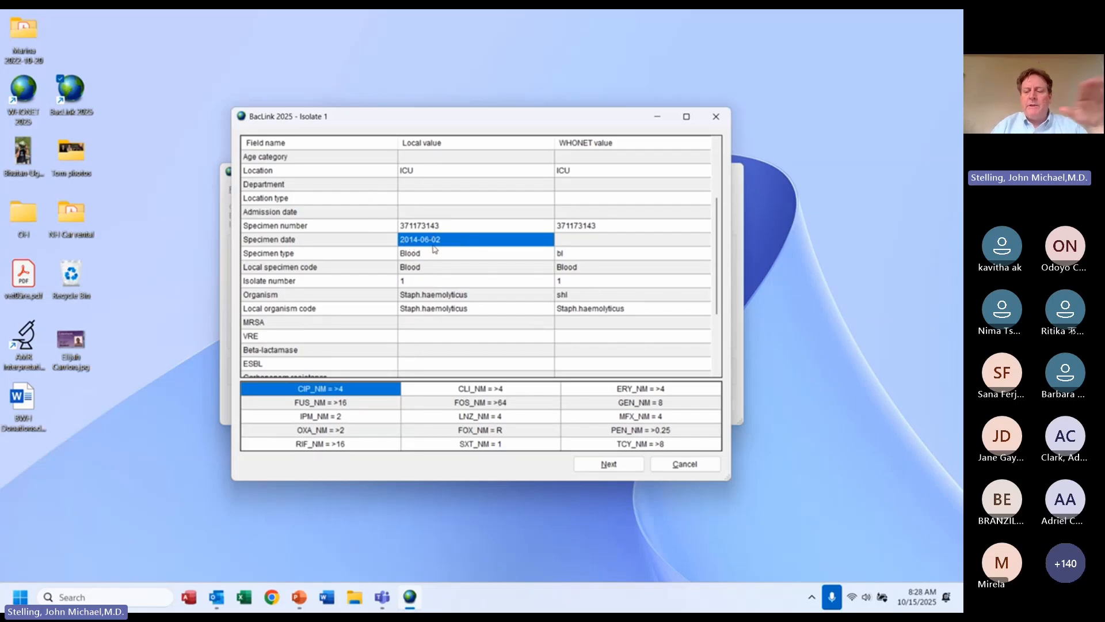
{"action": "left_click", "coordinate": [601, 246]}
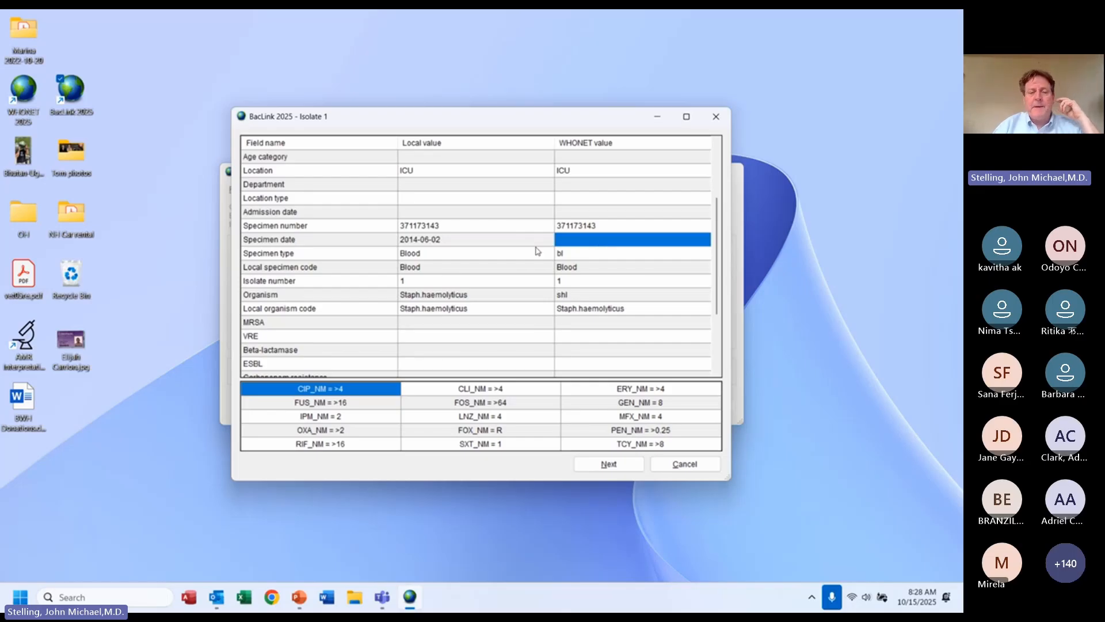
- Examine the first isolate's specimen and organism fields alongside their local specimen code and local organism code
{"action": "left_click", "coordinate": [469, 269]}
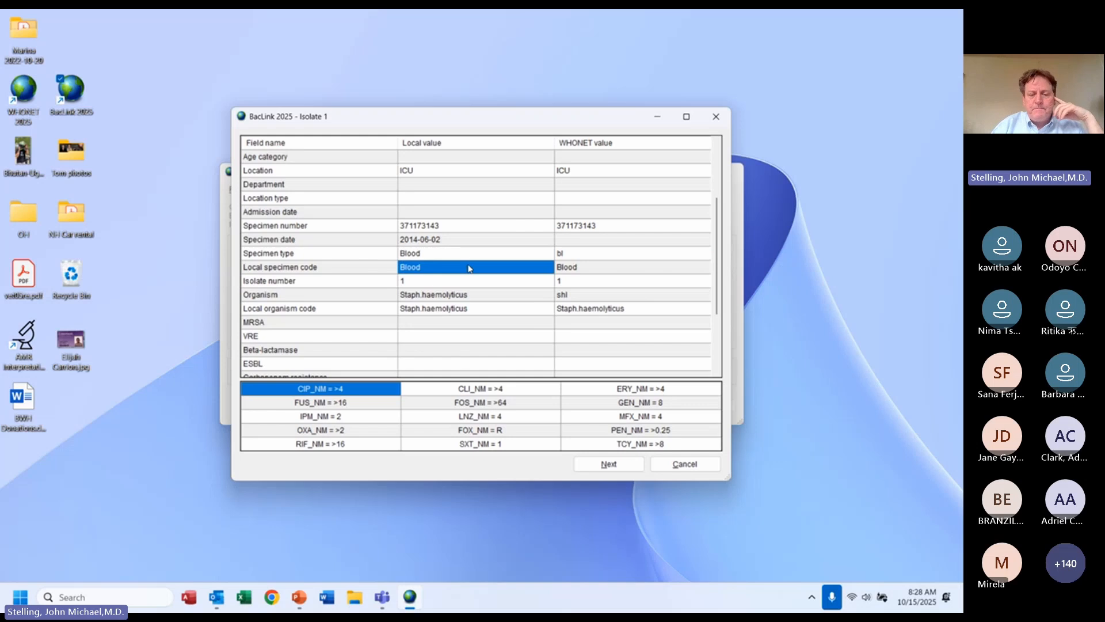
{"action": "left_click", "coordinate": [337, 298]}
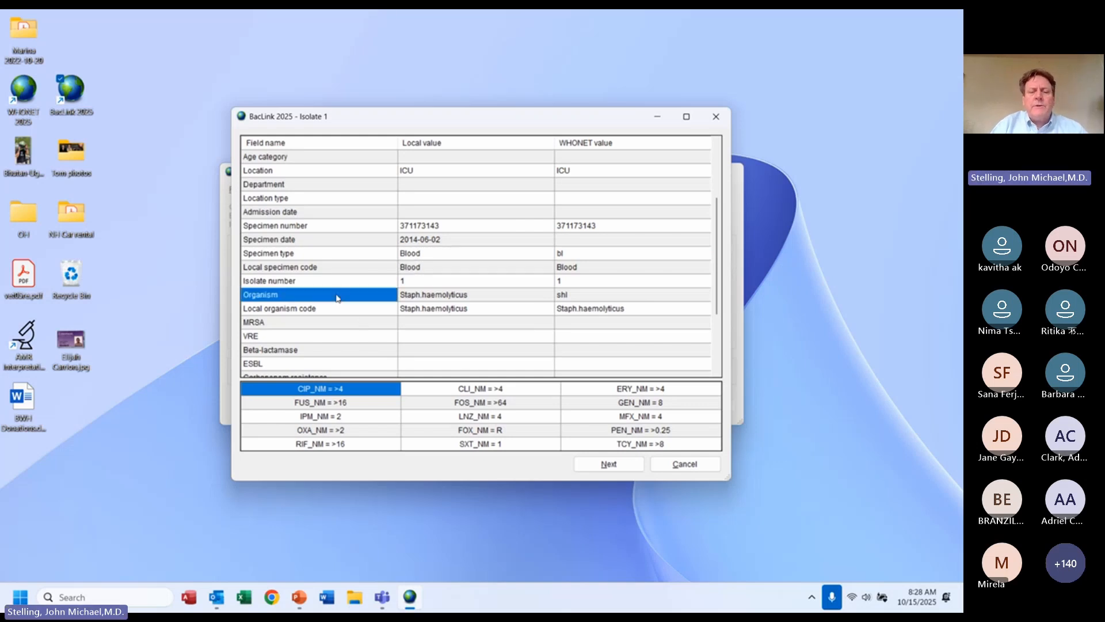
{"action": "left_click", "coordinate": [342, 314]}
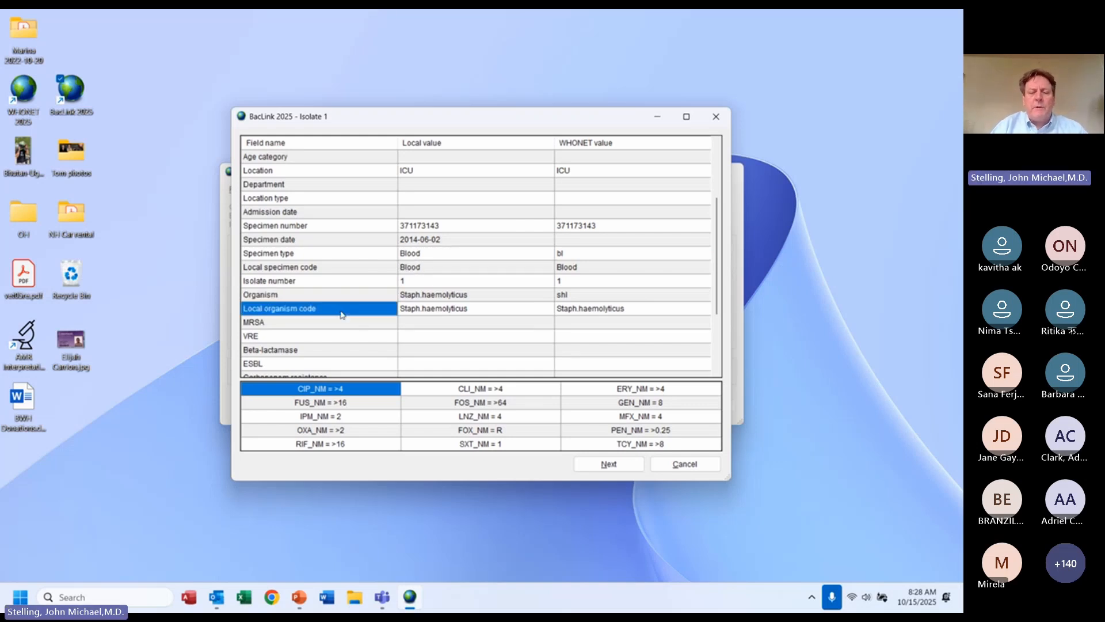
{"action": "left_click", "coordinate": [323, 256]}
{"action": "left_click", "coordinate": [327, 270]}
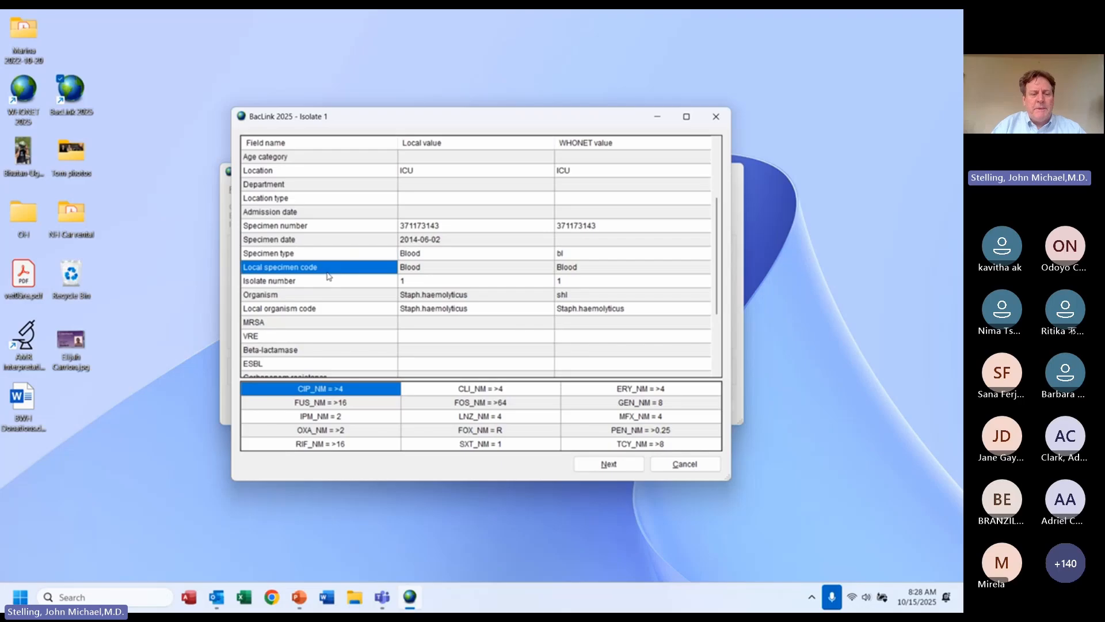
{"action": "left_click", "coordinate": [454, 309]}
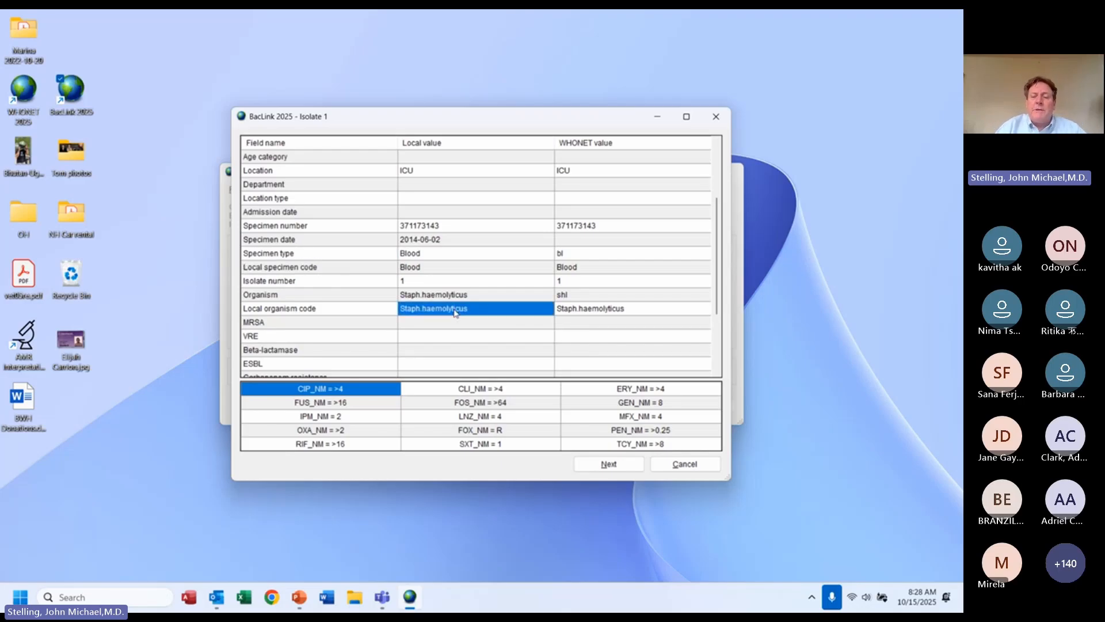
{"action": "key", "text": "Right"}
{"action": "key", "text": "Left"}
{"action": "key", "text": "Up"}
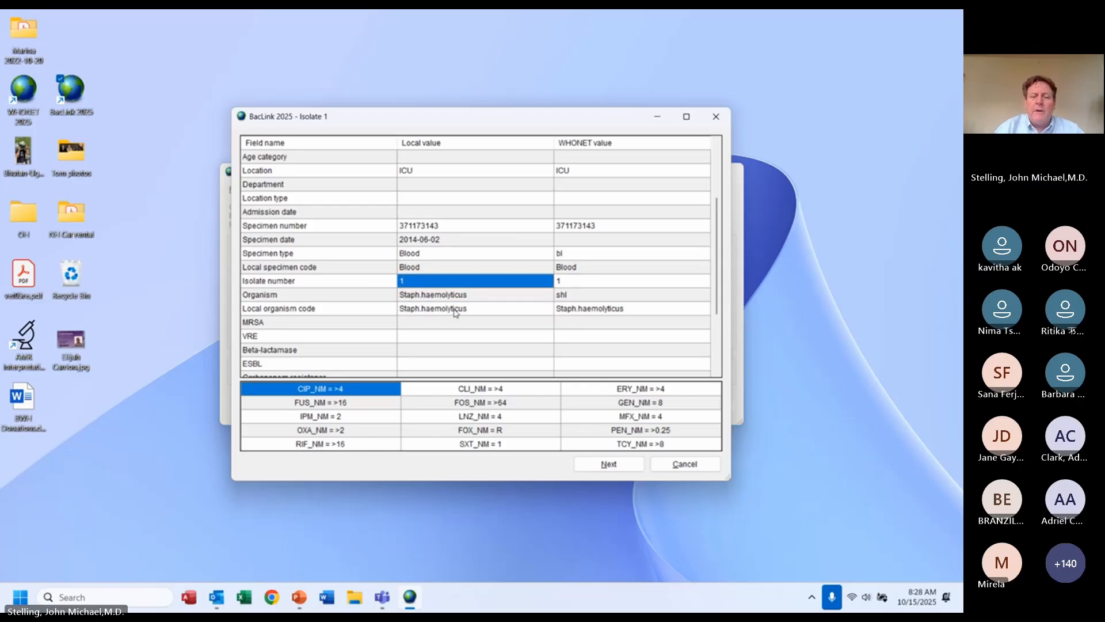
{"action": "key", "text": "Up"}
{"action": "key", "text": "Right"}
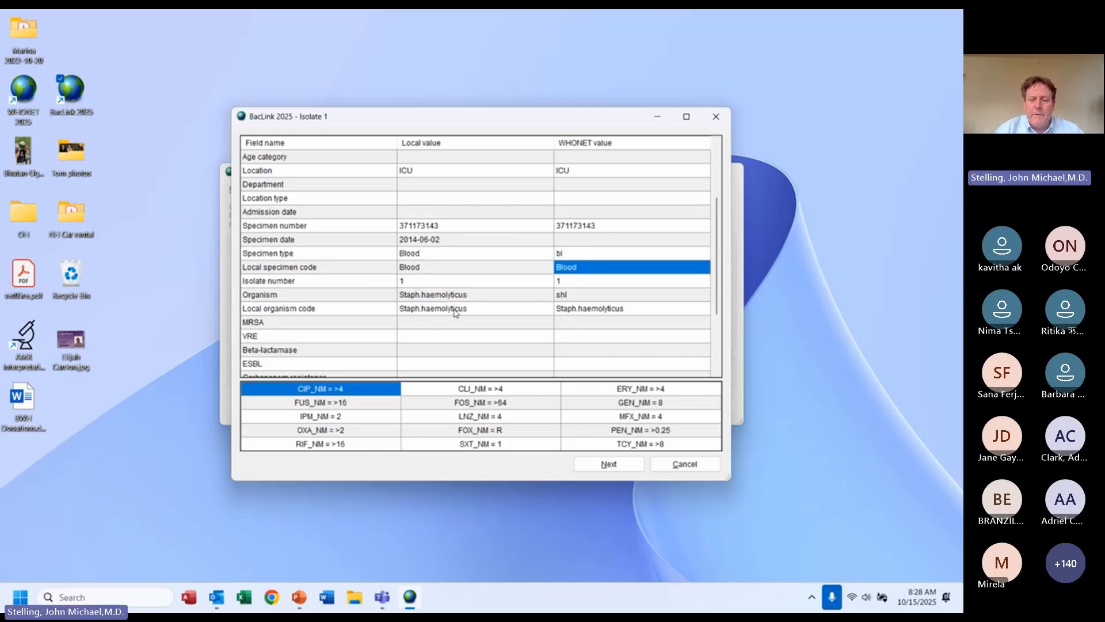
- Compare the local values of the first isolate's organism and specimen type with their WHONET codes
{"action": "key", "text": "Down"}
{"action": "key", "text": "Down"}
{"action": "key", "text": "Left"}
{"action": "key", "text": "Up"}
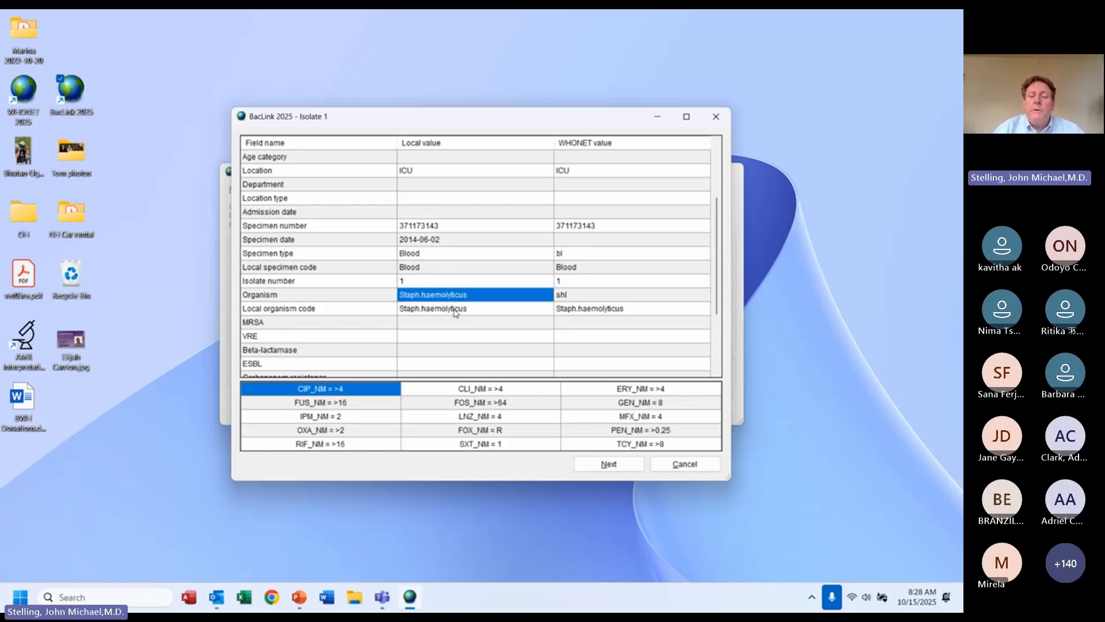
{"action": "key", "text": "Right"}
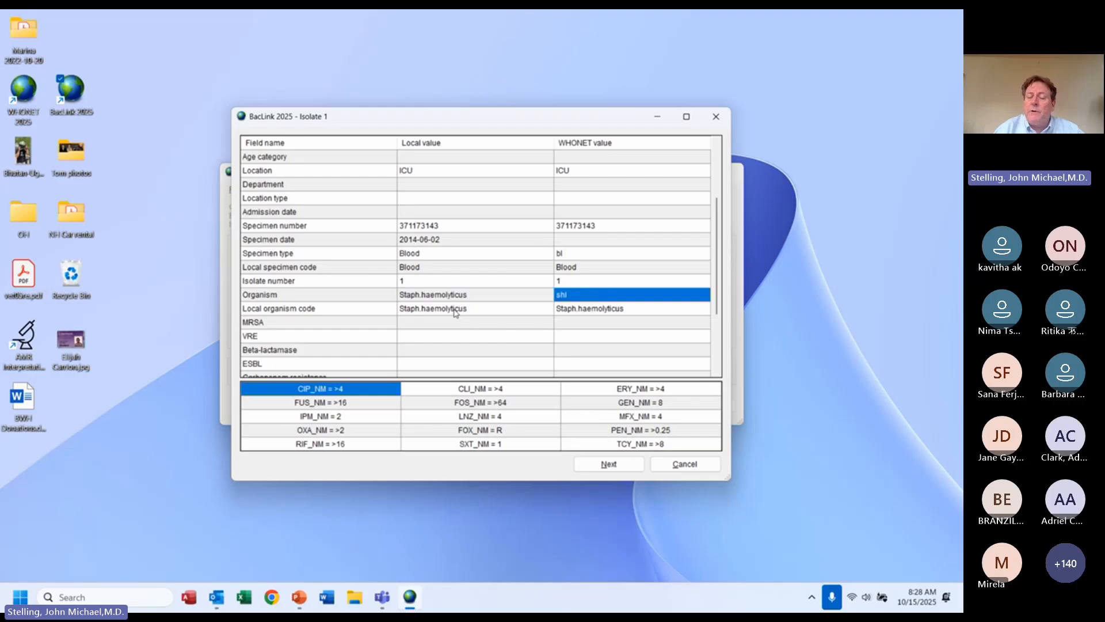
{"action": "key", "text": "Left"}
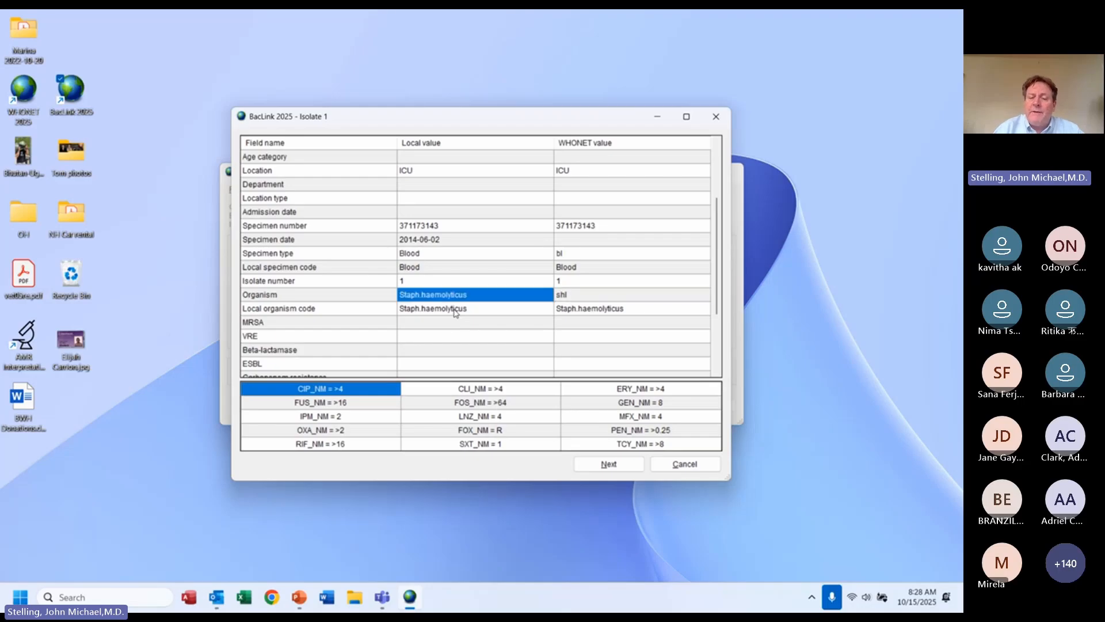
{"action": "key", "text": "Right"}
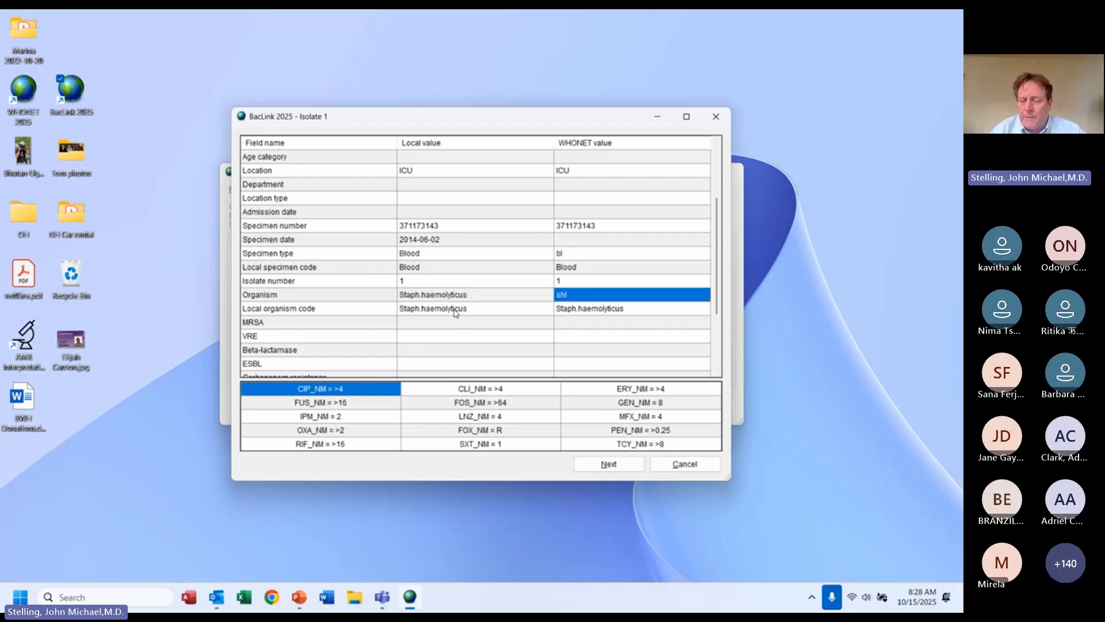
{"action": "key", "text": "Up"}
{"action": "key", "text": "Up"}
{"action": "key", "text": "Left"}
{"action": "key", "text": "Up"}
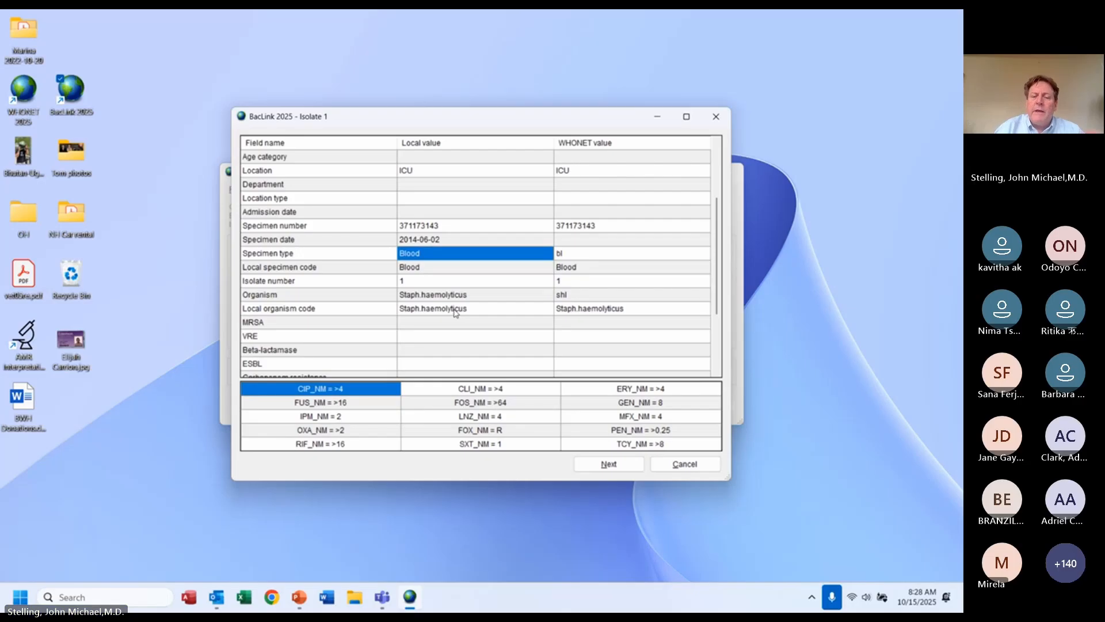
{"action": "key", "text": "Right"}
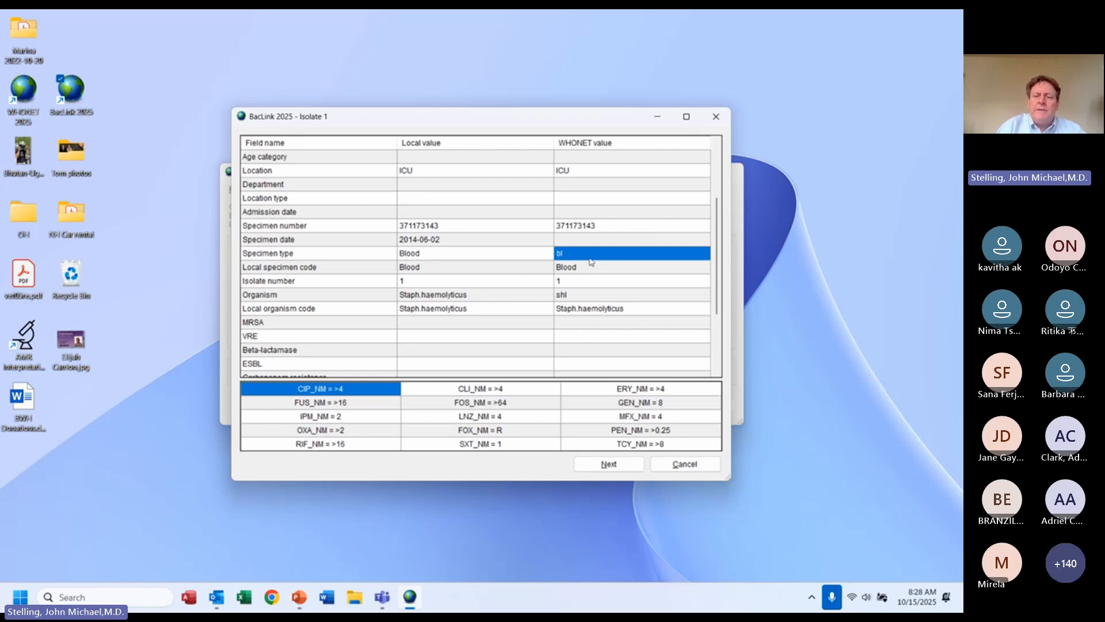
- Check the first isolate's WHONET specimen date, Bio Number and Testing Date values
{"action": "left_click", "coordinate": [581, 242]}
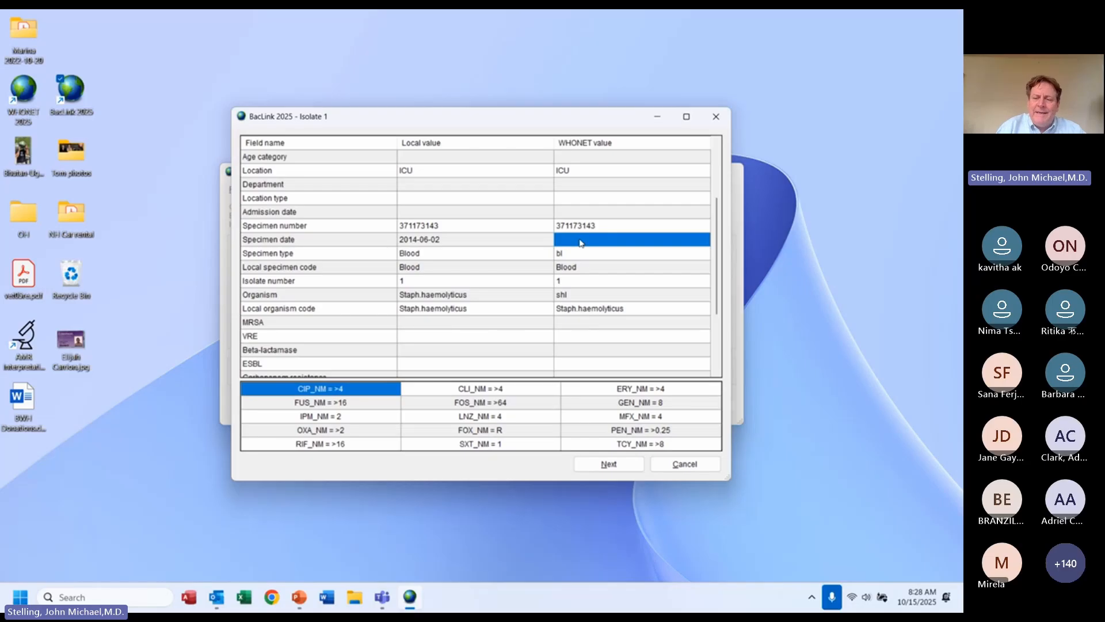
{"action": "left_click_drag", "start_coordinate": [718, 297], "coordinate": [718, 363]}
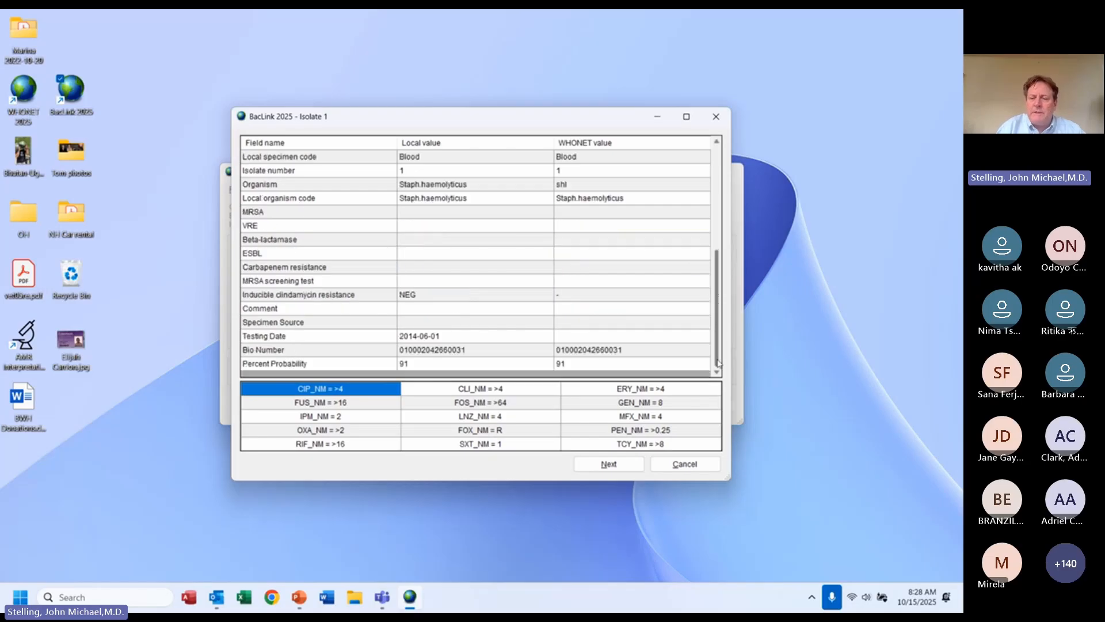
{"action": "left_click", "coordinate": [557, 352]}
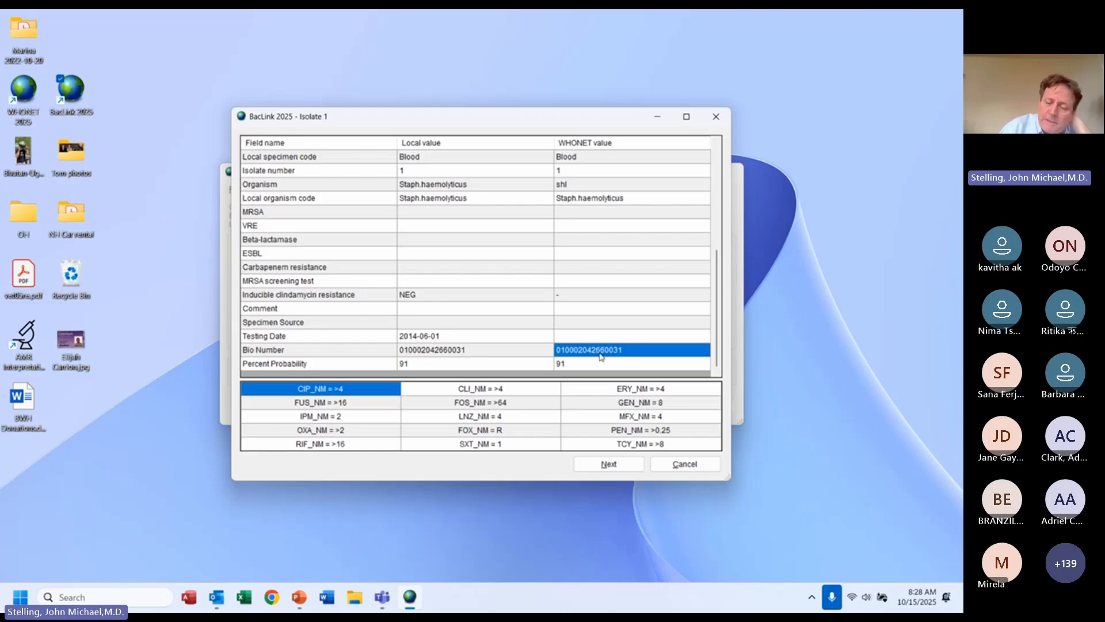
{"action": "left_click", "coordinate": [505, 335]}
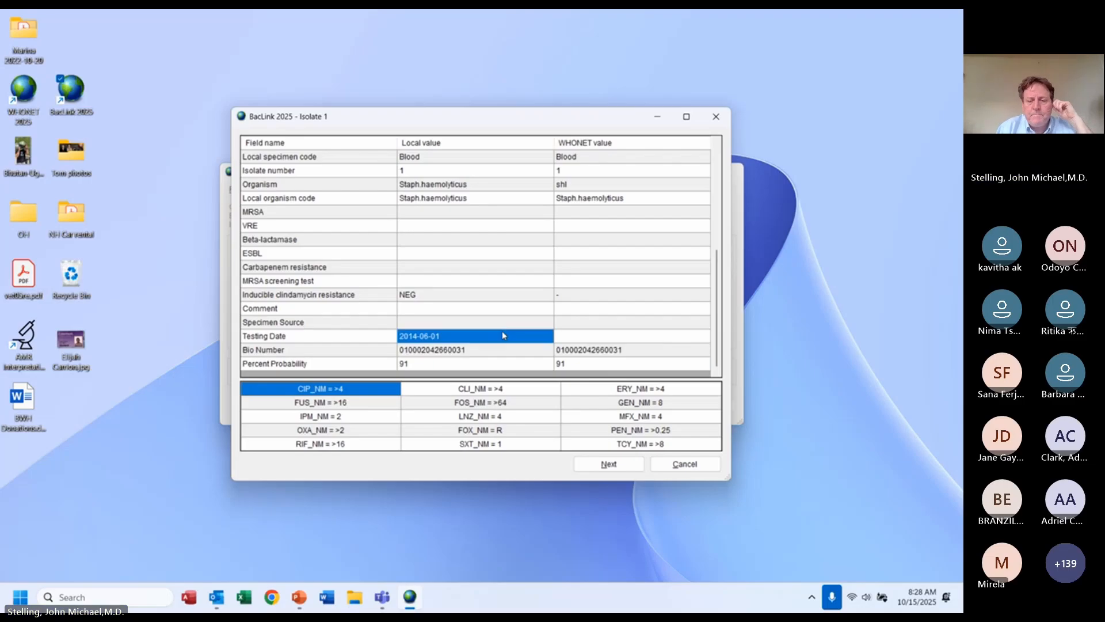
{"action": "left_click", "coordinate": [579, 339]}
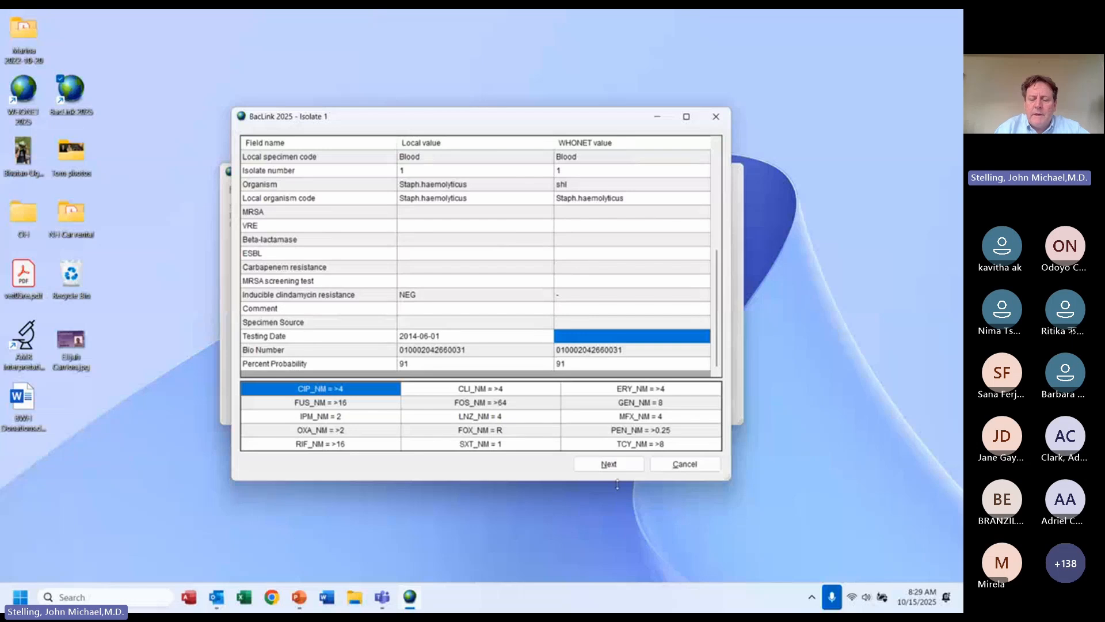
- Advance to the second isolate and review the remaining fields at the end of its record
{"action": "left_click", "coordinate": [606, 467]}
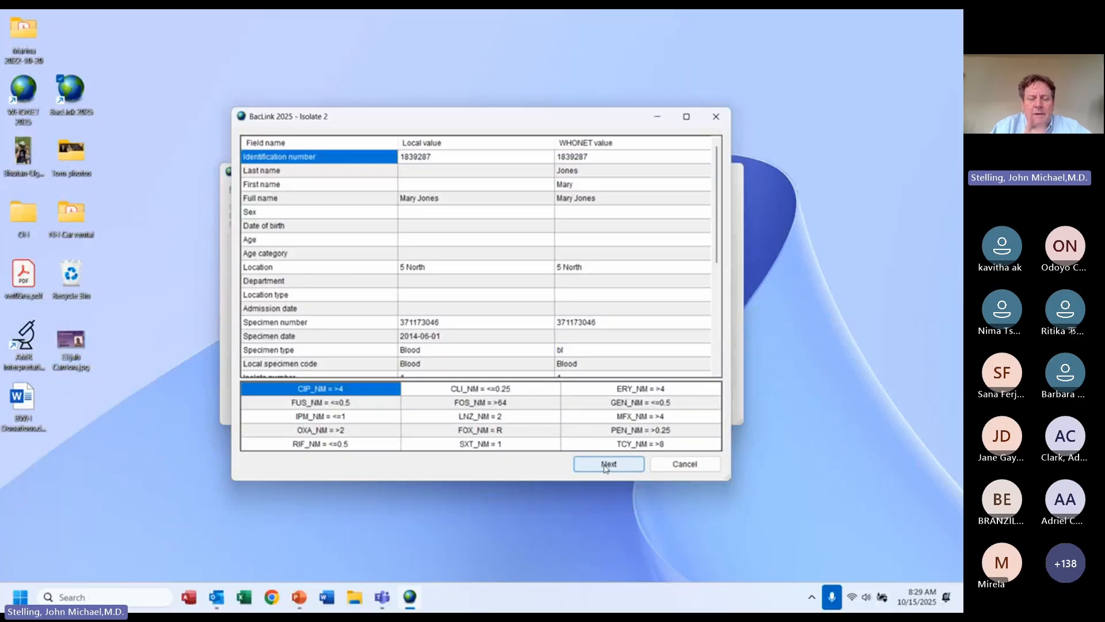
{"action": "left_click", "coordinate": [719, 347]}
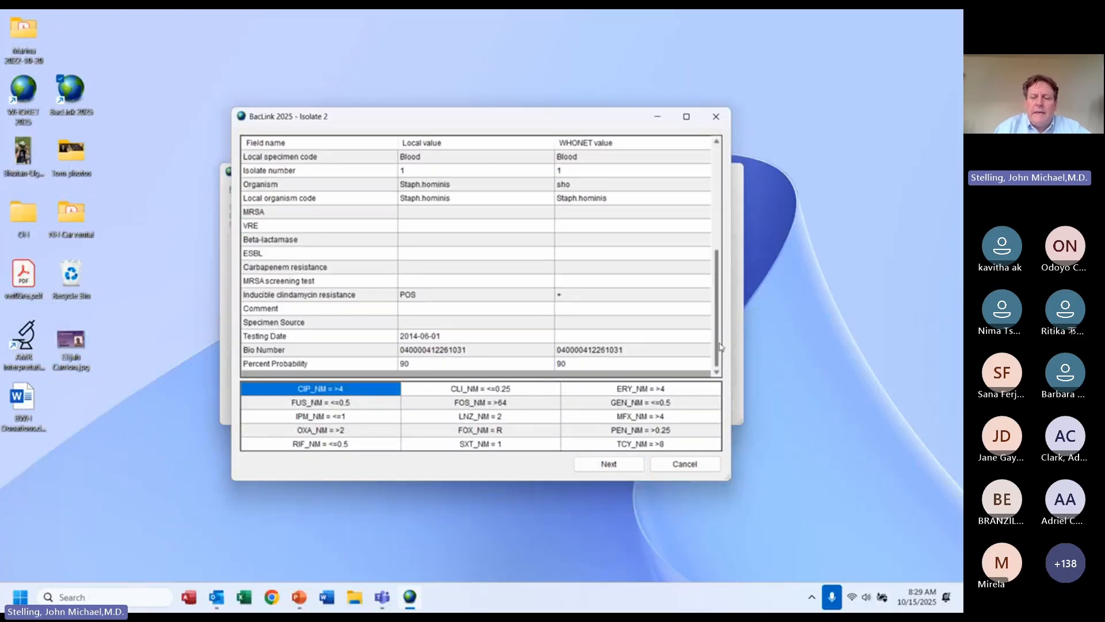
- Advance past the second and third isolates to finish the conversion, and decline the review of new codes
{"action": "left_click", "coordinate": [598, 465]}
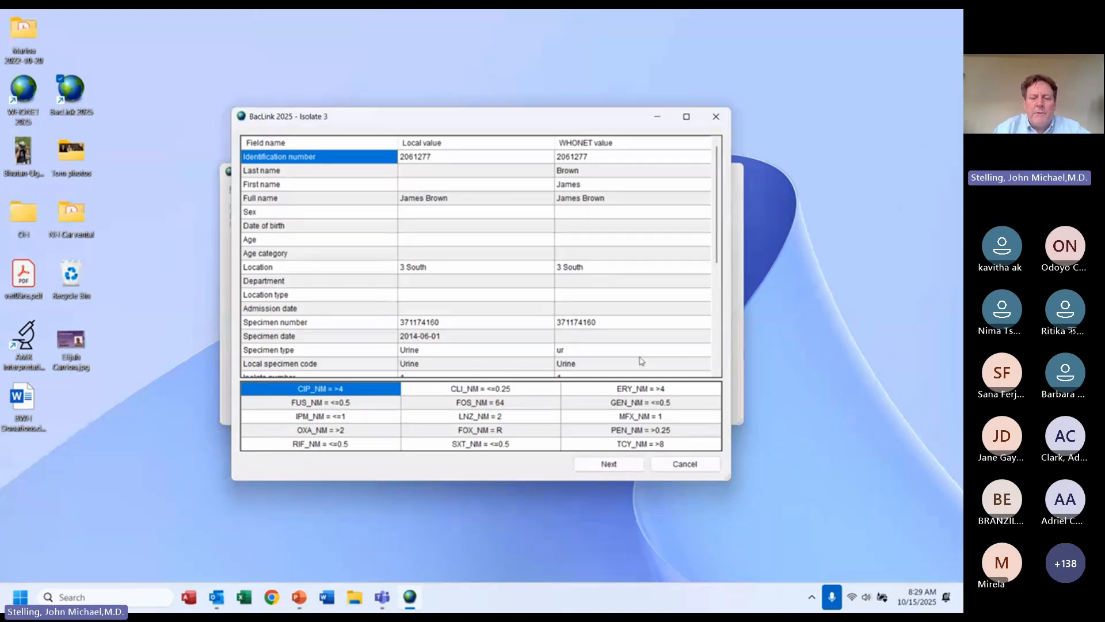
{"action": "left_click", "coordinate": [610, 464]}
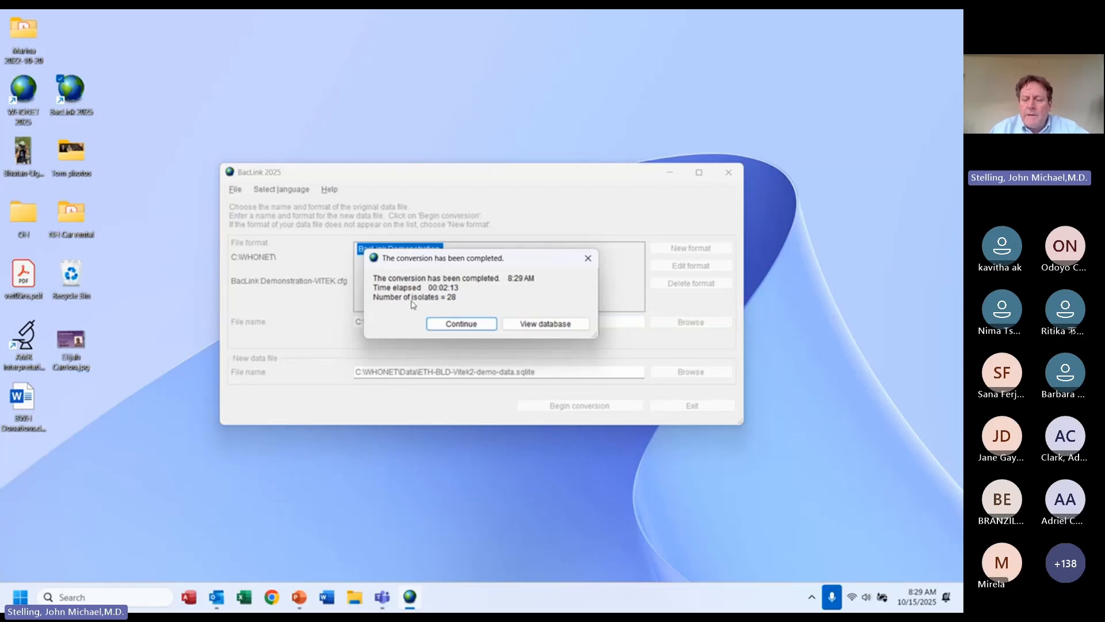
{"action": "left_click", "coordinate": [461, 324]}
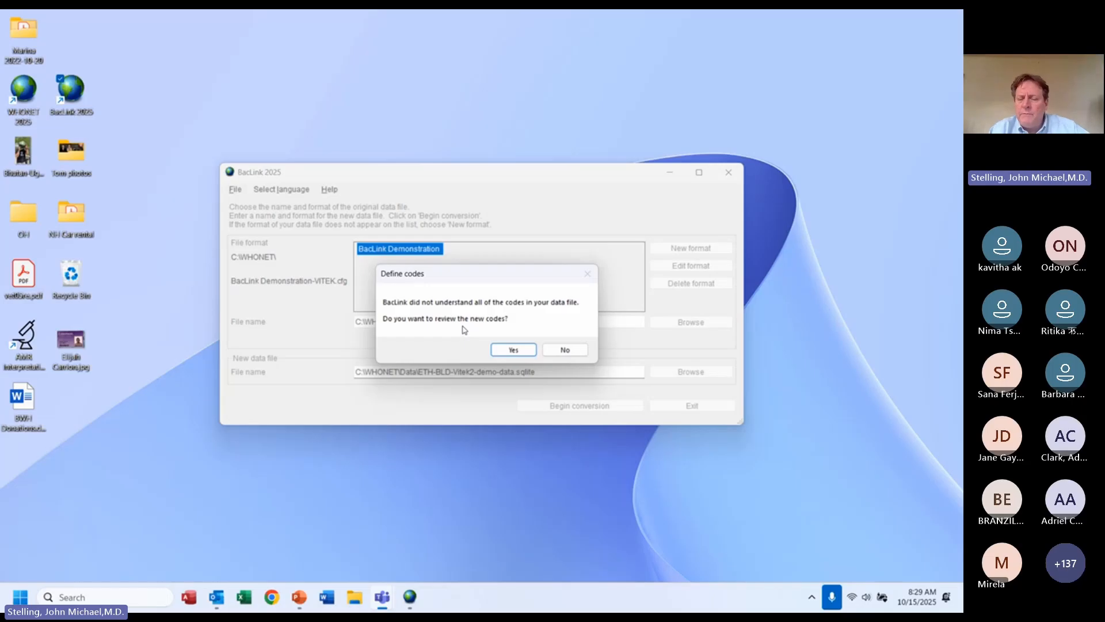
{"action": "left_click", "coordinate": [567, 350]}
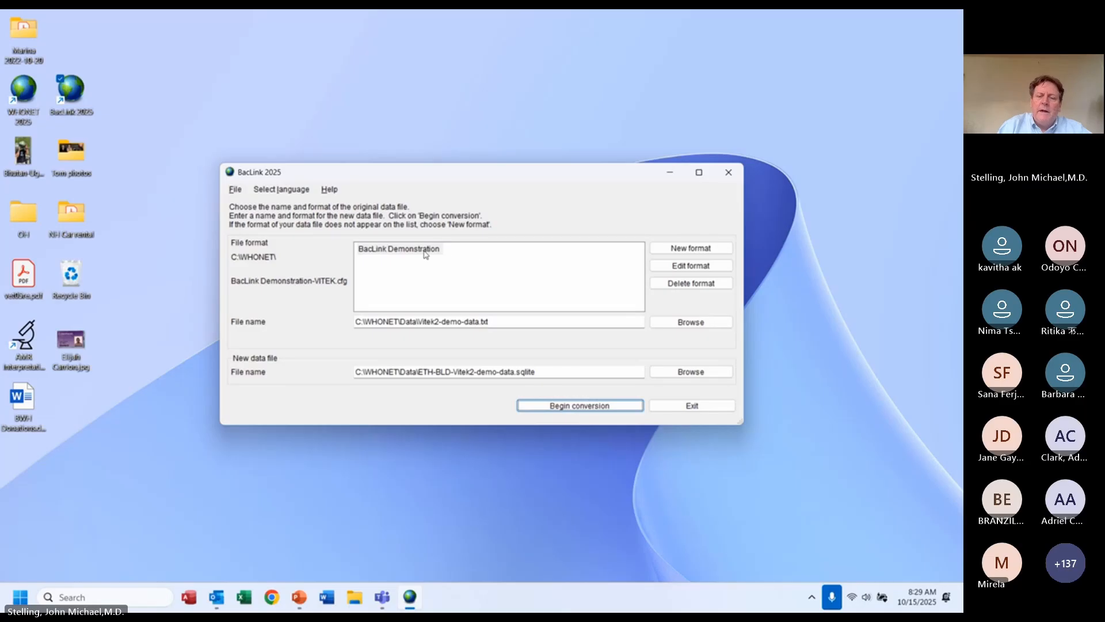
- Edit the BacLink Demonstration format's codes and dates, setting both the specimen date and date of birth formats to Y-M-D
{"action": "left_click", "coordinate": [700, 269]}
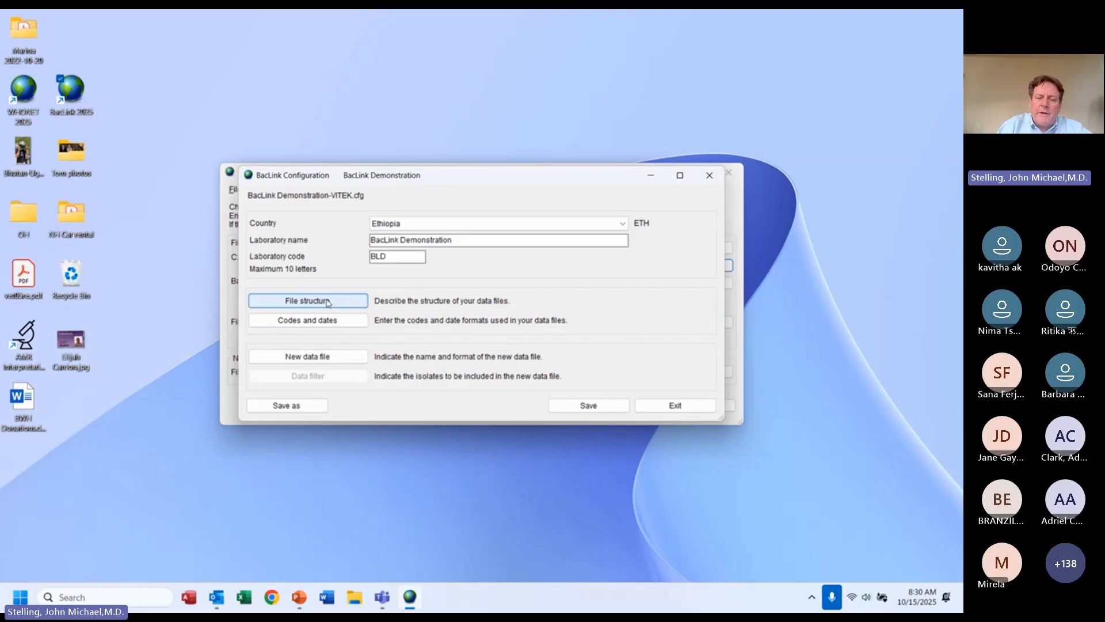
{"action": "left_click", "coordinate": [309, 325]}
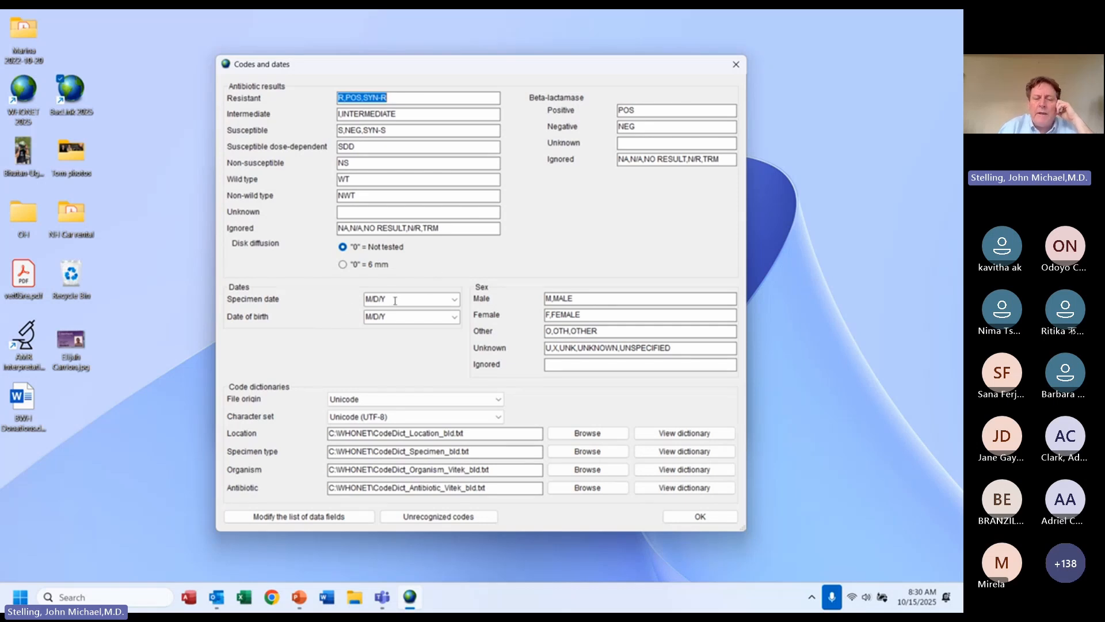
{"action": "left_click", "coordinate": [455, 299]}
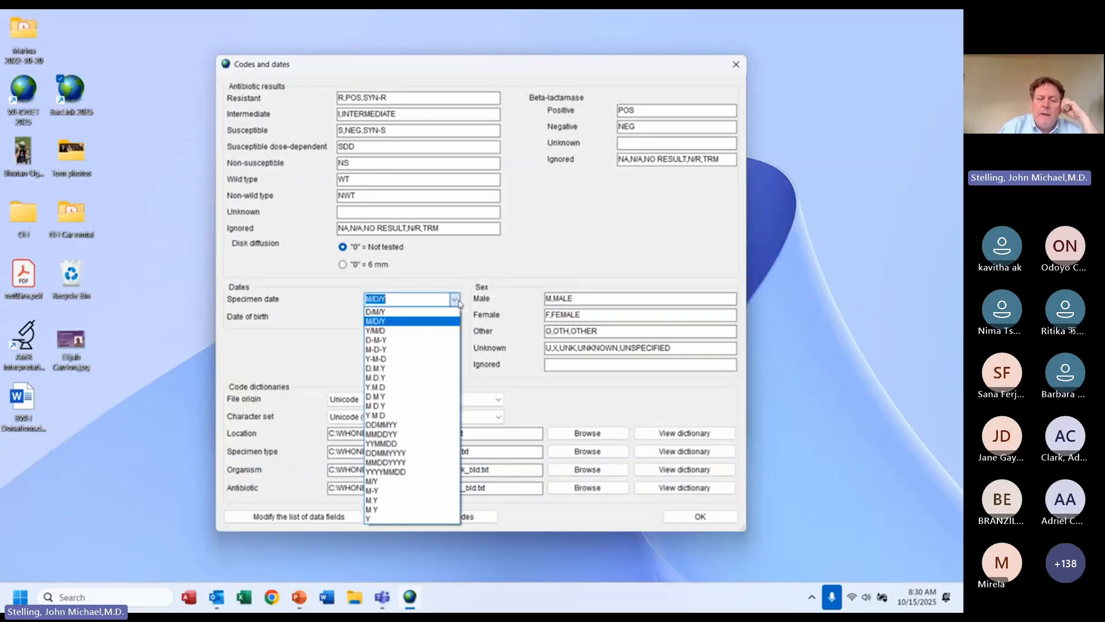
{"action": "left_click", "coordinate": [408, 359]}
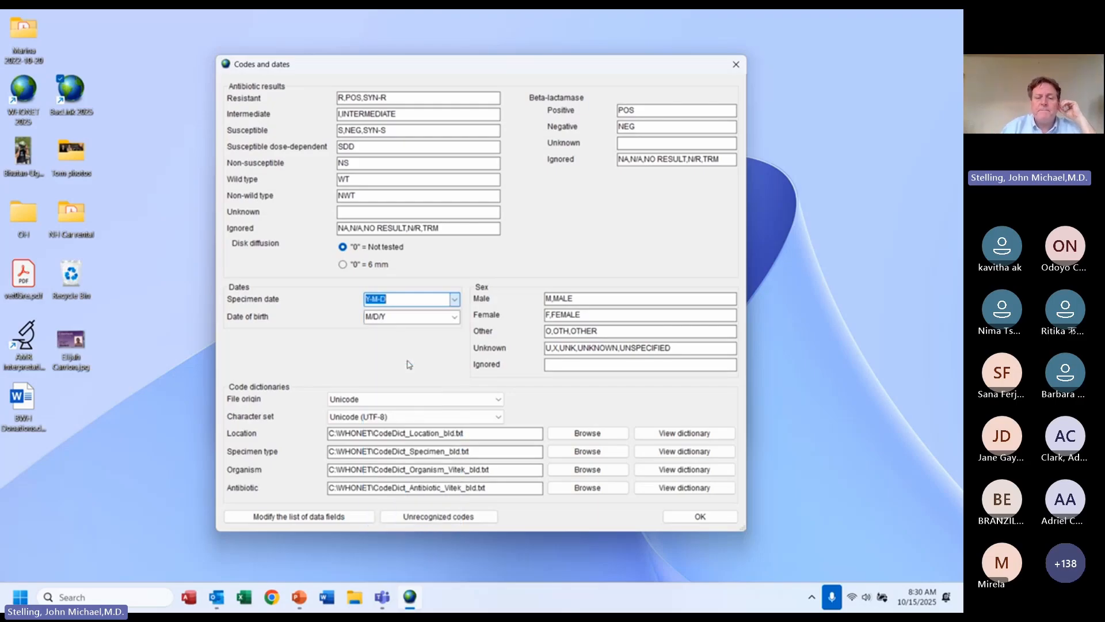
{"action": "left_click", "coordinate": [455, 317]}
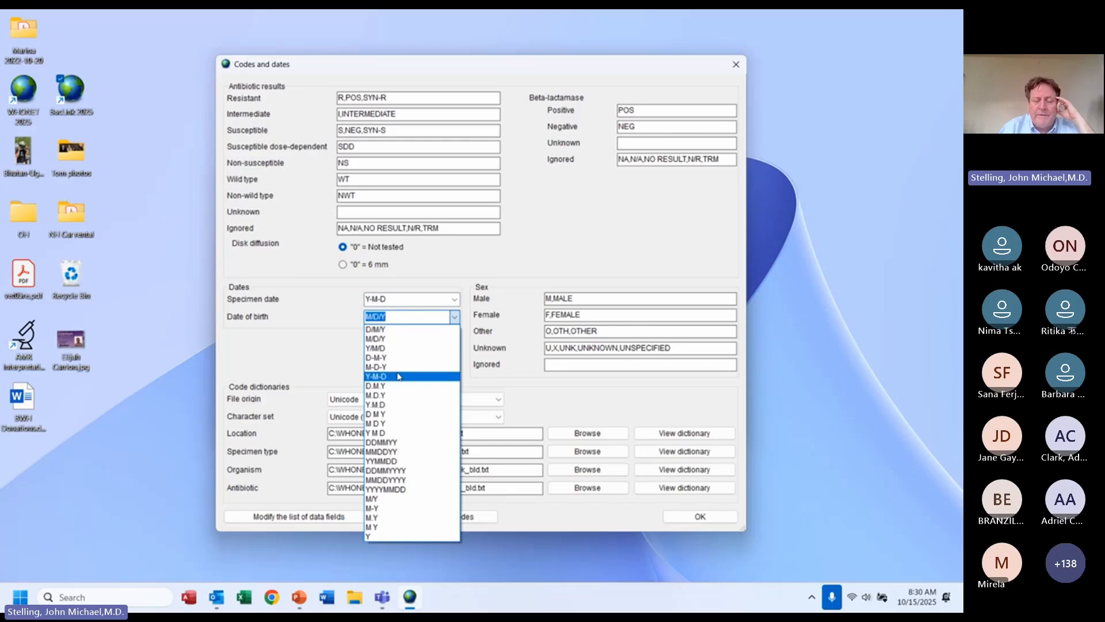
{"action": "left_click", "coordinate": [398, 376]}
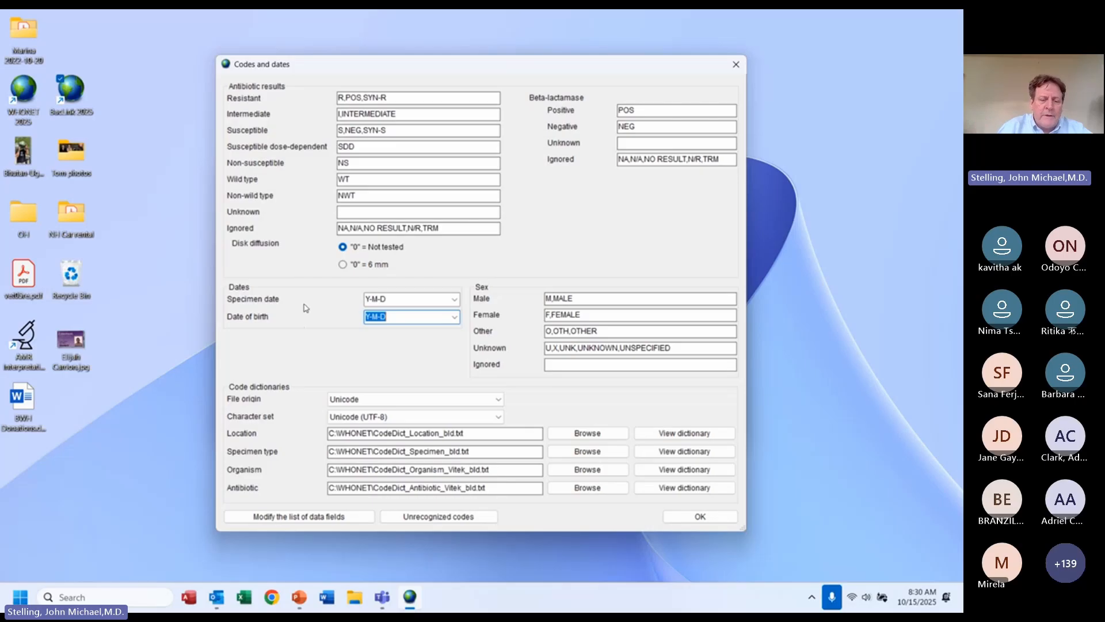
- Set the Testing Date field's date format to Y-M-D in the list of data fields
{"action": "left_click", "coordinate": [320, 520]}
{"action": "left_click", "coordinate": [383, 381]}
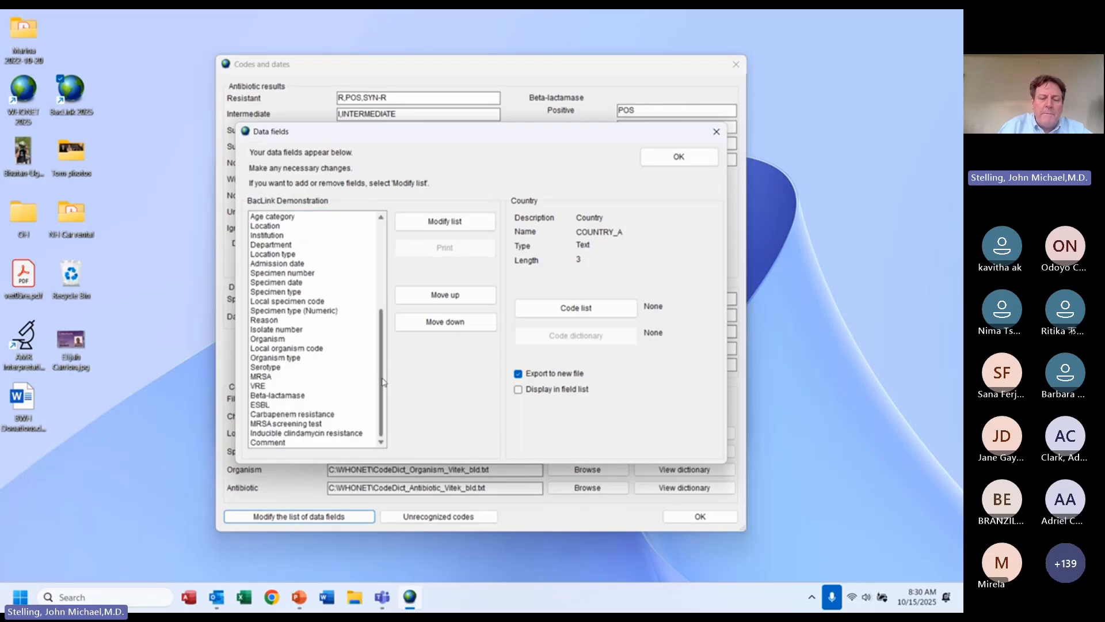
{"action": "scroll", "coordinate": [334, 403], "scroll_direction": "down", "scroll_amount": 3}
{"action": "left_click", "coordinate": [290, 432]}
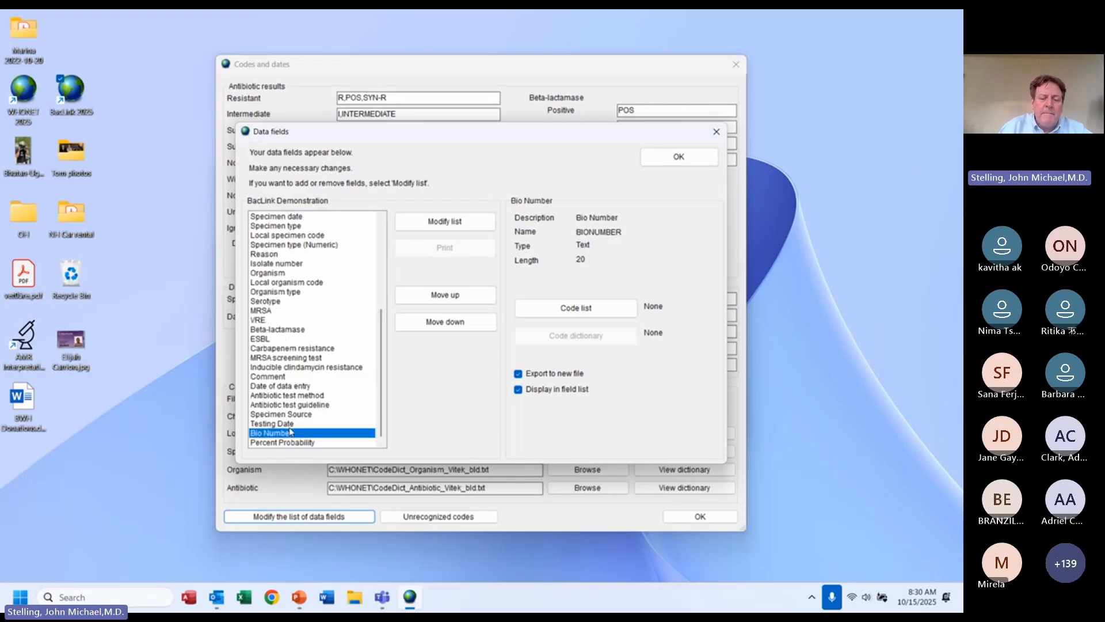
{"action": "left_click", "coordinate": [290, 424]}
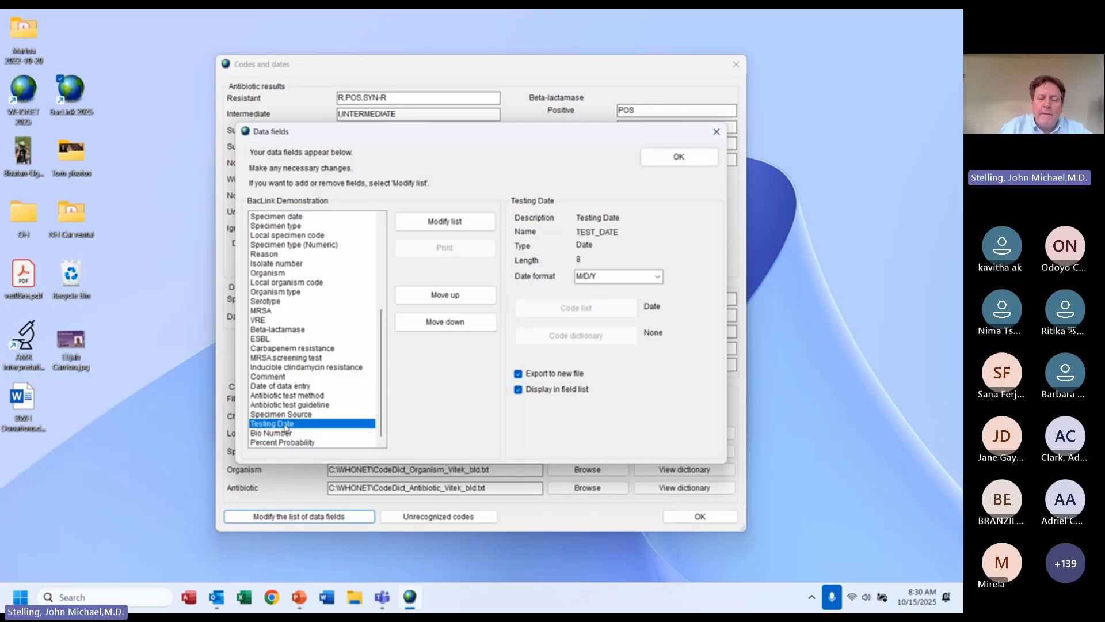
{"action": "left_click", "coordinate": [657, 277]}
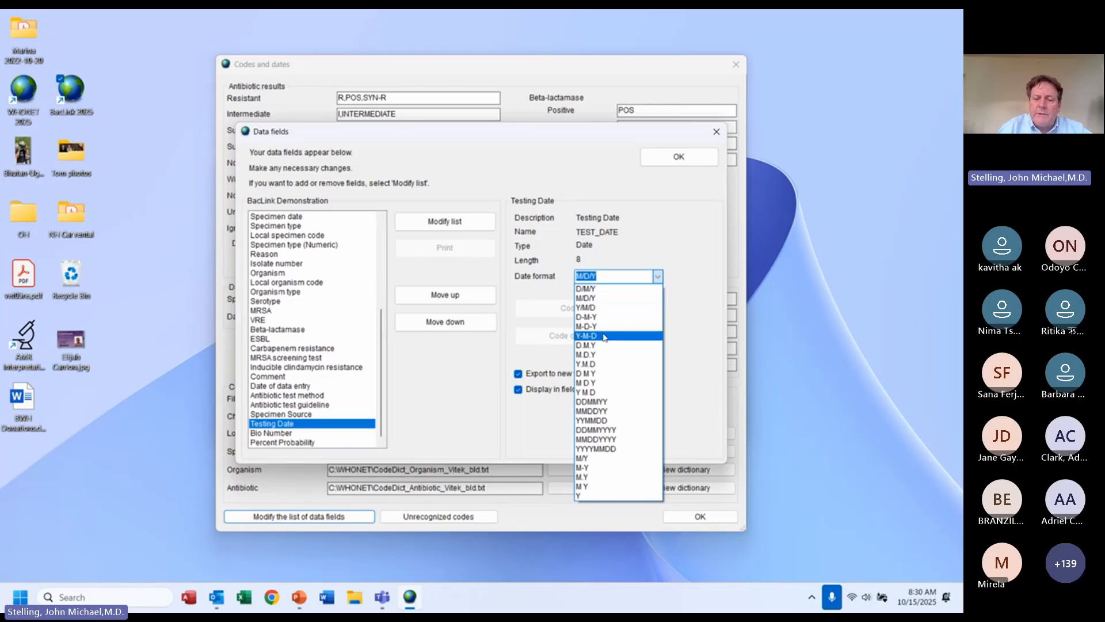
{"action": "left_click", "coordinate": [604, 336]}
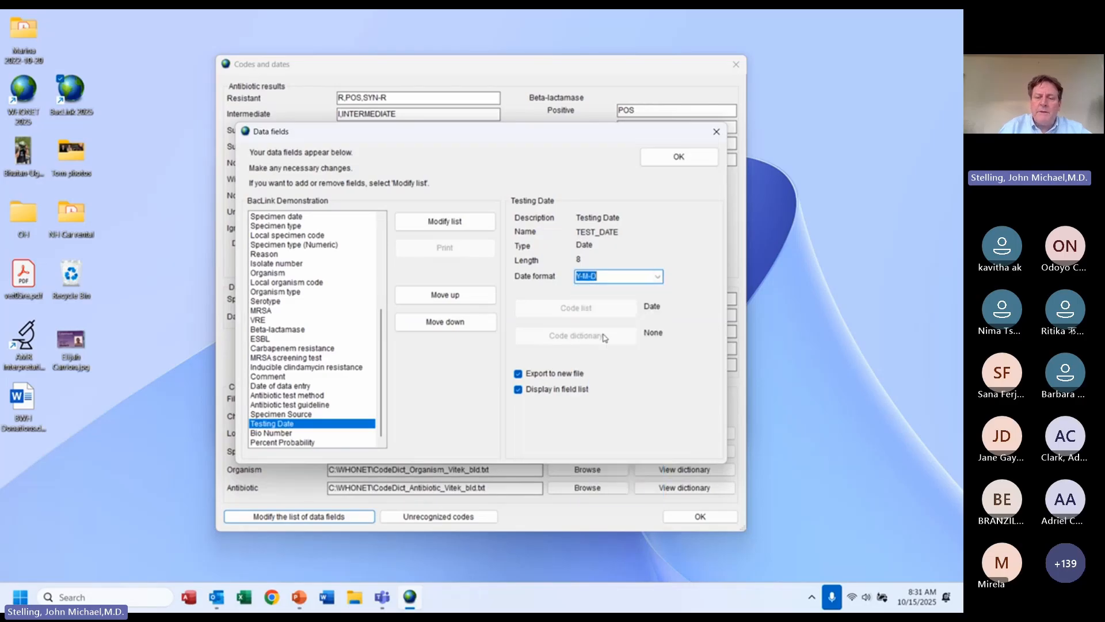
{"action": "left_click", "coordinate": [679, 157]}
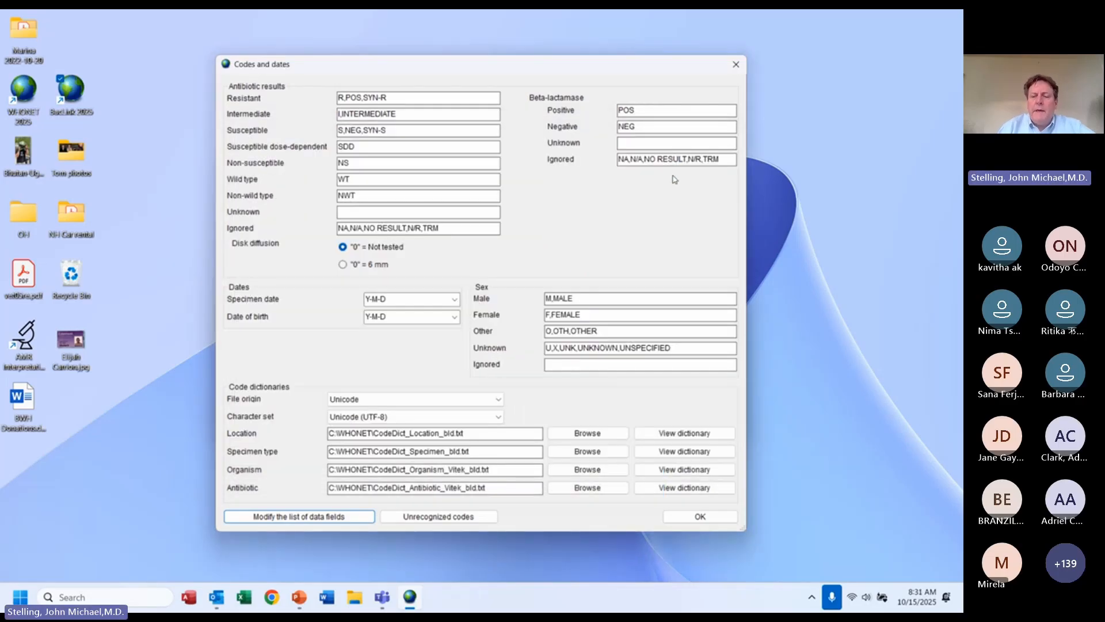
- Accept the codes and dates settings, then save and close the BacLink Demonstration configuration
{"action": "left_click", "coordinate": [692, 517]}
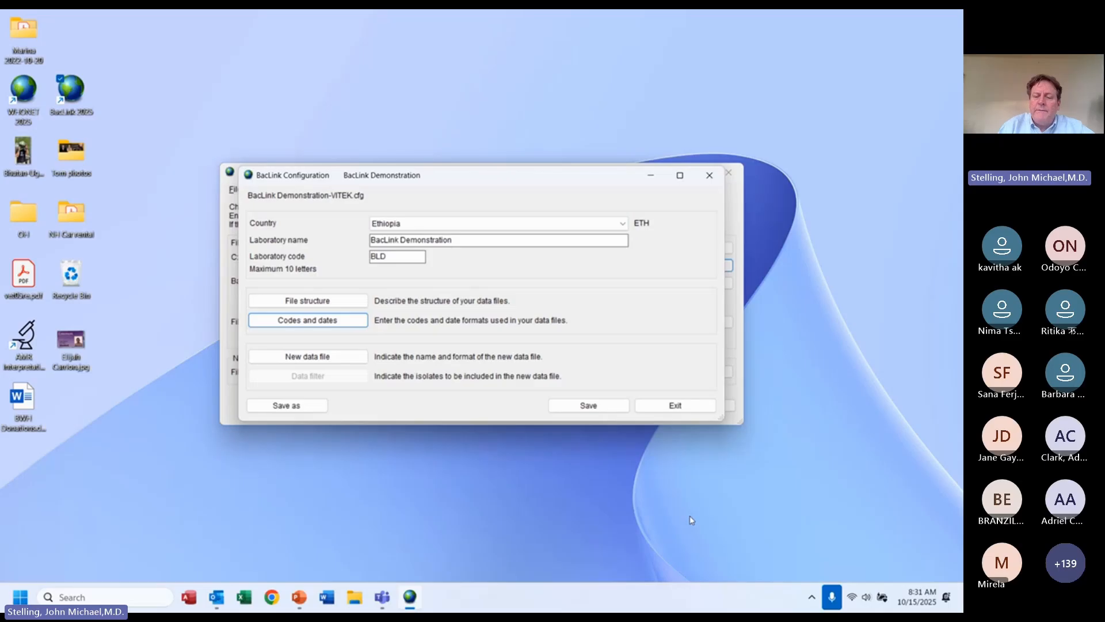
{"action": "left_click", "coordinate": [587, 405]}
{"action": "left_click", "coordinate": [517, 342]}
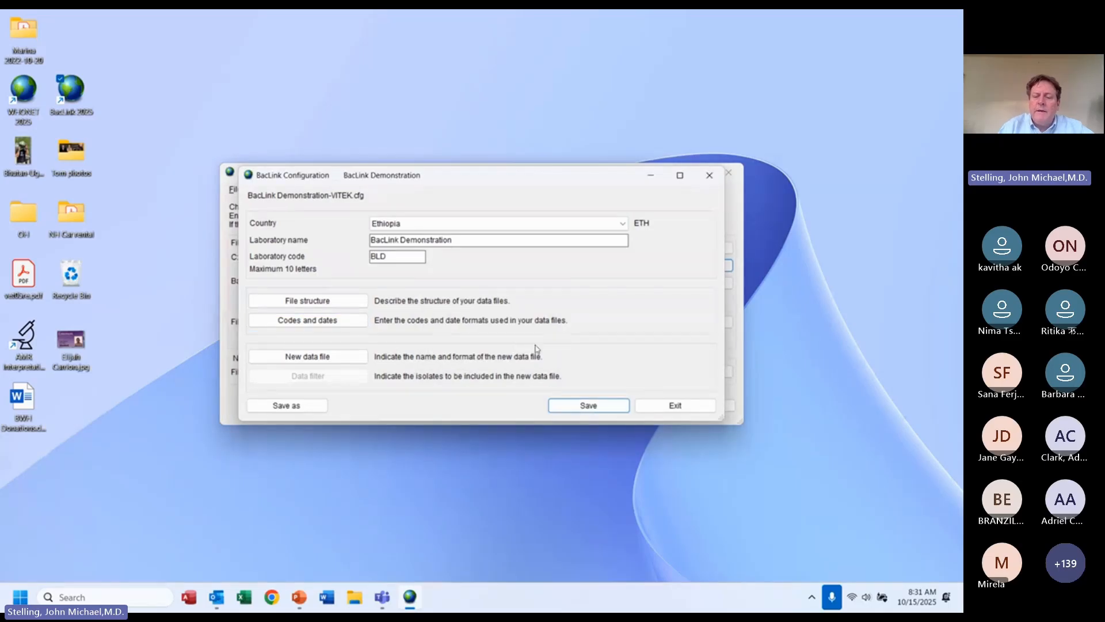
{"action": "left_click", "coordinate": [668, 405]}
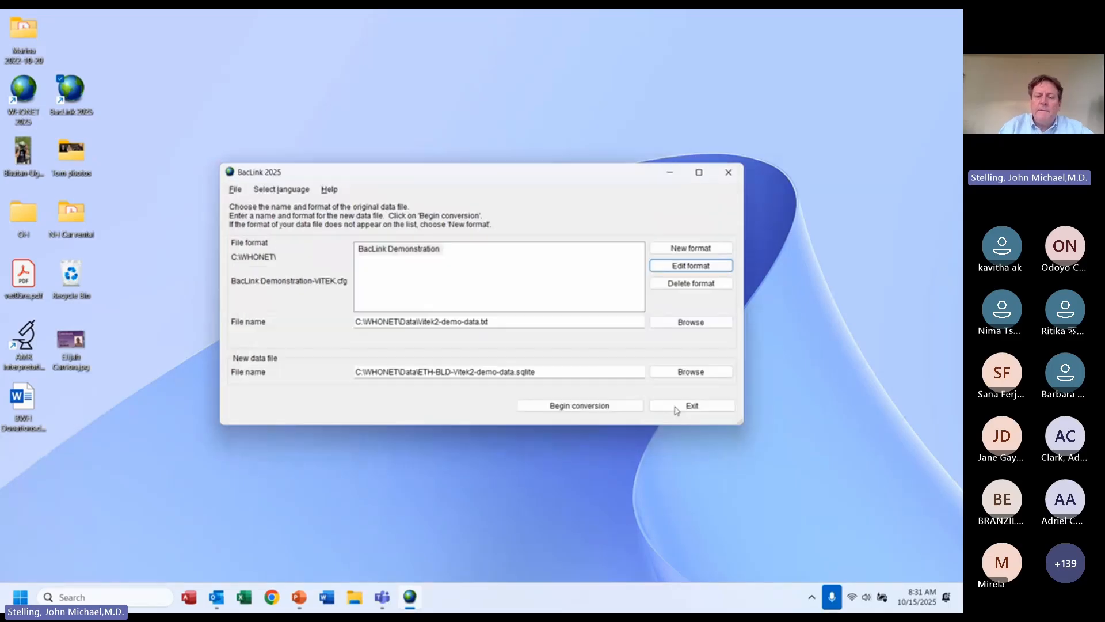
- Rerun the conversion, replacing the existing ETH-BLD-Vitek2-demo-data.sqlite, and compare the first isolate's local and WHONET specimen dates
{"action": "left_click", "coordinate": [583, 409]}
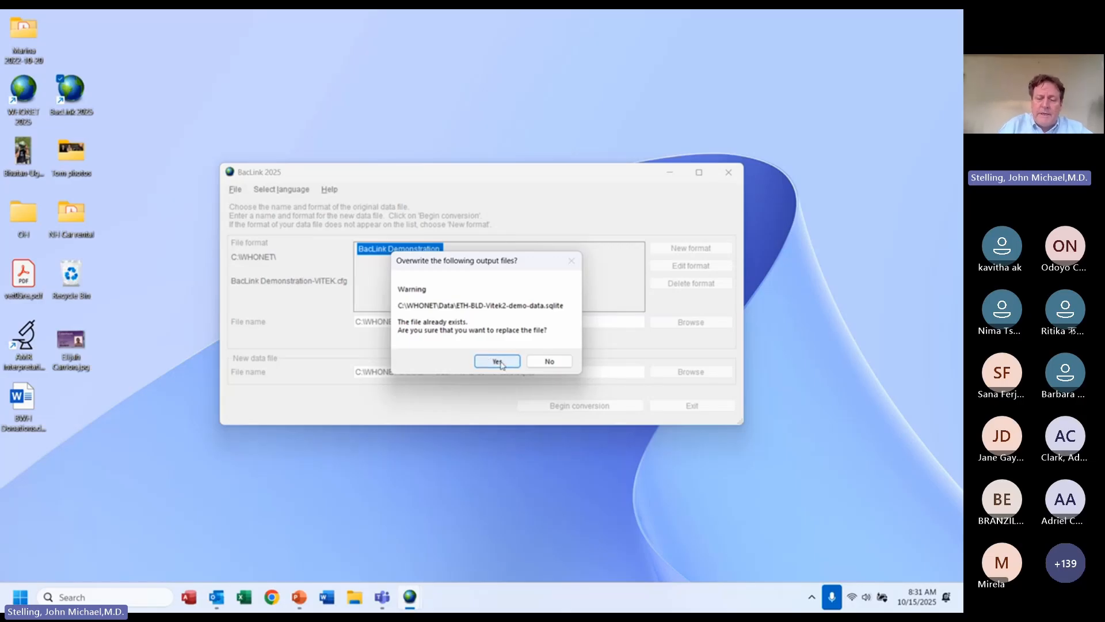
{"action": "left_click", "coordinate": [500, 362]}
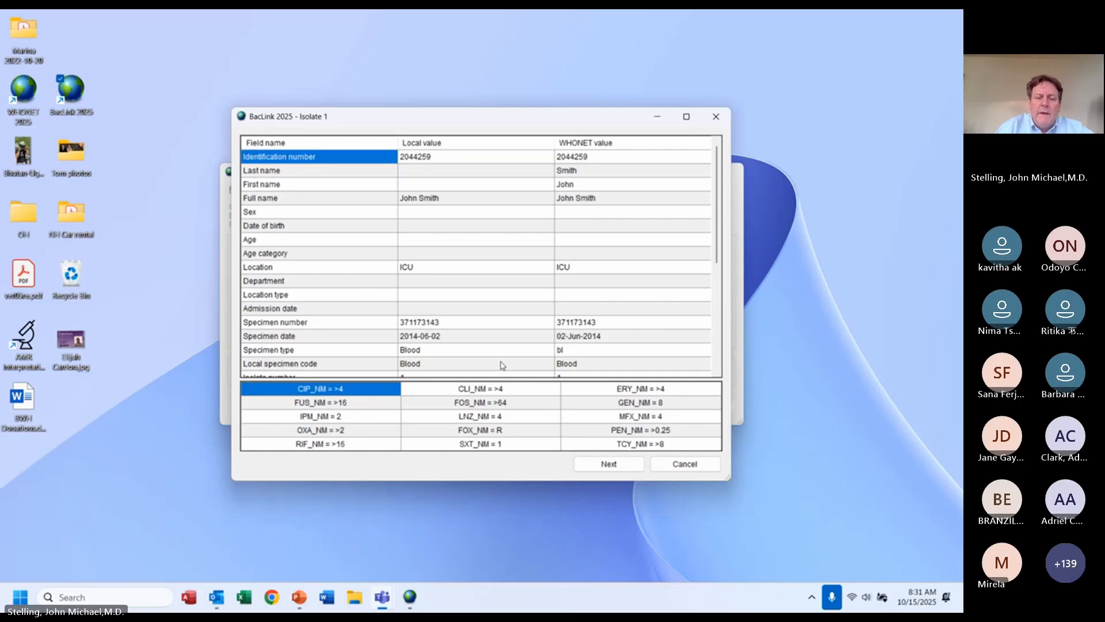
{"action": "left_click", "coordinate": [579, 339]}
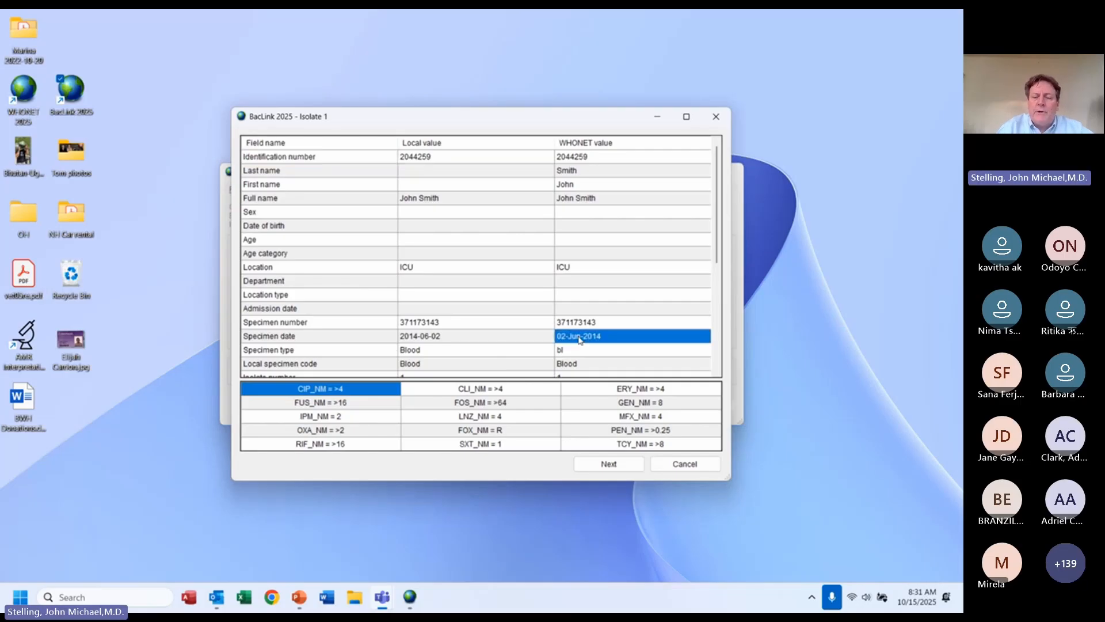
{"action": "left_click", "coordinate": [460, 339]}
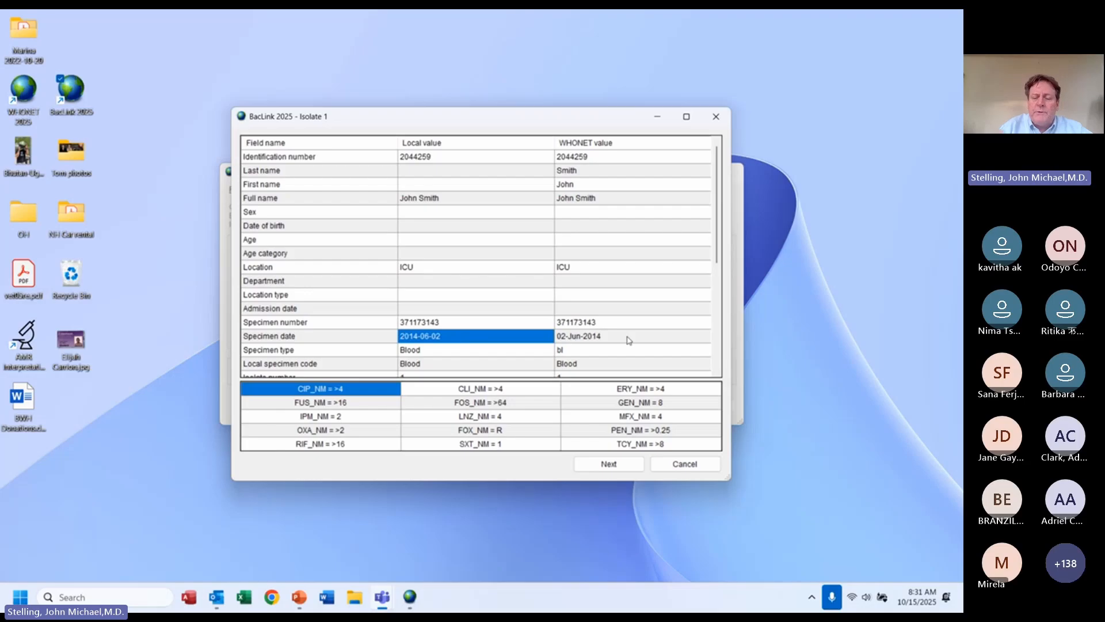
- Compare the local and WHONET values of the first isolate's Testing Date
{"action": "left_click", "coordinate": [718, 323]}
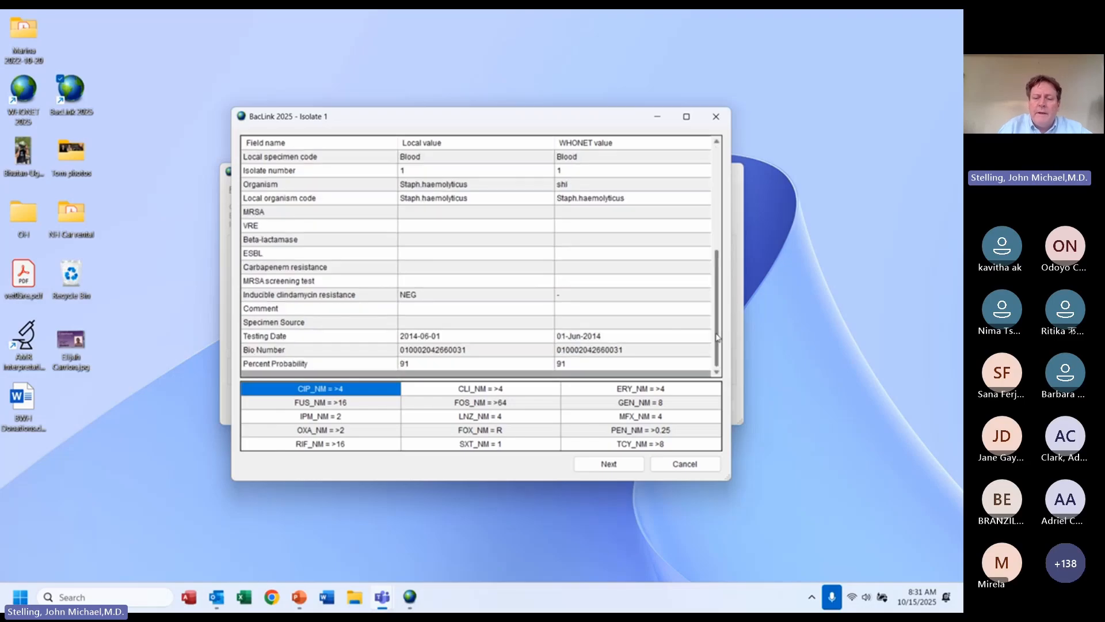
{"action": "left_click", "coordinate": [527, 324]}
{"action": "left_click", "coordinate": [529, 337]}
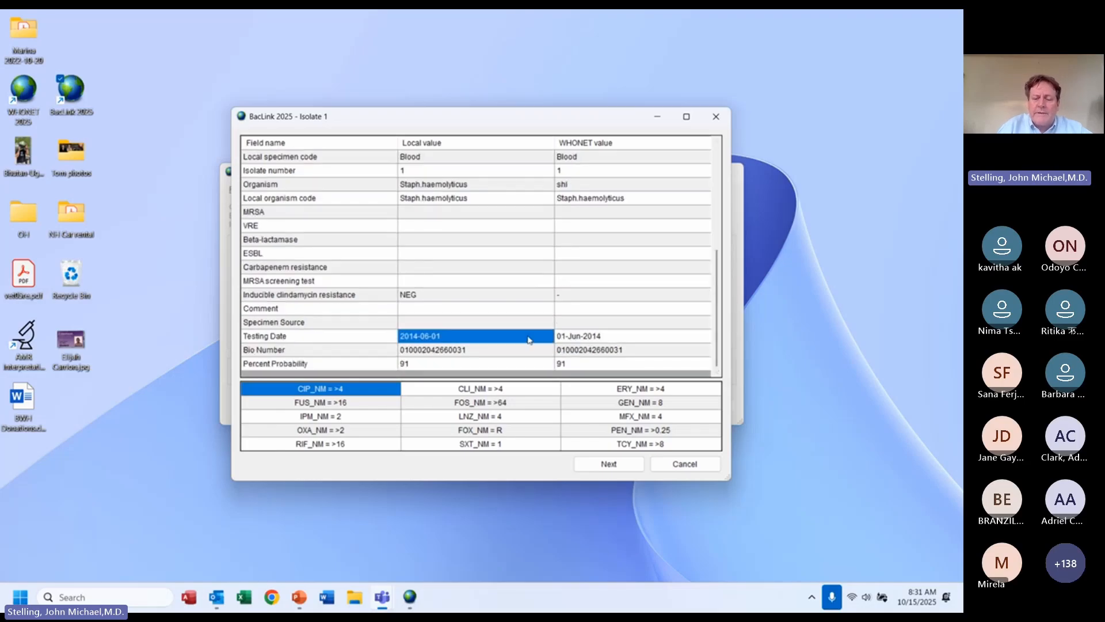
{"action": "left_click", "coordinate": [587, 339]}
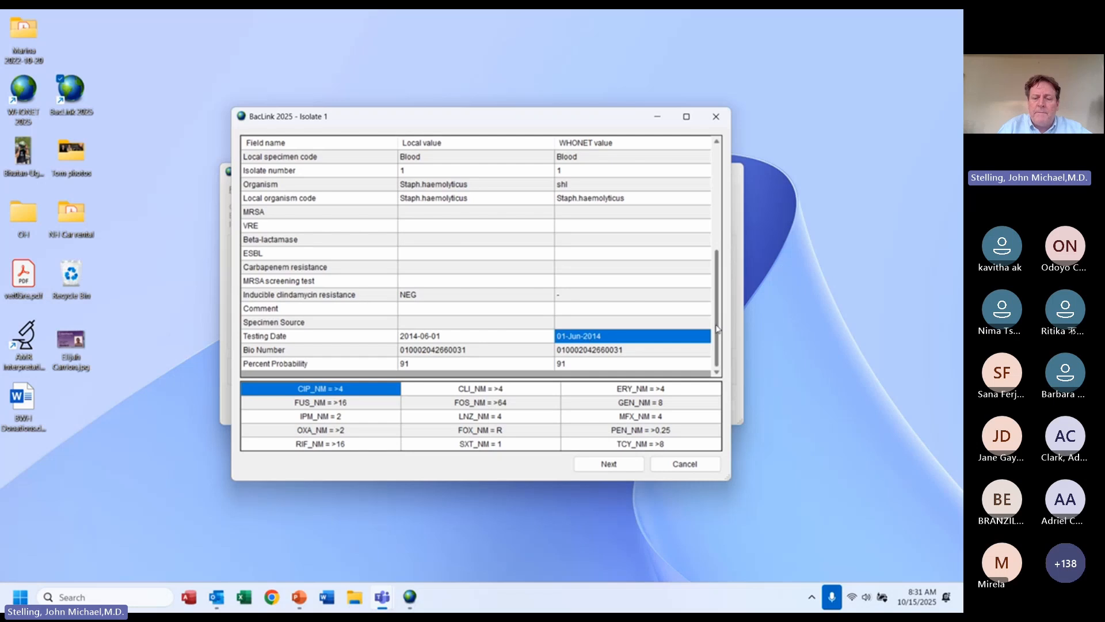
{"action": "left_click_drag", "start_coordinate": [716, 291], "coordinate": [709, 168]}
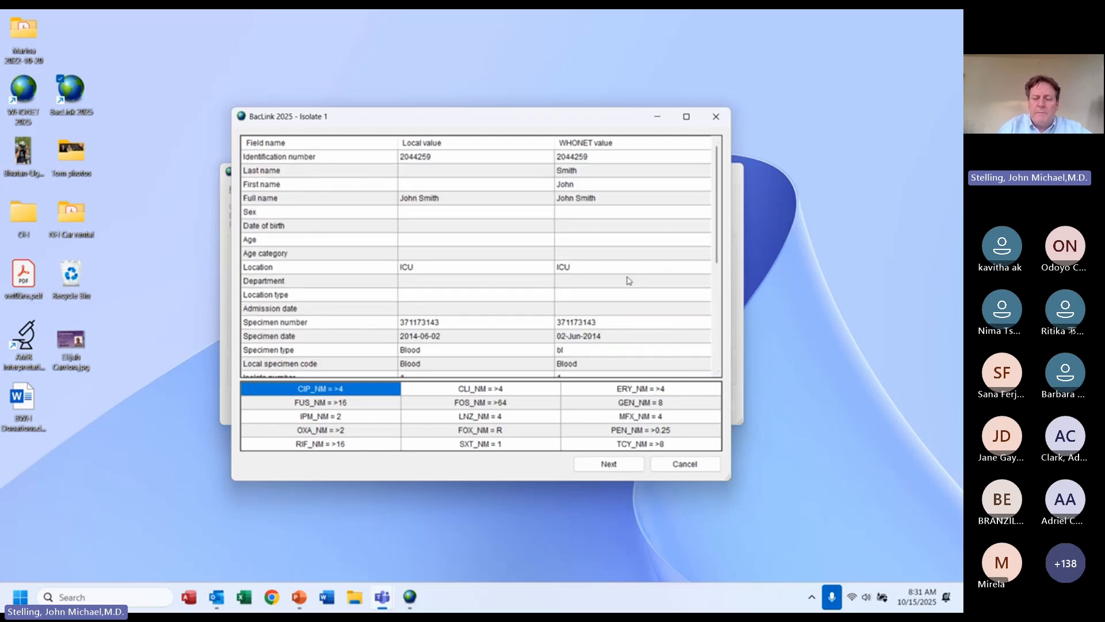
- Advance through the three previewed isolates to complete the conversion, and continue past its completion summary
{"action": "left_click", "coordinate": [611, 464]}
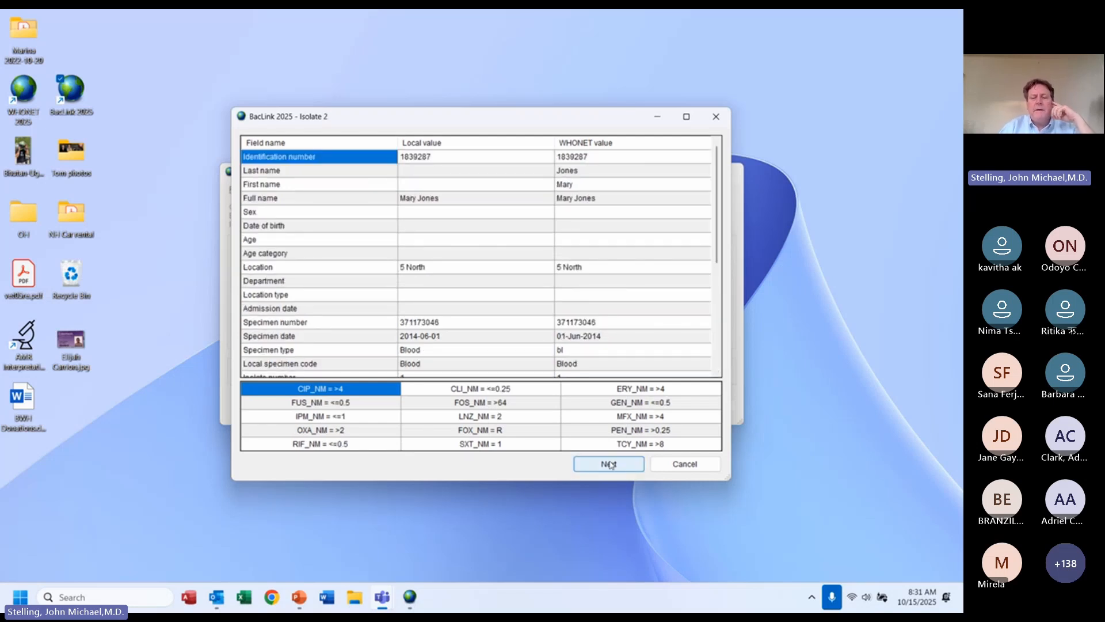
{"action": "left_click", "coordinate": [612, 464]}
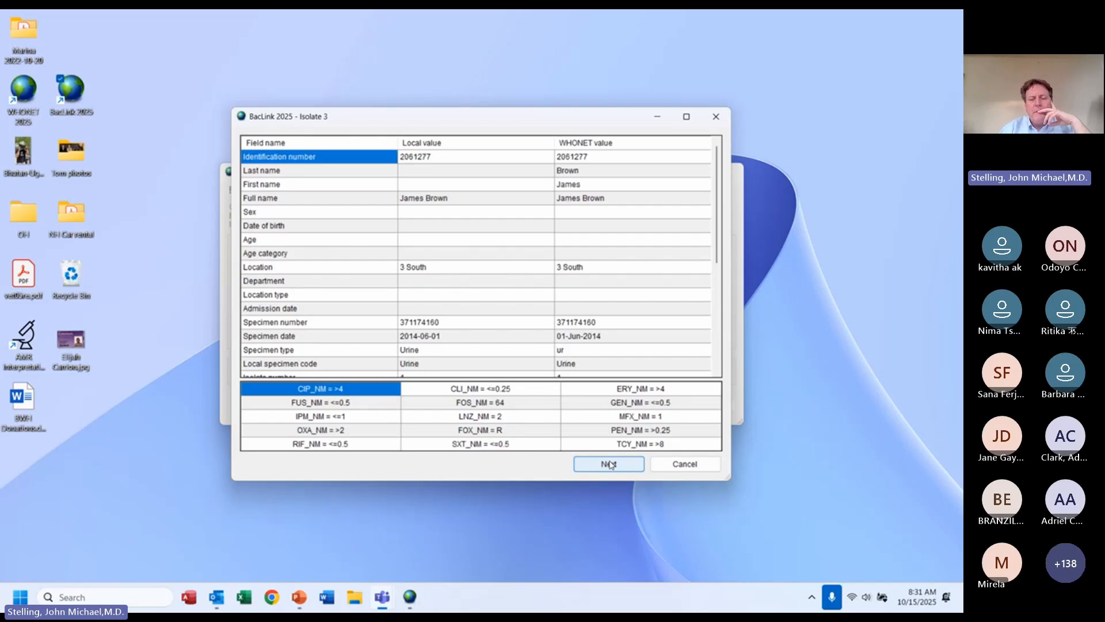
{"action": "left_click", "coordinate": [610, 464]}
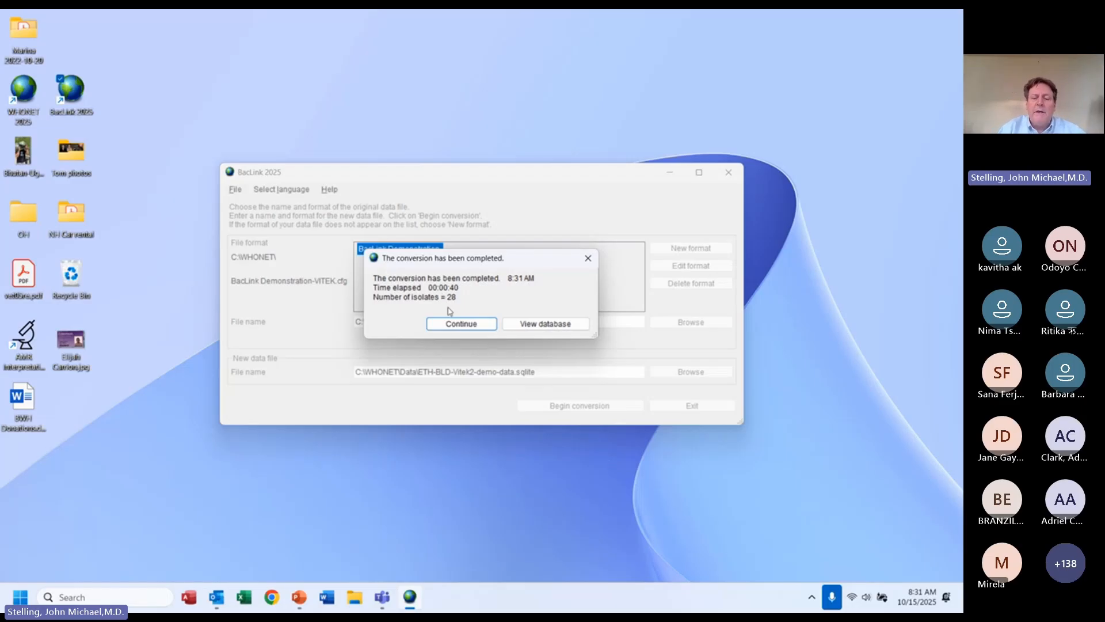
{"action": "left_click", "coordinate": [458, 324]}
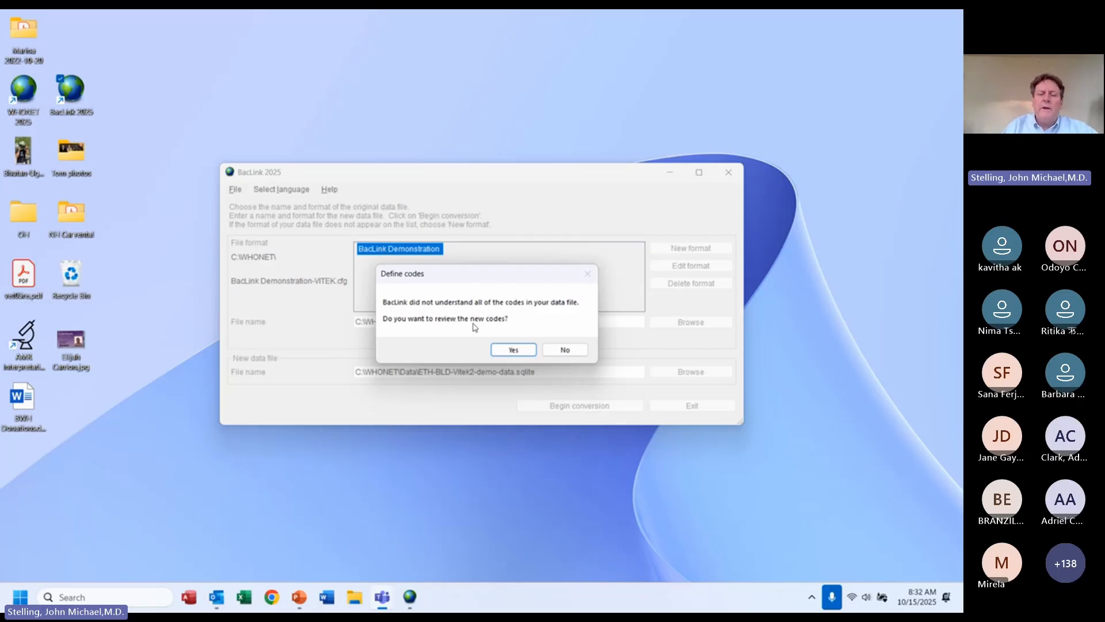
- Choose to review the new codes and examine the unrecognized Specimen type codes and their counts
{"action": "left_click", "coordinate": [518, 350]}
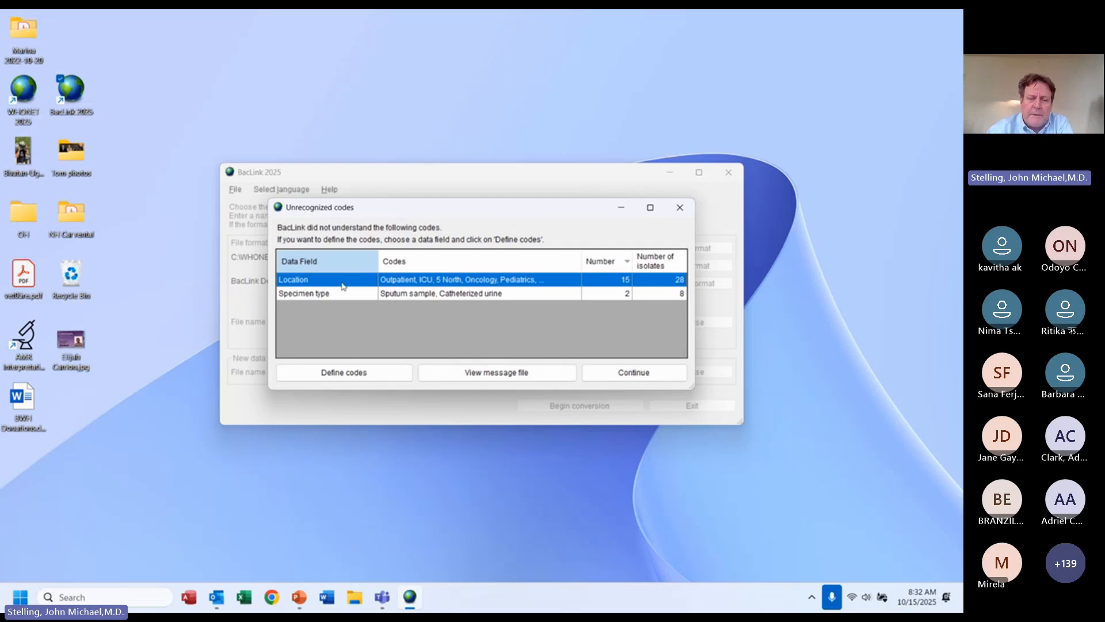
{"action": "left_click", "coordinate": [377, 296]}
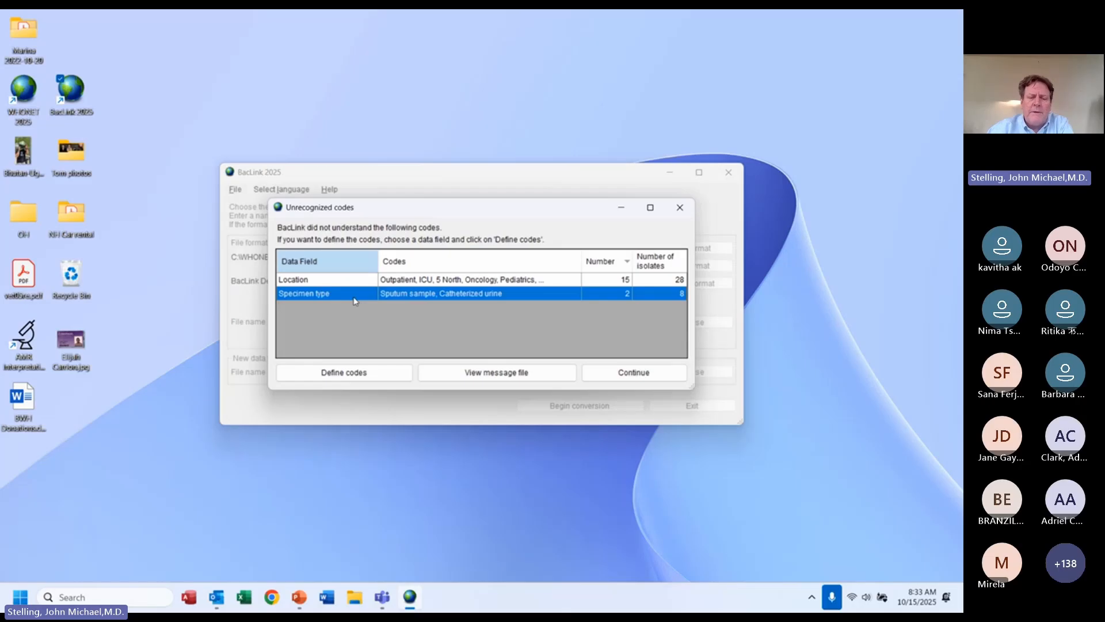
{"action": "left_click", "coordinate": [384, 299]}
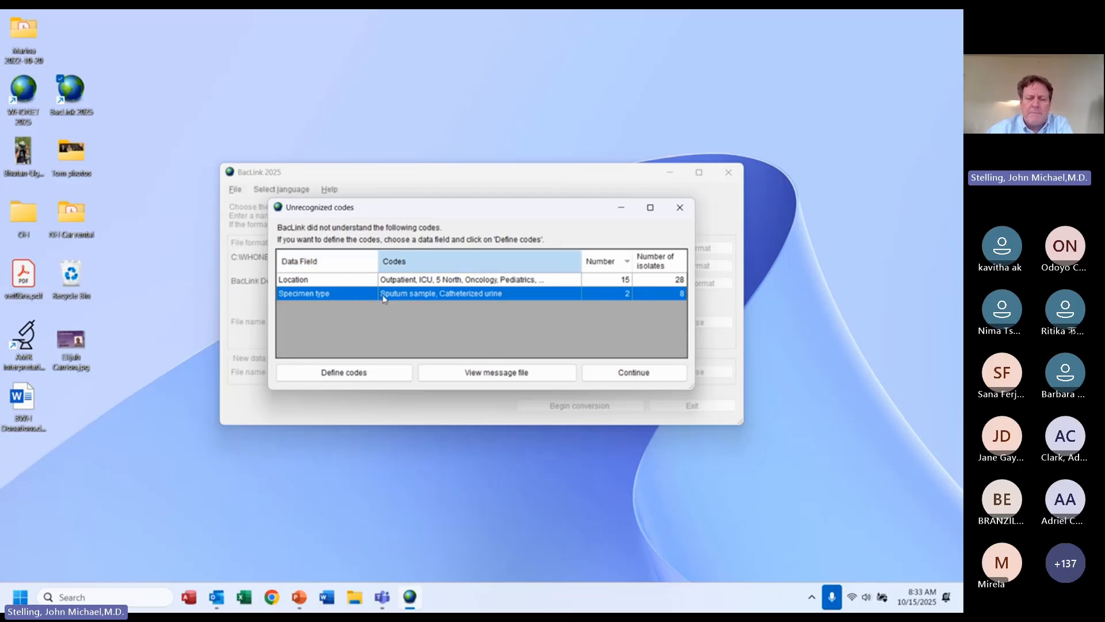
{"action": "left_click", "coordinate": [618, 293]}
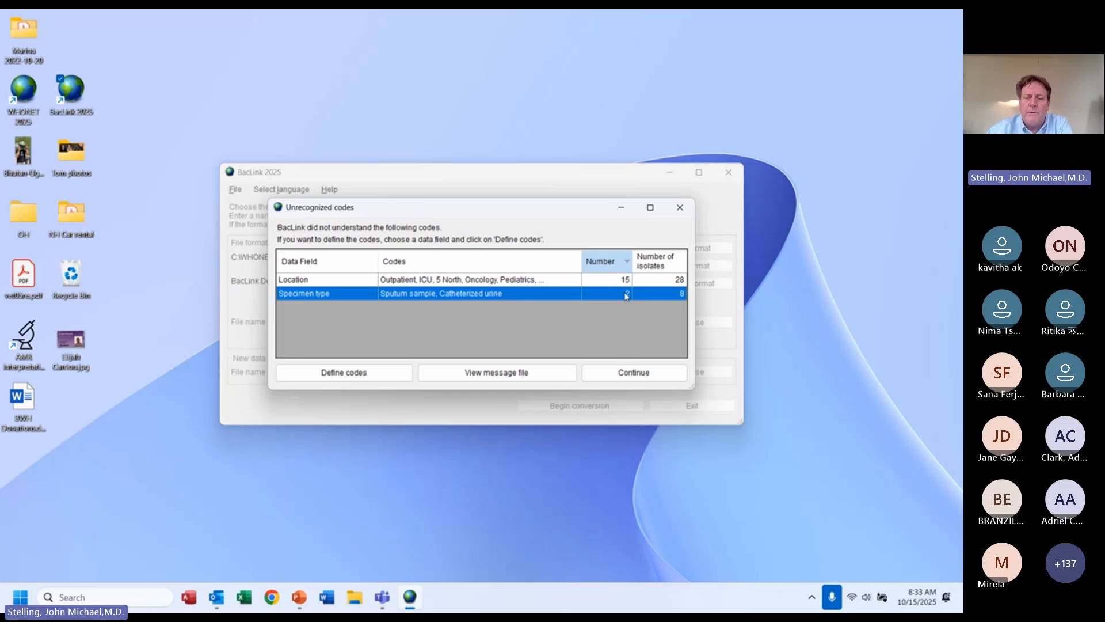
- Define the unrecognized Specimen type code Sputum sample as the WHONET code sp, Sputum
{"action": "left_click", "coordinate": [664, 295]}
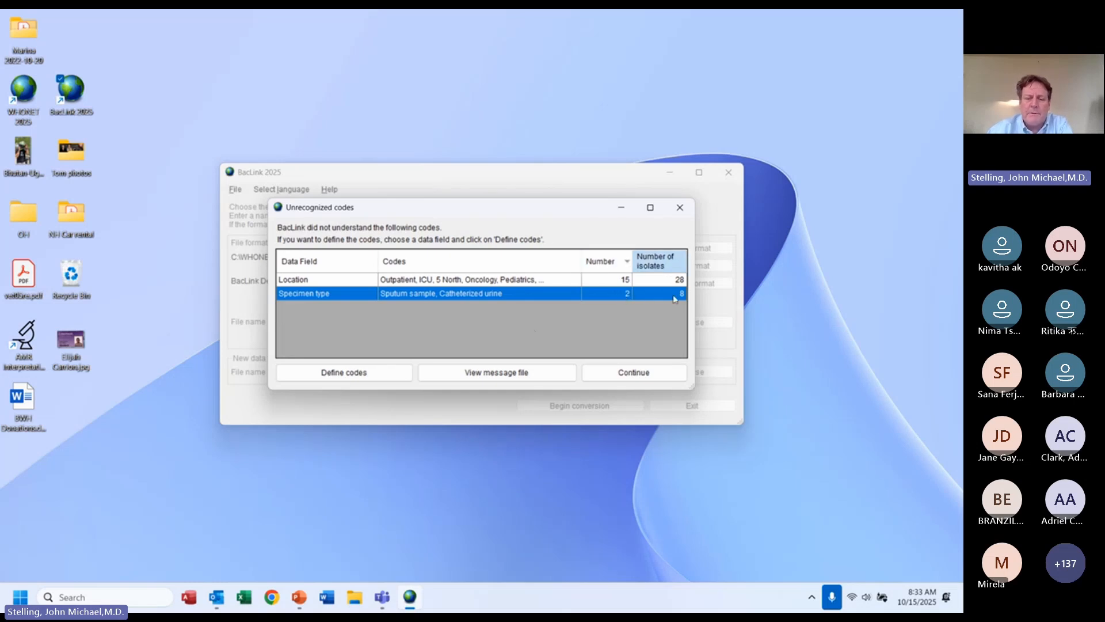
{"action": "left_click", "coordinate": [311, 377]}
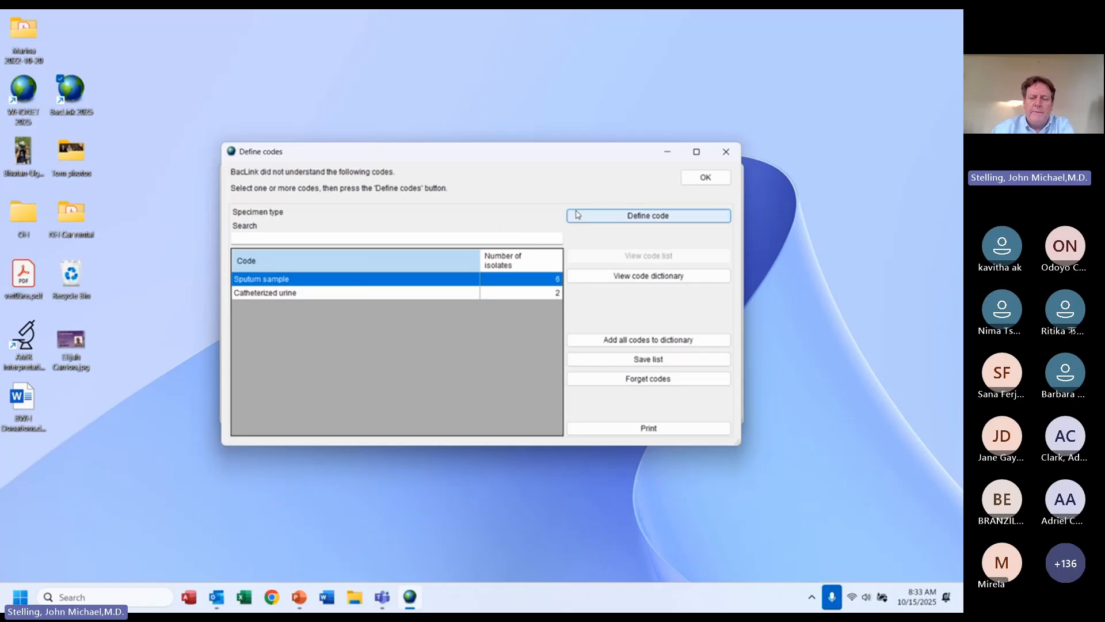
{"action": "left_click", "coordinate": [616, 218]}
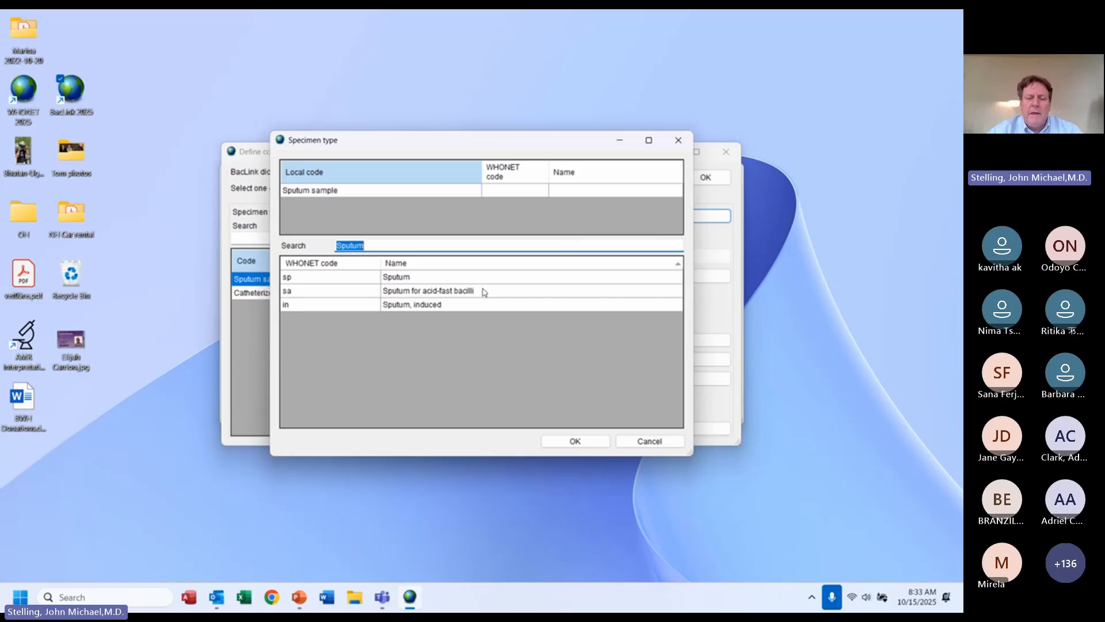
{"action": "left_click", "coordinate": [483, 306]}
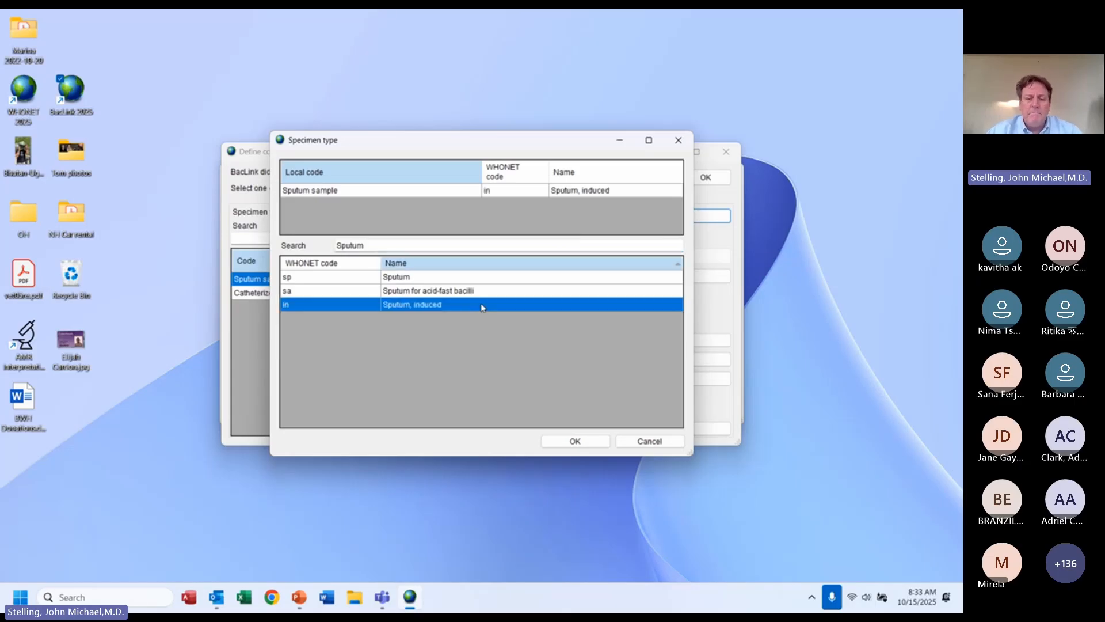
{"action": "left_click", "coordinate": [479, 292]}
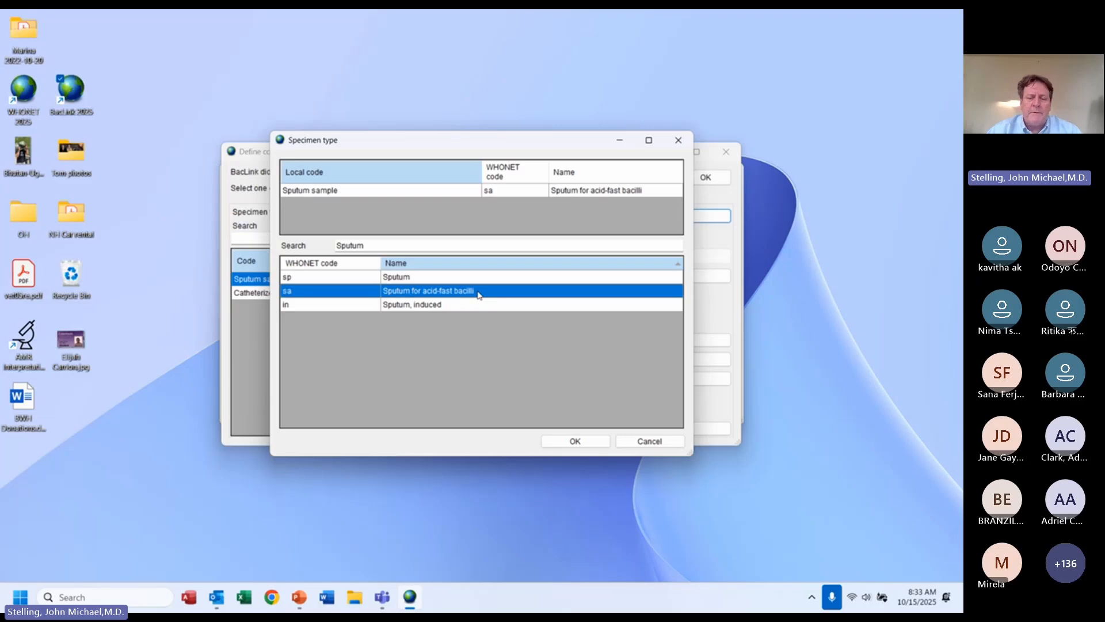
{"action": "left_click", "coordinate": [444, 283]}
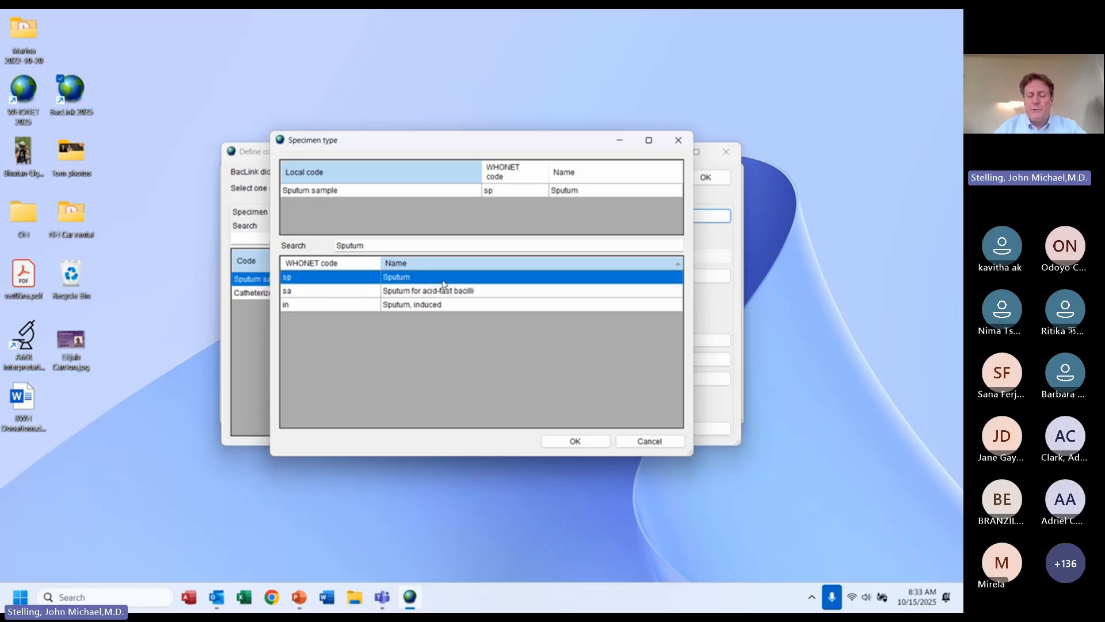
{"action": "left_click", "coordinate": [575, 442]}
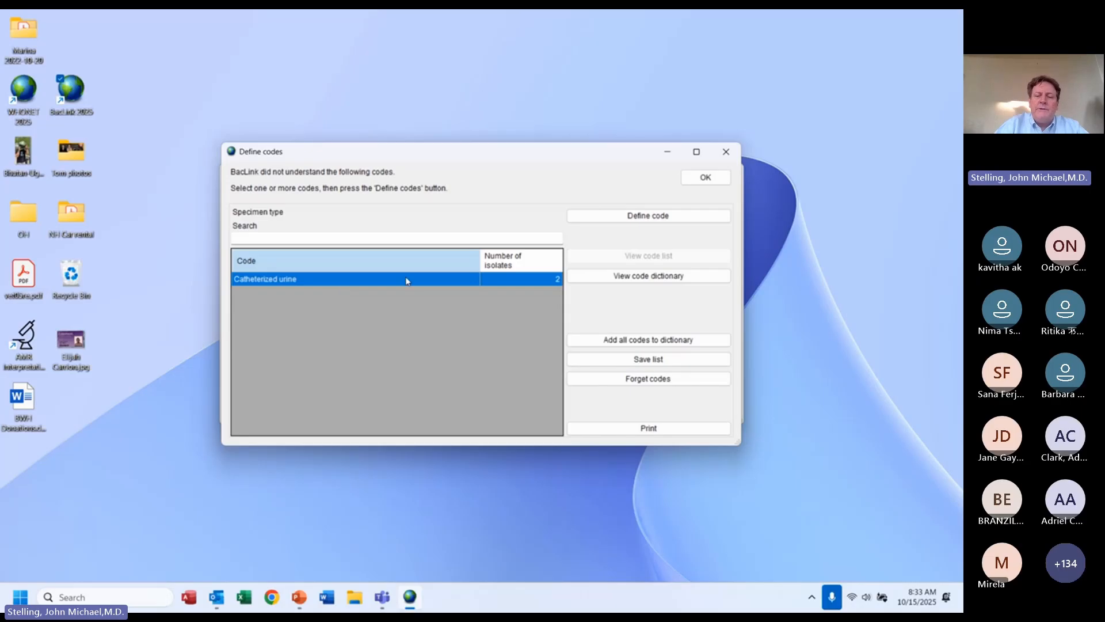
- Start defining the Catheterized urine code, shorten its search text to urine and choose uc, Urine, catheter
{"action": "left_click", "coordinate": [681, 215]}
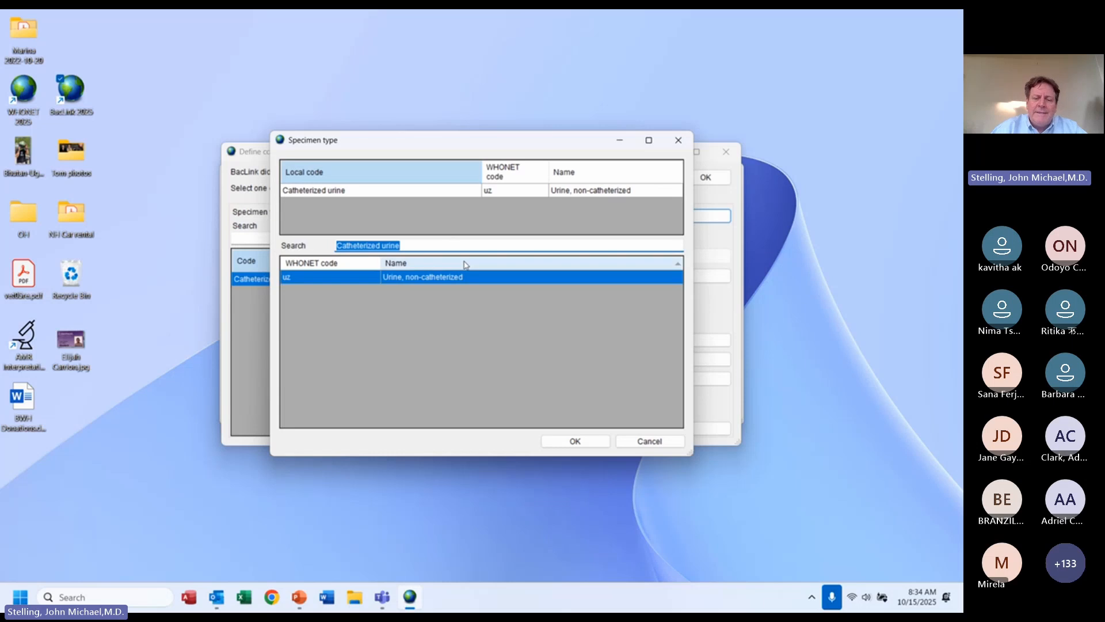
{"action": "left_click", "coordinate": [480, 287]}
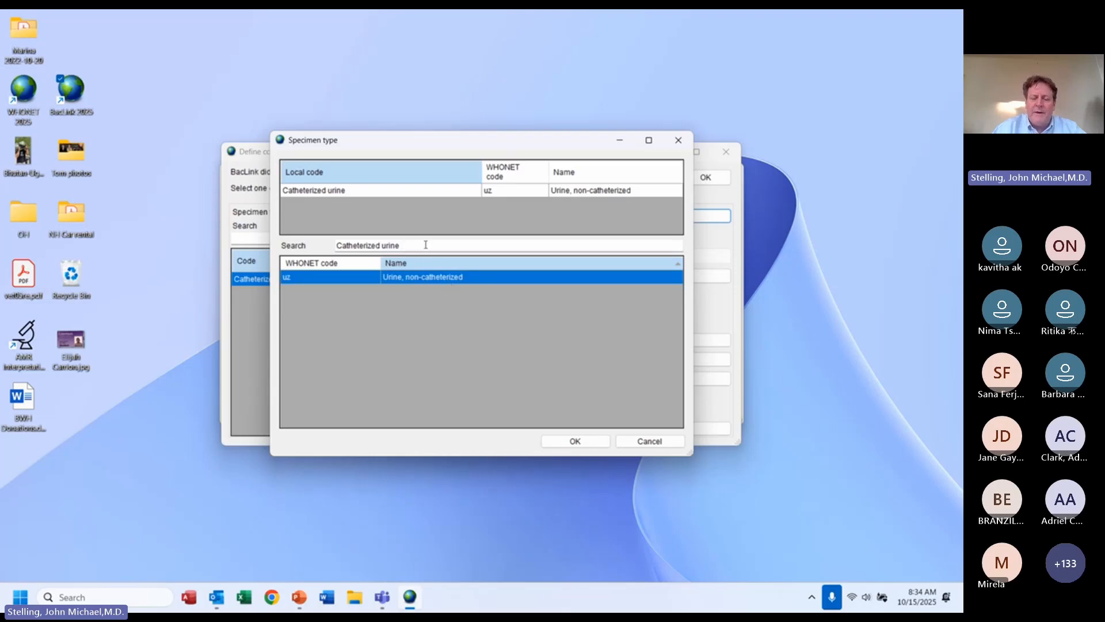
{"action": "left_click_drag", "start_coordinate": [383, 244], "coordinate": [282, 262]}
{"action": "key", "text": "BackSpace"}
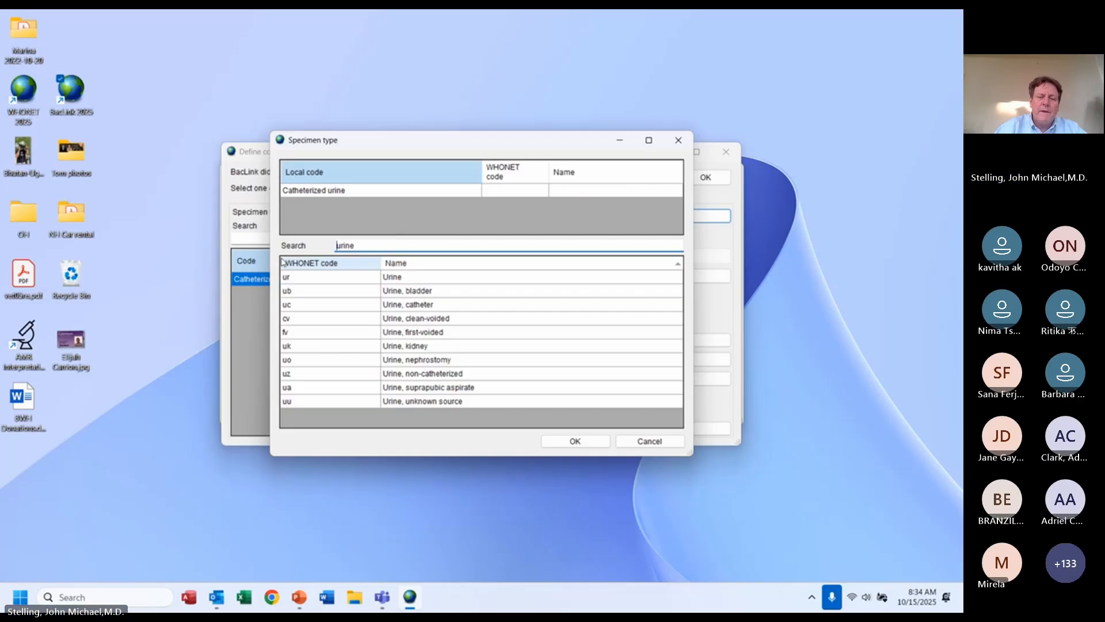
{"action": "left_click", "coordinate": [458, 375]}
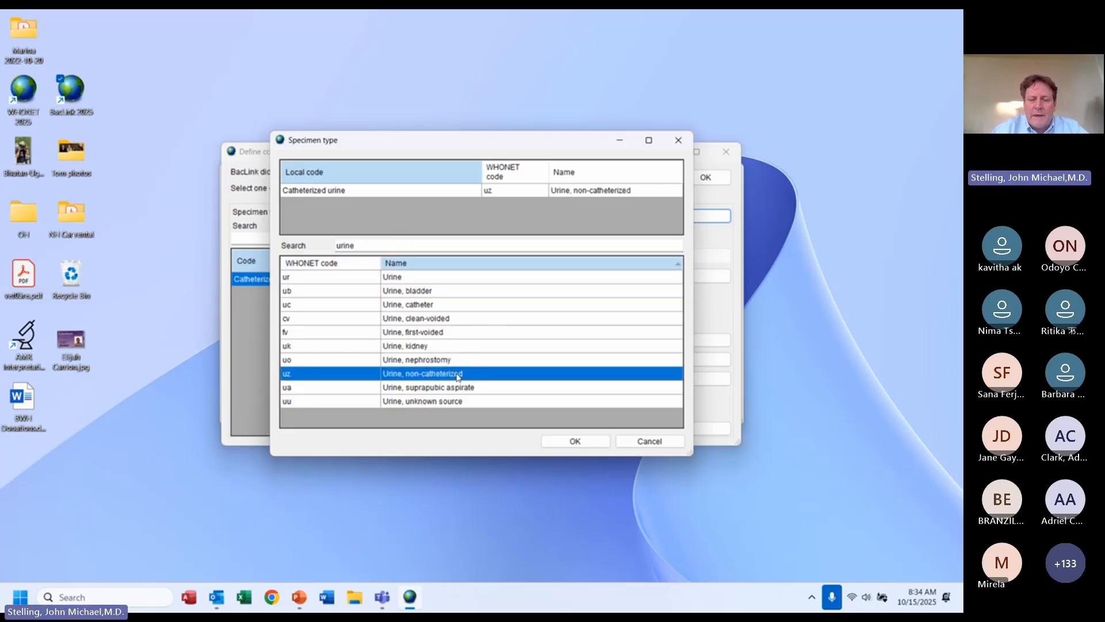
{"action": "left_click", "coordinate": [427, 305]}
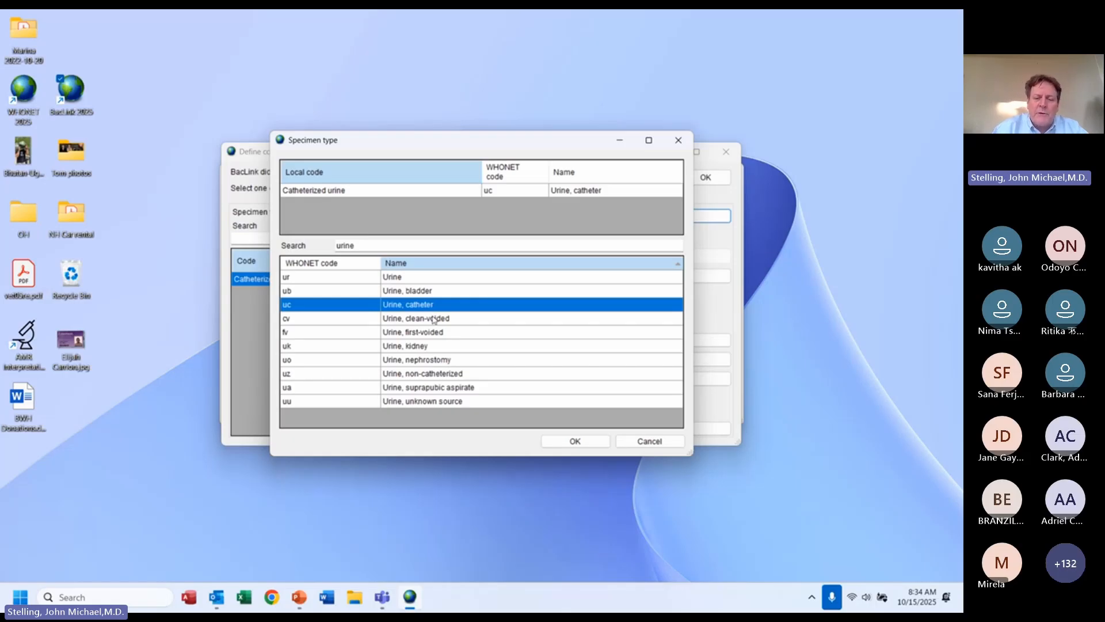
{"action": "left_click", "coordinate": [472, 380]}
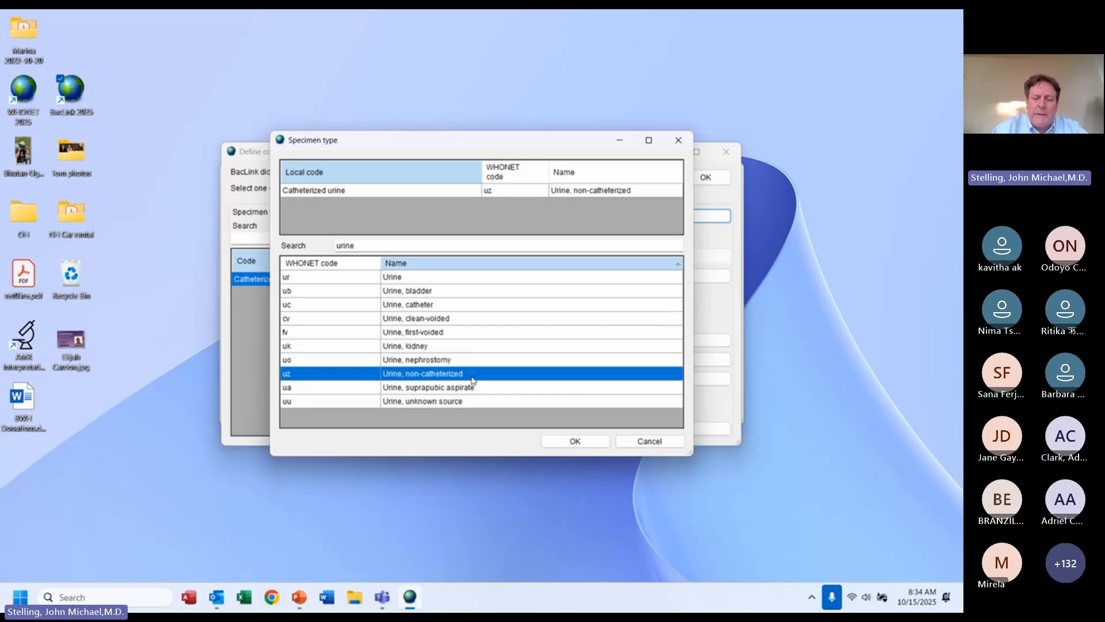
{"action": "left_click", "coordinate": [436, 309]}
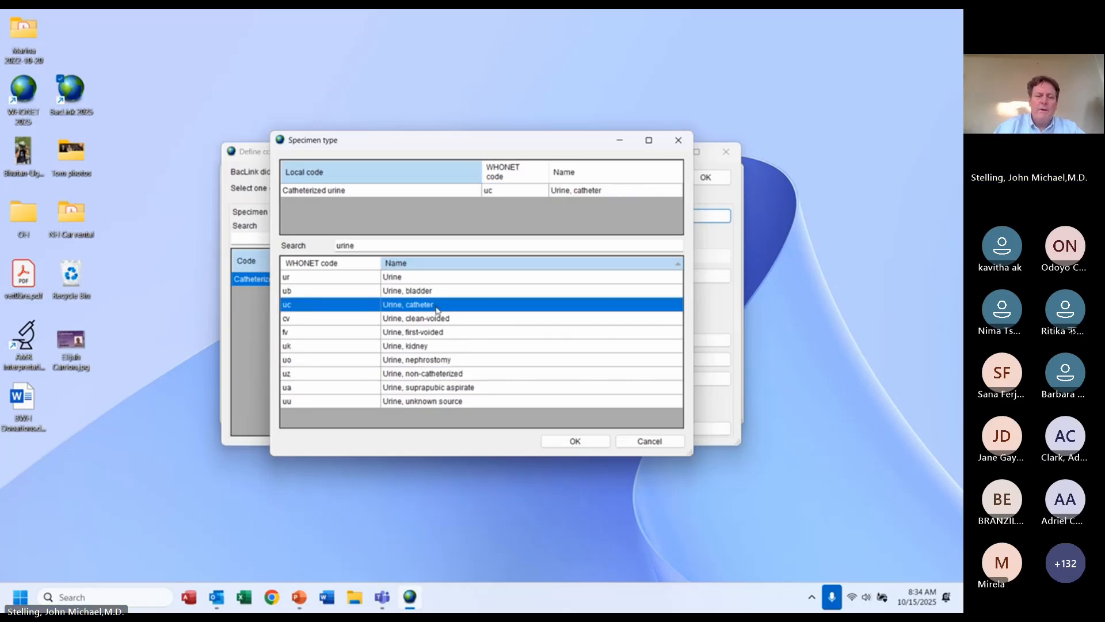
- Try other specimen searches, bl and mi, in the WHONET code list, then clear the search text
{"action": "left_click", "coordinate": [413, 245]}
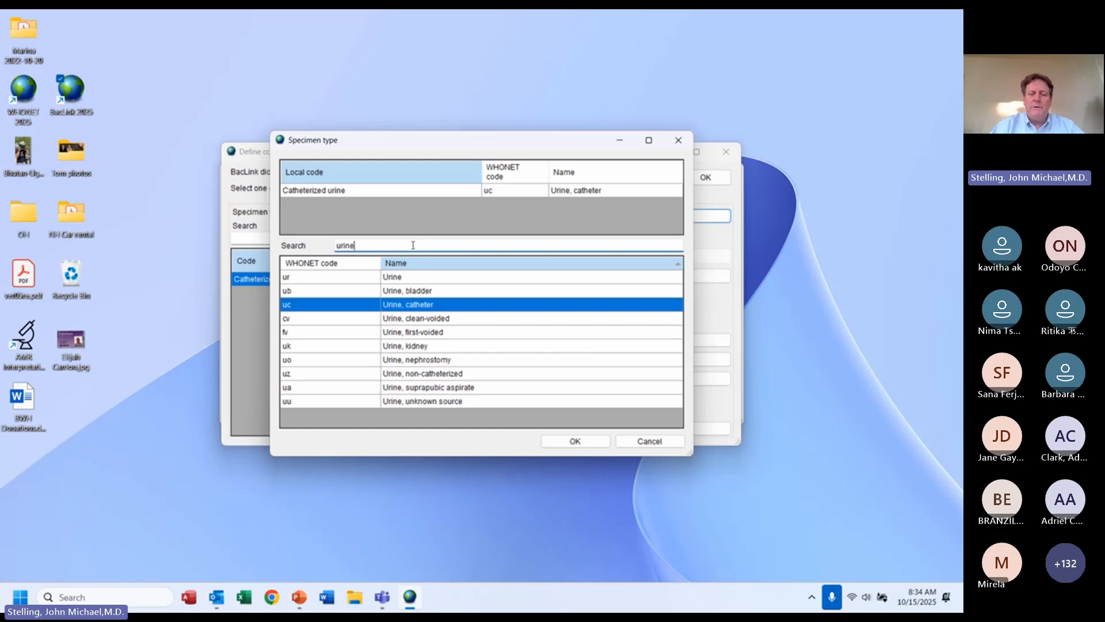
{"action": "key", "text": "BackSpace"}
{"action": "key", "text": "BackSpace"}
{"action": "key", "text": "BackSpace"}
{"action": "key", "text": "BackSpace"}
{"action": "key", "text": "BackSpace"}
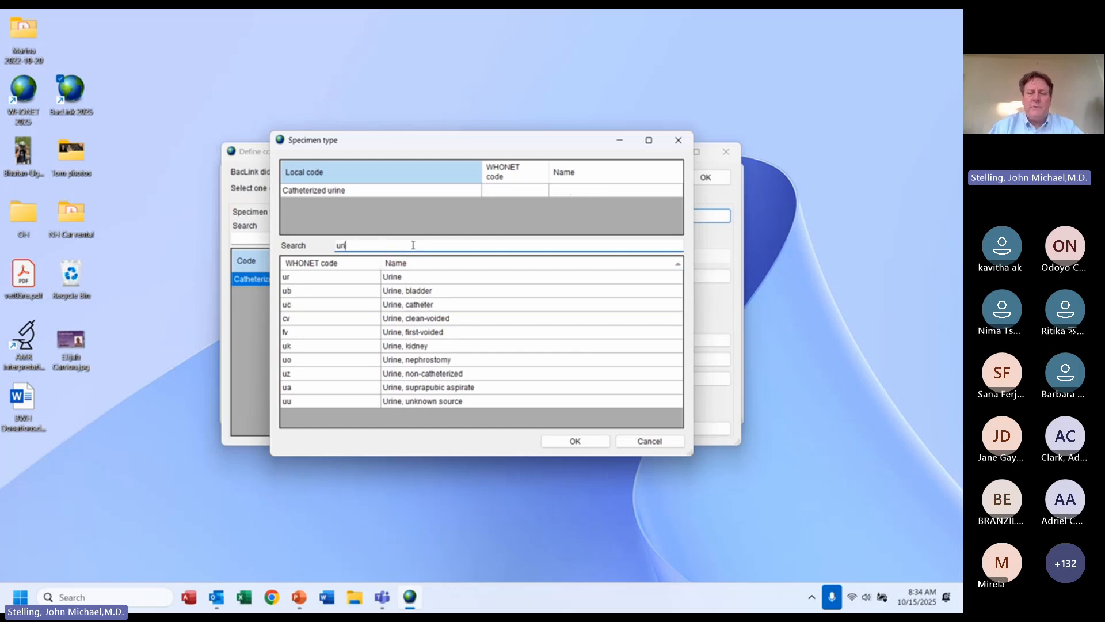
{"action": "type", "text": "bl"}
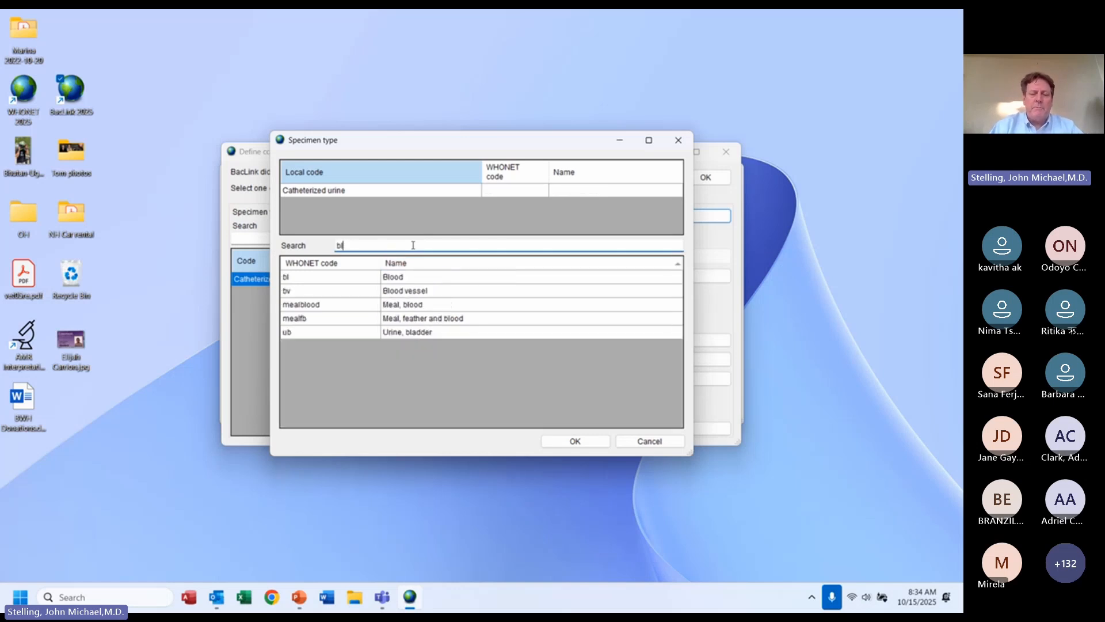
{"action": "key", "text": "BackSpace"}
{"action": "key", "text": "BackSpace"}
{"action": "type", "text": "mi"}
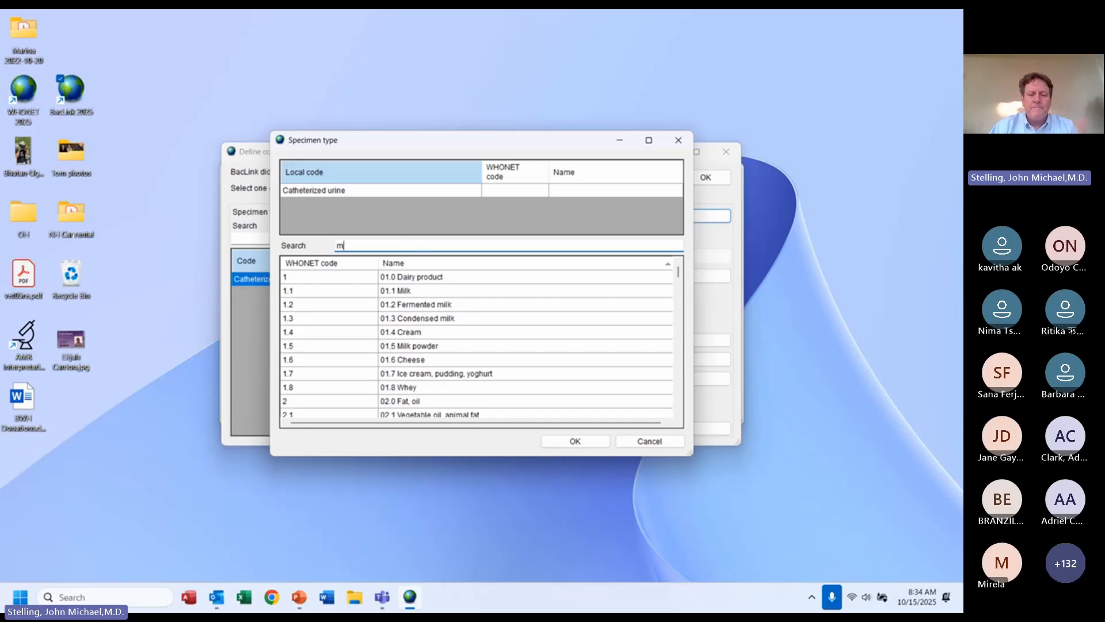
{"action": "key", "text": "BackSpace"}
{"action": "key", "text": "BackSpace"}
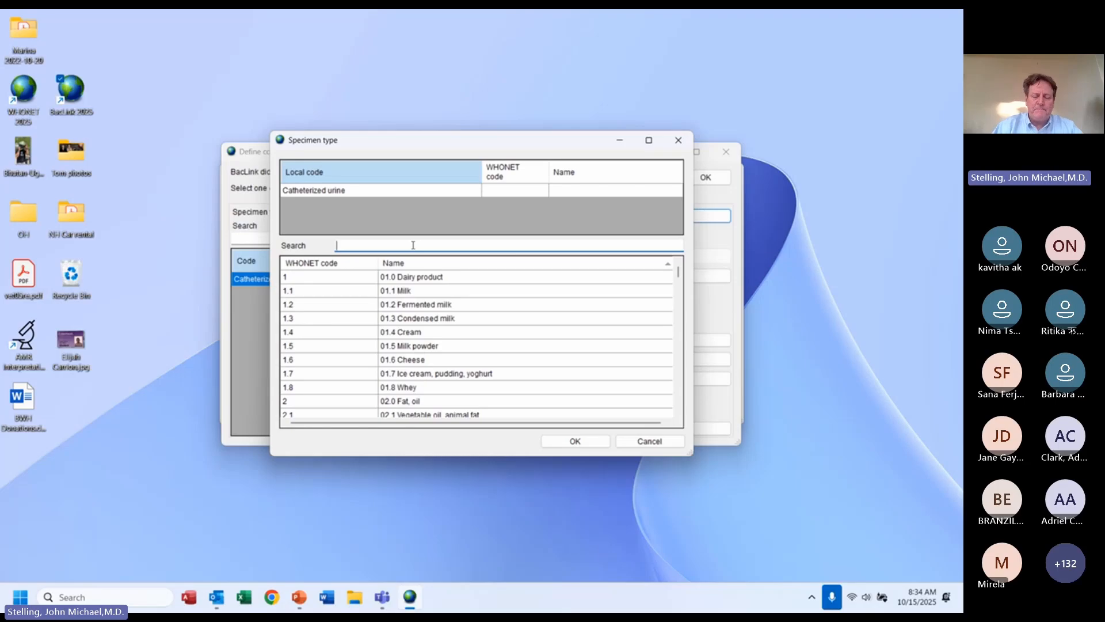
- Search the WHONET specimen codes for urine and define Catheterized urine as uc, Urine, catheter
{"action": "type", "text": "urine"}
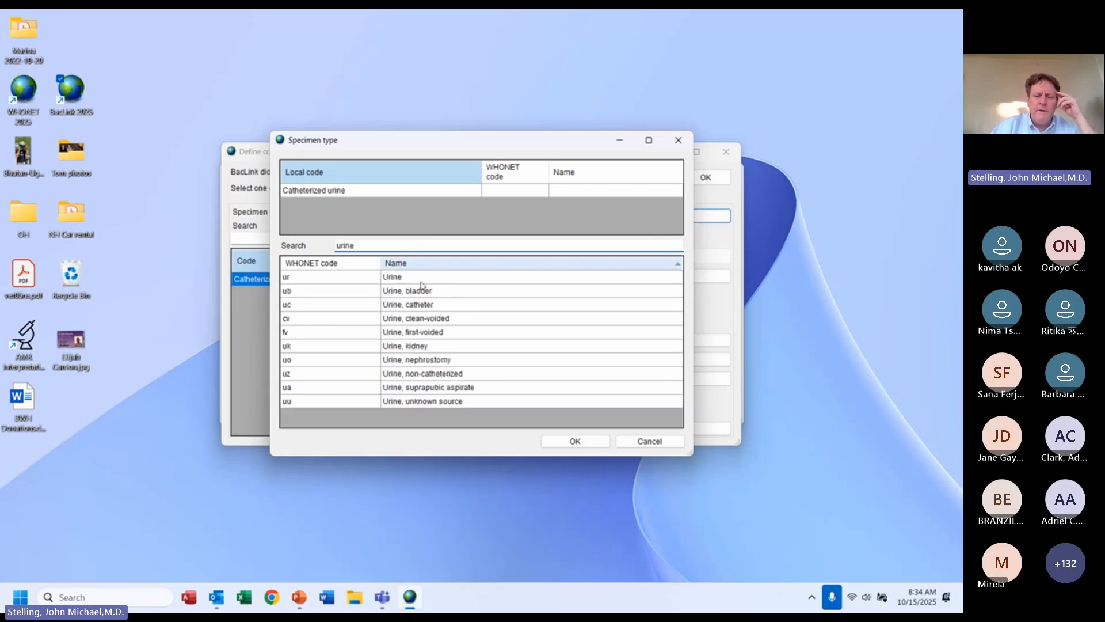
{"action": "left_click", "coordinate": [414, 305]}
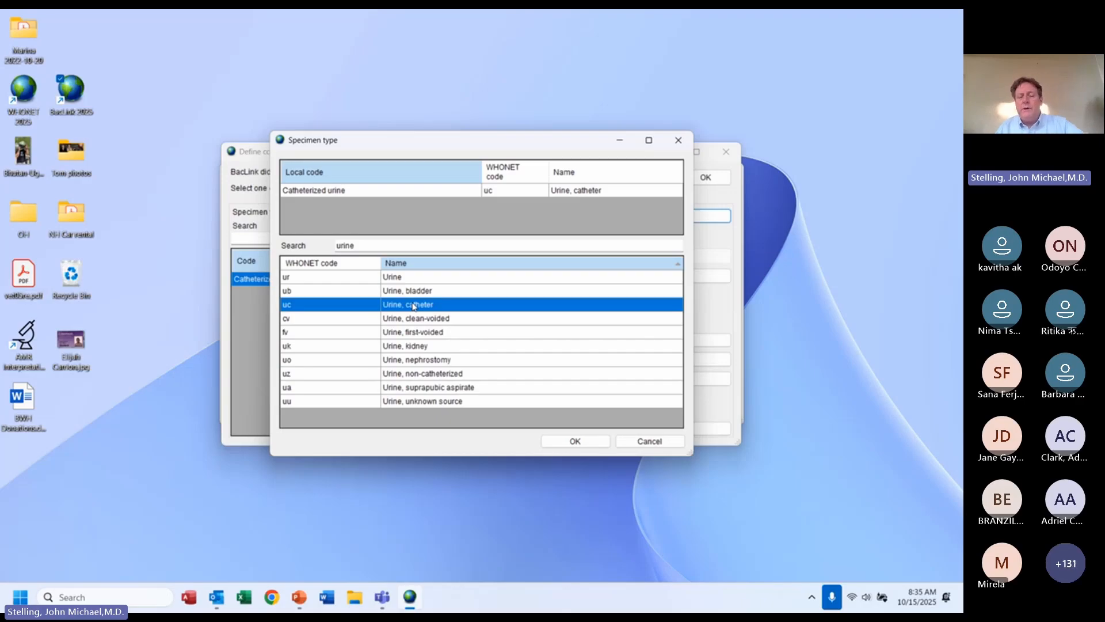
{"action": "left_click", "coordinate": [559, 444]}
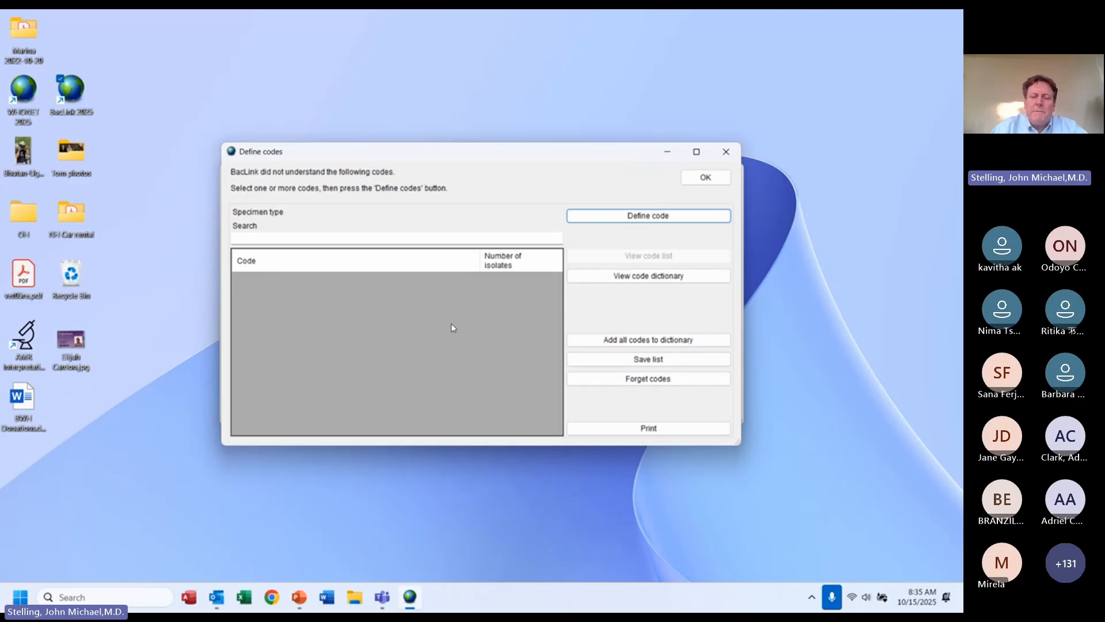
- View the specimen code dictionary and compare the local specimen codes with their specimen names, including Sputum sample and Catheterized urine
{"action": "left_click", "coordinate": [656, 281]}
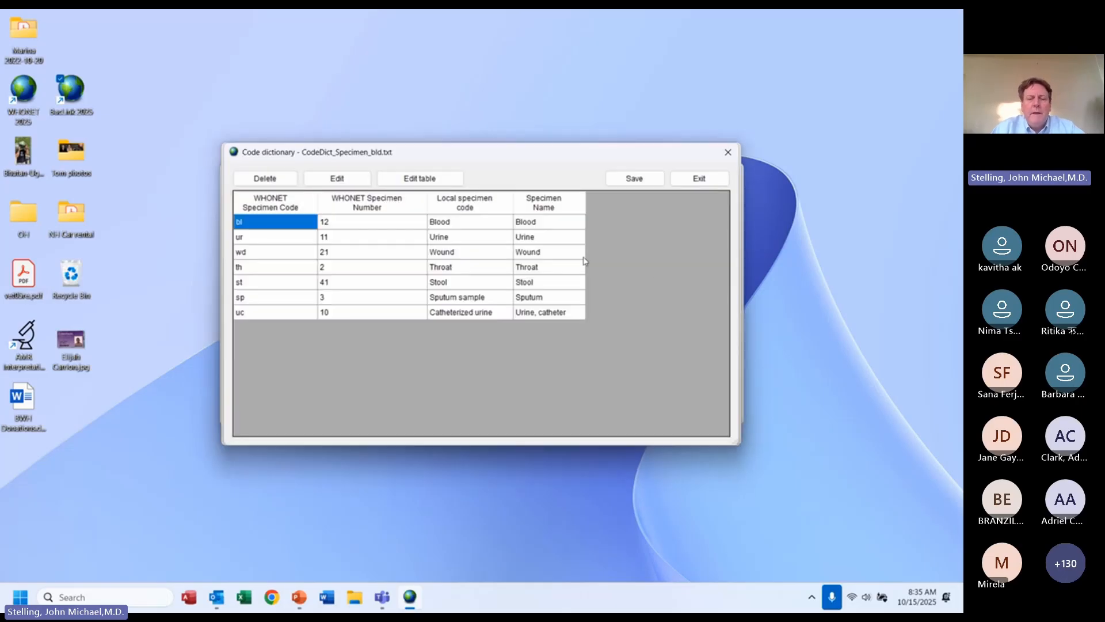
{"action": "left_click", "coordinate": [556, 235]}
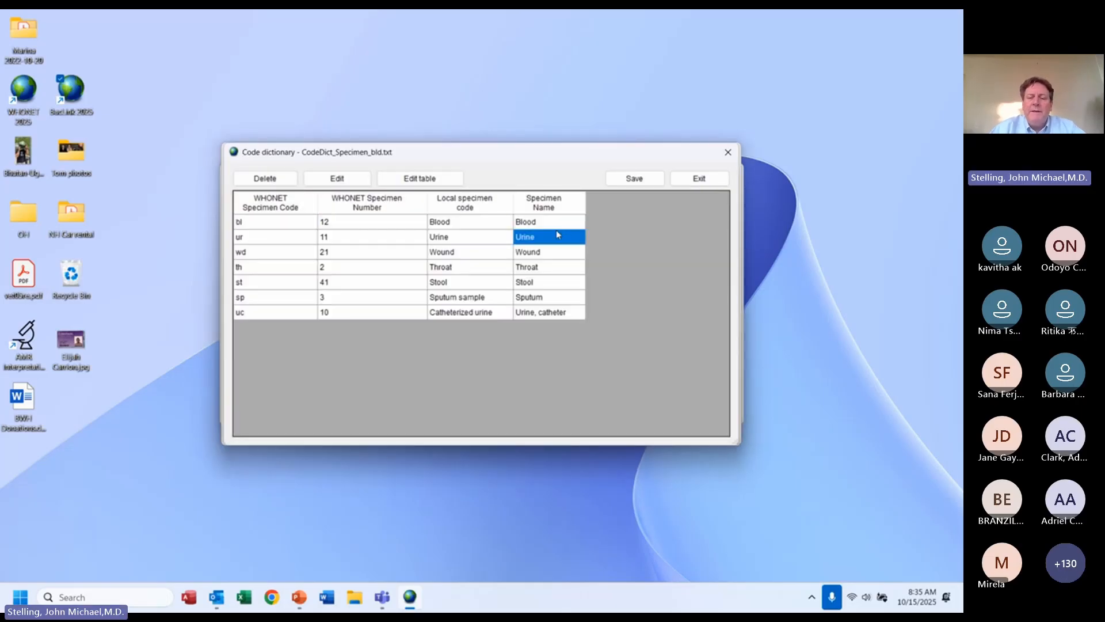
{"action": "key", "text": "Up"}
{"action": "key", "text": "Down"}
{"action": "key", "text": "Down"}
{"action": "key", "text": "Down"}
{"action": "key", "text": "Down"}
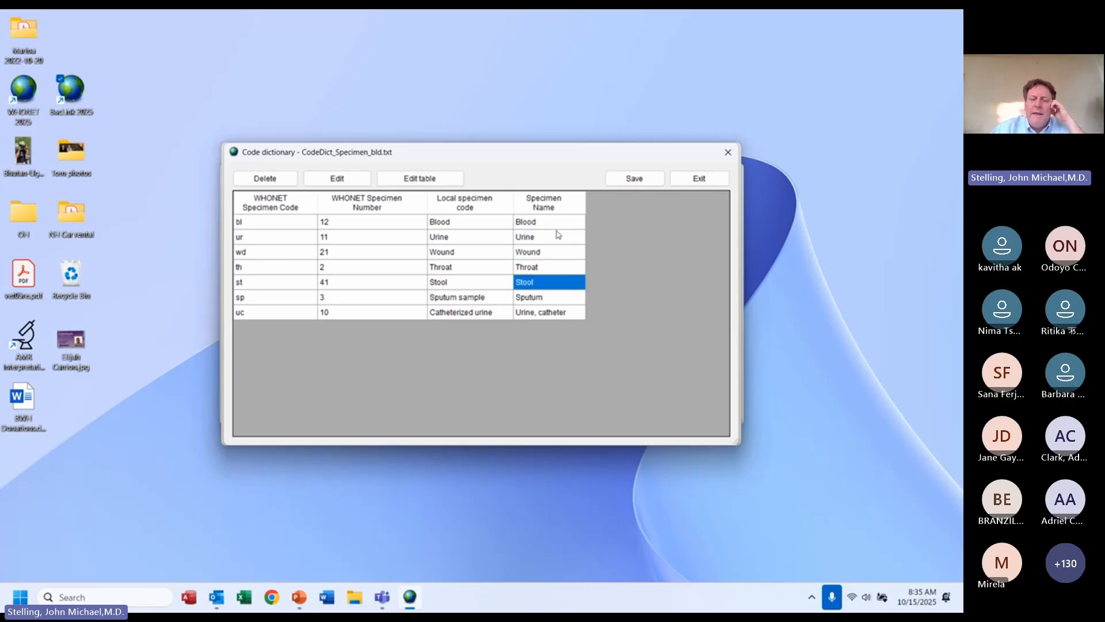
{"action": "key", "text": "Down"}
{"action": "key", "text": "Left"}
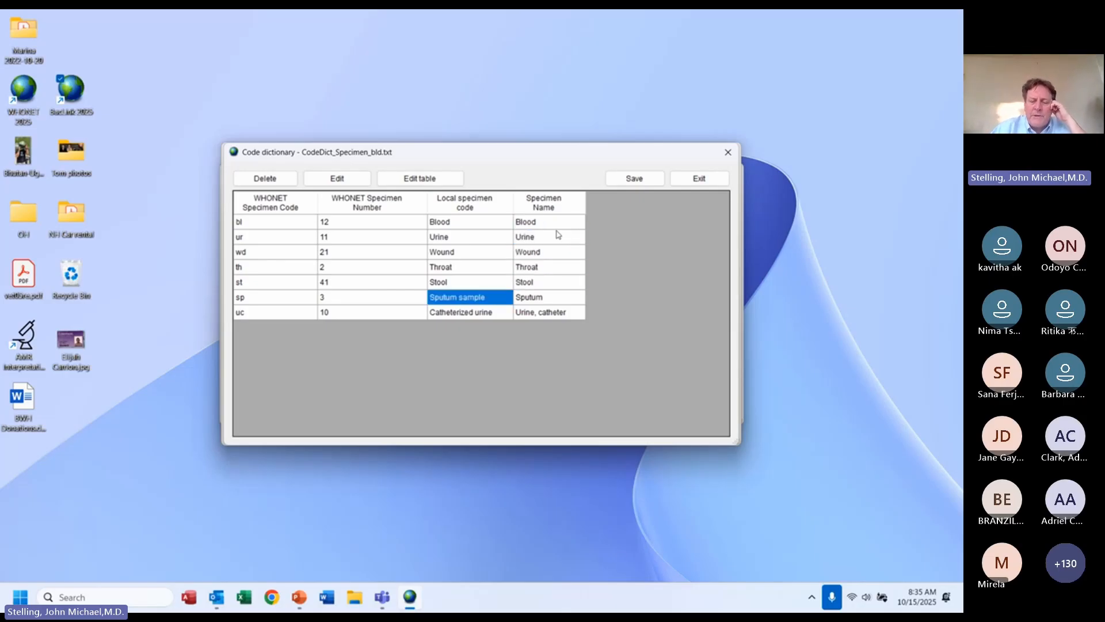
{"action": "key", "text": "Up"}
{"action": "key", "text": "Up"}
{"action": "key", "text": "Up"}
{"action": "key", "text": "Up"}
{"action": "key", "text": "Up"}
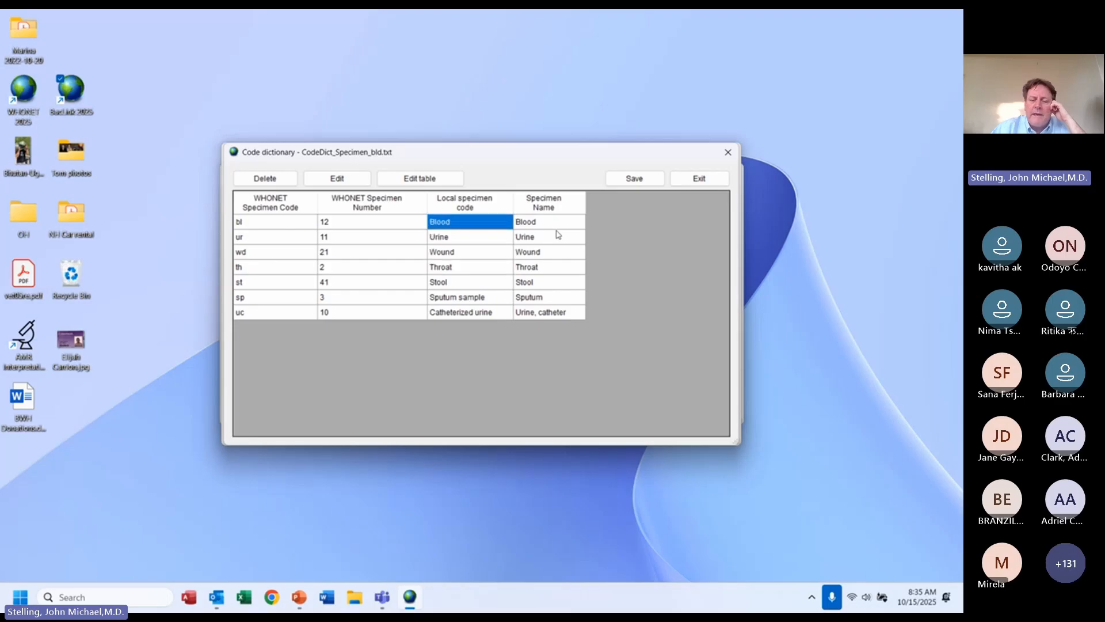
{"action": "key", "text": "Down"}
{"action": "key", "text": "Down"}
{"action": "key", "text": "Down"}
{"action": "key", "text": "Down"}
{"action": "key", "text": "Down"}
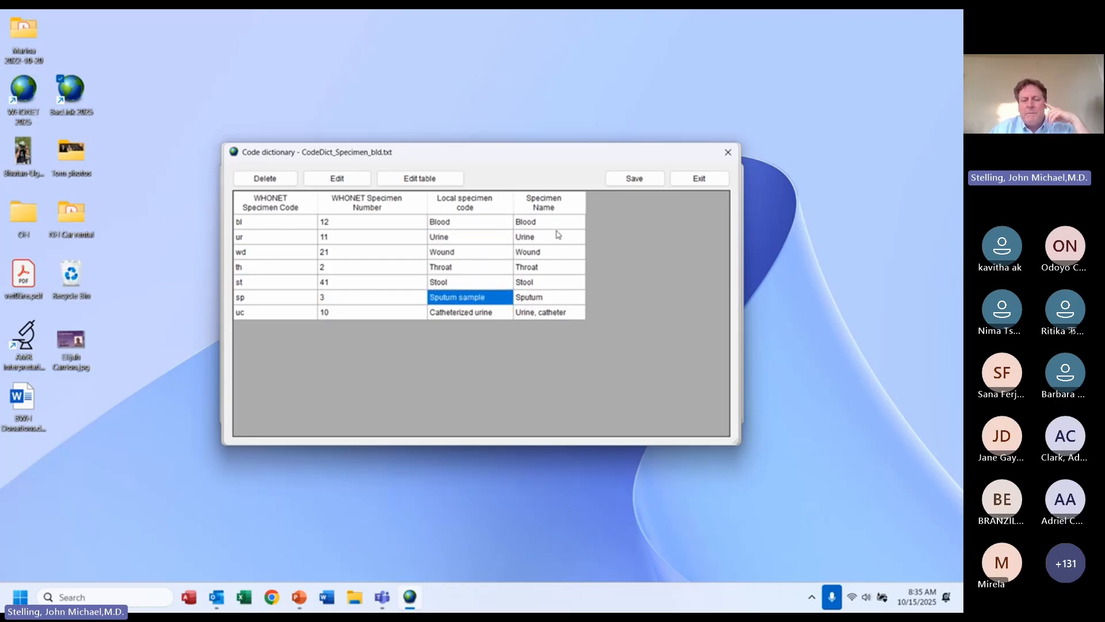
{"action": "key", "text": "Right"}
{"action": "key", "text": "Down"}
{"action": "key", "text": "Left"}
{"action": "key", "text": "Right"}
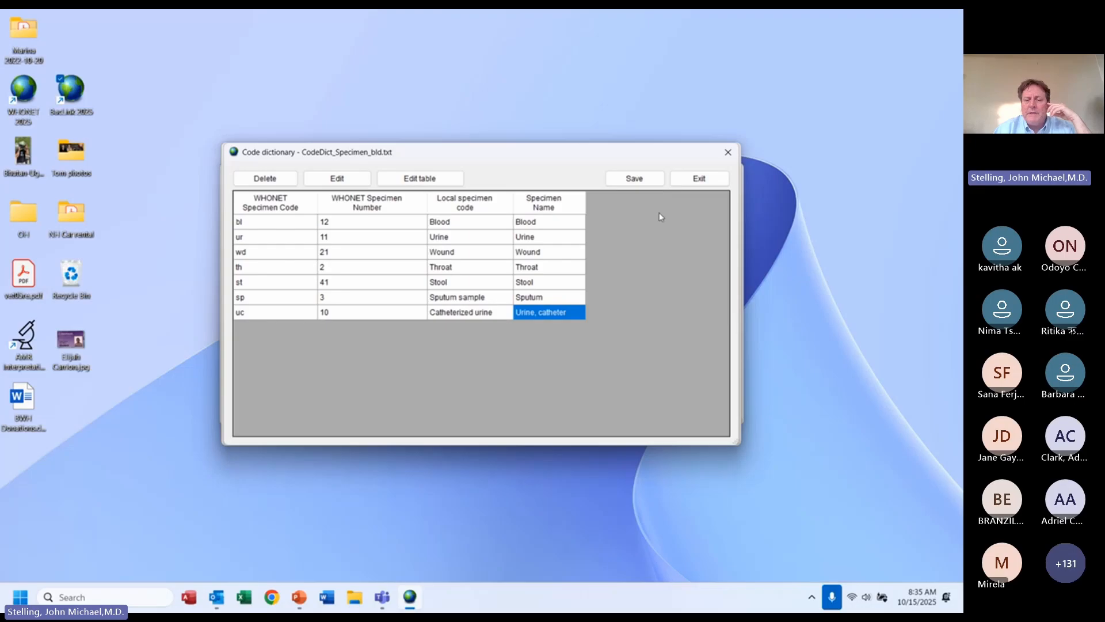
{"action": "left_click", "coordinate": [706, 177]}
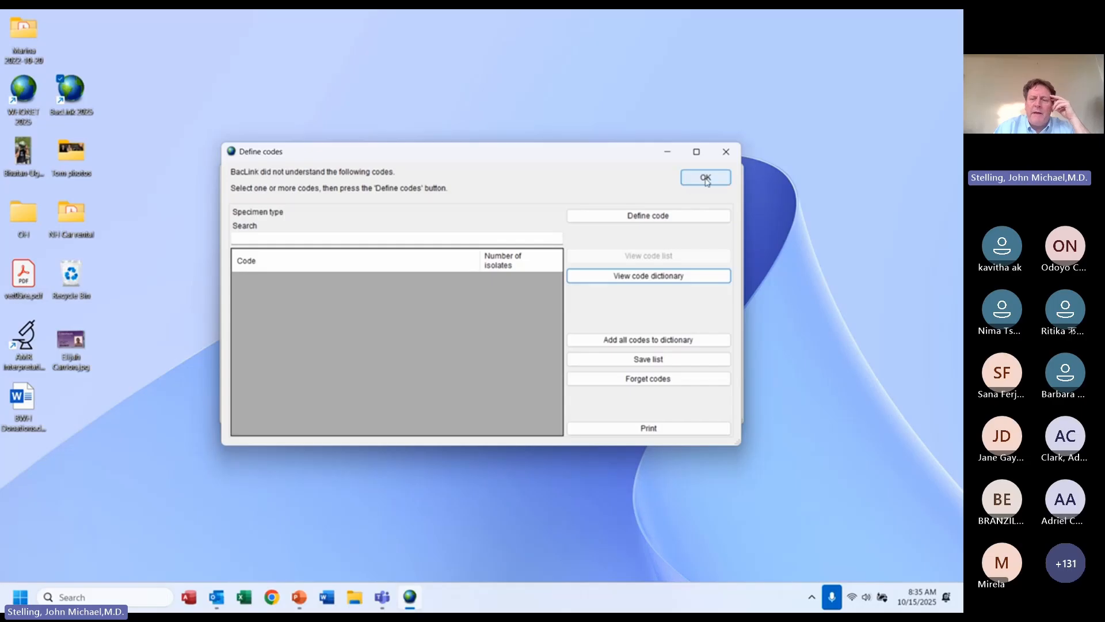
- Finish the Specimen type codes, open the unrecognized Location codes for definition and examine their isolate counts
{"action": "left_click", "coordinate": [705, 178]}
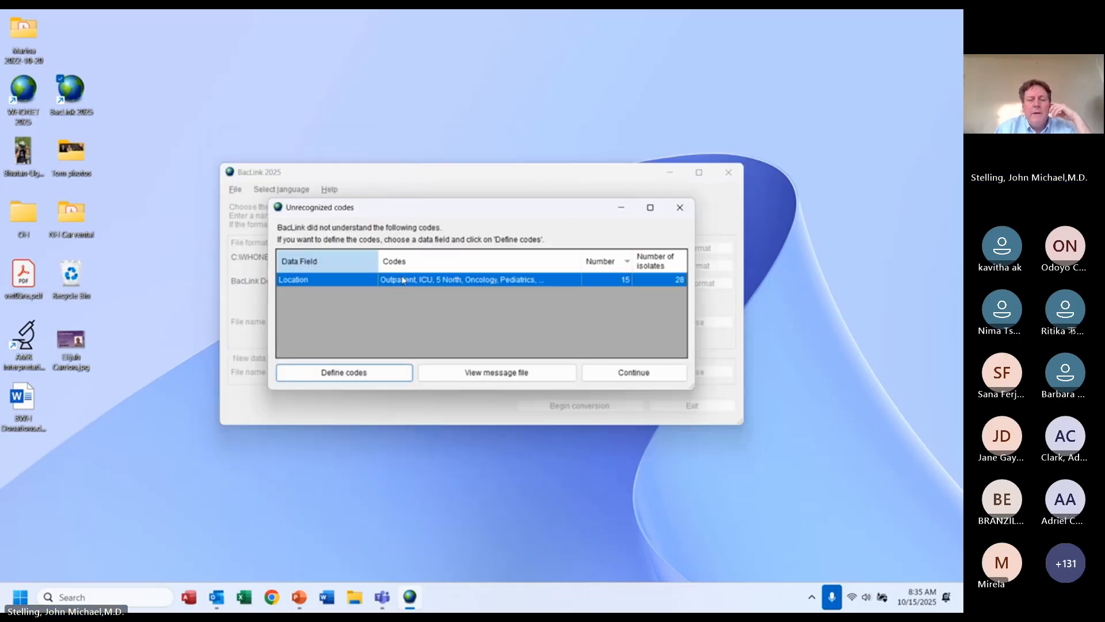
{"action": "left_click", "coordinate": [351, 371]}
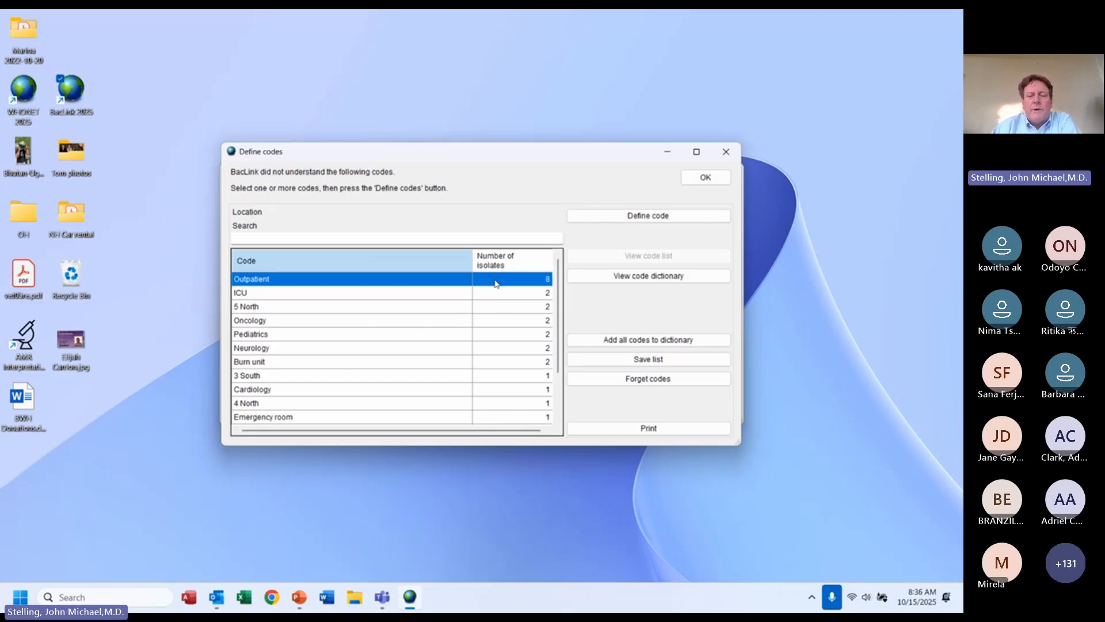
{"action": "left_click", "coordinate": [541, 283]}
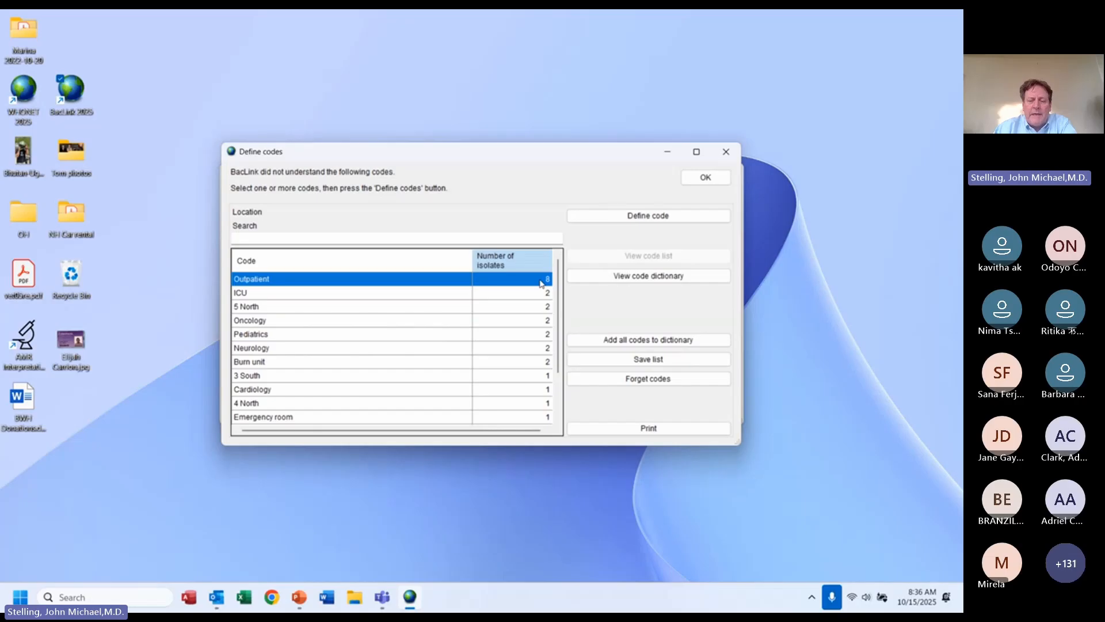
{"action": "left_click", "coordinate": [538, 297]}
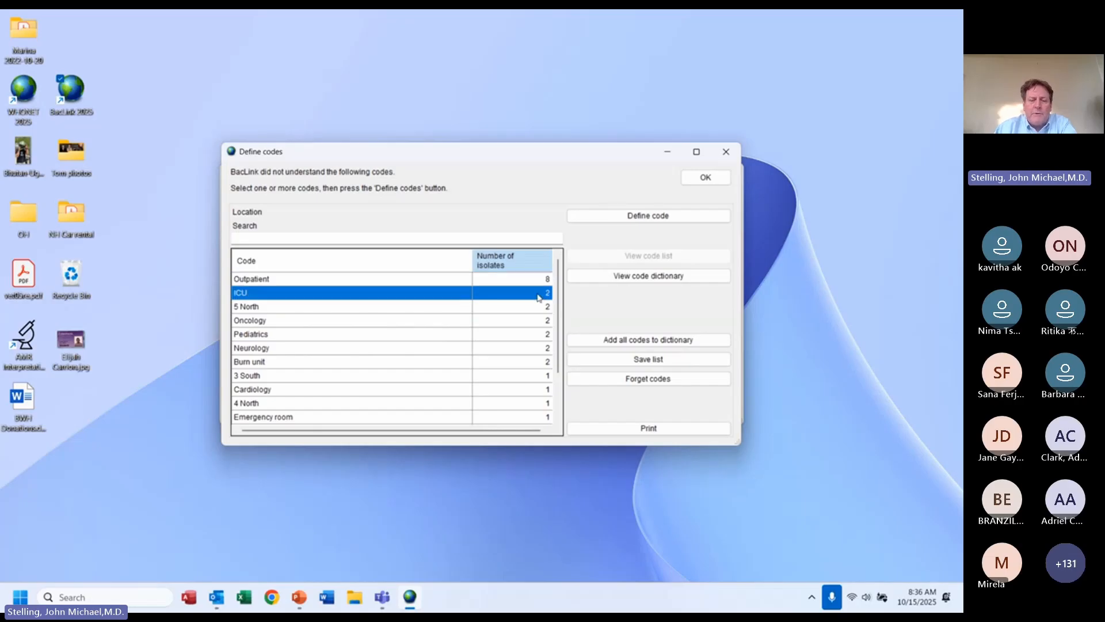
{"action": "left_click", "coordinate": [542, 306]}
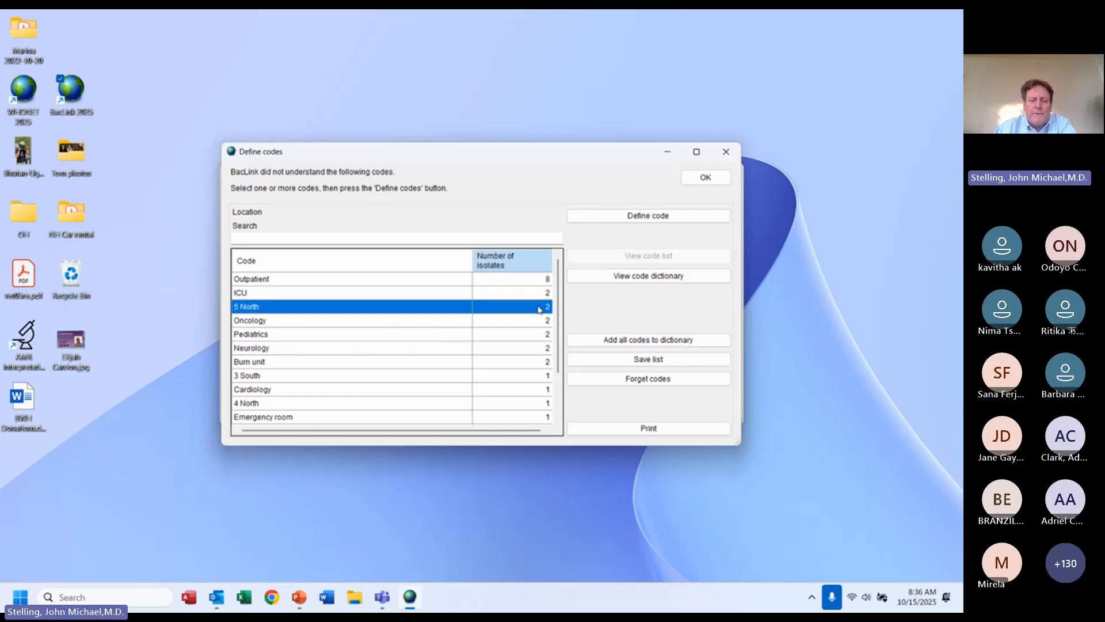
- Sort the Location codes alphabetically and select the range from 5 North through Emergency room
{"action": "left_click", "coordinate": [278, 263]}
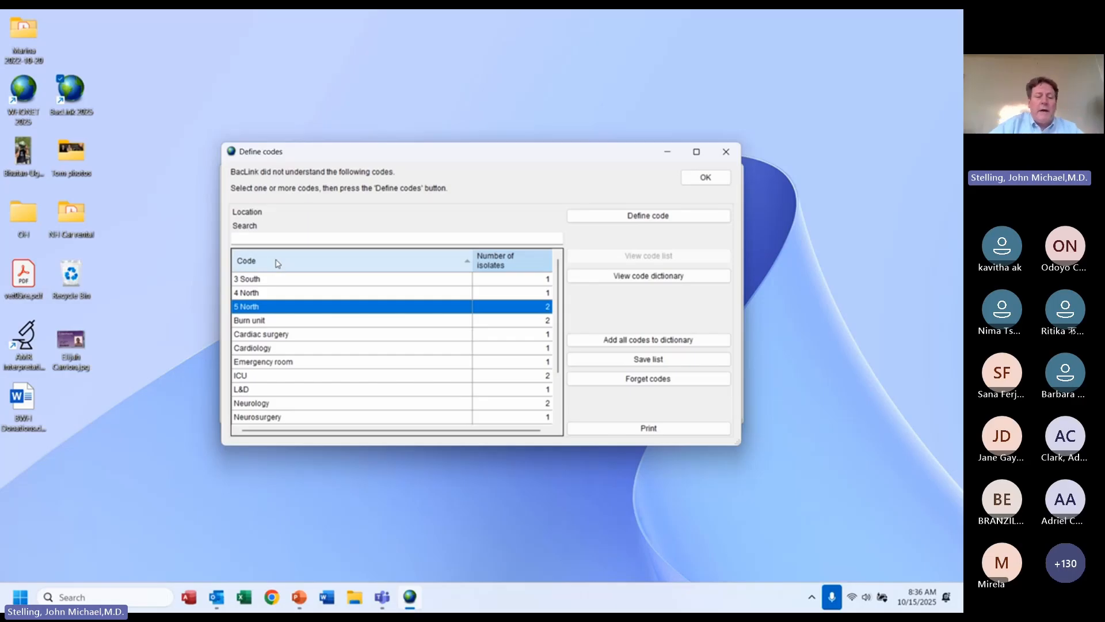
{"action": "key", "text": "shift+Down"}
{"action": "key", "text": "shift+Down"}
{"action": "key", "text": "shift+Down"}
{"action": "key", "text": "shift+Down"}
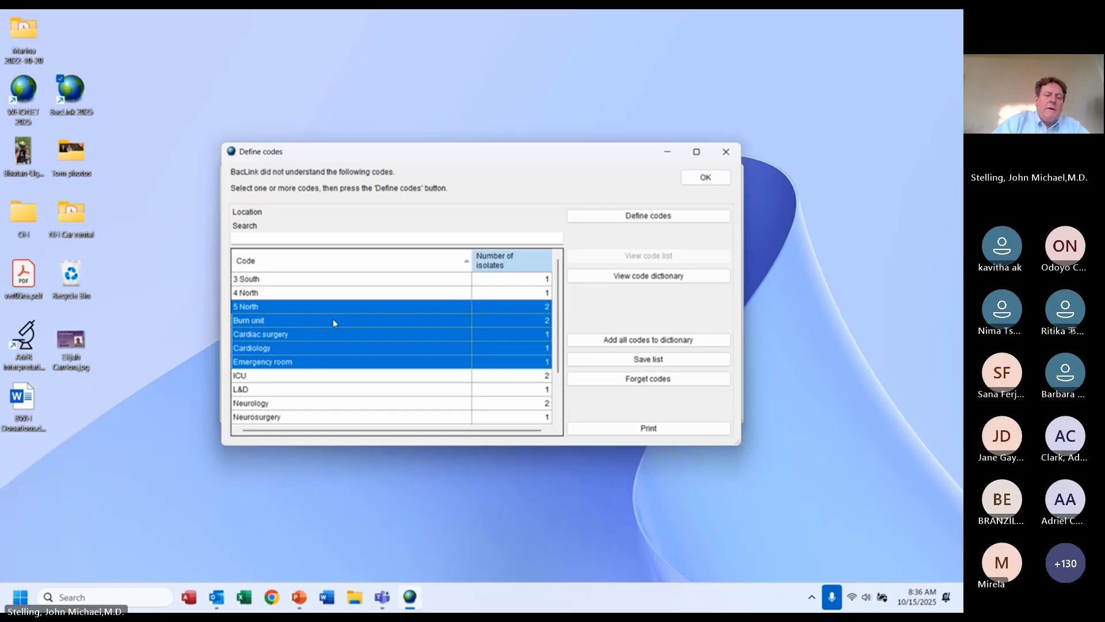
- Replace the multiple selection with a single Location code and sort the list by number of isolates in descending order
{"action": "left_click", "coordinate": [313, 291]}
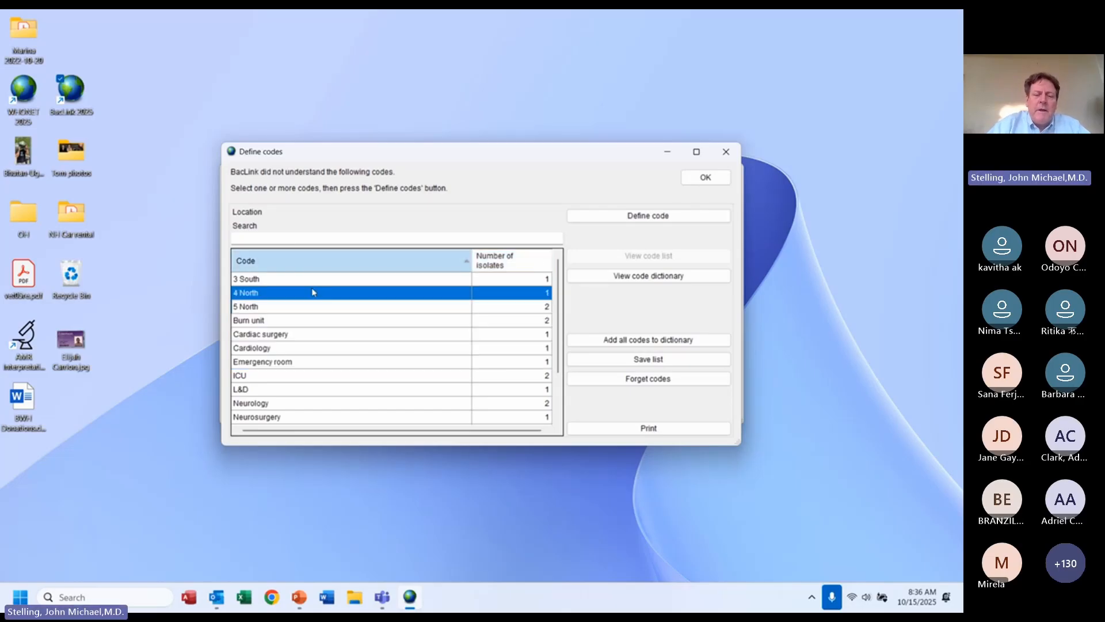
{"action": "key", "text": "Up"}
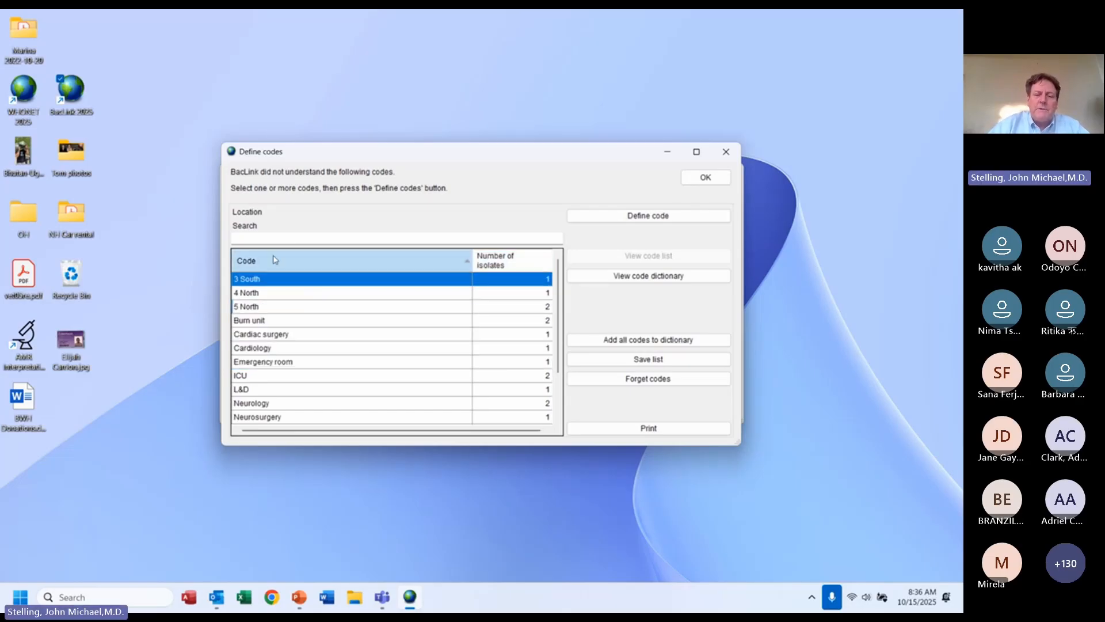
{"action": "left_click", "coordinate": [520, 263]}
{"action": "left_click", "coordinate": [520, 263]}
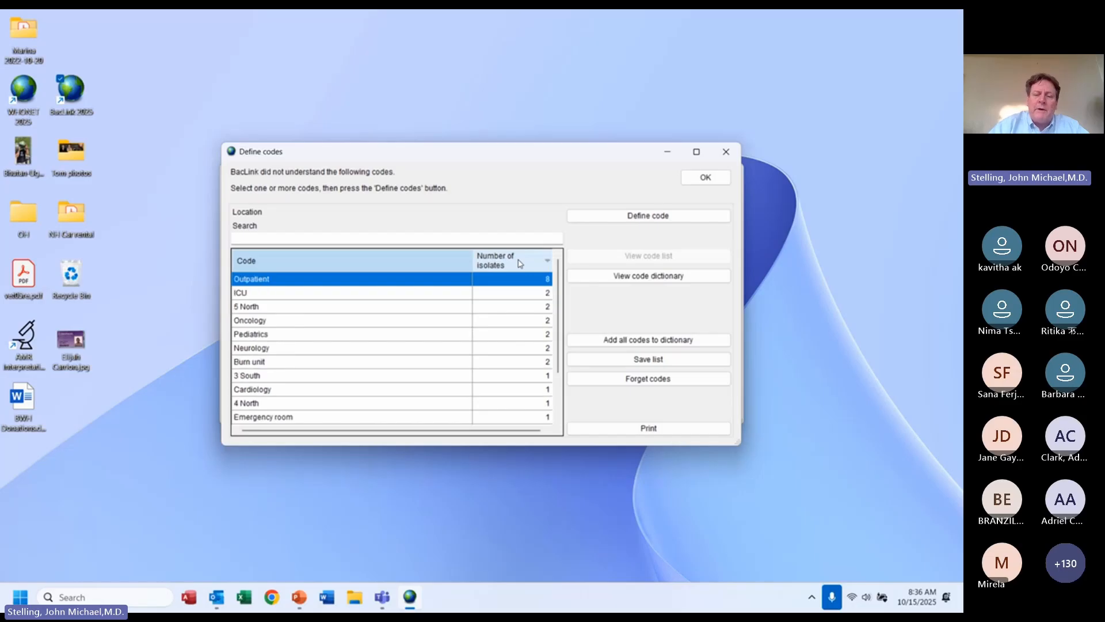
- Examine the undefined location codes sorted by code in both directions, and by number of isolates from highest to lowest
{"action": "left_click", "coordinate": [336, 263]}
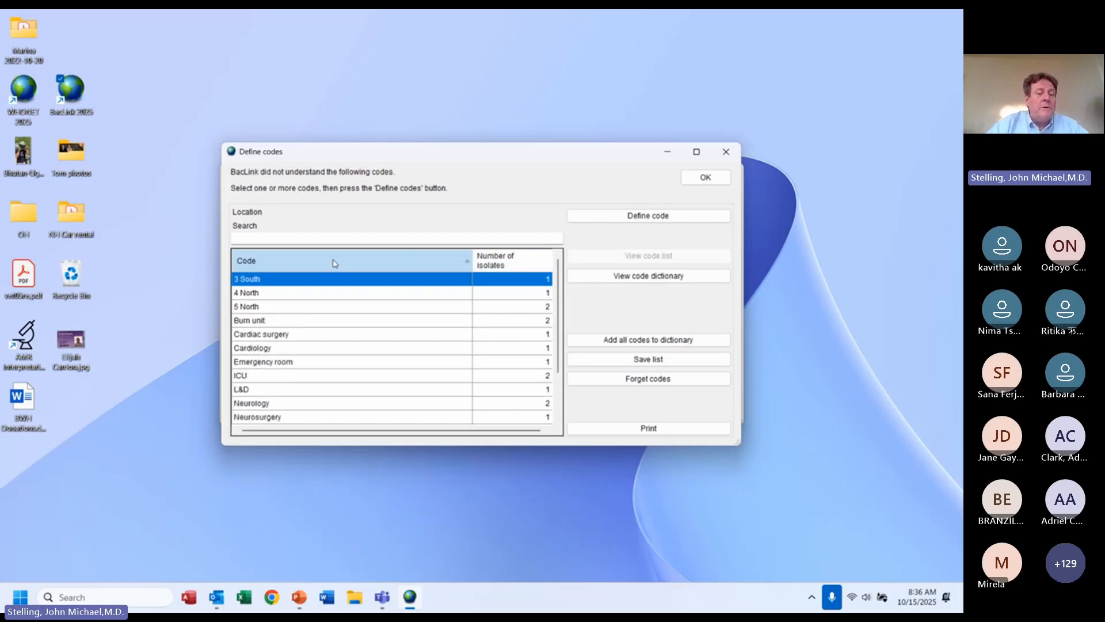
{"action": "left_click", "coordinate": [313, 262]}
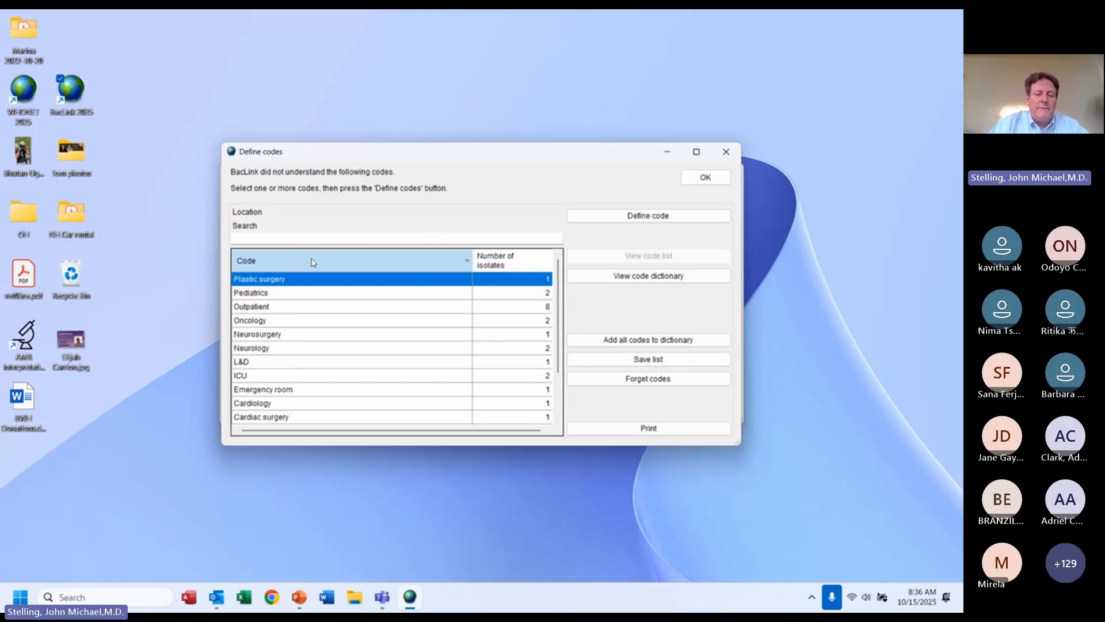
{"action": "left_click", "coordinate": [313, 263]}
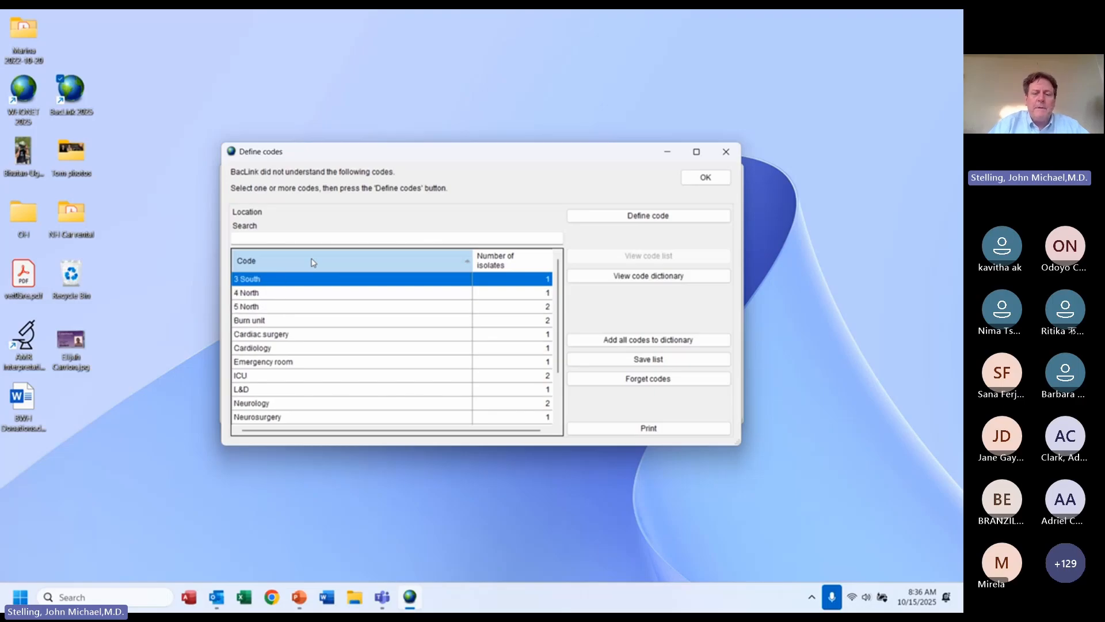
{"action": "double_click", "coordinate": [511, 267]}
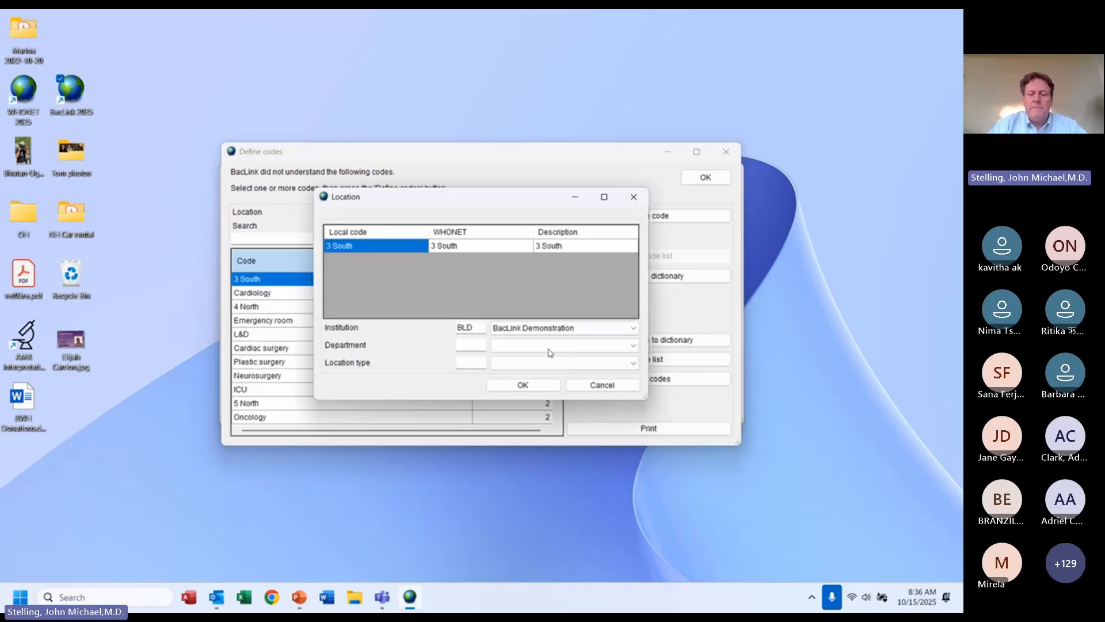
{"action": "left_click", "coordinate": [603, 385]}
{"action": "left_click", "coordinate": [511, 261]}
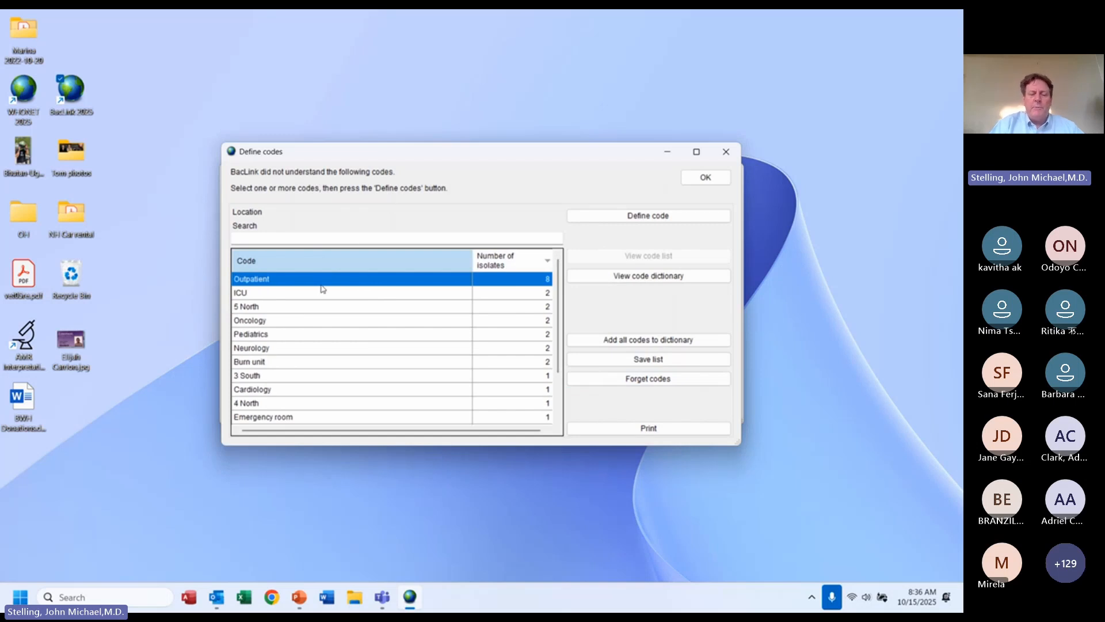
- Start defining the Outpatient location code and assign it to the Outpatient department
{"action": "left_click", "coordinate": [644, 217]}
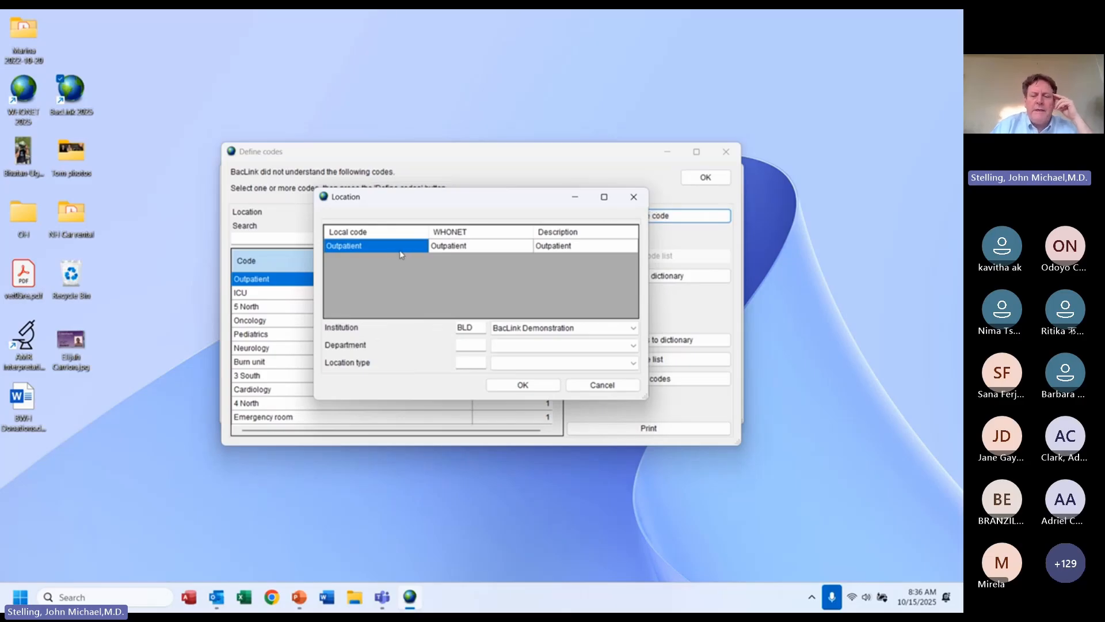
{"action": "left_click", "coordinate": [484, 248]}
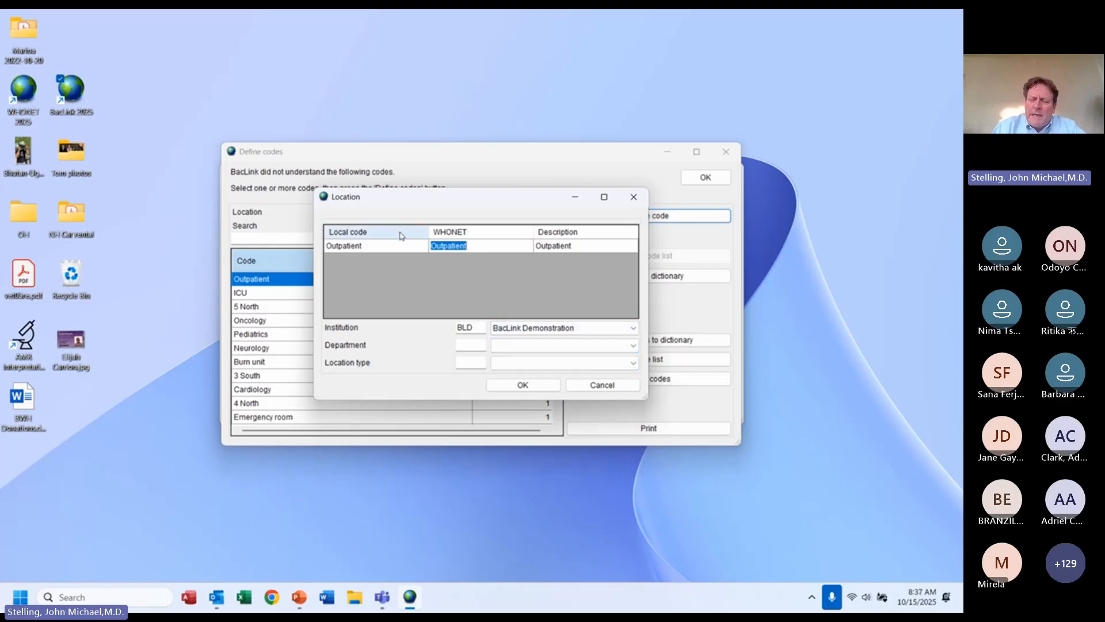
{"action": "left_click", "coordinate": [536, 348]}
{"action": "key", "text": "o"}
{"action": "key", "text": "o"}
{"action": "key", "text": "o"}
{"action": "key", "text": "o"}
{"action": "key", "text": "o"}
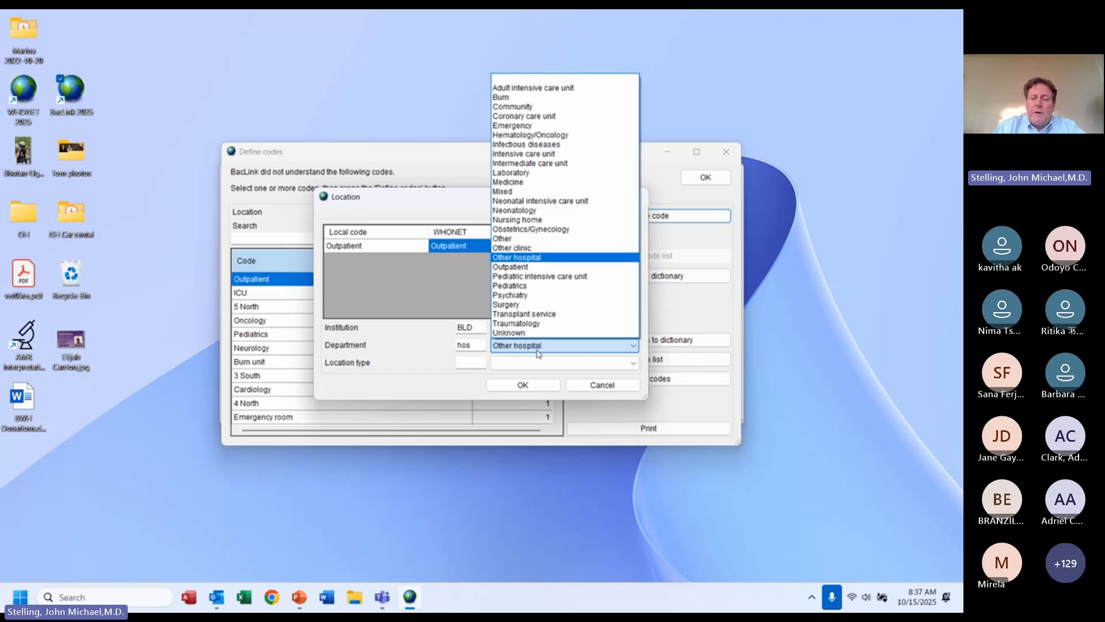
{"action": "key", "text": "Return"}
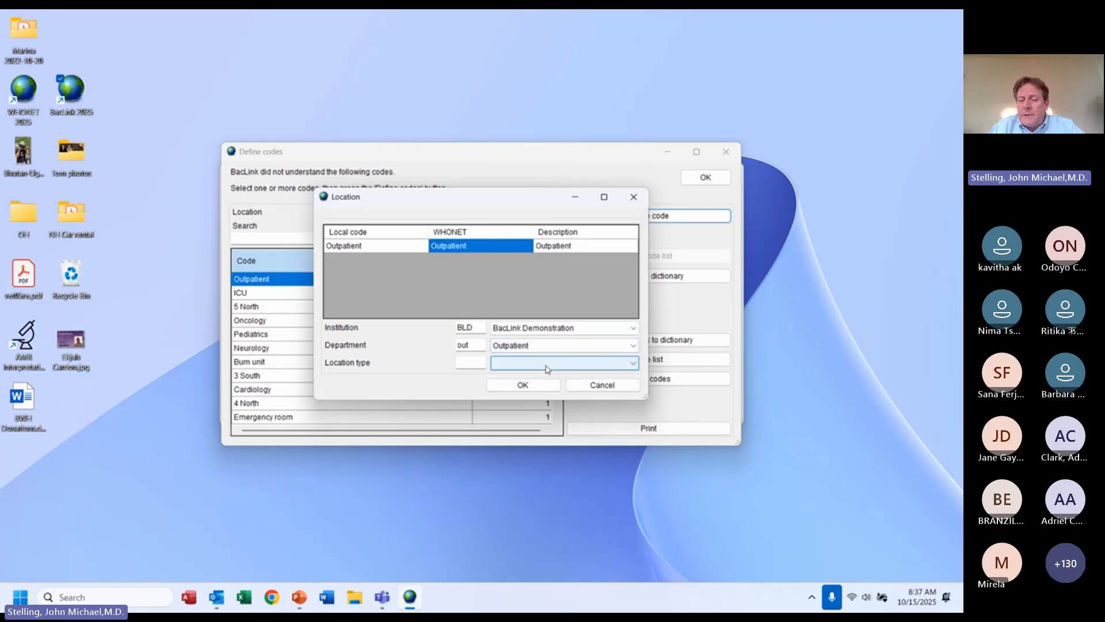
- Set the Outpatient code's location type to Outpatient and save the definition
{"action": "left_click", "coordinate": [548, 362]}
{"action": "key", "text": "o"}
{"action": "key", "text": "o"}
{"action": "key", "text": "o"}
{"action": "key", "text": "o"}
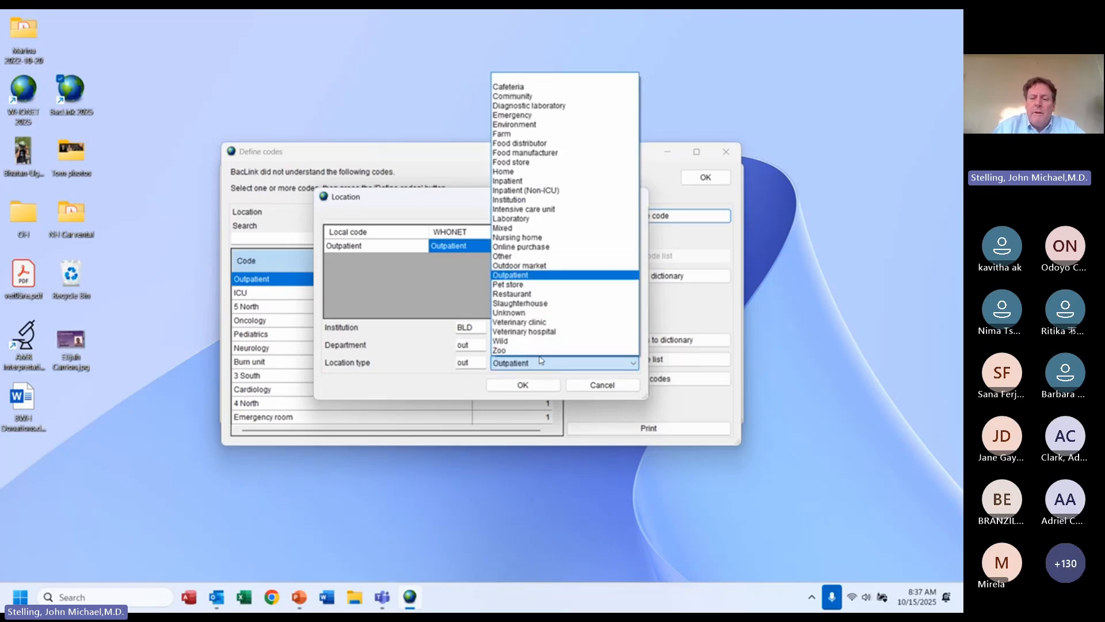
{"action": "key", "text": "Return"}
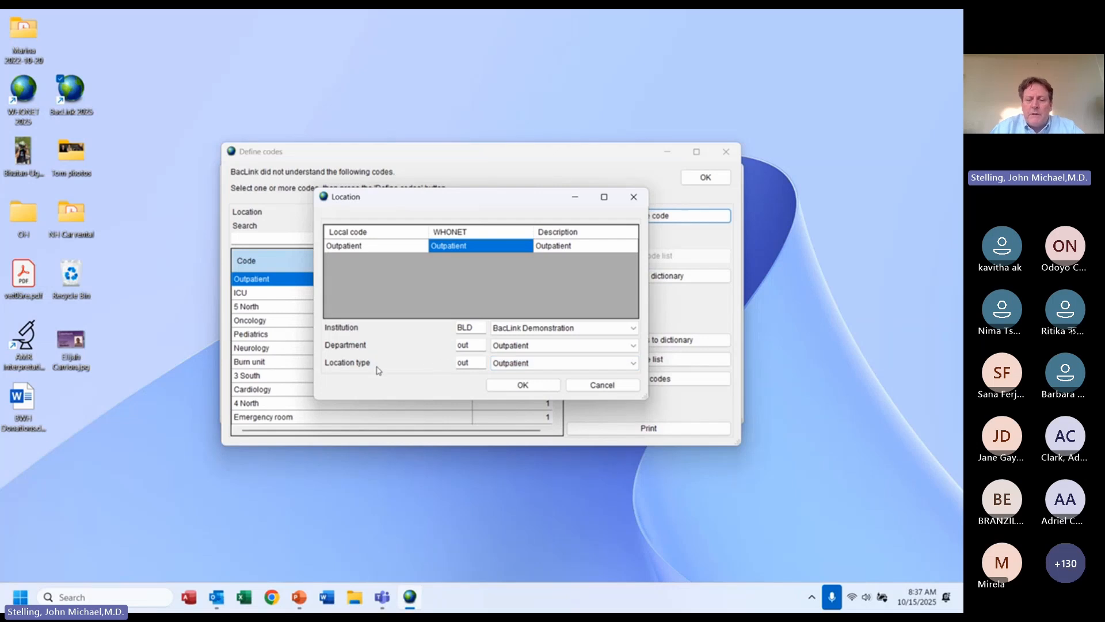
{"action": "left_click", "coordinate": [532, 388]}
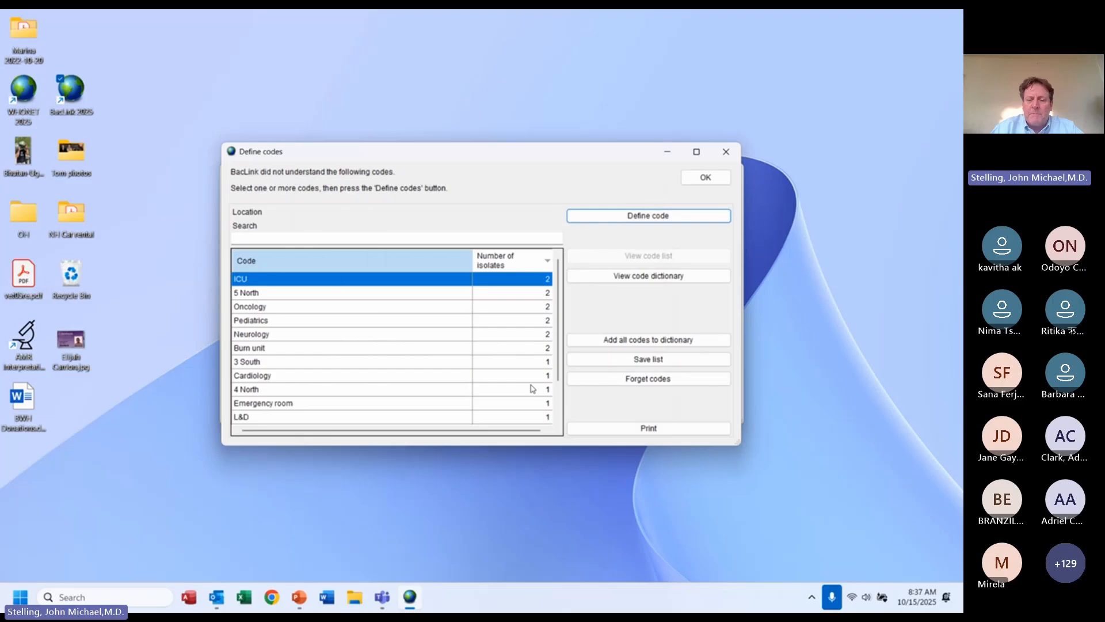
- Define the 5 North location code with department Medicine and location type Inpatient
{"action": "left_click", "coordinate": [439, 295]}
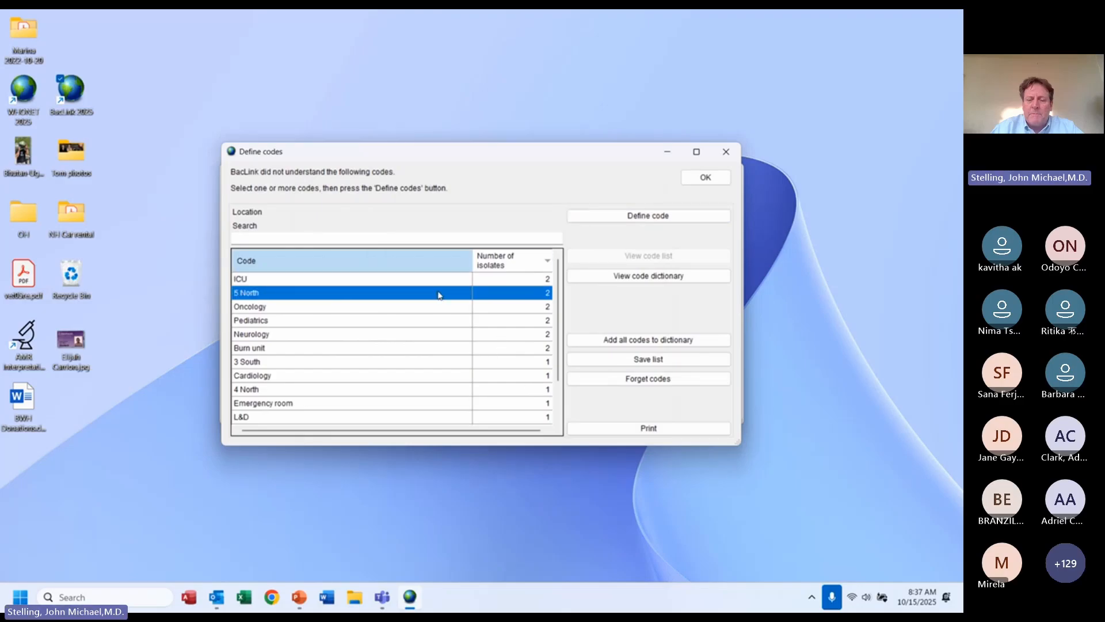
{"action": "left_click", "coordinate": [638, 217]}
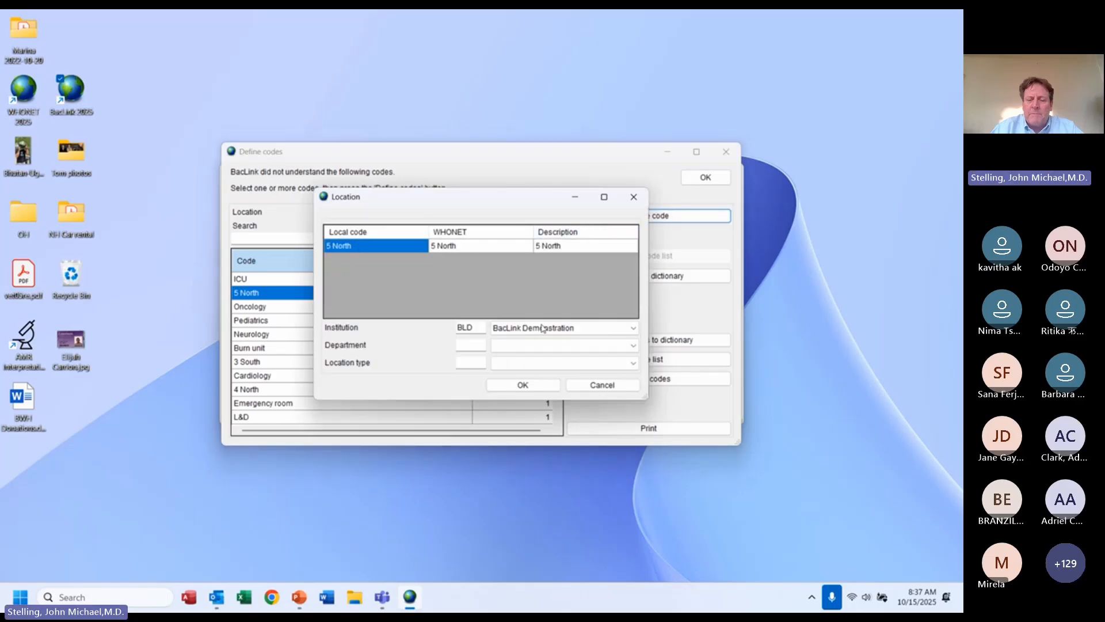
{"action": "left_click", "coordinate": [574, 346]}
{"action": "key", "text": "m"}
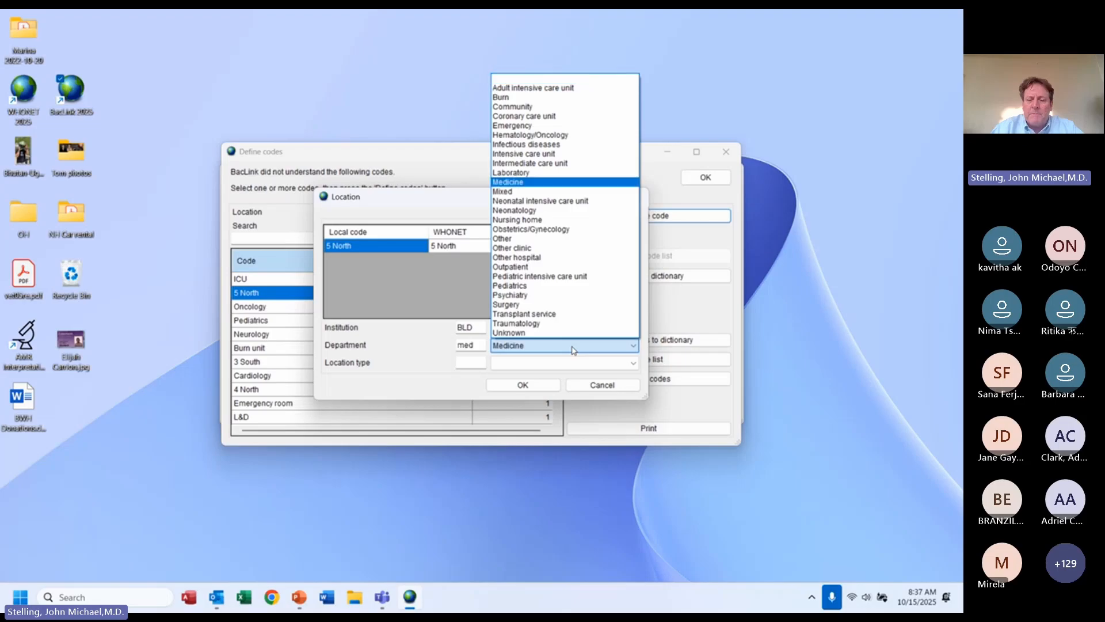
{"action": "key", "text": "Return"}
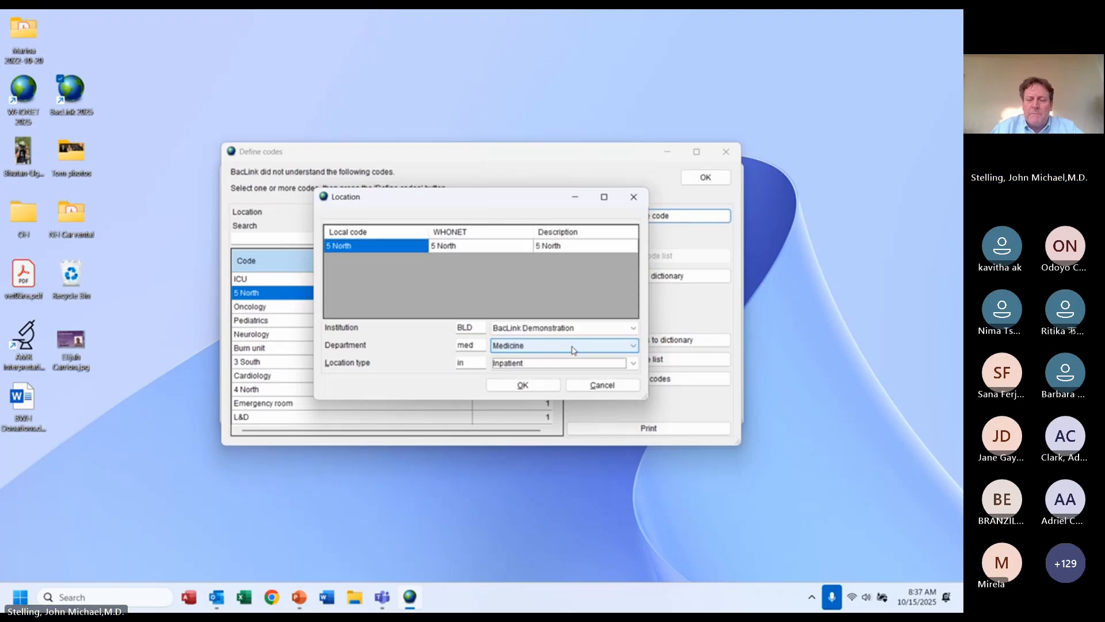
{"action": "key", "text": "Return"}
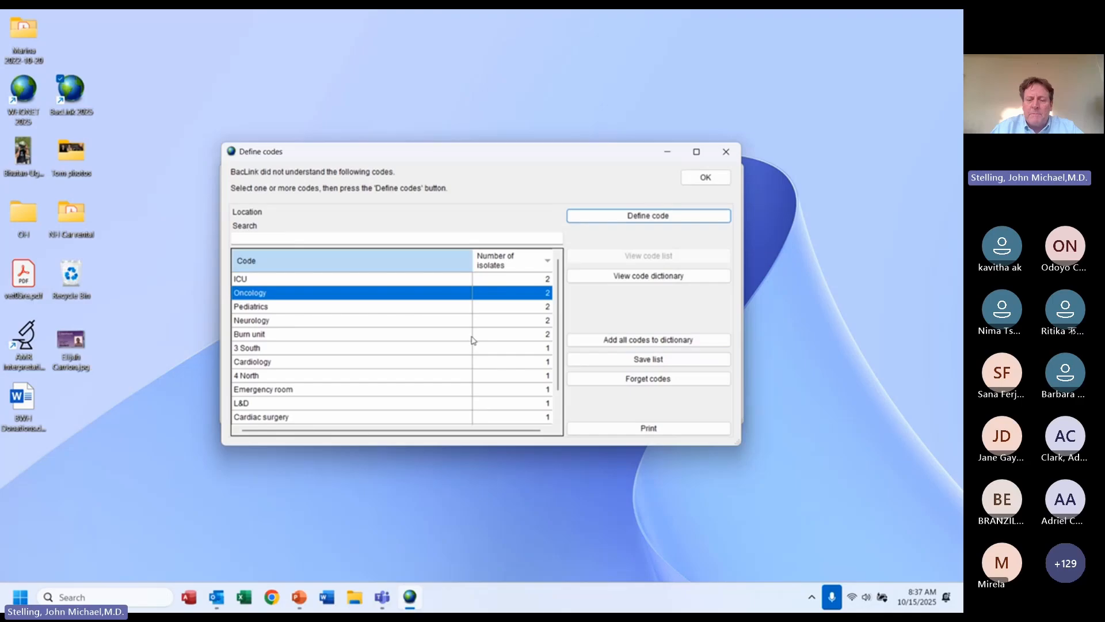
- Define the 3 South location code with department Surgery and location type Inpatient
{"action": "left_click", "coordinate": [315, 349]}
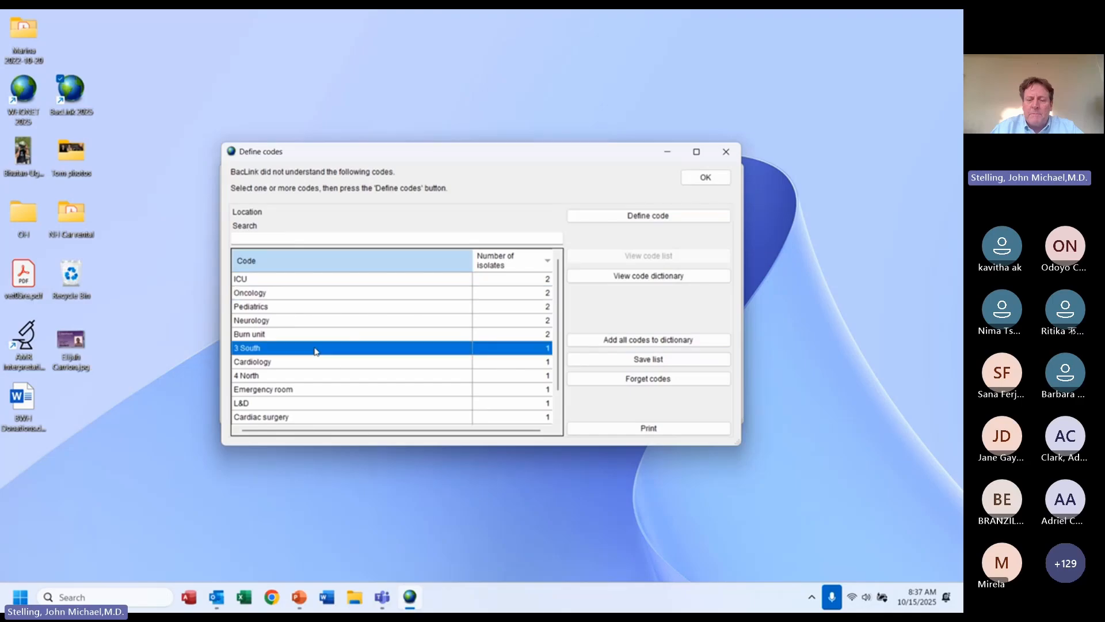
{"action": "left_click", "coordinate": [619, 216]}
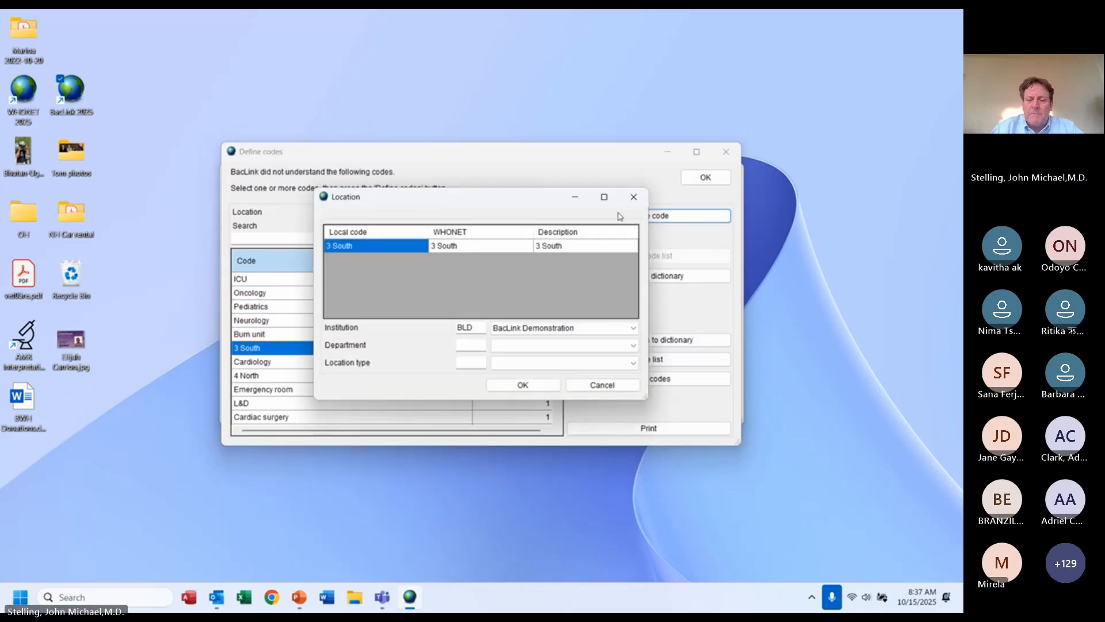
{"action": "left_click", "coordinate": [537, 345]}
{"action": "left_click", "coordinate": [536, 353]}
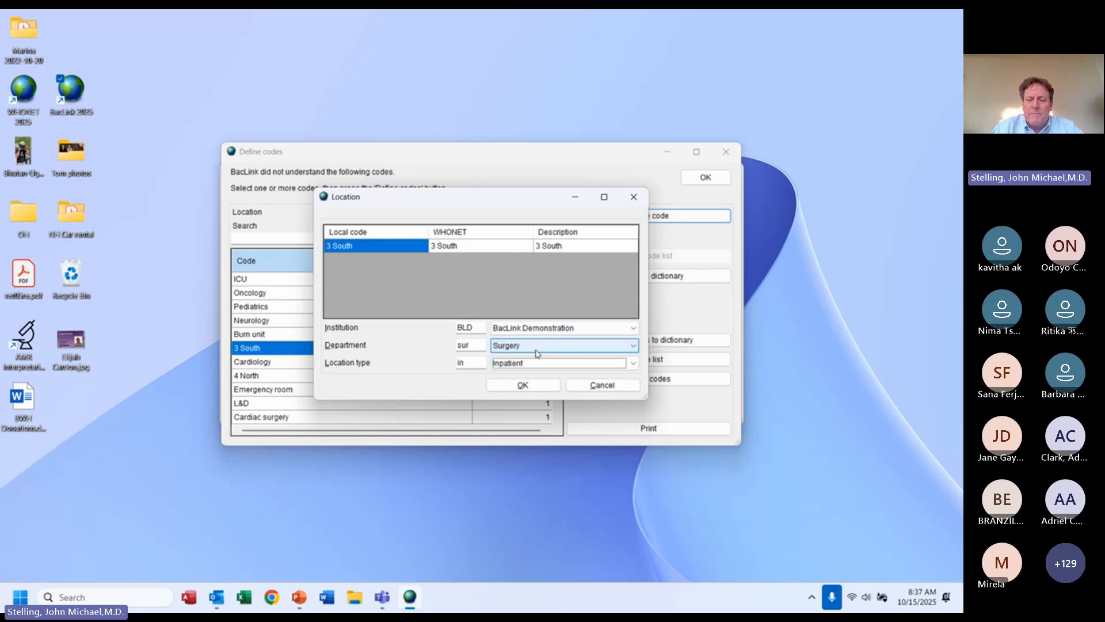
{"action": "key", "text": "Return"}
- Define the Emergency room location code with Emergency as both department and location type
{"action": "left_click", "coordinate": [411, 375]}
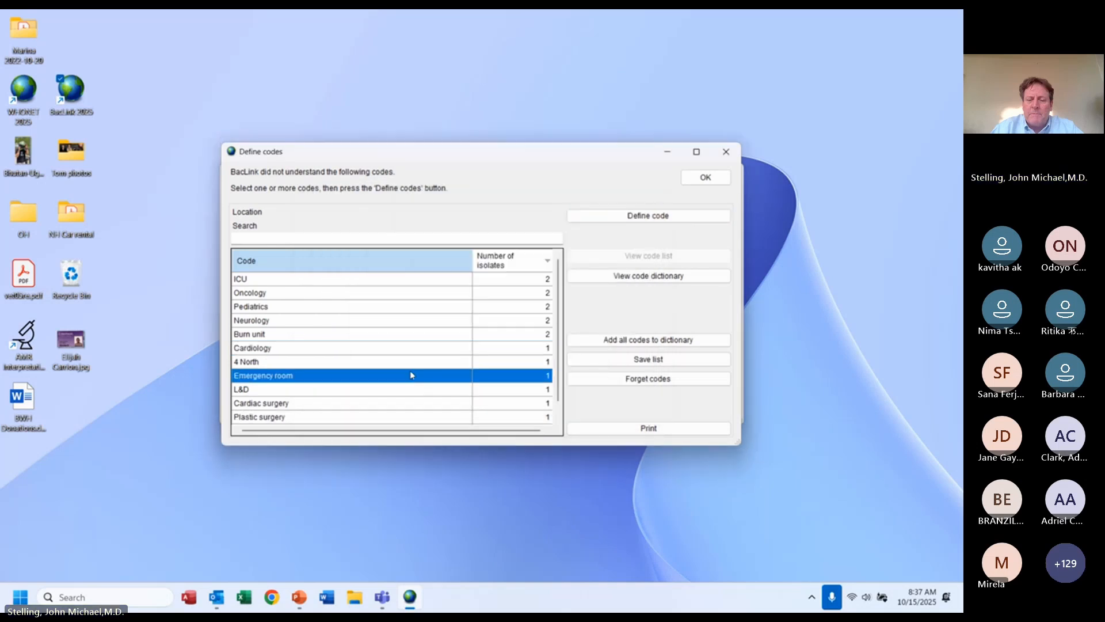
{"action": "left_click", "coordinate": [638, 219]}
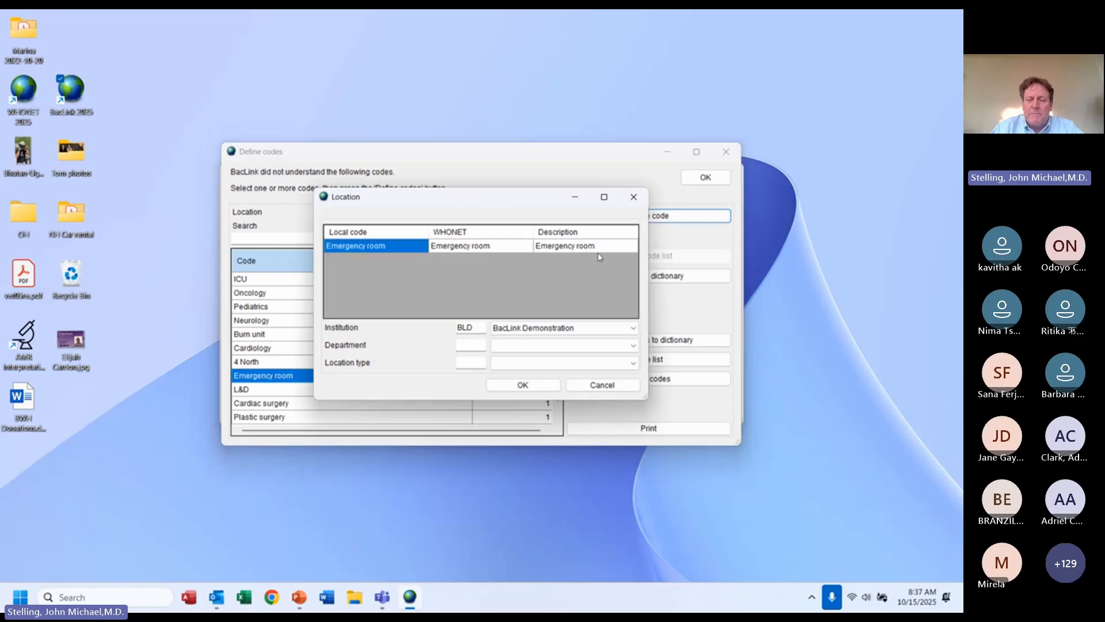
{"action": "left_click", "coordinate": [564, 345]}
{"action": "left_click", "coordinate": [563, 350]}
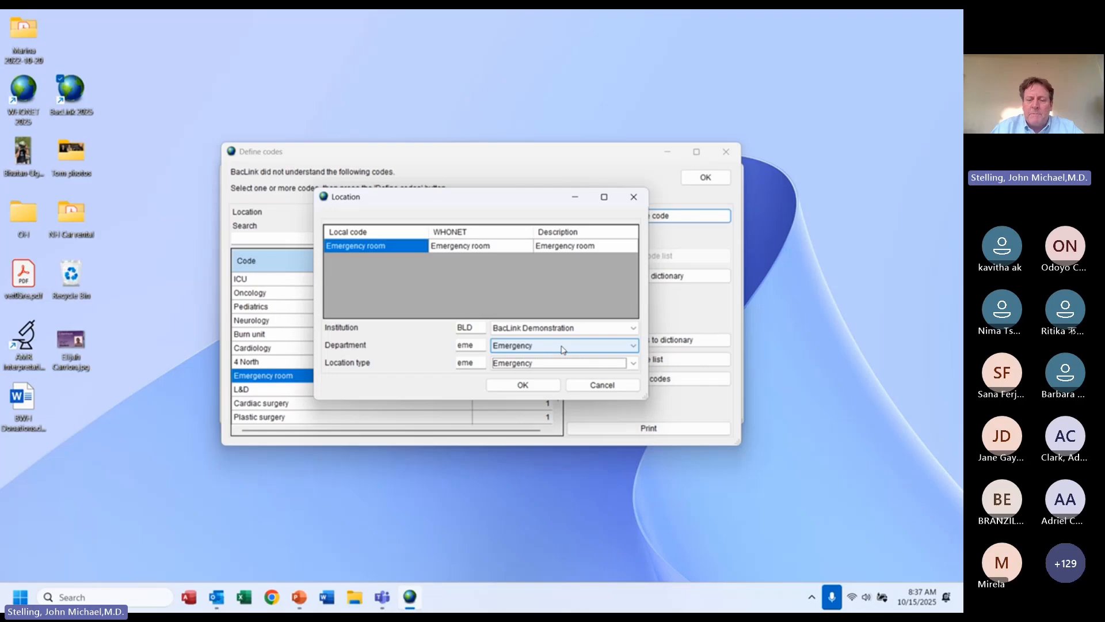
{"action": "left_click", "coordinate": [523, 384]}
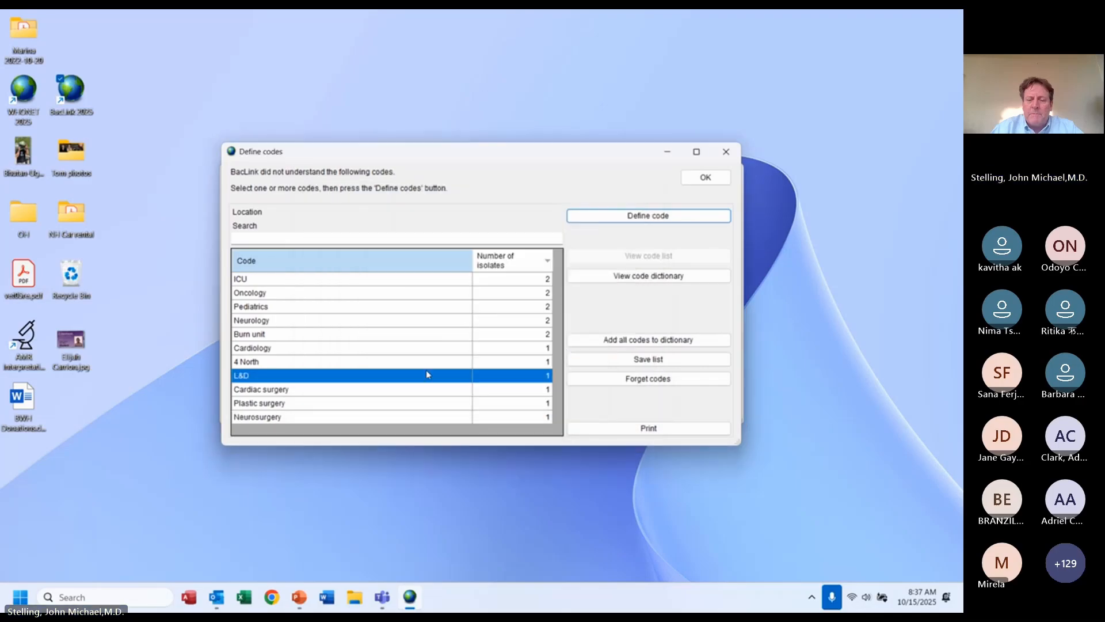
- Define the Burn unit location code with Intensive care unit as both department and location type
{"action": "left_click", "coordinate": [284, 345]}
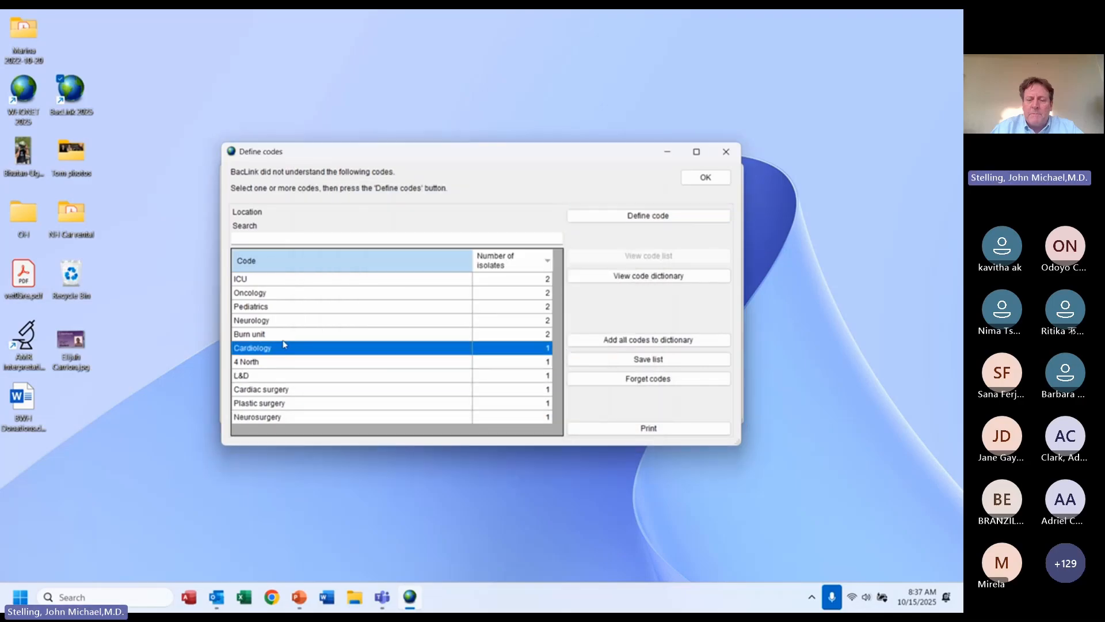
{"action": "left_click", "coordinate": [283, 339]}
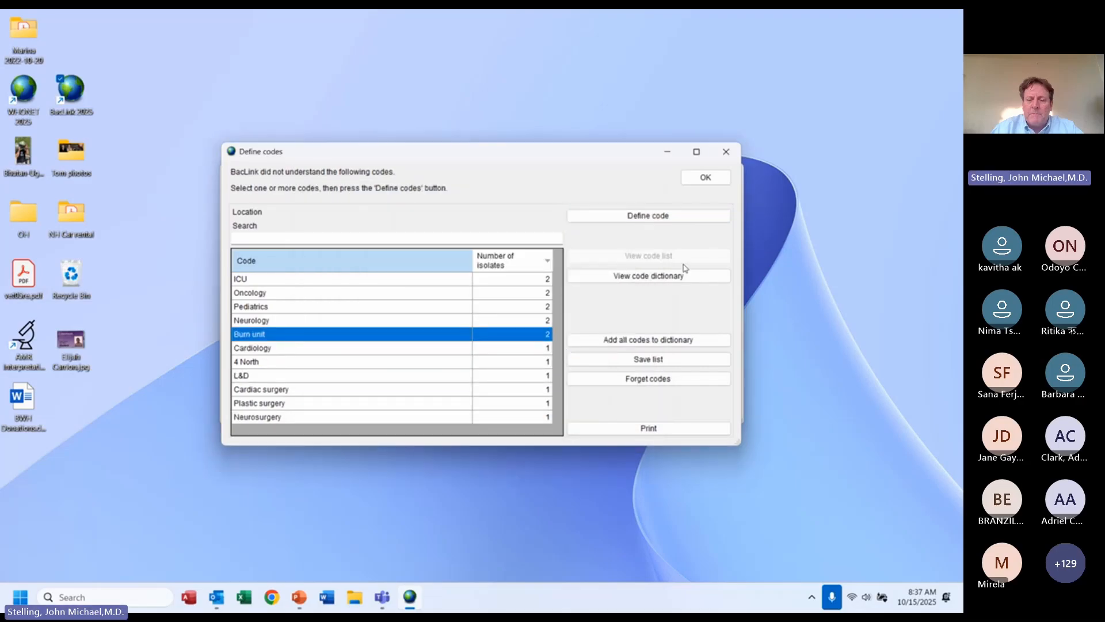
{"action": "left_click", "coordinate": [662, 218]}
{"action": "left_click", "coordinate": [560, 345]}
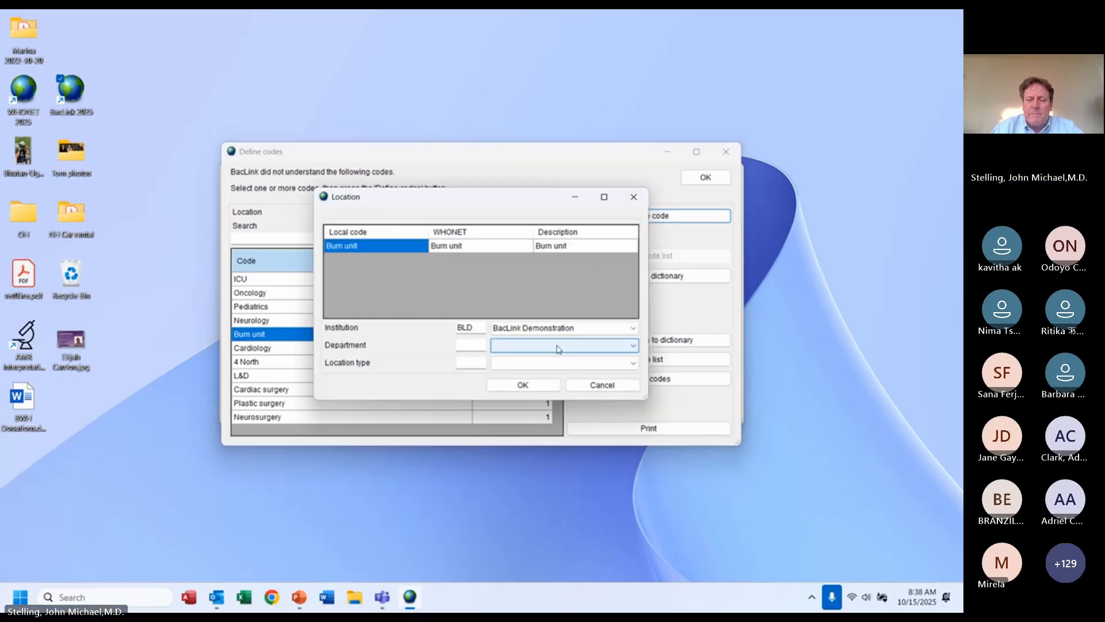
{"action": "key", "text": "i"}
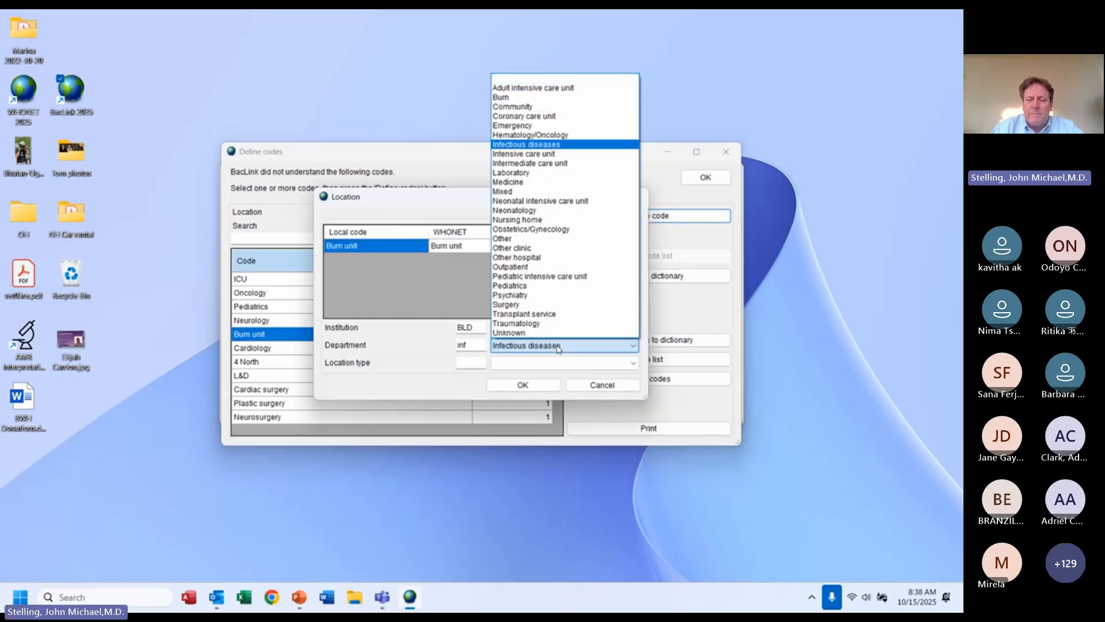
{"action": "key", "text": "i"}
{"action": "key", "text": "Return"}
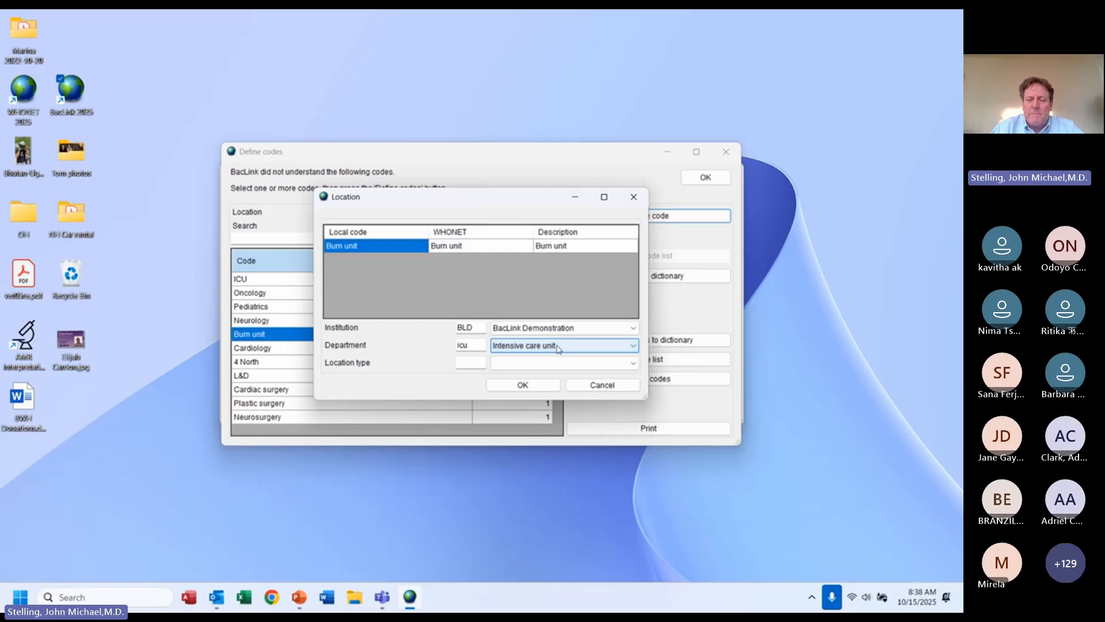
{"action": "key", "text": "i"}
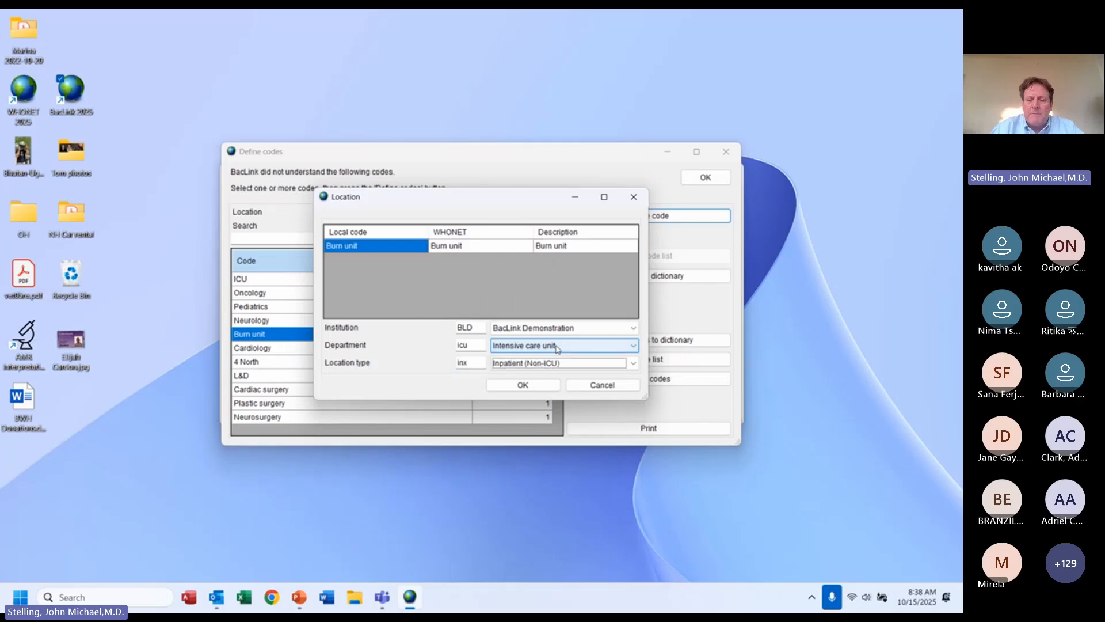
{"action": "key", "text": "i"}
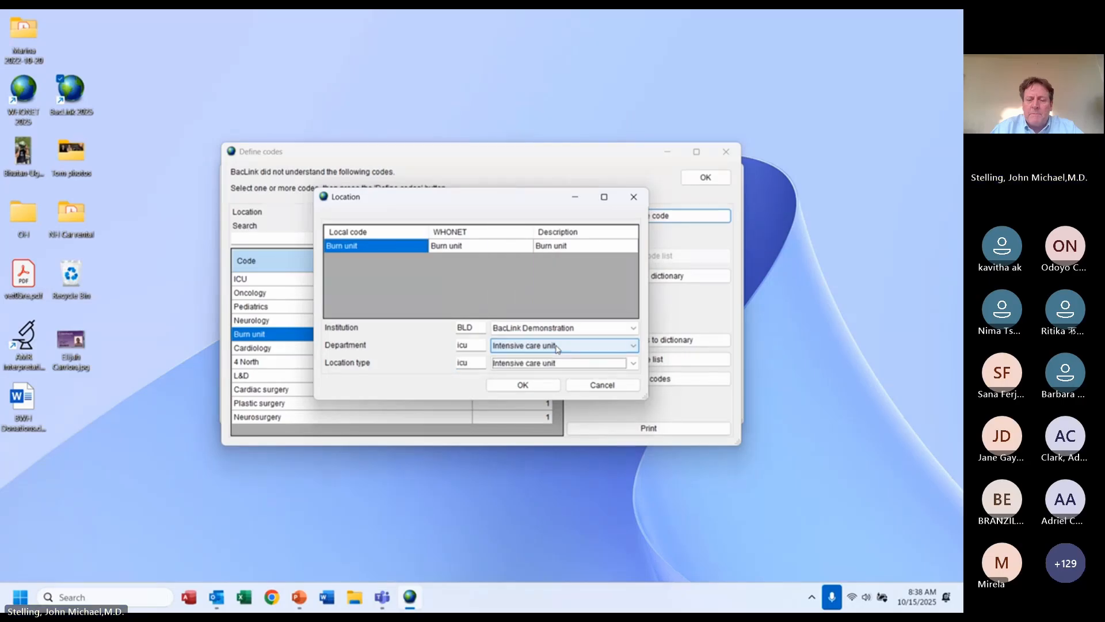
{"action": "left_click", "coordinate": [523, 384]}
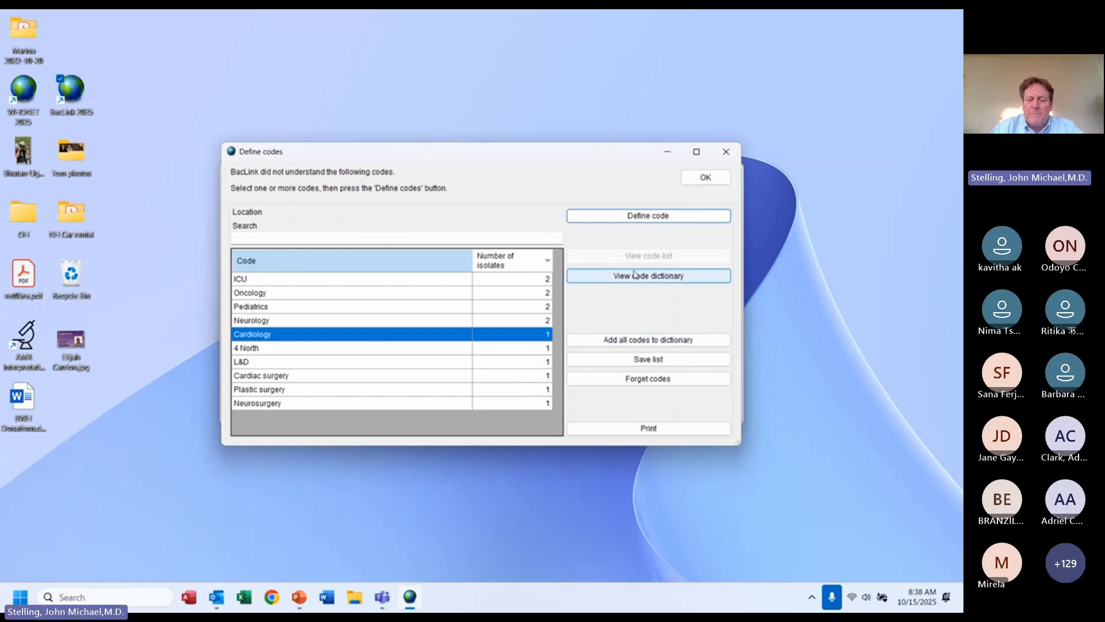
- Review the newly defined entries in the location code dictionary and close it
{"action": "left_click", "coordinate": [675, 277]}
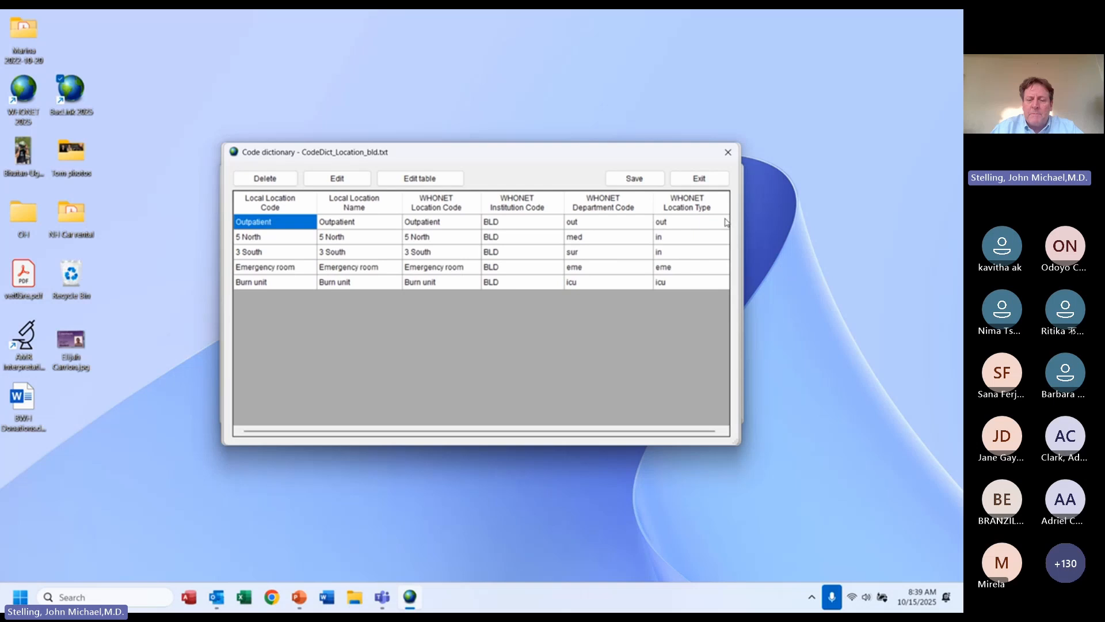
{"action": "left_click", "coordinate": [701, 176]}
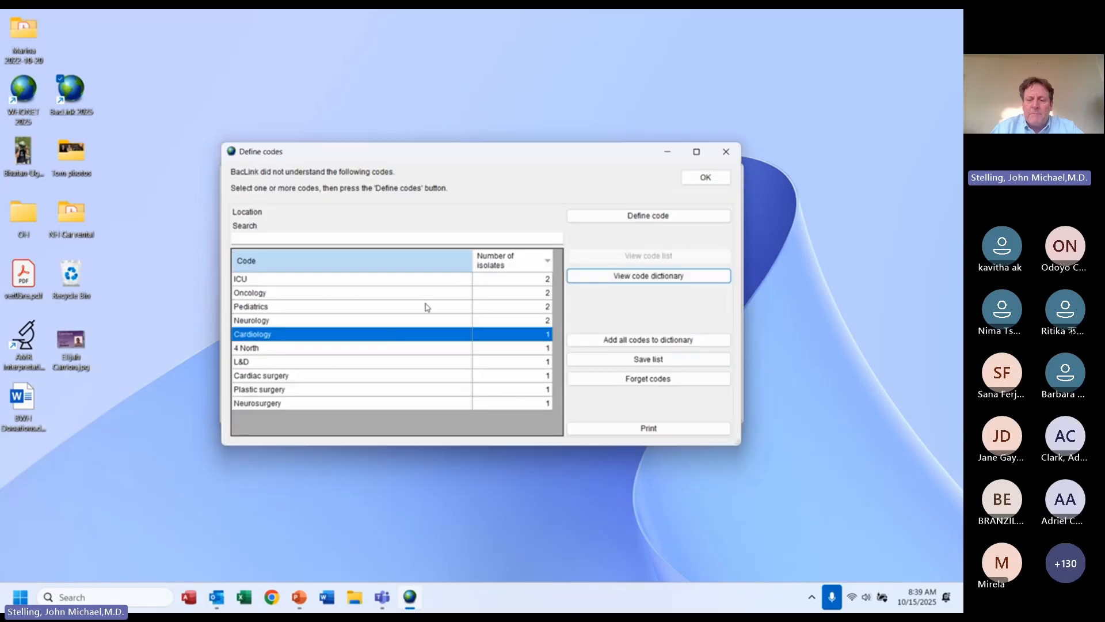
- Define the Cardiology location code with department Medicine and location type Inpatient
{"action": "left_click", "coordinate": [627, 215]}
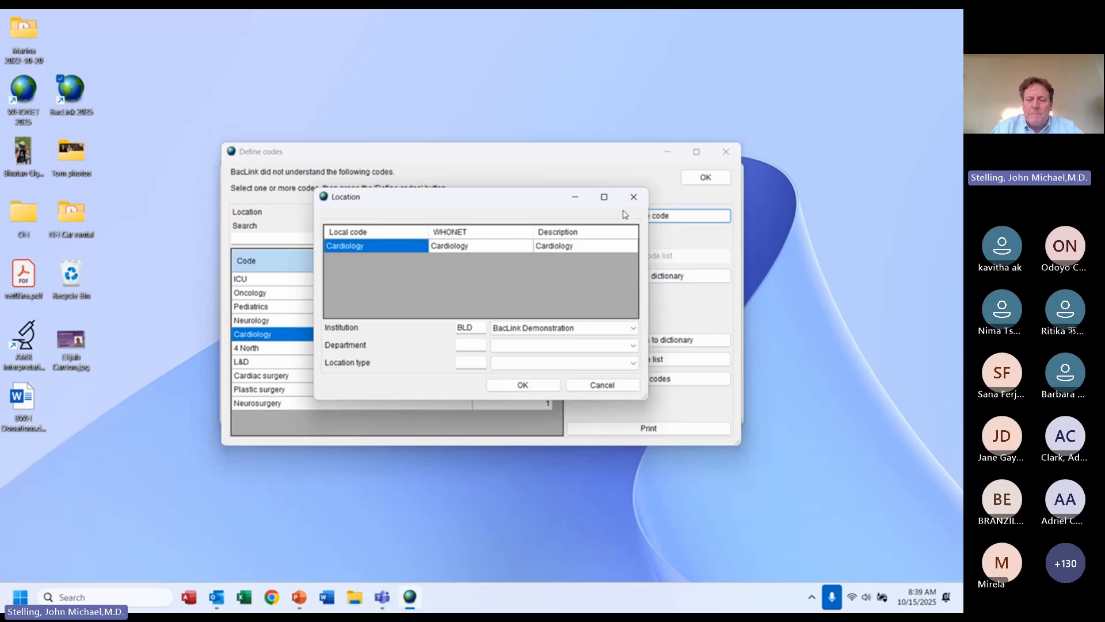
{"action": "left_click", "coordinate": [547, 346]}
{"action": "key", "text": "m"}
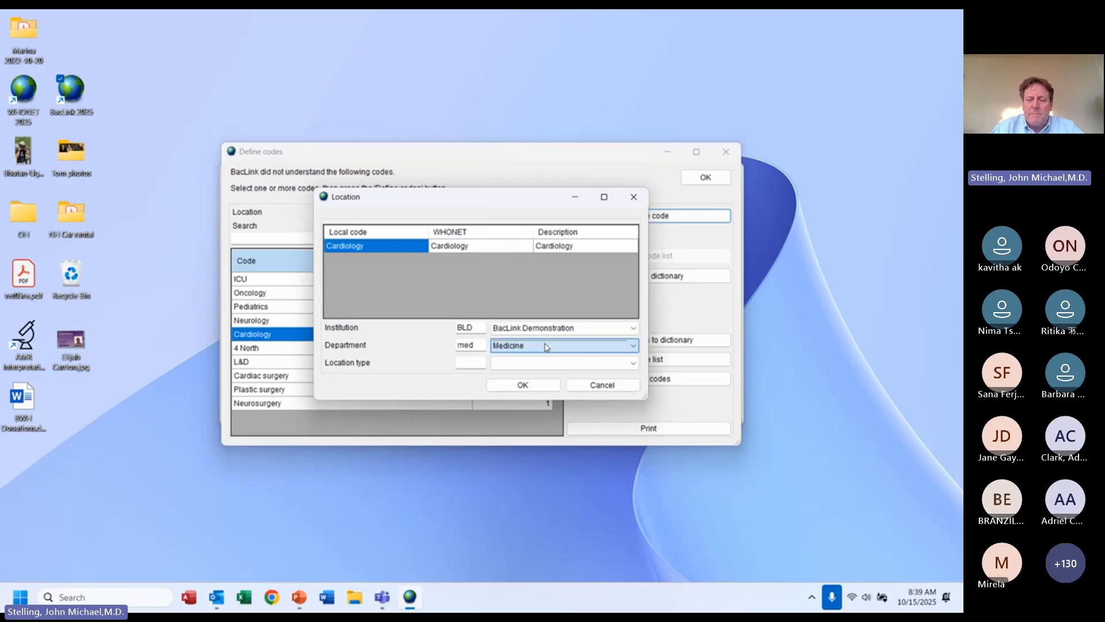
{"action": "key", "text": "Tab"}
{"action": "key", "text": "Tab"}
{"action": "key", "text": "i"}
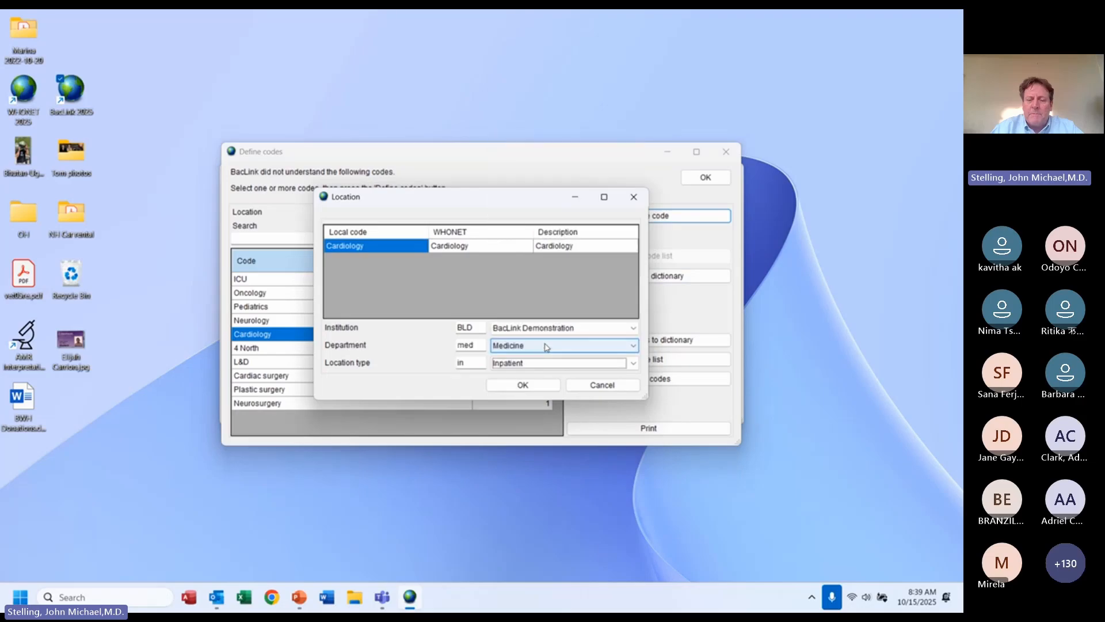
{"action": "key", "text": "Return"}
- Finish defining codes and rerun the conversion of Vitek2-demo-data.txt, replacing the existing ETH-BLD-Vitek2-demo-data.sqlite file
{"action": "left_click", "coordinate": [713, 181]}
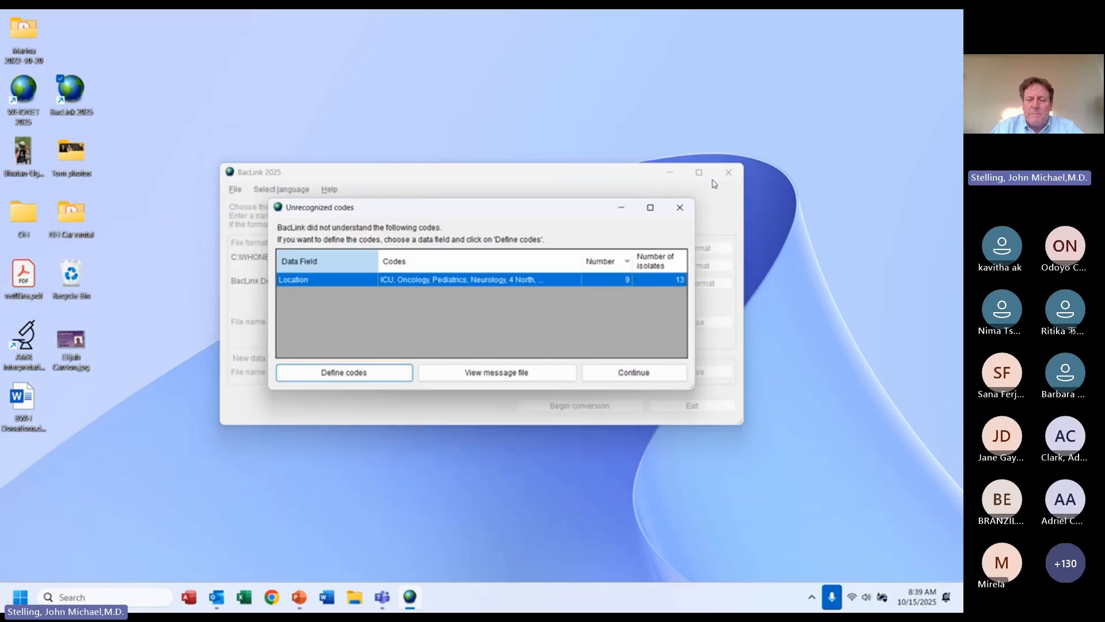
{"action": "left_click", "coordinate": [627, 377]}
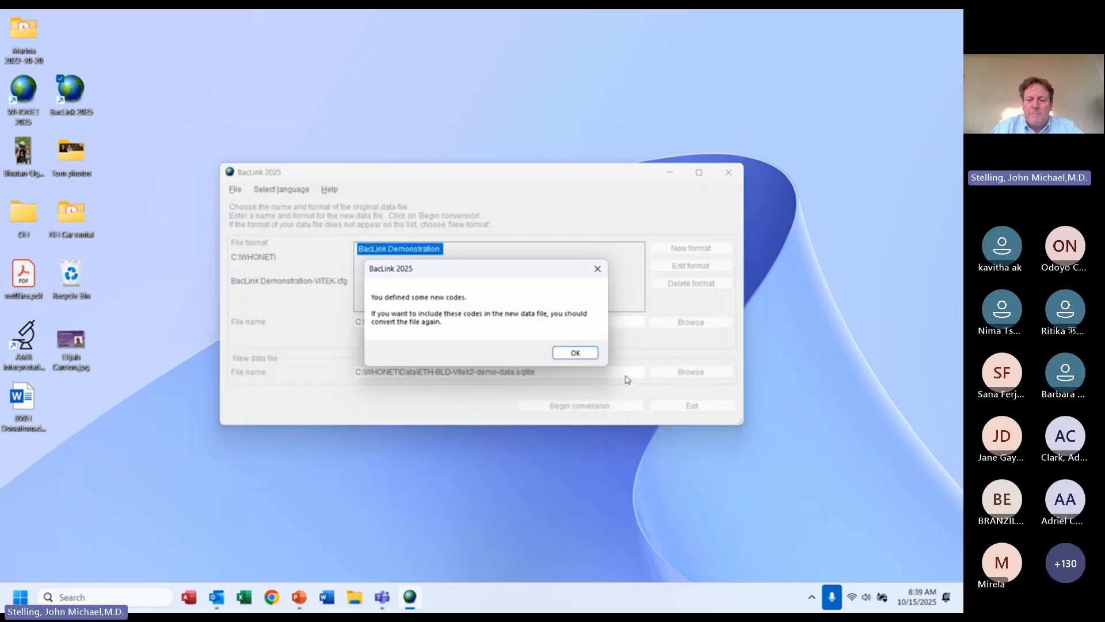
{"action": "left_click", "coordinate": [576, 354]}
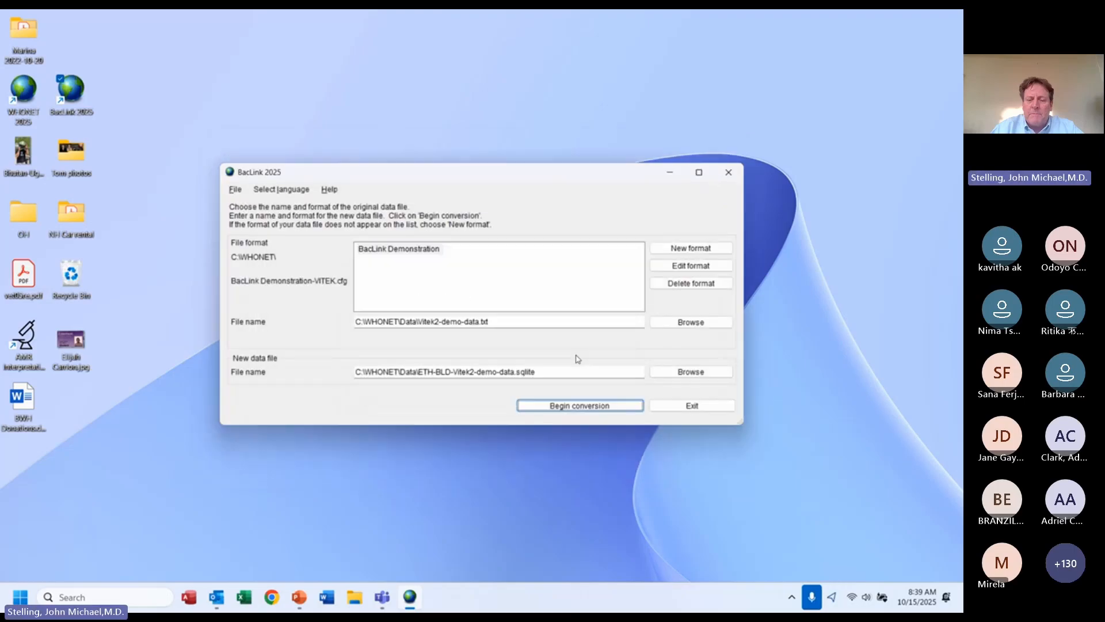
{"action": "left_click", "coordinate": [574, 409]}
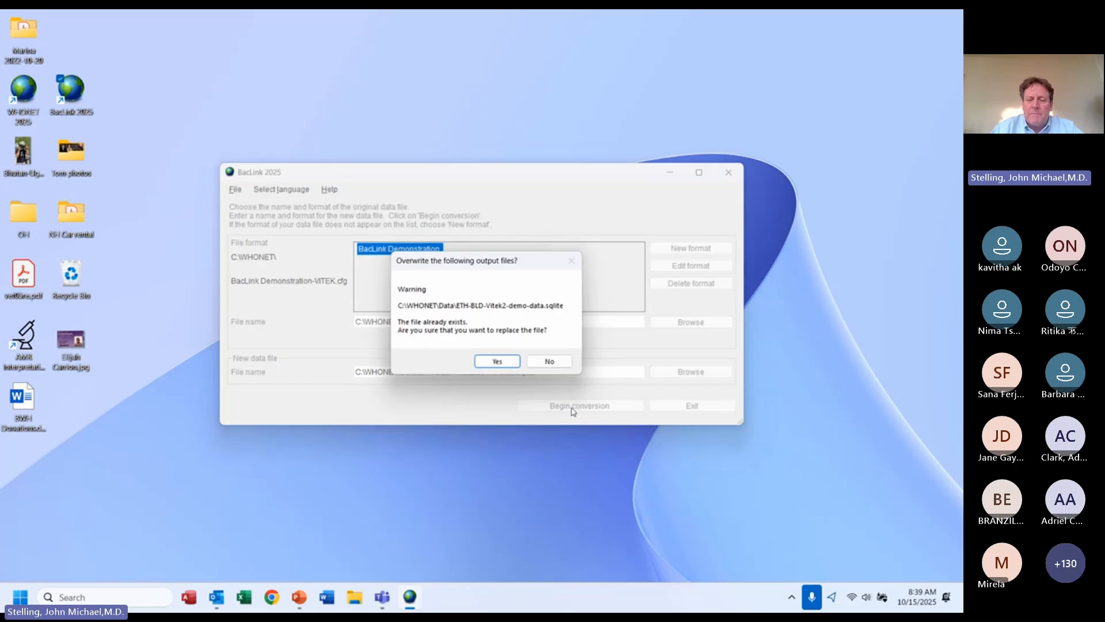
{"action": "left_click", "coordinate": [498, 361]}
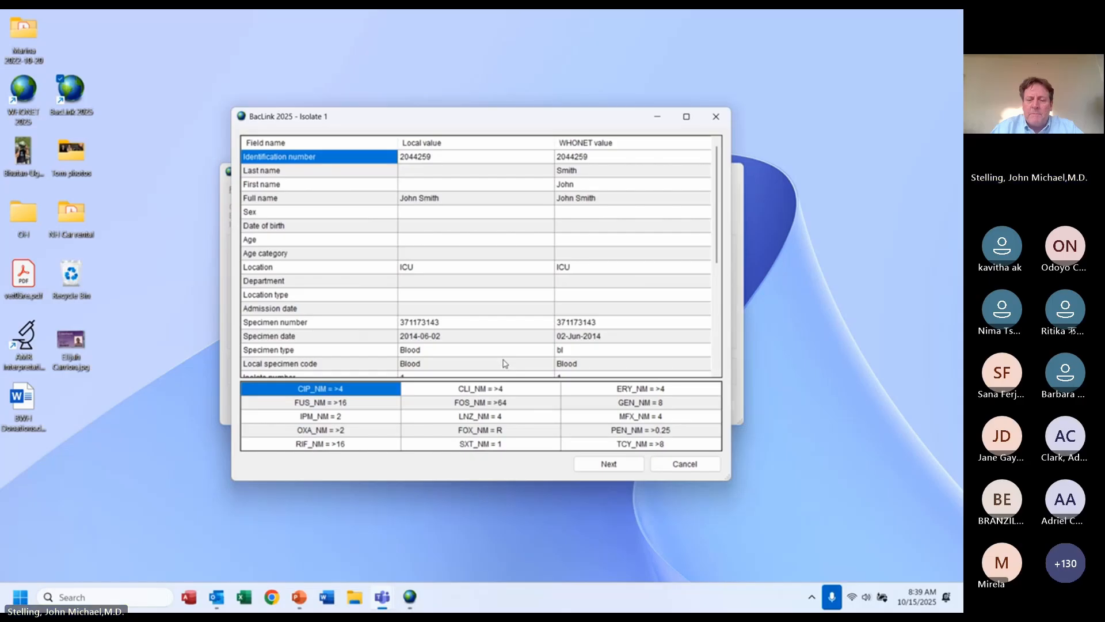
- Advance the conversion preview to isolate 2 and compare its local and WHONET values for location, department and location type
{"action": "left_click", "coordinate": [609, 463]}
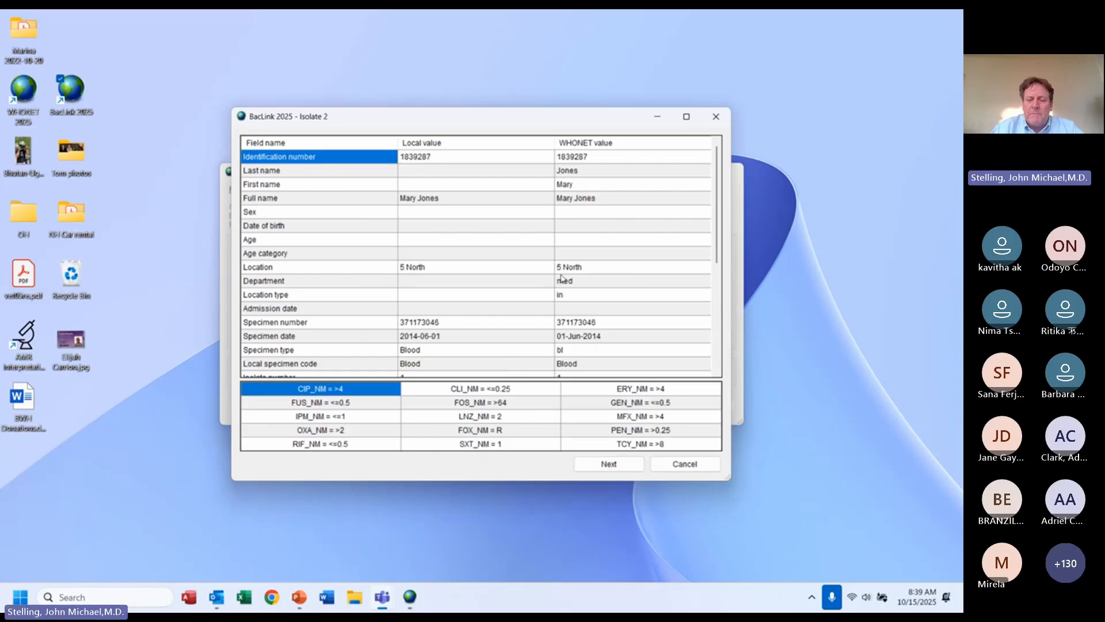
{"action": "left_click", "coordinate": [588, 271]}
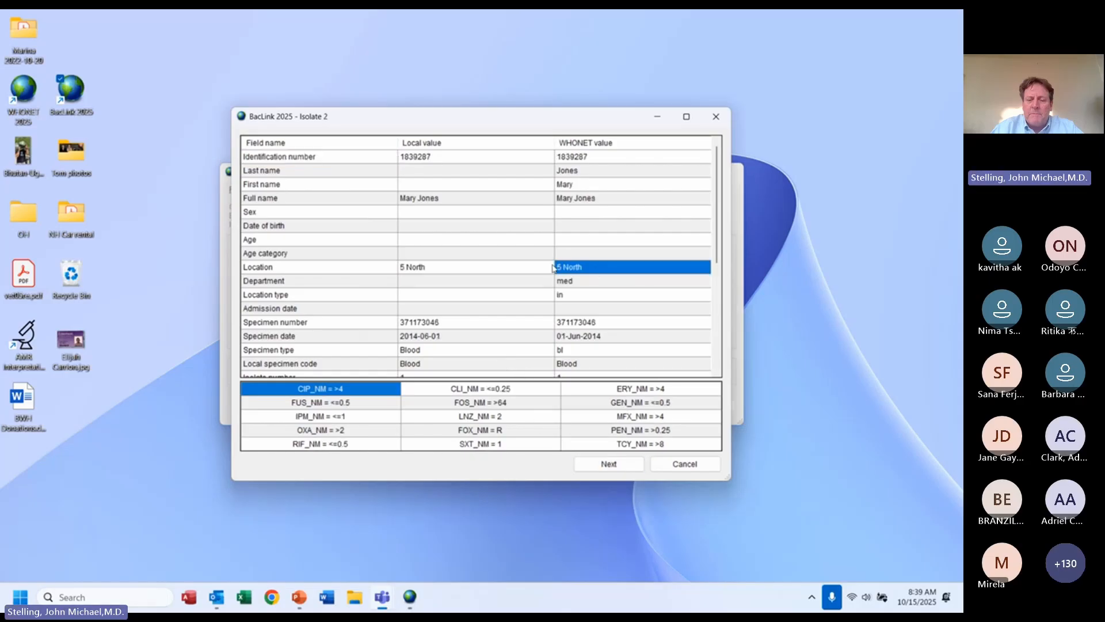
{"action": "left_click", "coordinate": [492, 269]}
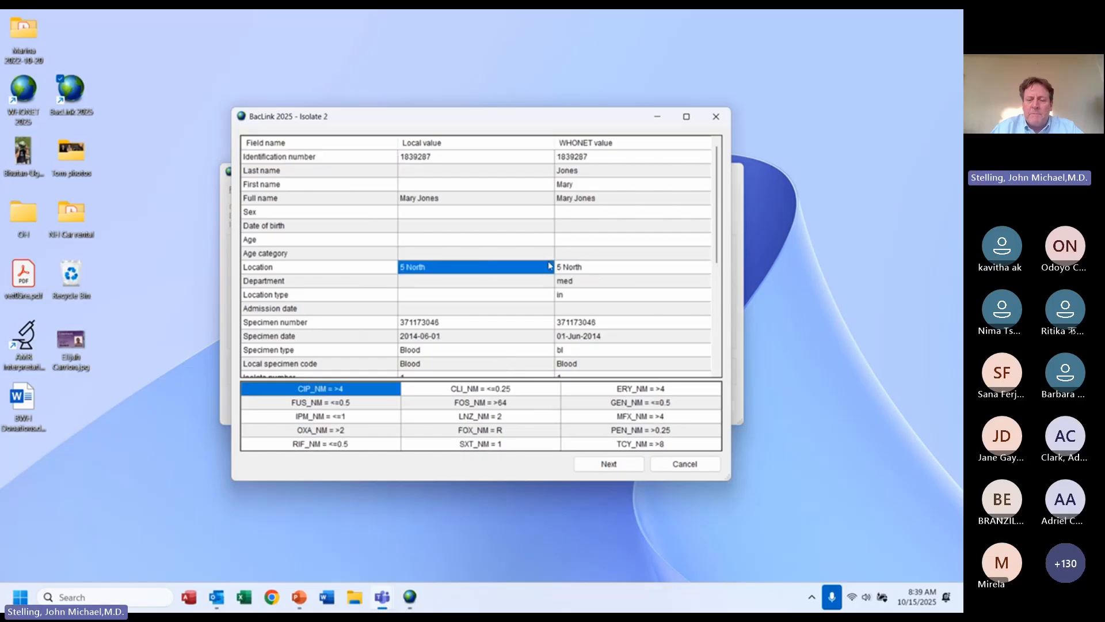
{"action": "left_click", "coordinate": [579, 287]}
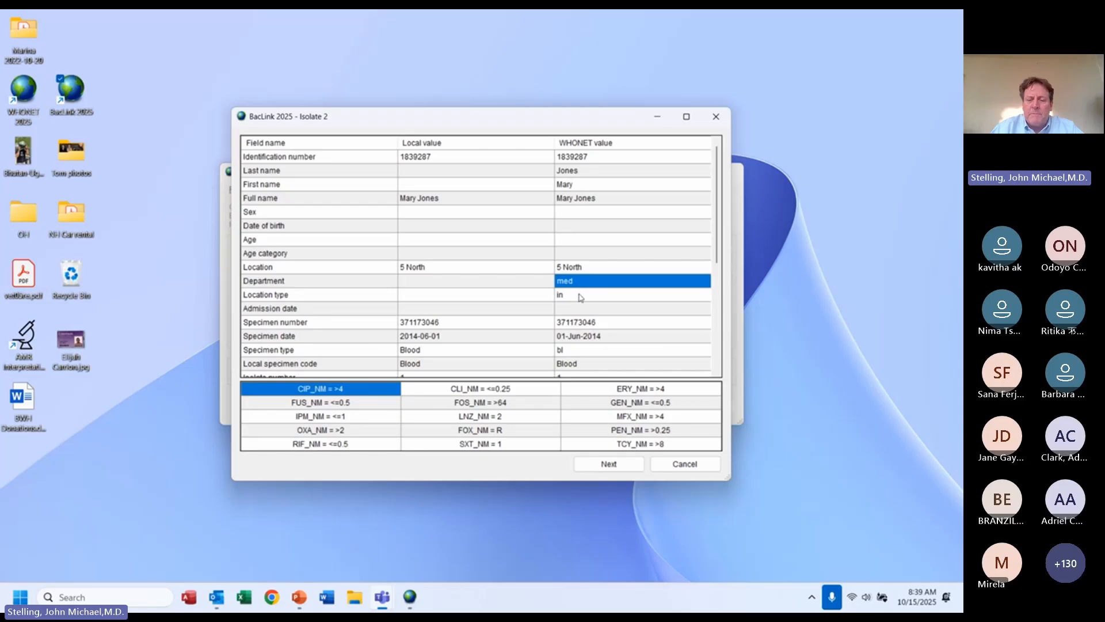
{"action": "left_click", "coordinate": [582, 298]}
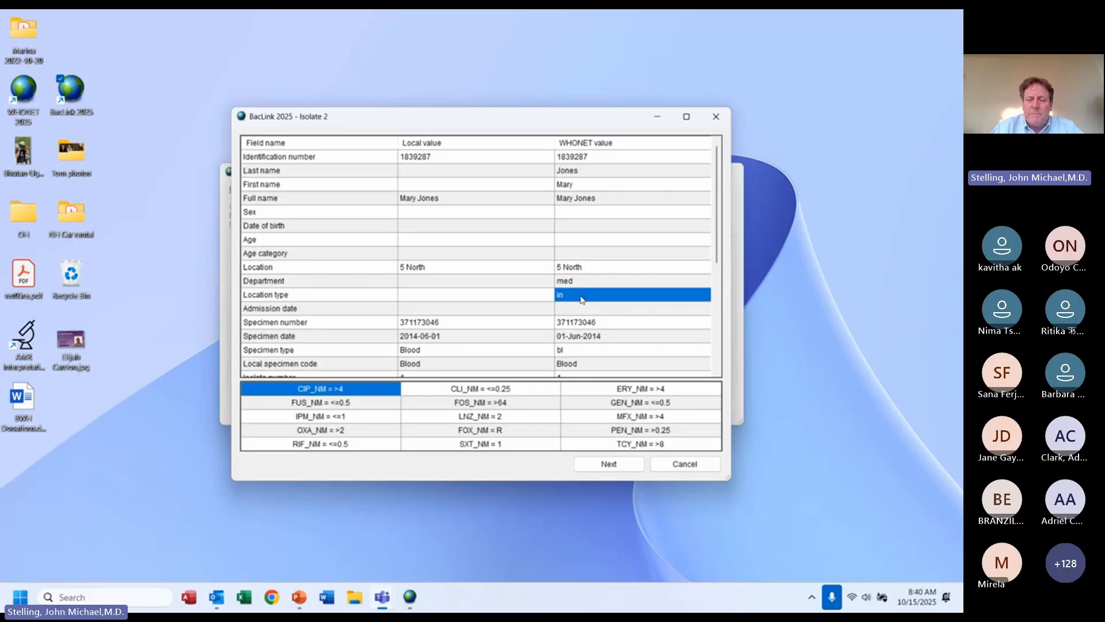
- Check the WHONET department and location type of isolate 3 and complete the conversion
{"action": "left_click", "coordinate": [593, 463]}
{"action": "left_click", "coordinate": [576, 282]}
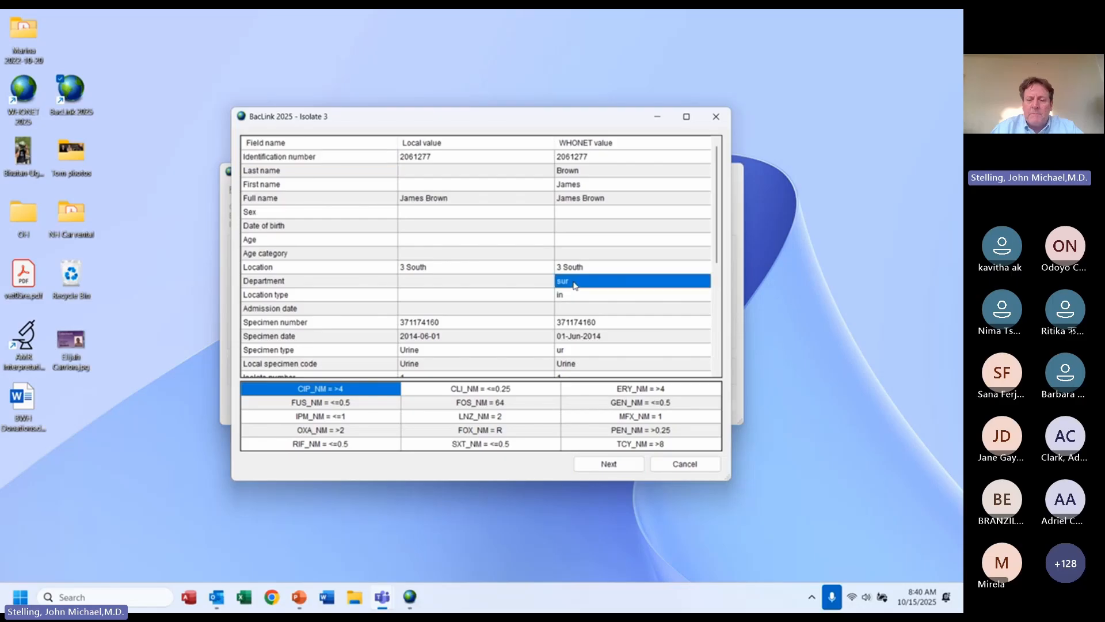
{"action": "left_click", "coordinate": [575, 295]}
{"action": "left_click", "coordinate": [597, 465]}
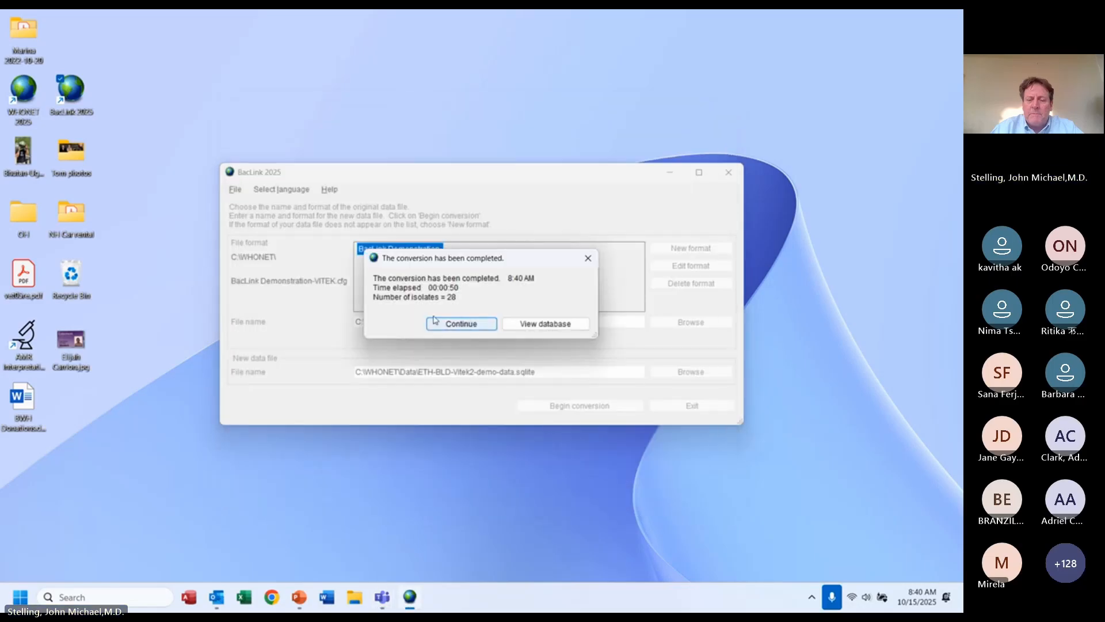
- Review the location codes that are still unrecognized and return to the main conversion window without defining more
{"action": "left_click", "coordinate": [461, 326]}
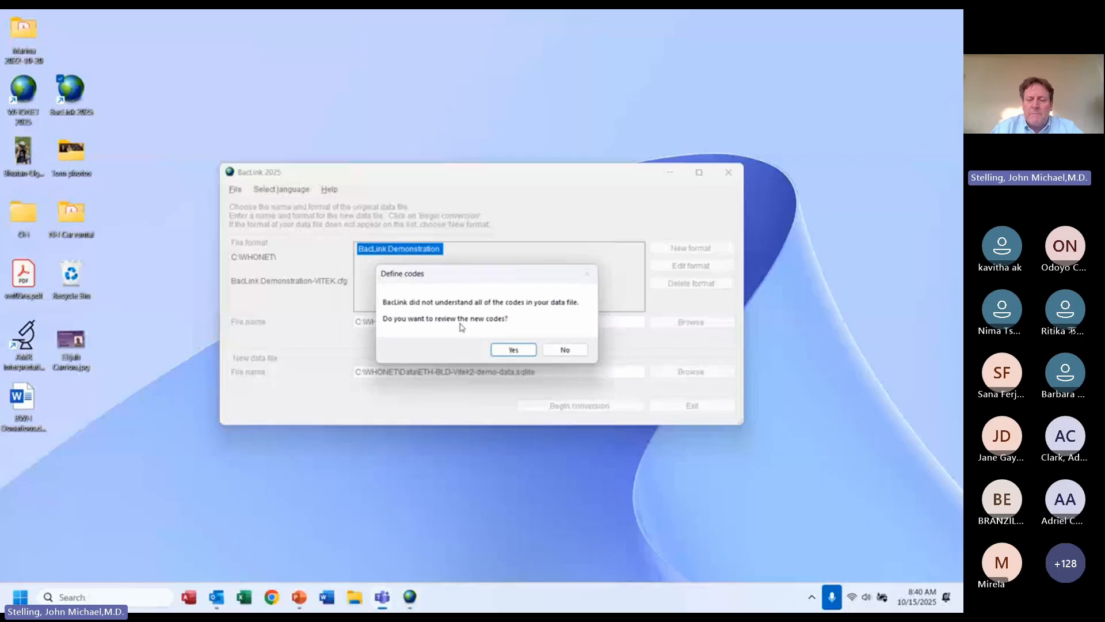
{"action": "left_click", "coordinate": [513, 350]}
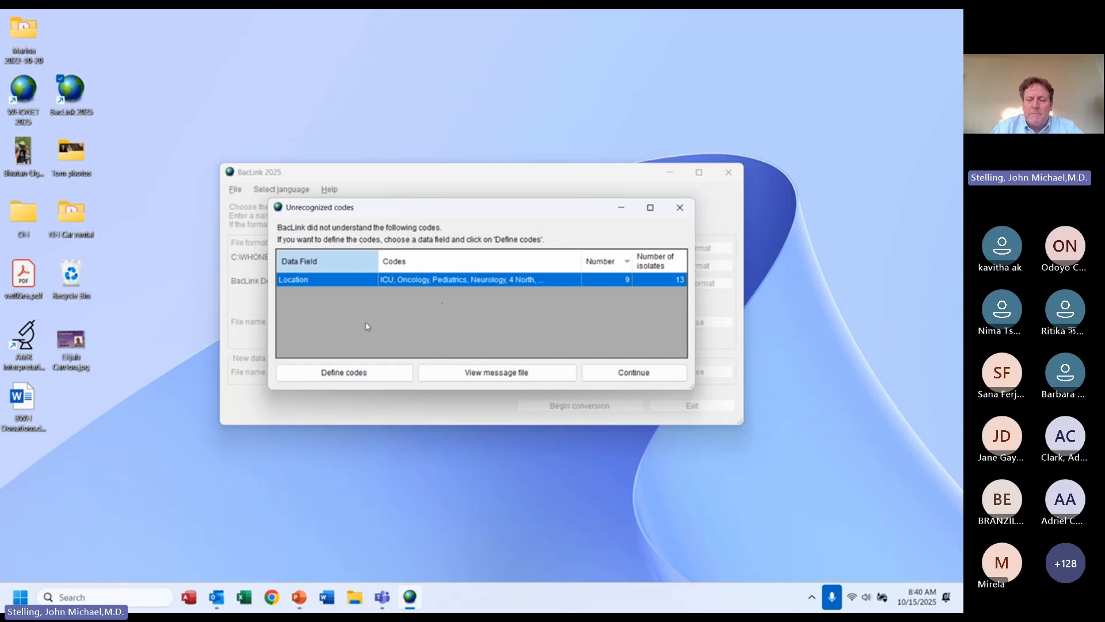
{"action": "left_click", "coordinate": [646, 372]}
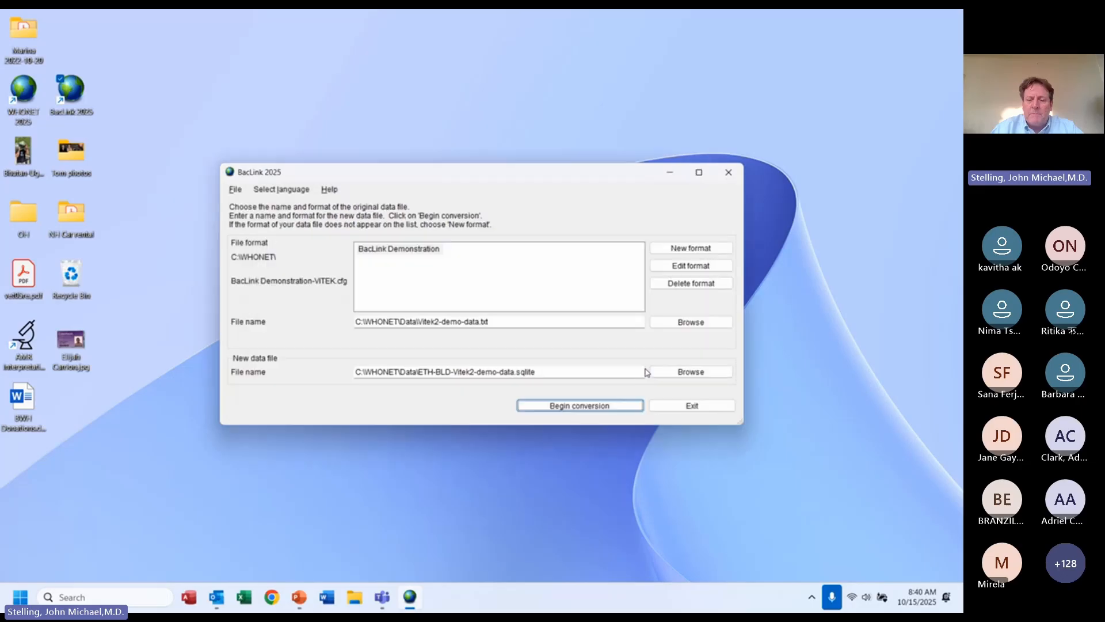
- Convert the data file again, replacing the existing output file and advancing through the three previewed isolates
{"action": "left_click", "coordinate": [577, 409]}
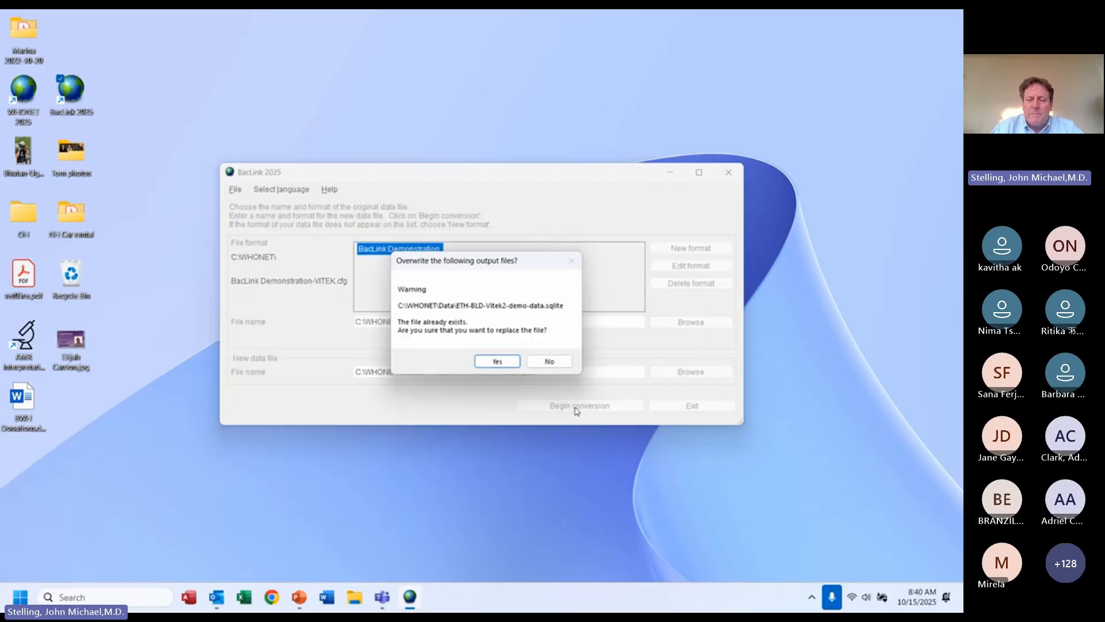
{"action": "left_click", "coordinate": [510, 359]}
{"action": "left_click", "coordinate": [607, 464]}
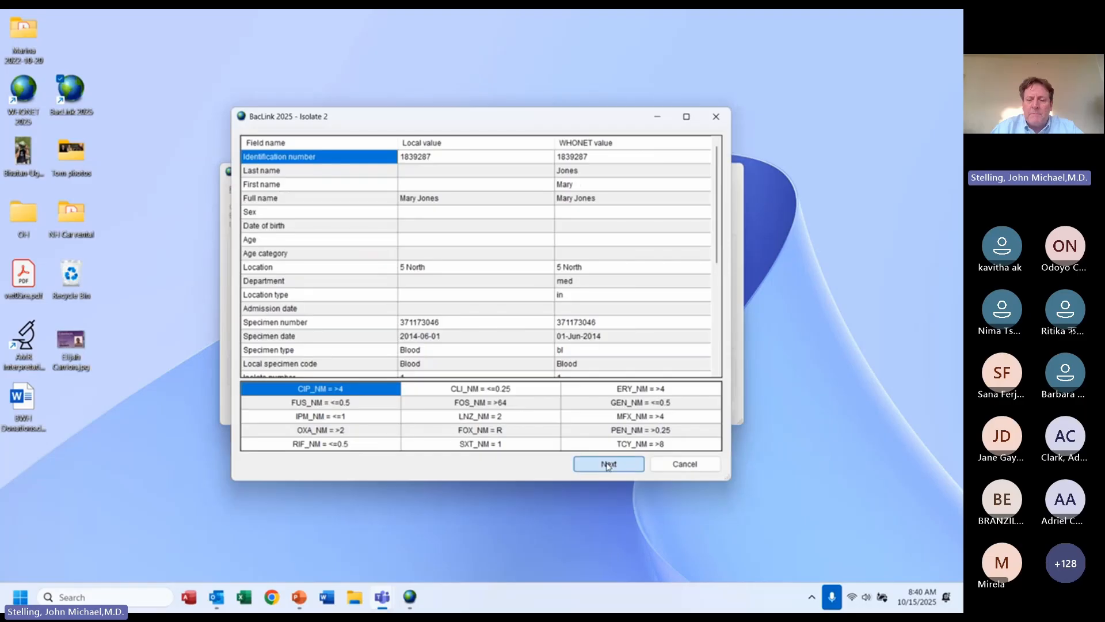
{"action": "left_click", "coordinate": [607, 464]}
{"action": "left_click", "coordinate": [608, 464]}
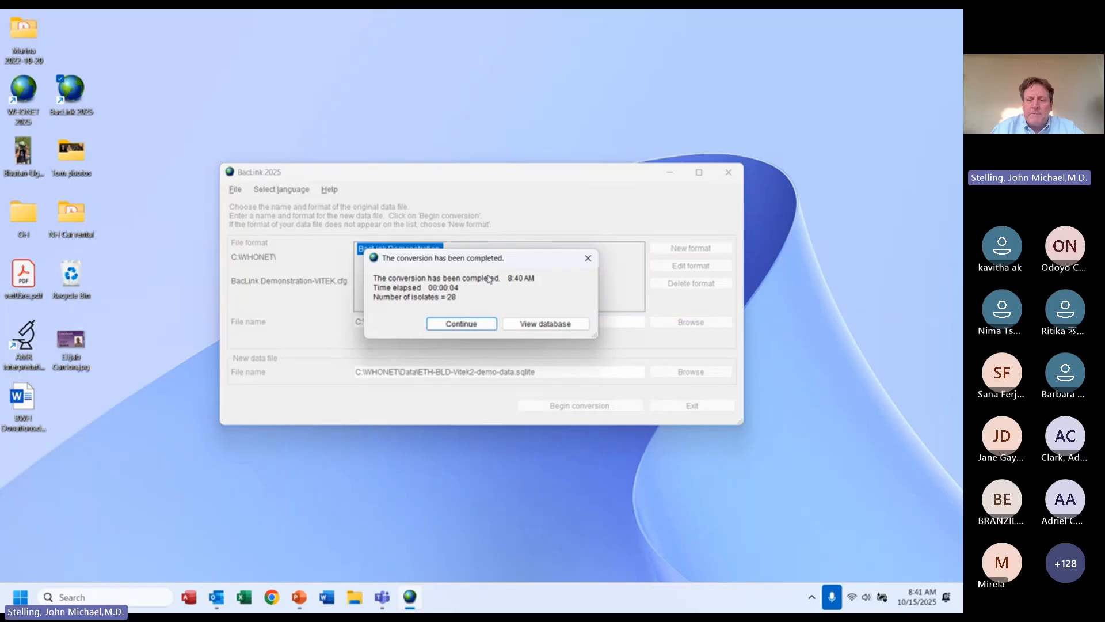
- View the converted database and compare the WHONET organism codes with the local organism codes
{"action": "left_click", "coordinate": [550, 326]}
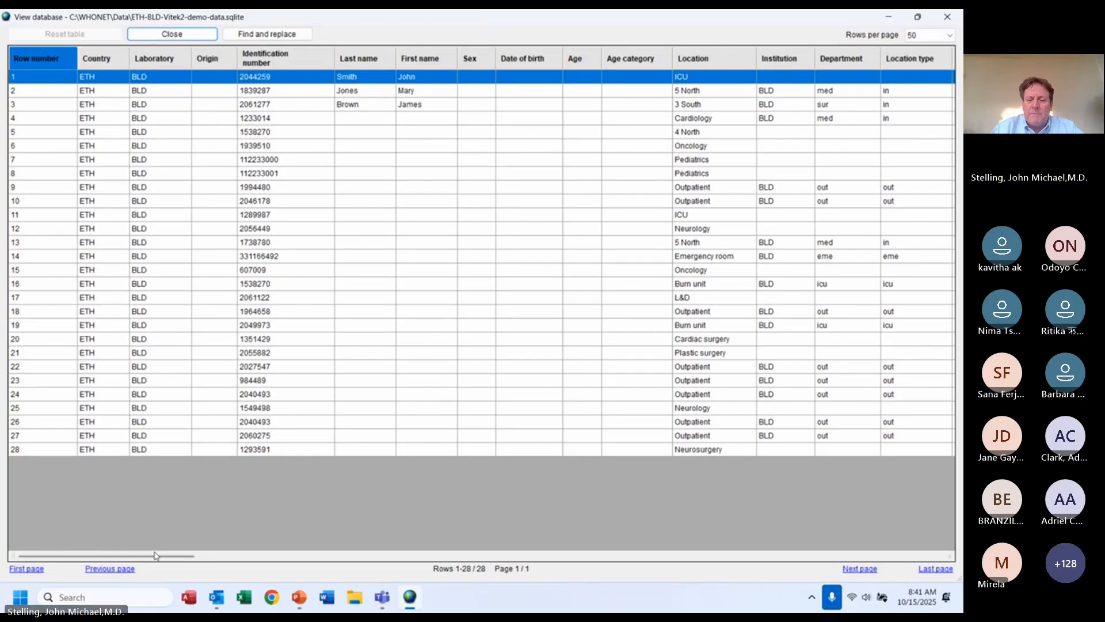
{"action": "left_click_drag", "start_coordinate": [162, 558], "coordinate": [127, 579]}
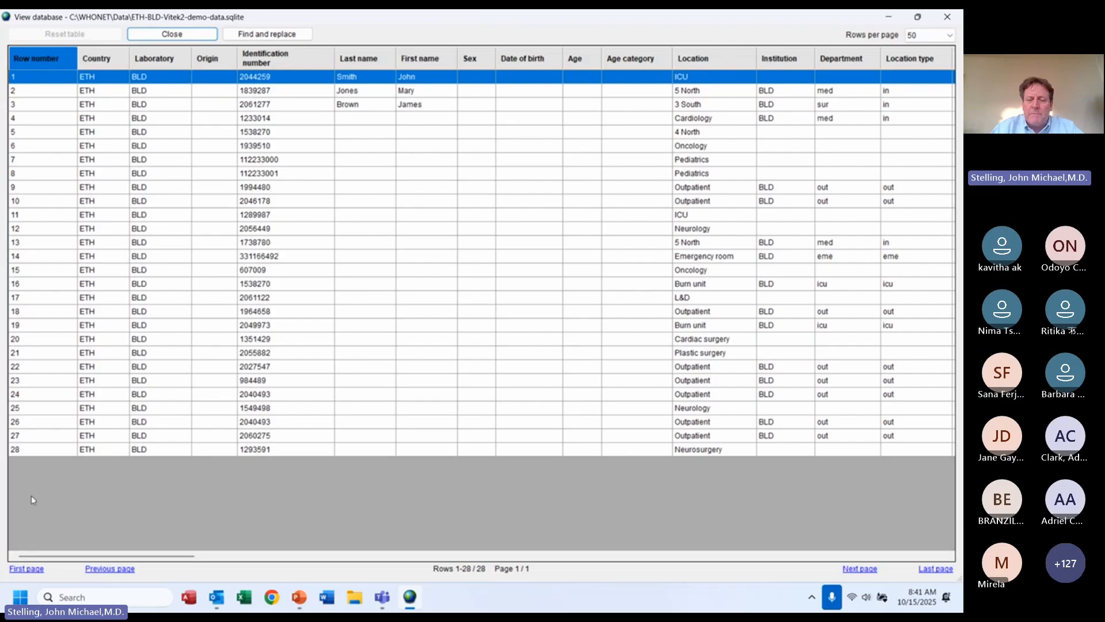
{"action": "left_click_drag", "start_coordinate": [146, 557], "coordinate": [383, 583]}
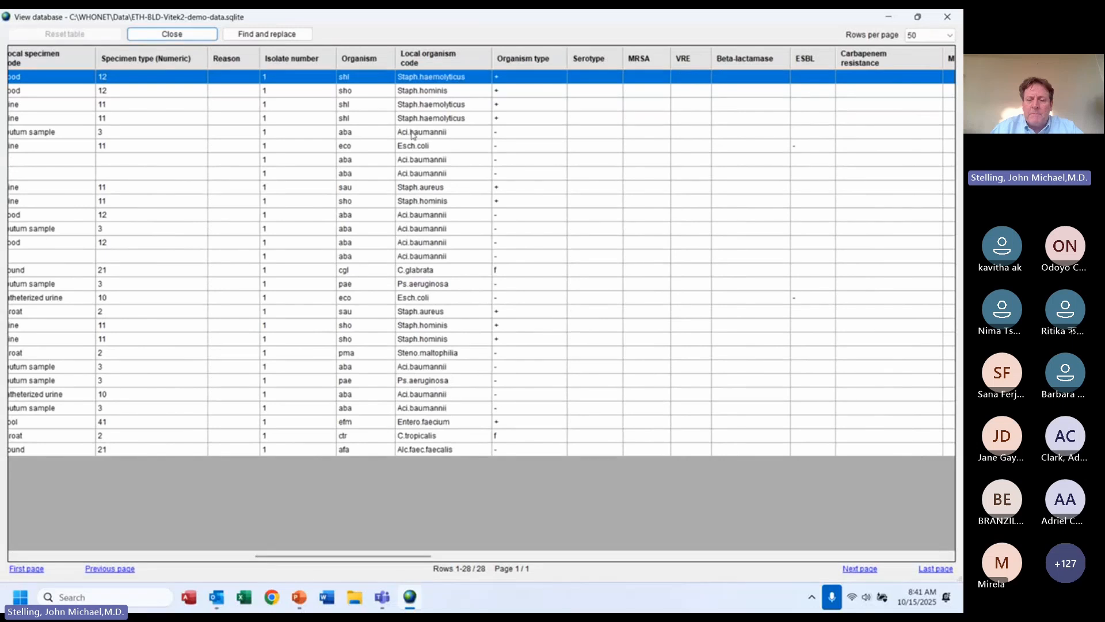
{"action": "left_click", "coordinate": [443, 95]}
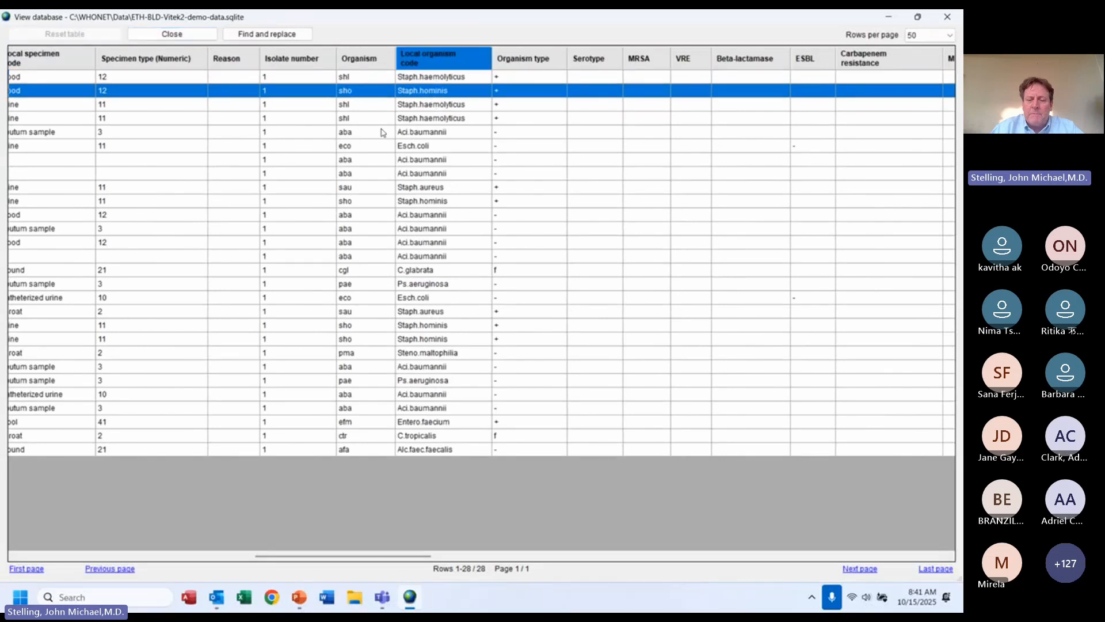
{"action": "left_click", "coordinate": [431, 147]}
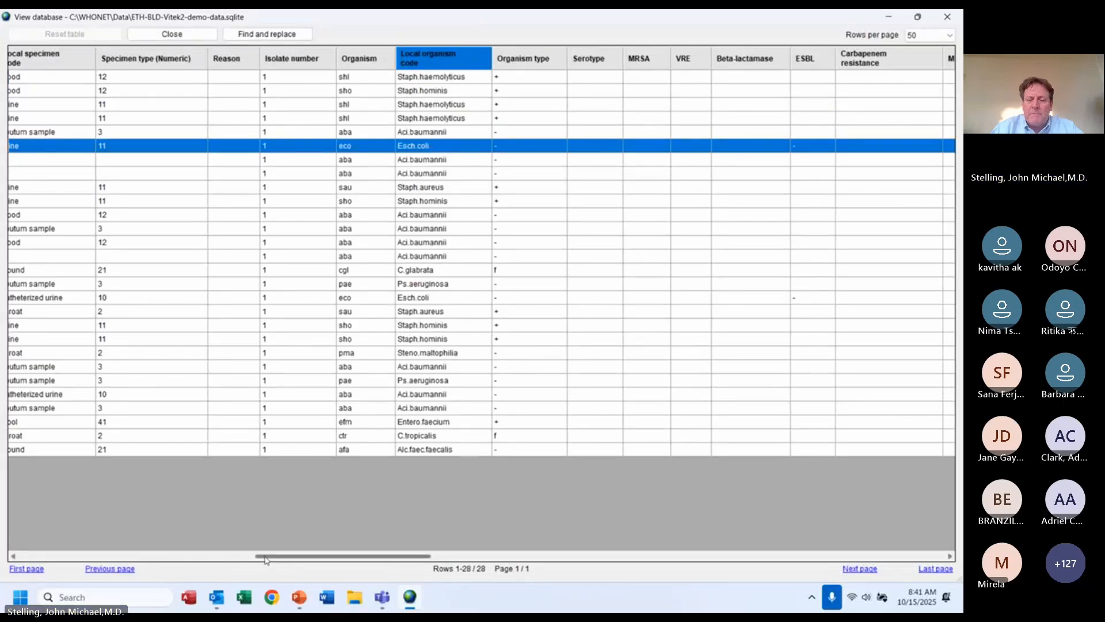
- Compare the WHONET specimen types with the local specimen codes in the converted database
{"action": "left_click_drag", "start_coordinate": [266, 557], "coordinate": [212, 560]}
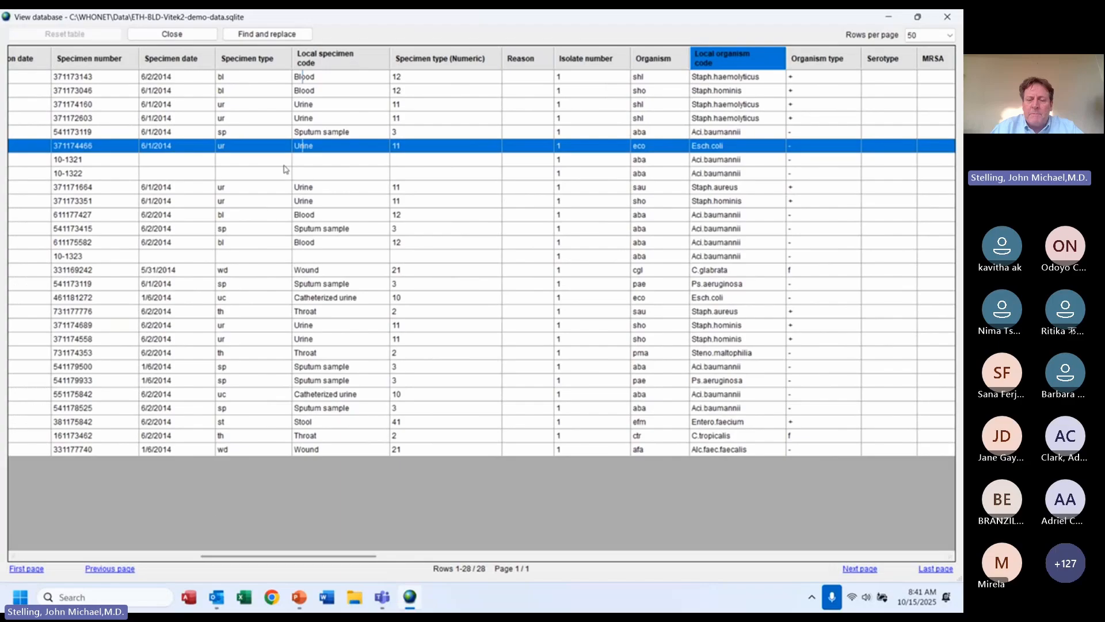
{"action": "left_click", "coordinate": [323, 133]}
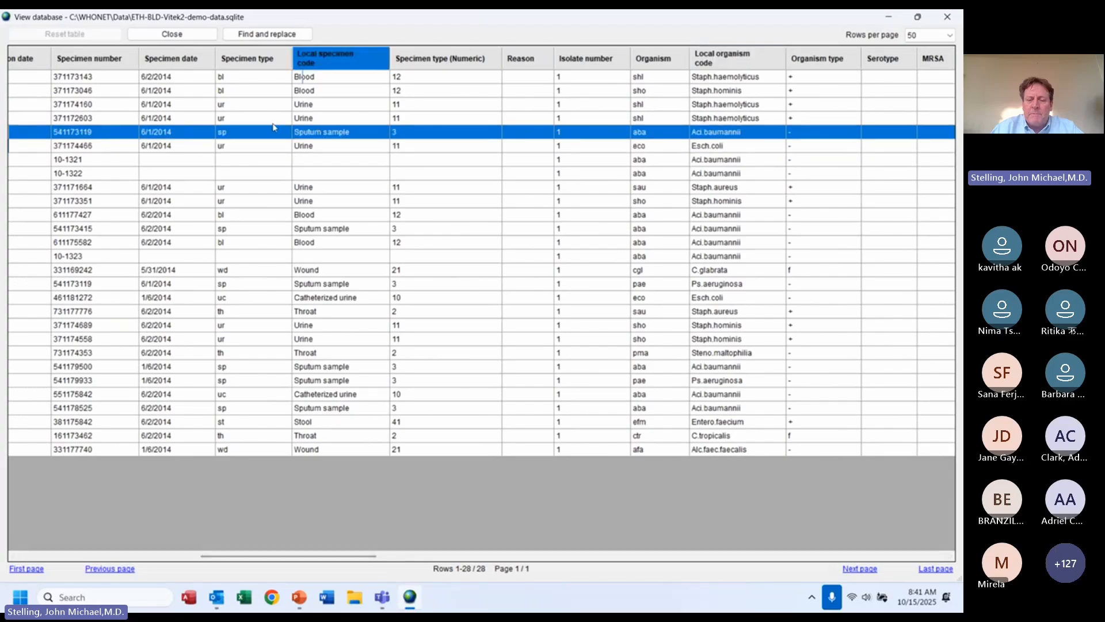
{"action": "left_click", "coordinate": [247, 122]}
{"action": "left_click", "coordinate": [310, 219]}
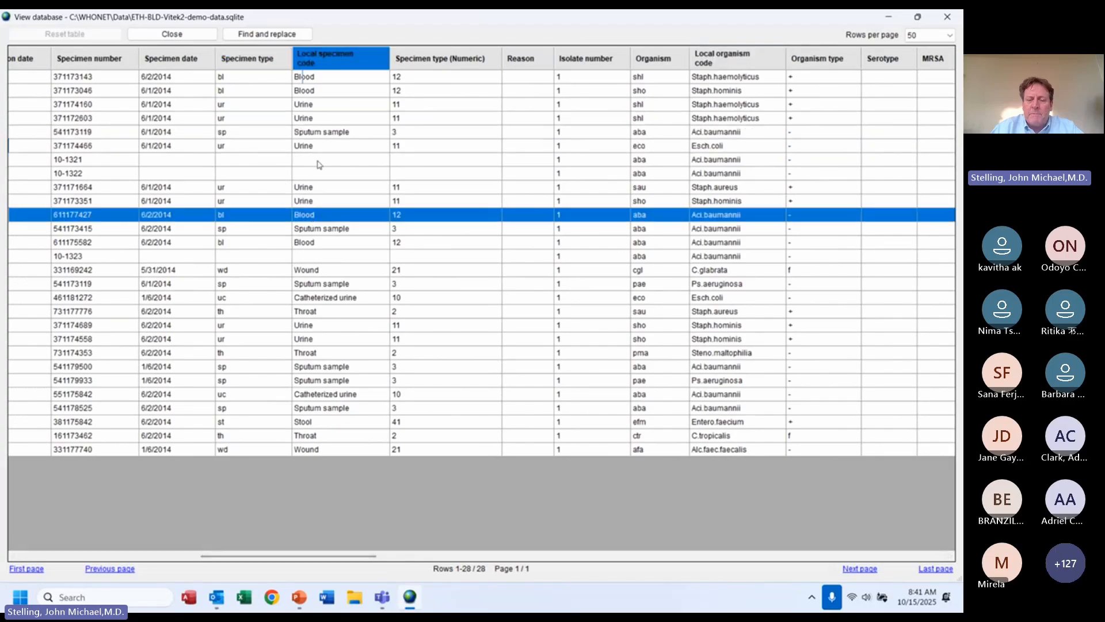
{"action": "left_click", "coordinate": [327, 134]}
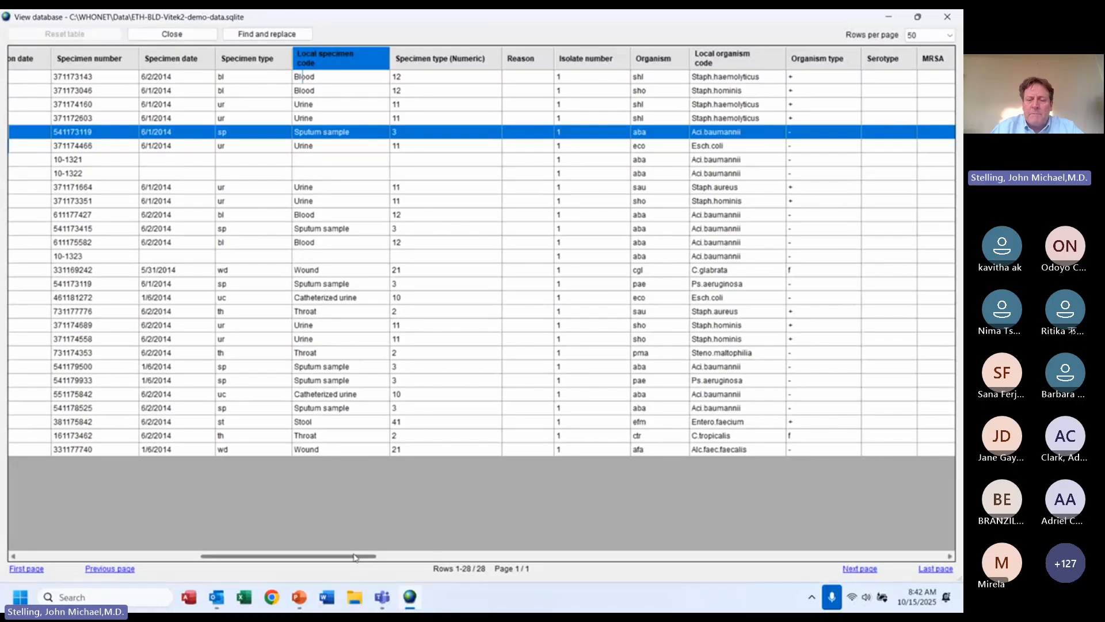
- Examine the location, institution, department and location type values of the defined and undefined locations in the converted database
{"action": "left_click_drag", "start_coordinate": [355, 557], "coordinate": [235, 565]}
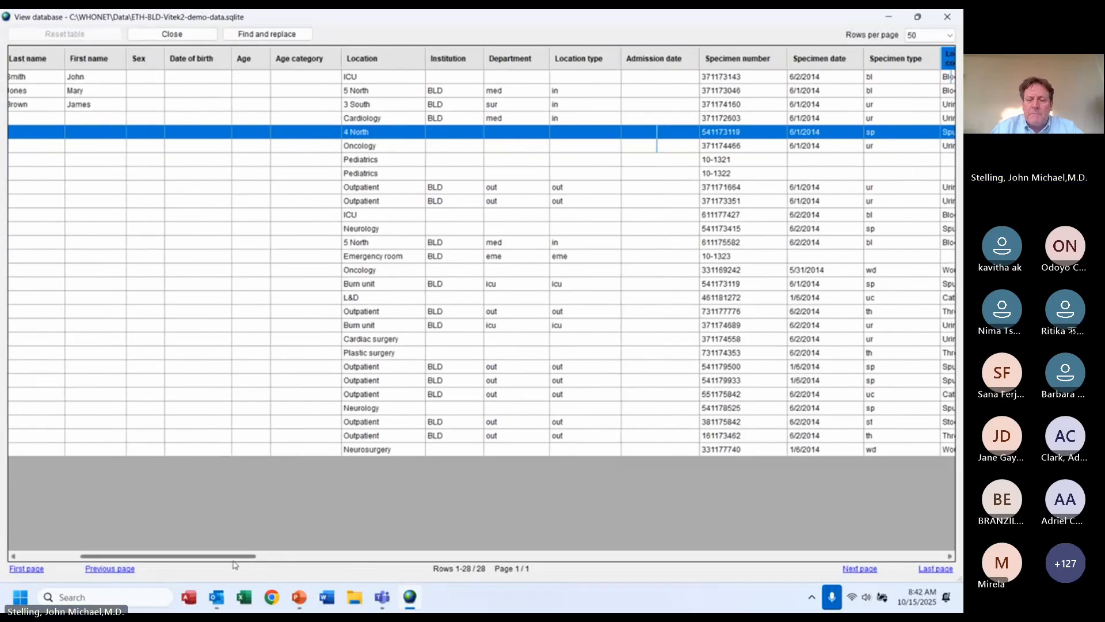
{"action": "left_click", "coordinate": [392, 78]}
{"action": "left_click", "coordinate": [385, 145]}
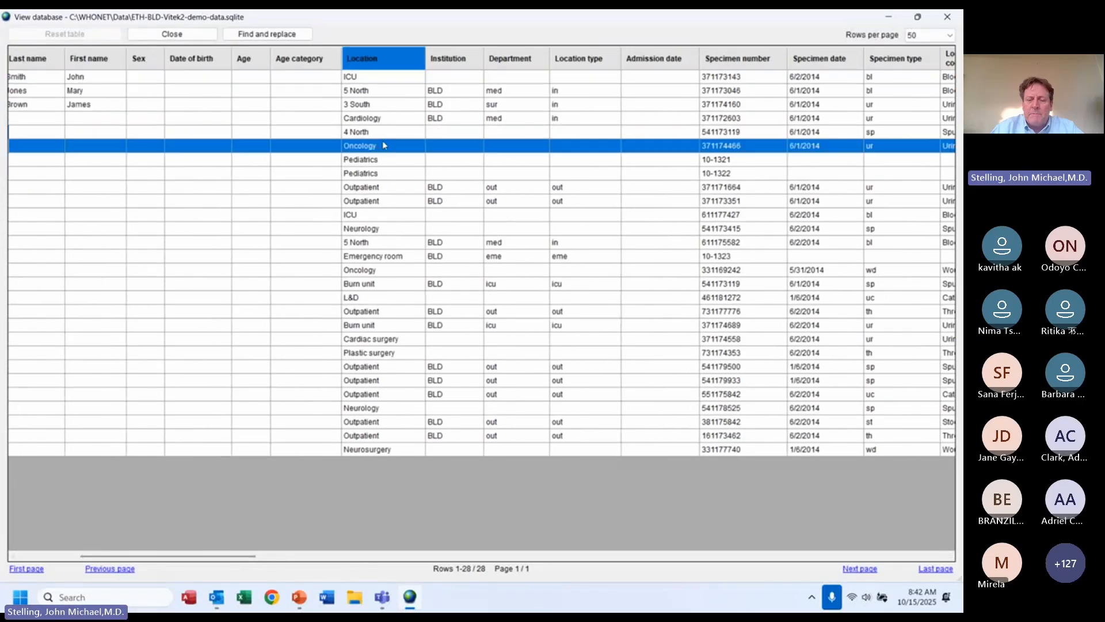
{"action": "left_click", "coordinate": [381, 161]}
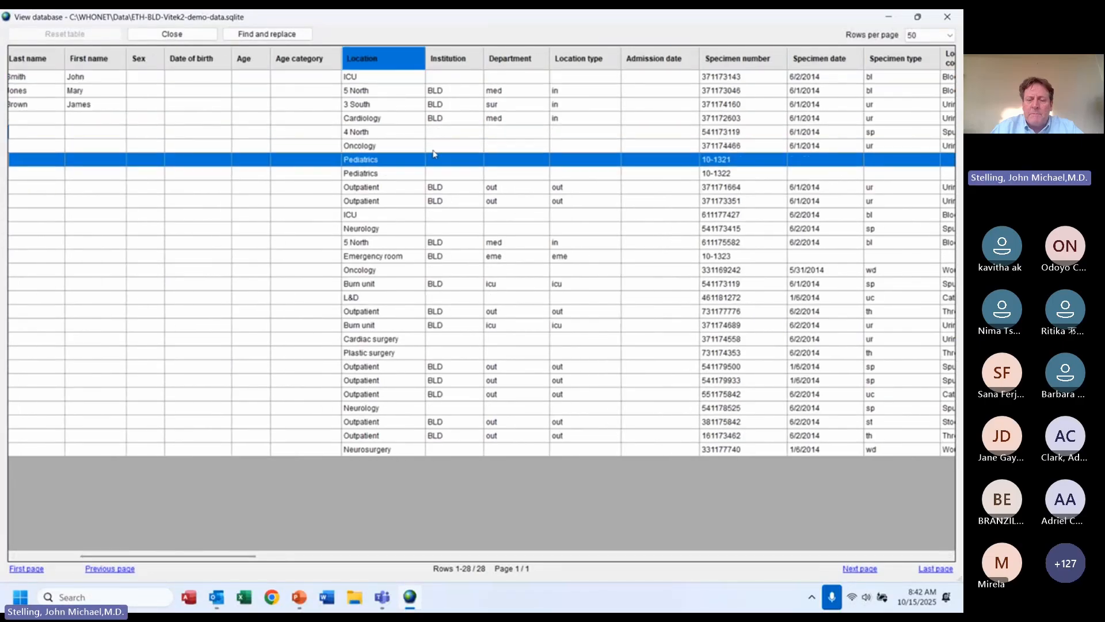
{"action": "left_click", "coordinate": [473, 134]}
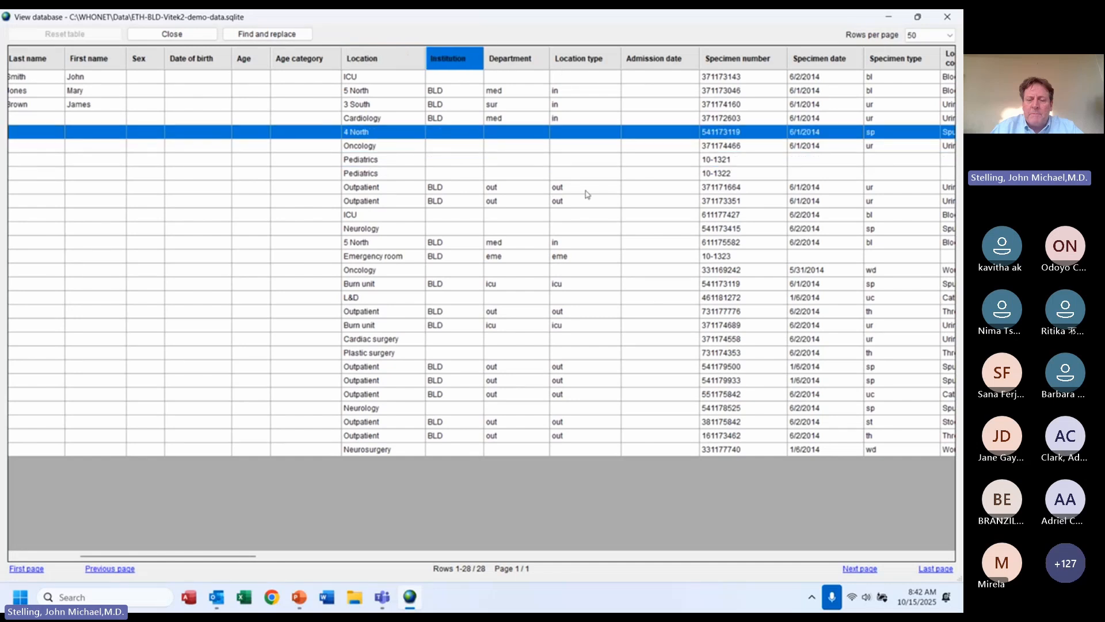
{"action": "left_click", "coordinate": [403, 92]}
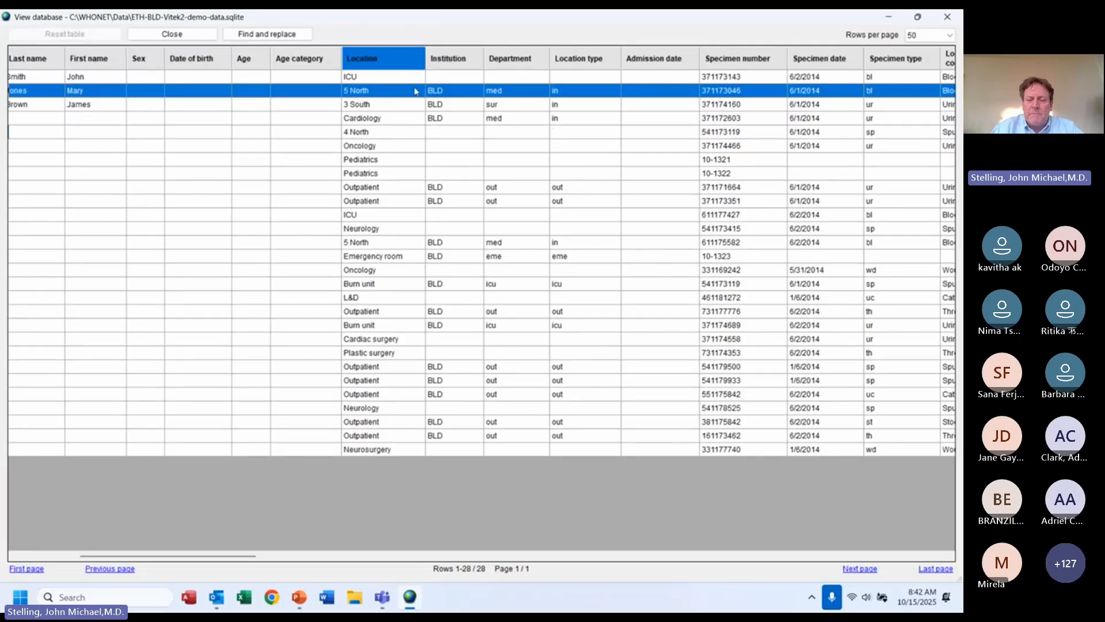
- Check the Cardiology record's department and location type, and exit BacLink without reviewing the undefined codes
{"action": "left_click", "coordinate": [371, 120]}
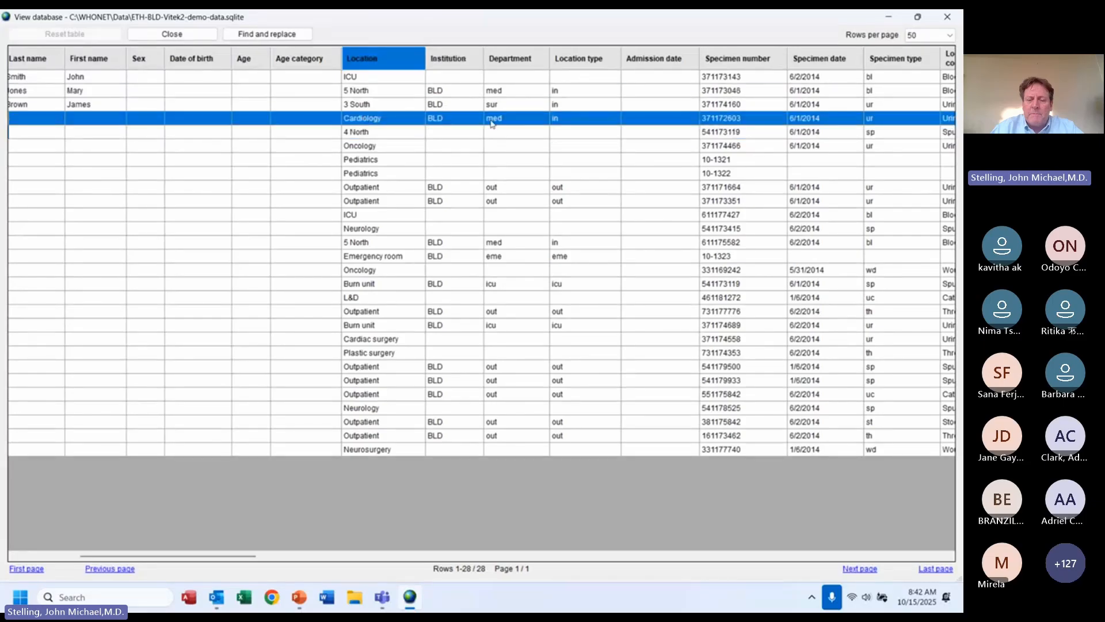
{"action": "left_click", "coordinate": [556, 120]}
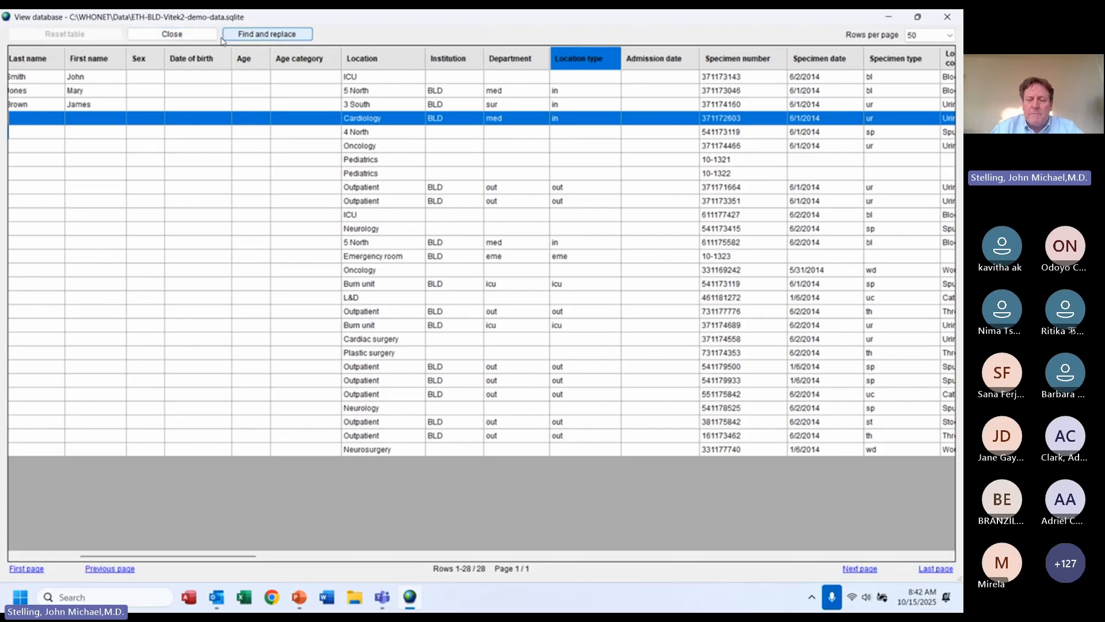
{"action": "left_click", "coordinate": [204, 36]}
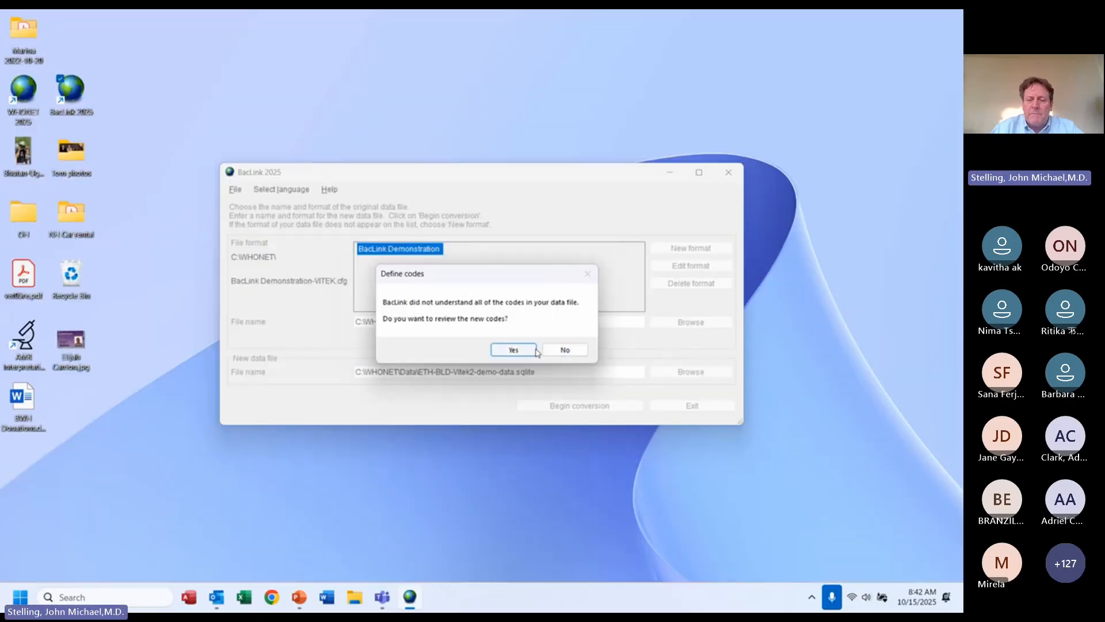
{"action": "left_click", "coordinate": [564, 351]}
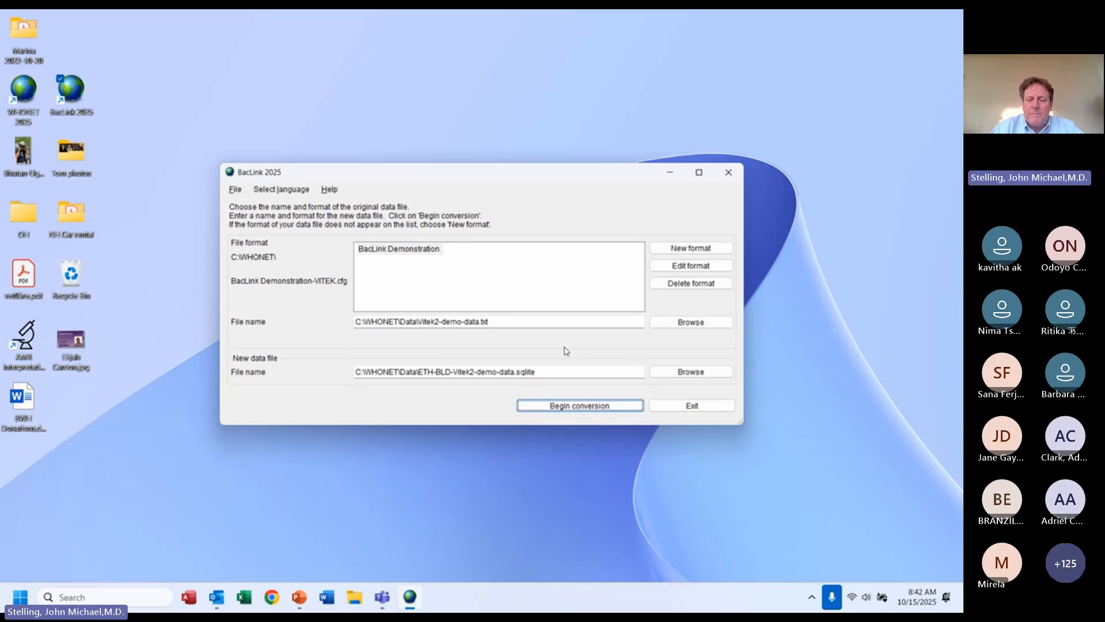
{"action": "left_click", "coordinate": [685, 405]}
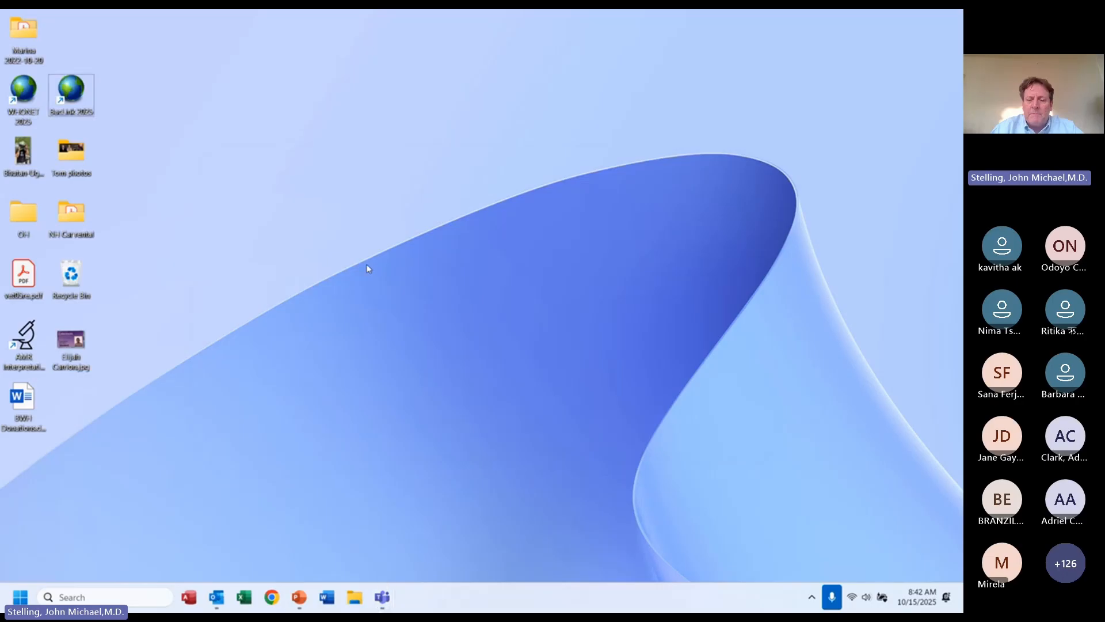
- Start WHONET 2025 from the desktop and dismiss the laboratory selection without opening a laboratory
{"action": "left_click", "coordinate": [20, 95]}
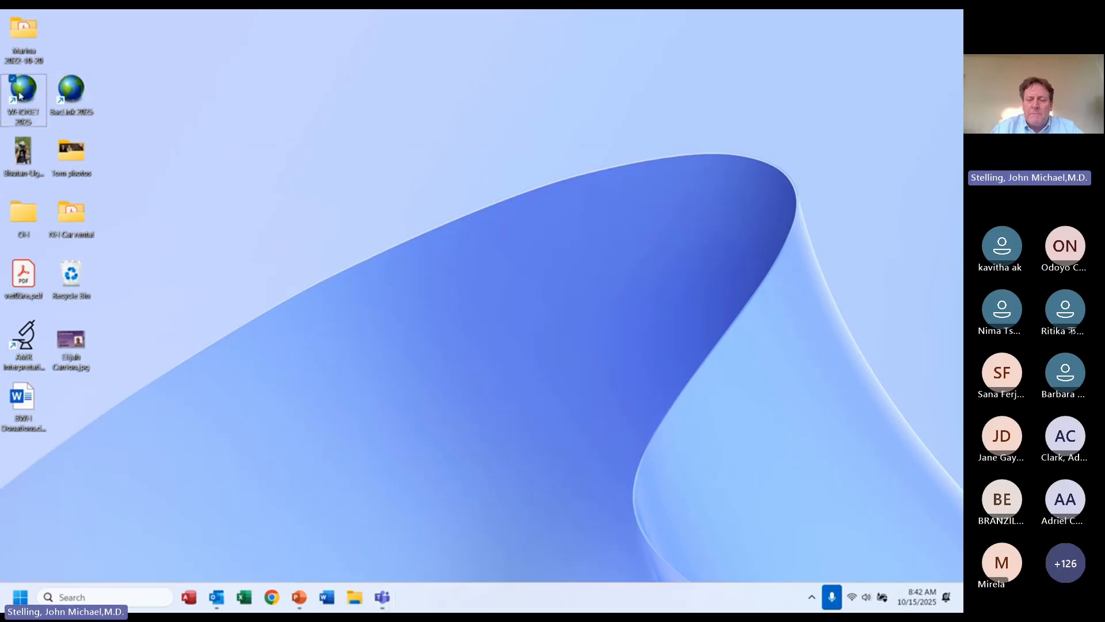
{"action": "double_click", "coordinate": [20, 95]}
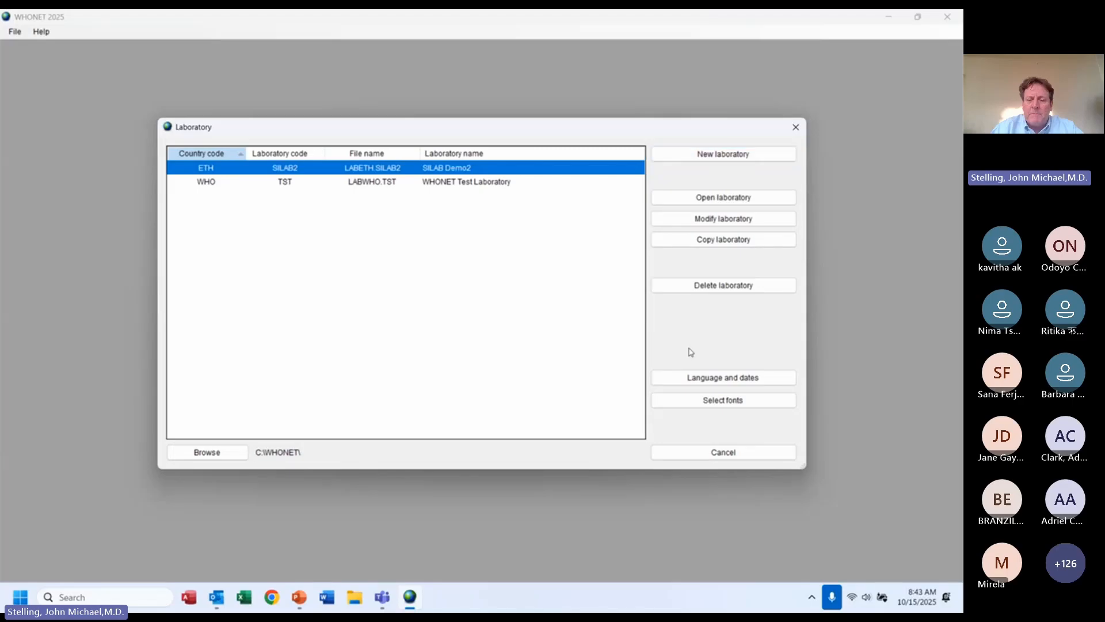
{"action": "left_click", "coordinate": [739, 454]}
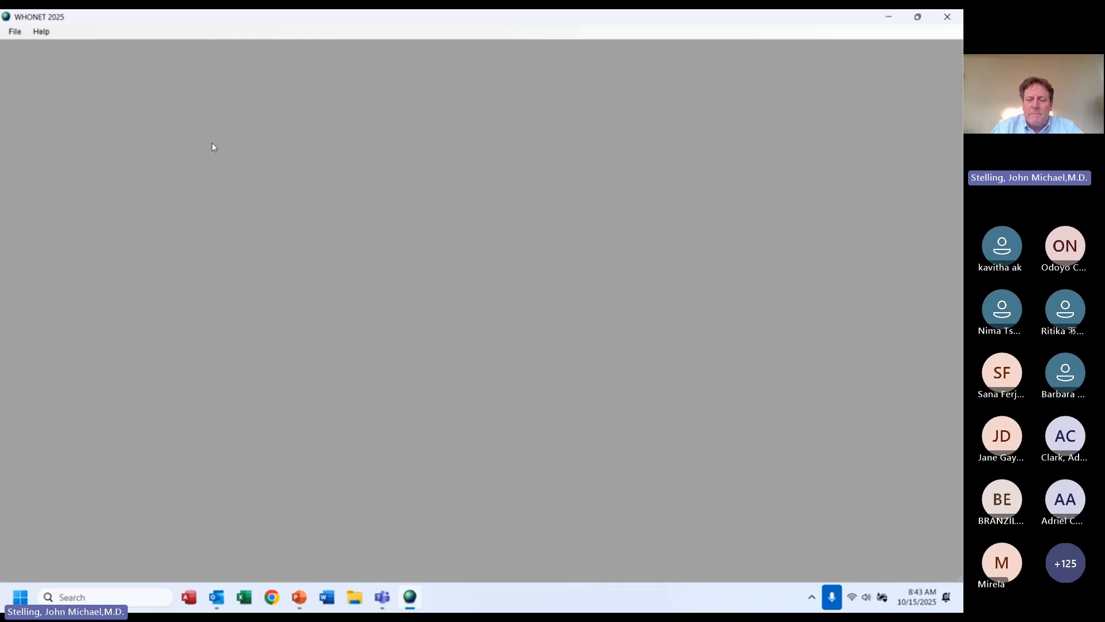
- Start creating a laboratory from a data file for Ethiopia, named BacLink Demo (Vitek), code BLD, type Human, and open the data file selection
{"action": "left_click", "coordinate": [16, 33]}
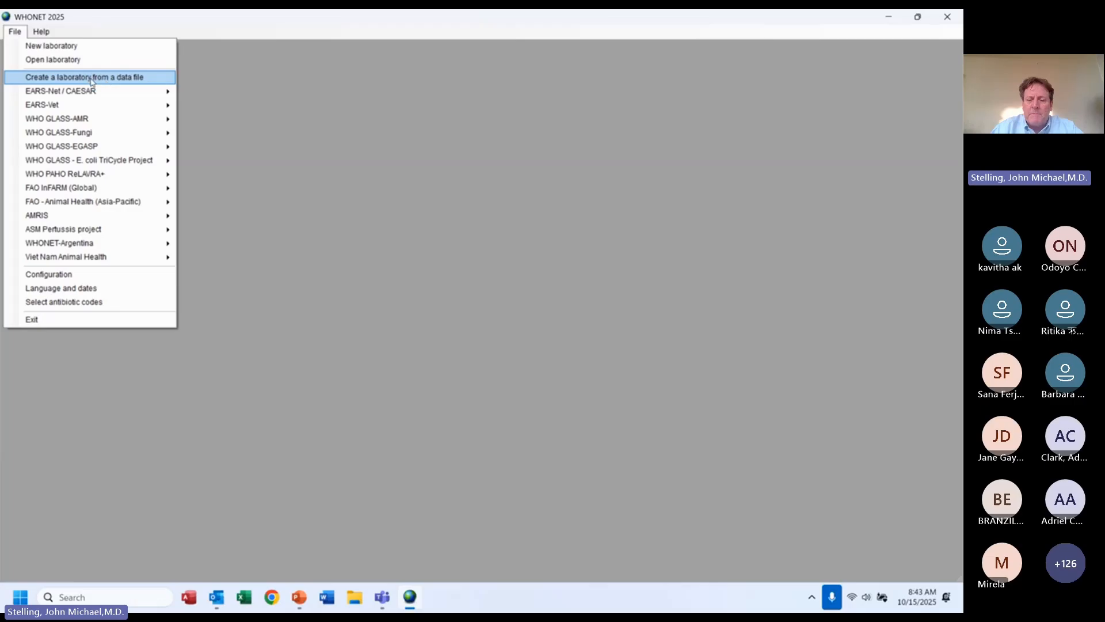
{"action": "left_click", "coordinate": [91, 81]}
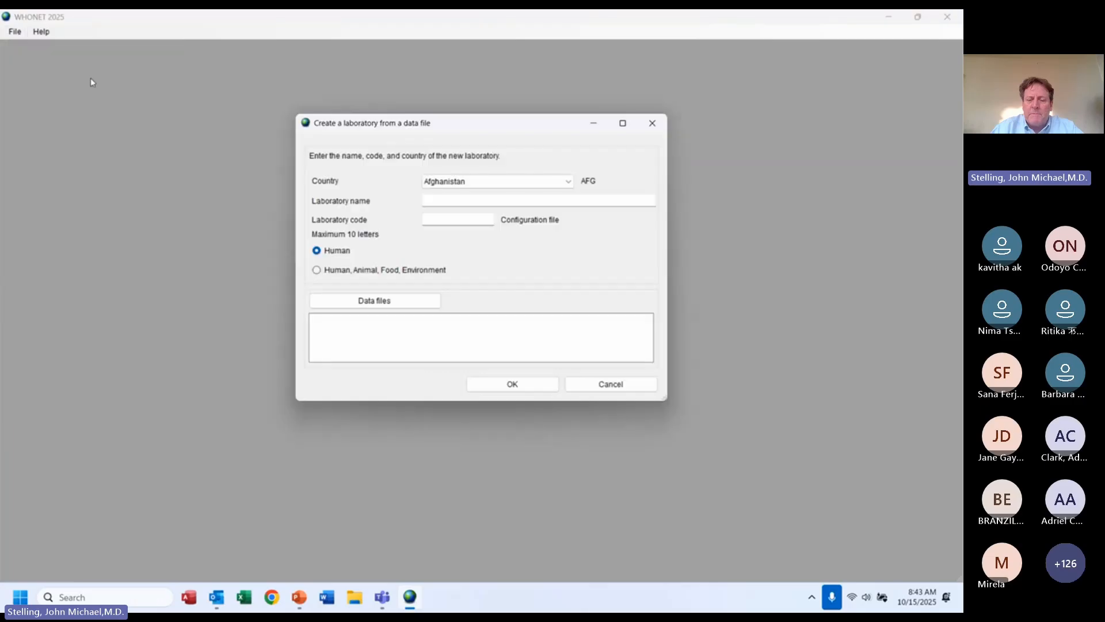
{"action": "left_click", "coordinate": [492, 183]}
{"action": "type", "text": "eth"}
{"action": "key", "text": "Tab"}
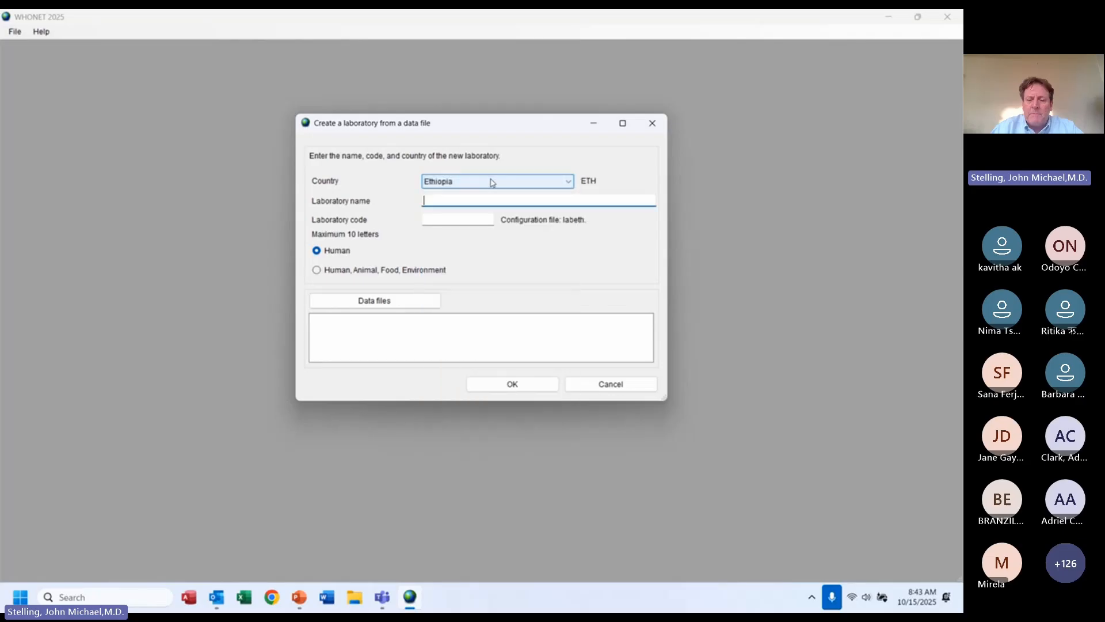
{"action": "type", "text": "BacLink Demo (Vitek)"}
{"action": "key", "text": "Tab"}
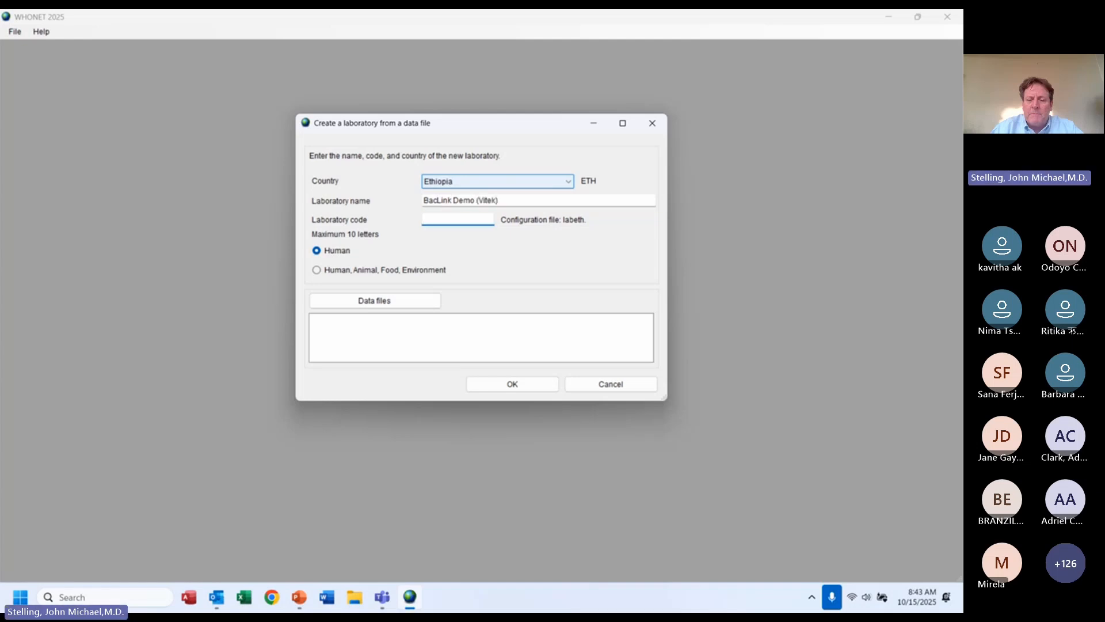
{"action": "type", "text": "BLD"}
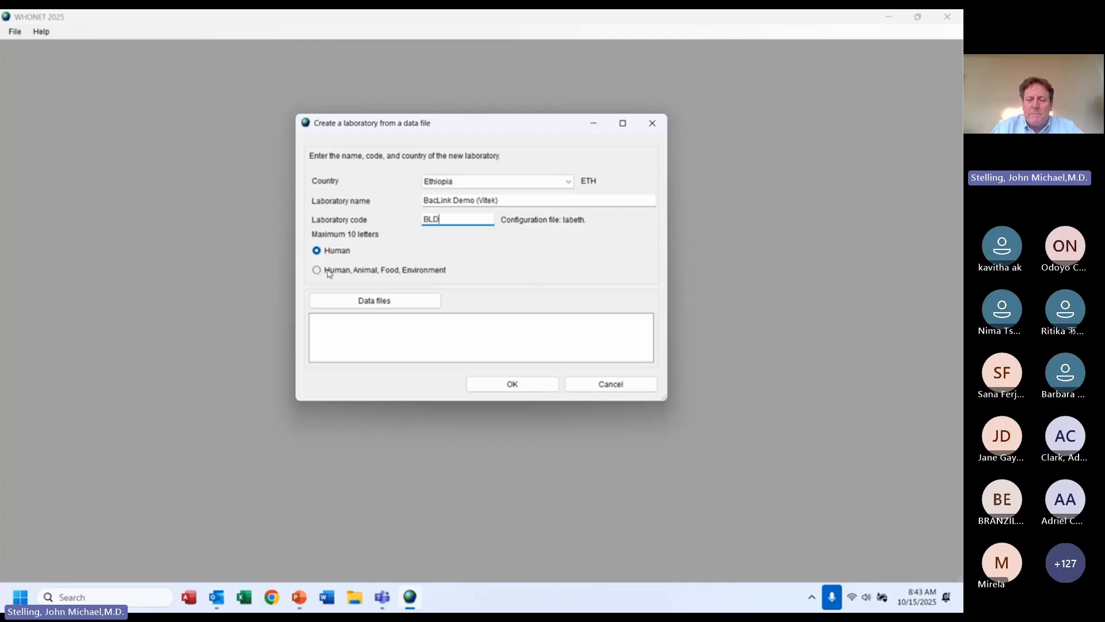
{"action": "left_click", "coordinate": [330, 273]}
{"action": "left_click", "coordinate": [324, 252]}
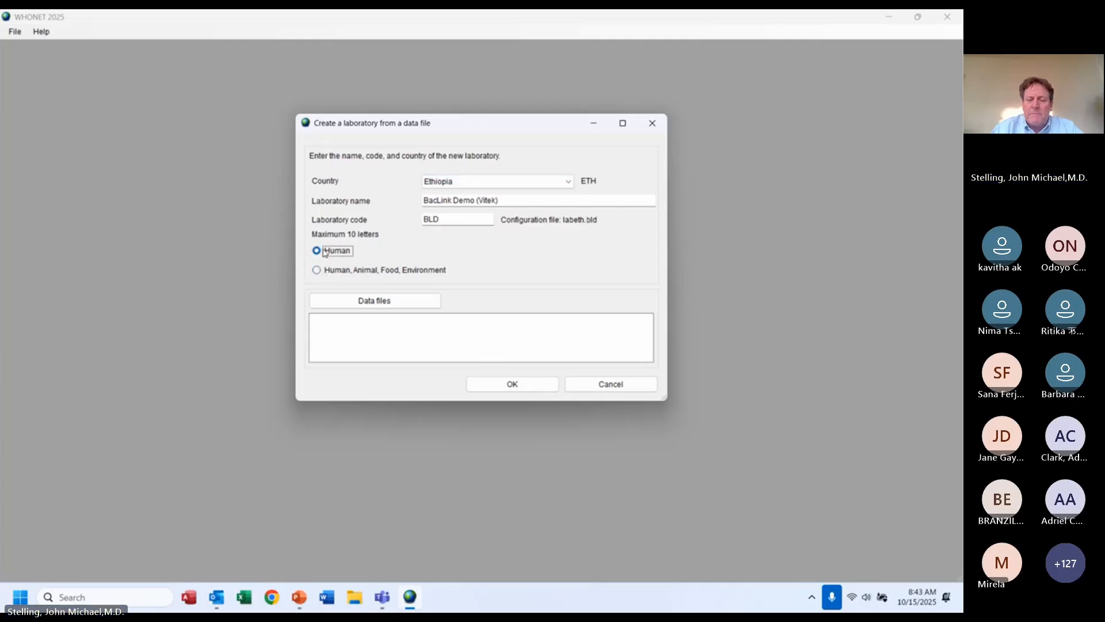
{"action": "left_click", "coordinate": [370, 301]}
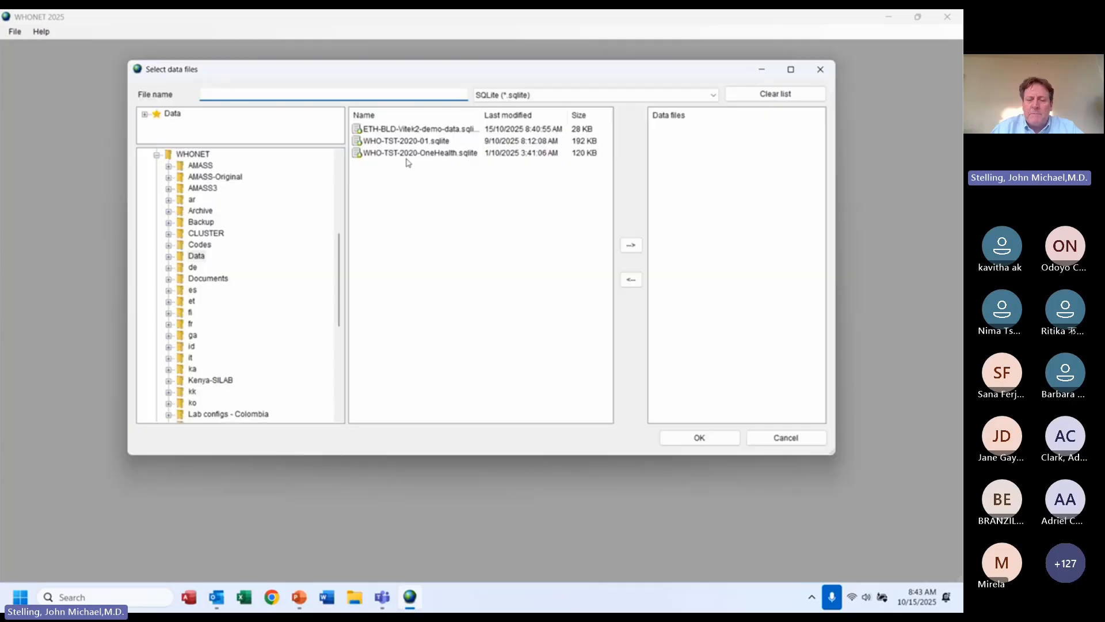
- List all file types and try to add the original Vitek2-demo-data.txt as a laboratory data file
{"action": "left_click", "coordinate": [394, 131]}
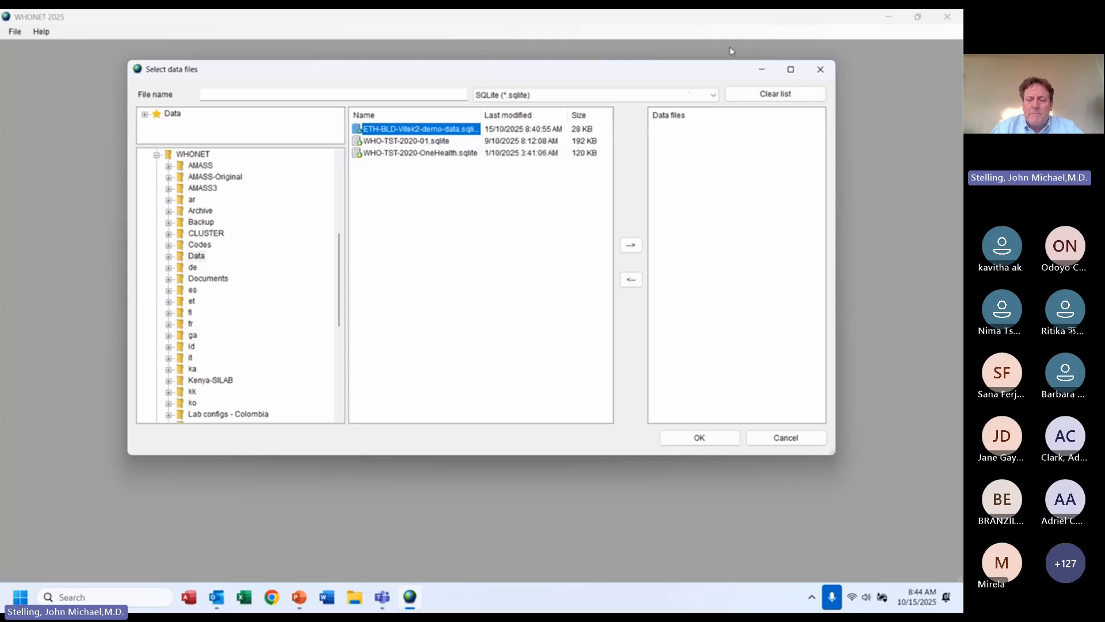
{"action": "left_click", "coordinate": [688, 92]}
{"action": "left_click", "coordinate": [527, 136]}
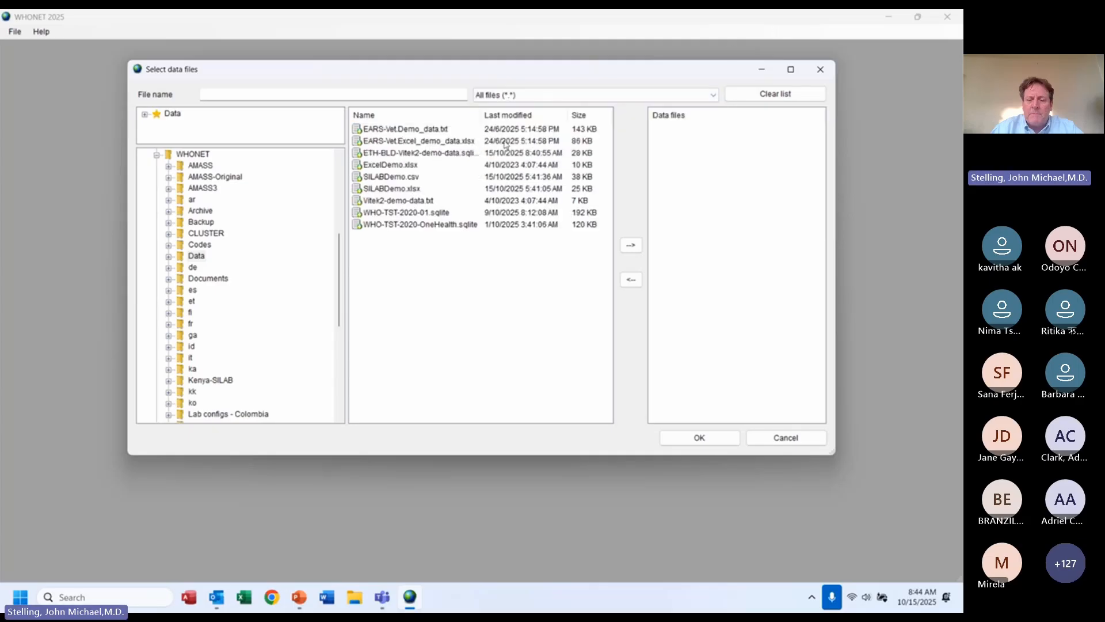
{"action": "left_click", "coordinate": [387, 201]}
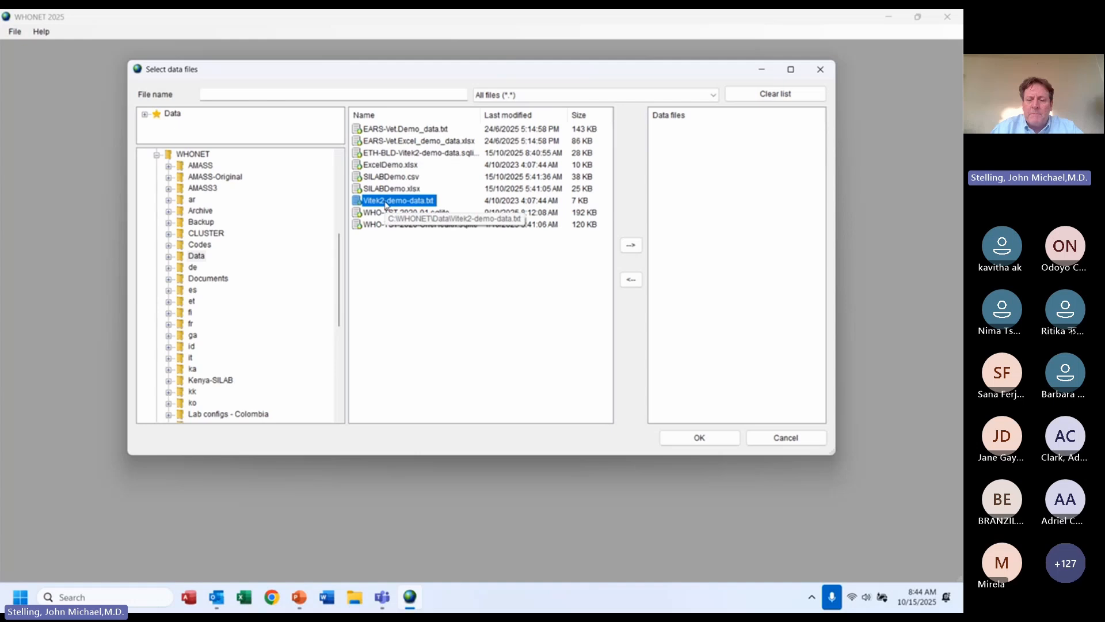
{"action": "left_click", "coordinate": [631, 246]}
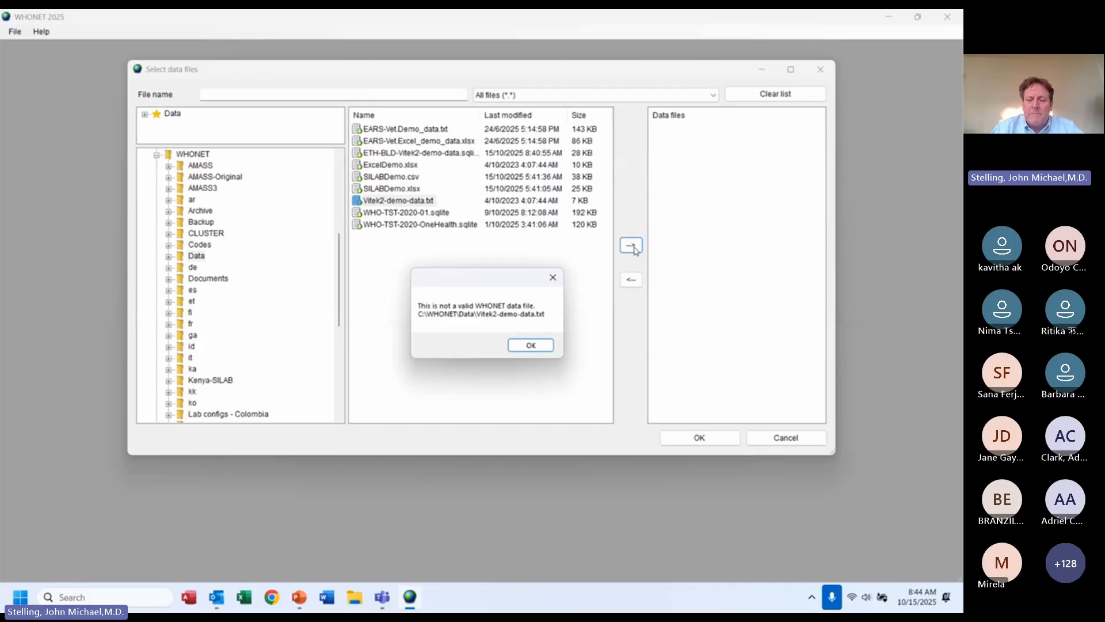
{"action": "left_click", "coordinate": [530, 345]}
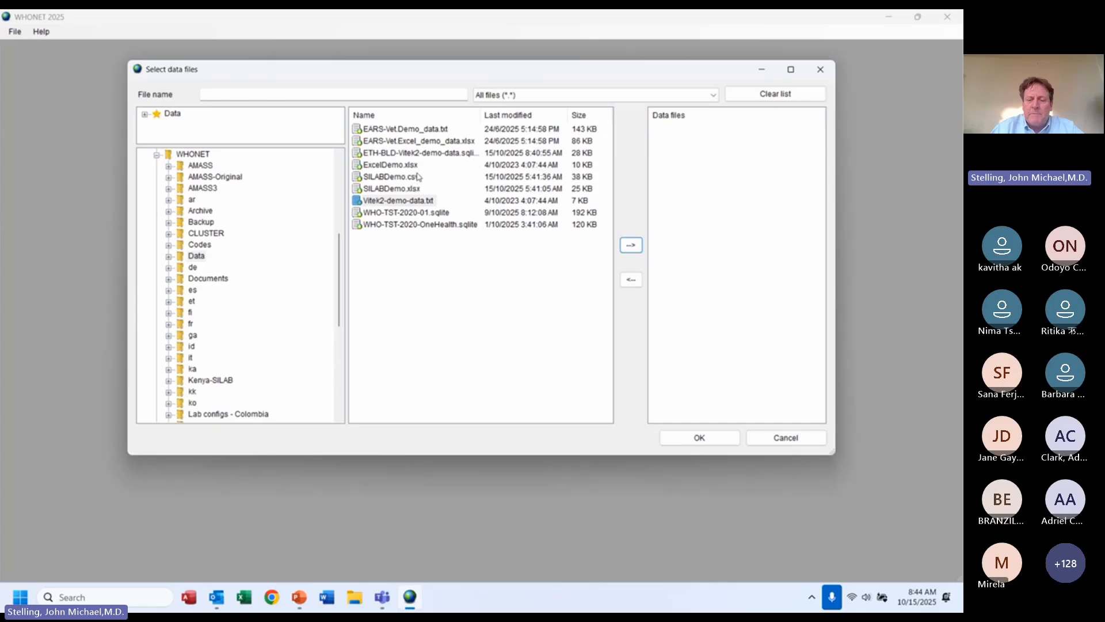
- Add the converted ETH-BLD-Vitek2-demo-data.sqlite as the new laboratory's data file
{"action": "left_click", "coordinate": [402, 153]}
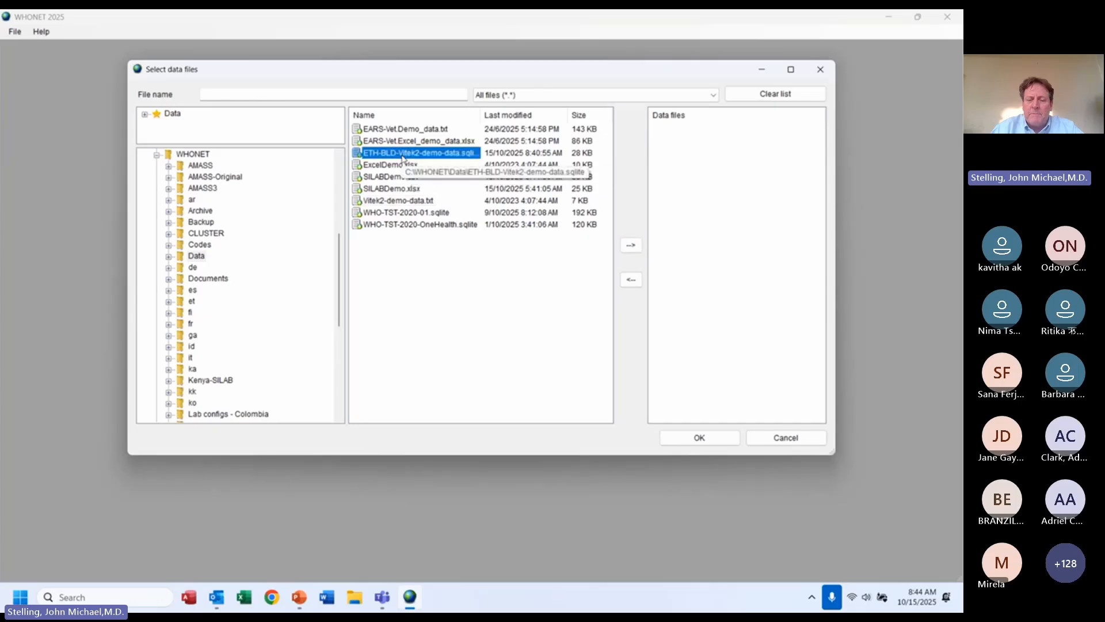
{"action": "left_click", "coordinate": [625, 247]}
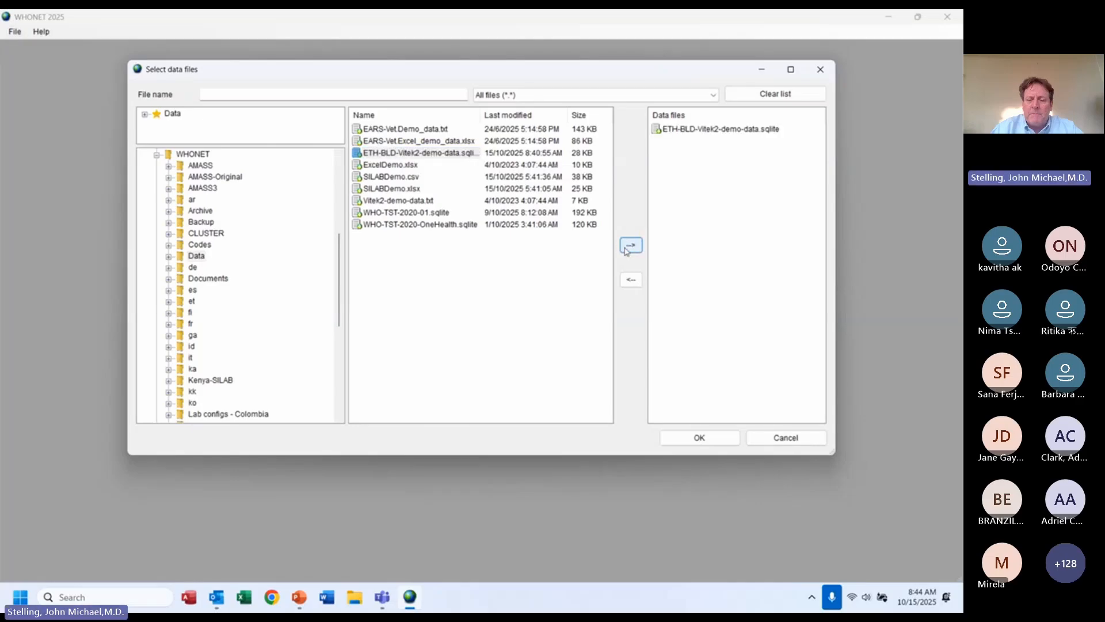
{"action": "left_click", "coordinate": [699, 437]}
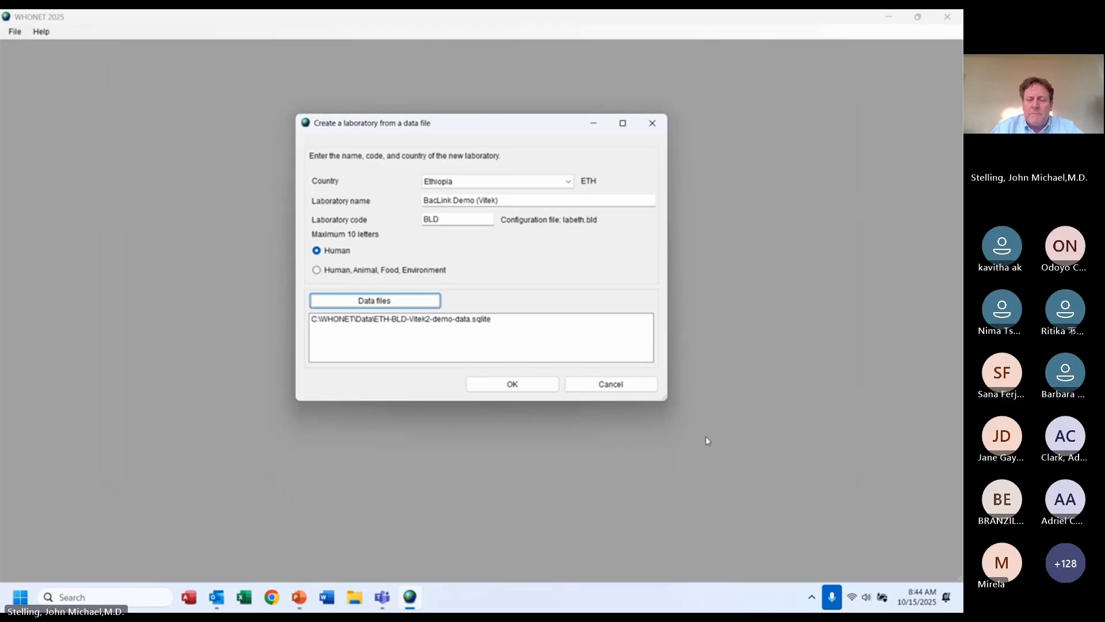
- Create the laboratory from the data file, generating code lists for all the listed fields
{"action": "left_click", "coordinate": [512, 384]}
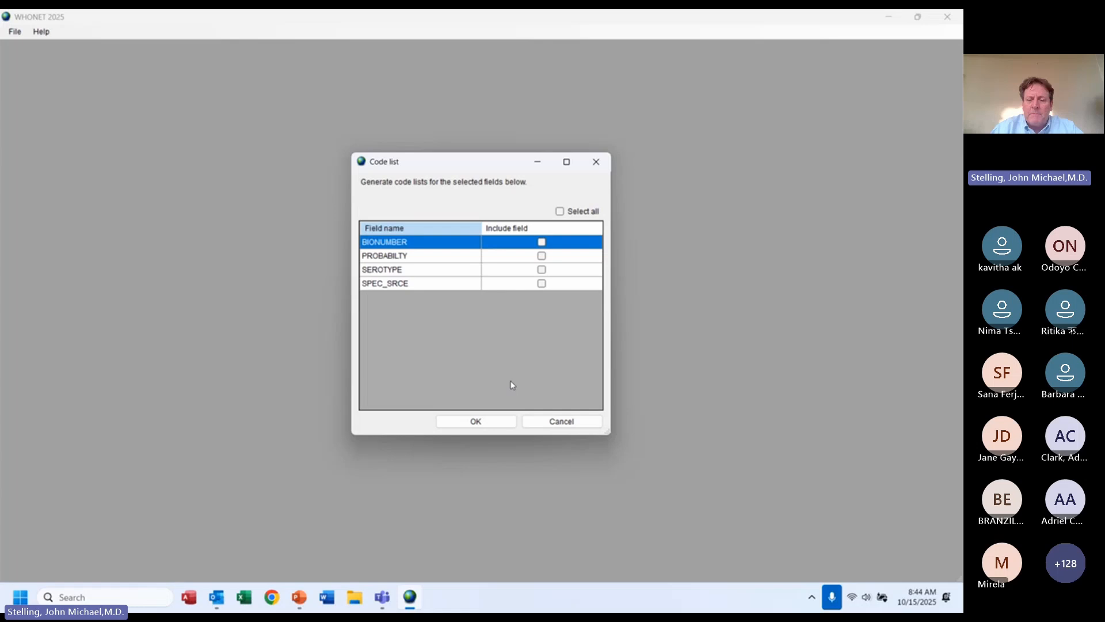
{"action": "left_click", "coordinate": [561, 212]}
{"action": "left_click", "coordinate": [487, 422]}
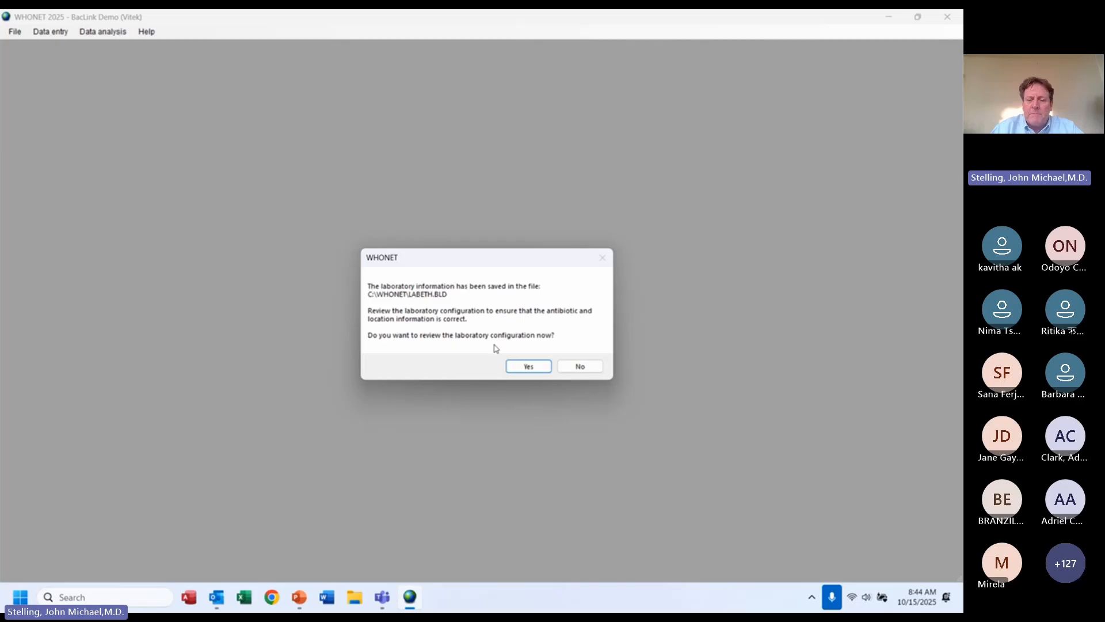
- Review the new laboratory's configuration and examine its local antibiotic list
{"action": "left_click", "coordinate": [529, 366]}
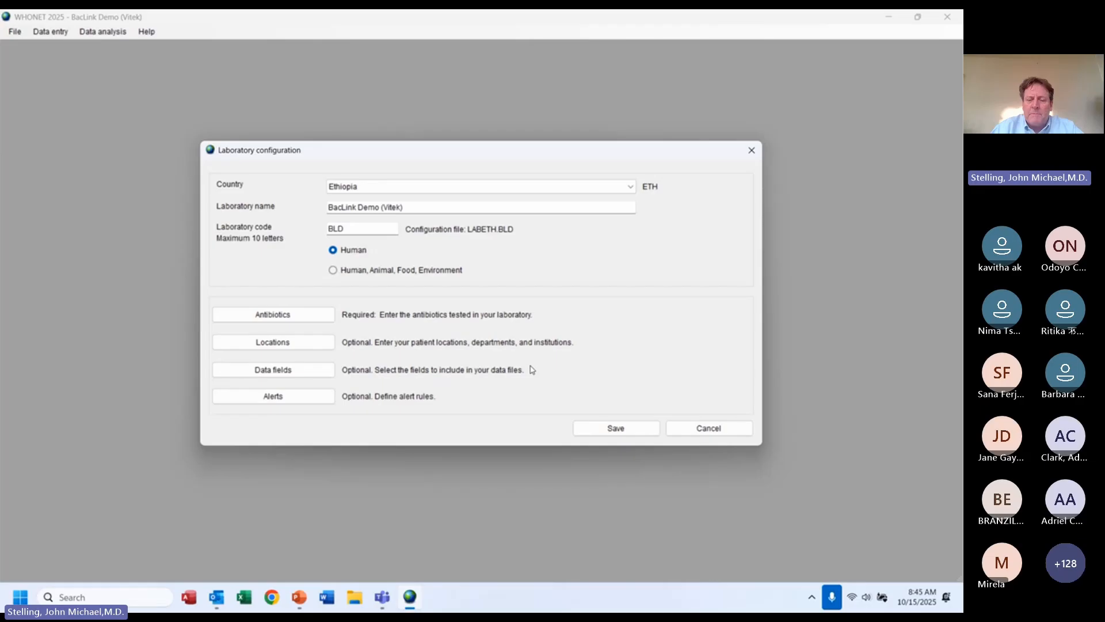
{"action": "left_click", "coordinate": [276, 320]}
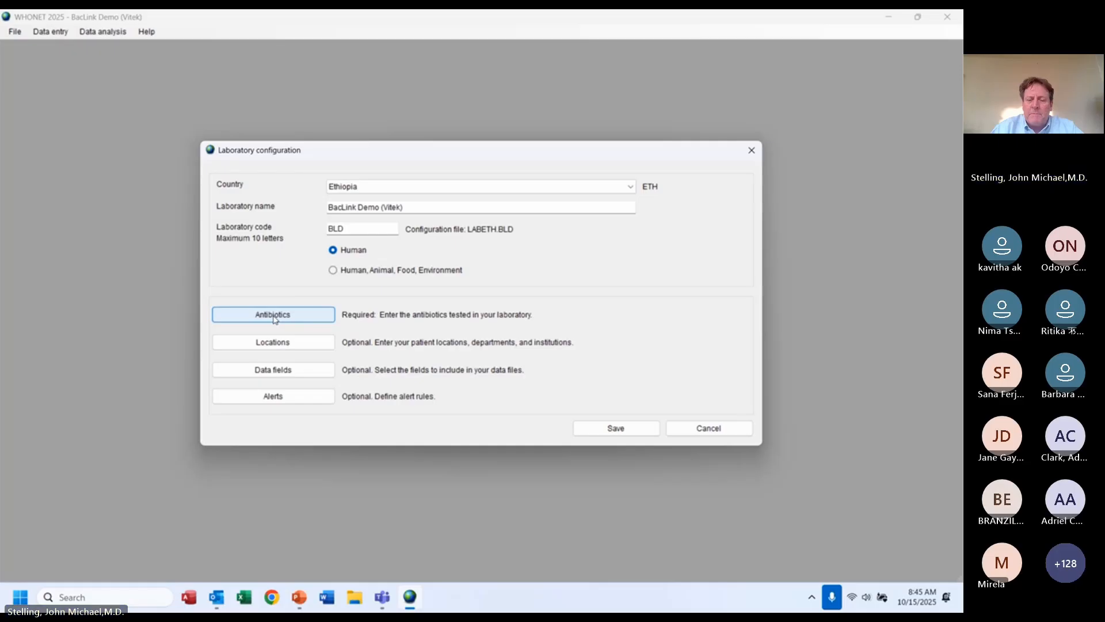
{"action": "left_click", "coordinate": [710, 295]}
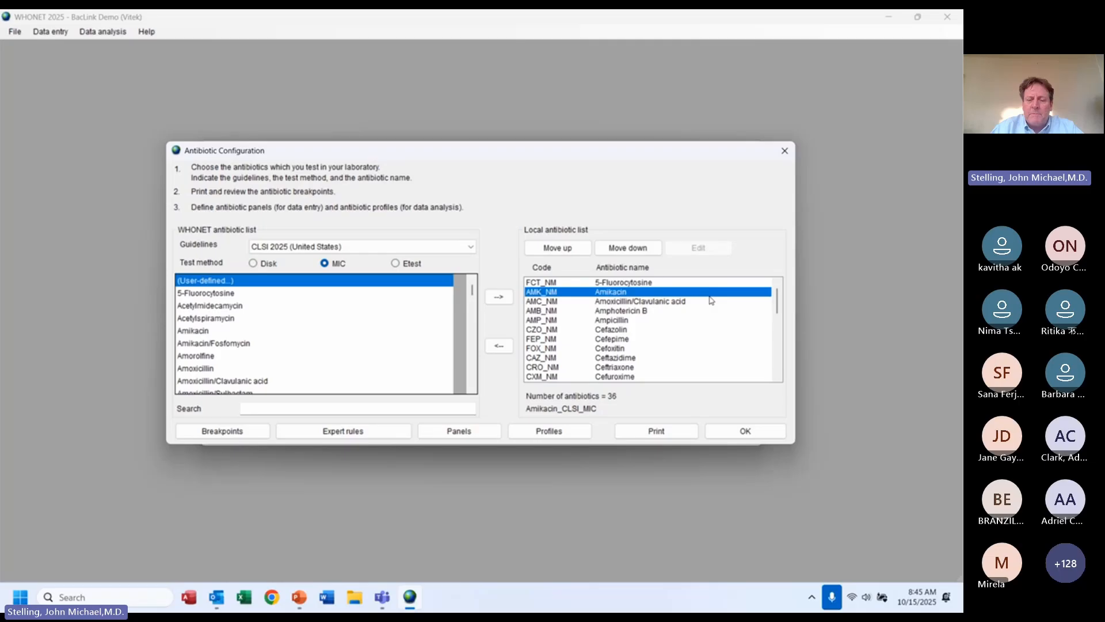
{"action": "key", "text": "Up"}
{"action": "key", "text": "Down"}
{"action": "key", "text": "Down"}
{"action": "key", "text": "Down"}
{"action": "key", "text": "Down"}
{"action": "key", "text": "Down"}
{"action": "key", "text": "Down"}
{"action": "key", "text": "Down"}
{"action": "key", "text": "Down"}
{"action": "key", "text": "Down"}
{"action": "key", "text": "Down"}
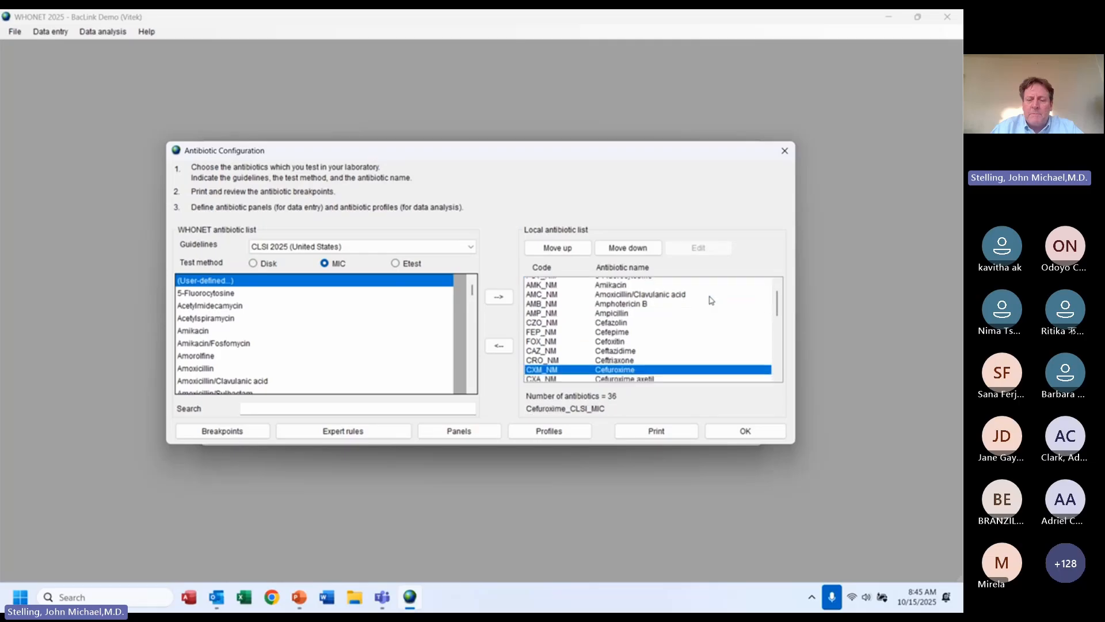
{"action": "key", "text": "Down"}
{"action": "key", "text": "Down"}
{"action": "key", "text": "Down"}
{"action": "key", "text": "Down"}
{"action": "key", "text": "Down"}
{"action": "key", "text": "Down"}
{"action": "key", "text": "Down"}
{"action": "key", "text": "Down"}
{"action": "key", "text": "Down"}
{"action": "key", "text": "Down"}
{"action": "key", "text": "Down"}
{"action": "key", "text": "Down"}
{"action": "key", "text": "Down"}
{"action": "key", "text": "Down"}
{"action": "key", "text": "Down"}
{"action": "key", "text": "Down"}
{"action": "key", "text": "Down"}
{"action": "key", "text": "Down"}
{"action": "key", "text": "Down"}
{"action": "key", "text": "Down"}
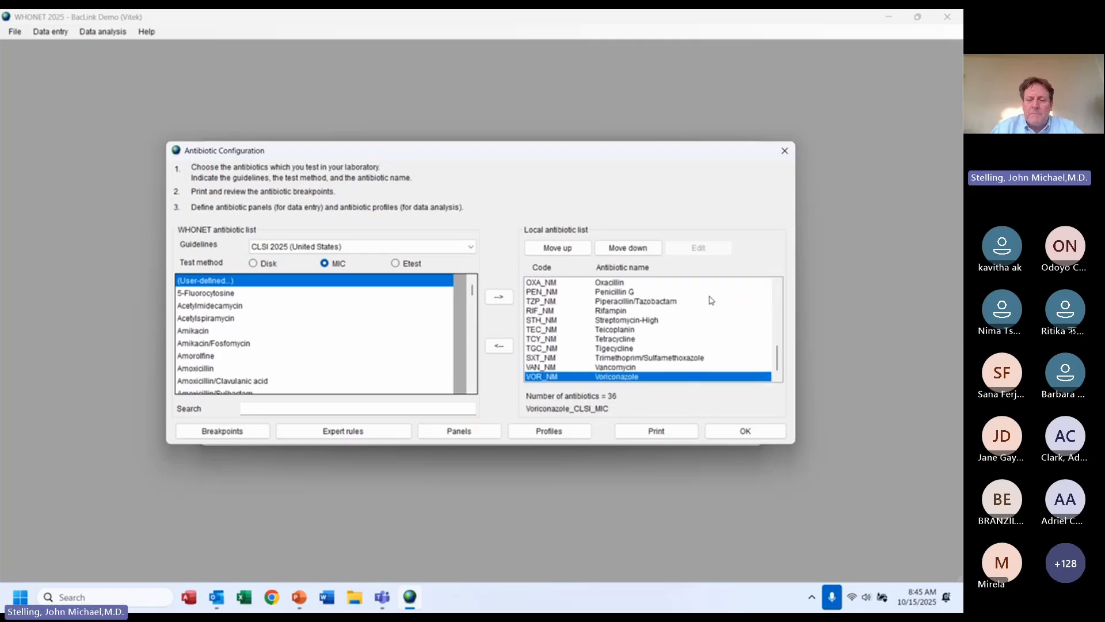
{"action": "key", "text": "Up"}
{"action": "key", "text": "Up"}
{"action": "key", "text": "Up"}
{"action": "key", "text": "Up"}
{"action": "key", "text": "Up"}
{"action": "key", "text": "Up"}
{"action": "key", "text": "Up"}
{"action": "key", "text": "Up"}
{"action": "key", "text": "Up"}
{"action": "key", "text": "Up"}
{"action": "key", "text": "Up"}
{"action": "key", "text": "Up"}
{"action": "key", "text": "Up"}
{"action": "key", "text": "Up"}
{"action": "key", "text": "Up"}
{"action": "key", "text": "Up"}
{"action": "key", "text": "Up"}
{"action": "key", "text": "Up"}
{"action": "key", "text": "Up"}
{"action": "key", "text": "Up"}
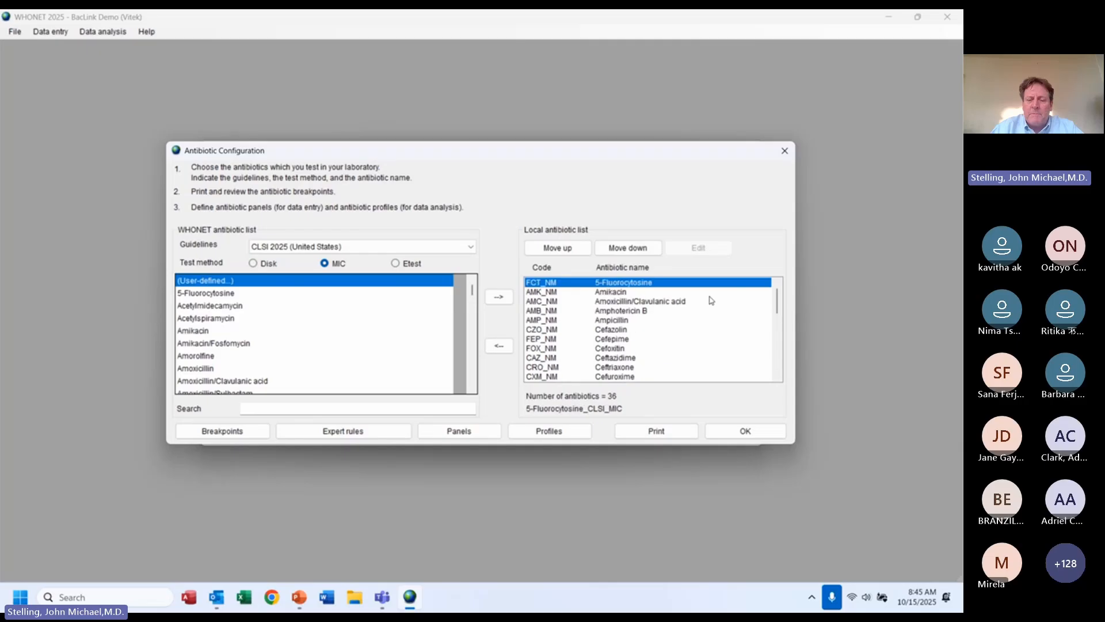
{"action": "key", "text": "Down"}
{"action": "key", "text": "Down"}
{"action": "key", "text": "Down"}
{"action": "key", "text": "Down"}
{"action": "key", "text": "Down"}
{"action": "key", "text": "Down"}
{"action": "key", "text": "Down"}
{"action": "key", "text": "Down"}
{"action": "key", "text": "Down"}
{"action": "key", "text": "Down"}
{"action": "key", "text": "Down"}
{"action": "key", "text": "Down"}
{"action": "key", "text": "Down"}
{"action": "key", "text": "Down"}
{"action": "key", "text": "Down"}
{"action": "key", "text": "Down"}
{"action": "key", "text": "Down"}
{"action": "key", "text": "Down"}
{"action": "key", "text": "Down"}
{"action": "key", "text": "Down"}
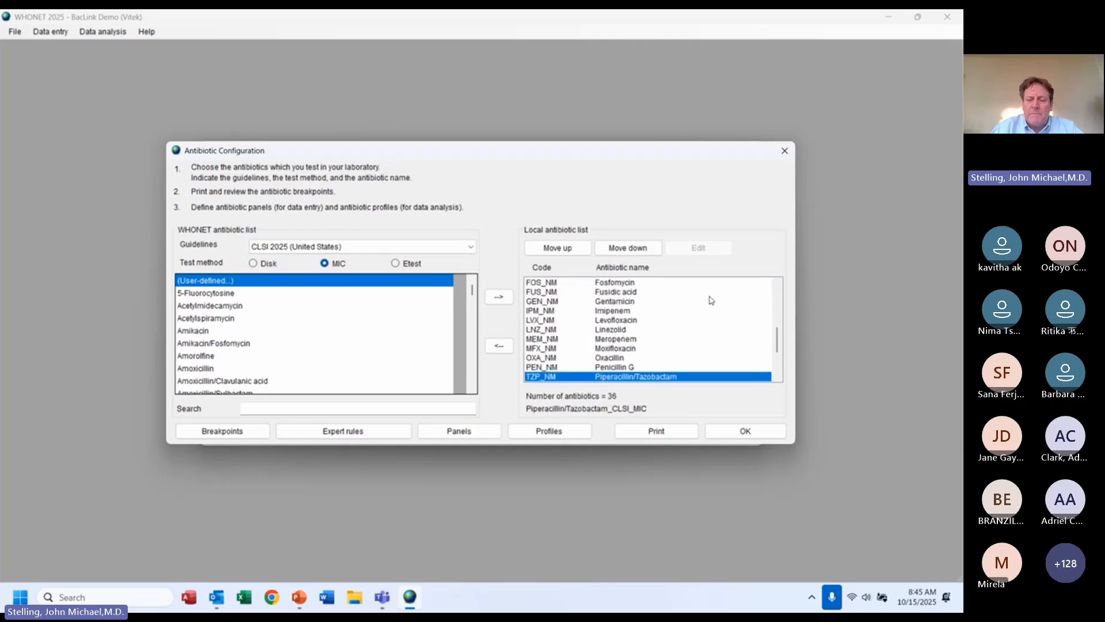
{"action": "key", "text": "Up"}
{"action": "key", "text": "Up"}
{"action": "key", "text": "Up"}
{"action": "key", "text": "Up"}
{"action": "key", "text": "Up"}
{"action": "key", "text": "Up"}
{"action": "key", "text": "Up"}
{"action": "key", "text": "Up"}
{"action": "key", "text": "Up"}
{"action": "key", "text": "Up"}
{"action": "key", "text": "Up"}
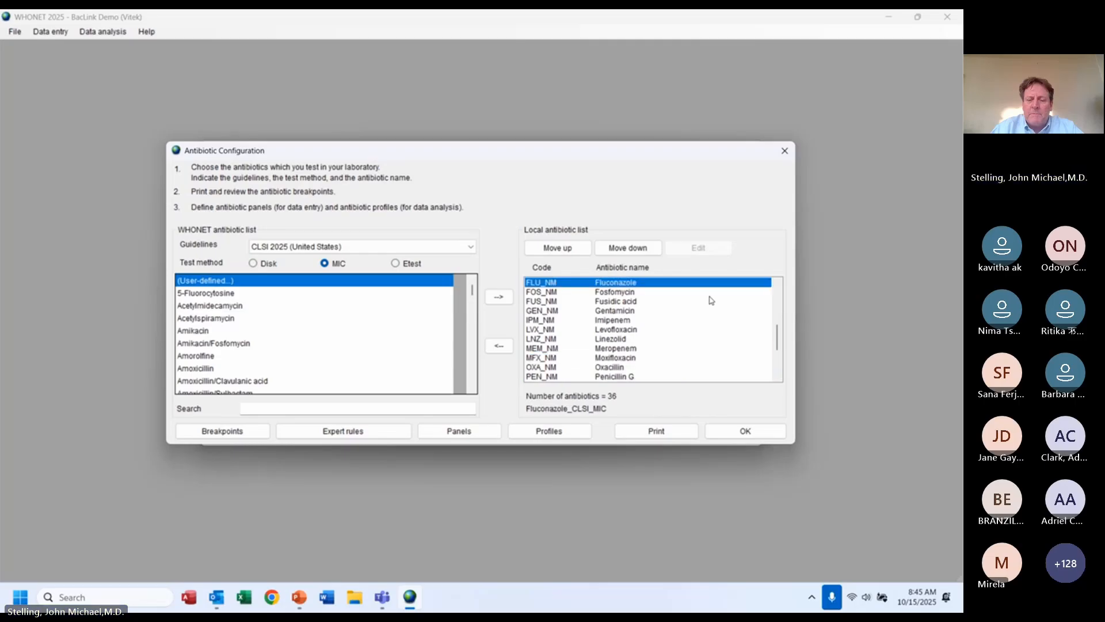
{"action": "key", "text": "Return"}
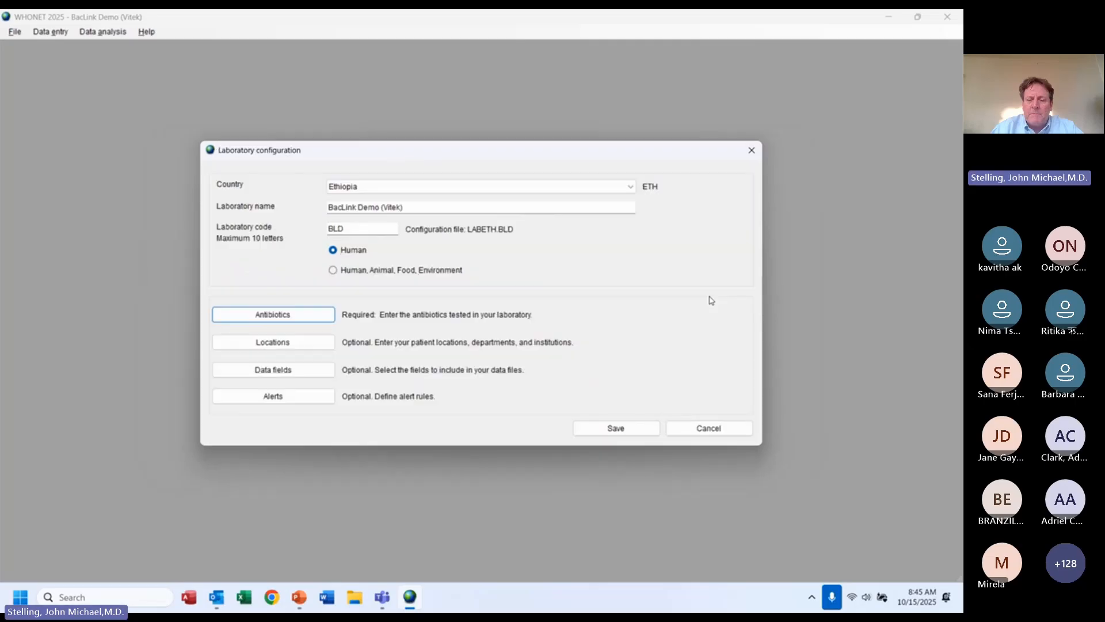
- Review the laboratory's patient locations and the properties of the last data fields in its field list
{"action": "left_click", "coordinate": [291, 346]}
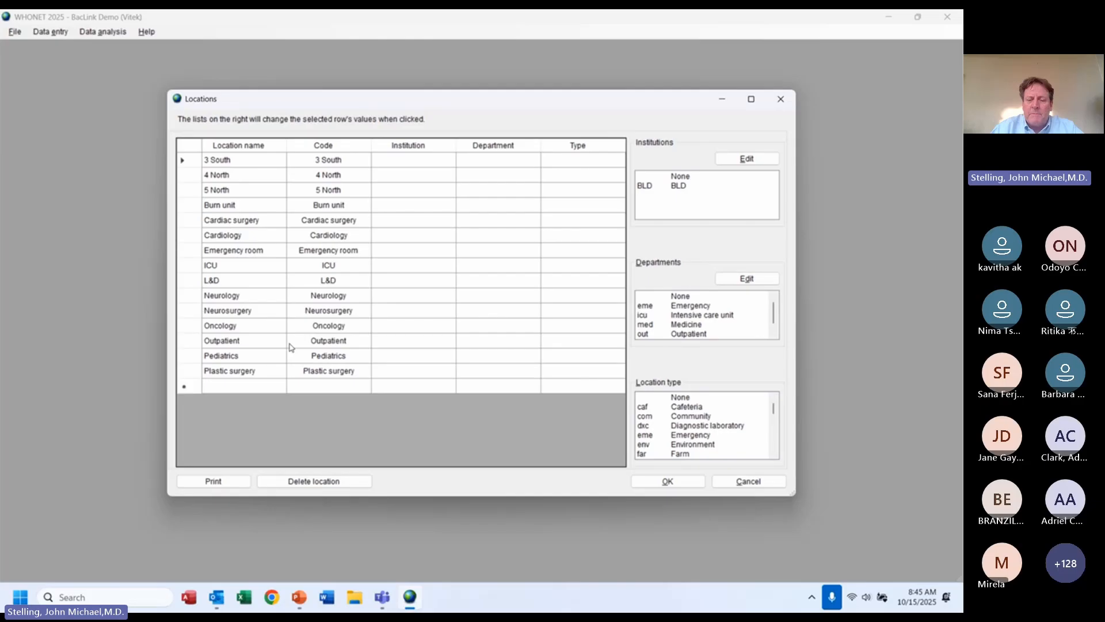
{"action": "key", "text": "Escape"}
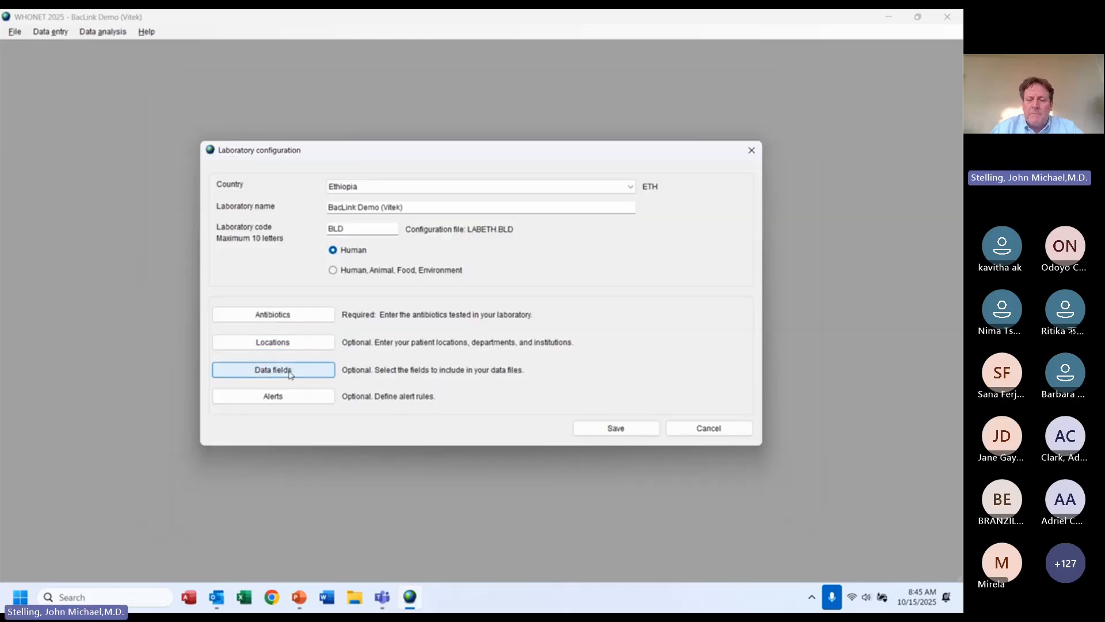
{"action": "left_click", "coordinate": [291, 374]}
{"action": "scroll", "coordinate": [380, 362], "scroll_direction": "down", "scroll_amount": 5}
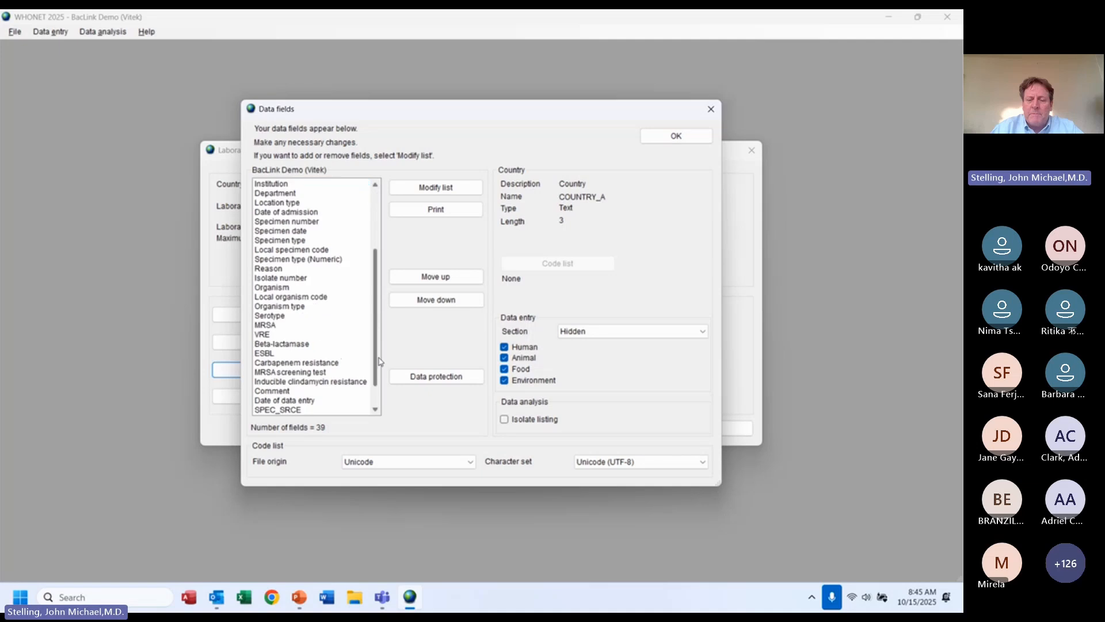
{"action": "left_click_drag", "start_coordinate": [379, 358], "coordinate": [382, 409]}
{"action": "left_click", "coordinate": [289, 382]}
{"action": "key", "text": "Up"}
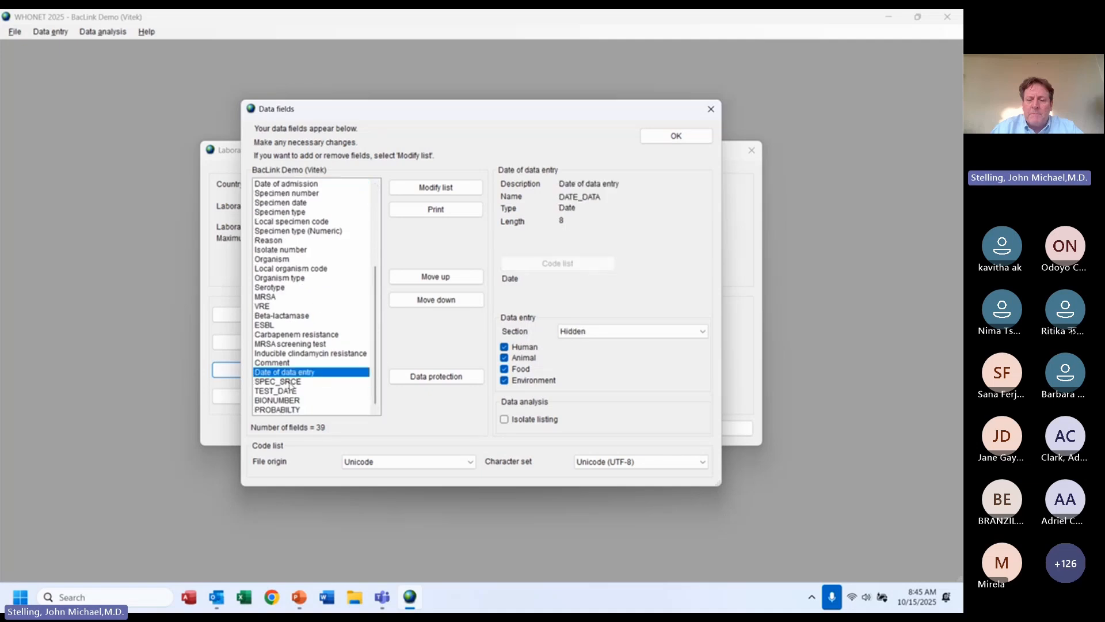
{"action": "key", "text": "Down"}
{"action": "key", "text": "Down"}
{"action": "key", "text": "Down"}
{"action": "key", "text": "Down"}
{"action": "key", "text": "Up"}
{"action": "key", "text": "Up"}
{"action": "key", "text": "Up"}
{"action": "key", "text": "Up"}
{"action": "key", "text": "Up"}
{"action": "key", "text": "Up"}
{"action": "key", "text": "Up"}
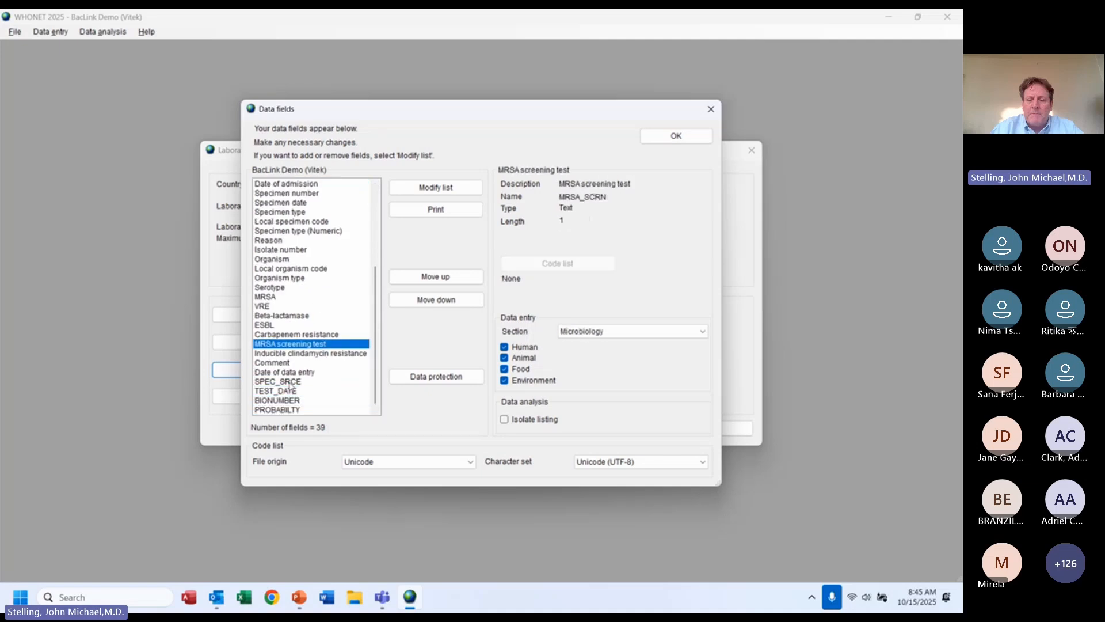
{"action": "key", "text": "Up"}
{"action": "key", "text": "Escape"}
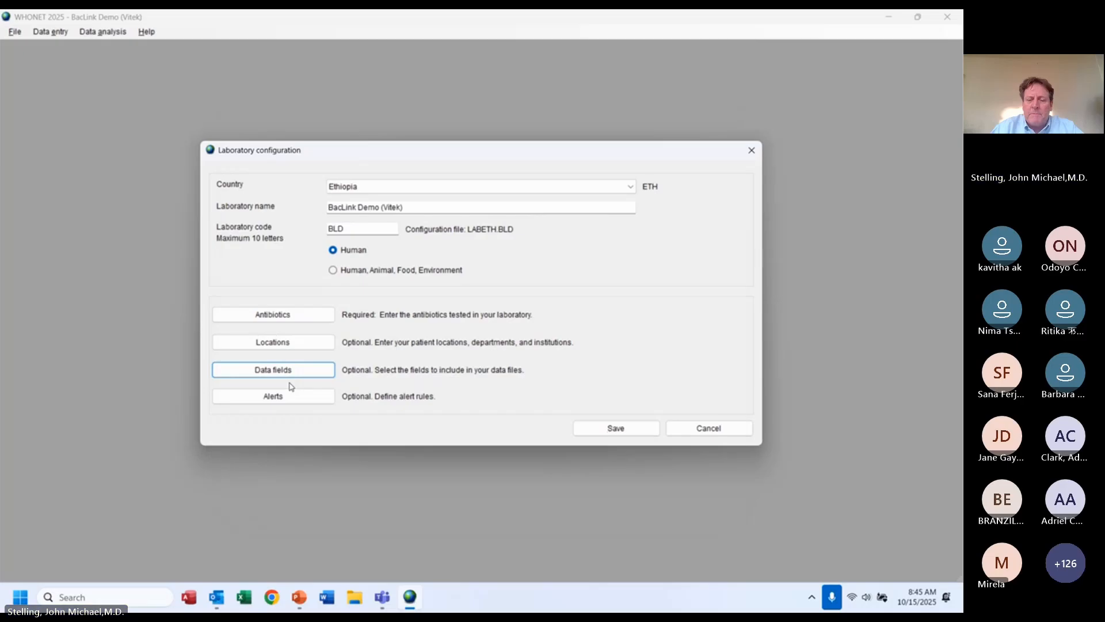
{"action": "key", "text": "Escape"}
- Open the data file ETH-BLD-Vitek2-demo-data.sqlite for data entry and view its database of isolate records
{"action": "key", "text": "alt+e"}
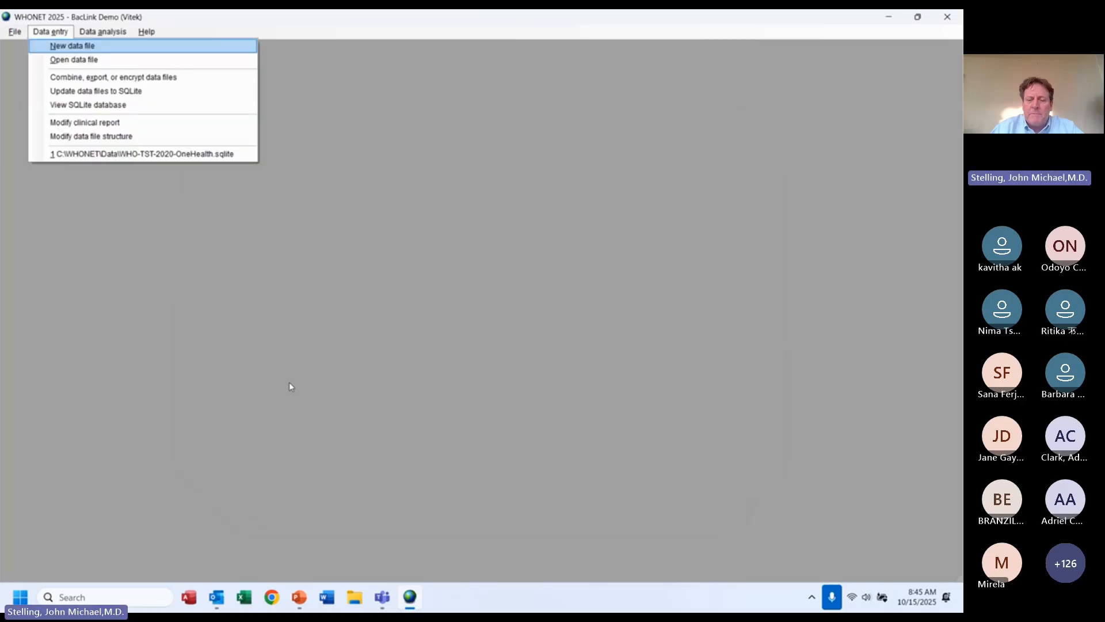
{"action": "key", "text": "Down"}
{"action": "key", "text": "Return"}
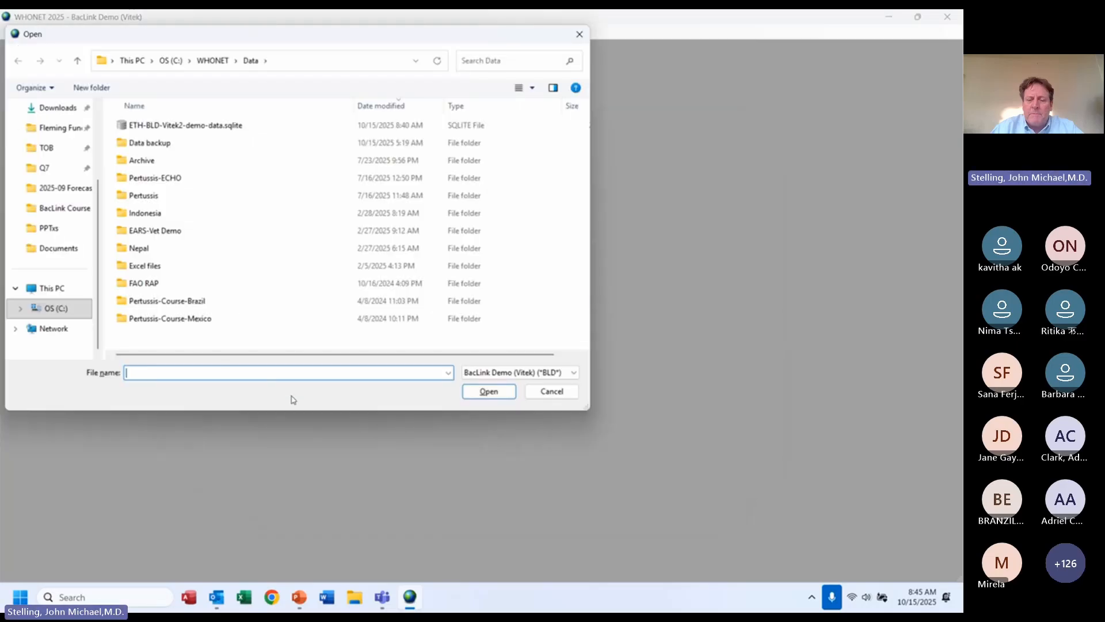
{"action": "left_click", "coordinate": [162, 129]}
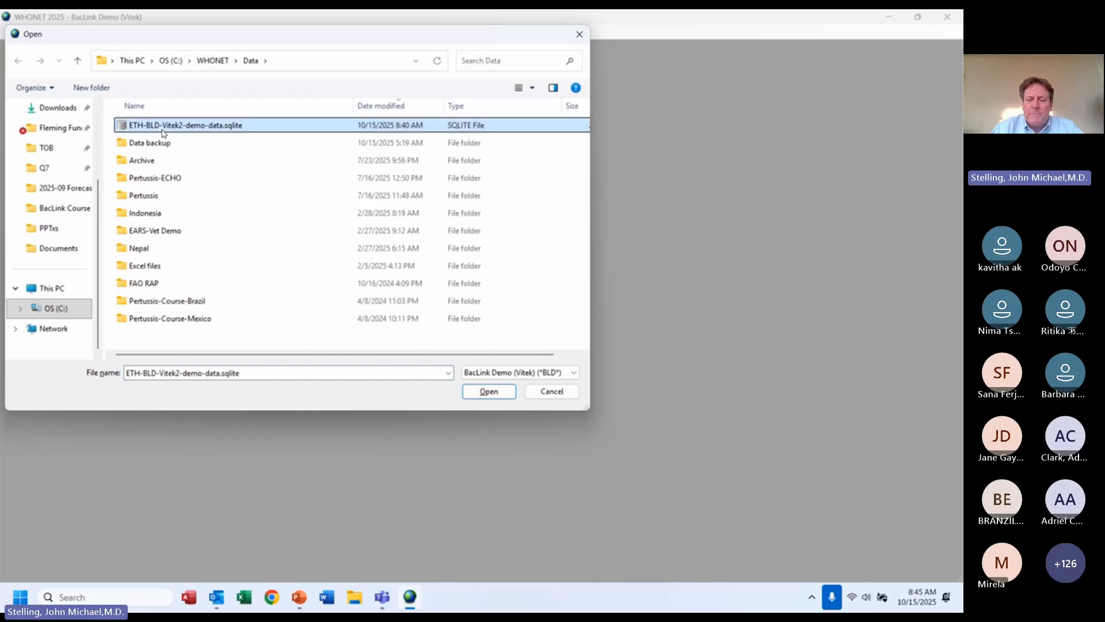
{"action": "double_click", "coordinate": [162, 127]}
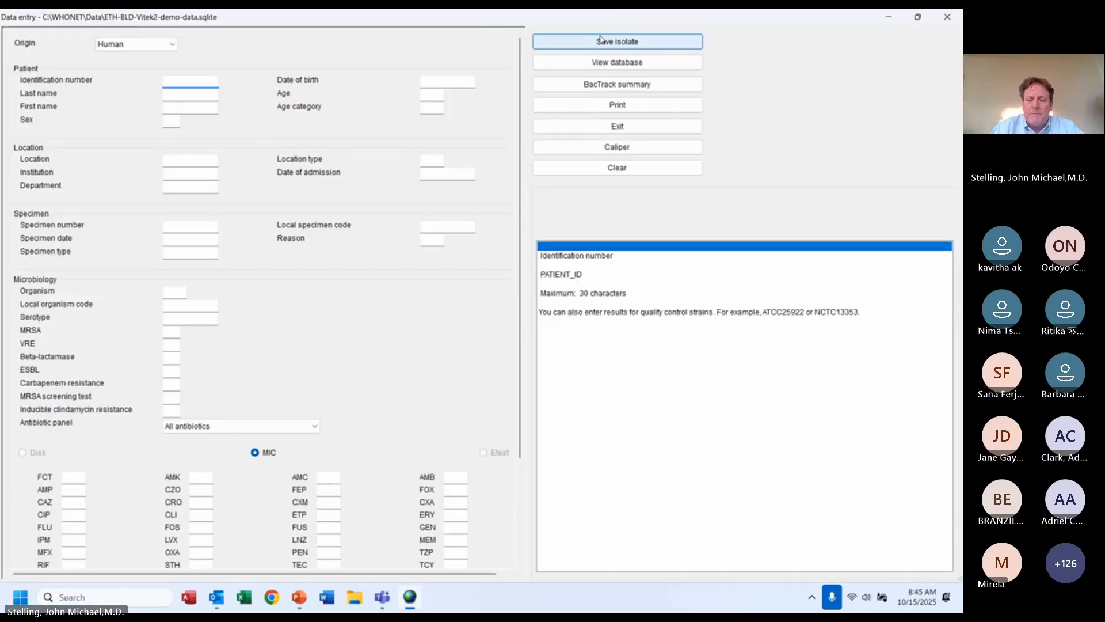
{"action": "left_click", "coordinate": [616, 64]}
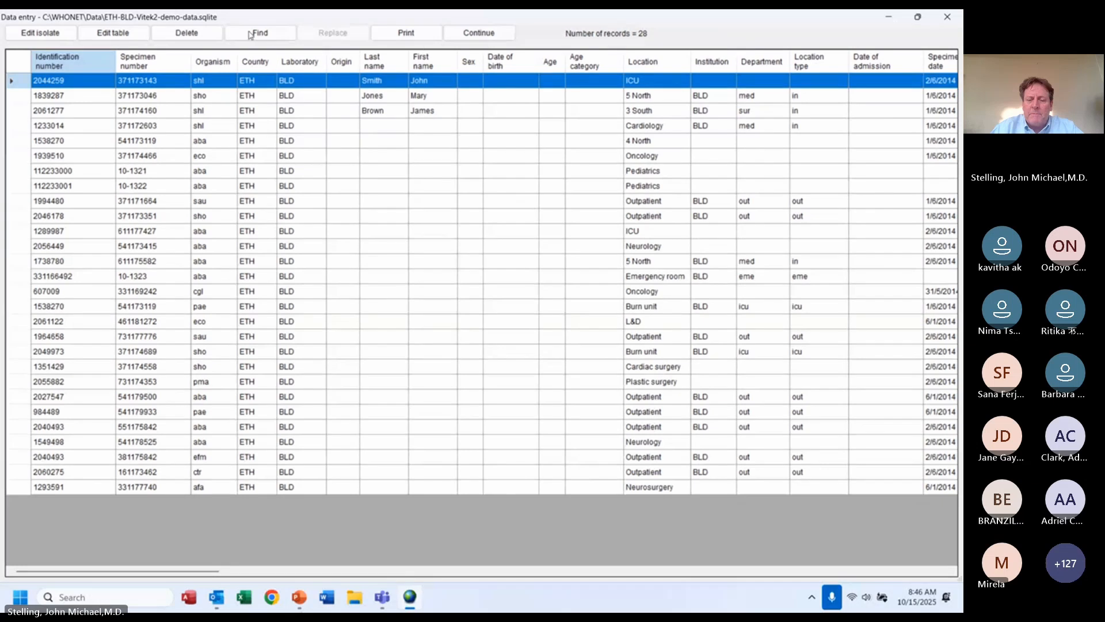
{"action": "key", "text": "Escape"}
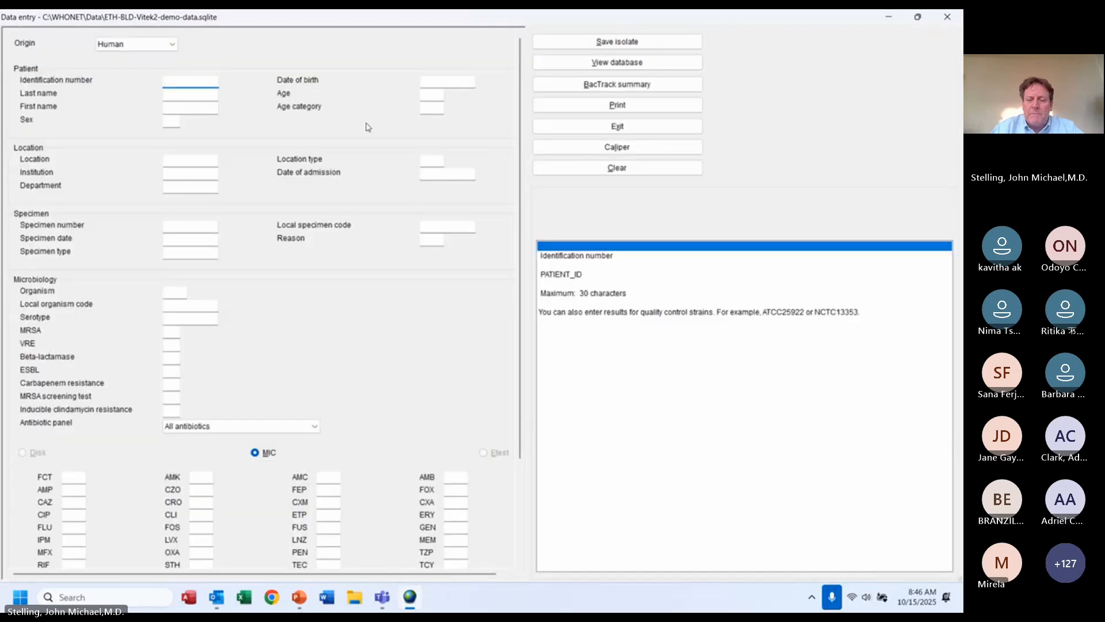
{"action": "key", "text": "alt+x"}
- Exit WHONET, launch BacLink 2025 and start a new file format
{"action": "key", "text": "alt+f"}
{"action": "key", "text": "x"}
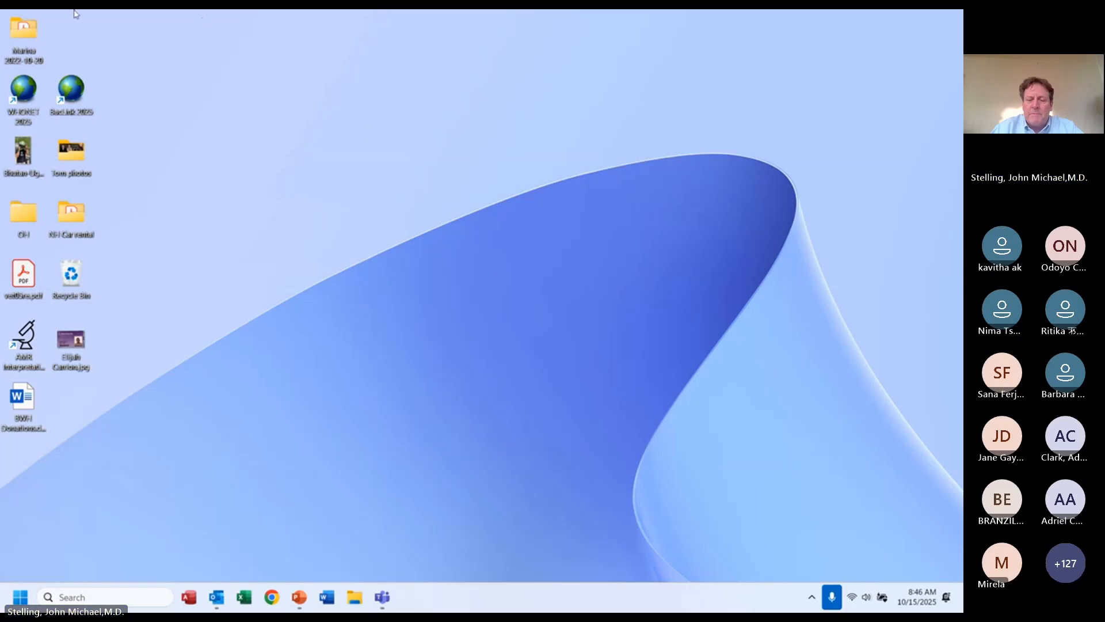
{"action": "double_click", "coordinate": [73, 92]}
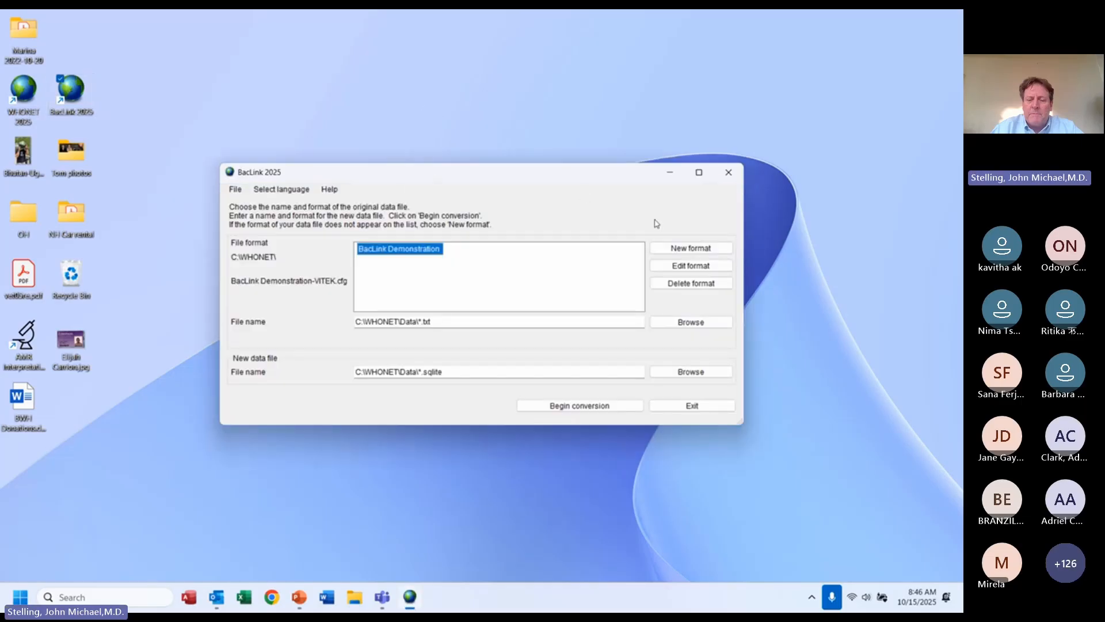
{"action": "left_click", "coordinate": [686, 251]}
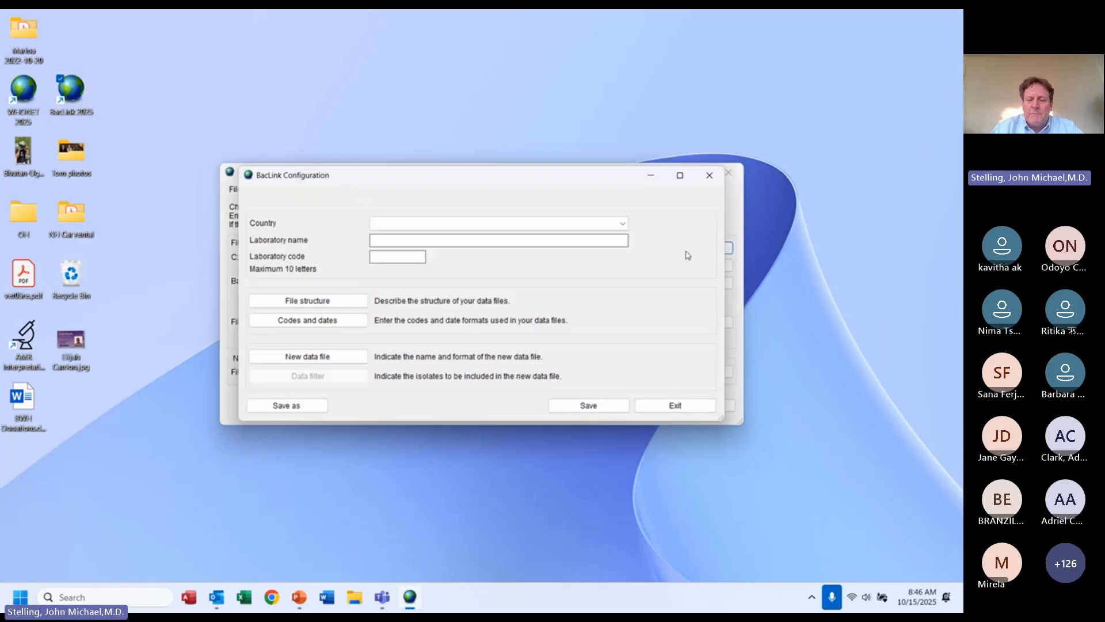
- Set the format's country to Ethiopia, the laboratory name to BacLink Demonstration (Excel) and the laboratory code to BLDX
{"action": "left_click", "coordinate": [586, 224]}
{"action": "type", "text": "eth"}
{"action": "key", "text": "Tab"}
{"action": "type", "text": "B"}
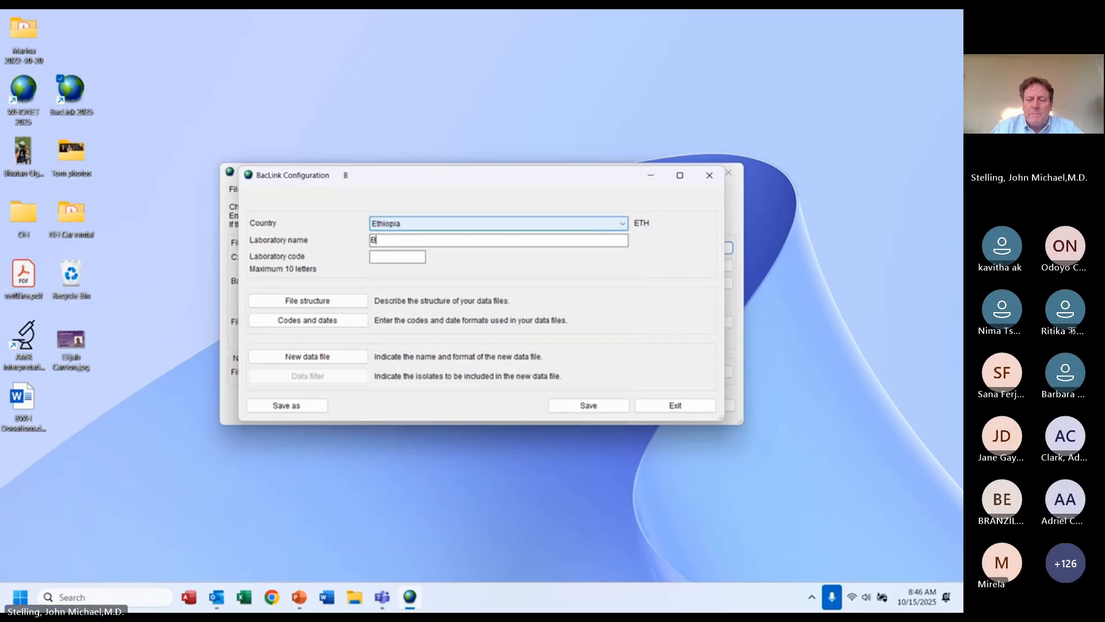
{"action": "type", "text": "acLink Demo"}
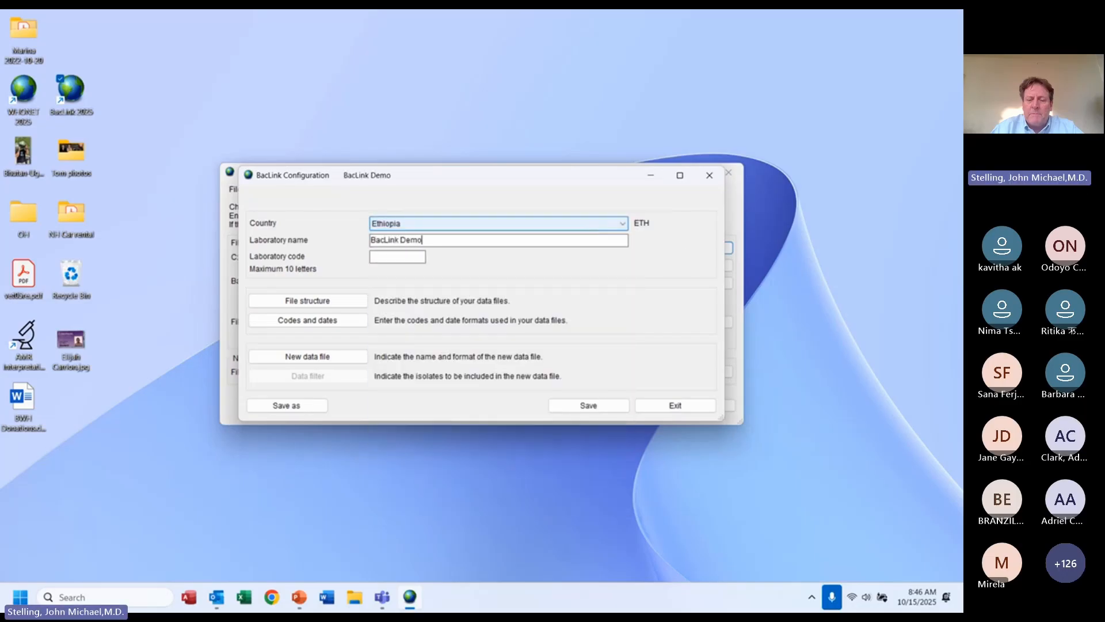
{"action": "type", "text": "nstration (Excel)"}
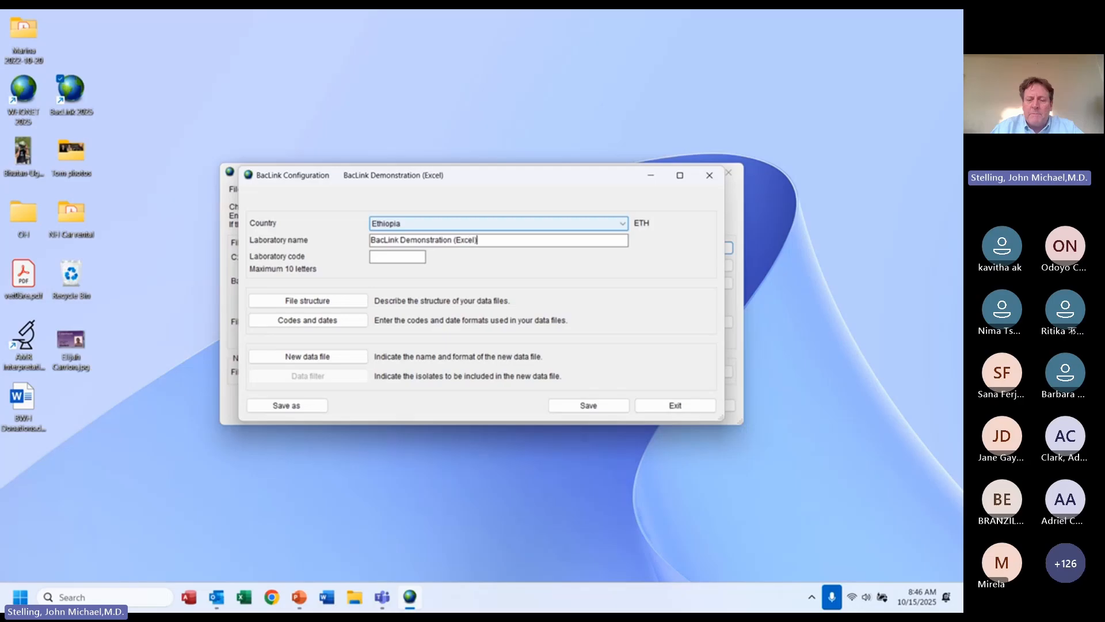
{"action": "type", "text": "BLDX"}
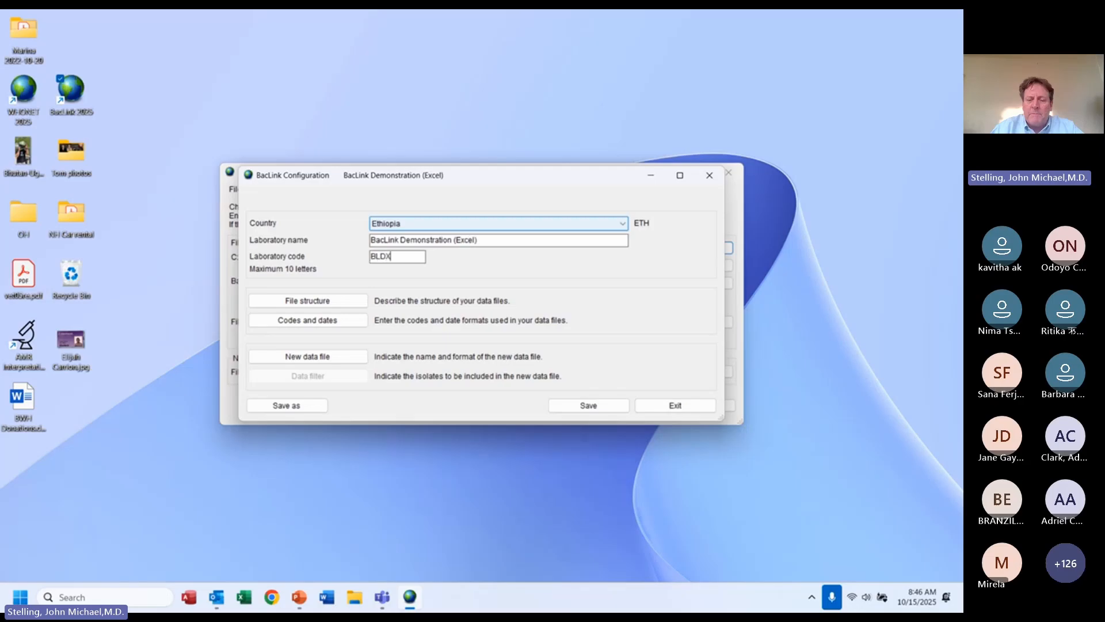
- Open the file structure settings and examine the list of supported file structures
{"action": "left_click", "coordinate": [305, 303]}
{"action": "left_click", "coordinate": [431, 154]}
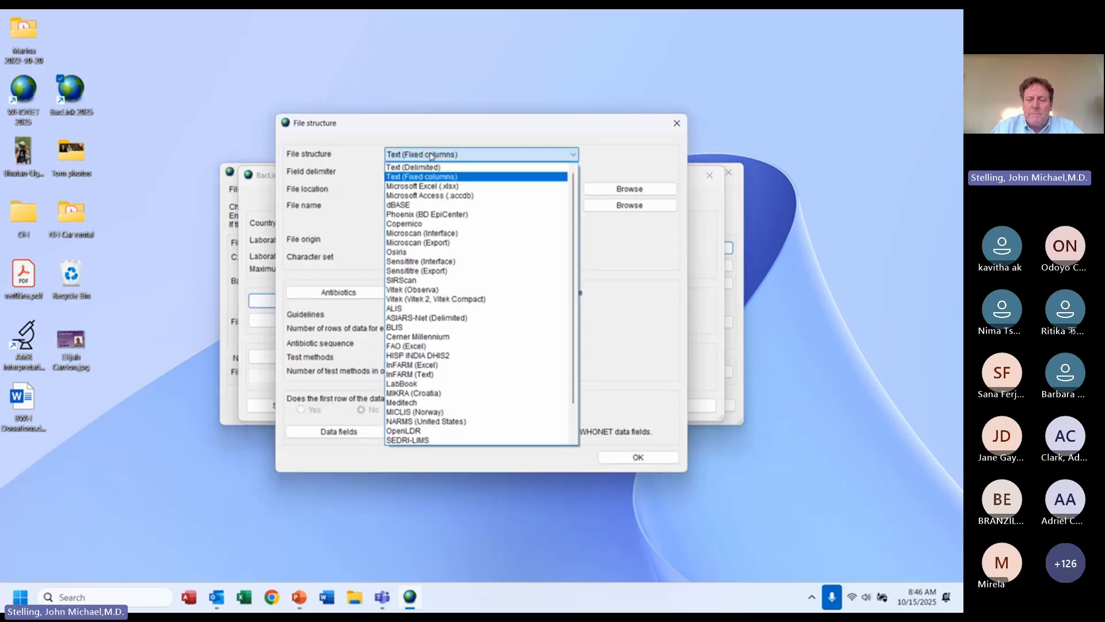
{"action": "key", "text": "Down"}
{"action": "key", "text": "Down"}
{"action": "key", "text": "Down"}
{"action": "key", "text": "Down"}
{"action": "key", "text": "Down"}
{"action": "key", "text": "Down"}
{"action": "key", "text": "Down"}
{"action": "key", "text": "Down"}
{"action": "key", "text": "Down"}
{"action": "key", "text": "Down"}
{"action": "key", "text": "Down"}
{"action": "key", "text": "Down"}
{"action": "key", "text": "Down"}
{"action": "key", "text": "Down"}
{"action": "key", "text": "Down"}
{"action": "key", "text": "Down"}
{"action": "key", "text": "Down"}
{"action": "key", "text": "Down"}
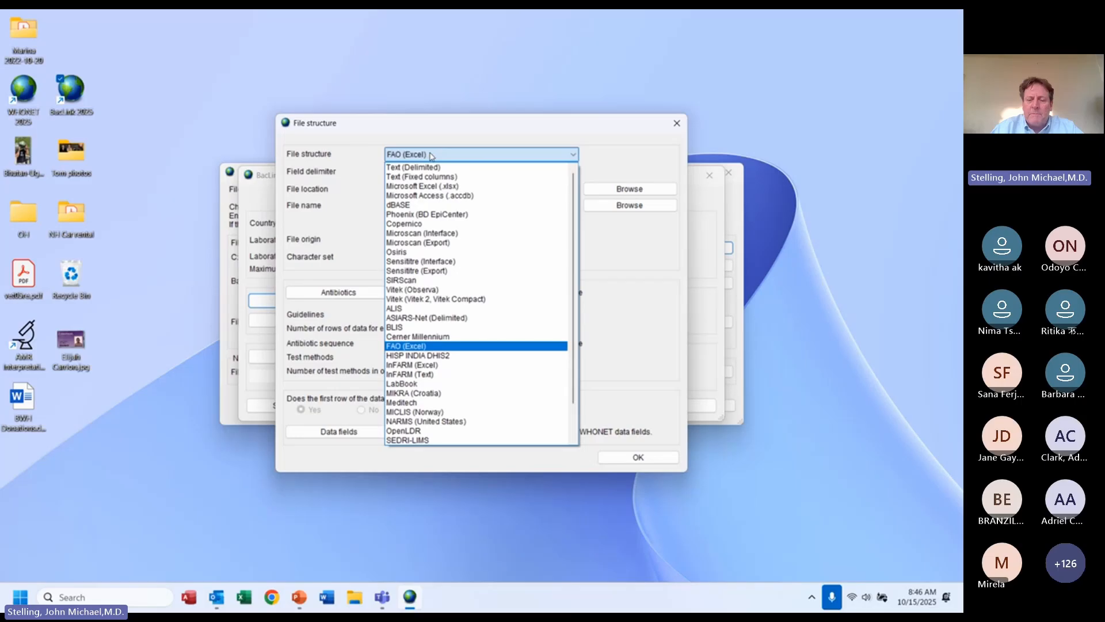
{"action": "key", "text": "Up"}
{"action": "key", "text": "Up"}
{"action": "key", "text": "Up"}
{"action": "key", "text": "Up"}
{"action": "key", "text": "Up"}
{"action": "key", "text": "Up"}
{"action": "key", "text": "Up"}
{"action": "key", "text": "Up"}
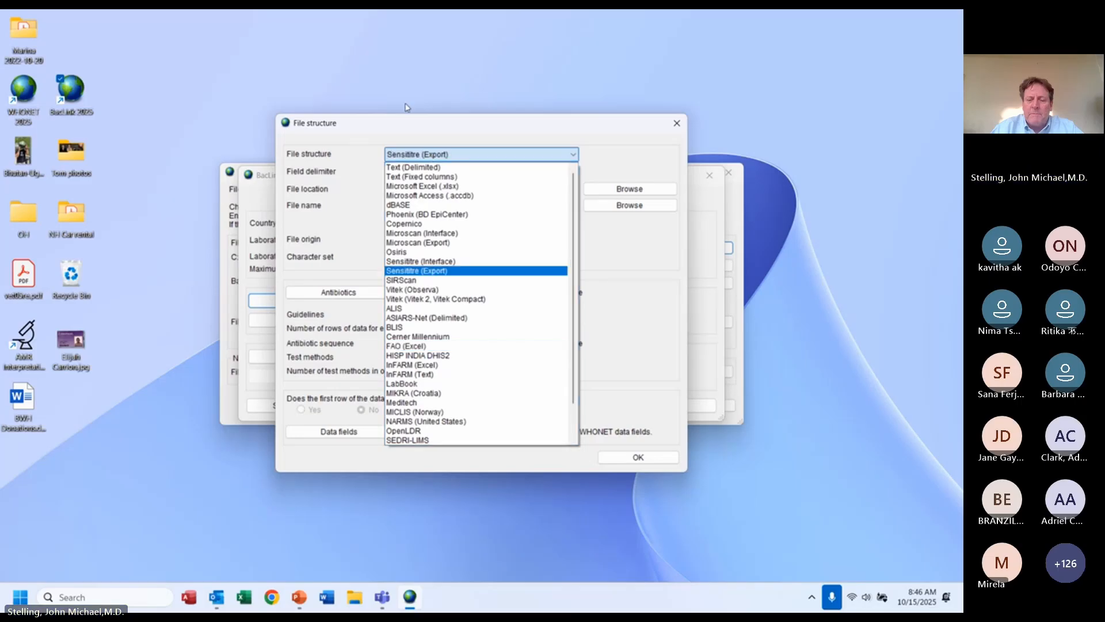
{"action": "left_click", "coordinate": [464, 300]}
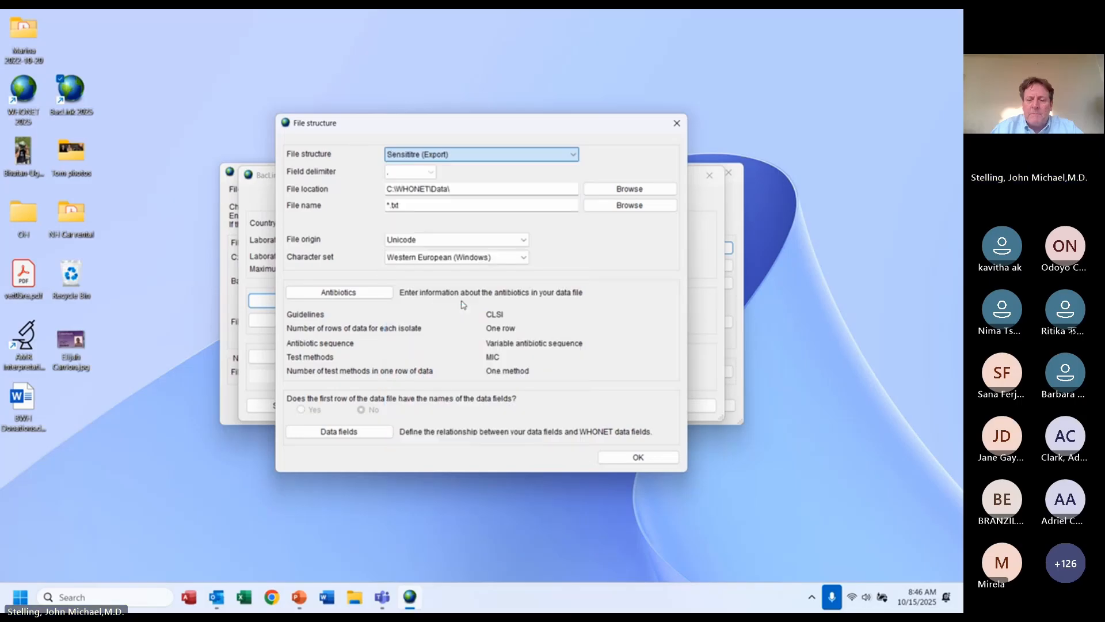
- Set the file structure to SILAB (Text)
{"action": "left_click", "coordinate": [475, 154]}
{"action": "key", "text": "s"}
{"action": "key", "text": "s"}
{"action": "key", "text": "s"}
{"action": "key", "text": "s"}
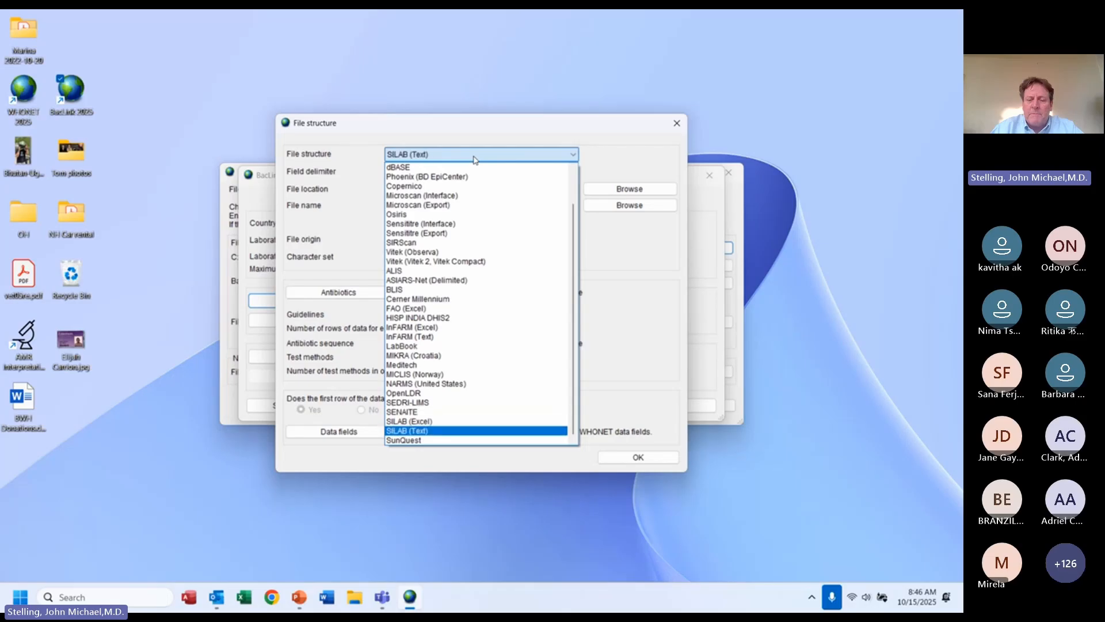
{"action": "key", "text": "Return"}
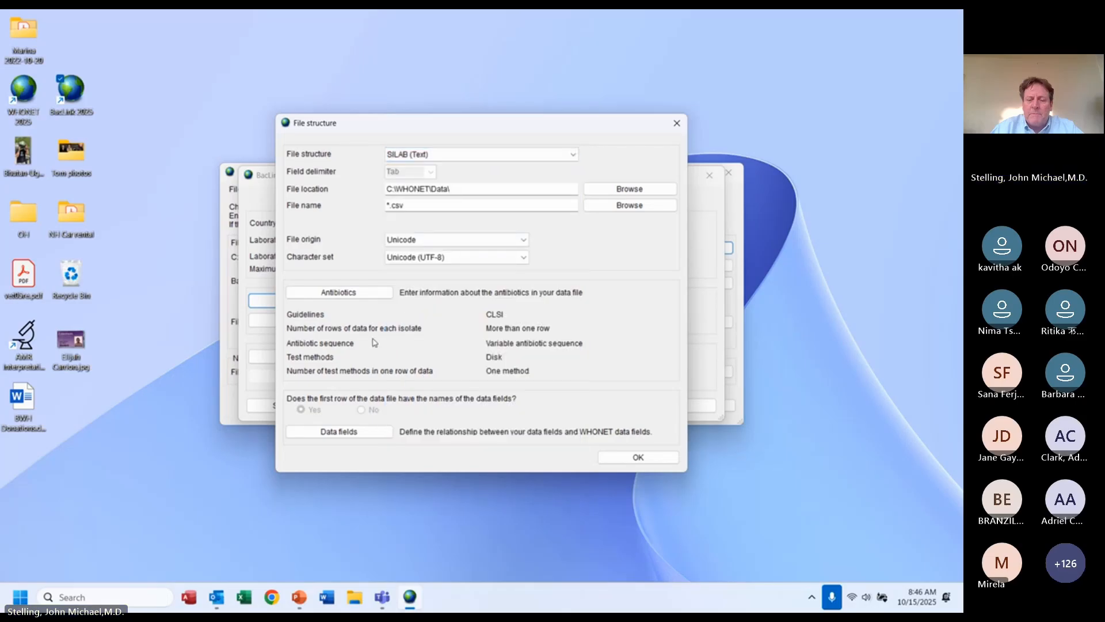
- Examine the predefined SILAB data field mappings, including location, specimen type and organism
{"action": "left_click", "coordinate": [340, 431]}
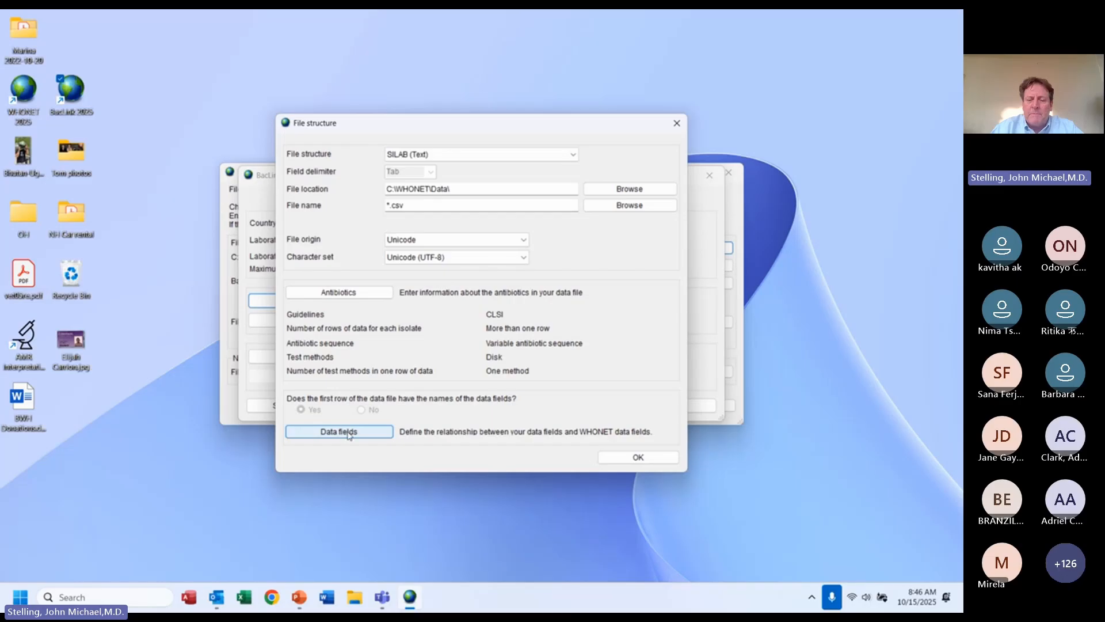
{"action": "left_click", "coordinate": [274, 220]}
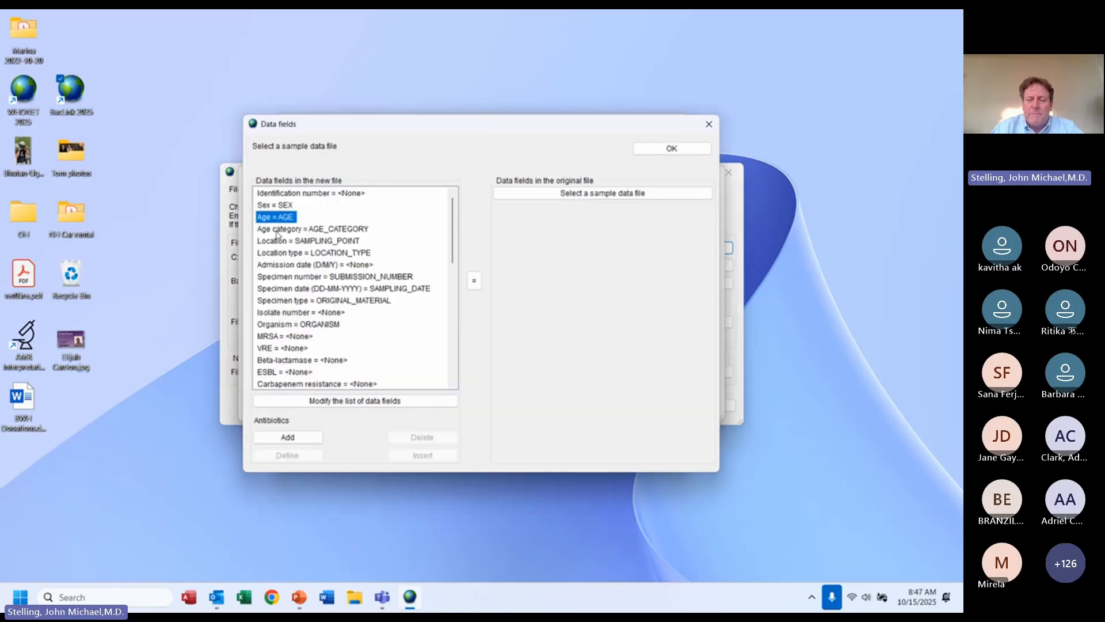
{"action": "left_click", "coordinate": [320, 251]}
{"action": "left_click", "coordinate": [320, 242]}
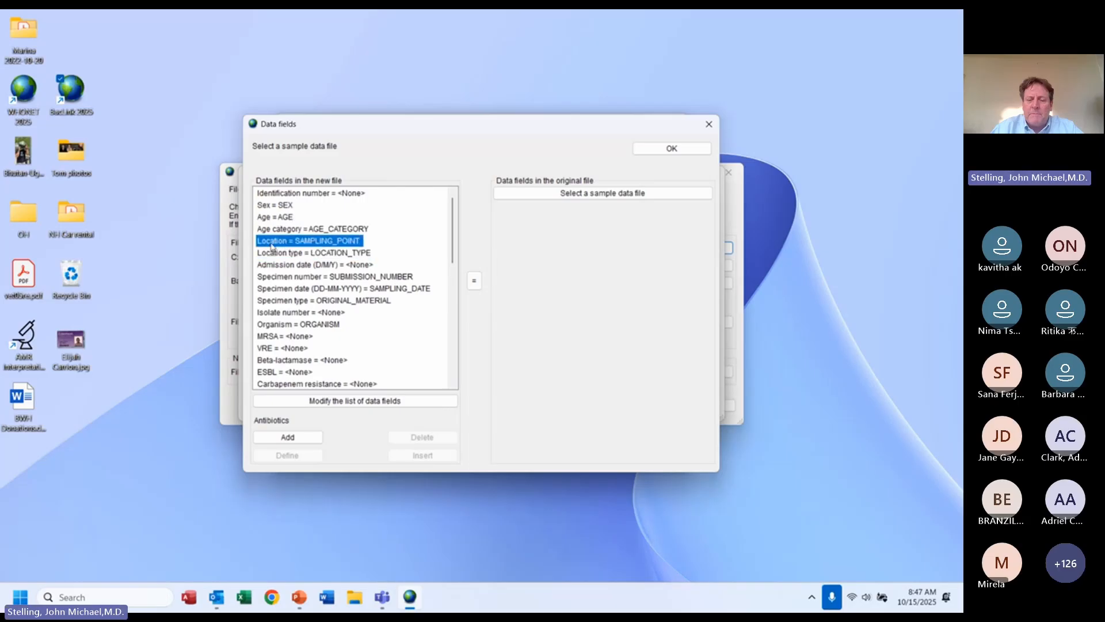
{"action": "left_click", "coordinate": [361, 304]}
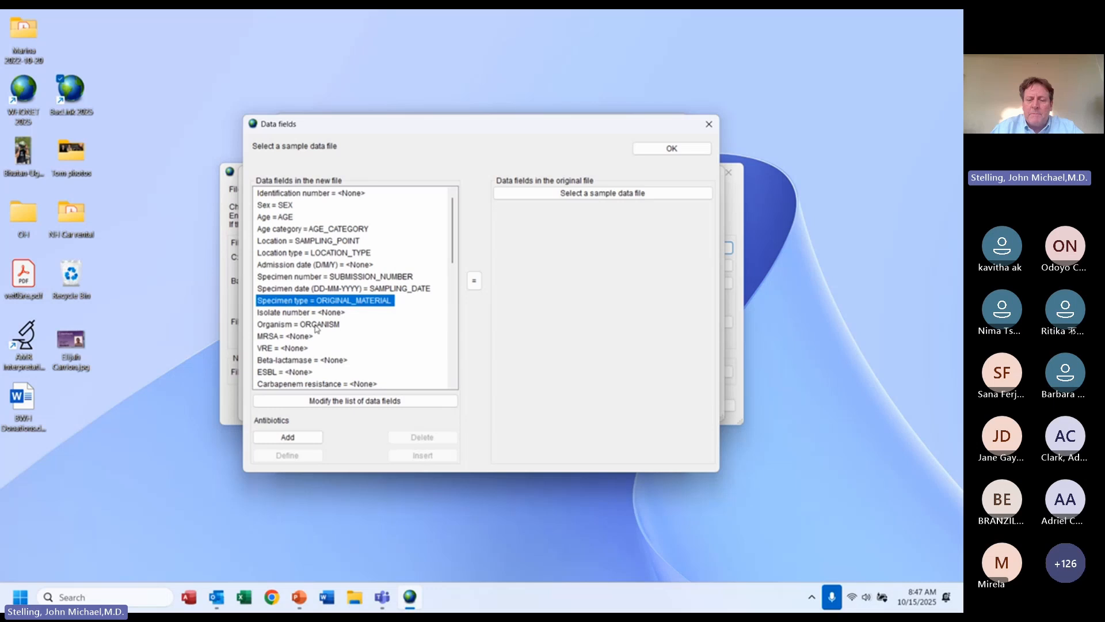
{"action": "left_click", "coordinate": [287, 326]}
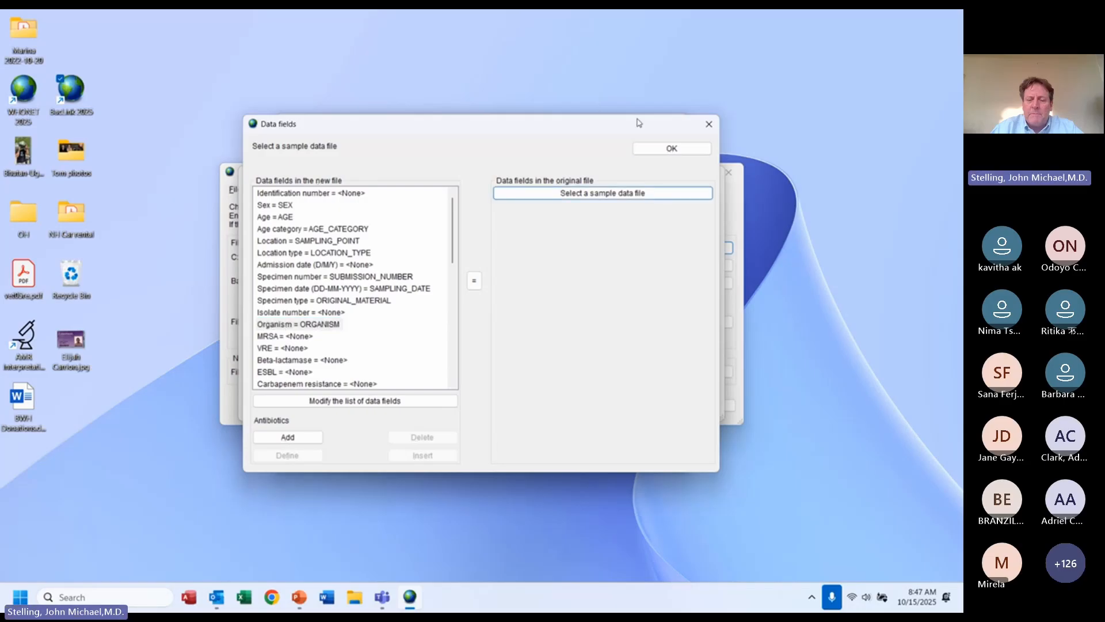
{"action": "left_click", "coordinate": [668, 151]}
- Change the file structure to Microsoft Excel (.xlsx)
{"action": "left_click", "coordinate": [516, 157]}
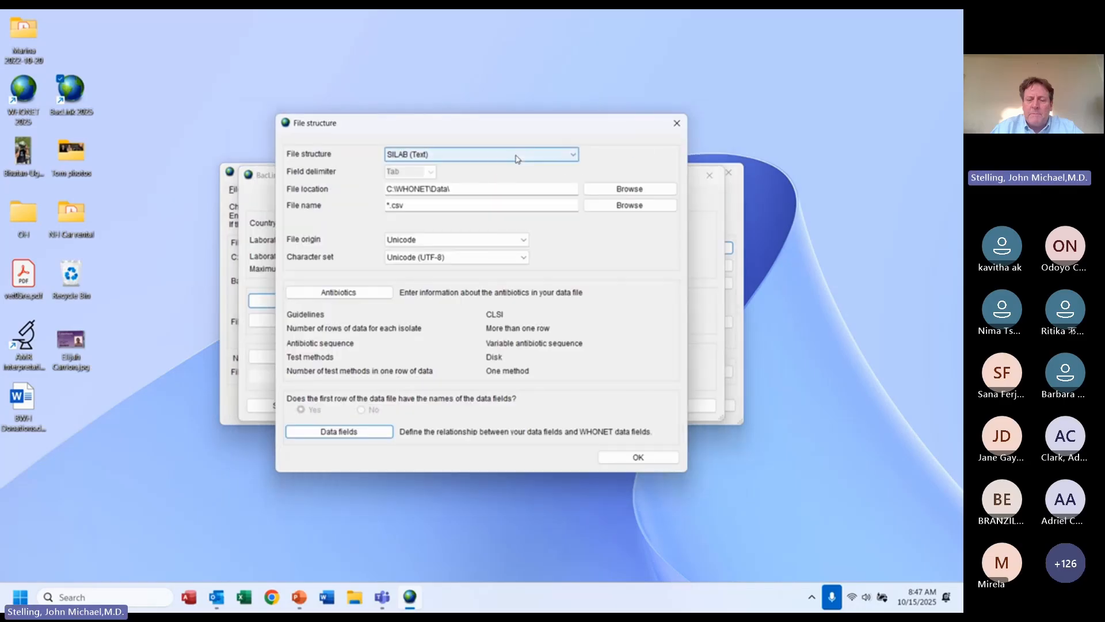
{"action": "key", "text": "Up"}
{"action": "key", "text": "Page_Up"}
{"action": "key", "text": "Page_Up"}
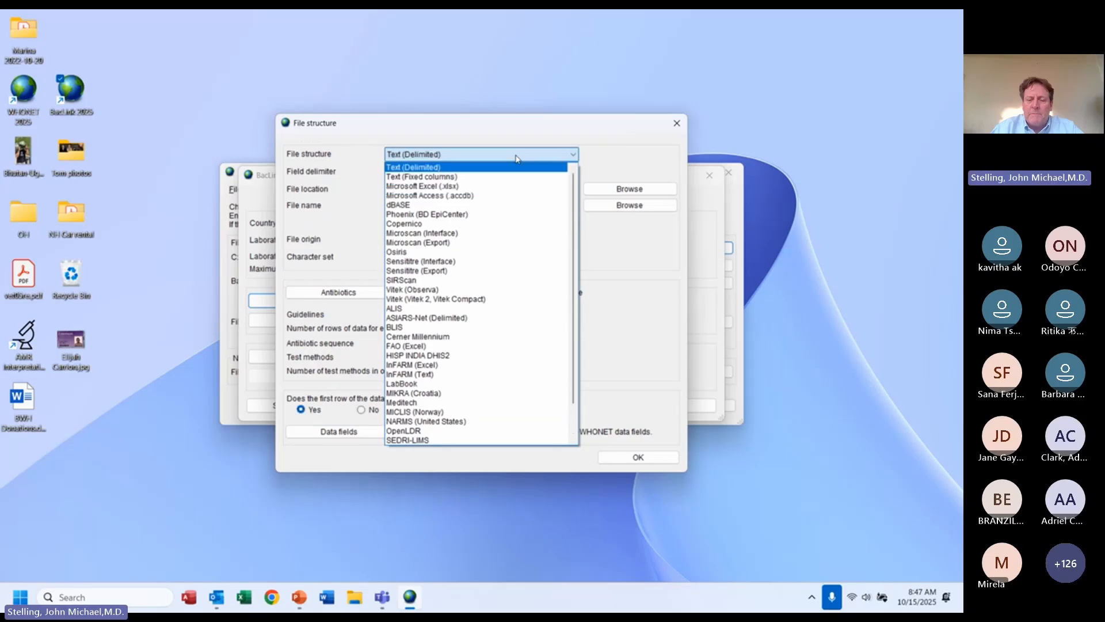
{"action": "key", "text": "Down"}
{"action": "key", "text": "Down"}
{"action": "key", "text": "Return"}
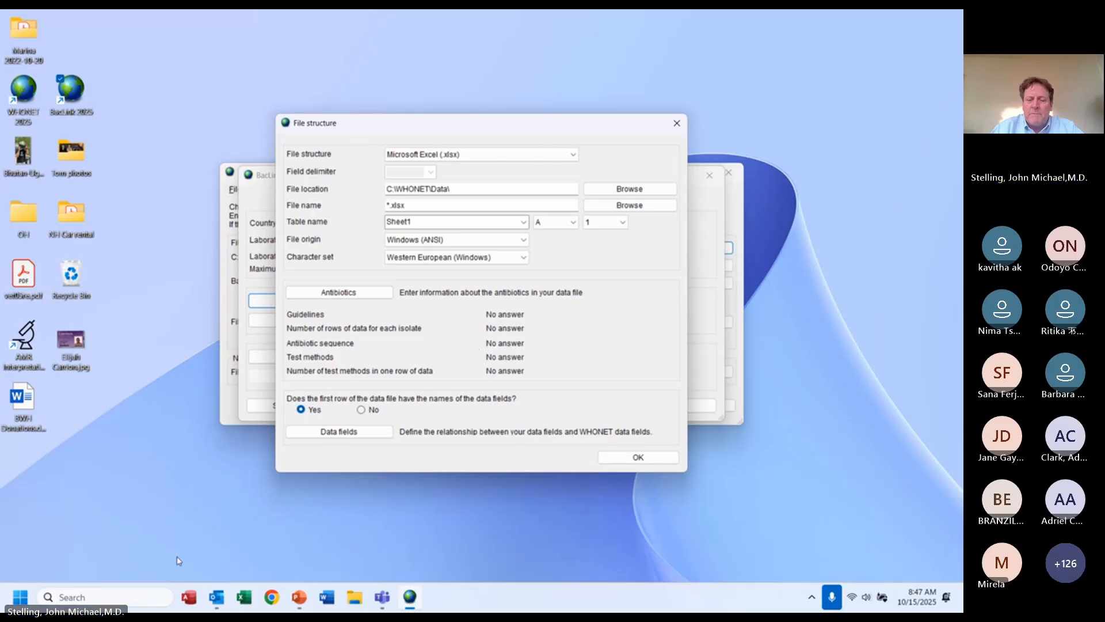
- Open the antibiotics configuration and specify that the file includes antibiotic results, keeping CLSI as the guidelines
{"action": "left_click", "coordinate": [332, 294]}
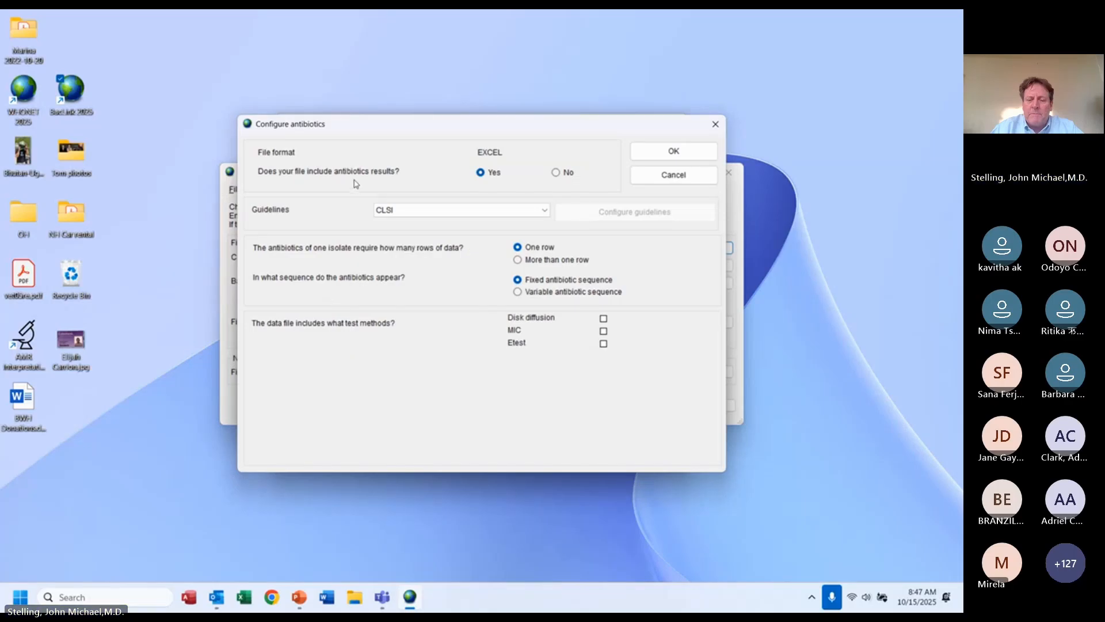
{"action": "left_click", "coordinate": [556, 172]}
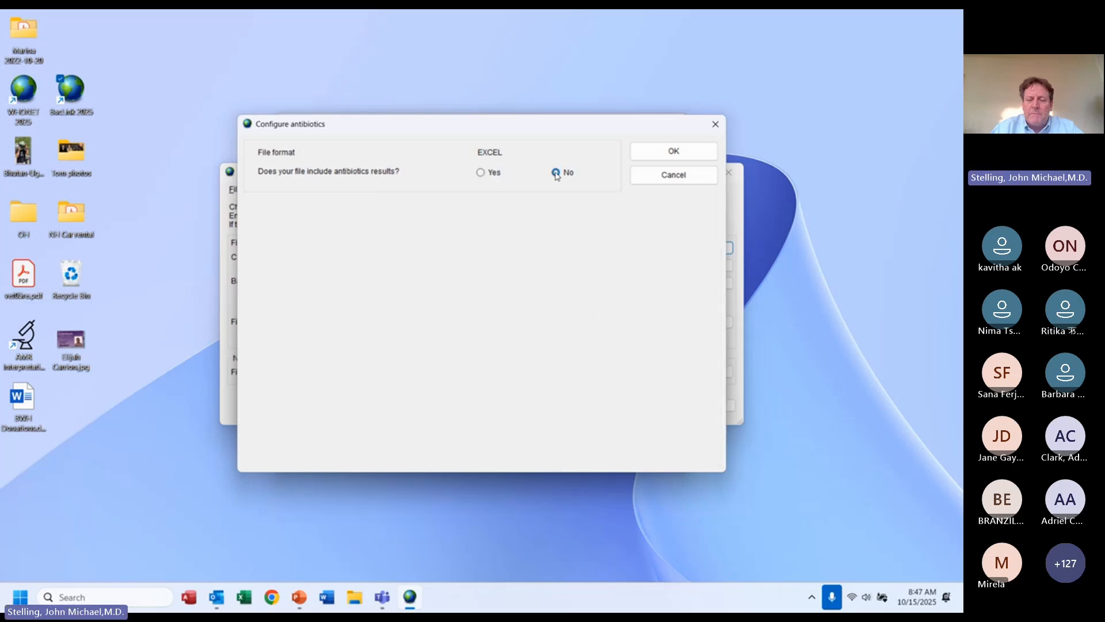
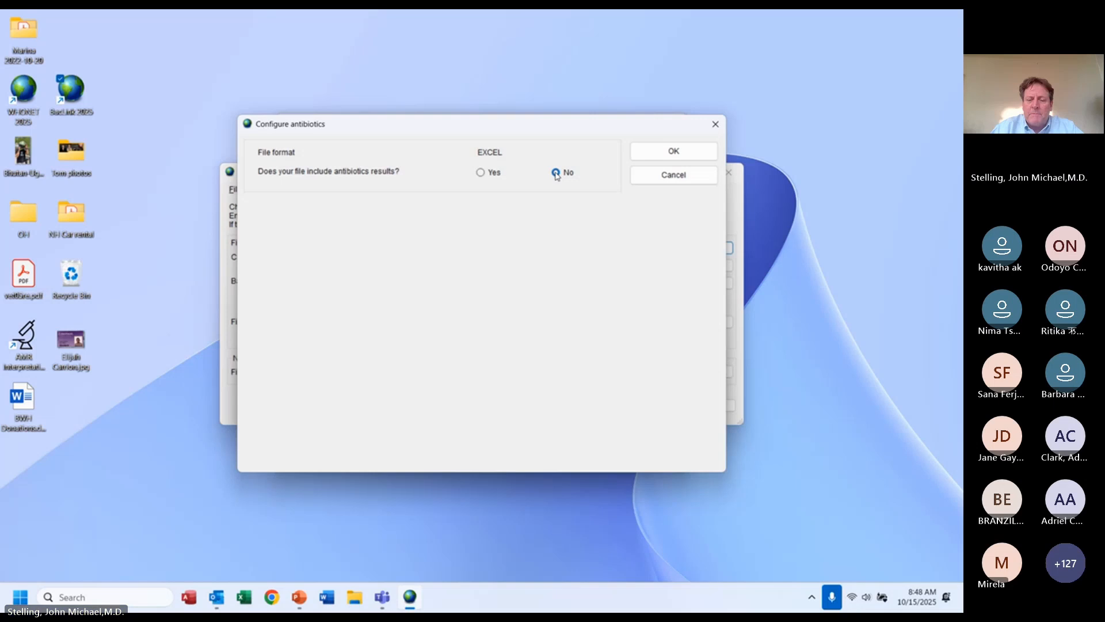
{"action": "left_click", "coordinate": [481, 173]}
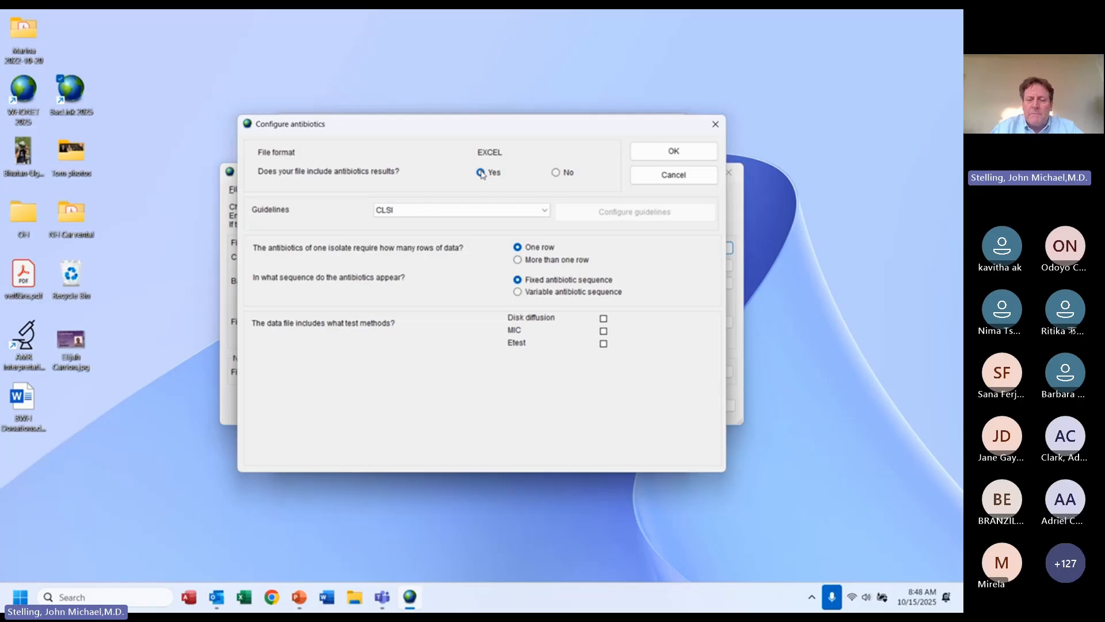
{"action": "left_click", "coordinate": [406, 213]}
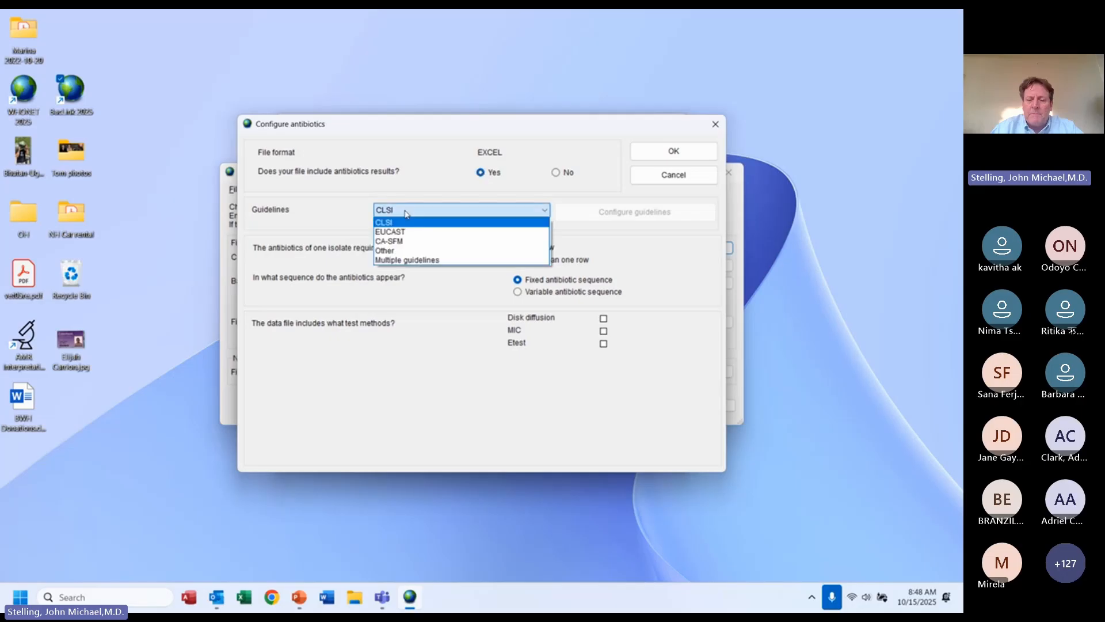
{"action": "left_click", "coordinate": [407, 214]}
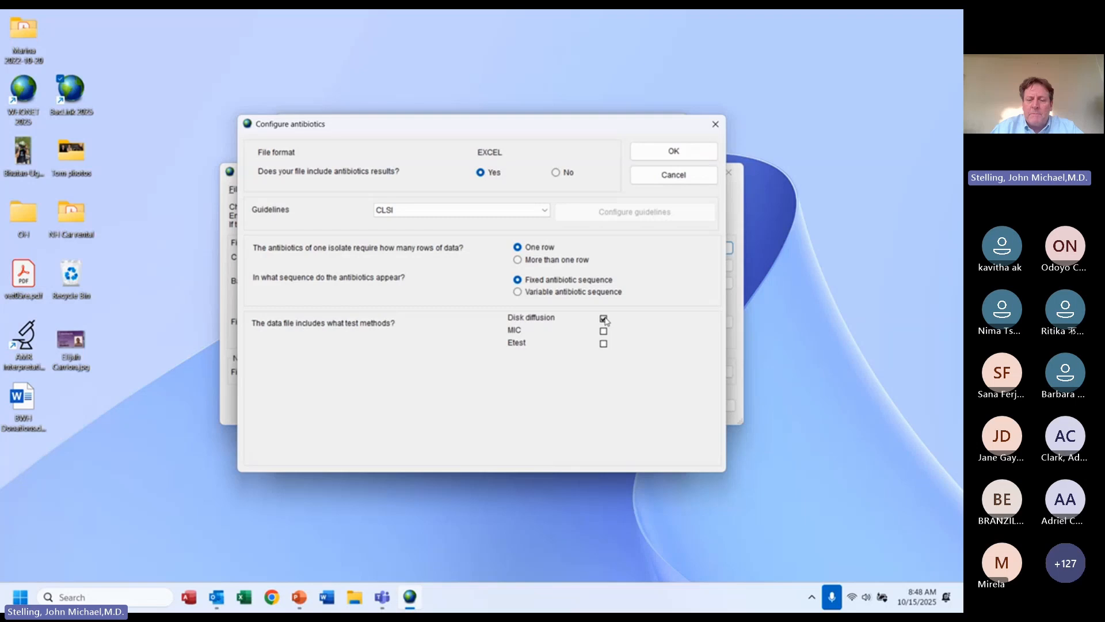
- Include disk diffusion, MIC and Etest as test methods, and accept one row per isolate with a fixed antibiotic sequence
{"action": "left_click", "coordinate": [604, 331]}
{"action": "left_click", "coordinate": [605, 343]}
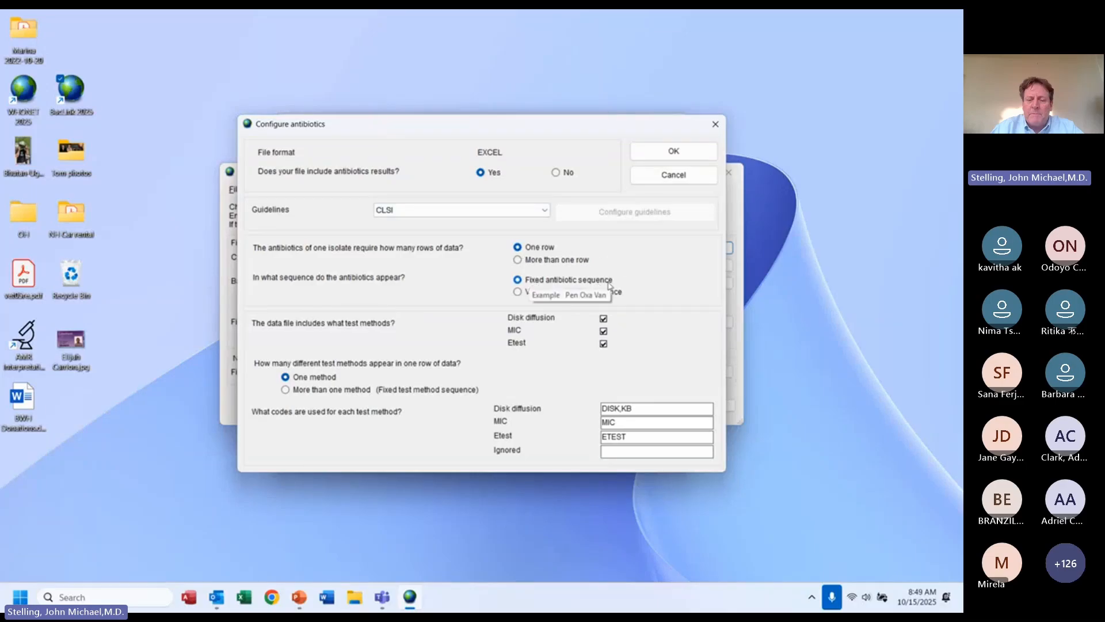
{"action": "left_click", "coordinate": [518, 260]}
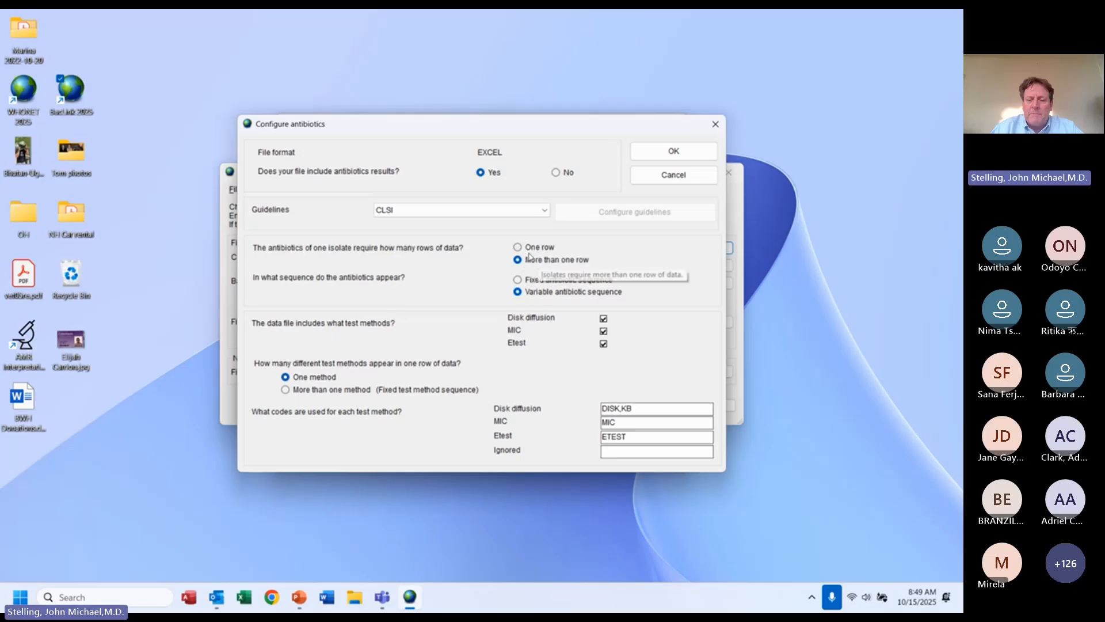
{"action": "left_click", "coordinate": [519, 247]}
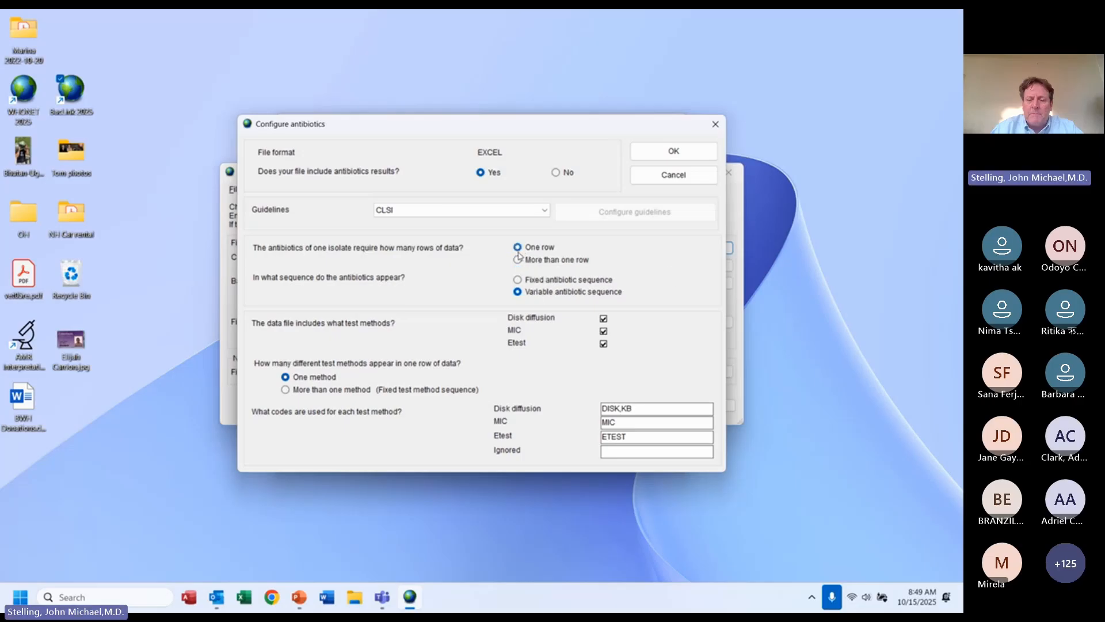
{"action": "left_click", "coordinate": [517, 281]}
{"action": "left_click", "coordinate": [683, 151]}
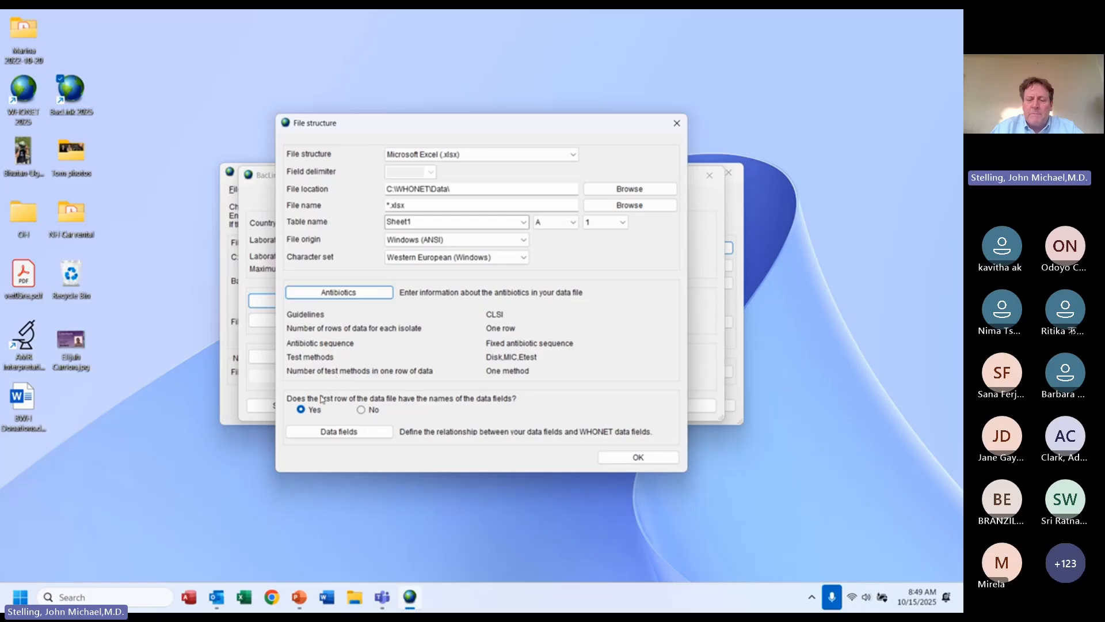
- Open the data fields definition and load ExcelDemo.xlsx as the sample data file
{"action": "left_click", "coordinate": [328, 433]}
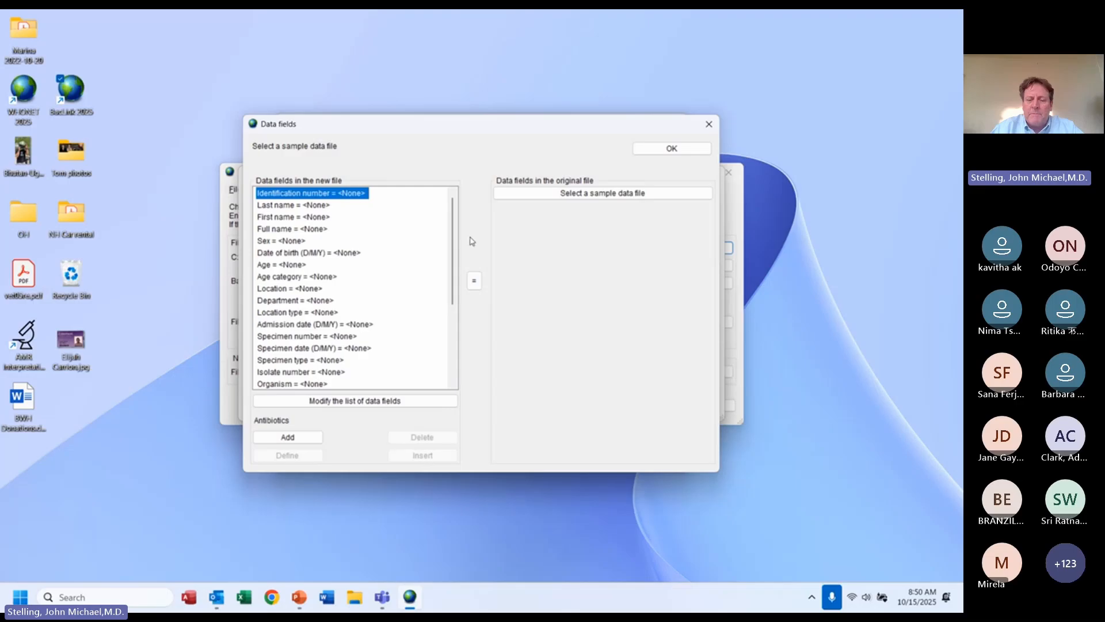
{"action": "left_click", "coordinate": [580, 195]}
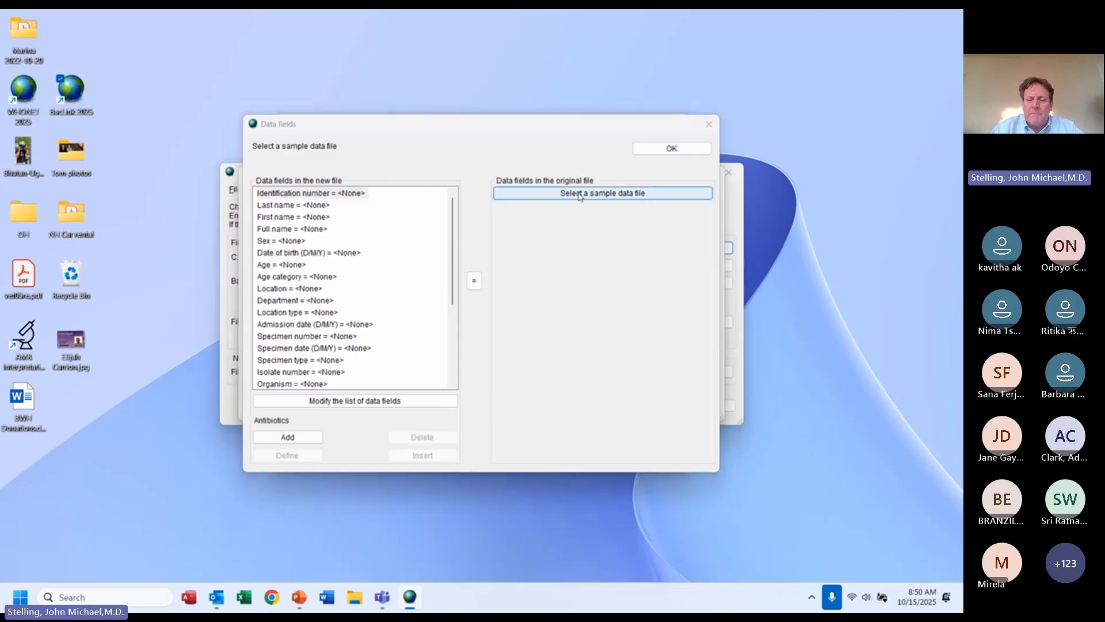
{"action": "left_click", "coordinate": [403, 271]}
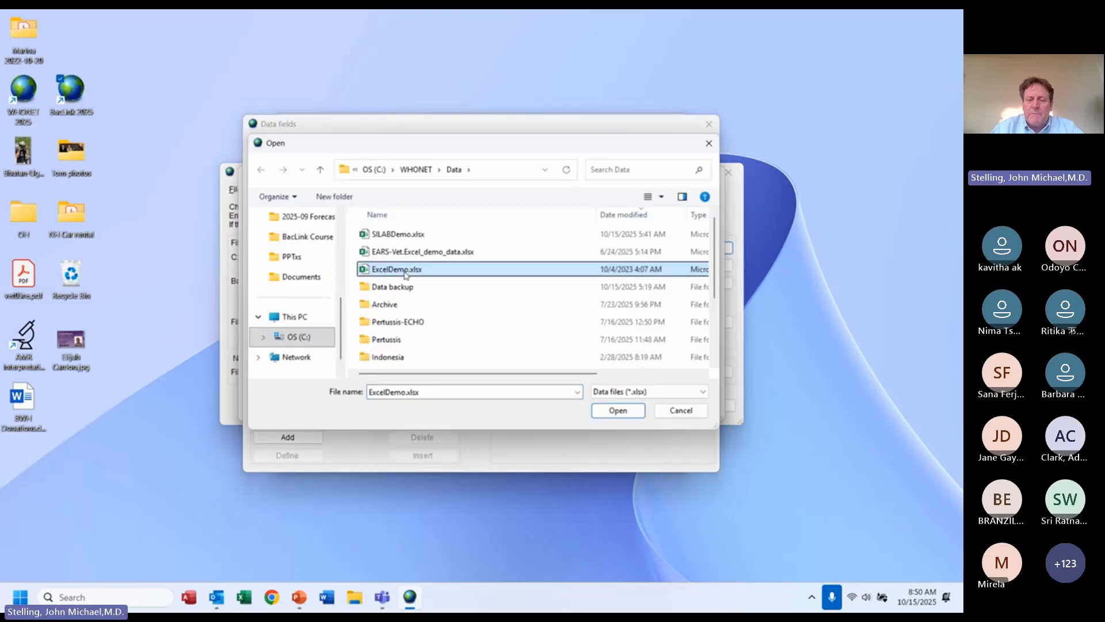
{"action": "double_click", "coordinate": [406, 275]}
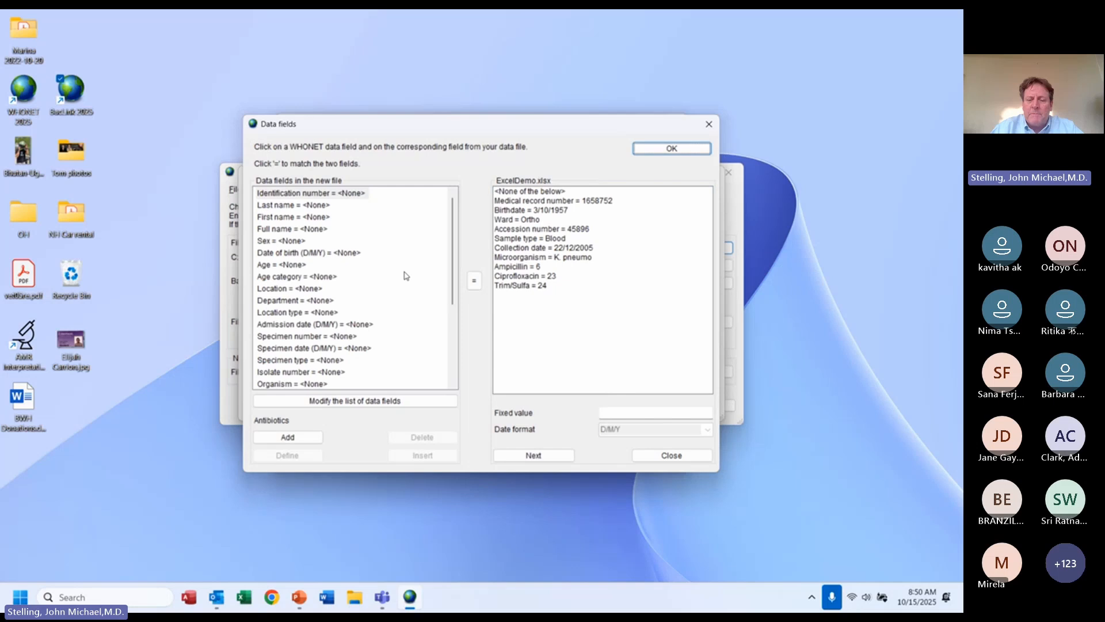
- Match Identification number to Medical record number, Location to Ward, and Date of birth to Birthdate
{"action": "left_click", "coordinate": [317, 196]}
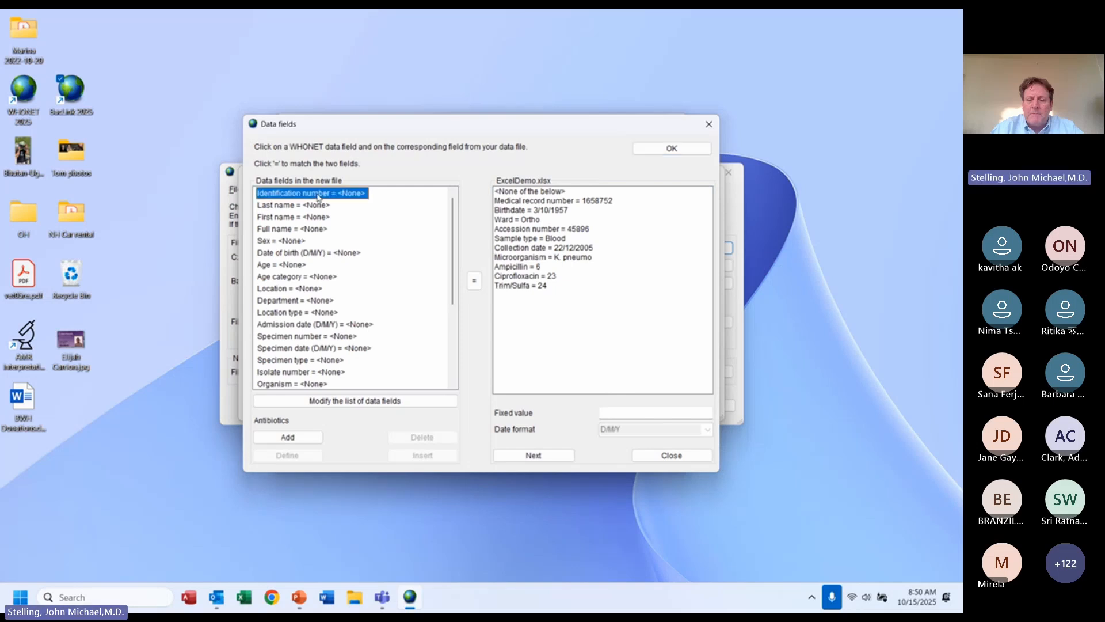
{"action": "left_click", "coordinate": [547, 201]}
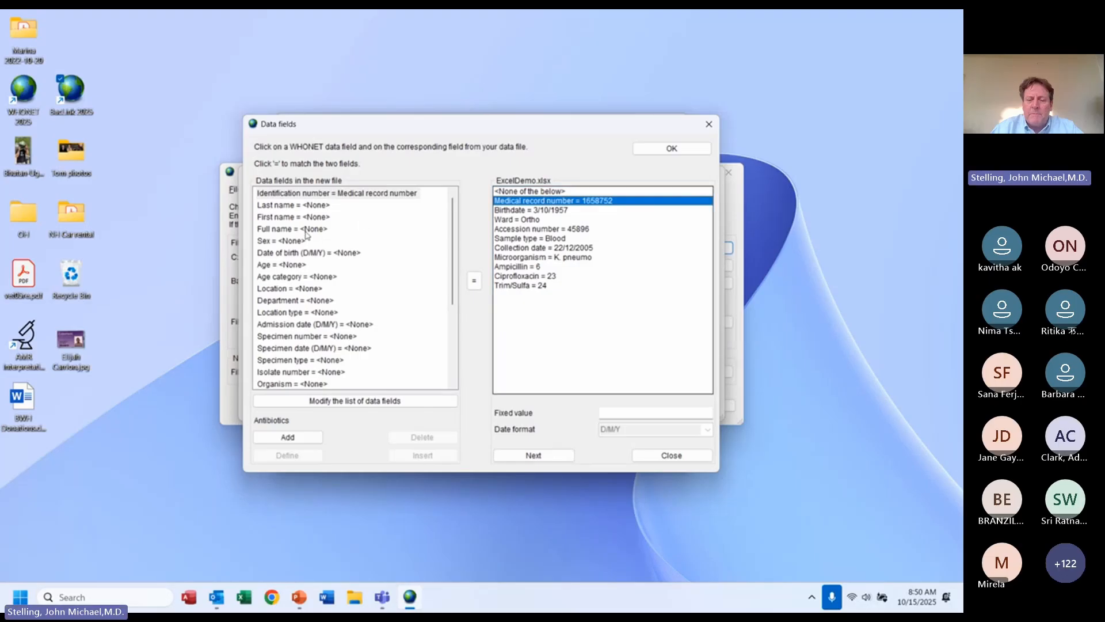
{"action": "left_click", "coordinate": [326, 288]}
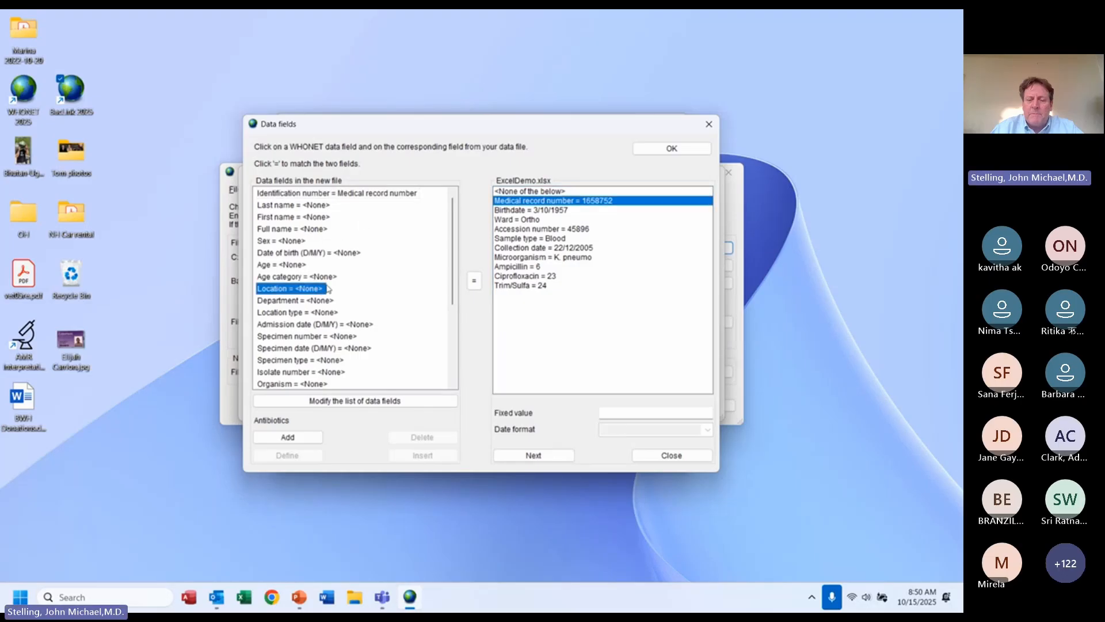
{"action": "double_click", "coordinate": [514, 222]}
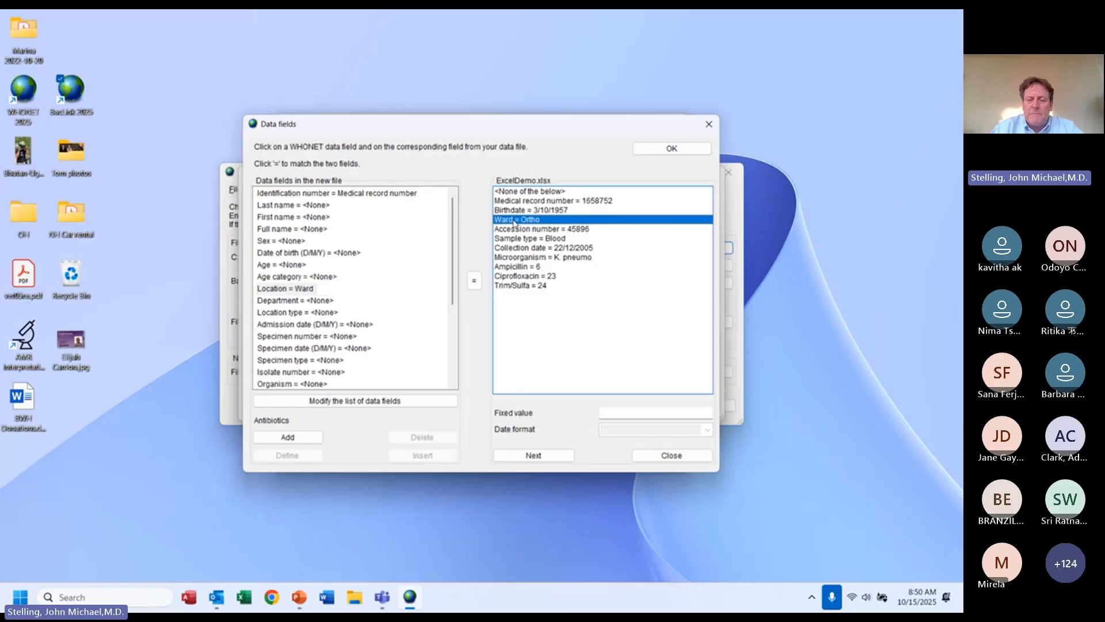
{"action": "left_click", "coordinate": [323, 257]}
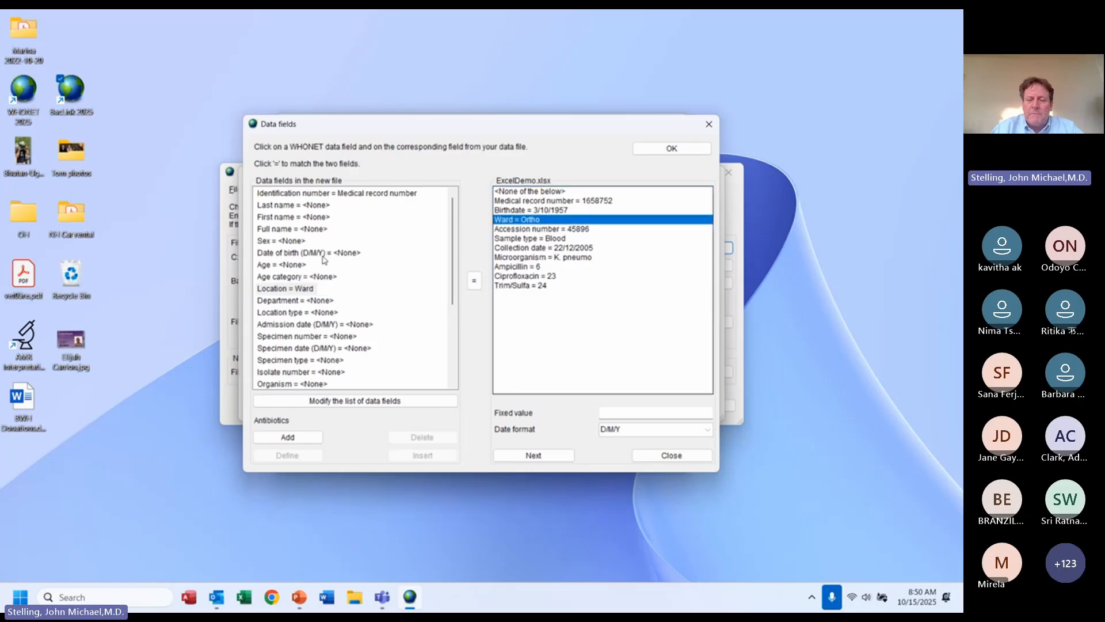
{"action": "double_click", "coordinate": [540, 210]}
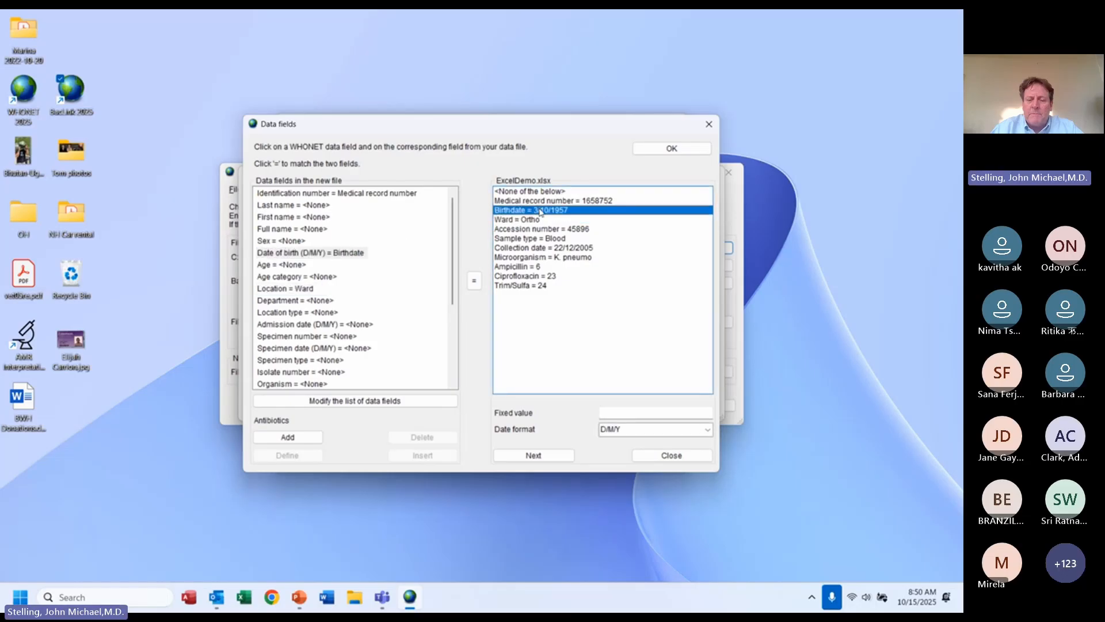
- Match Specimen number to Accession number and Specimen type to Sample type
{"action": "left_click", "coordinate": [318, 340]}
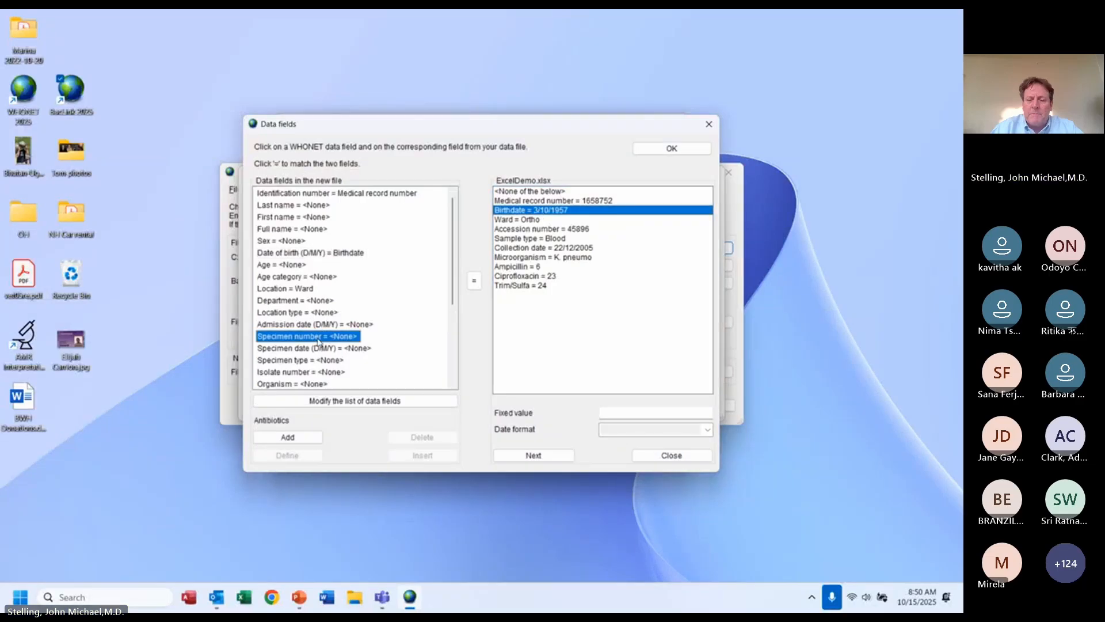
{"action": "left_click", "coordinate": [554, 228]}
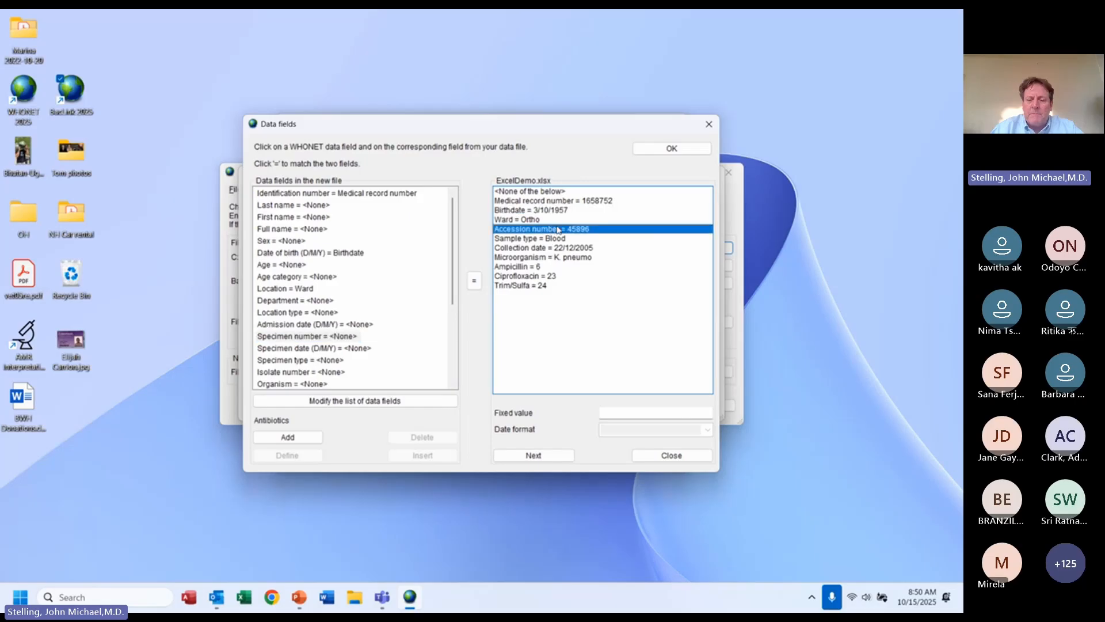
{"action": "left_click", "coordinate": [475, 281]}
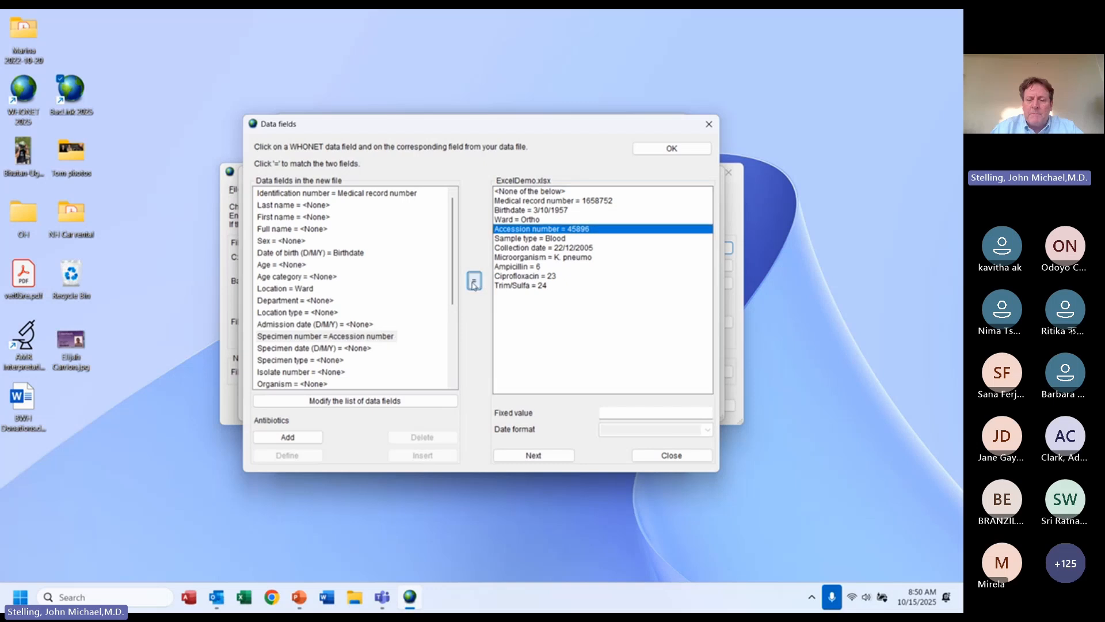
{"action": "left_click", "coordinate": [336, 362]}
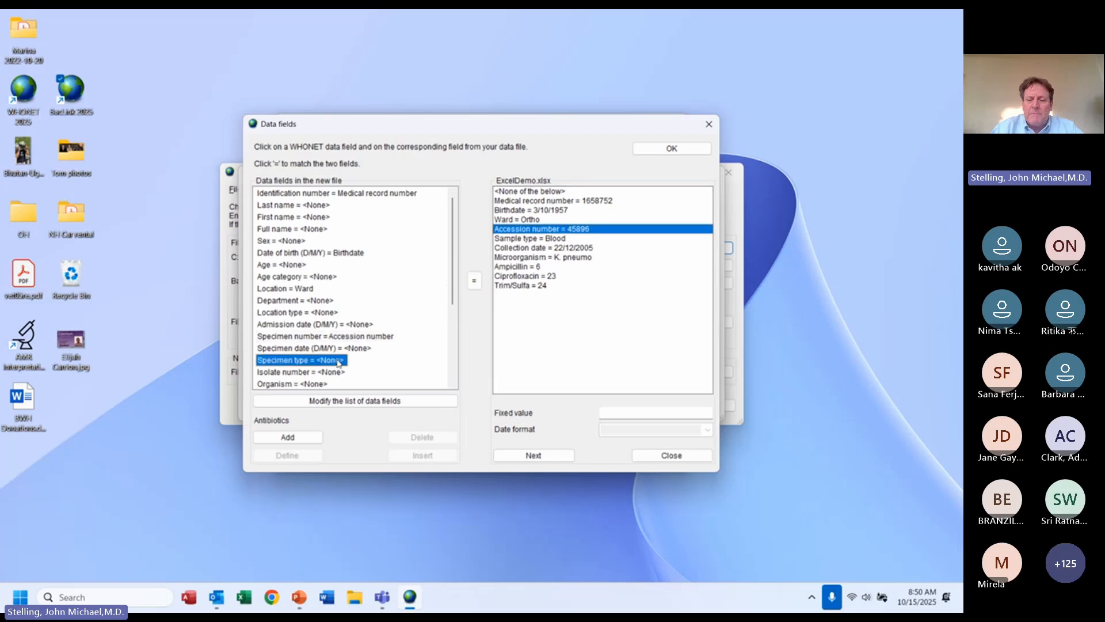
{"action": "left_click", "coordinate": [510, 240]}
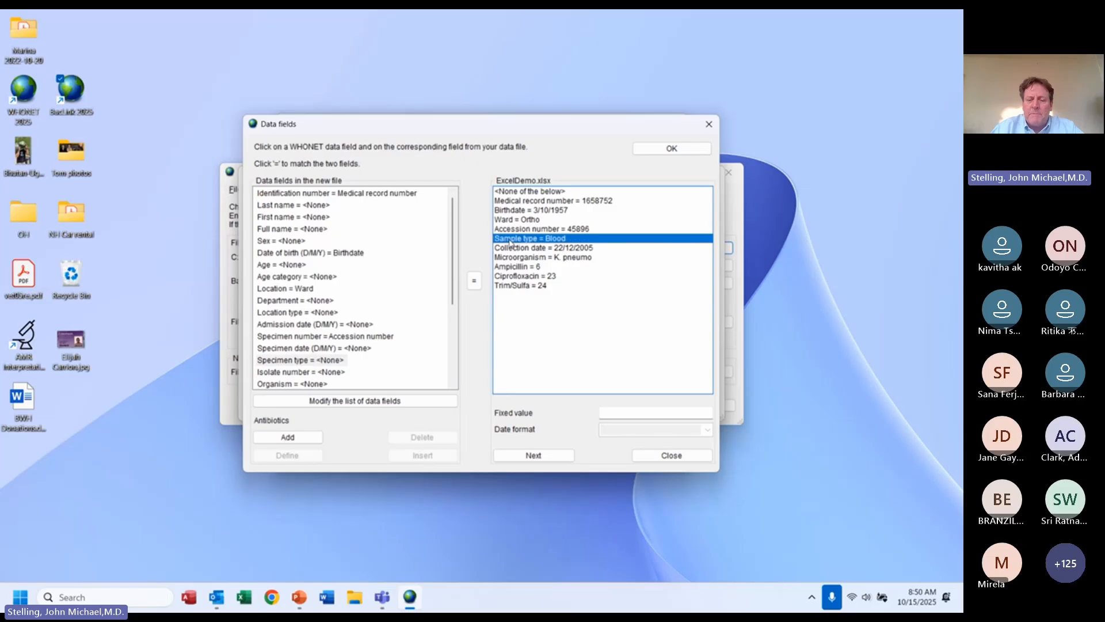
{"action": "left_click", "coordinate": [474, 281]}
{"action": "left_click", "coordinate": [358, 362]}
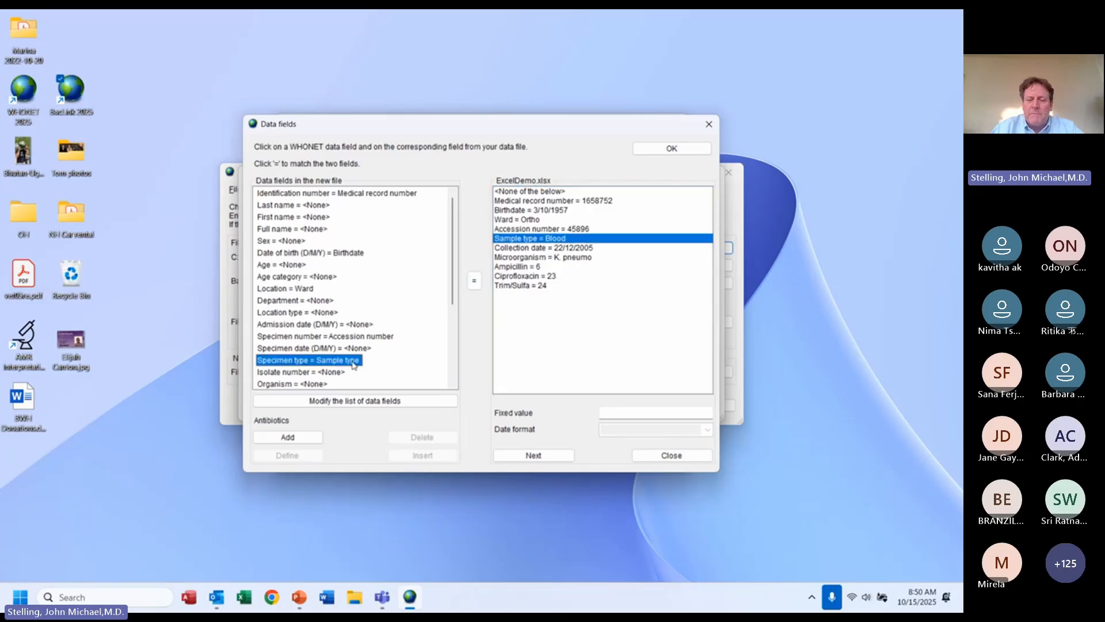
- Match Organism to Microorganism and accept the data field definitions
{"action": "scroll", "coordinate": [451, 353], "scroll_direction": "down", "scroll_amount": 4}
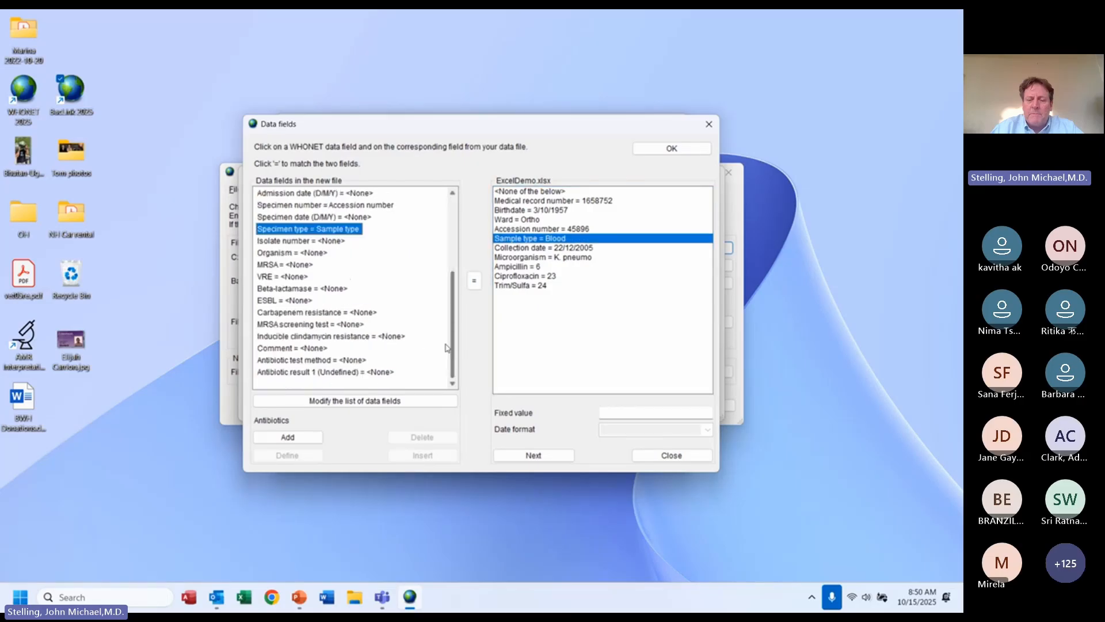
{"action": "left_click", "coordinate": [311, 253]}
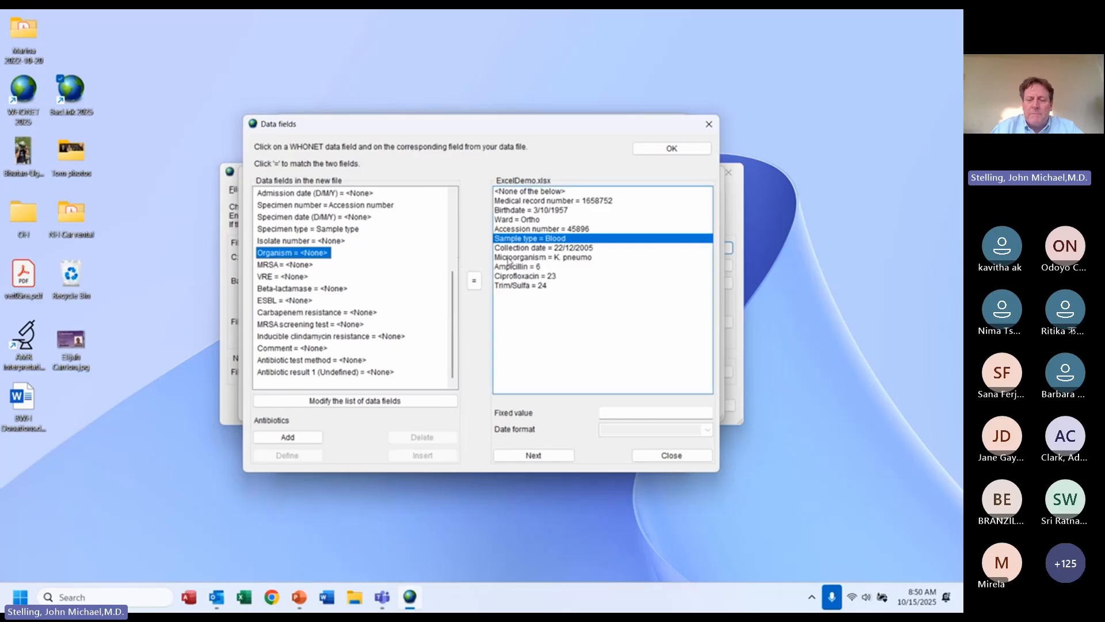
{"action": "left_click", "coordinate": [520, 258]}
{"action": "left_click", "coordinate": [473, 281]}
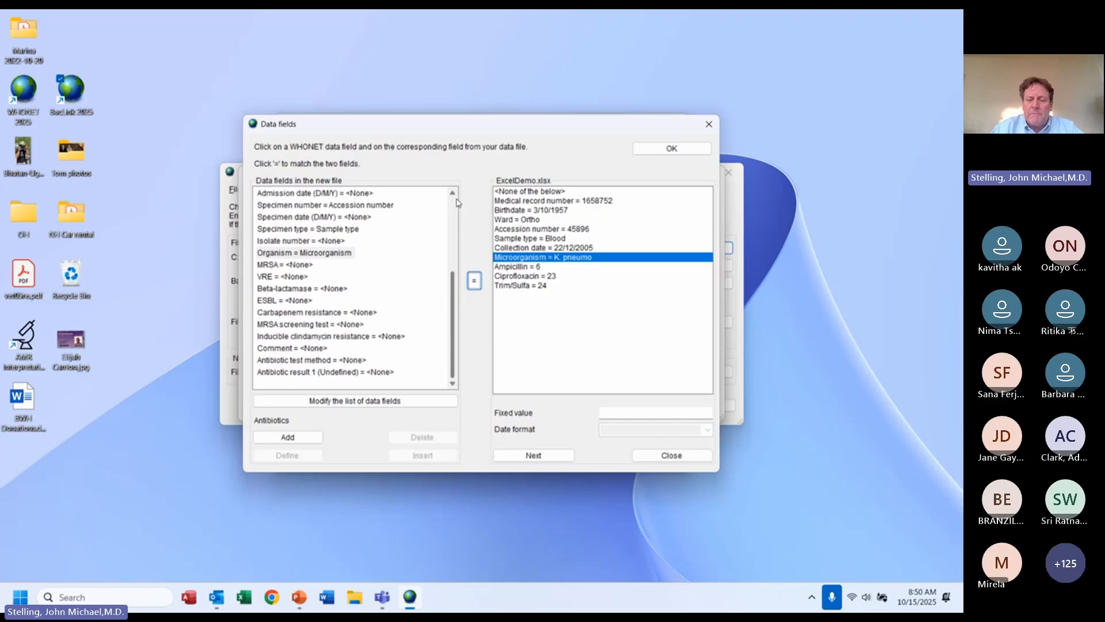
{"action": "left_click", "coordinate": [320, 372]}
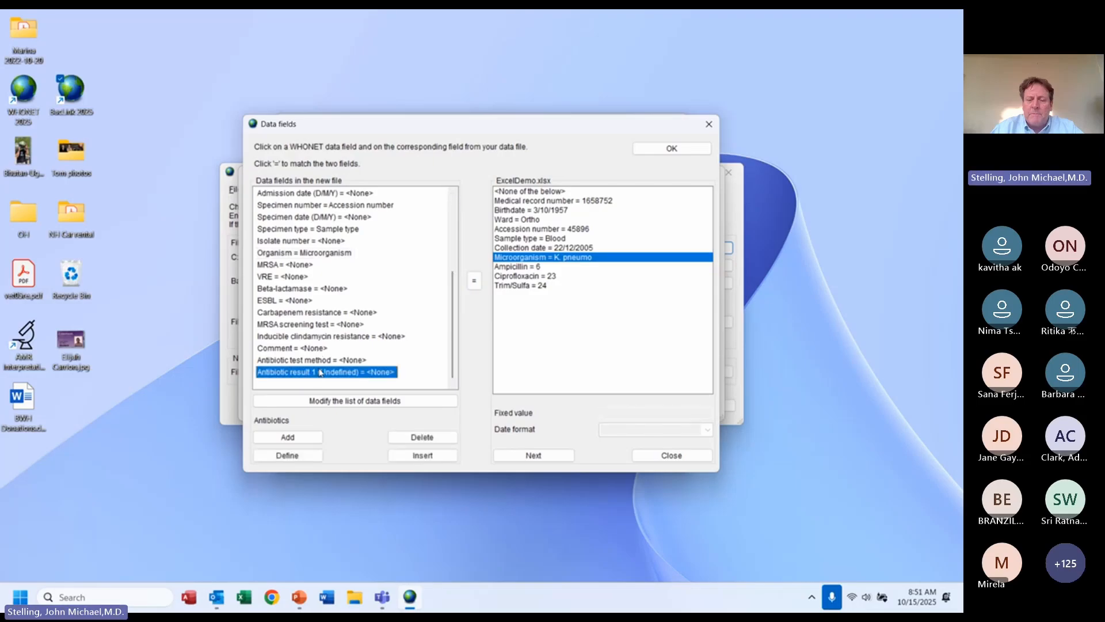
{"action": "left_click", "coordinate": [672, 148]}
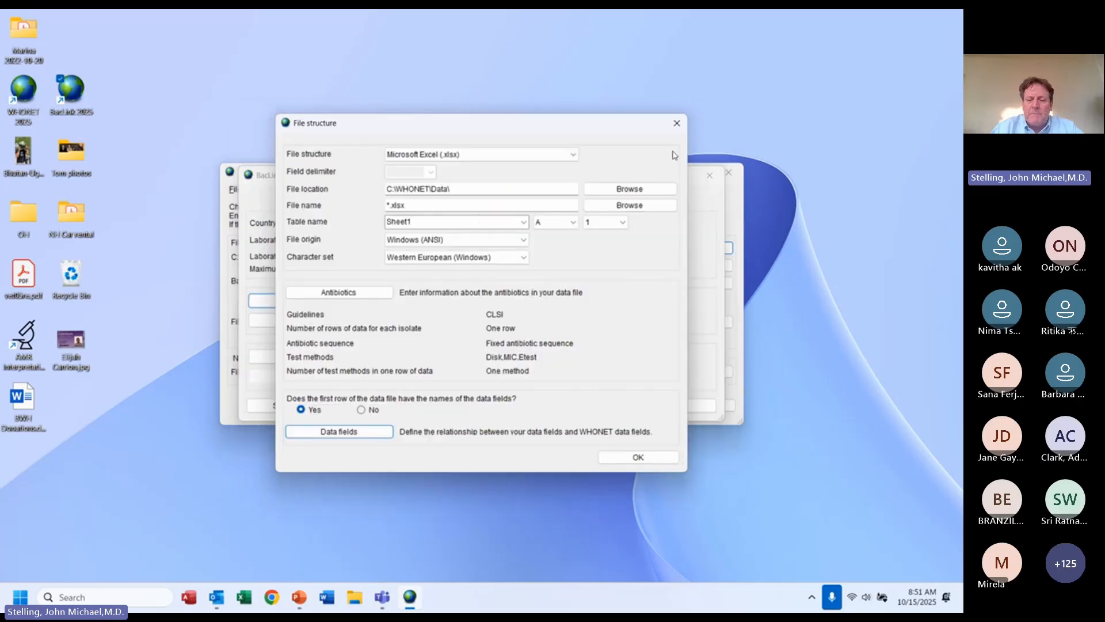
- Reopen the antibiotics configuration, exclude the MIC and Etest methods, and include both again
{"action": "left_click", "coordinate": [366, 293]}
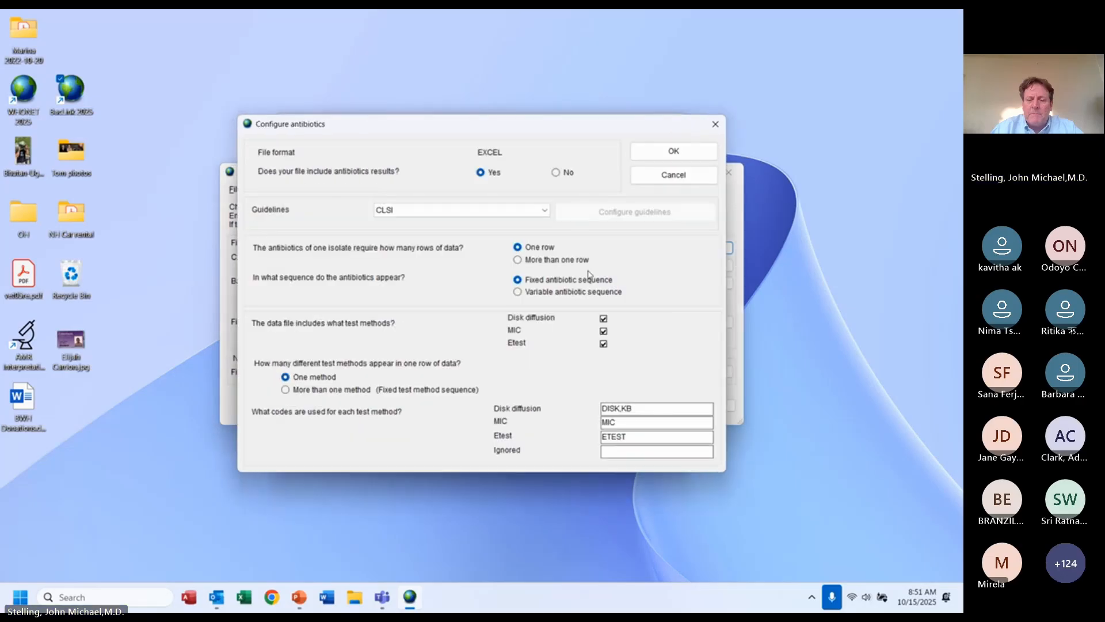
{"action": "left_click", "coordinate": [603, 332]}
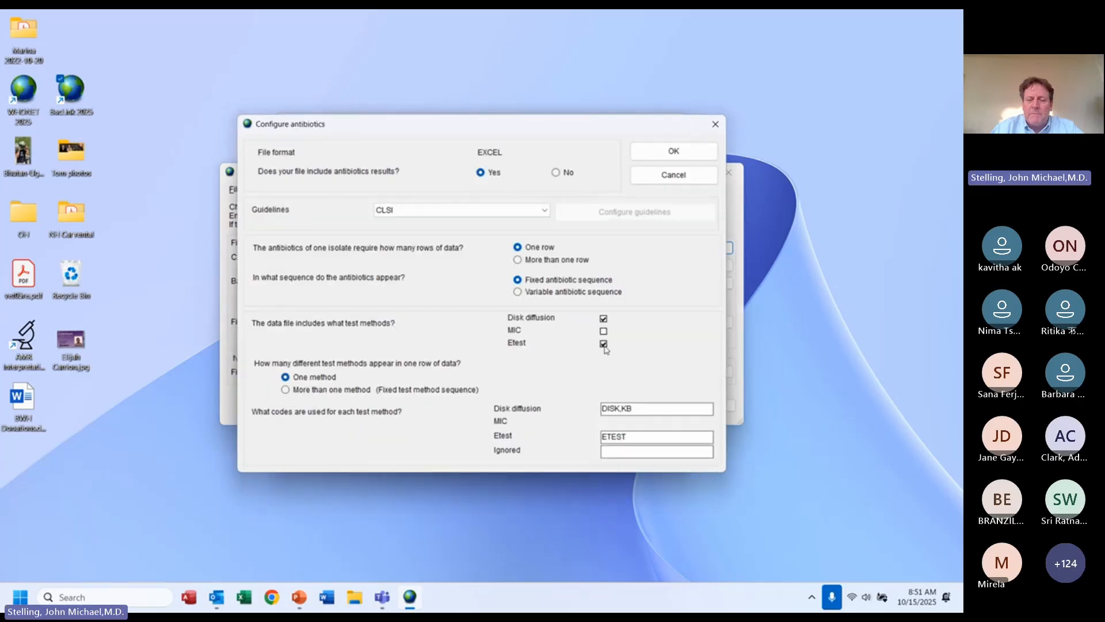
{"action": "left_click", "coordinate": [603, 344]}
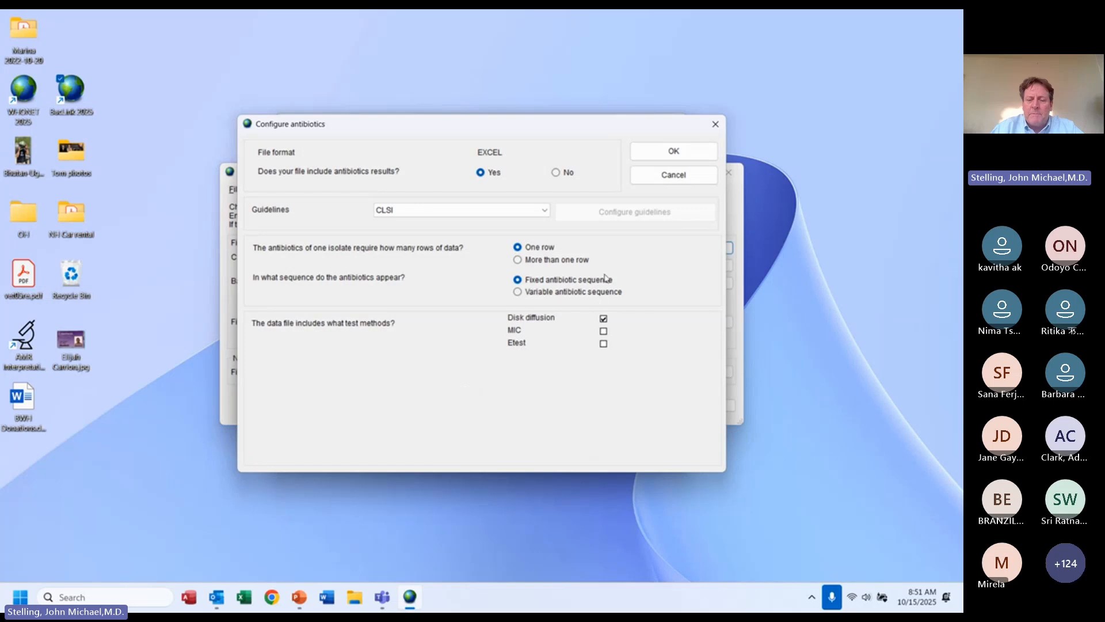
{"action": "left_click", "coordinate": [603, 332]}
{"action": "left_click", "coordinate": [603, 344]}
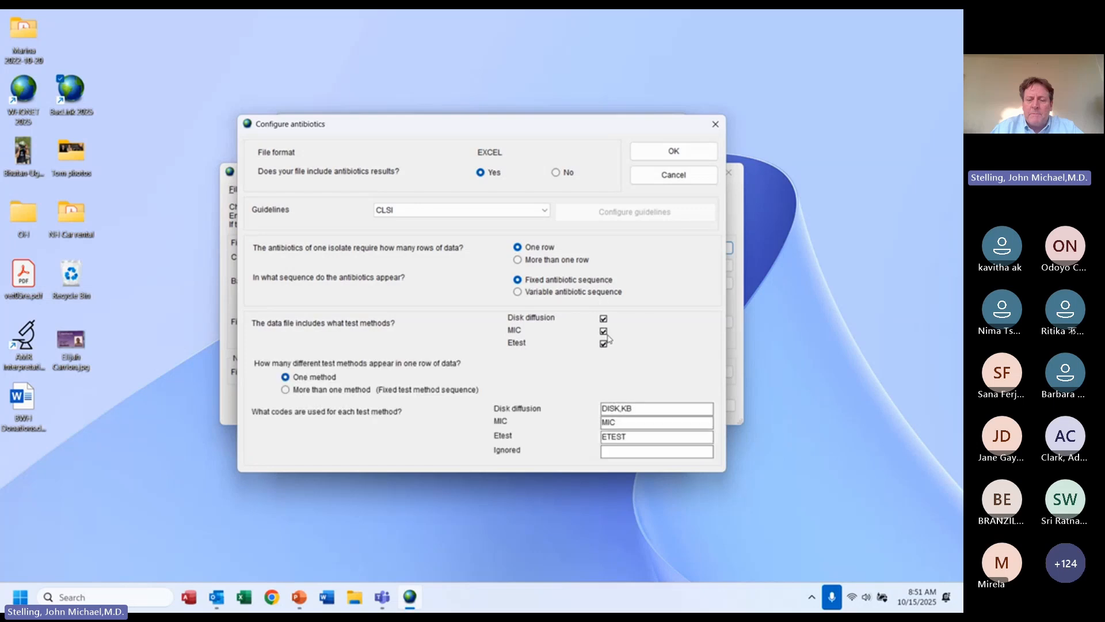
- Accept the antibiotic settings with all three test methods and check the Antibiotic test method entry among the data fields
{"action": "left_click", "coordinate": [672, 152]}
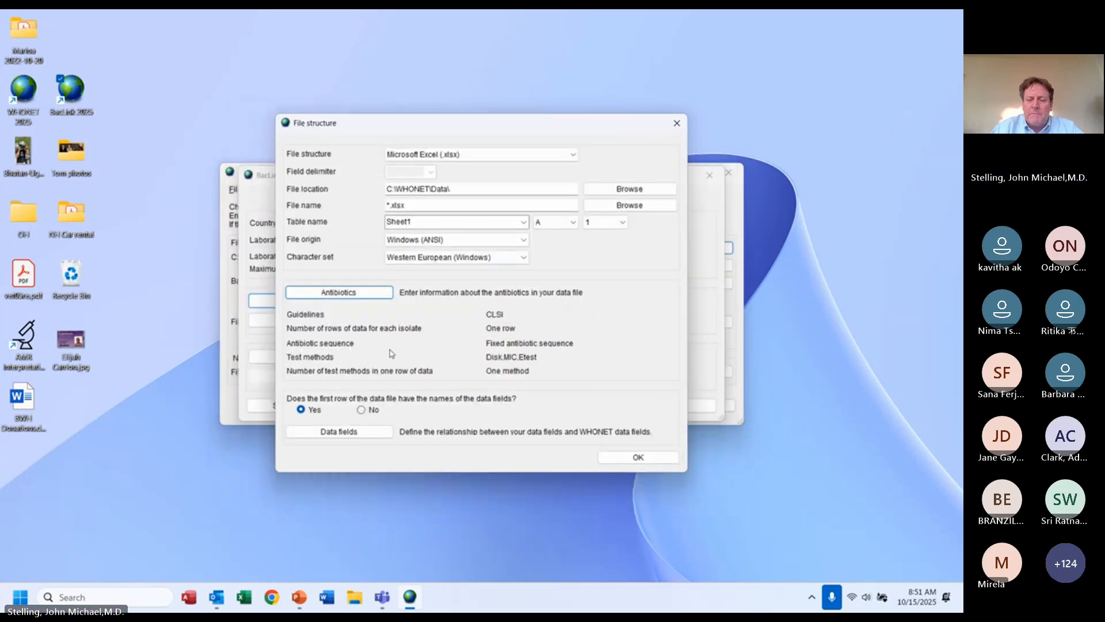
{"action": "left_click", "coordinate": [357, 433]}
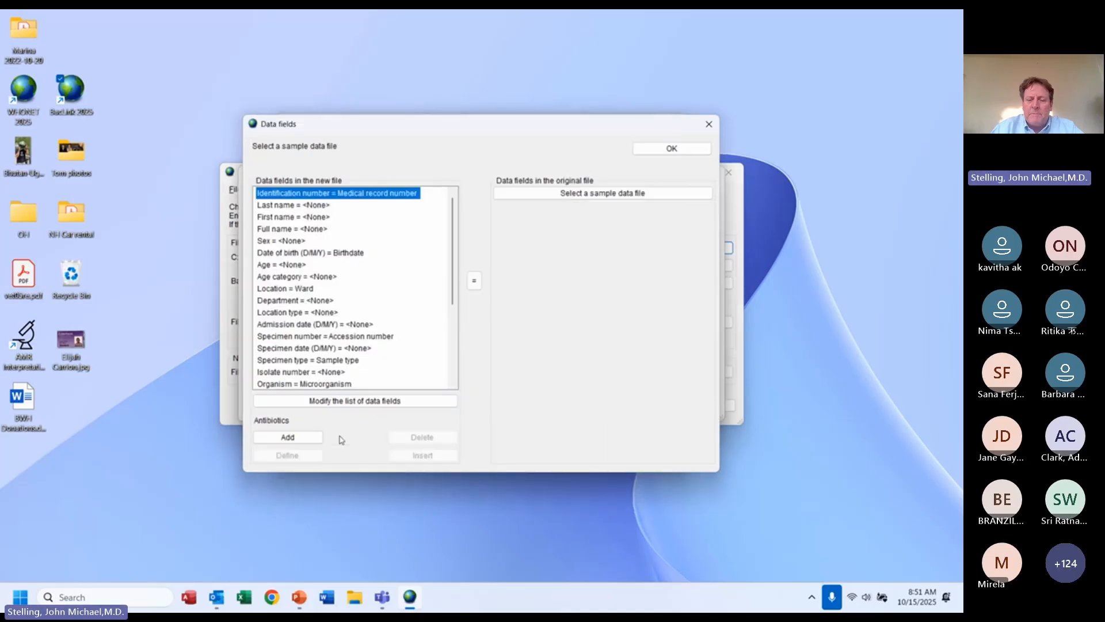
{"action": "scroll", "coordinate": [443, 384], "scroll_direction": "down", "scroll_amount": 4}
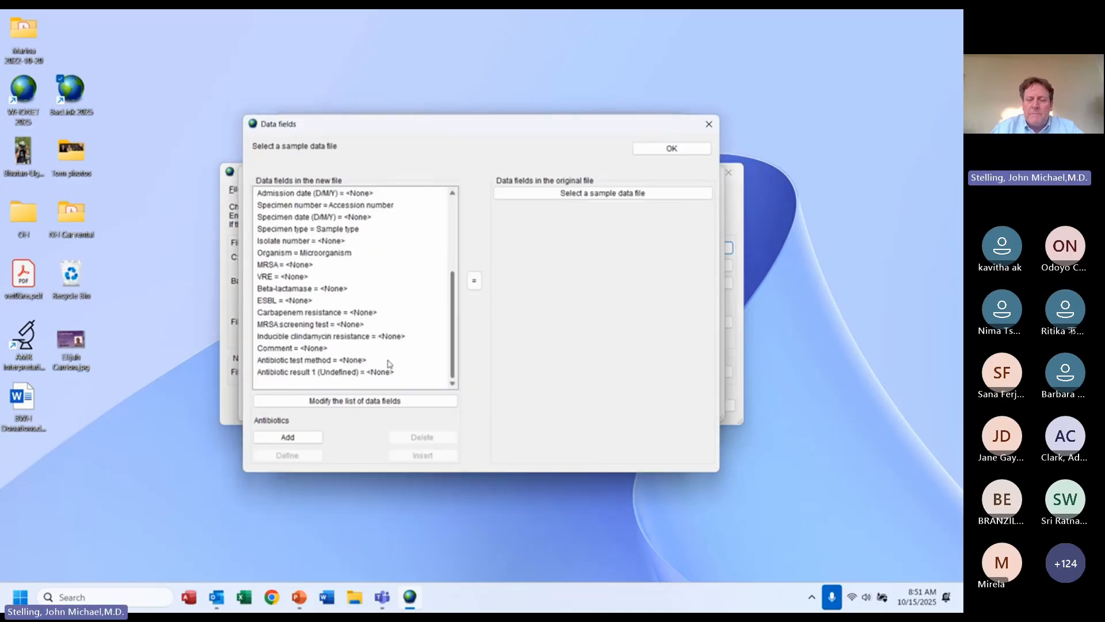
{"action": "left_click", "coordinate": [347, 360]}
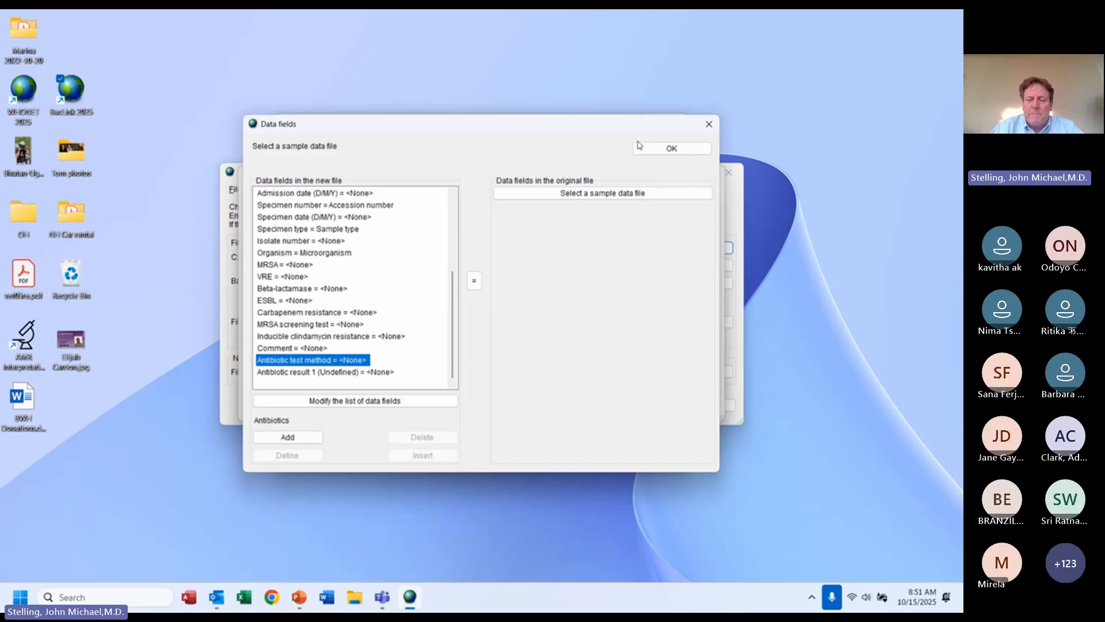
{"action": "left_click", "coordinate": [639, 147]}
- Exclude the Etest and MIC methods from the antibiotics configuration, leaving only Disk diffusion, and accept it
{"action": "left_click", "coordinate": [353, 293]}
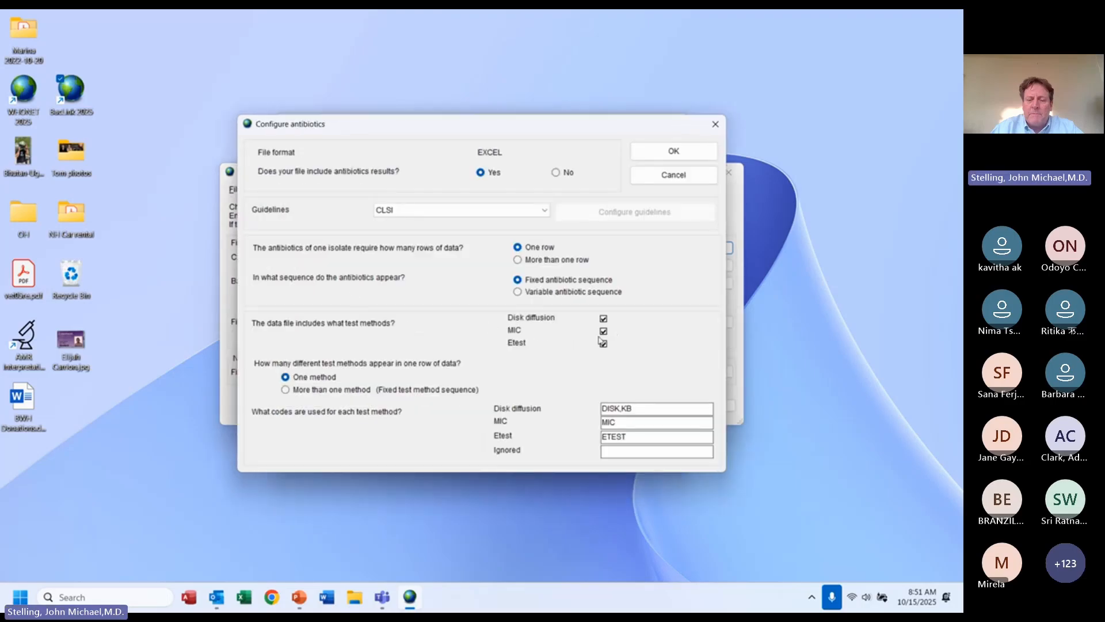
{"action": "left_click", "coordinate": [603, 345]}
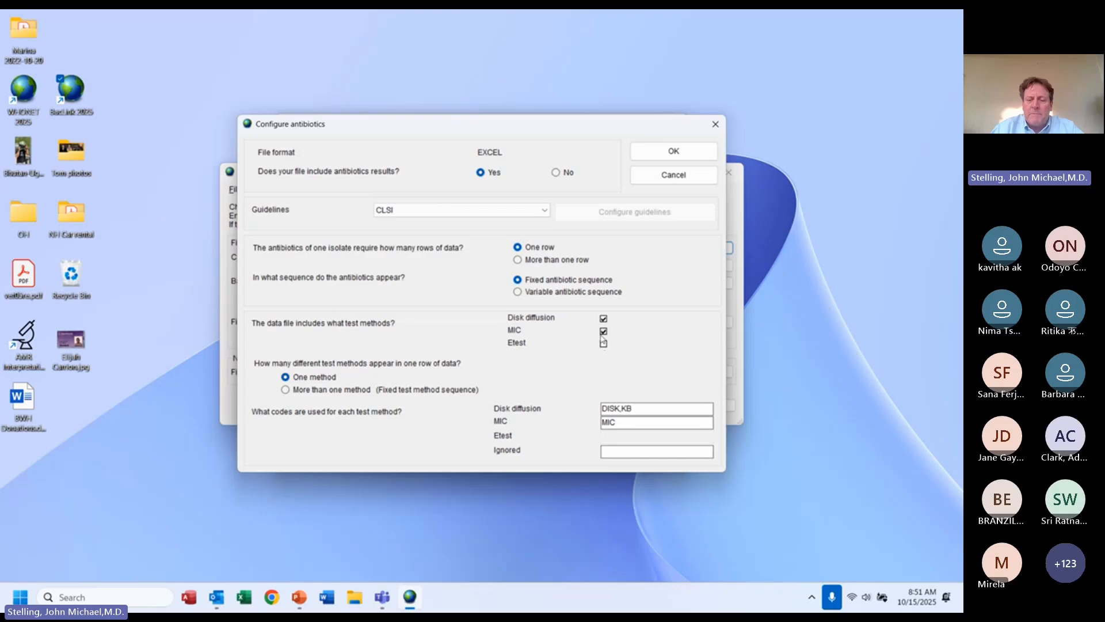
{"action": "left_click", "coordinate": [604, 331]}
{"action": "left_click", "coordinate": [673, 151]}
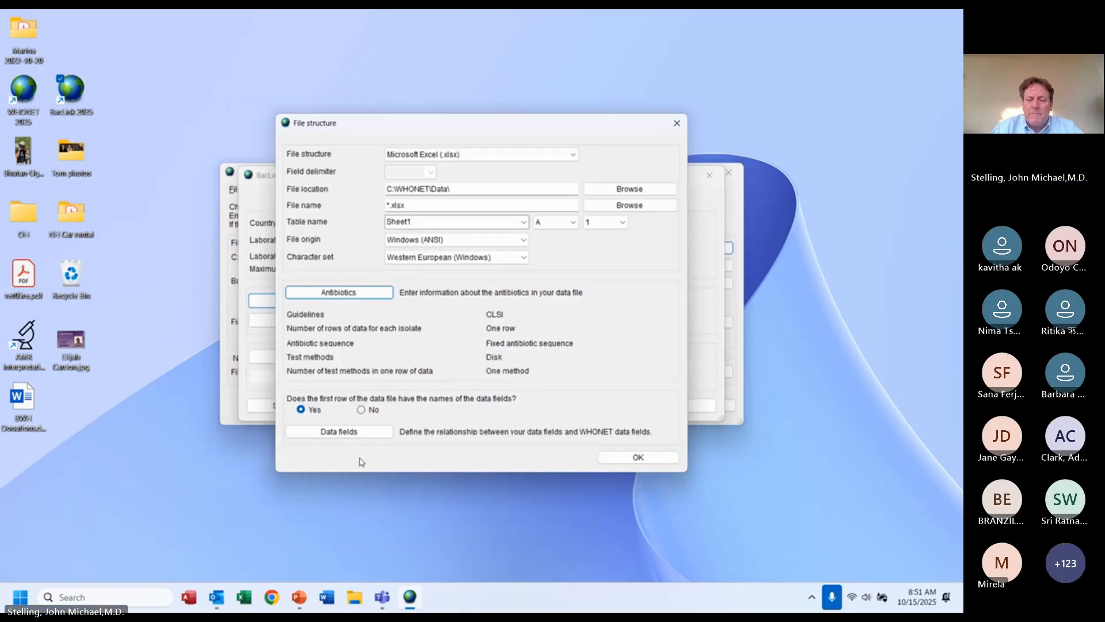
- Reopen the data field definitions and load ExcelDemo.xlsx as the sample data file
{"action": "left_click", "coordinate": [346, 436]}
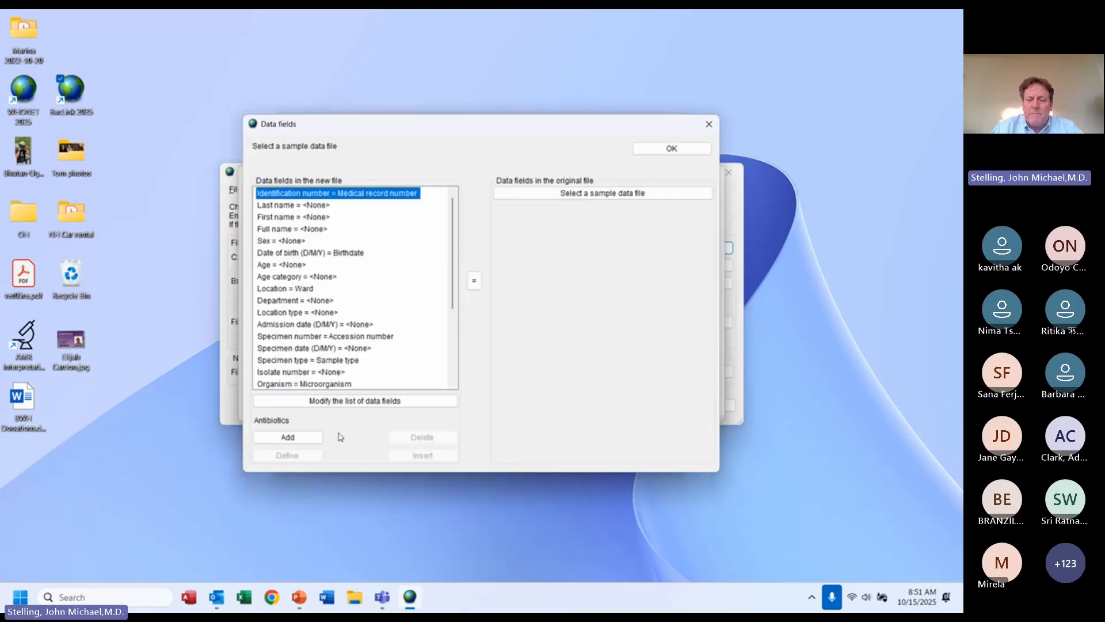
{"action": "left_click", "coordinate": [452, 356]}
{"action": "left_click", "coordinate": [344, 371]}
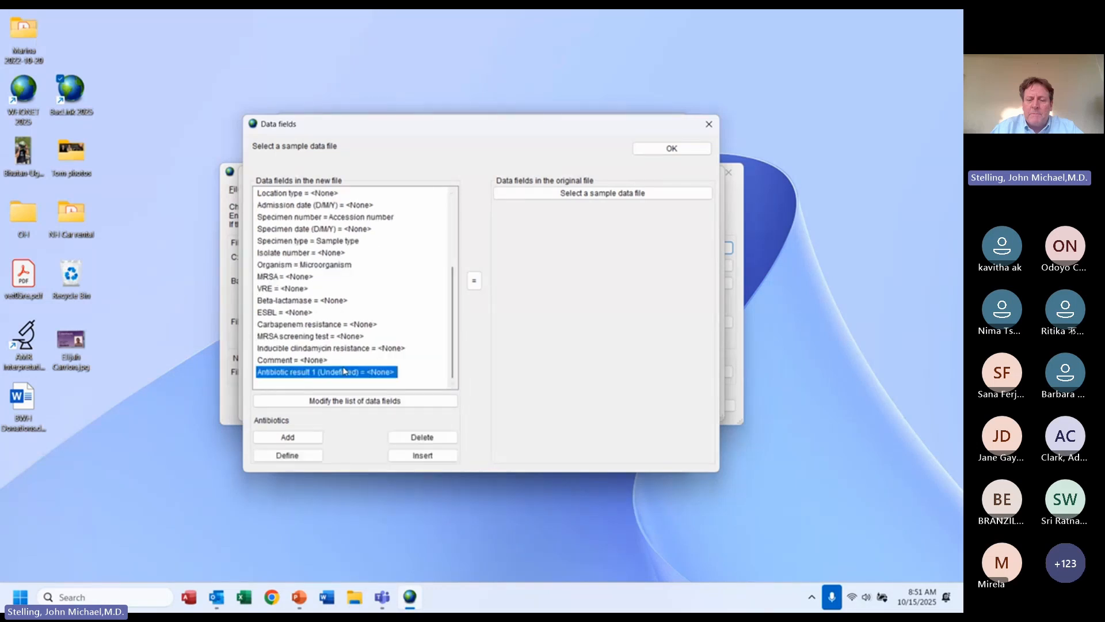
{"action": "left_click", "coordinate": [610, 194]}
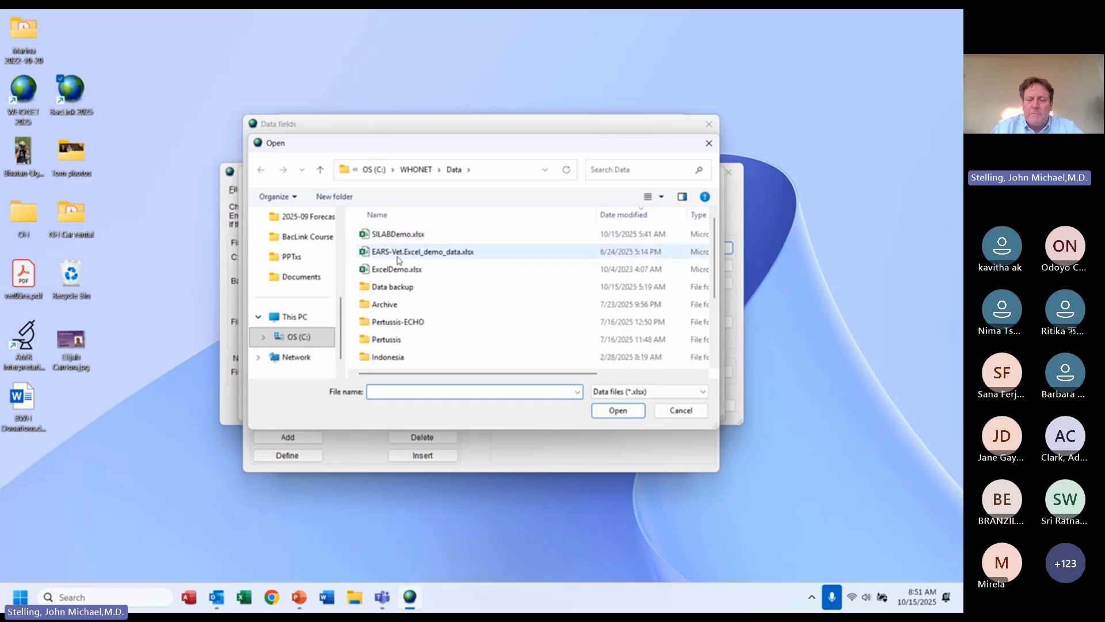
{"action": "double_click", "coordinate": [400, 272]}
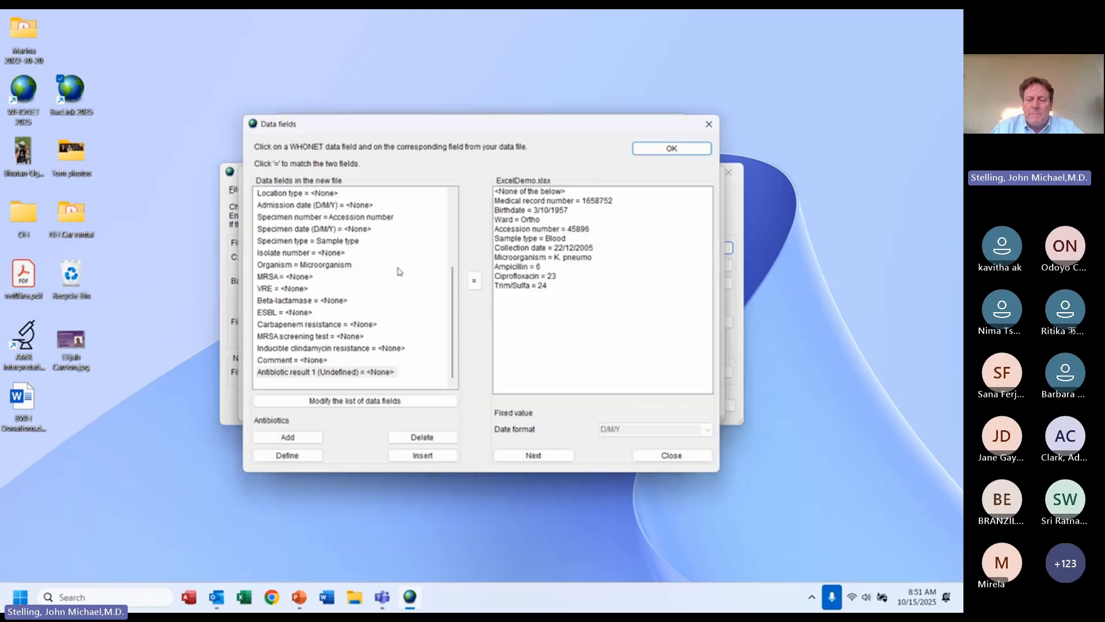
- Match Antibiotic result 1 to the Ampicillin field of the sample file
{"action": "left_click", "coordinate": [318, 375]}
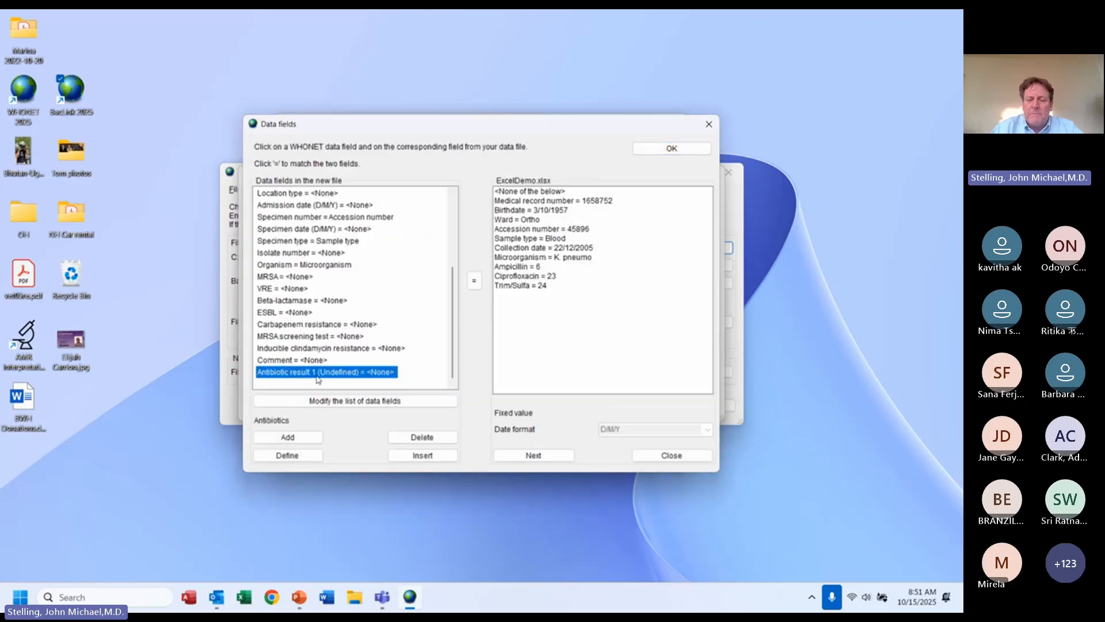
{"action": "left_click", "coordinate": [518, 267]}
{"action": "left_click", "coordinate": [475, 286]}
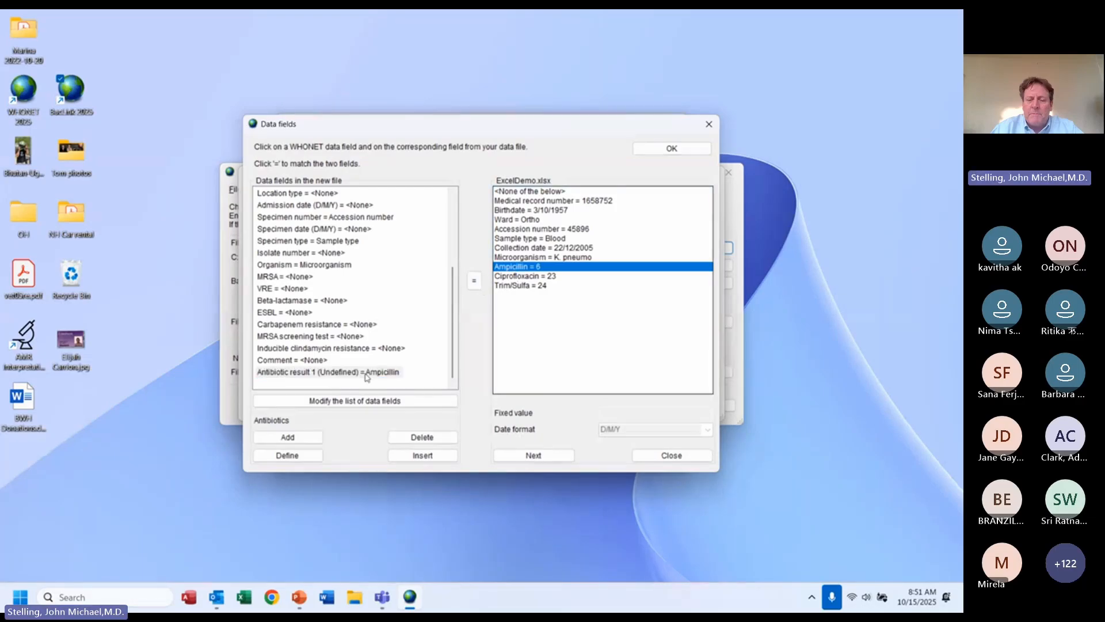
- Add two more antibiotic results, matching result 2 to Ciprofloxacin and result 3 to Trim/Sulfa
{"action": "left_click", "coordinate": [289, 439]}
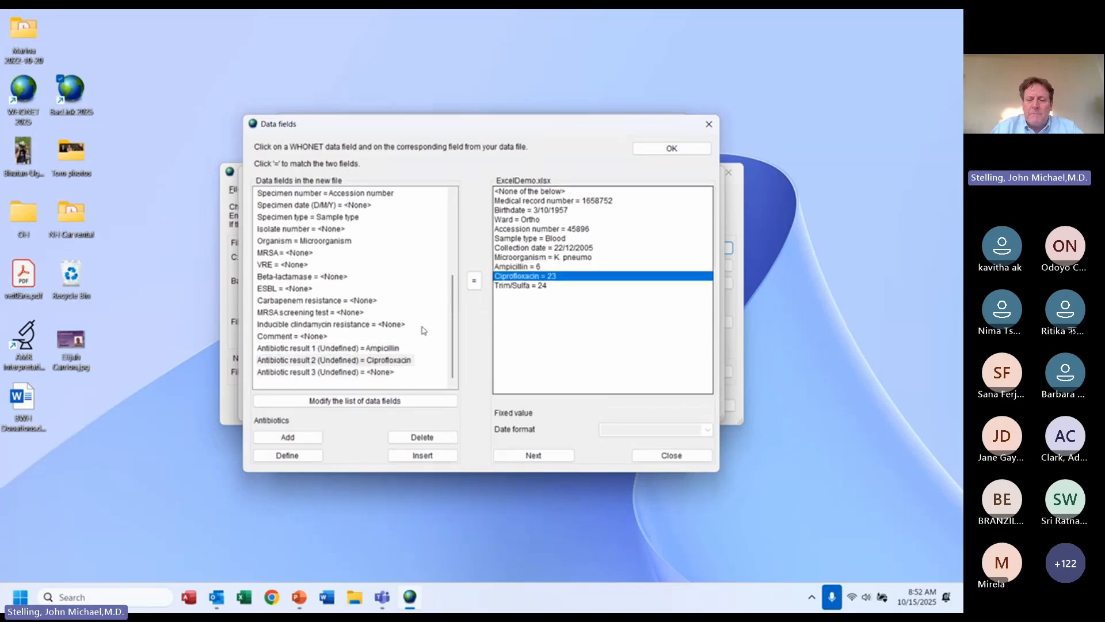
{"action": "left_click", "coordinate": [373, 373]}
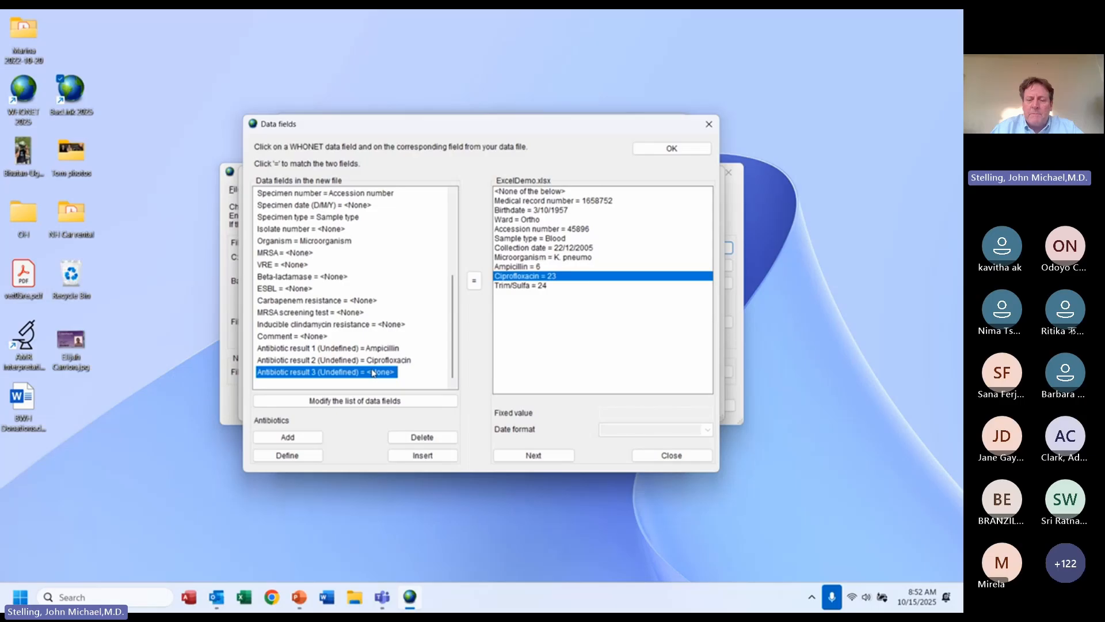
{"action": "left_click", "coordinate": [505, 287]}
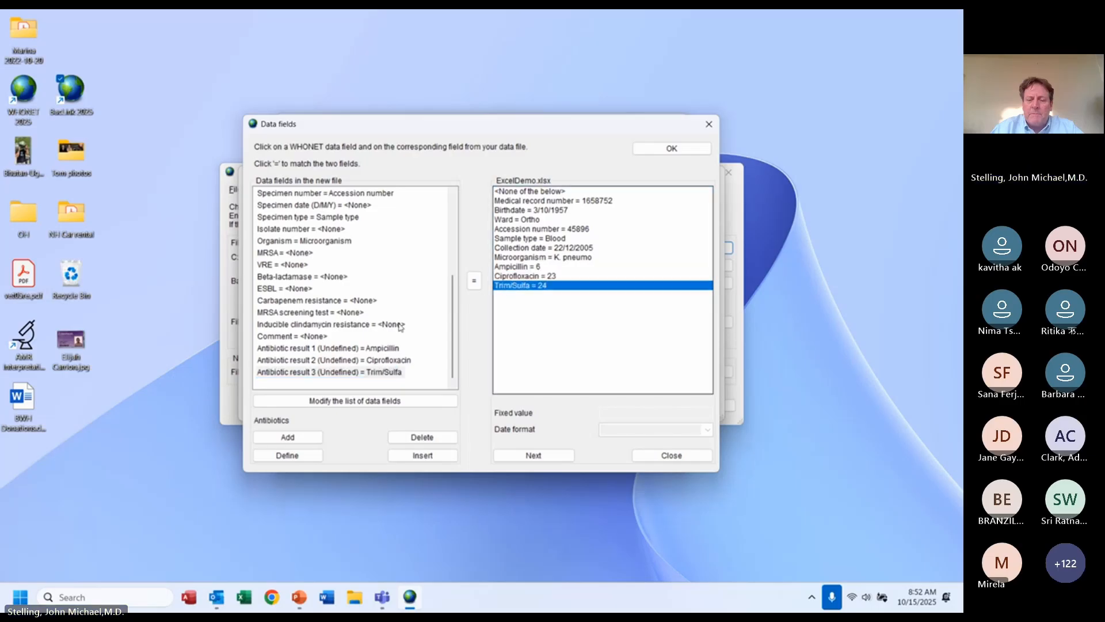
- Define Antibiotic result 1 (Ampicillin) with the WHONET code AMP10, the CLSI/EUCAST 10 µg disk
{"action": "left_click", "coordinate": [351, 348]}
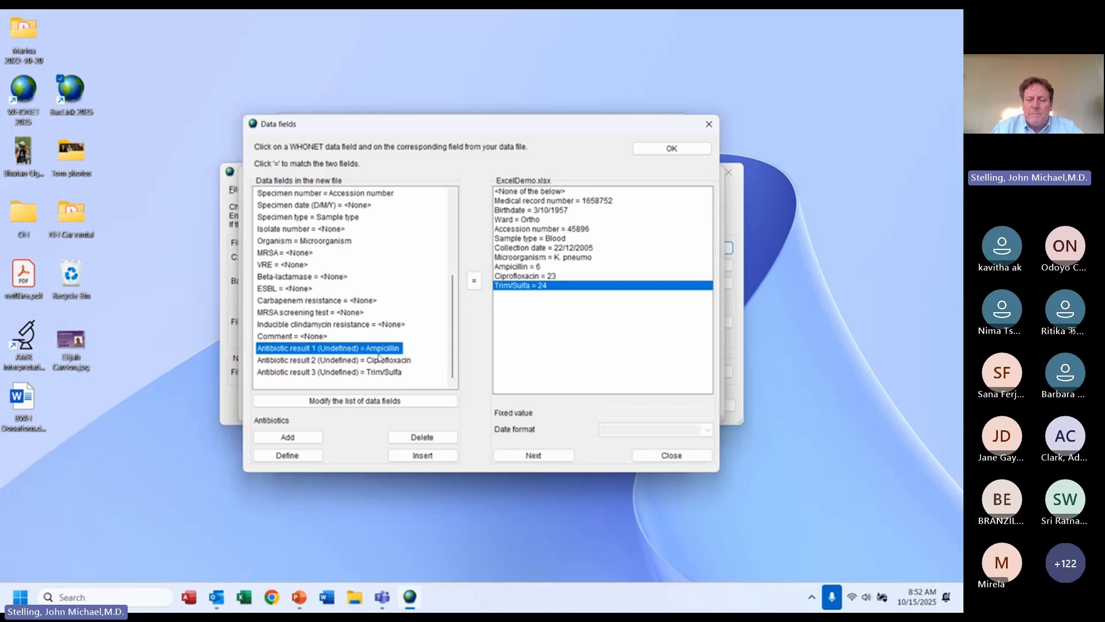
{"action": "left_click", "coordinate": [288, 455]}
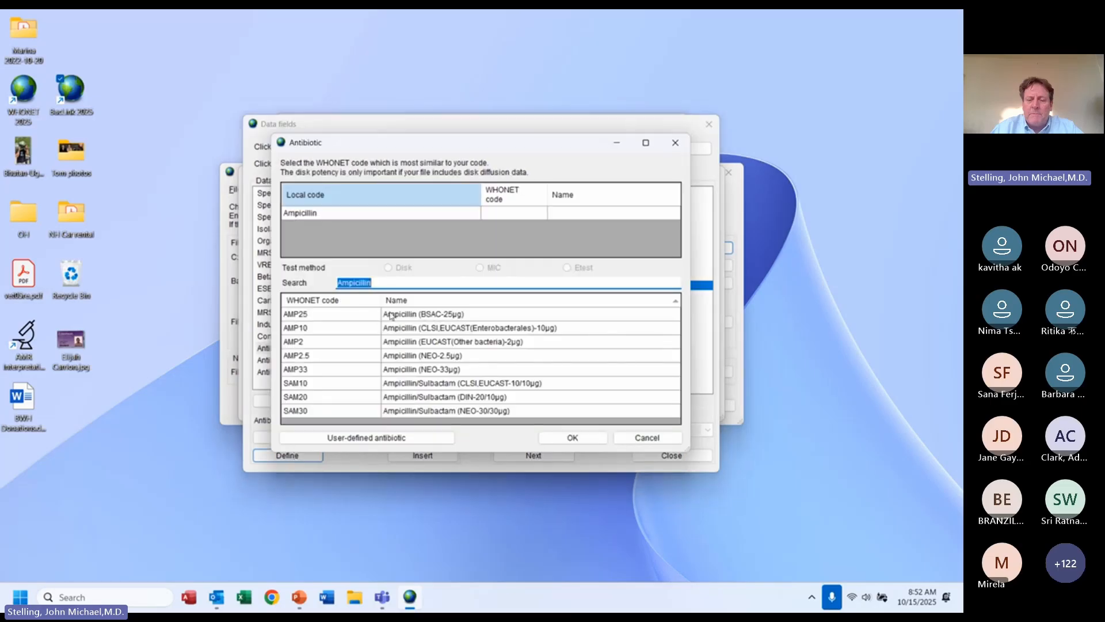
{"action": "left_click", "coordinate": [421, 397]}
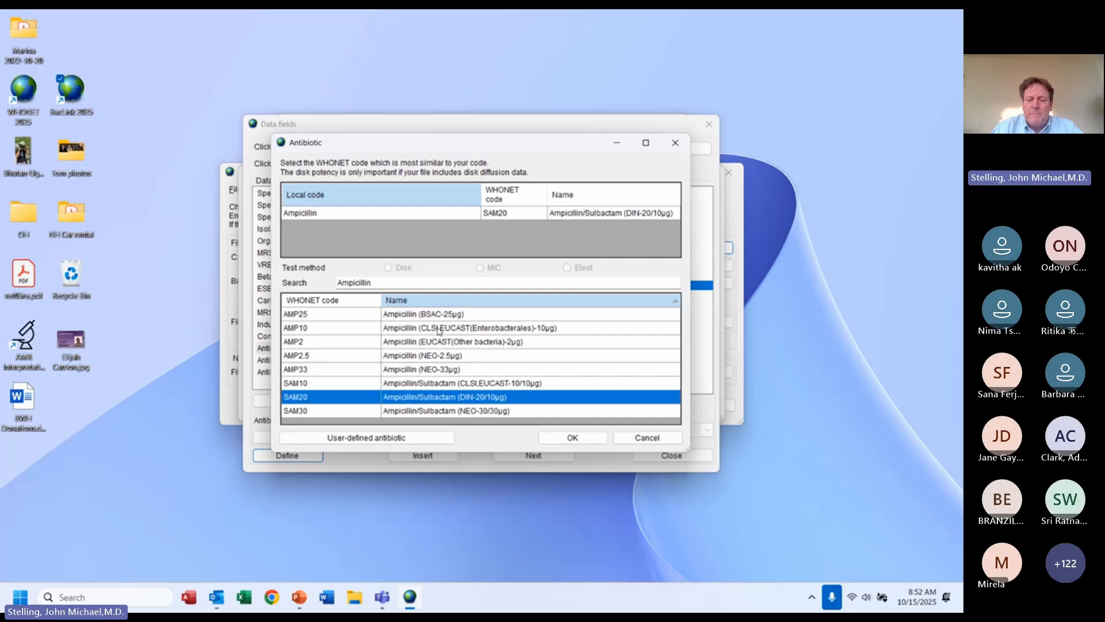
{"action": "left_click", "coordinate": [439, 330]}
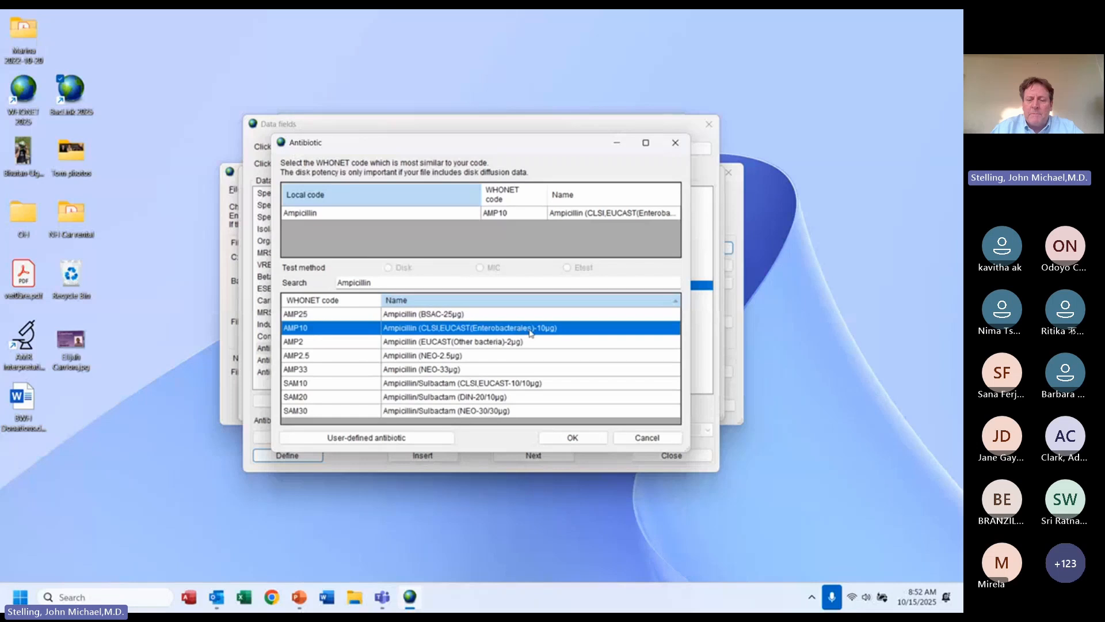
{"action": "left_click", "coordinate": [573, 437]}
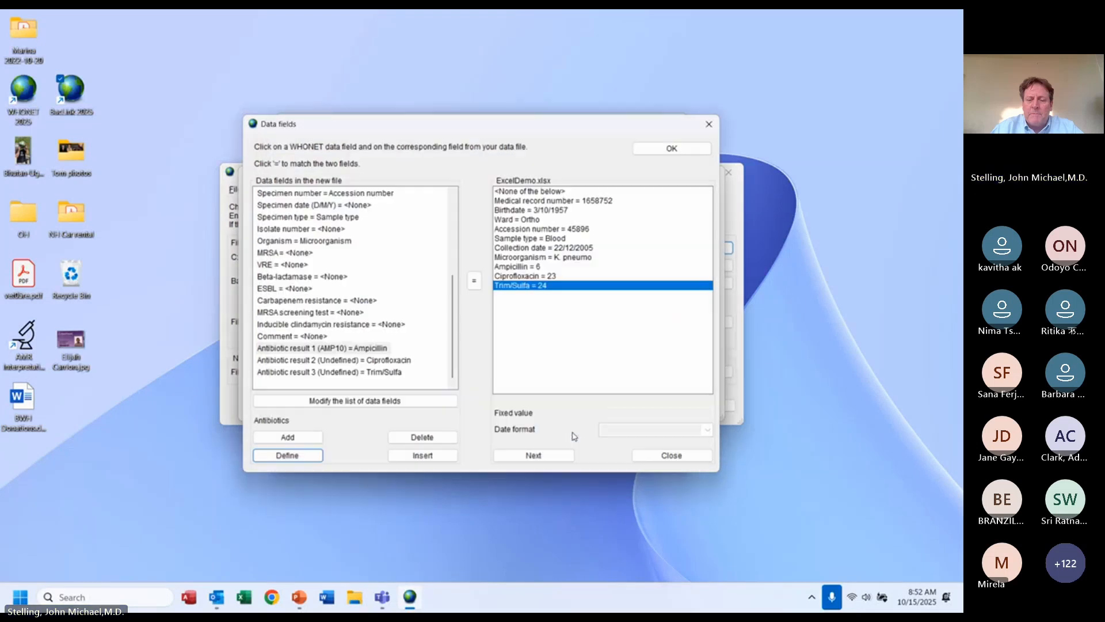
- Define Antibiotic result 2 (Ciprofloxacin) with the WHONET code CIP5, the CLSI/EUCAST 5 µg disk
{"action": "left_click", "coordinate": [385, 360]}
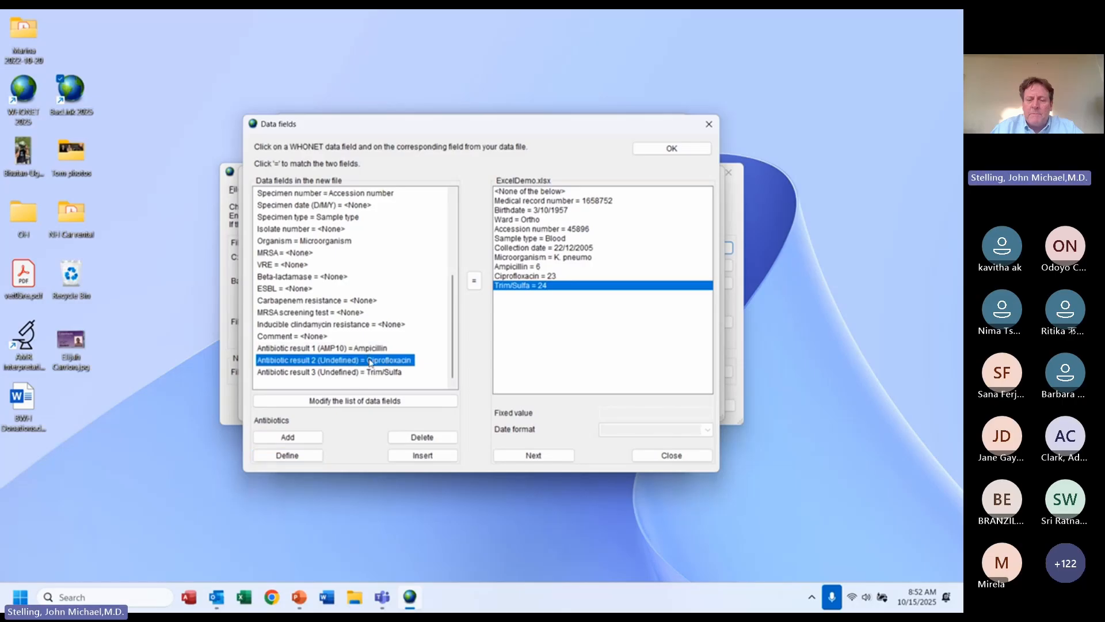
{"action": "left_click", "coordinate": [287, 456]}
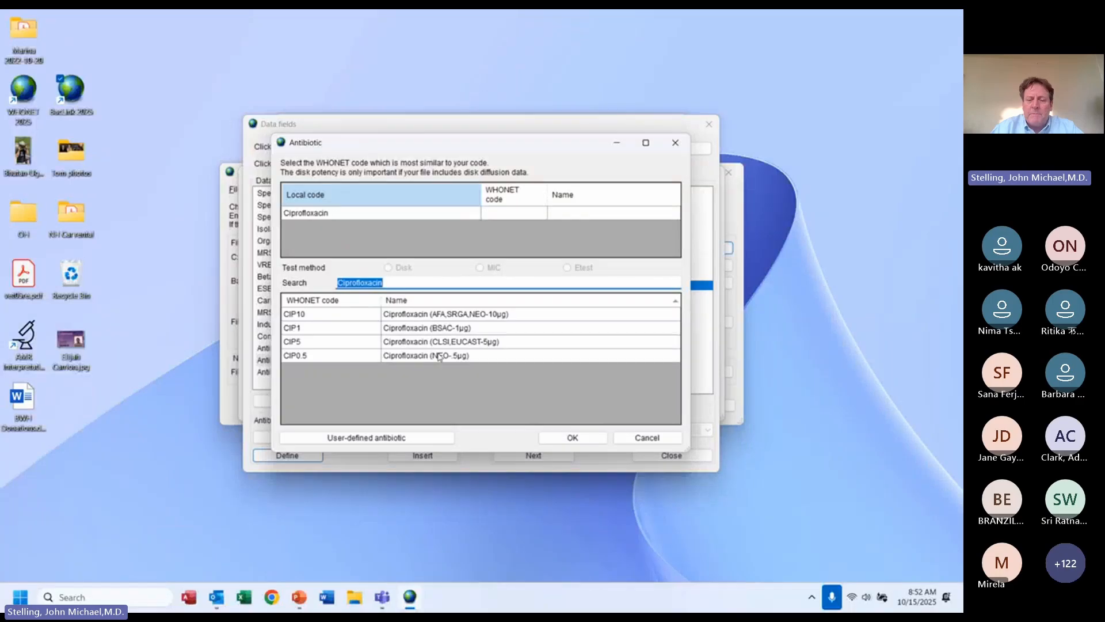
{"action": "left_click", "coordinate": [460, 343]}
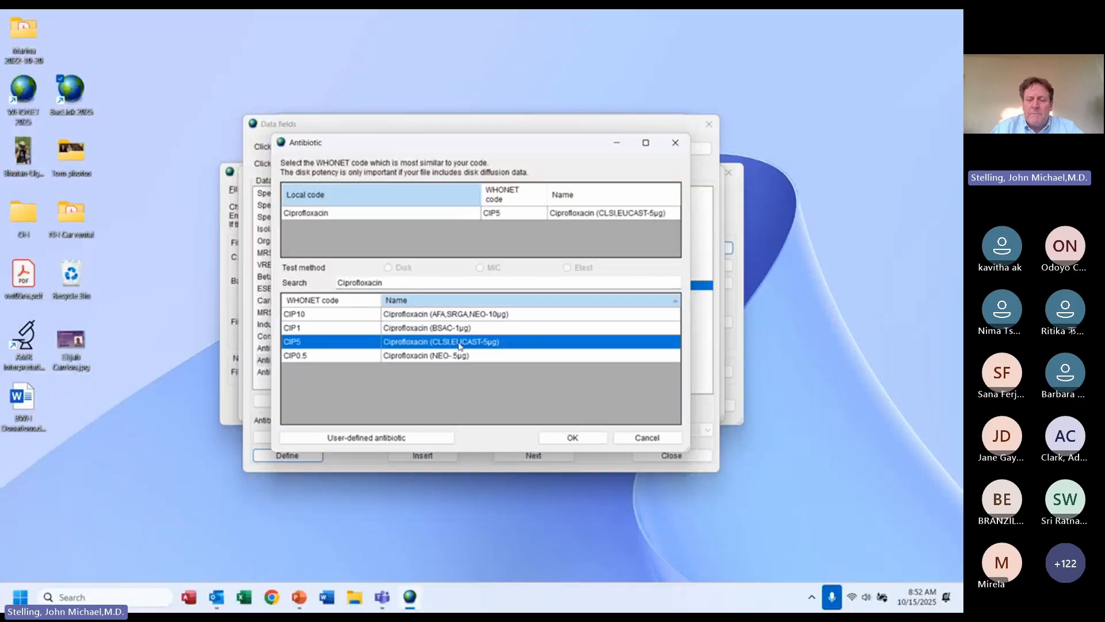
{"action": "left_click", "coordinate": [577, 439]}
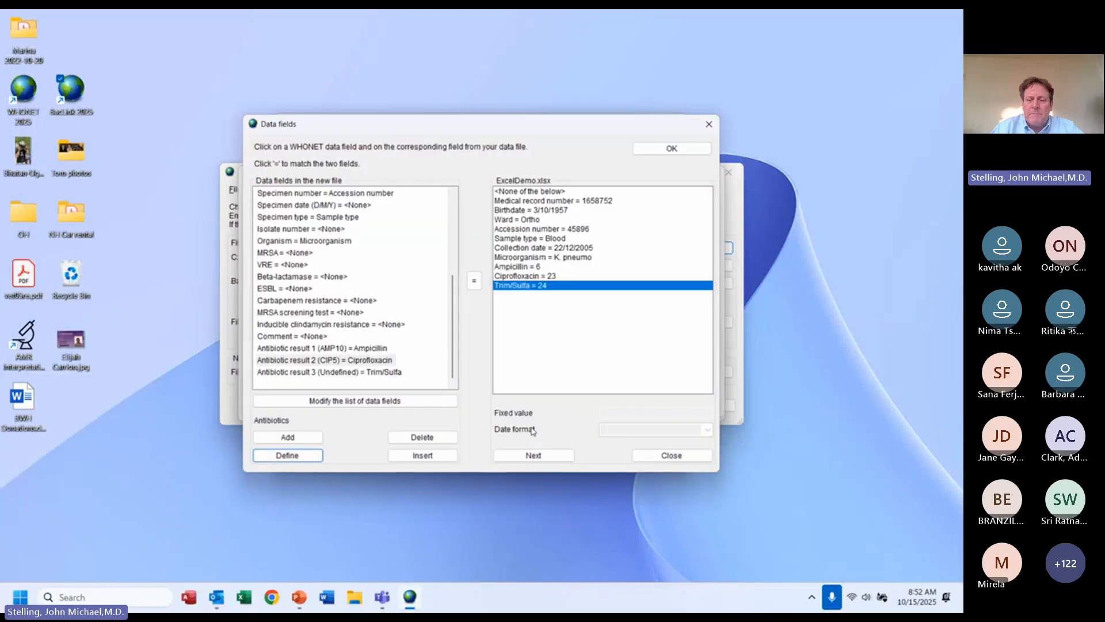
- Define Antibiotic result 3 (Trim/Sulfa) with the WHONET code SXT1.2 and accept the data field definitions
{"action": "left_click", "coordinate": [339, 376]}
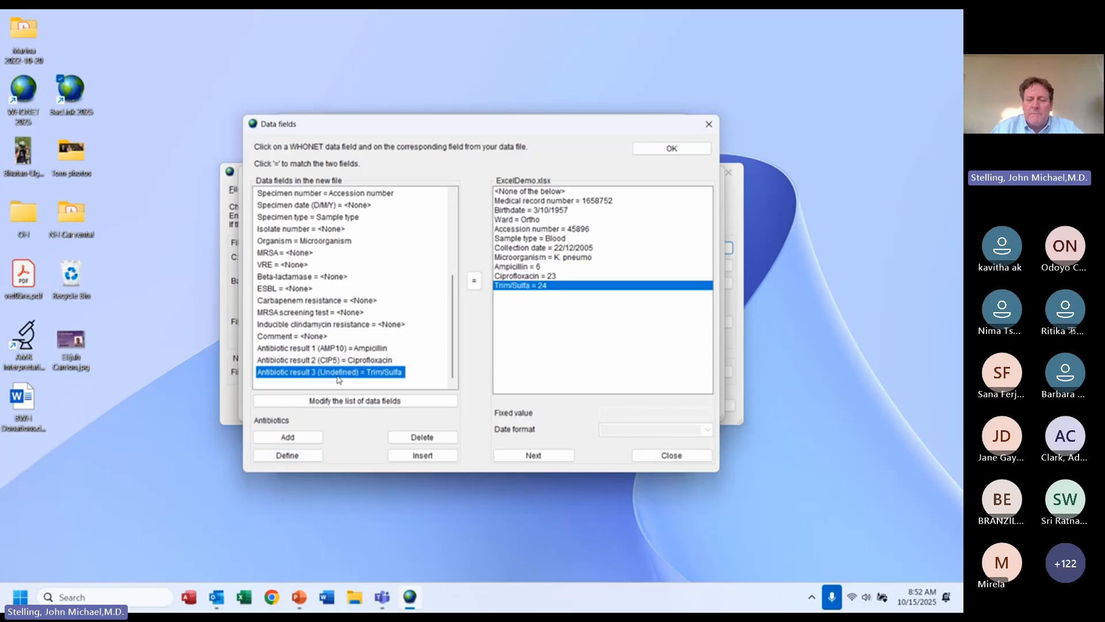
{"action": "left_click", "coordinate": [288, 455]}
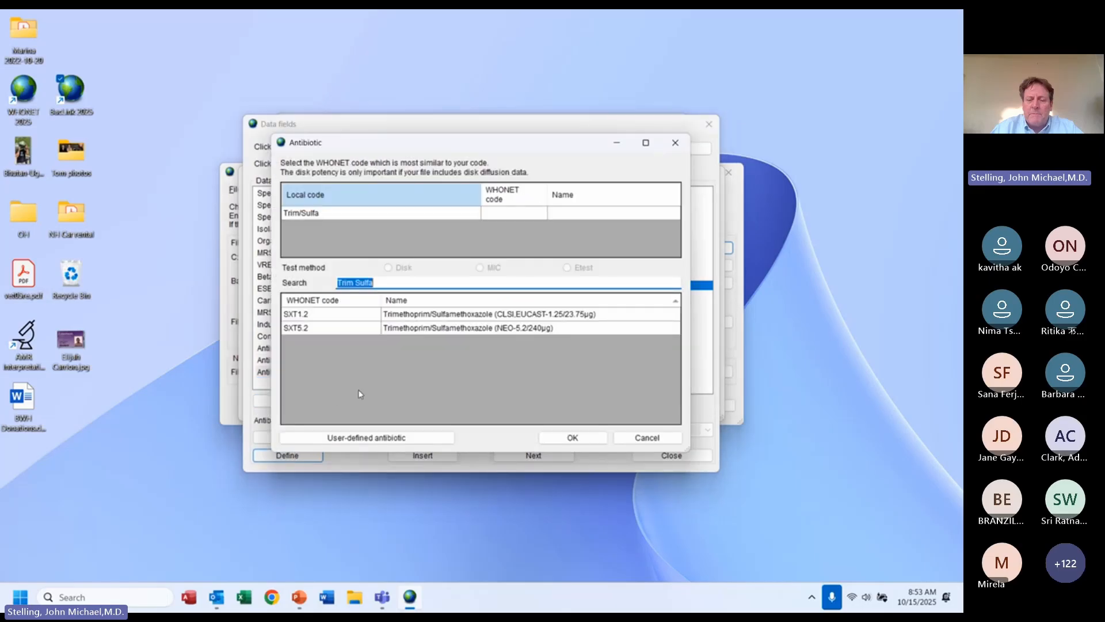
{"action": "left_click", "coordinate": [426, 313]}
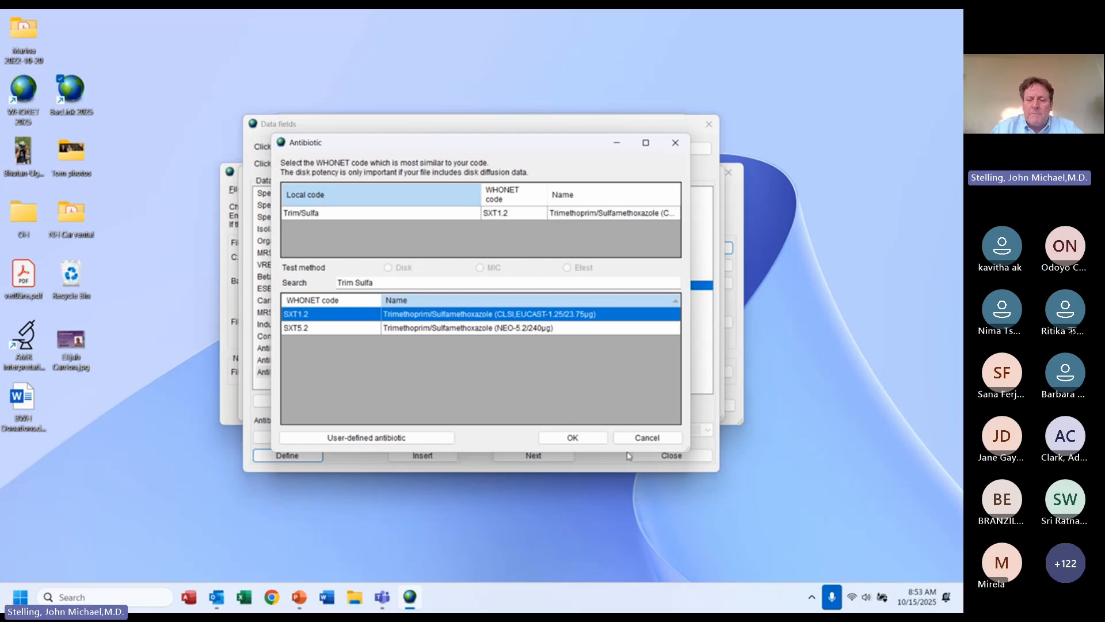
{"action": "left_click", "coordinate": [582, 438]}
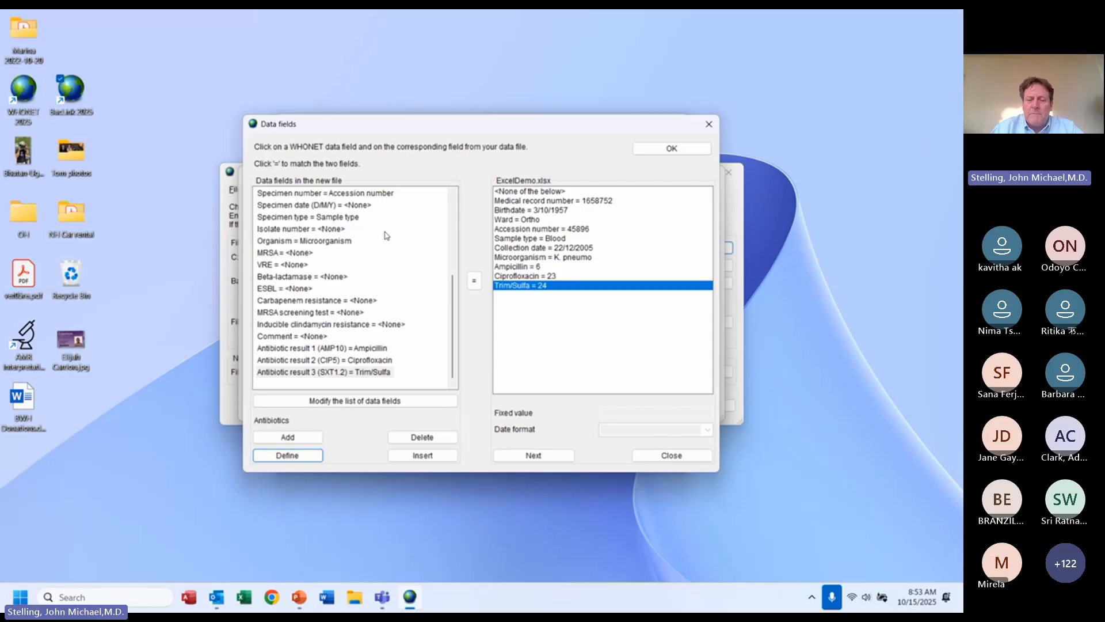
{"action": "left_click", "coordinate": [671, 149]}
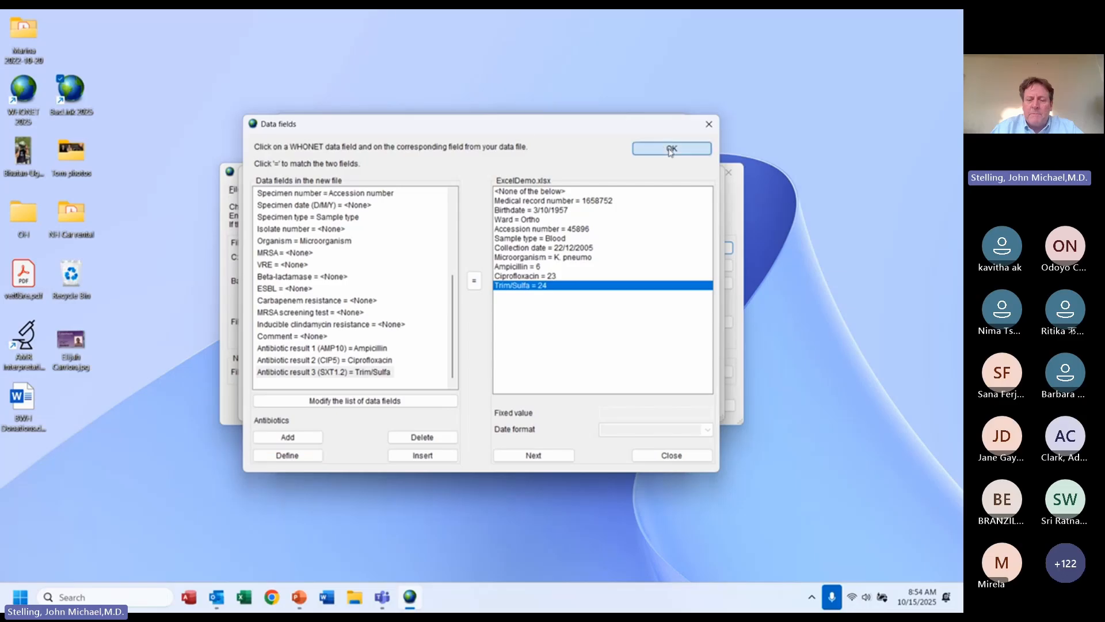
- Accept the file structure, then save the configuration as BacLink Demonstration (Excel)-EXCEL.cfg in the WHONET folder and close it
{"action": "left_click", "coordinate": [639, 457]}
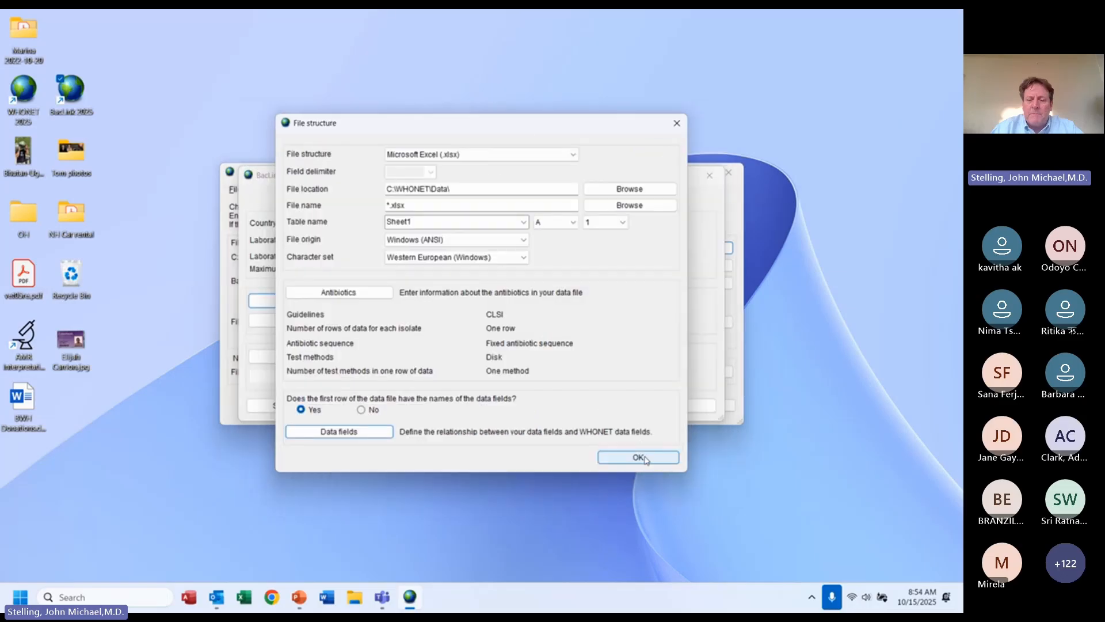
{"action": "left_click", "coordinate": [586, 404]}
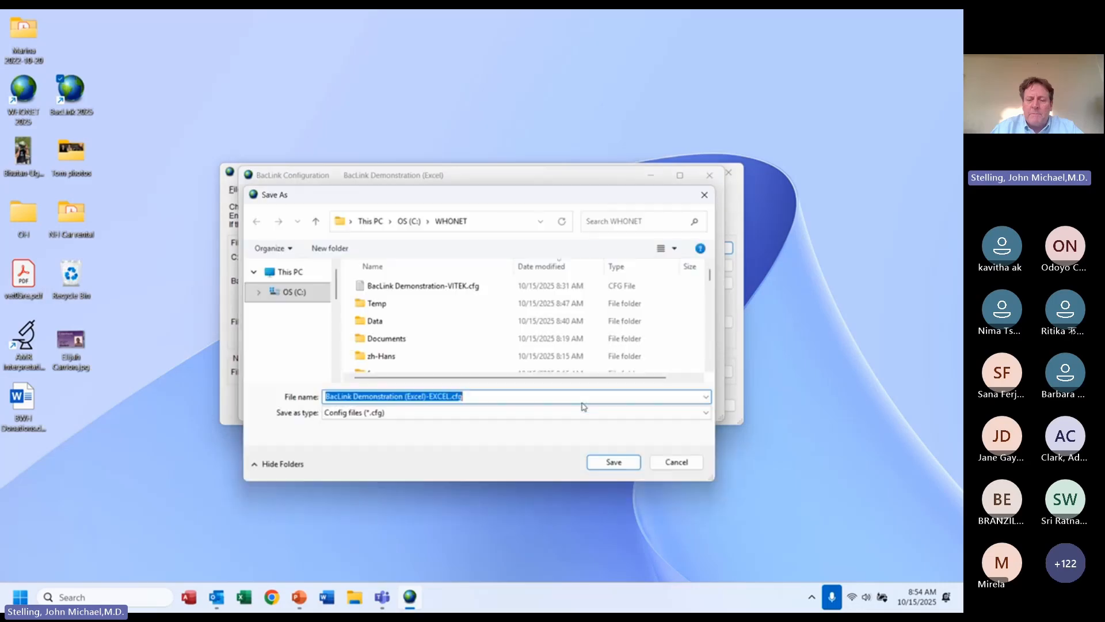
{"action": "left_click", "coordinate": [612, 463]}
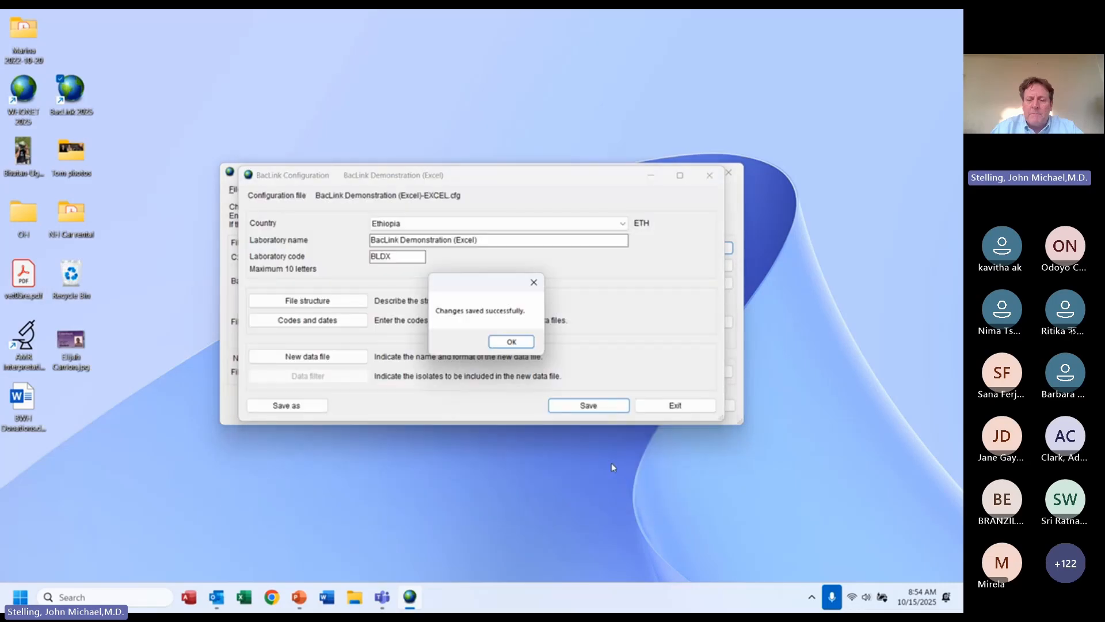
{"action": "left_click", "coordinate": [513, 342]}
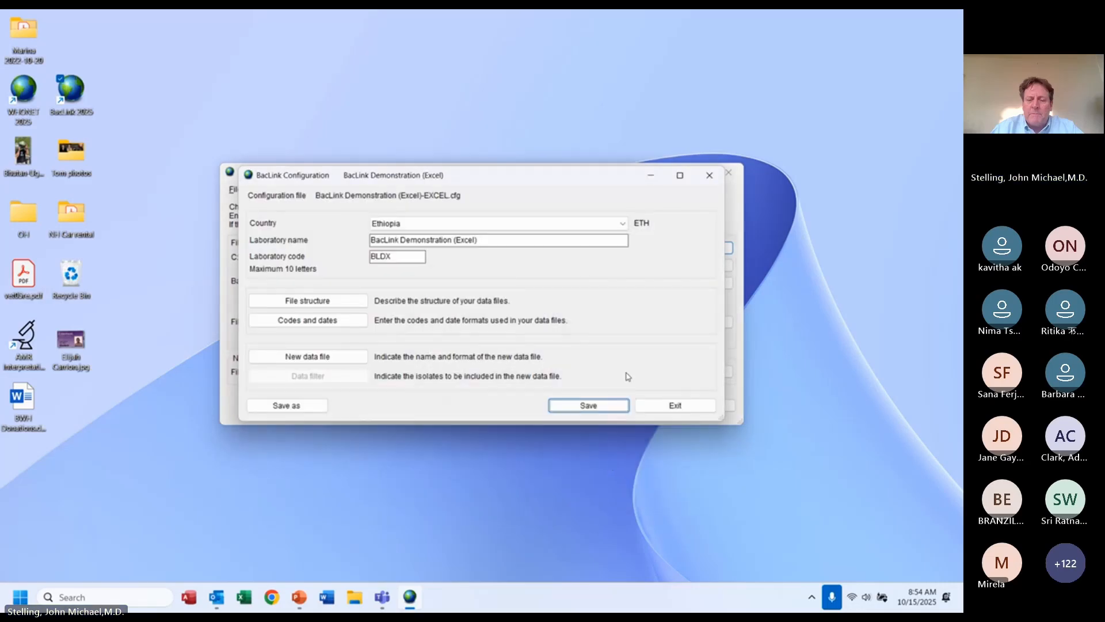
{"action": "left_click", "coordinate": [695, 408]}
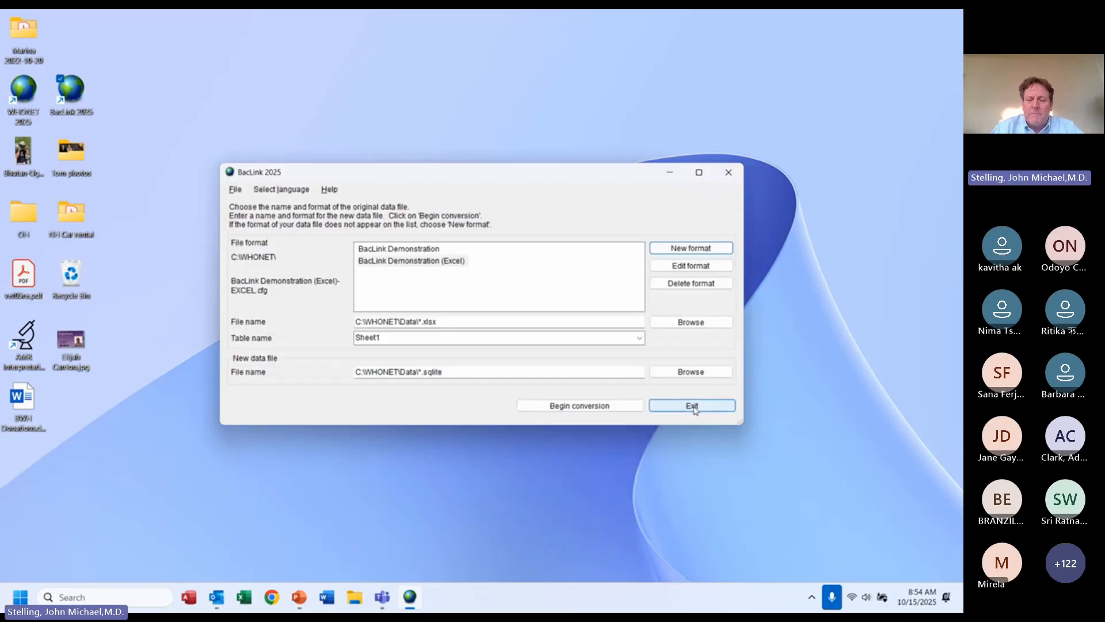
- Rename the laboratory of the existing BacLink Demonstration VITEK configuration to BacLink Demonstration (Vitek), save it and close the configuration
{"action": "left_click", "coordinate": [437, 249]}
{"action": "left_click", "coordinate": [677, 267]}
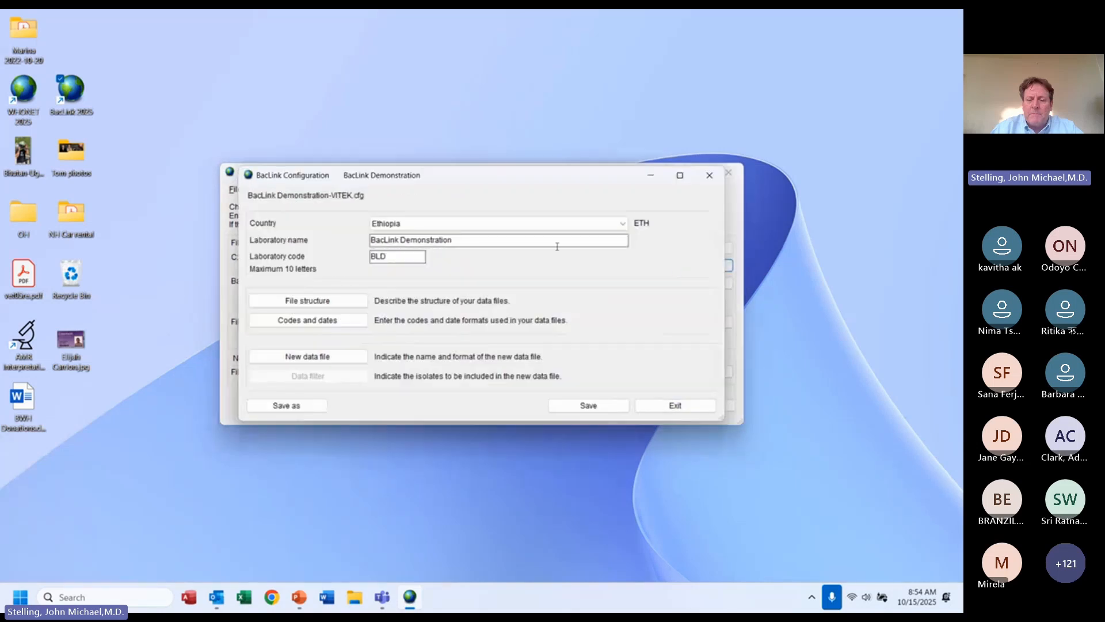
{"action": "left_click", "coordinate": [546, 240]}
{"action": "type", "text": "(Vitek)"}
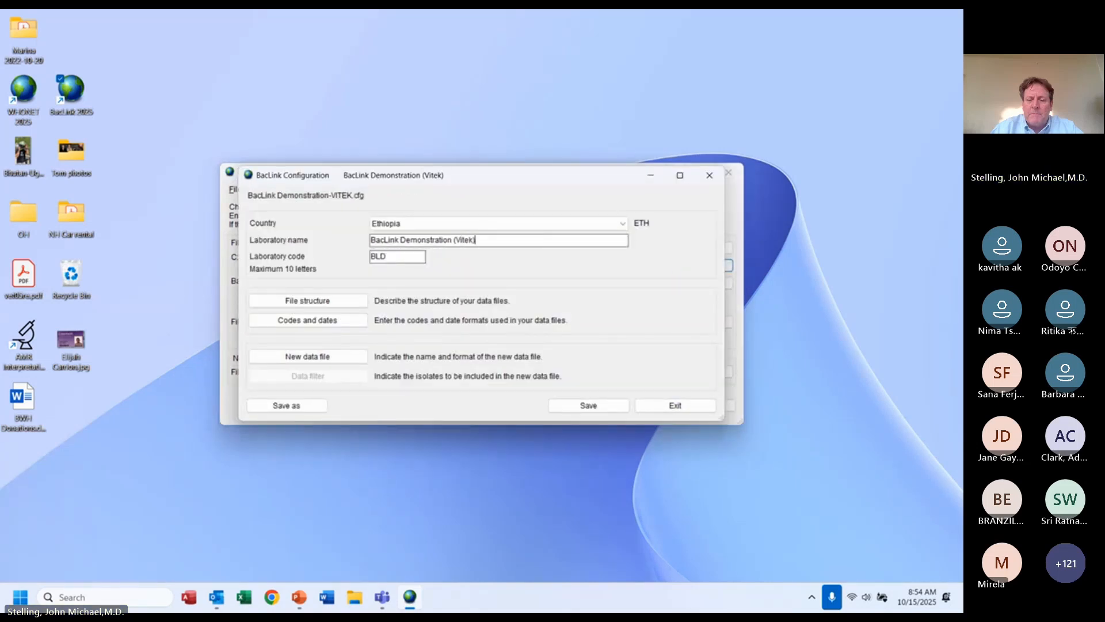
{"action": "left_click", "coordinate": [598, 403]}
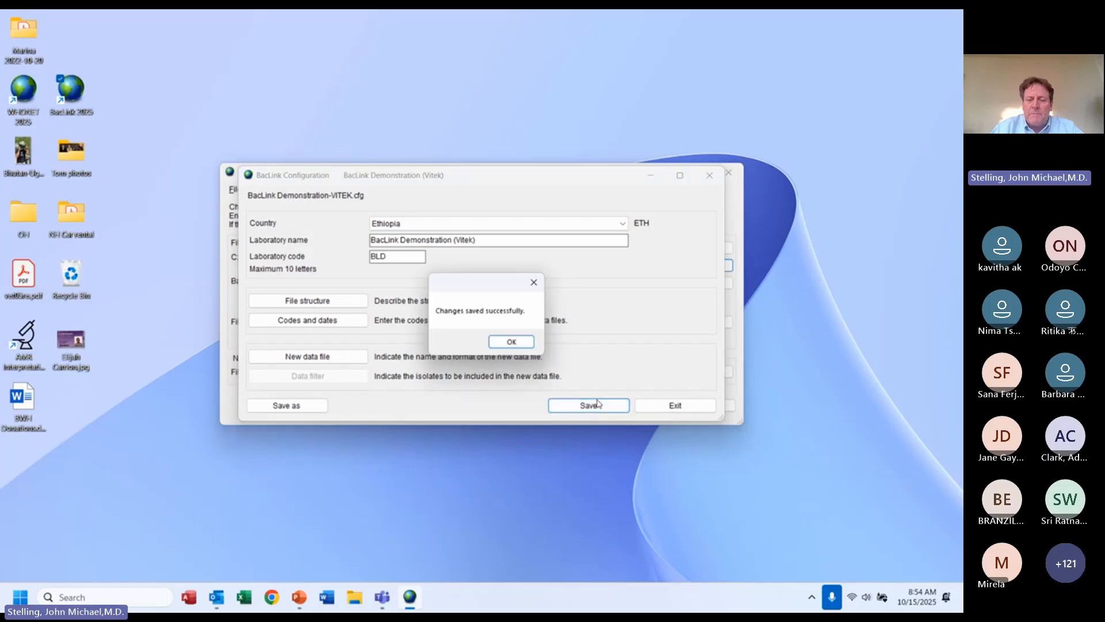
{"action": "left_click", "coordinate": [521, 342]}
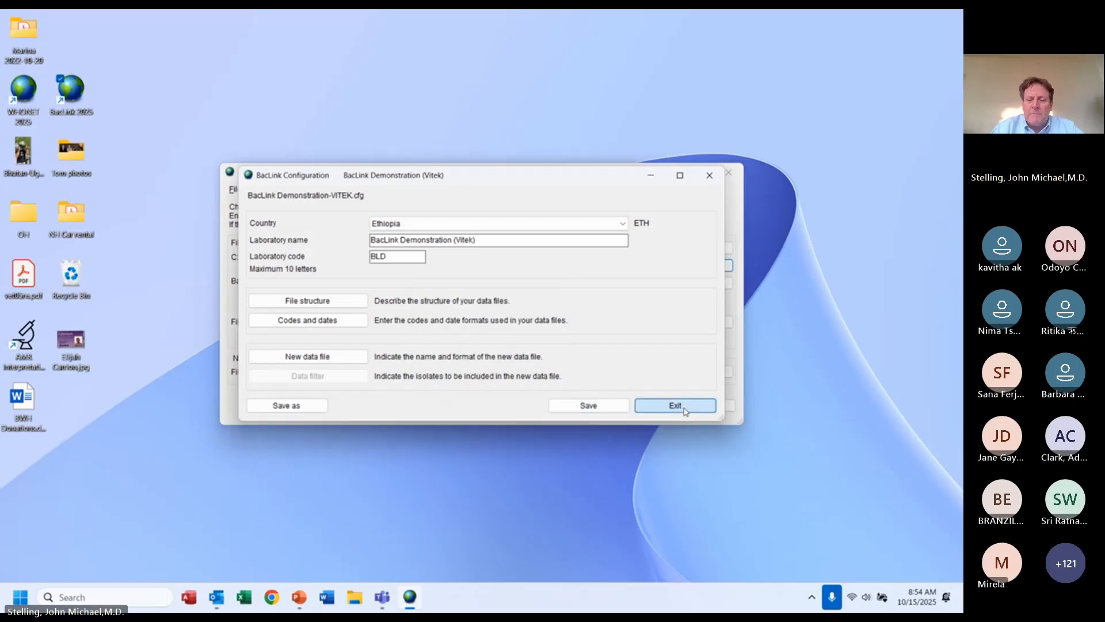
{"action": "left_click", "coordinate": [675, 405]}
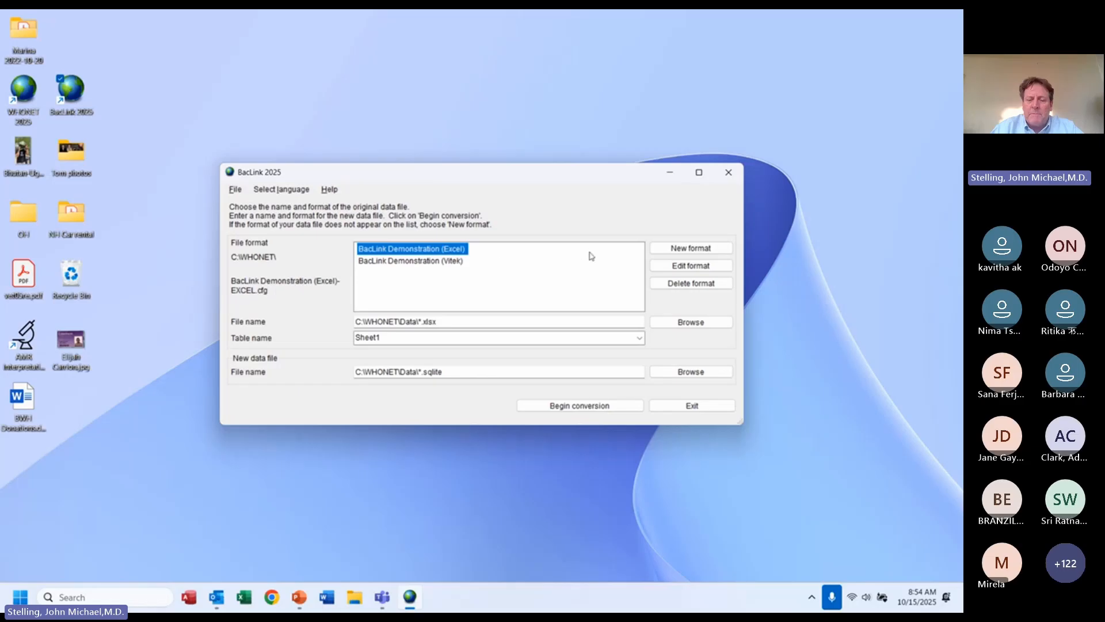
- Review the file structure and data field matches of the BacLink Demonstration (Excel) format, then save and close the configuration
{"action": "left_click", "coordinate": [682, 267]}
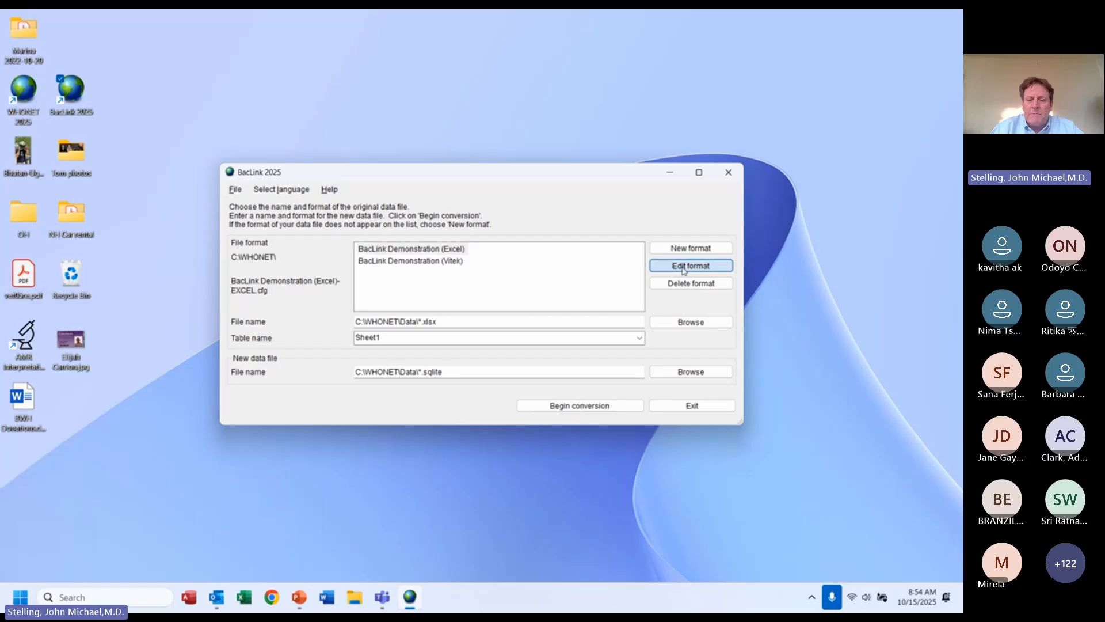
{"action": "left_click", "coordinate": [359, 300]}
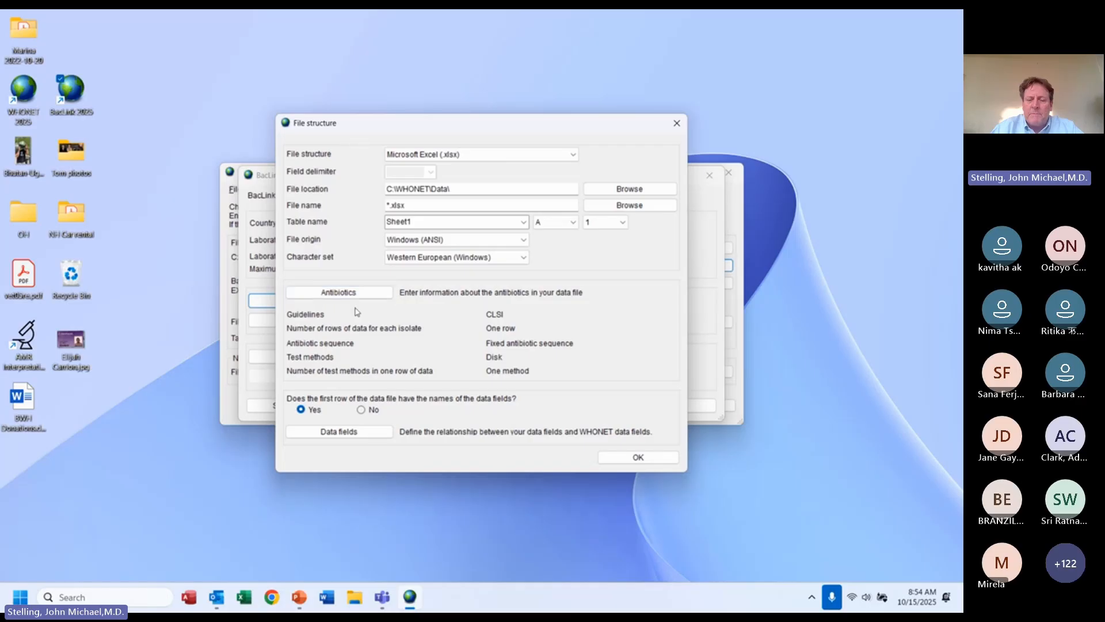
{"action": "left_click", "coordinate": [358, 433]}
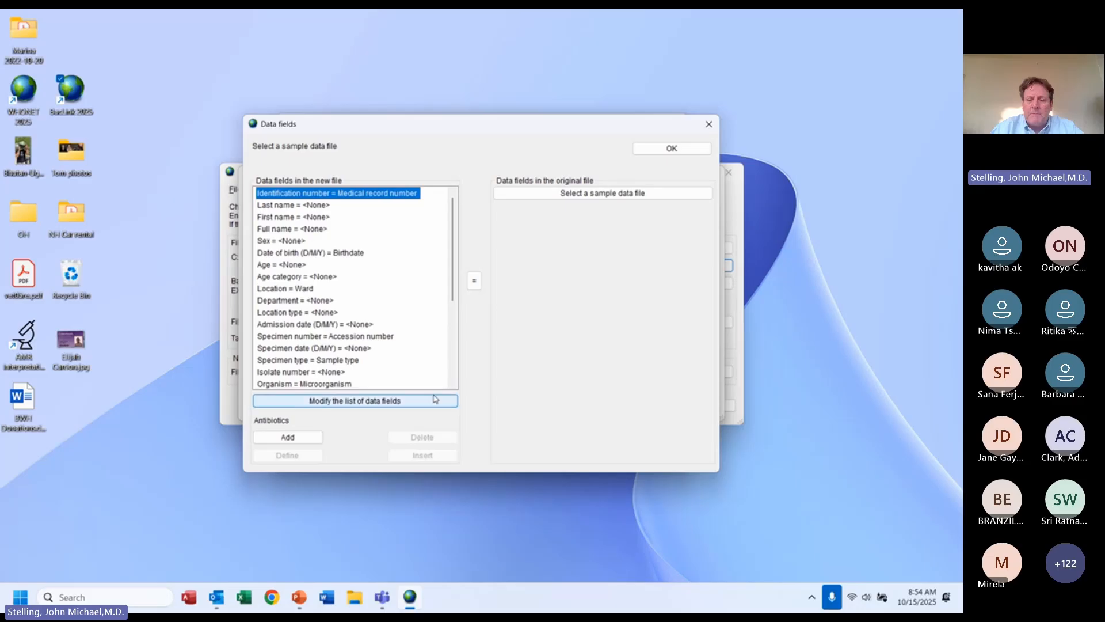
{"action": "left_click", "coordinate": [665, 150]}
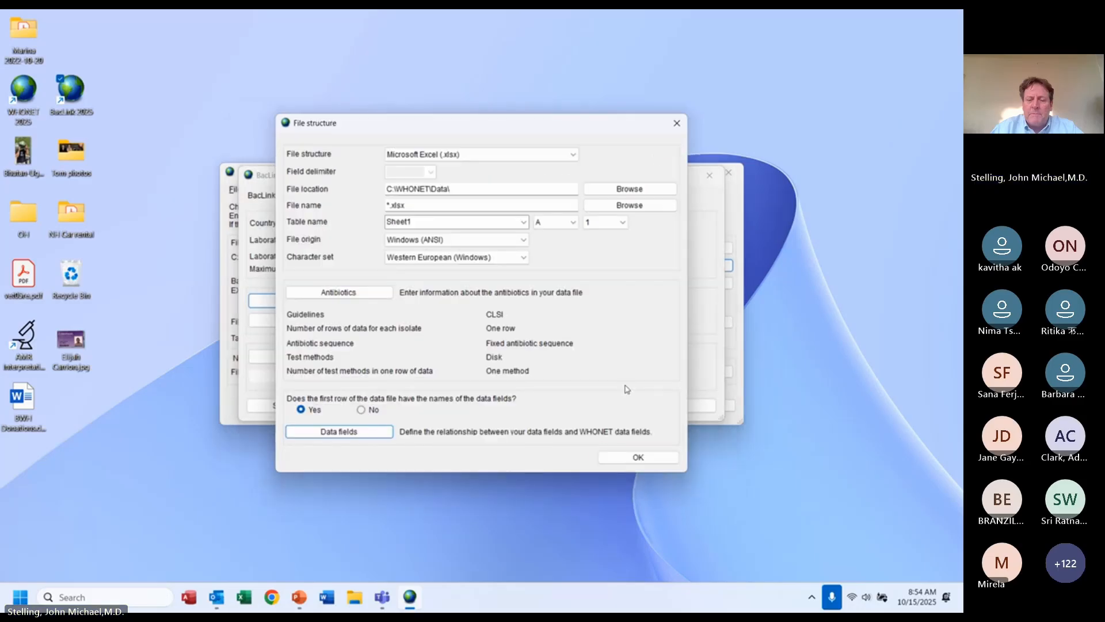
{"action": "left_click", "coordinate": [633, 458]}
{"action": "left_click", "coordinate": [602, 406]}
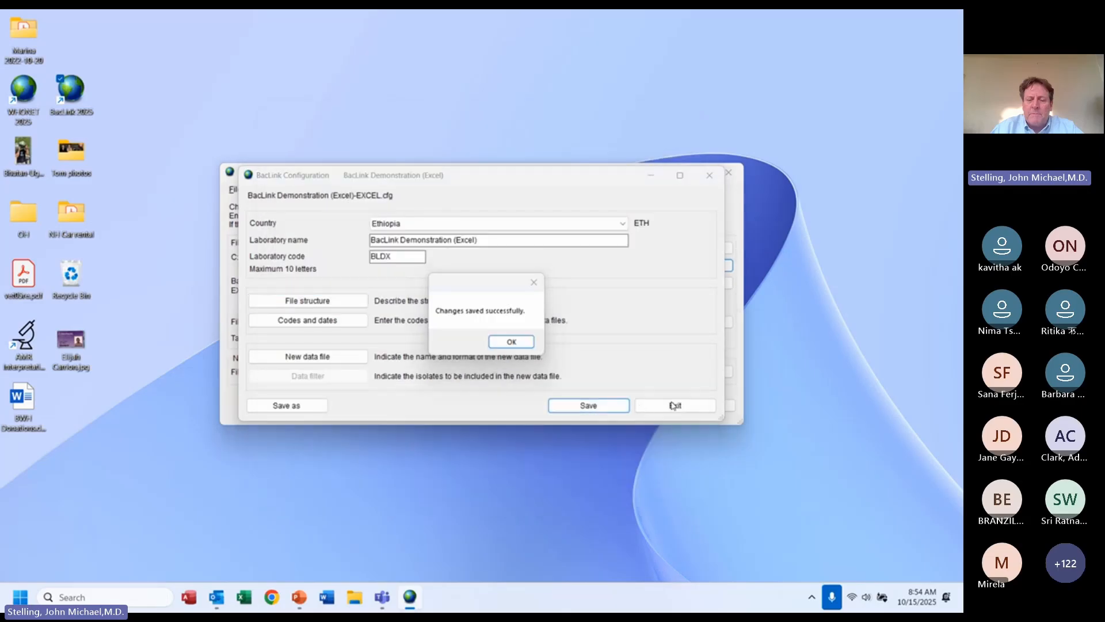
{"action": "left_click", "coordinate": [511, 341]}
{"action": "left_click", "coordinate": [656, 408]}
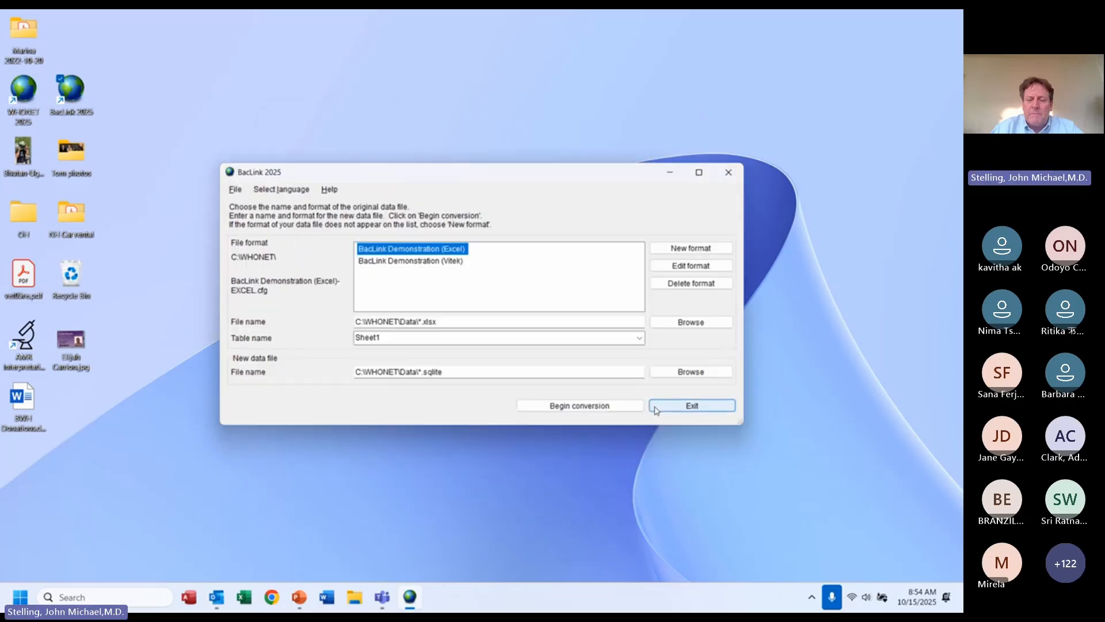
- Choose ExcelDemo.xlsx as the original data file and begin its conversion with the BacLink Demonstration (Excel) format
{"action": "left_click", "coordinate": [686, 327]}
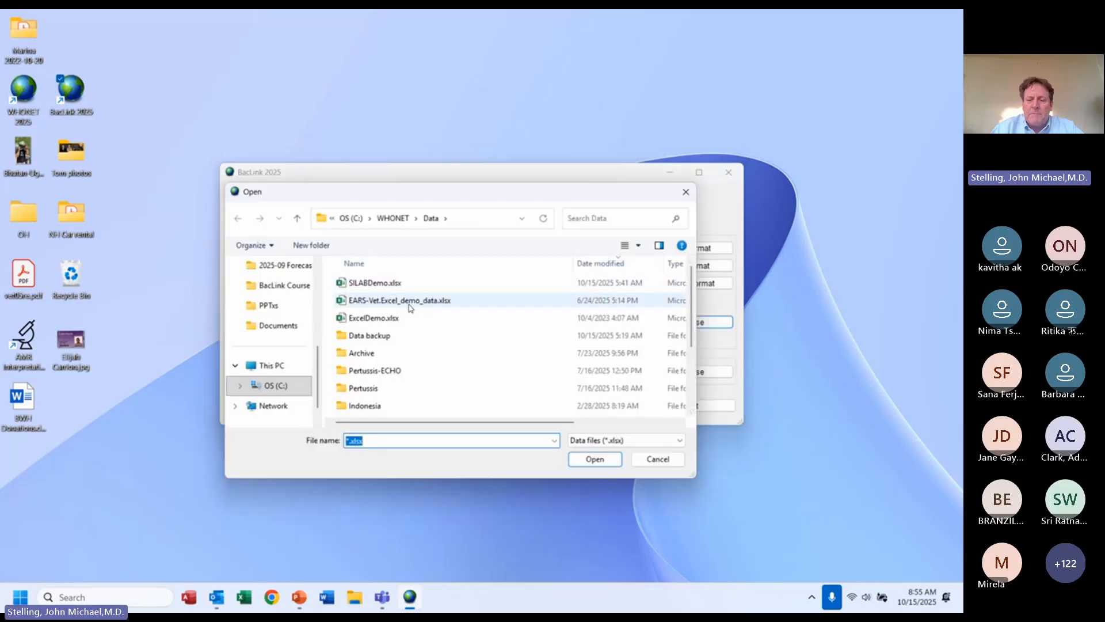
{"action": "left_click", "coordinate": [384, 320]}
{"action": "double_click", "coordinate": [385, 319]}
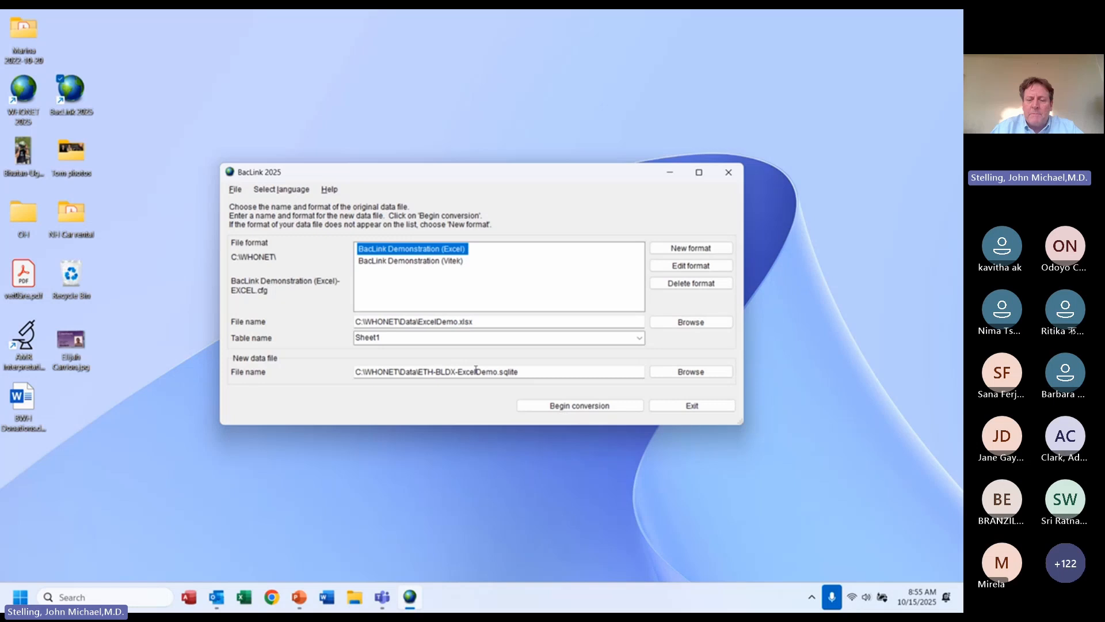
{"action": "left_click", "coordinate": [568, 406]}
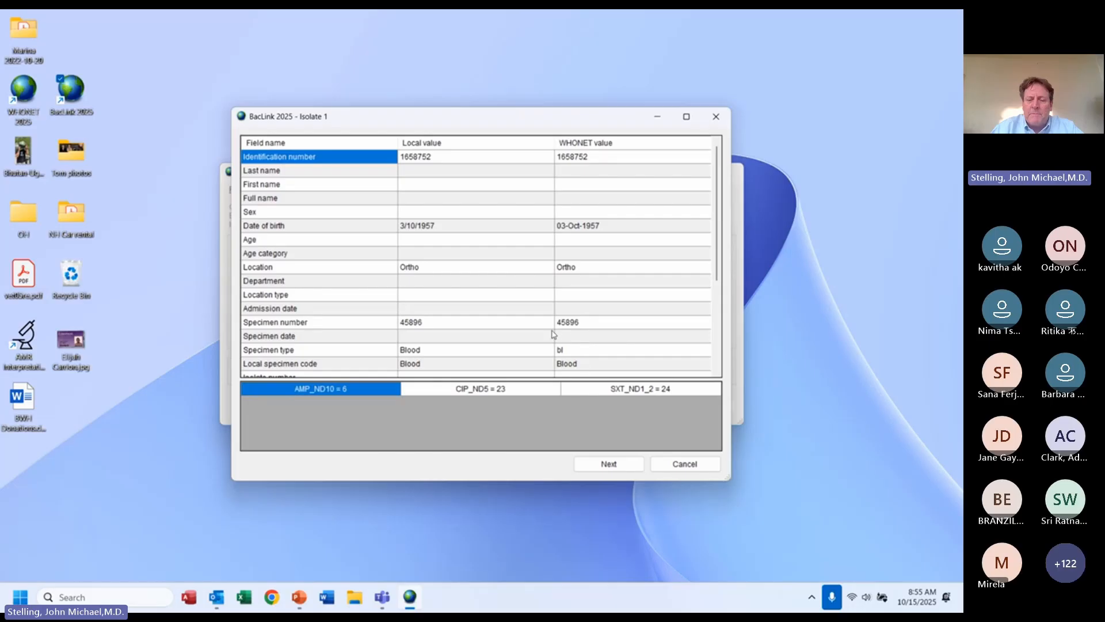
- Check the first three isolates' local and WHONET values, complete the conversion and decline to review the new codes
{"action": "left_click", "coordinate": [535, 340]}
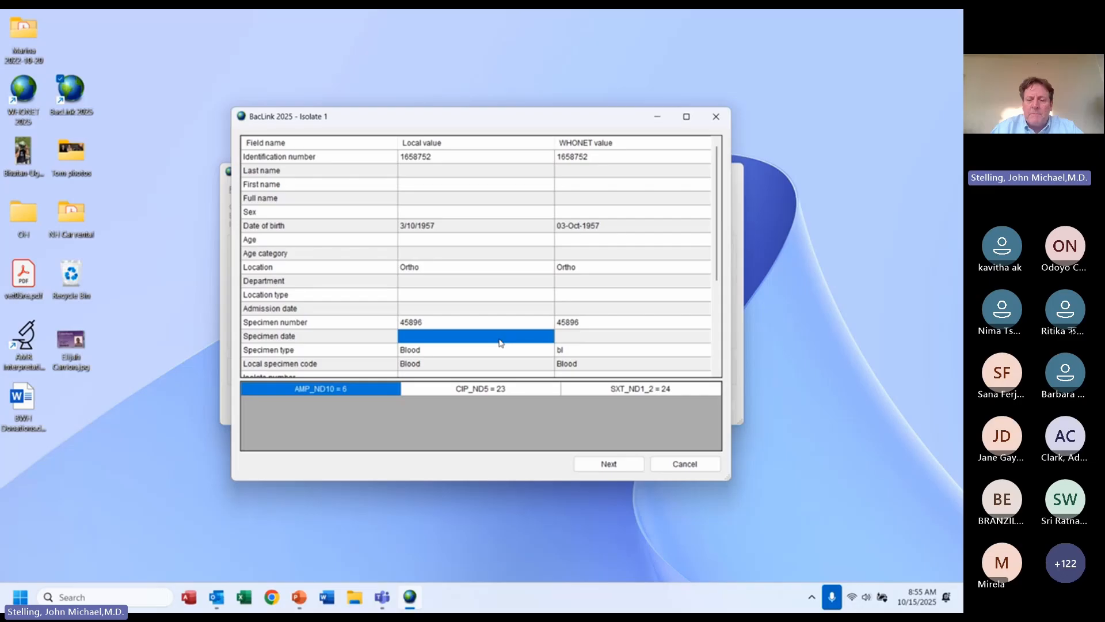
{"action": "left_click", "coordinate": [619, 466]}
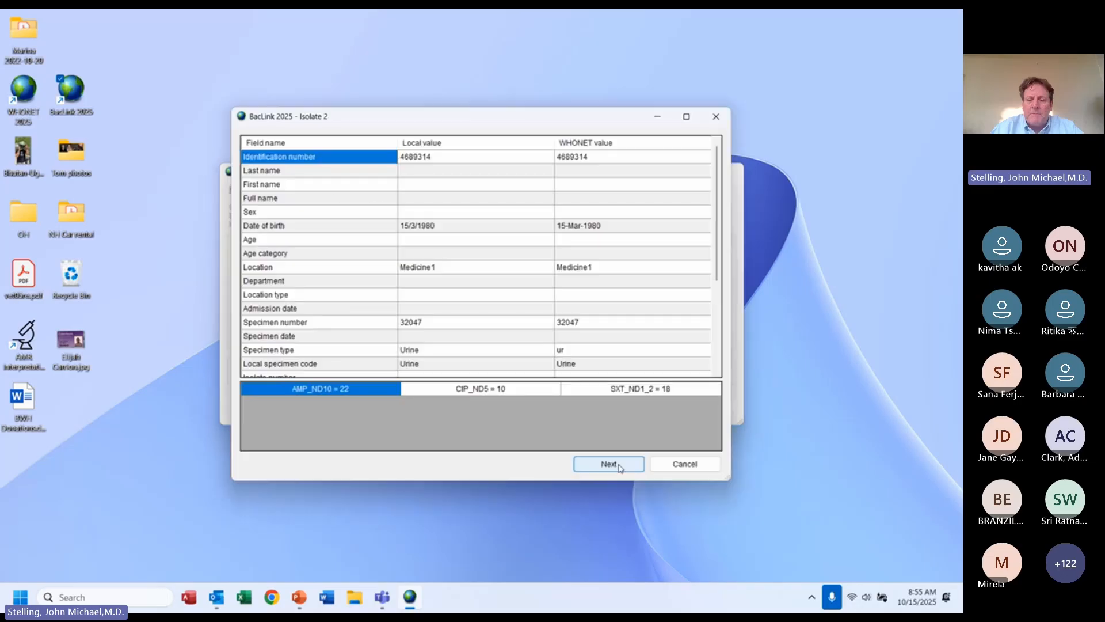
{"action": "left_click", "coordinate": [614, 465]}
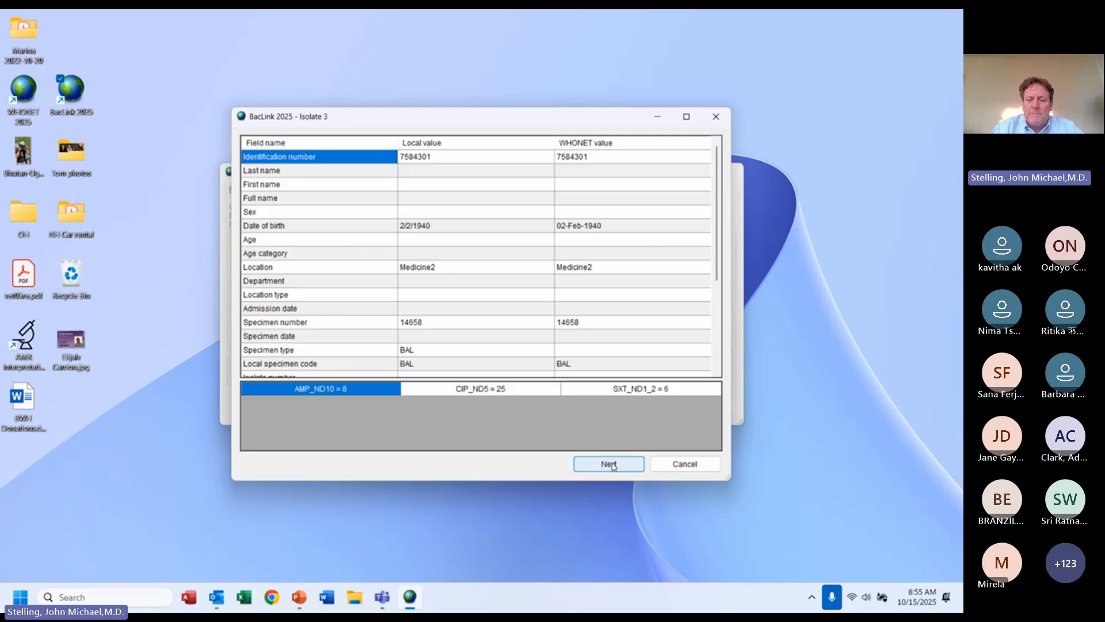
{"action": "left_click", "coordinate": [614, 466]}
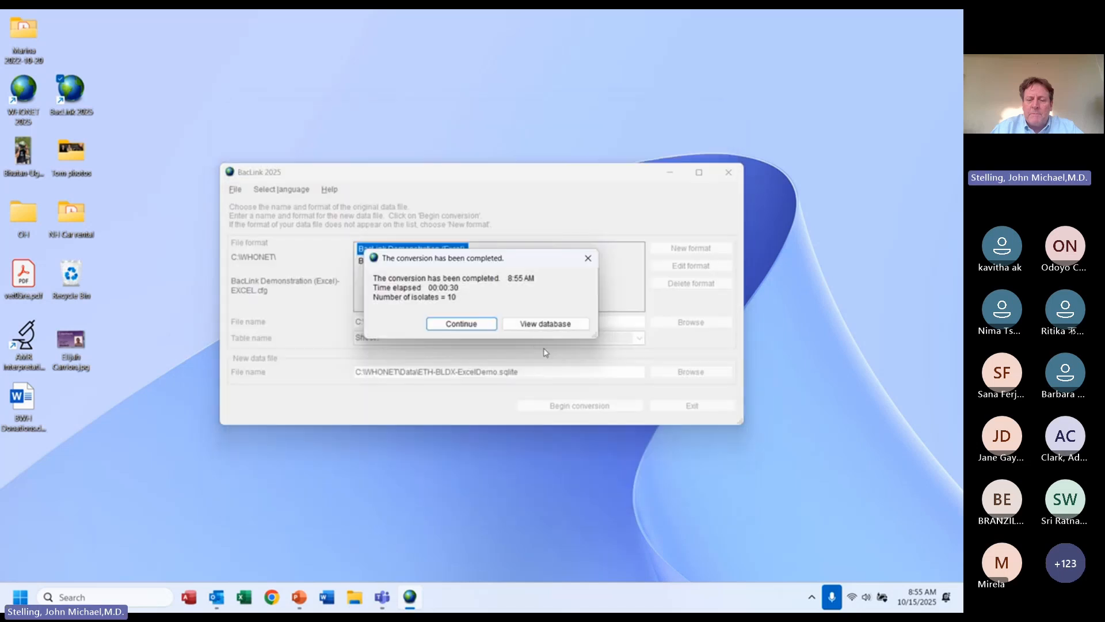
{"action": "left_click", "coordinate": [469, 325]}
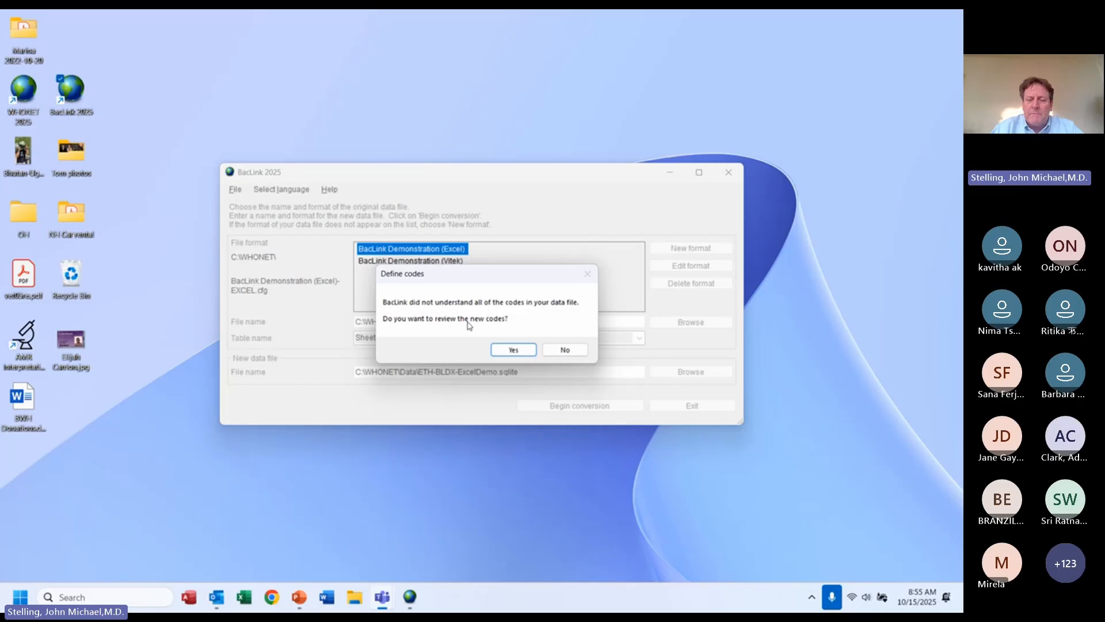
{"action": "left_click", "coordinate": [566, 350]}
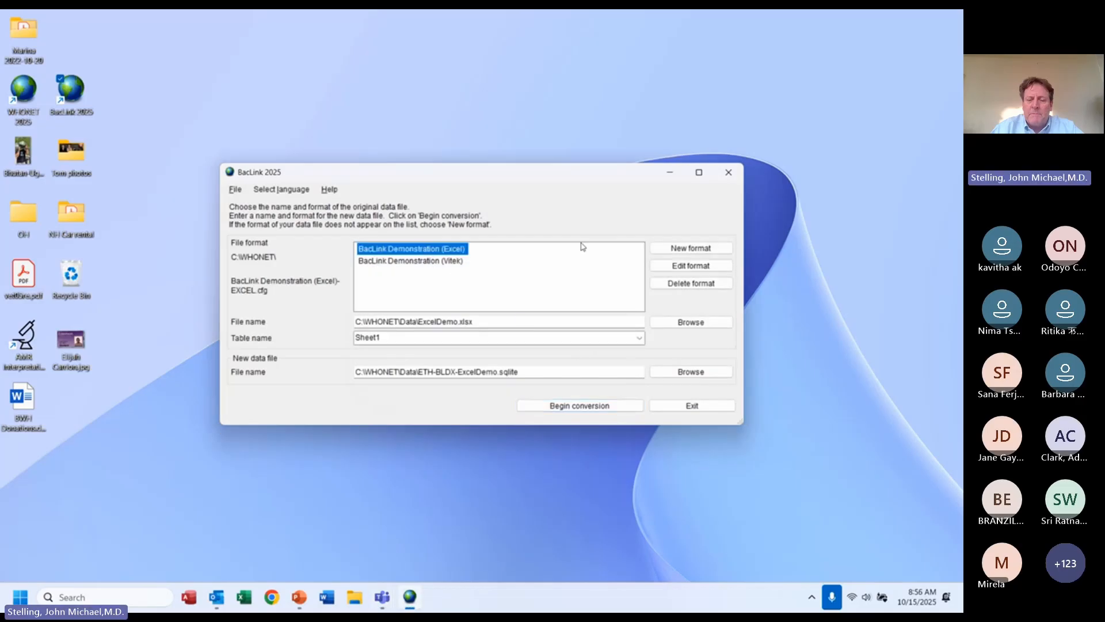
- Reopen the data field definitions of the BacLink Demonstration (Excel) format and load ExcelDemo.xlsx as the sample data file
{"action": "left_click", "coordinate": [678, 267]}
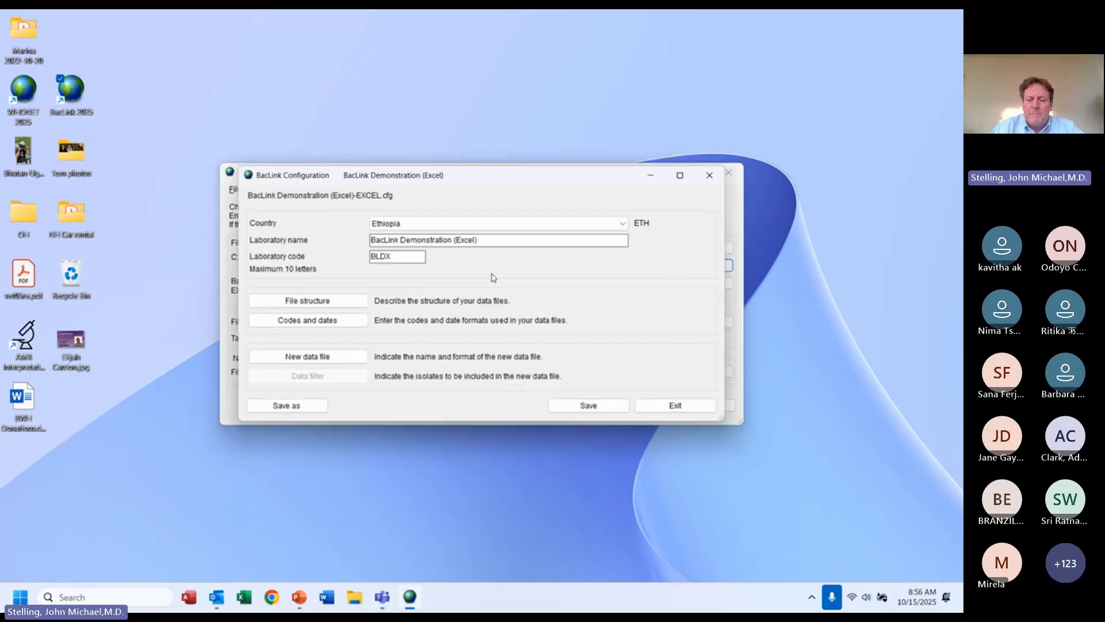
{"action": "left_click", "coordinate": [326, 304]}
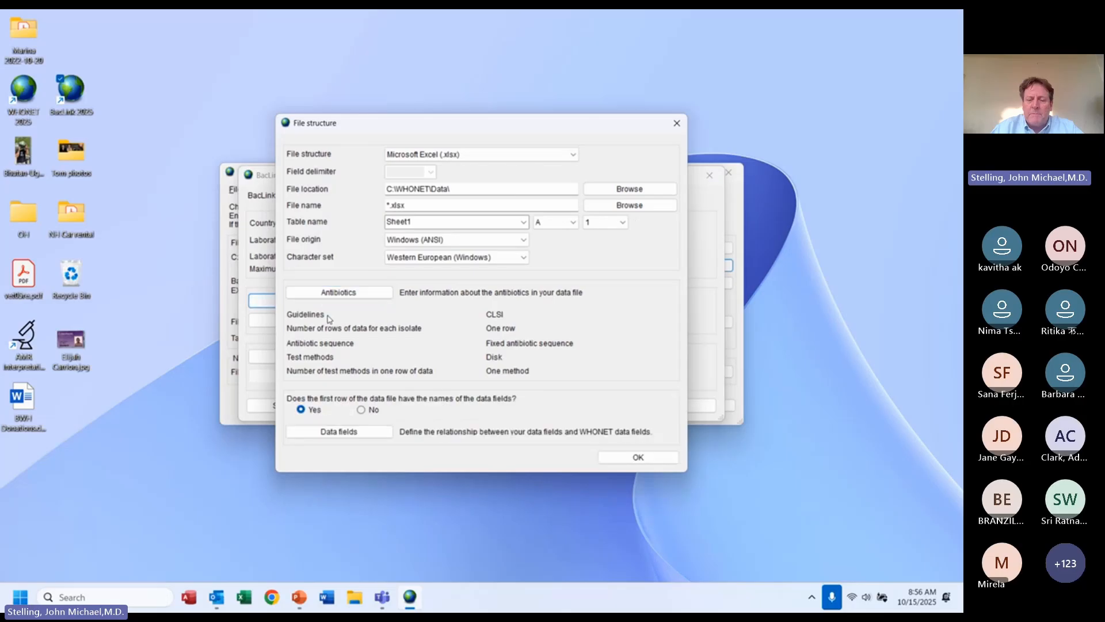
{"action": "left_click", "coordinate": [356, 433]}
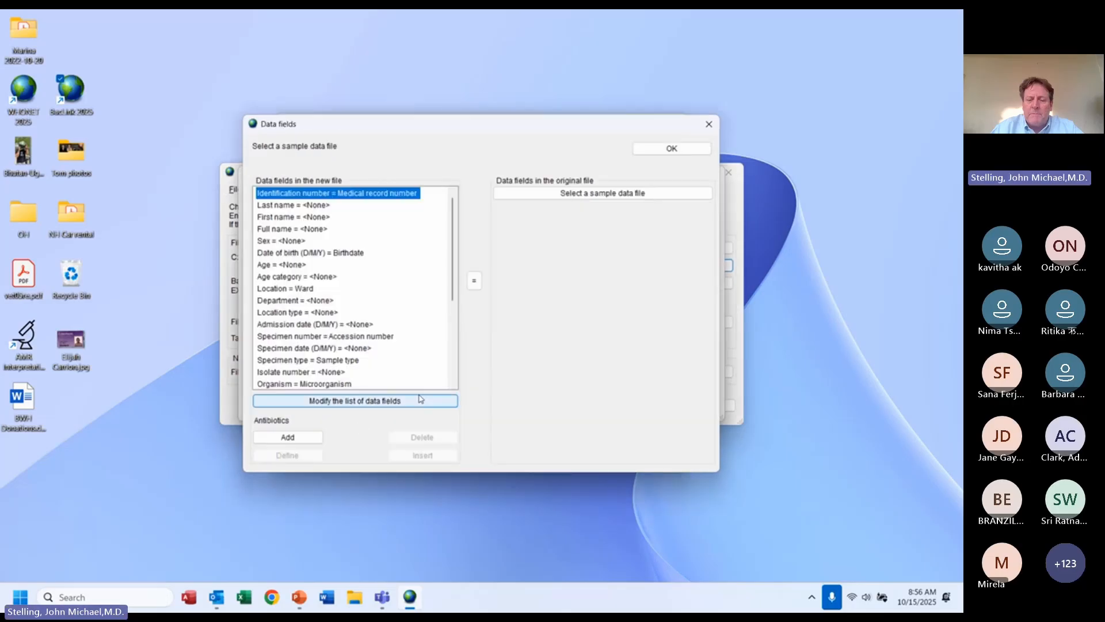
{"action": "left_click", "coordinate": [643, 194]}
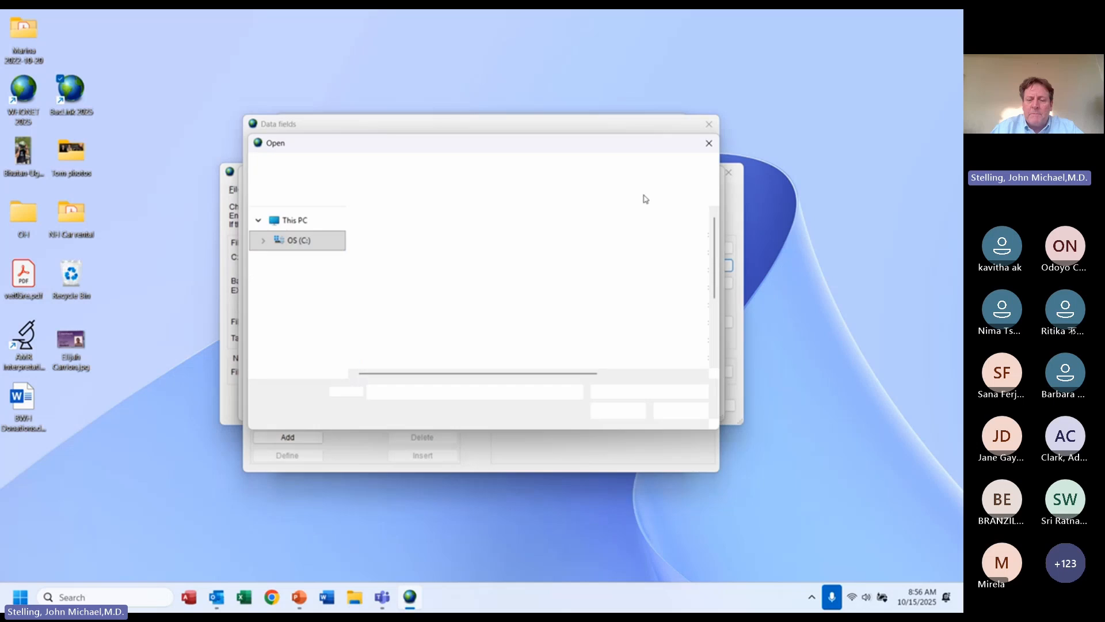
{"action": "double_click", "coordinate": [403, 271]}
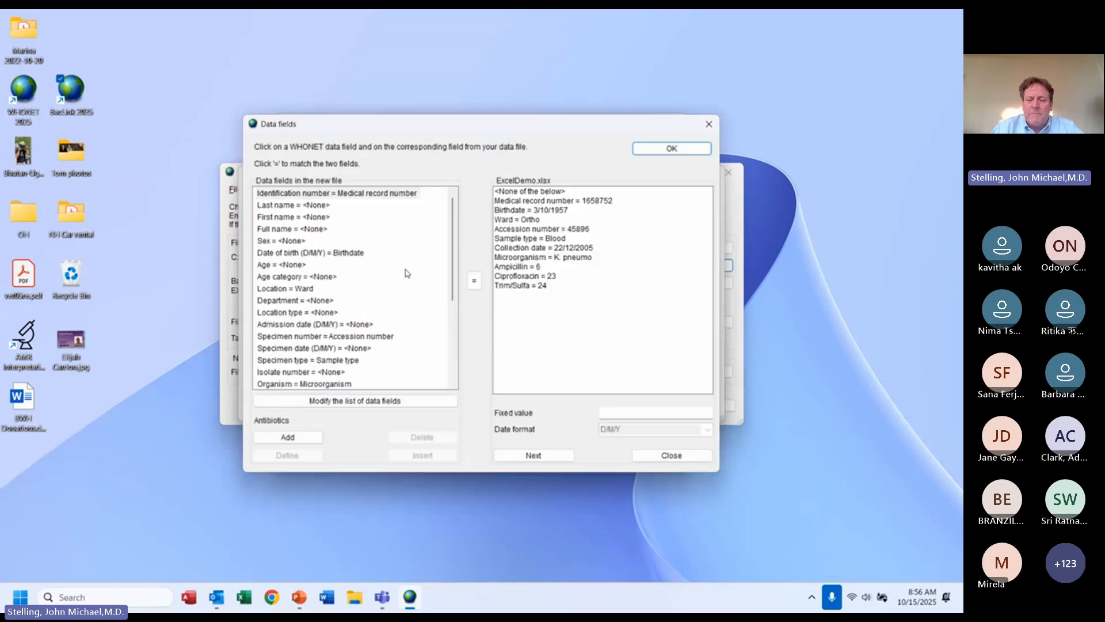
- Match the WHONET Specimen date field to Collection date and check the available date formats, keeping D/M/Y
{"action": "left_click", "coordinate": [316, 349]}
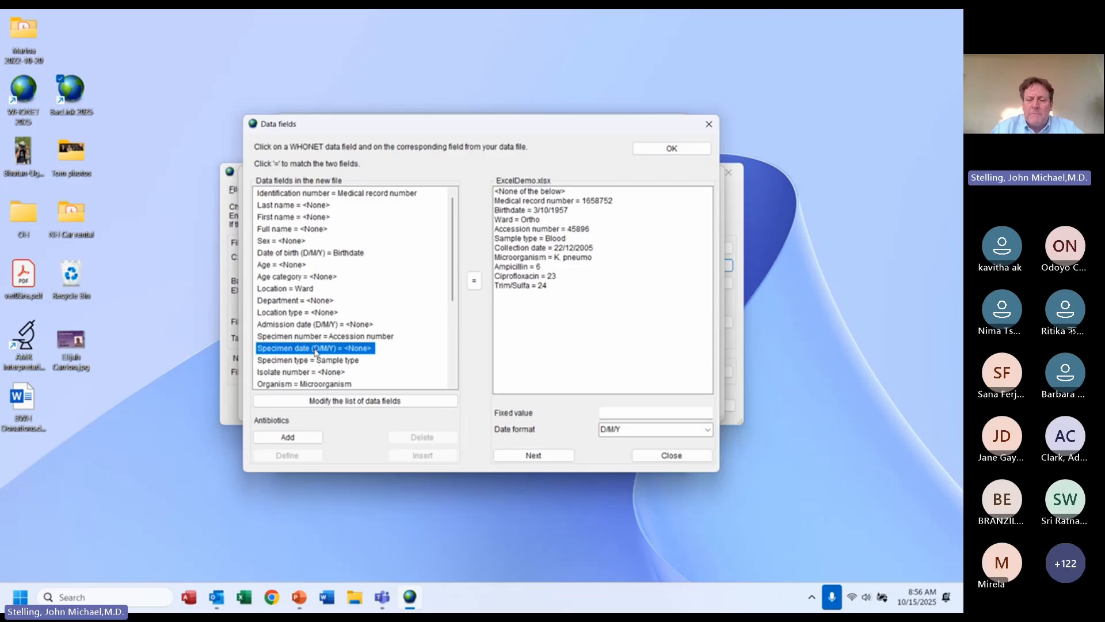
{"action": "left_click", "coordinate": [524, 250]}
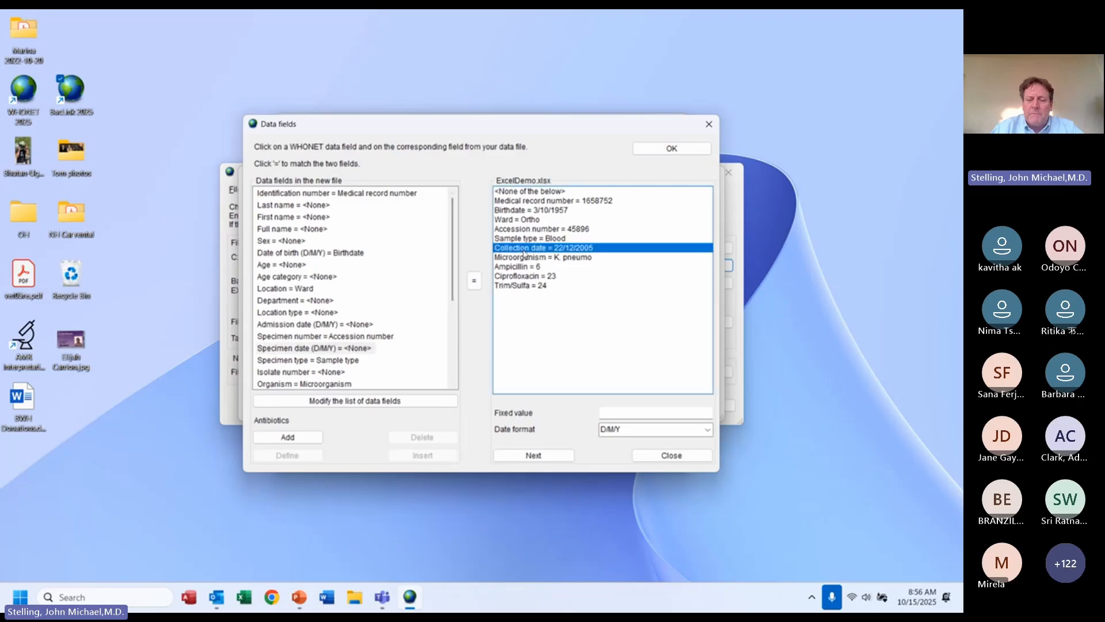
{"action": "left_click", "coordinate": [475, 283]}
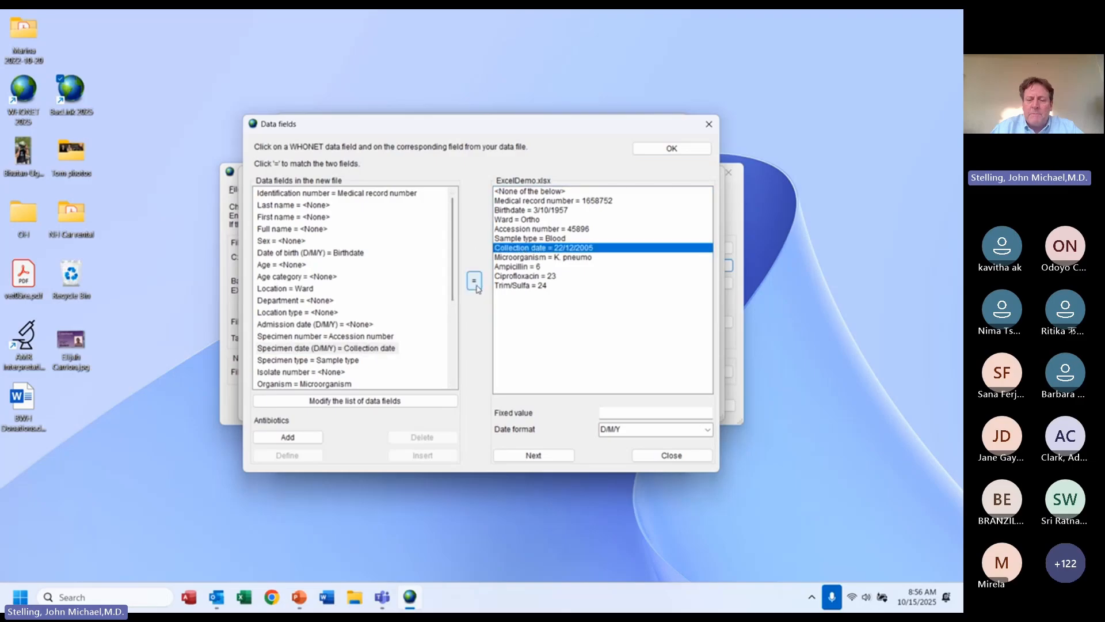
{"action": "left_click", "coordinate": [325, 348]}
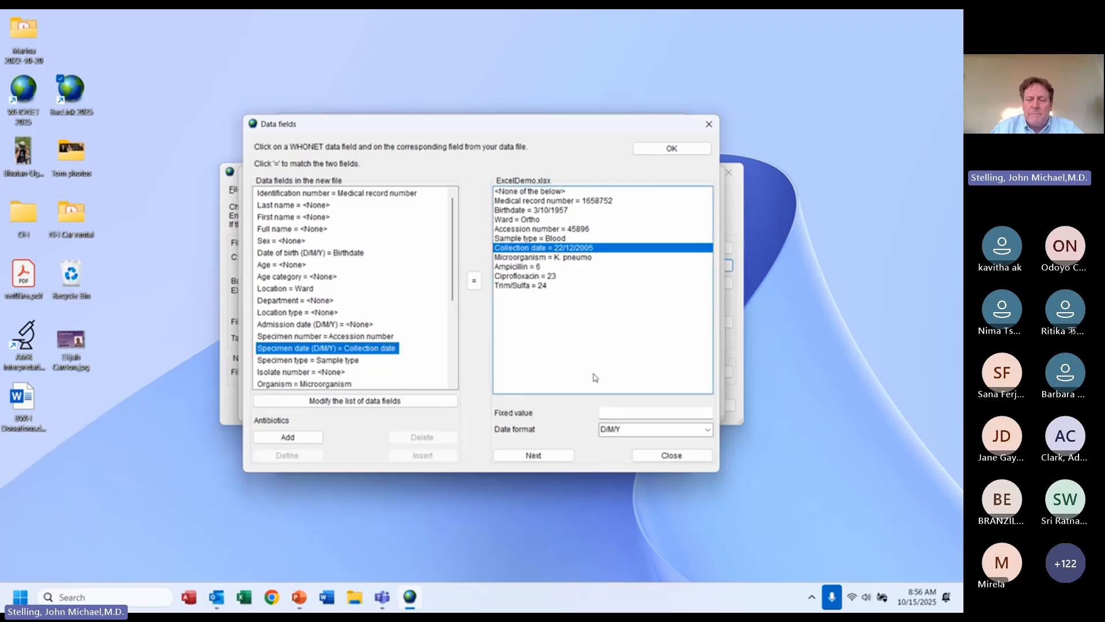
{"action": "left_click", "coordinate": [708, 430]}
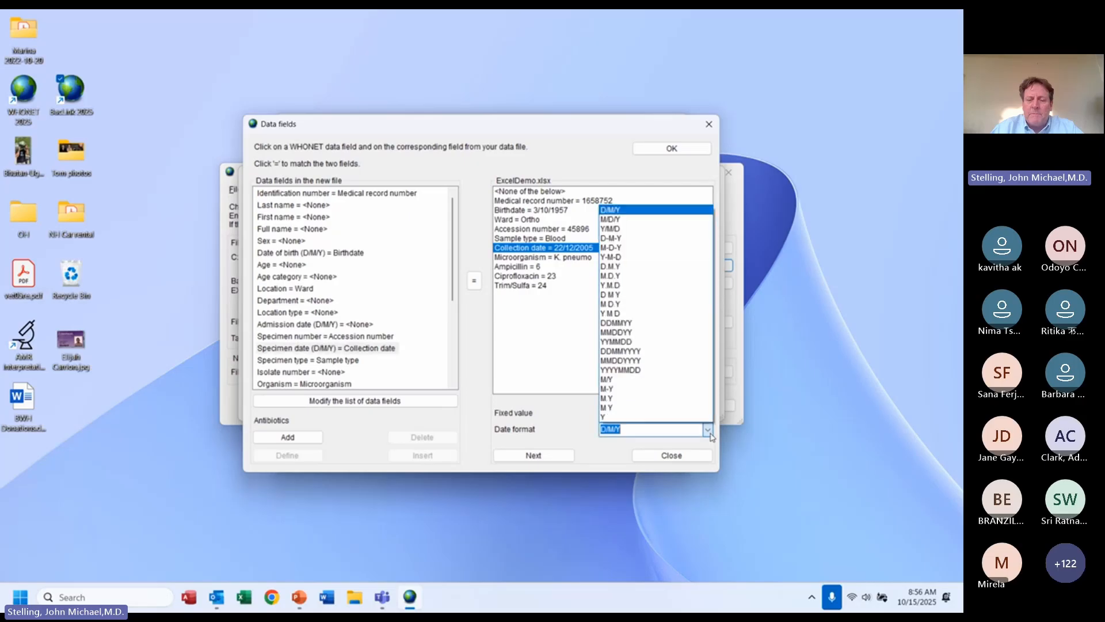
{"action": "left_click", "coordinate": [711, 436]}
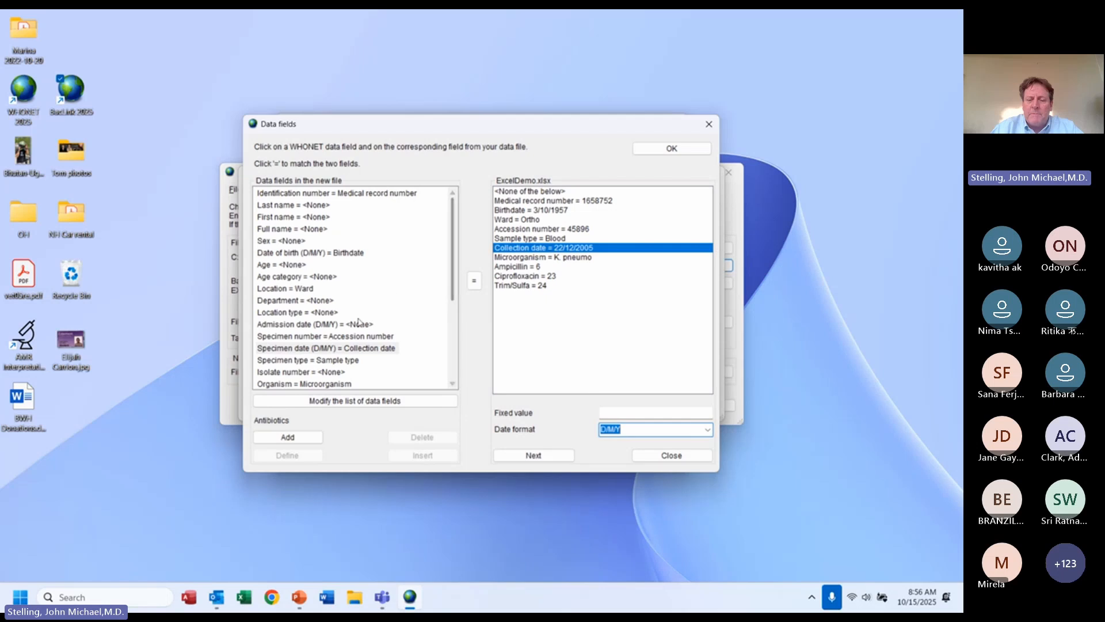
- Look through the BacLink Demonstration (Excel) data fields and open the list for adding or removing WHONET fields
{"action": "left_click", "coordinate": [357, 402]}
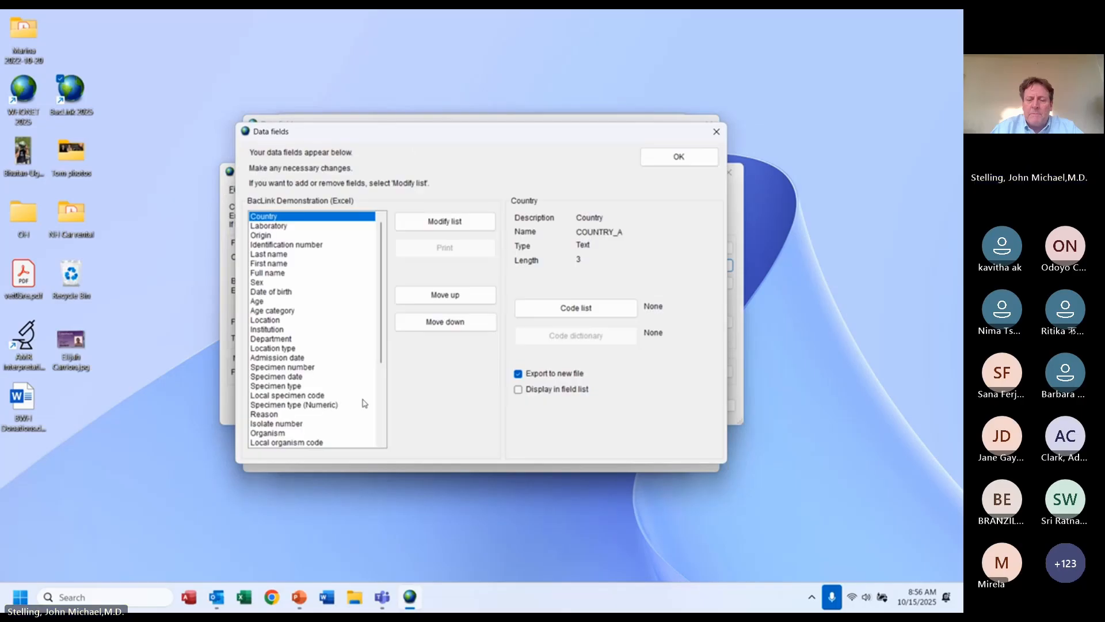
{"action": "scroll", "coordinate": [382, 401], "scroll_direction": "down", "scroll_amount": 5}
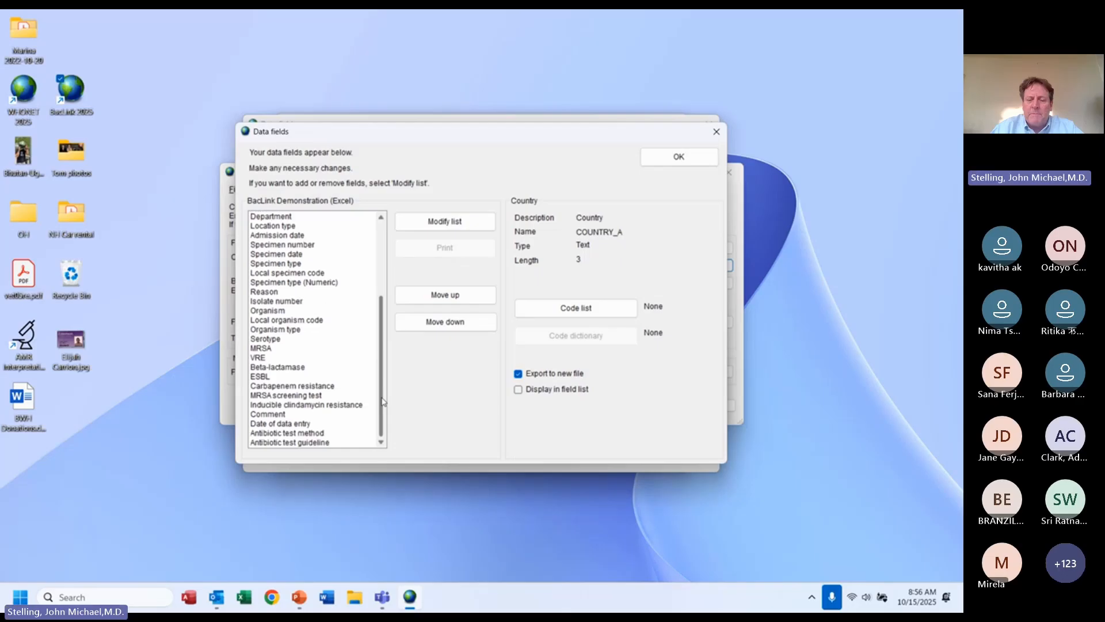
{"action": "left_click_drag", "start_coordinate": [382, 401], "coordinate": [374, 236]}
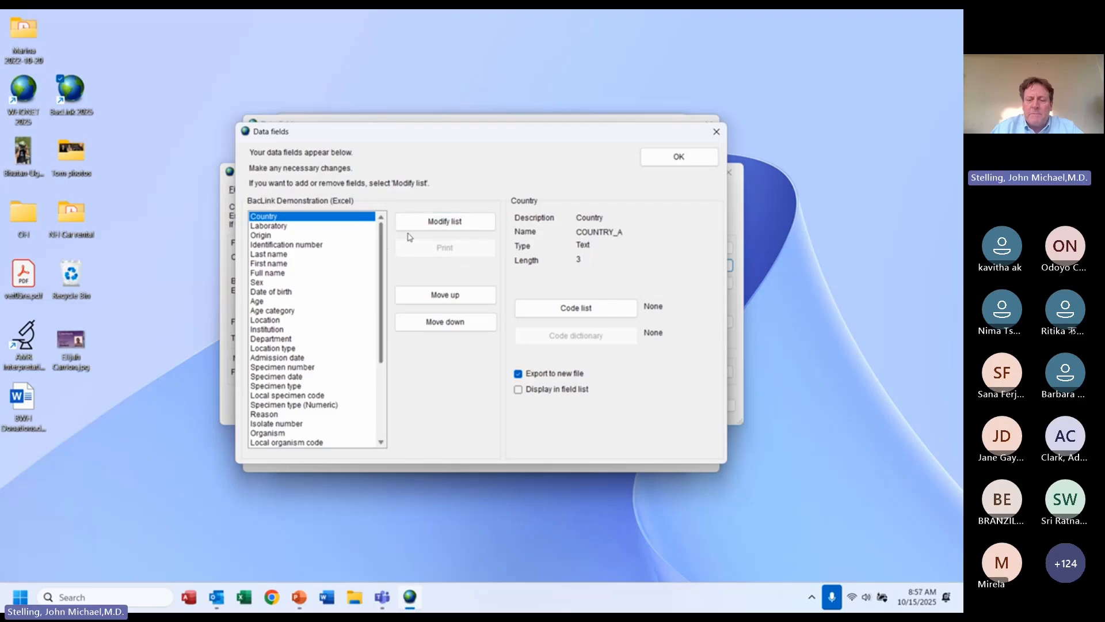
{"action": "left_click", "coordinate": [446, 223]}
{"action": "left_click", "coordinate": [570, 247]}
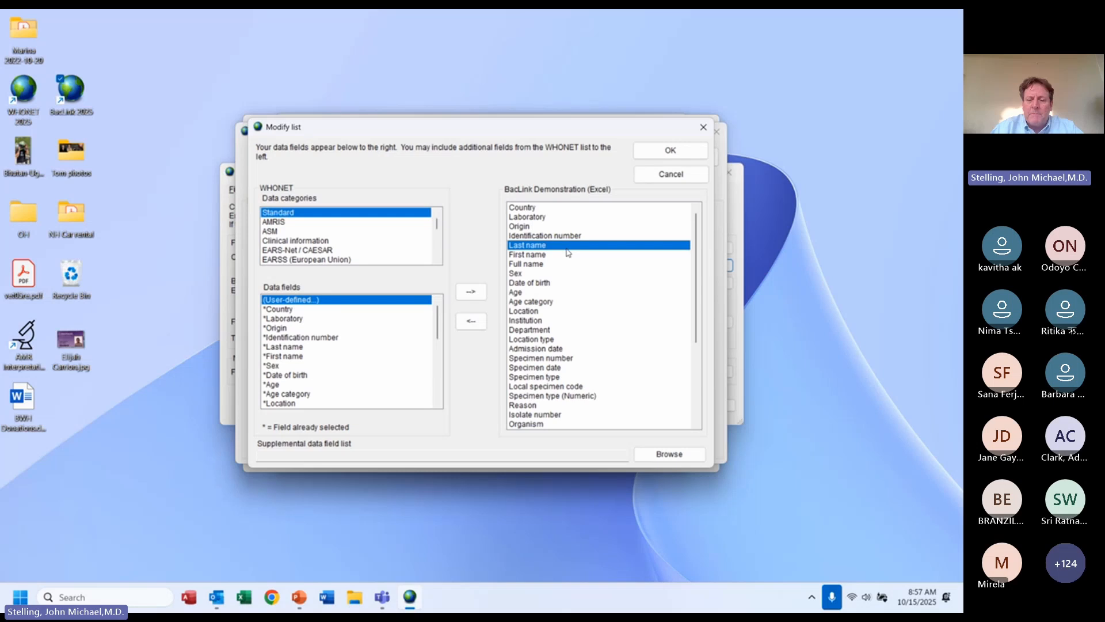
- Browse the WHONET data categories as far as FAO - InFARM
{"action": "left_click", "coordinate": [379, 242]}
{"action": "key", "text": "Down"}
{"action": "key", "text": "Down"}
{"action": "key", "text": "Down"}
{"action": "key", "text": "Down"}
{"action": "key", "text": "Down"}
{"action": "key", "text": "Down"}
{"action": "key", "text": "Down"}
{"action": "key", "text": "Down"}
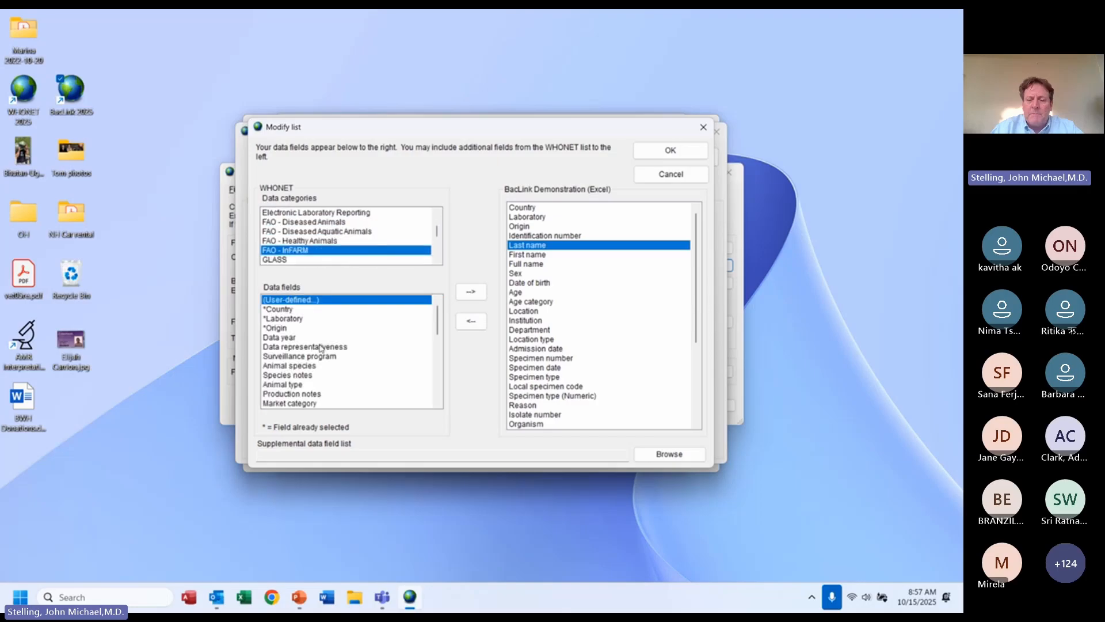
- Examine the InFARM fields from Data year to Production notes, and return to the field matching without adding any
{"action": "left_click", "coordinate": [303, 338]}
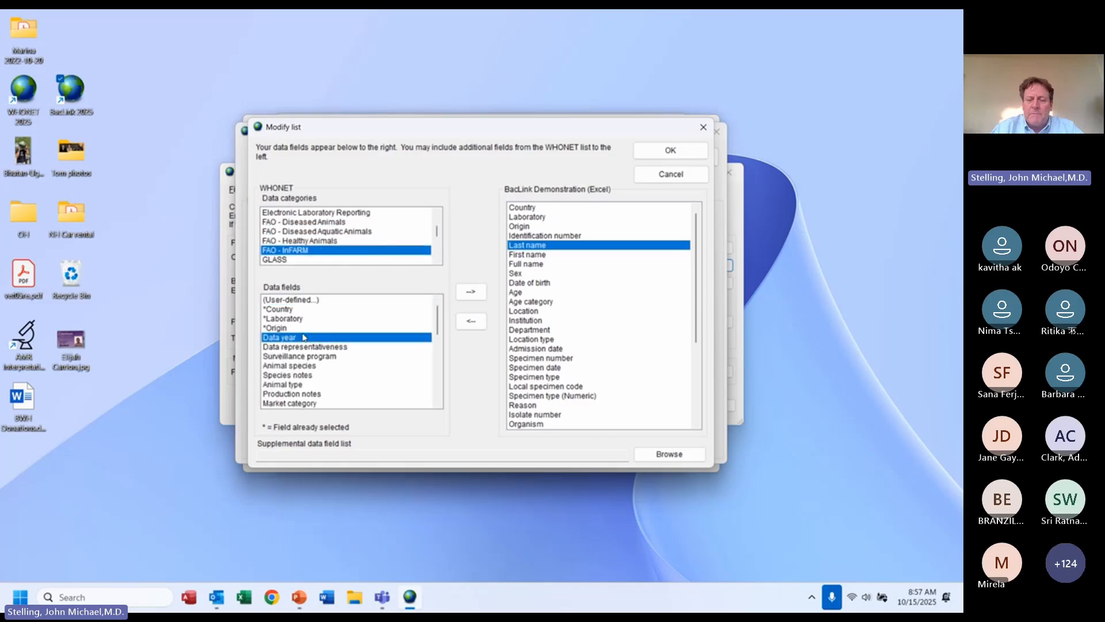
{"action": "key", "text": "Down"}
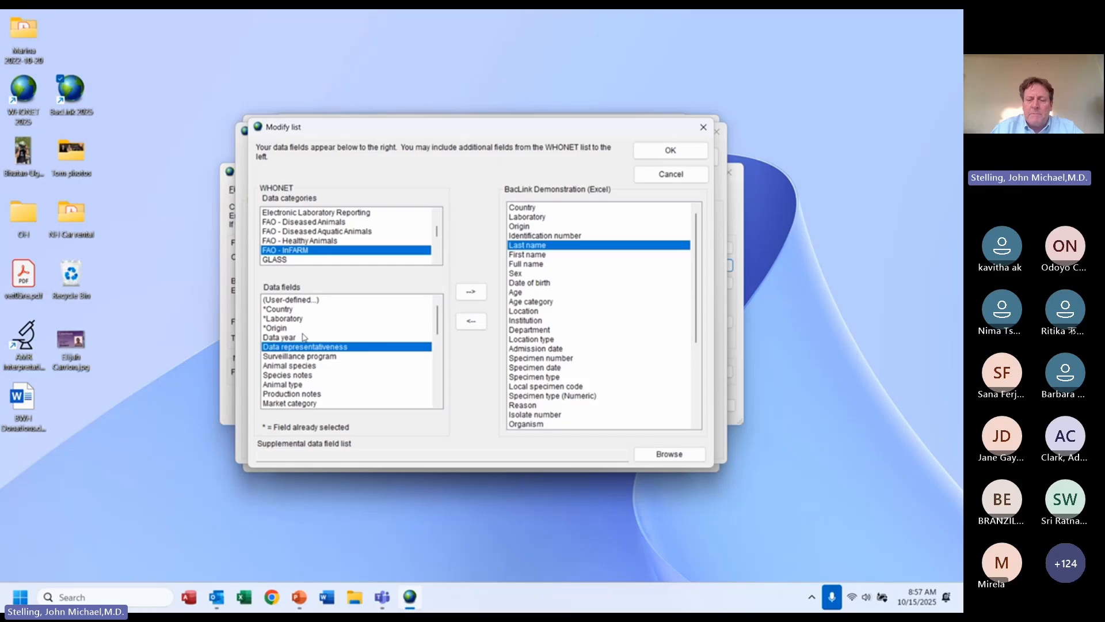
{"action": "left_click", "coordinate": [304, 337]}
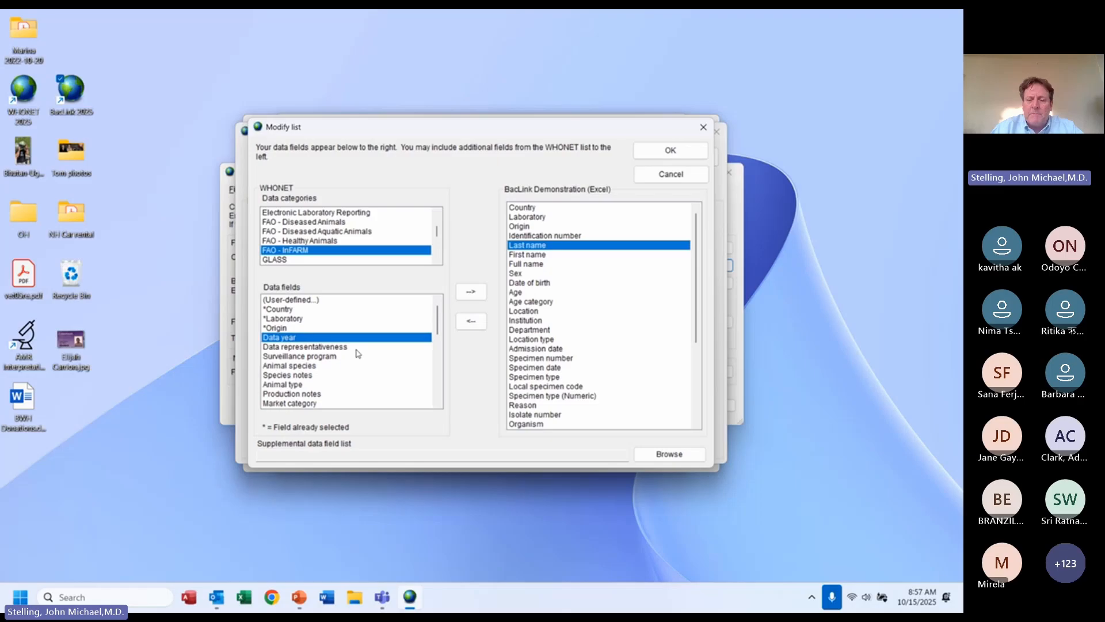
{"action": "left_click", "coordinate": [305, 367]}
{"action": "left_click", "coordinate": [324, 384]}
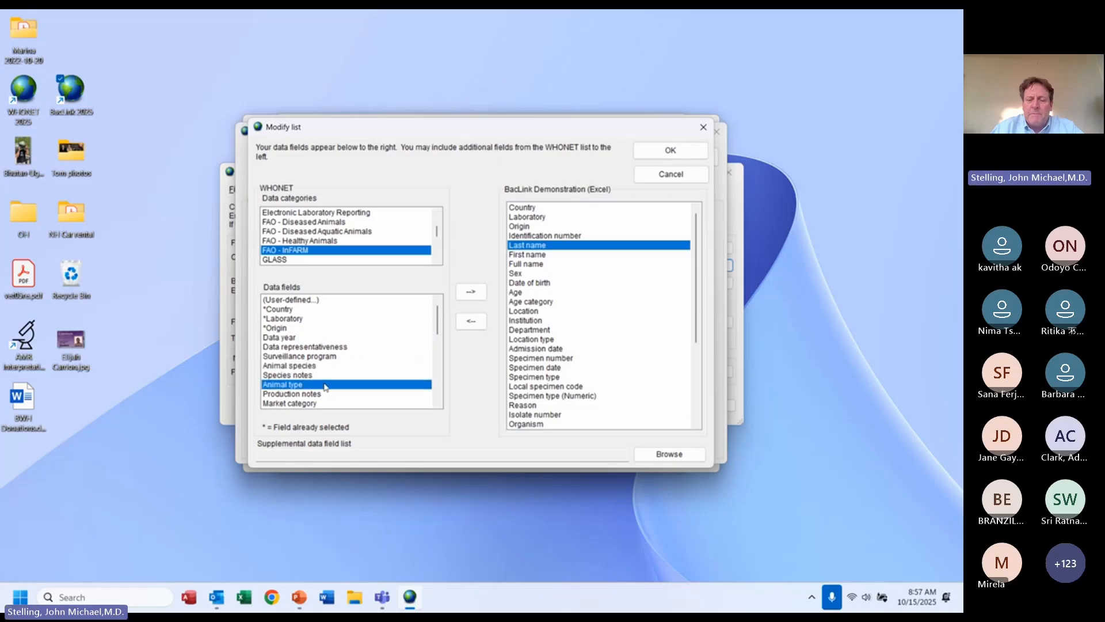
{"action": "left_click", "coordinate": [314, 396]}
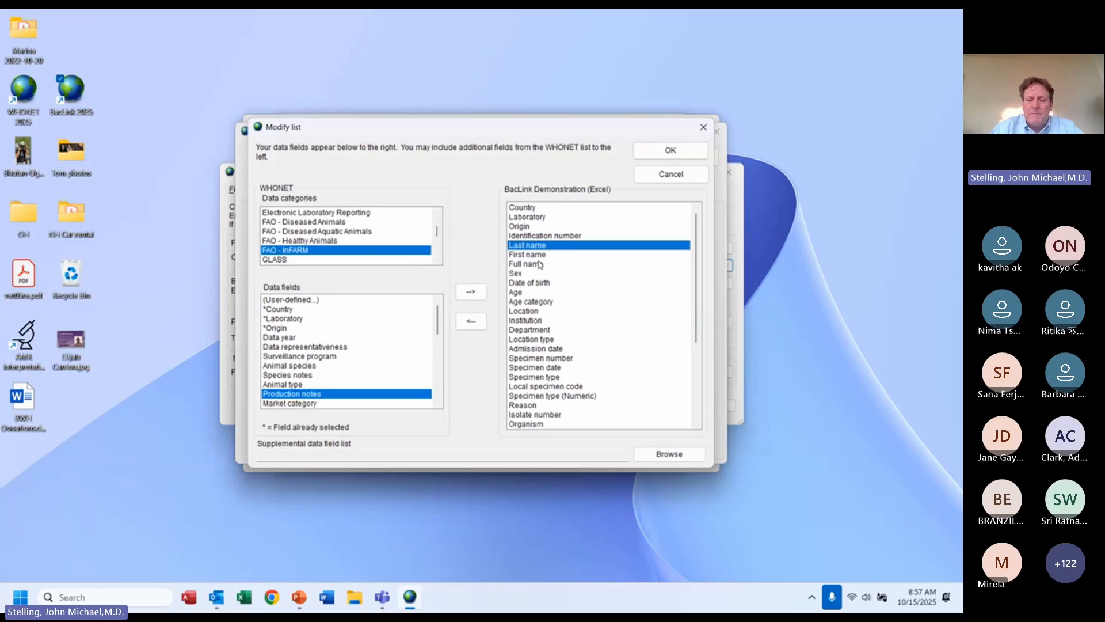
{"action": "left_click", "coordinate": [664, 159]}
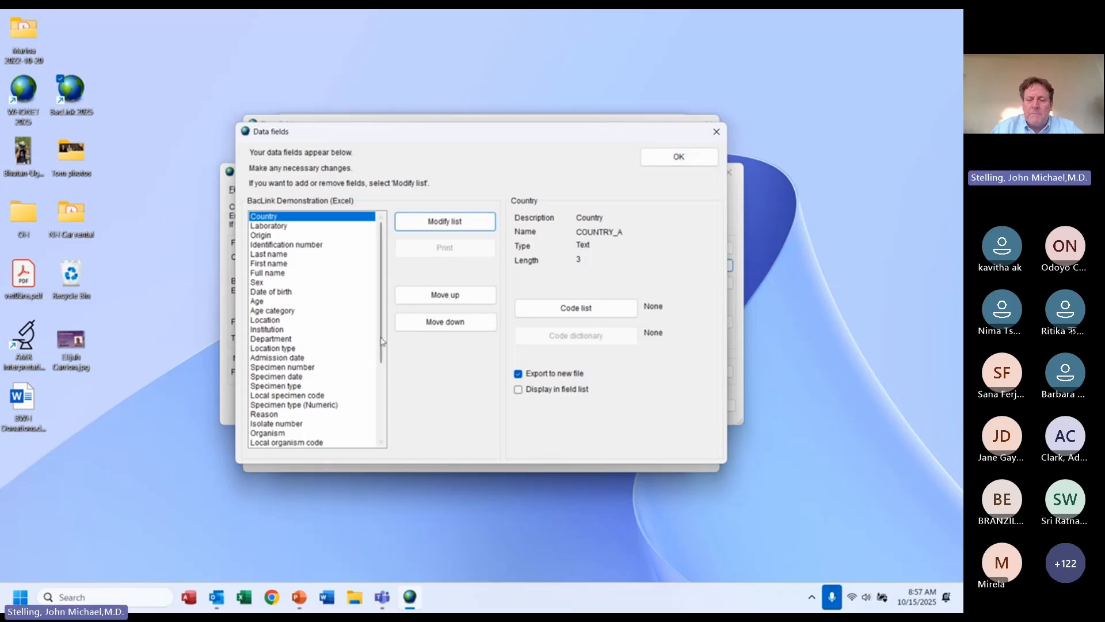
{"action": "scroll", "coordinate": [380, 380], "scroll_direction": "down", "scroll_amount": 5}
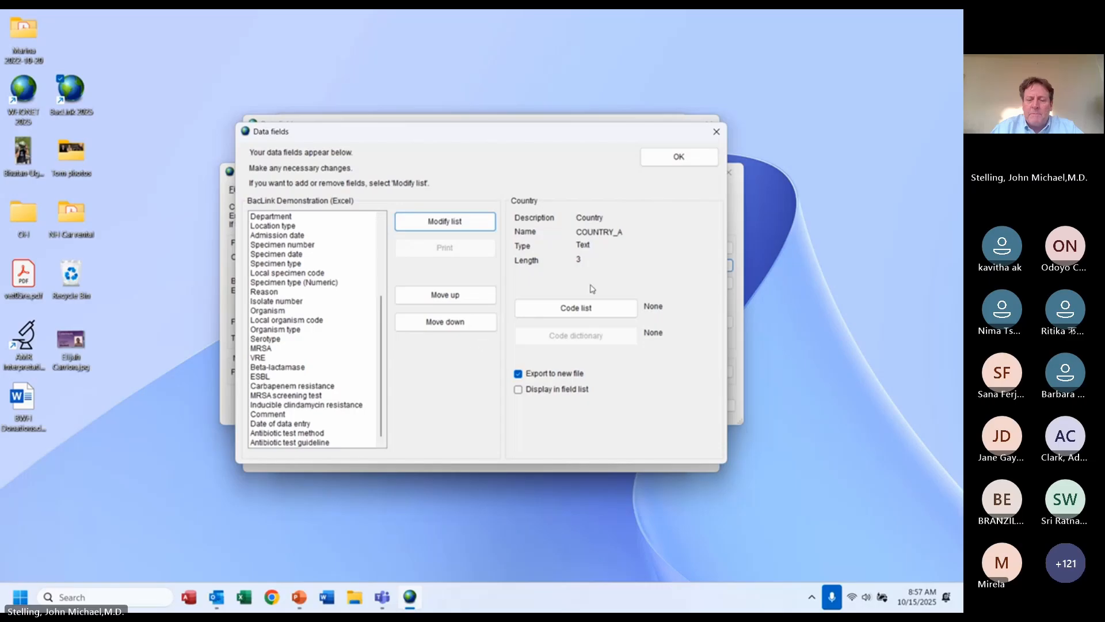
{"action": "left_click", "coordinate": [679, 158]}
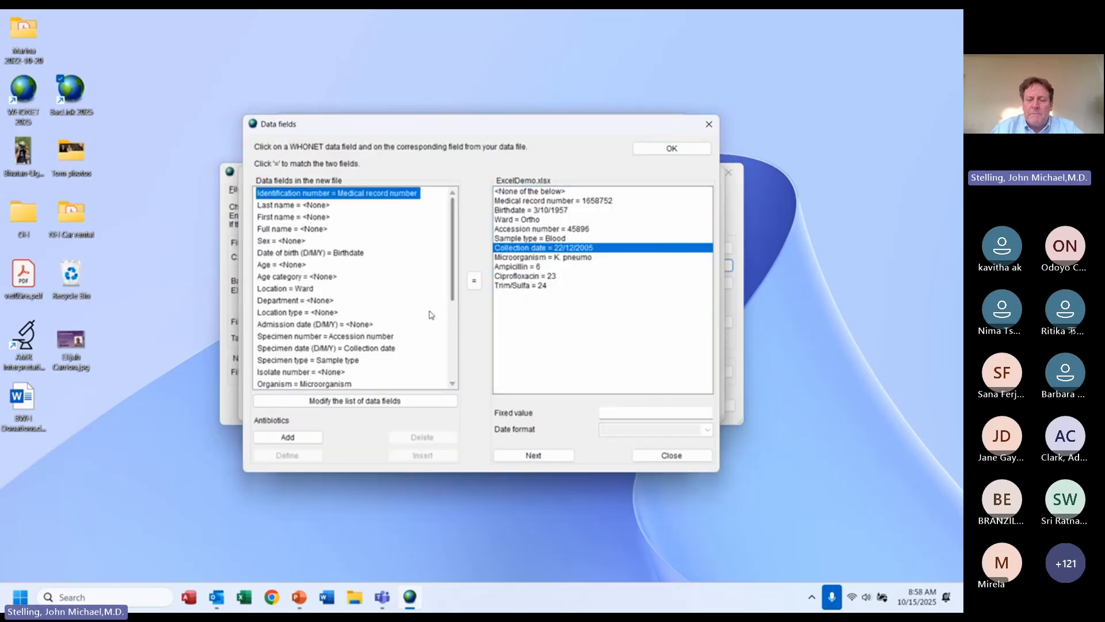
- Accept the data field matches and file structure, save the BacLink Demonstration (Excel) configuration and exit it
{"action": "left_click", "coordinate": [376, 326]}
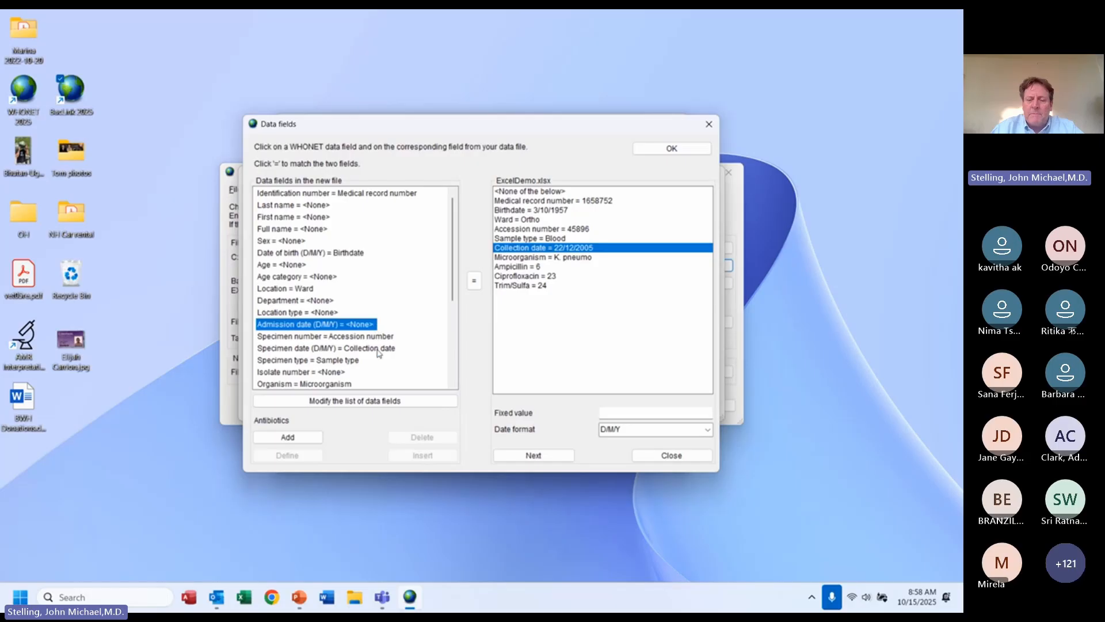
{"action": "left_click", "coordinate": [377, 348]}
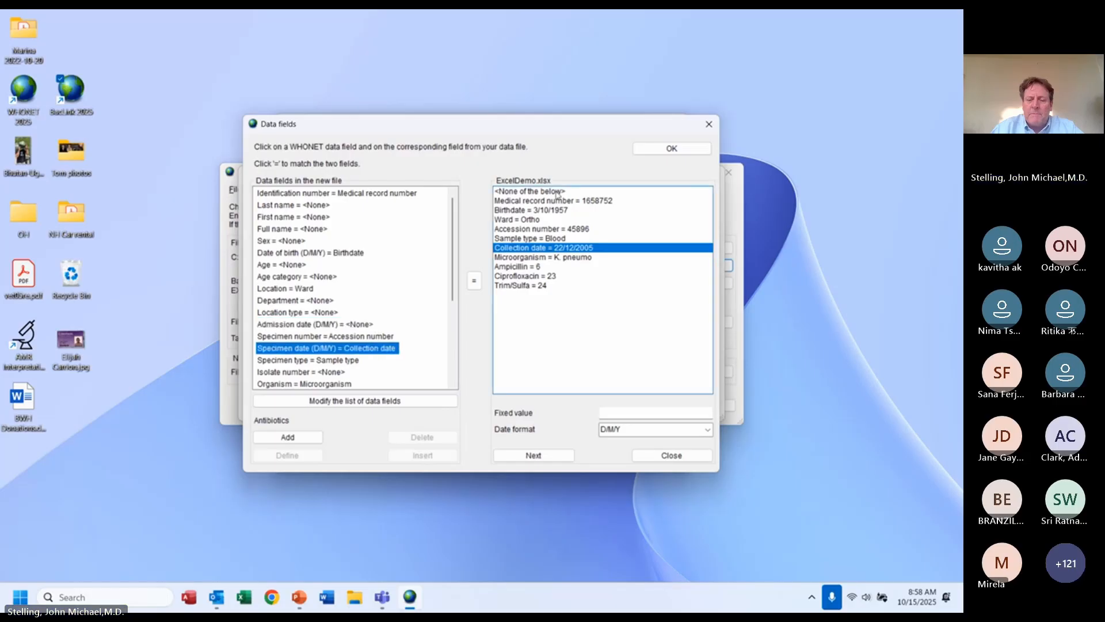
{"action": "left_click", "coordinate": [663, 149]}
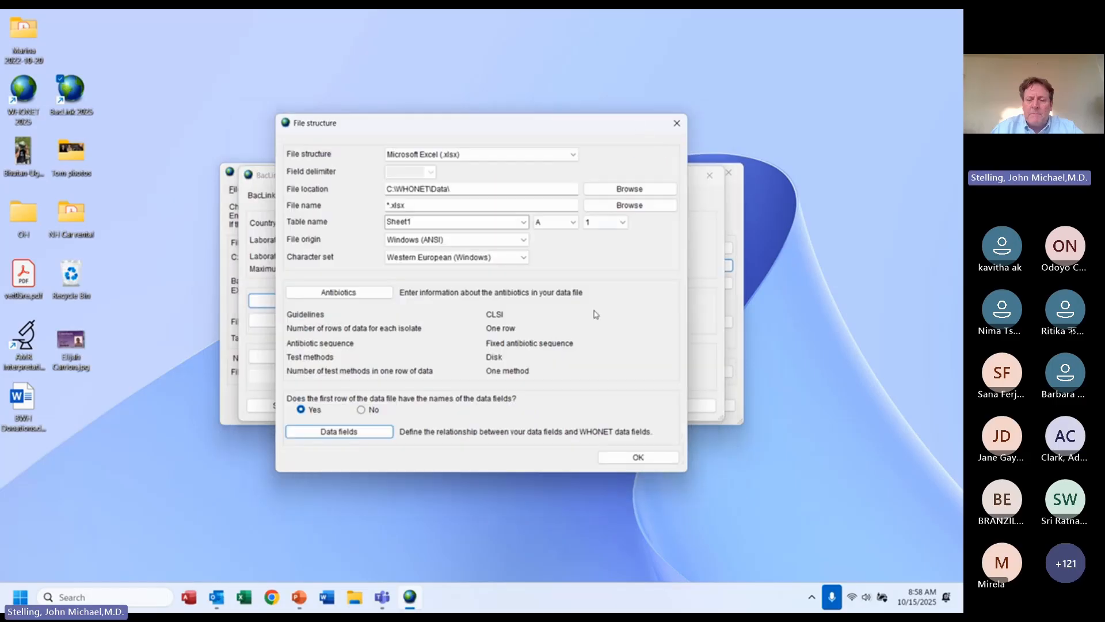
{"action": "left_click", "coordinate": [634, 457]}
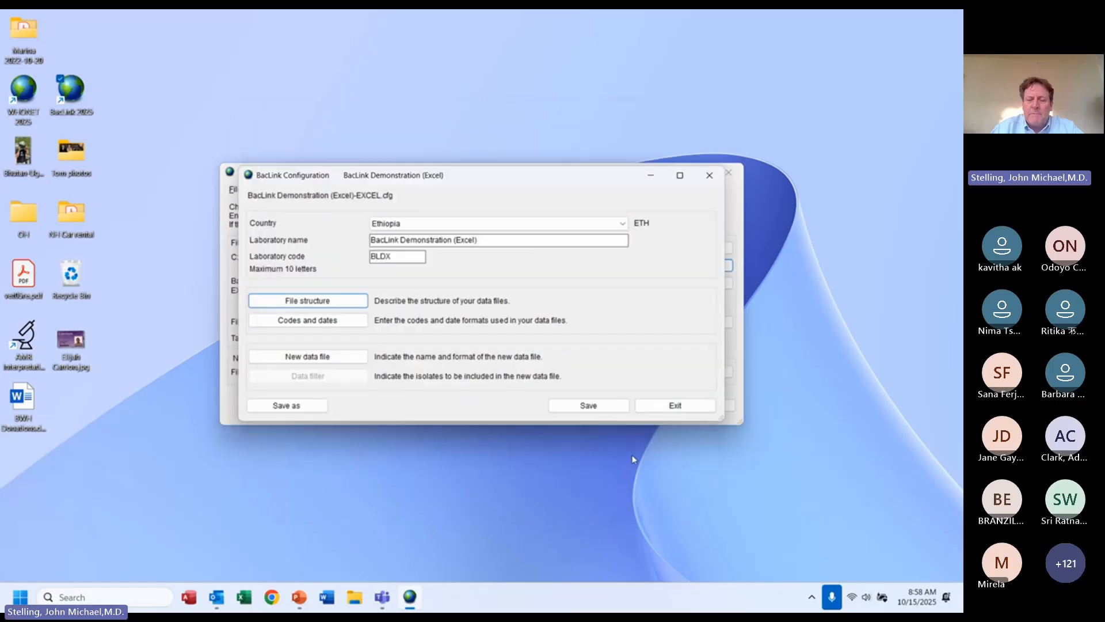
{"action": "left_click", "coordinate": [585, 407]}
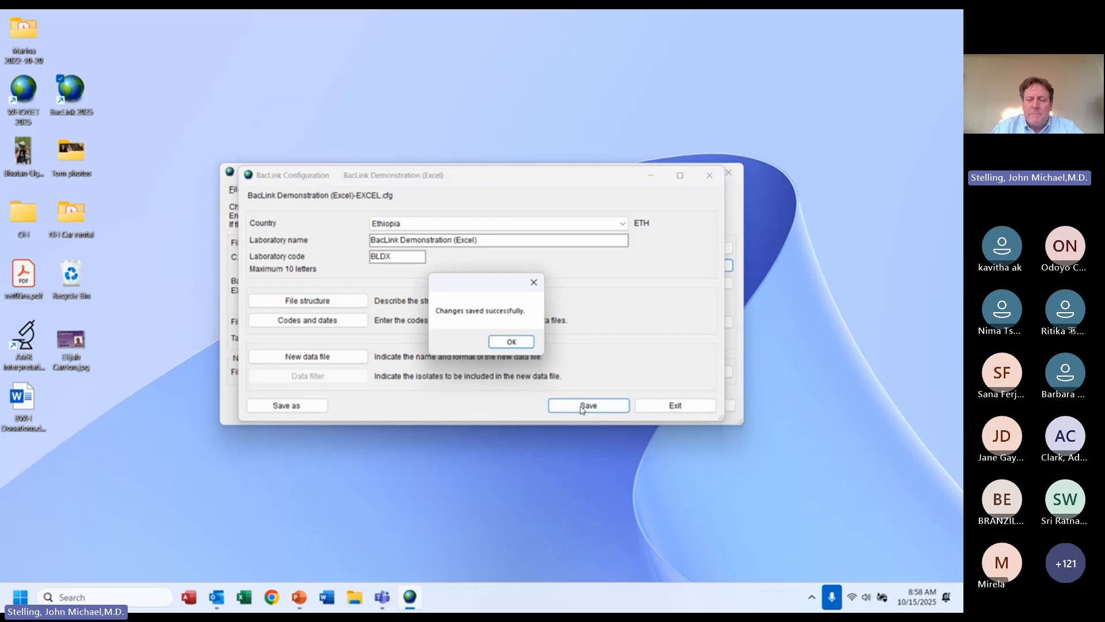
{"action": "left_click", "coordinate": [518, 343]}
{"action": "left_click", "coordinate": [674, 406]}
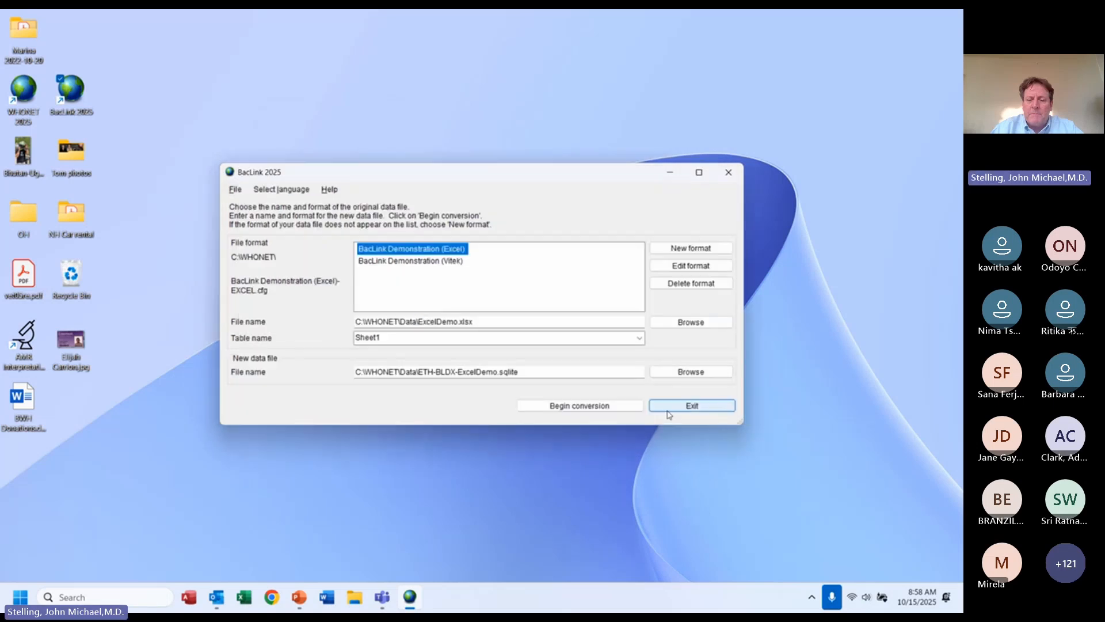
- Convert ExcelDemo.xlsx again, replacing the existing output file and checking the specimen dates of the first three isolates
{"action": "left_click", "coordinate": [580, 411]}
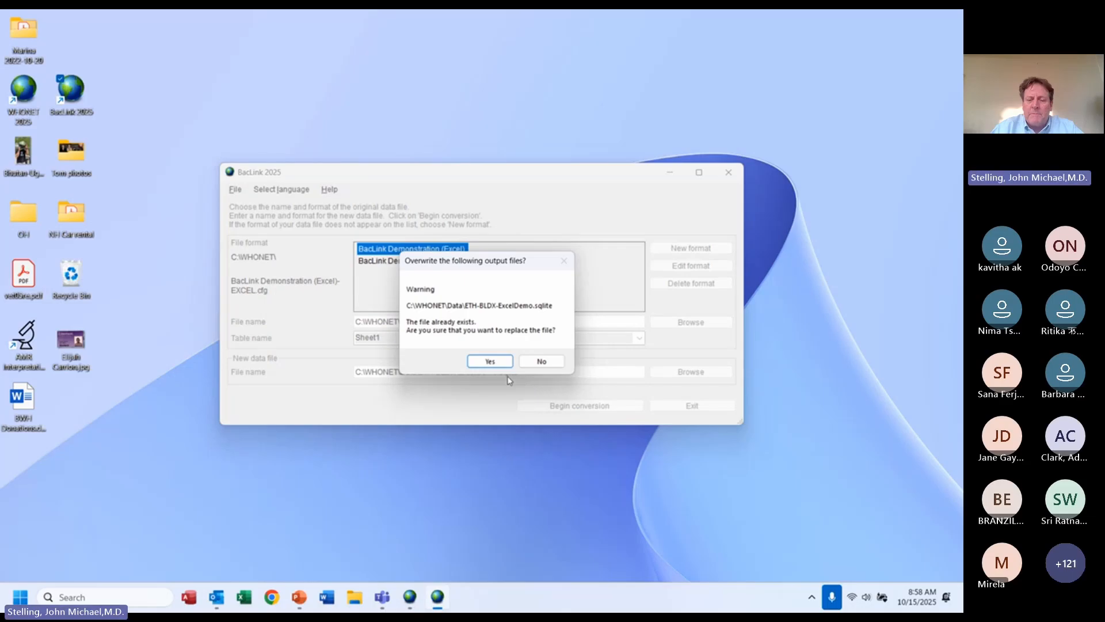
{"action": "left_click", "coordinate": [490, 362]}
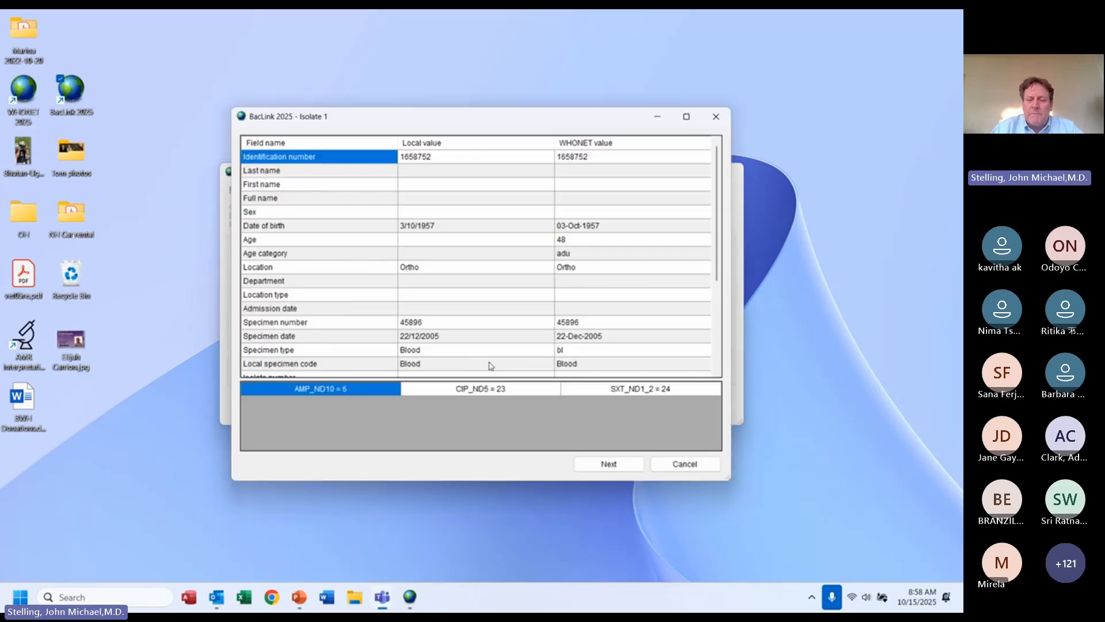
{"action": "left_click", "coordinate": [571, 339]}
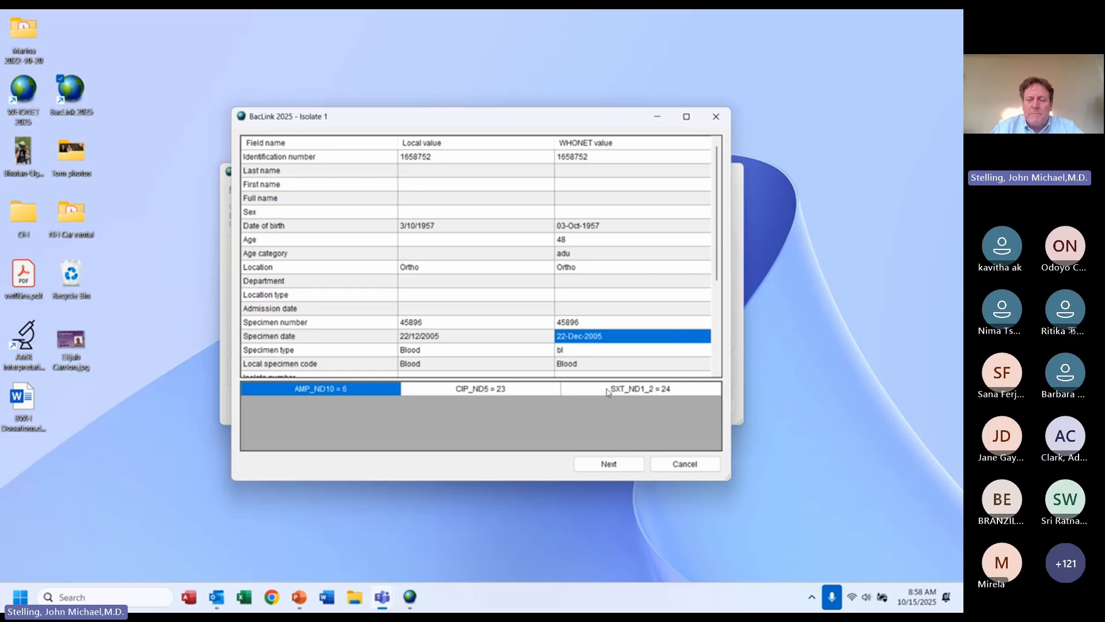
{"action": "left_click", "coordinate": [609, 464]}
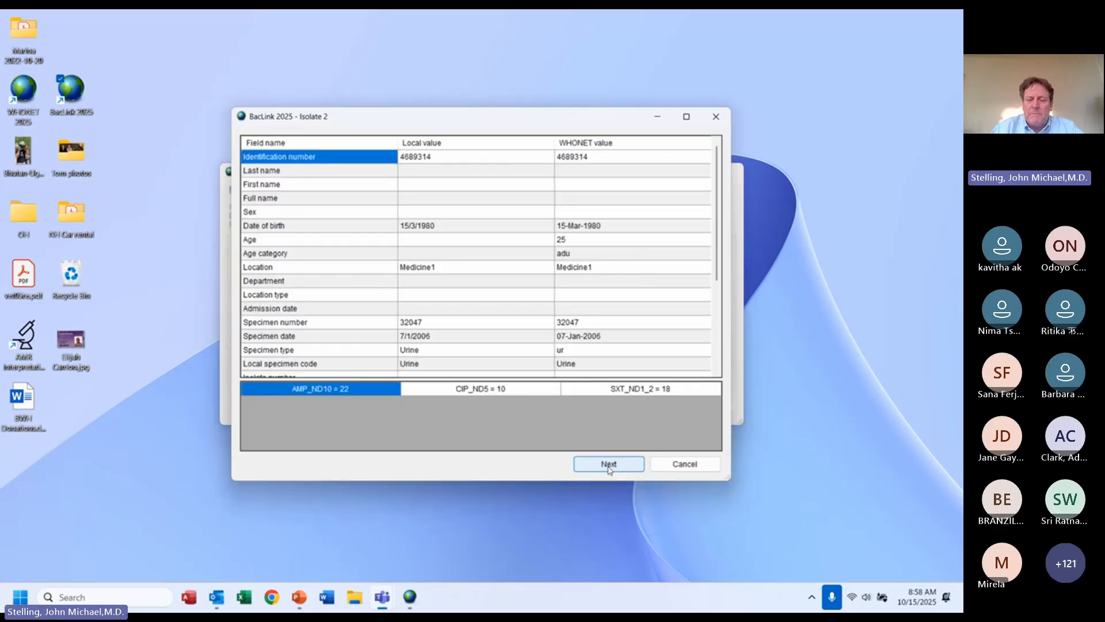
{"action": "left_click", "coordinate": [609, 465]}
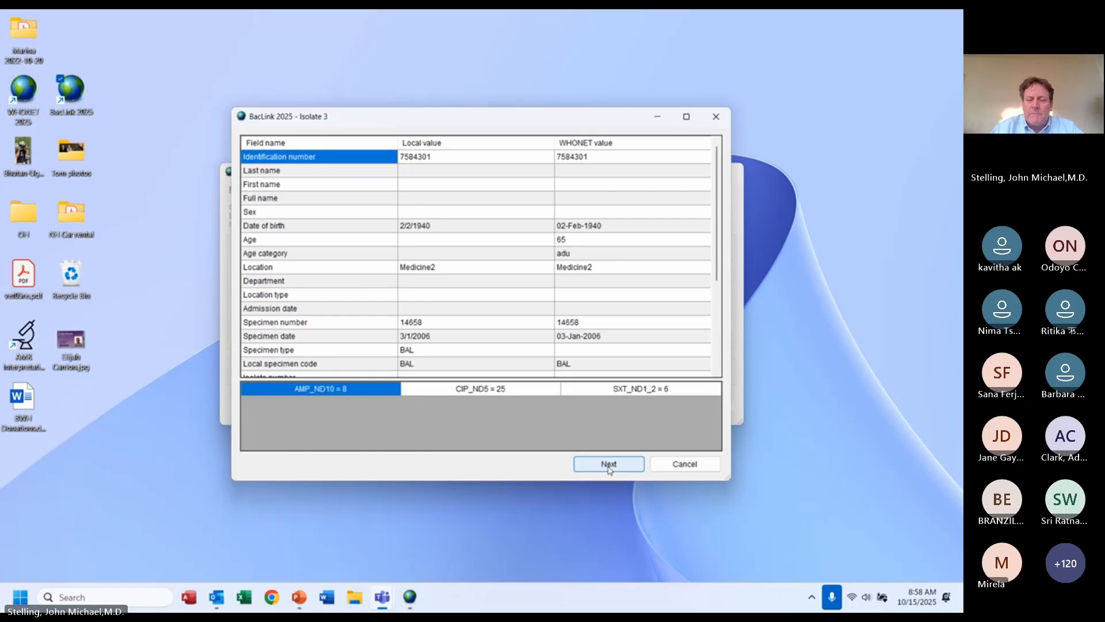
{"action": "left_click", "coordinate": [609, 464]}
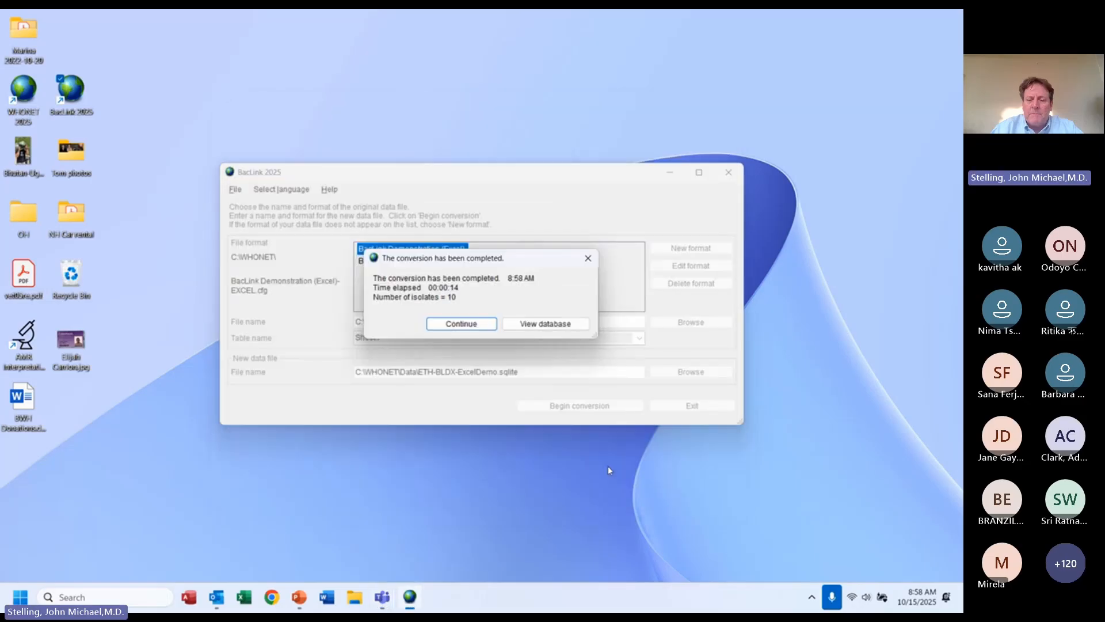
{"action": "left_click", "coordinate": [467, 324]}
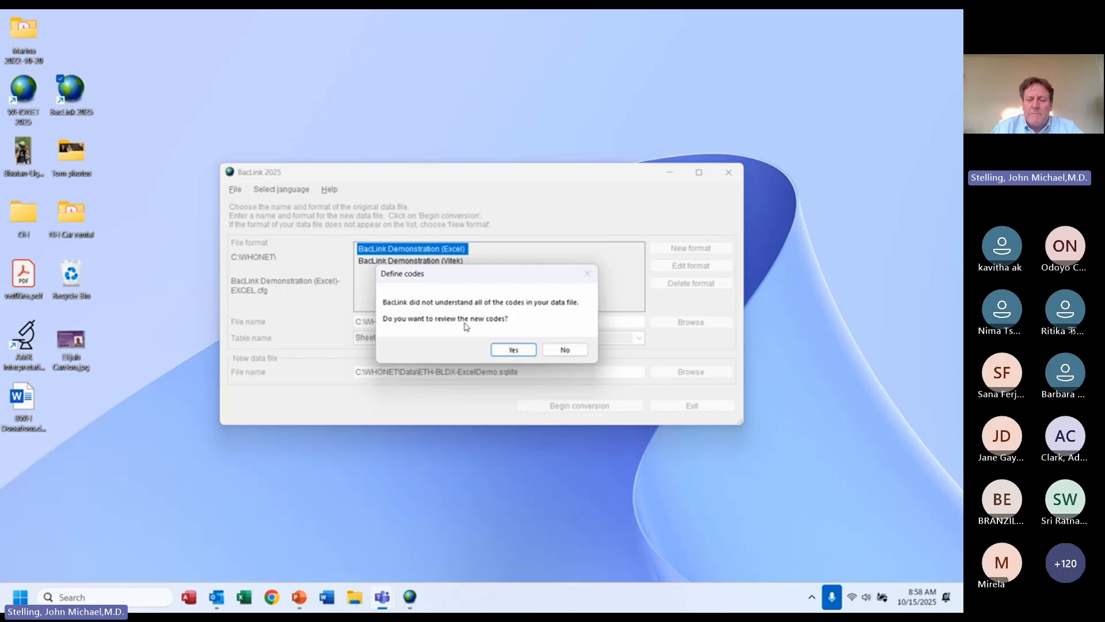
- Agree to review the new codes and open the unrecognized Organism codes for definition
{"action": "left_click", "coordinate": [514, 350]}
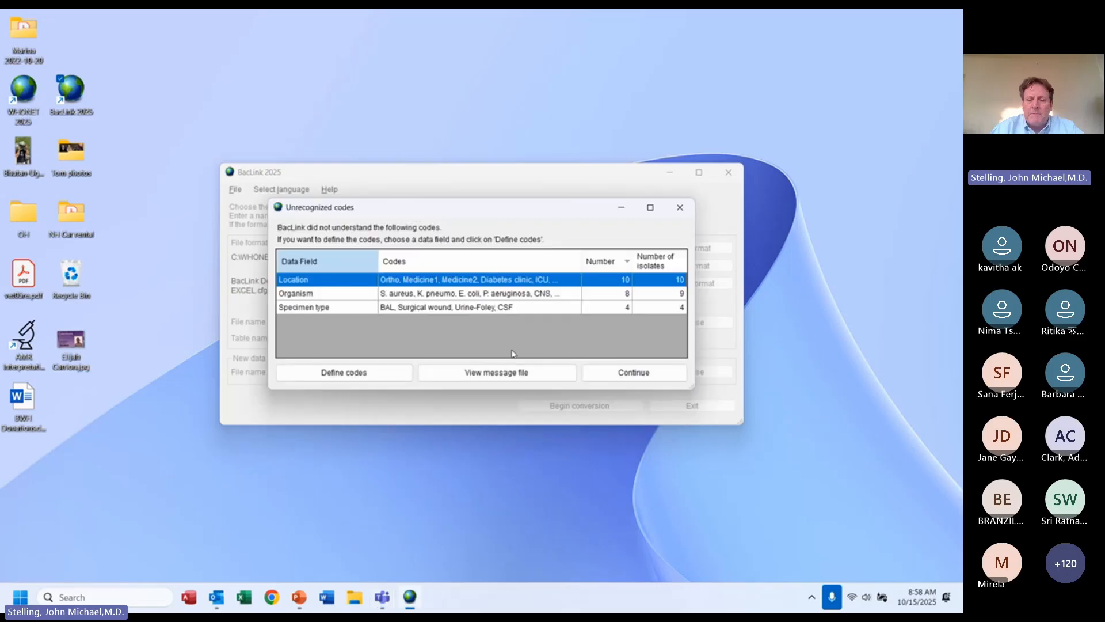
{"action": "left_click", "coordinate": [461, 298]}
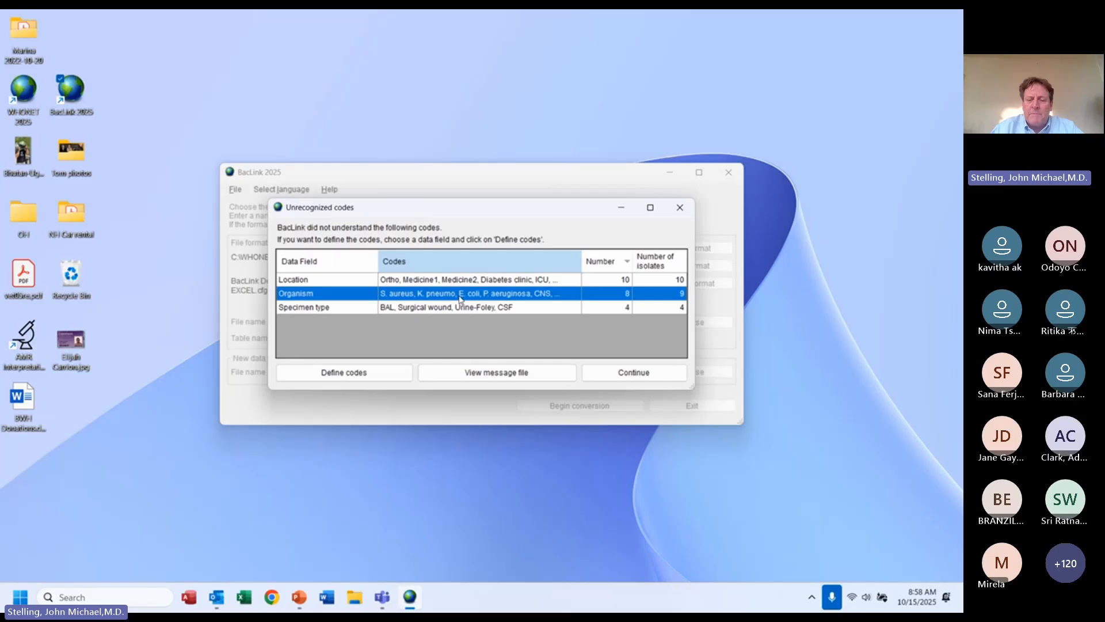
{"action": "left_click", "coordinate": [357, 375]}
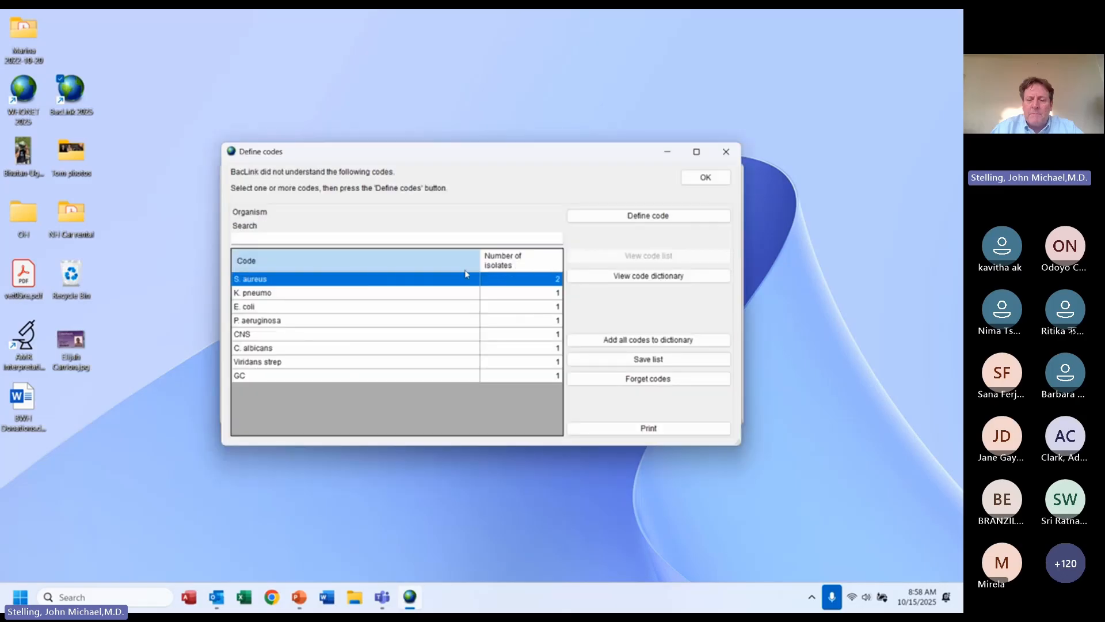
- Try defining the local organism code S. aureus, comparing the two sau entries and picking Staphylococcus aureus
{"action": "left_click", "coordinate": [650, 216]}
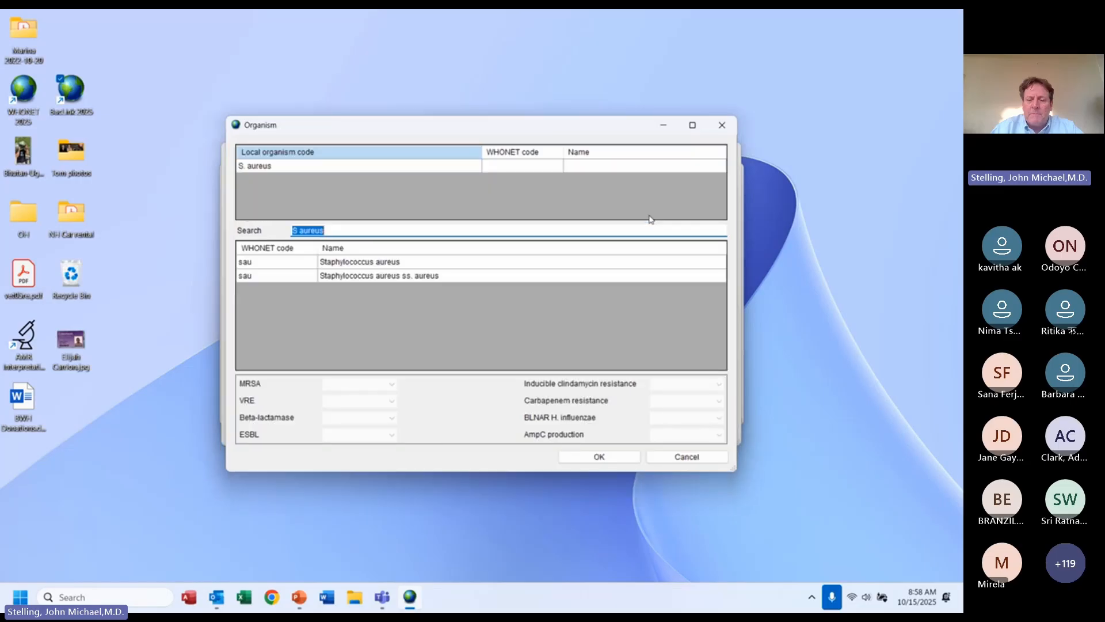
{"action": "left_click", "coordinate": [396, 261]}
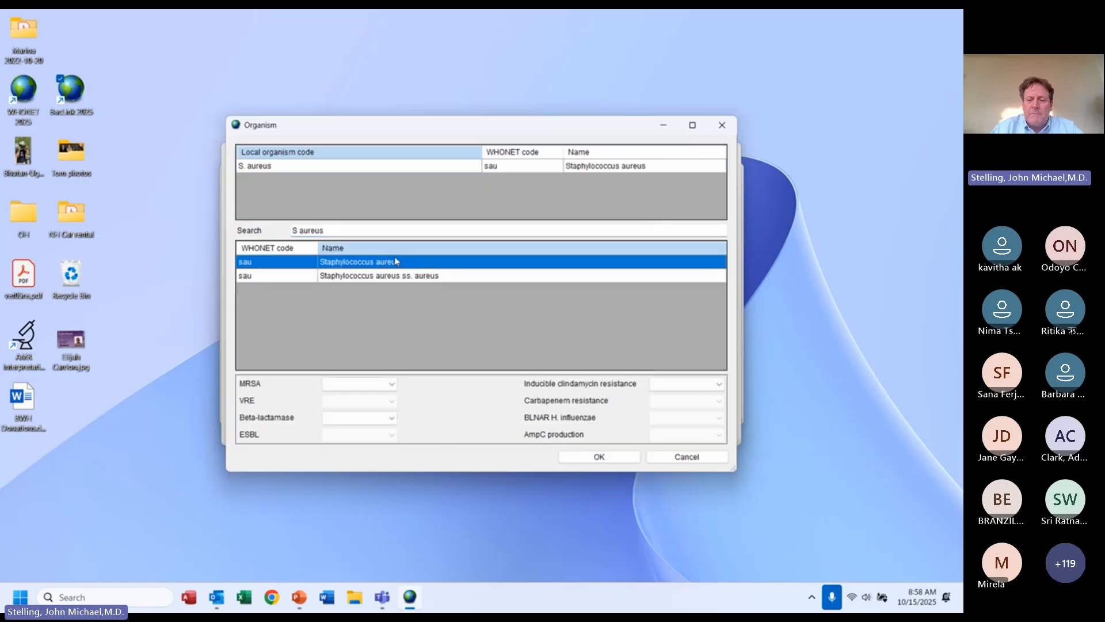
{"action": "key", "text": "Down"}
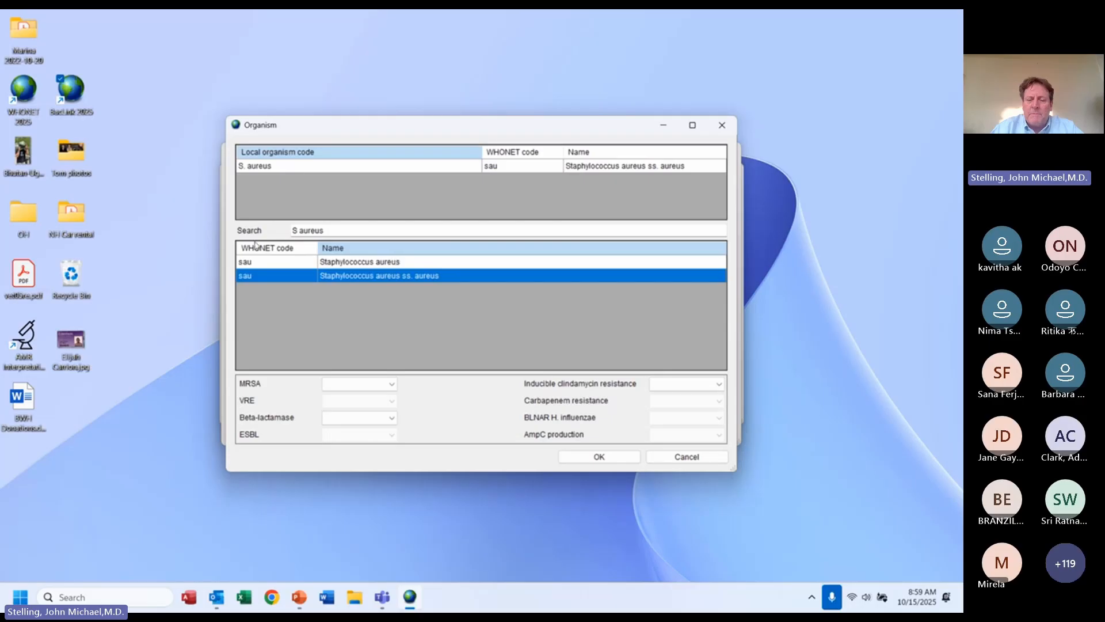
{"action": "left_click", "coordinate": [256, 264]}
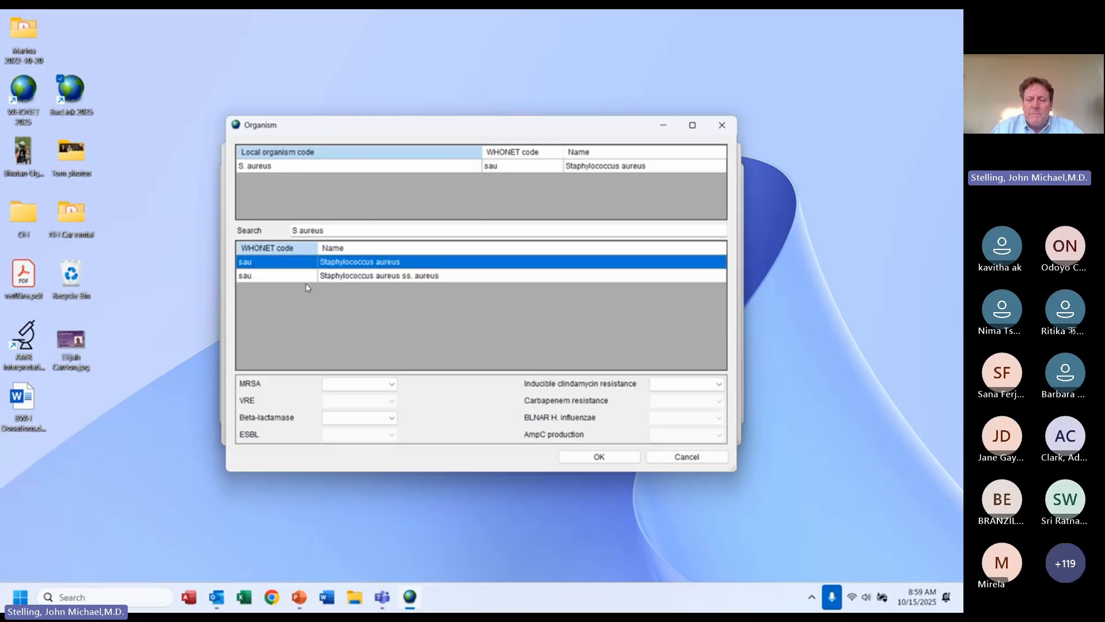
{"action": "left_click", "coordinate": [342, 280]}
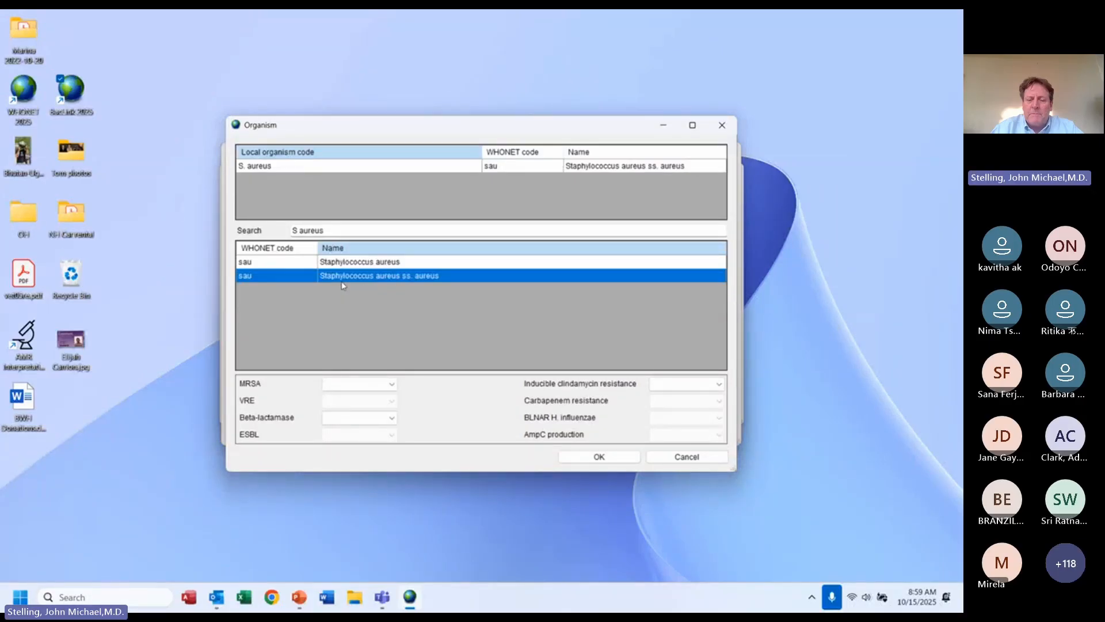
{"action": "left_click", "coordinate": [338, 264]}
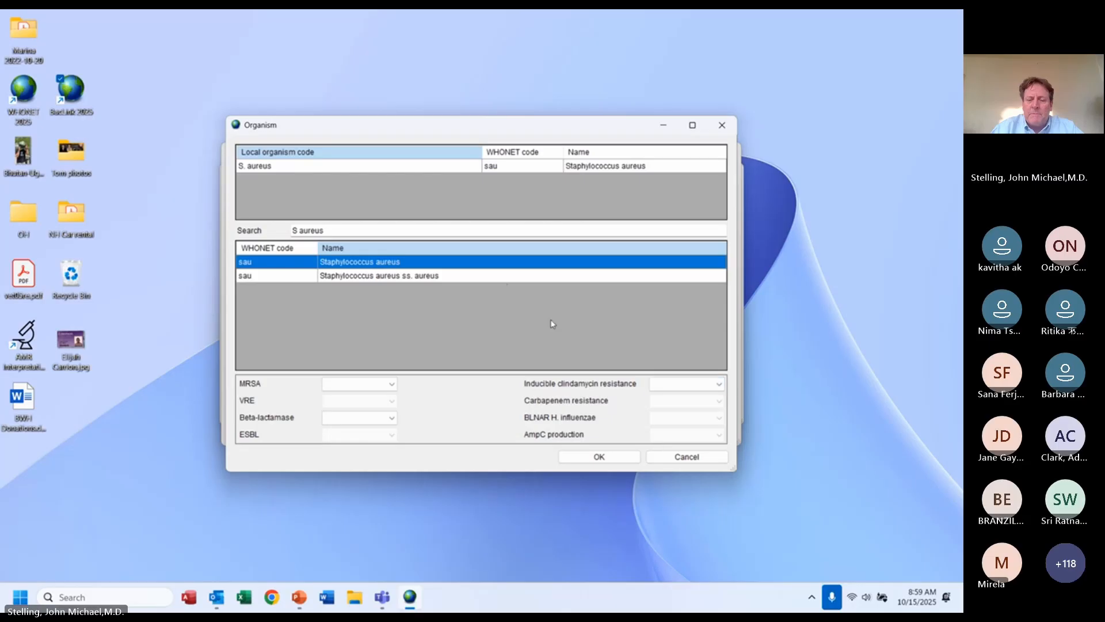
- Search the WHONET organism list for "maltoph", and return to the Staphylococcus aureus entries by searching "s aureu"
{"action": "left_click", "coordinate": [470, 231]}
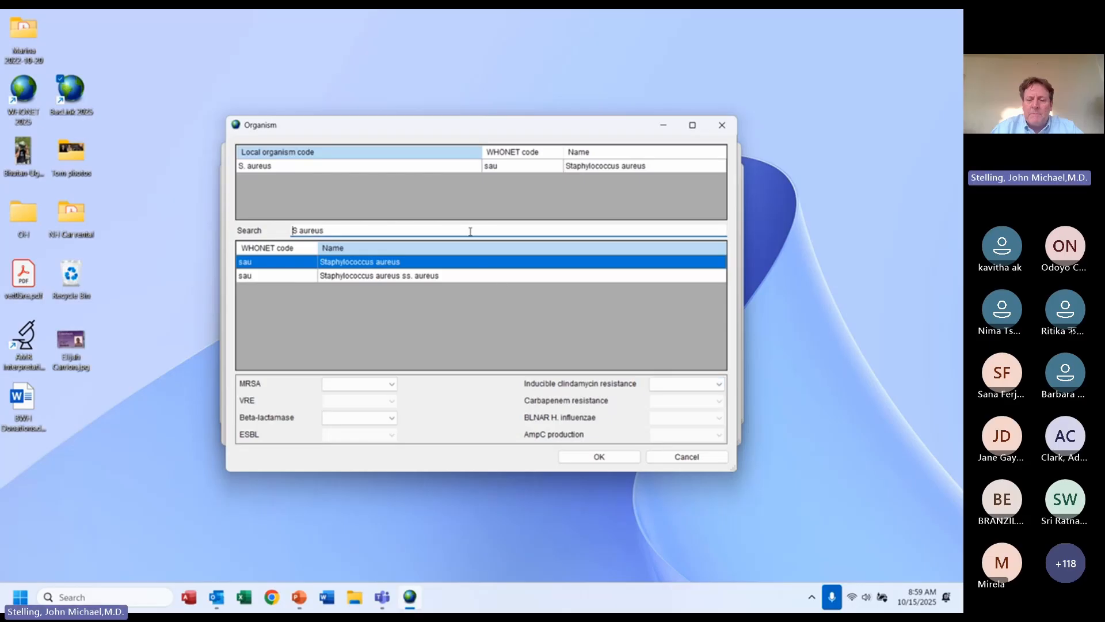
{"action": "key", "text": "ctrl+a"}
{"action": "type", "text": "maltoph"}
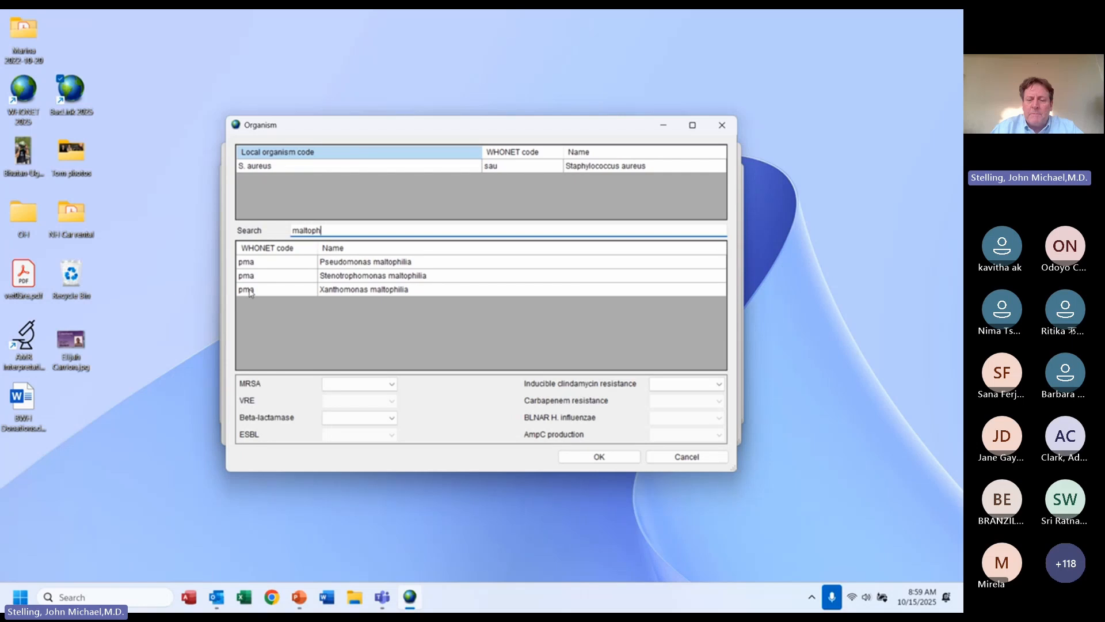
{"action": "key", "text": "ctrl+a"}
{"action": "type", "text": "s"}
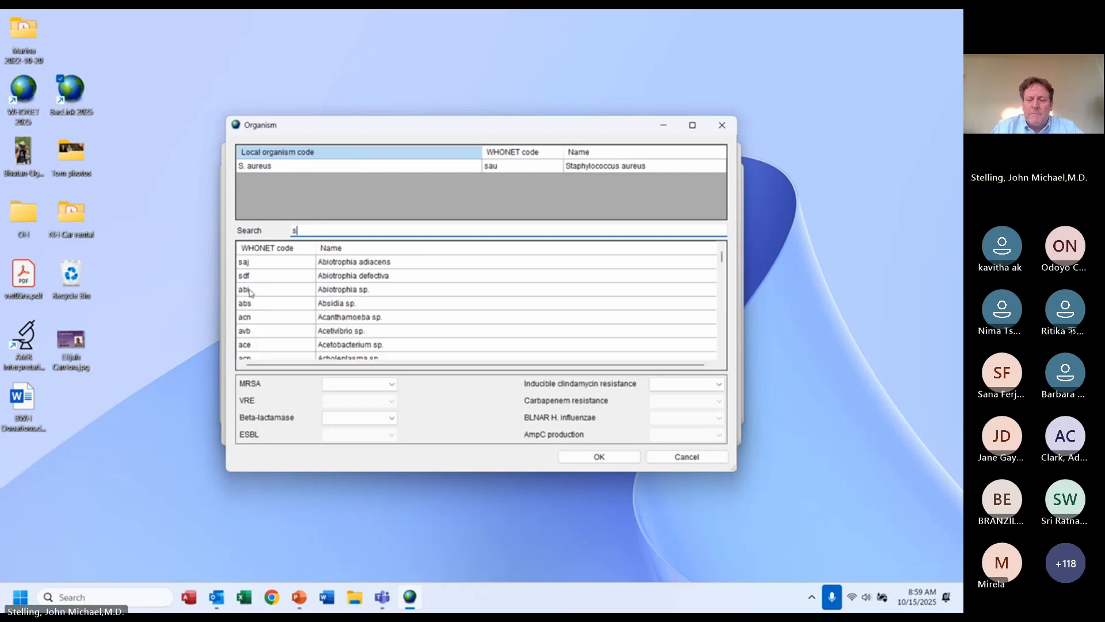
{"action": "type", "text": " aureu"}
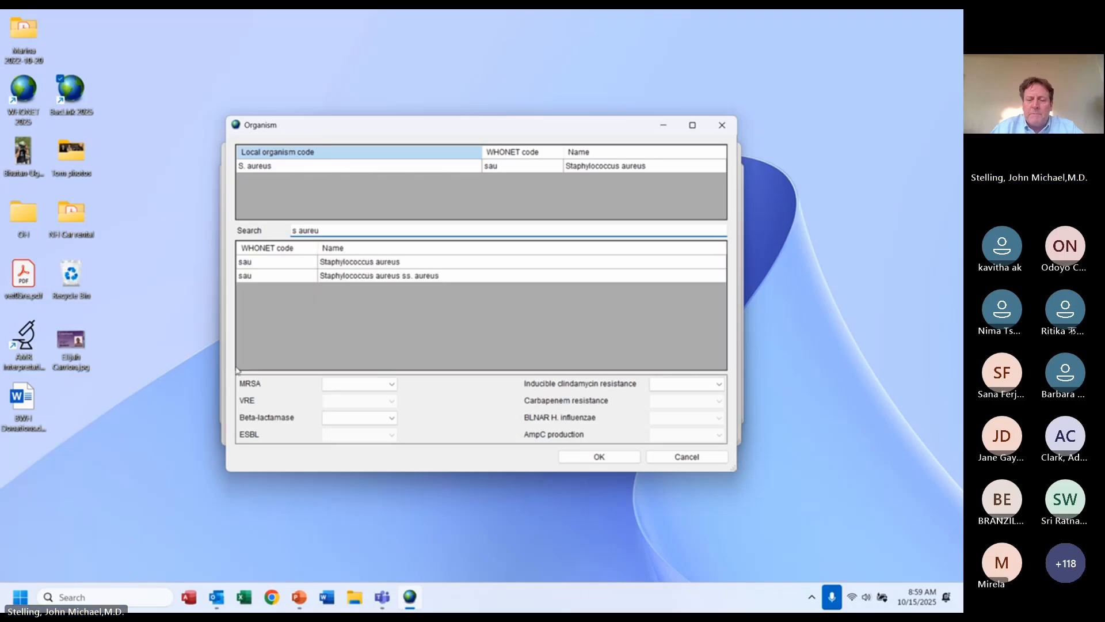
- Try out the MRSA value Positive for S. aureus, reset it to blank and try to accept the definition
{"action": "left_click", "coordinate": [392, 384]}
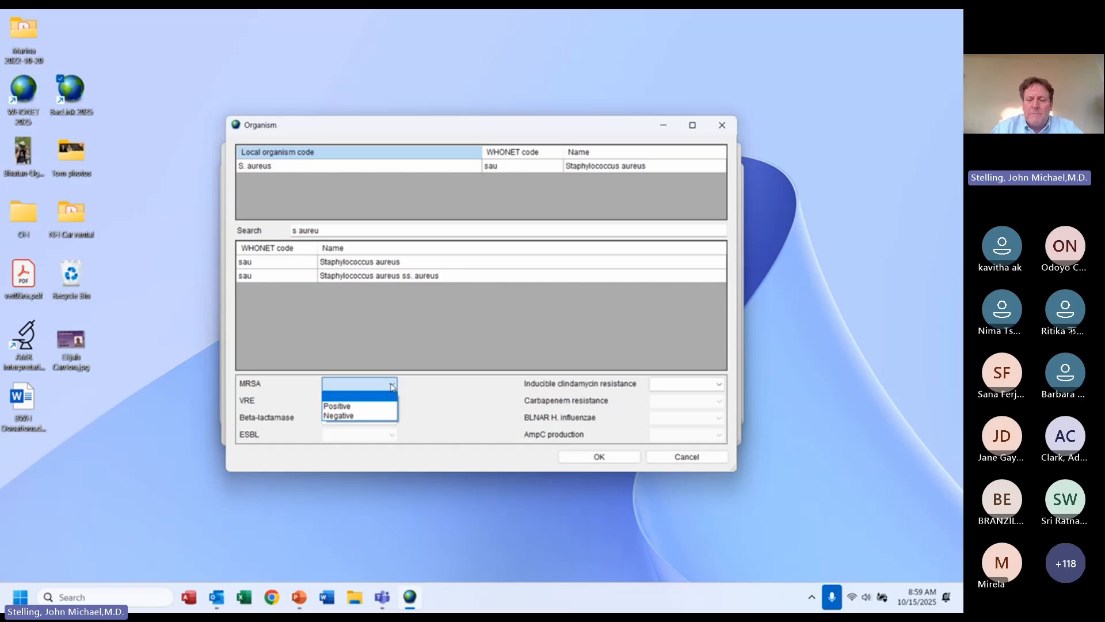
{"action": "left_click", "coordinate": [357, 407]}
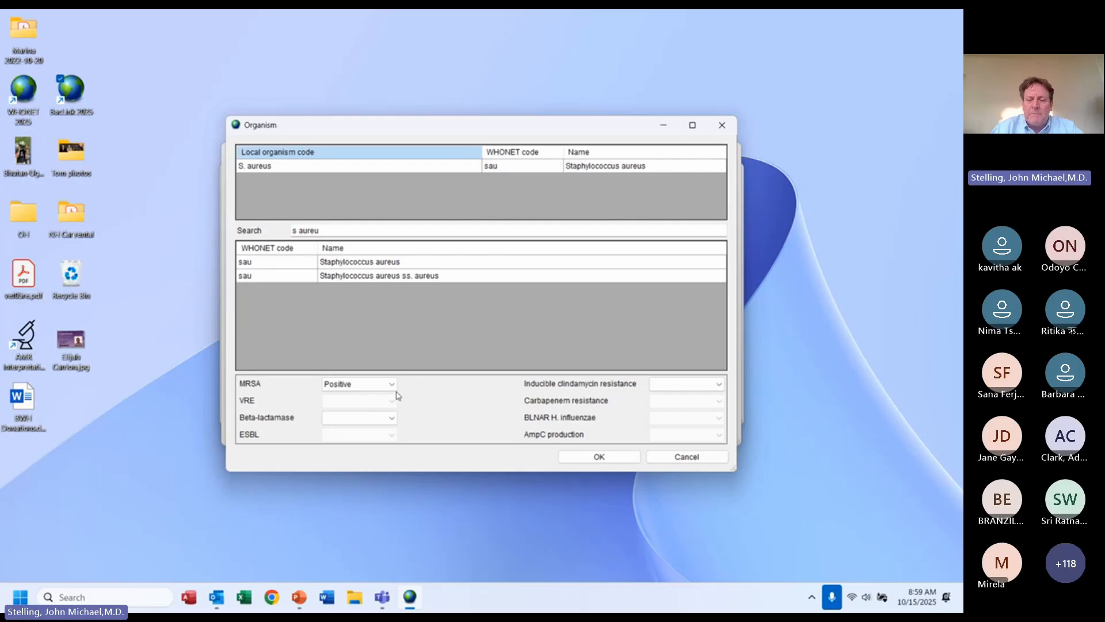
{"action": "left_click", "coordinate": [384, 387]}
{"action": "left_click", "coordinate": [341, 399]}
{"action": "left_click", "coordinate": [598, 456]}
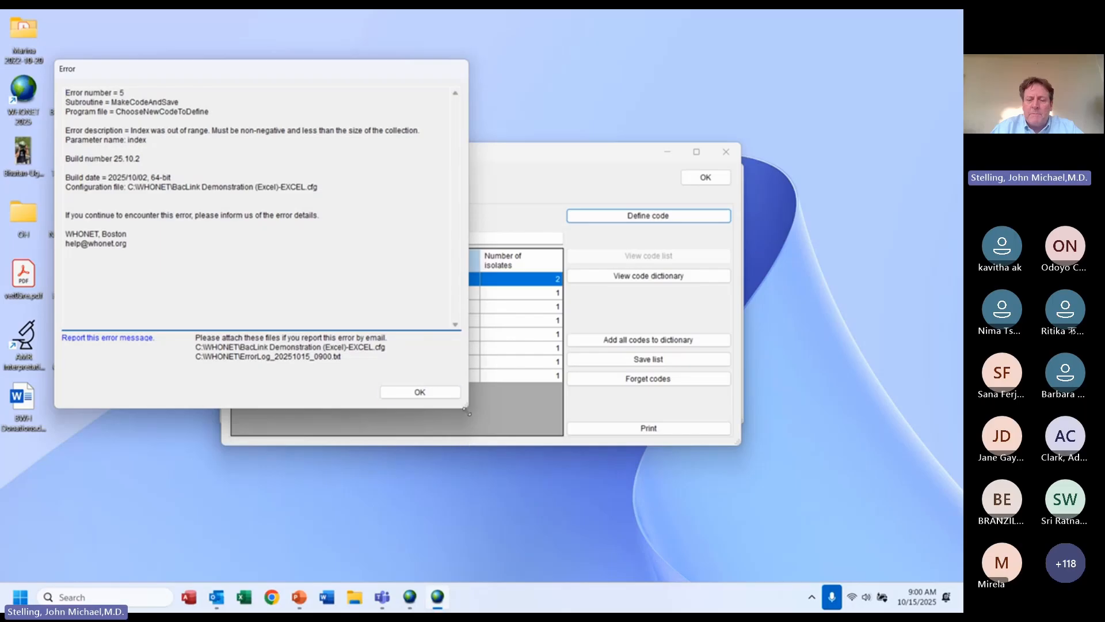
{"action": "left_click", "coordinate": [419, 392]}
- Sort the unrecognized organism codes by number of isolates and define K. pneumo as Klebsiella pneumoniae (kpn)
{"action": "left_click", "coordinate": [399, 294]}
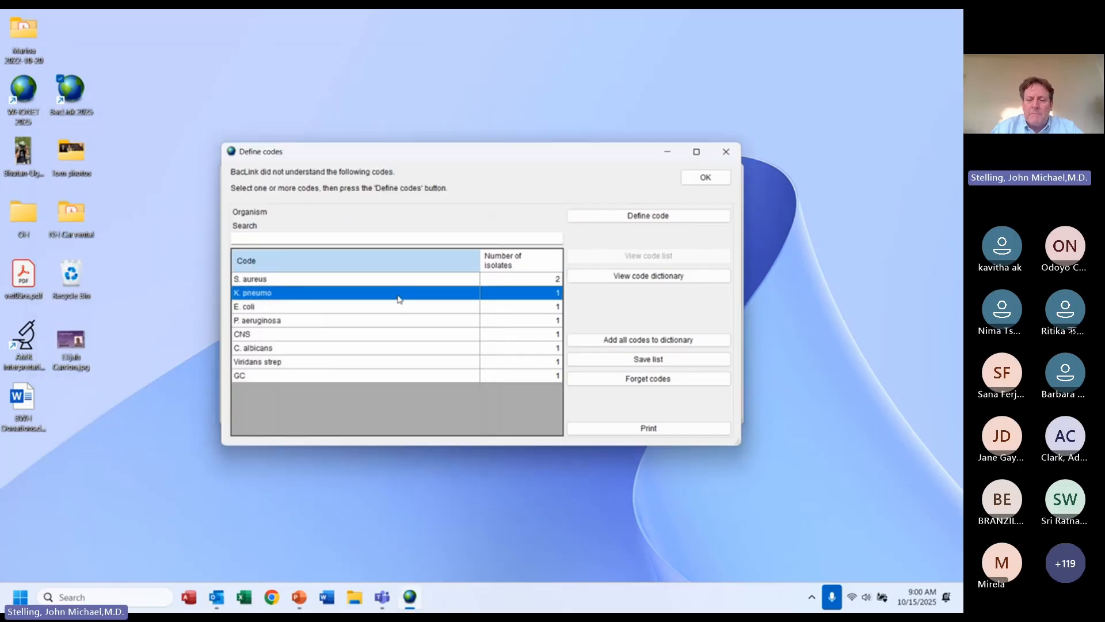
{"action": "left_click", "coordinate": [490, 264]}
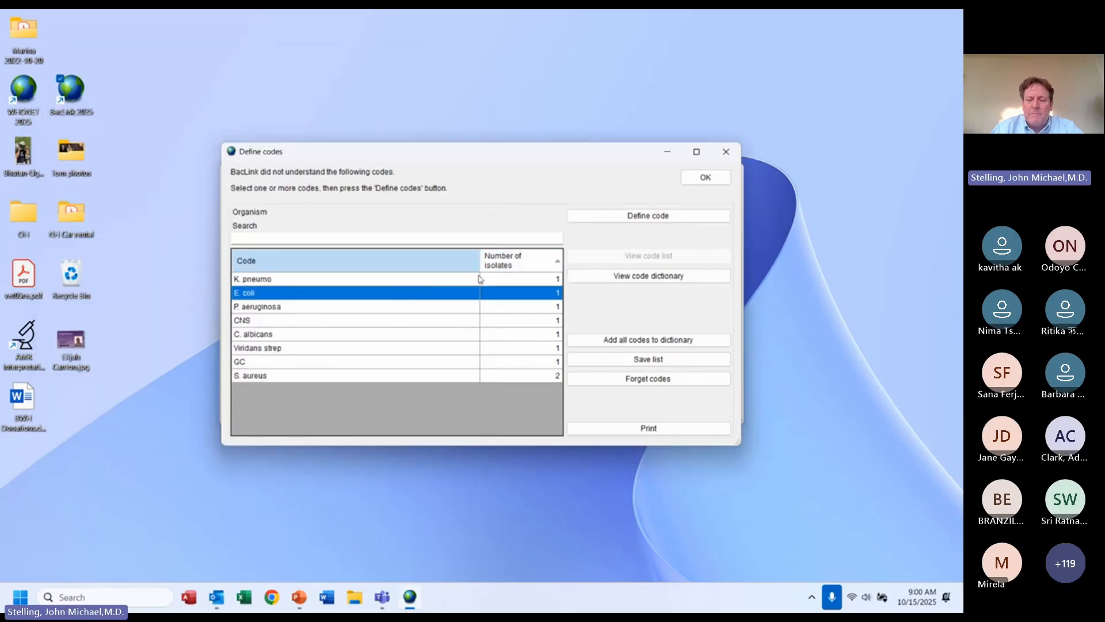
{"action": "left_click", "coordinate": [479, 279]}
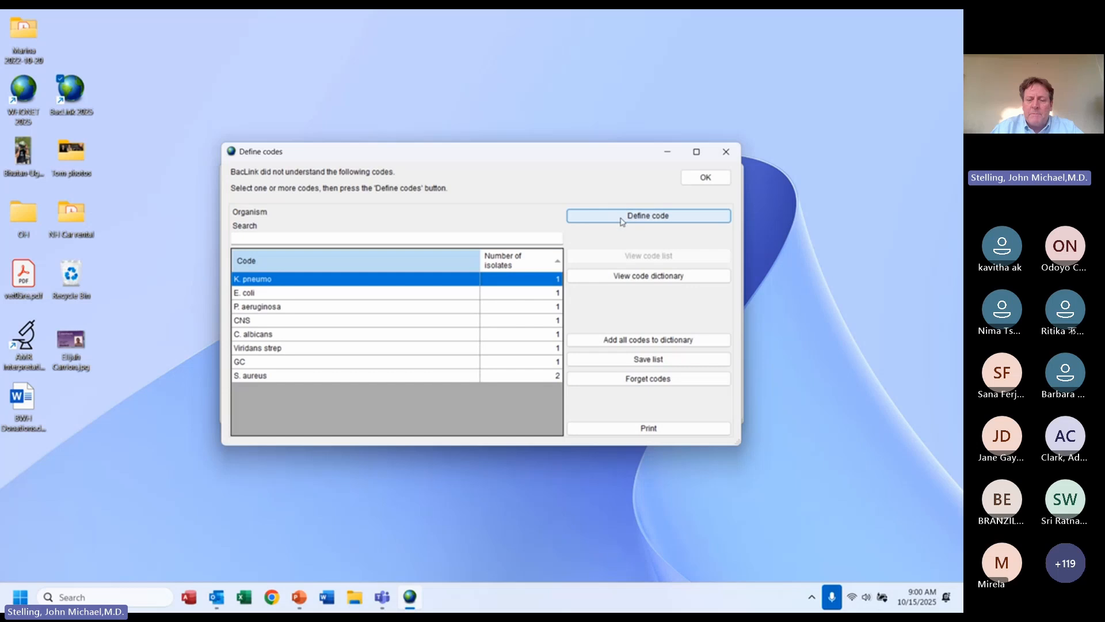
{"action": "left_click", "coordinate": [621, 222]}
{"action": "left_click", "coordinate": [461, 291]}
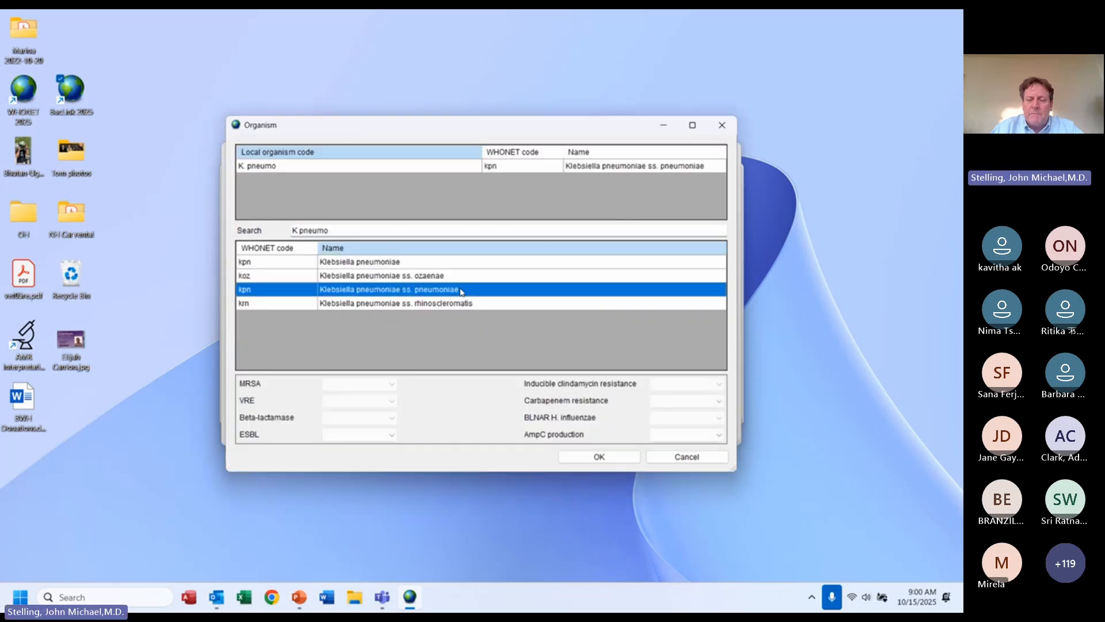
{"action": "left_click", "coordinate": [421, 262]}
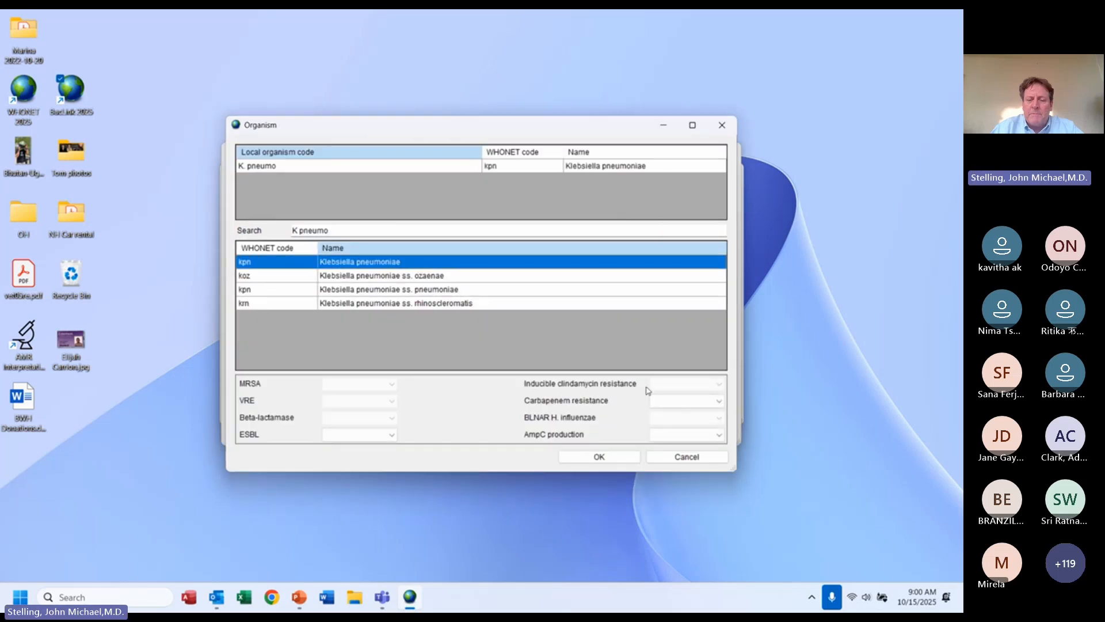
{"action": "left_click", "coordinate": [616, 457]}
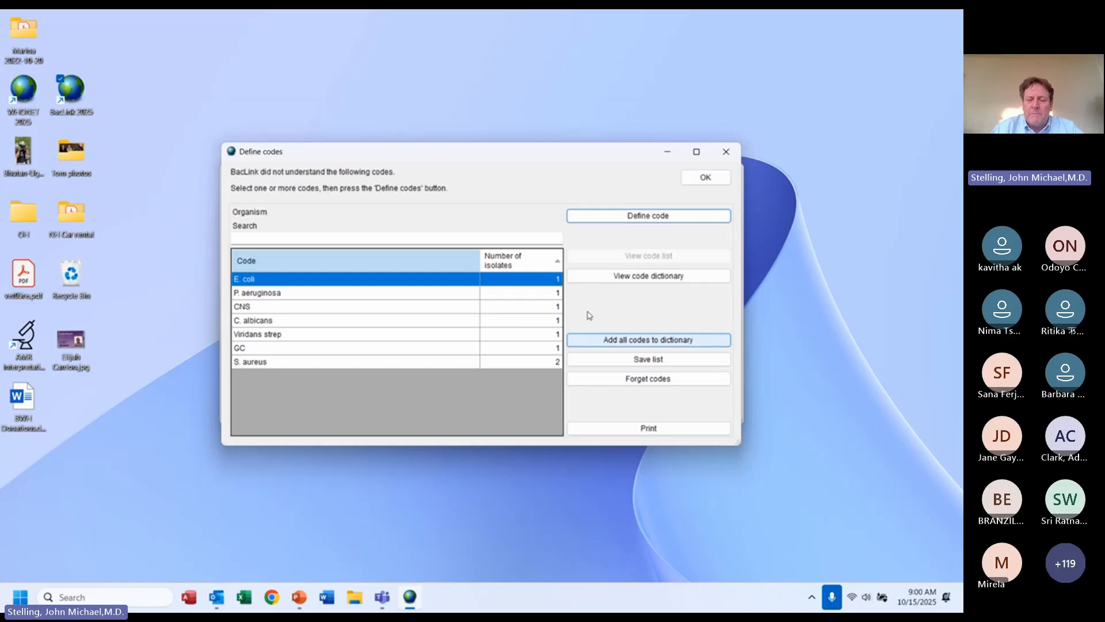
- Define E. coli as Escherichia coli (eco) and P. aeruginosa as Pseudomonas aeruginosa (pae)
{"action": "left_click", "coordinate": [595, 217]}
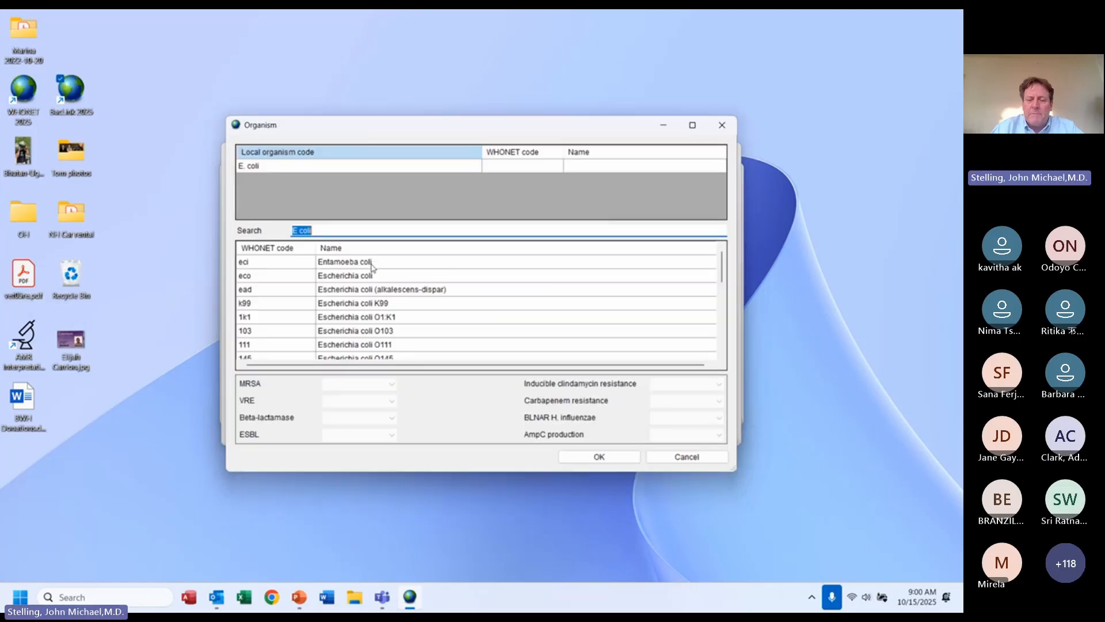
{"action": "left_click", "coordinate": [374, 276]}
{"action": "left_click", "coordinate": [584, 457]}
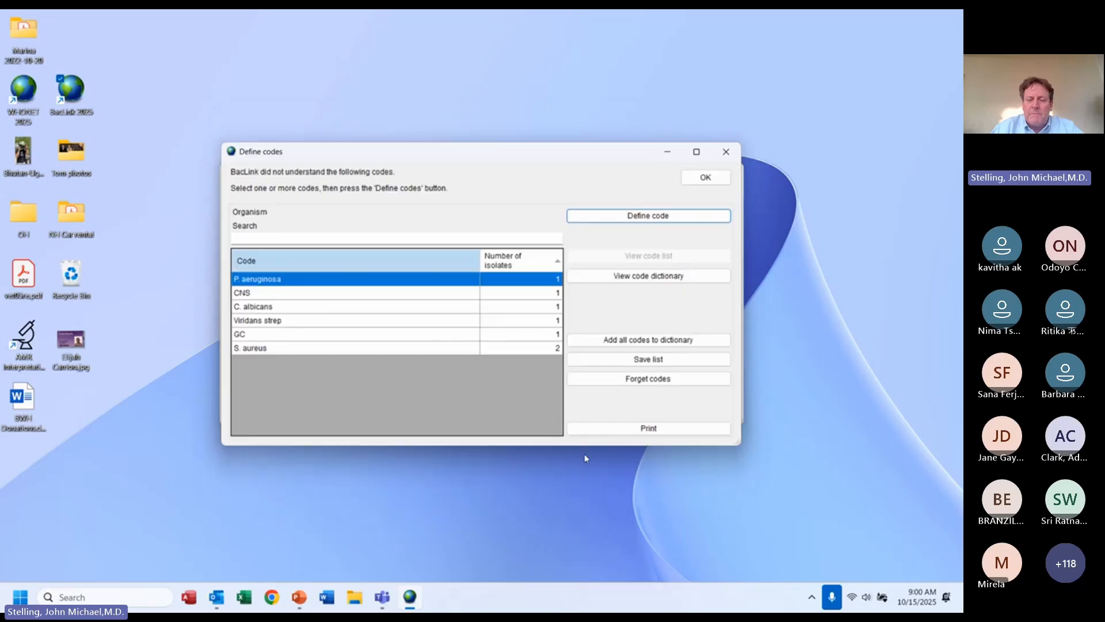
{"action": "left_click", "coordinate": [633, 217]}
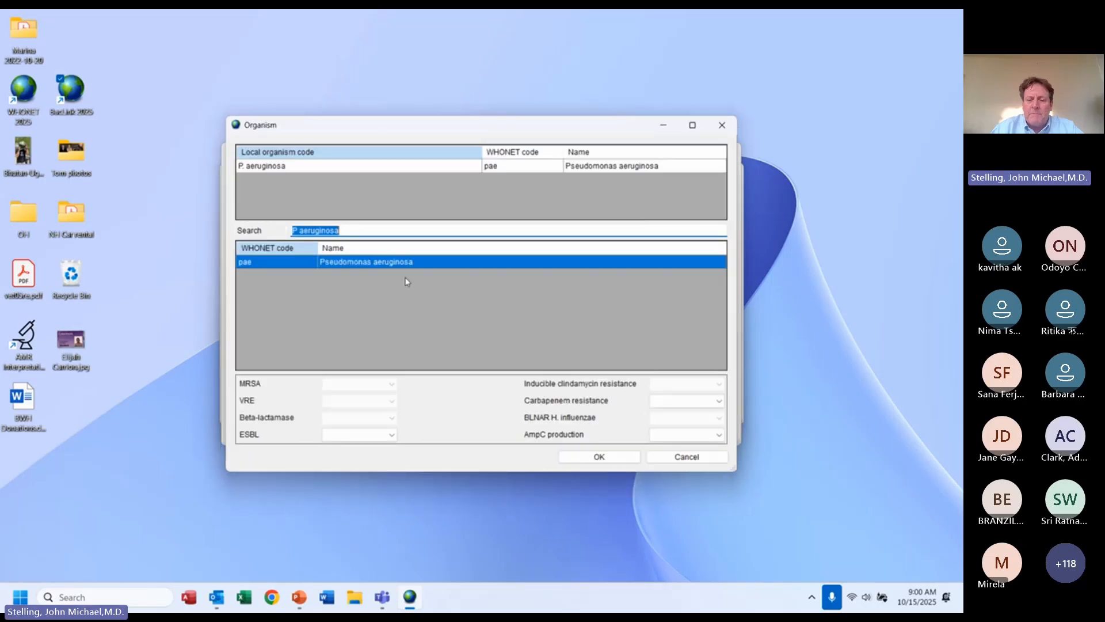
{"action": "left_click", "coordinate": [615, 460]}
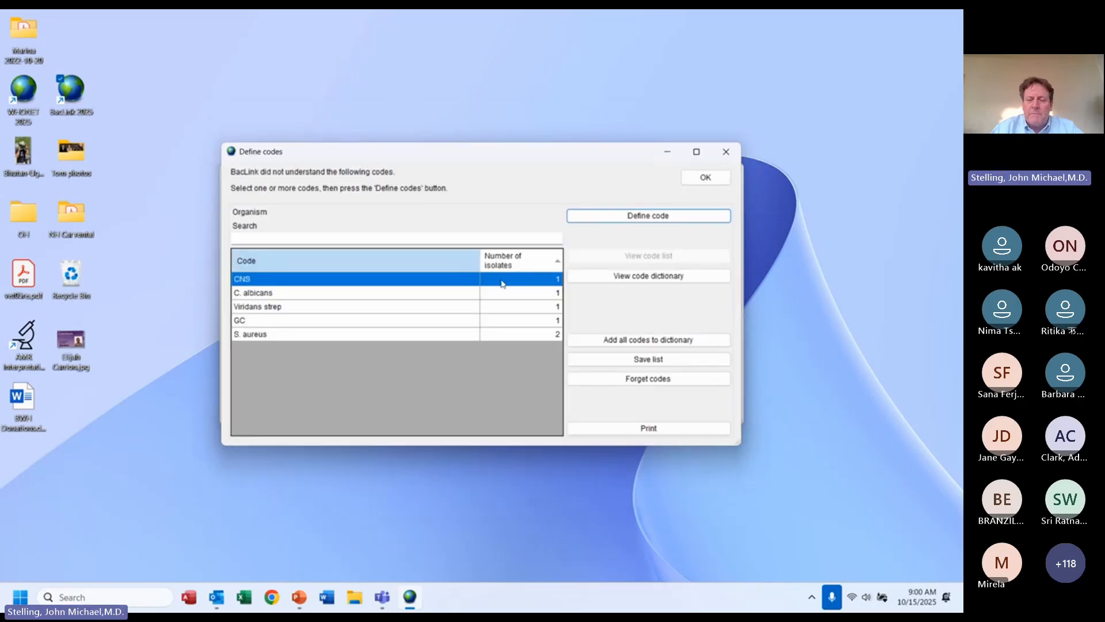
- Define the local code CNS as Staphylococcus, coagulase negative (scn), finding it with the search "staph coag"
{"action": "left_click", "coordinate": [621, 218]}
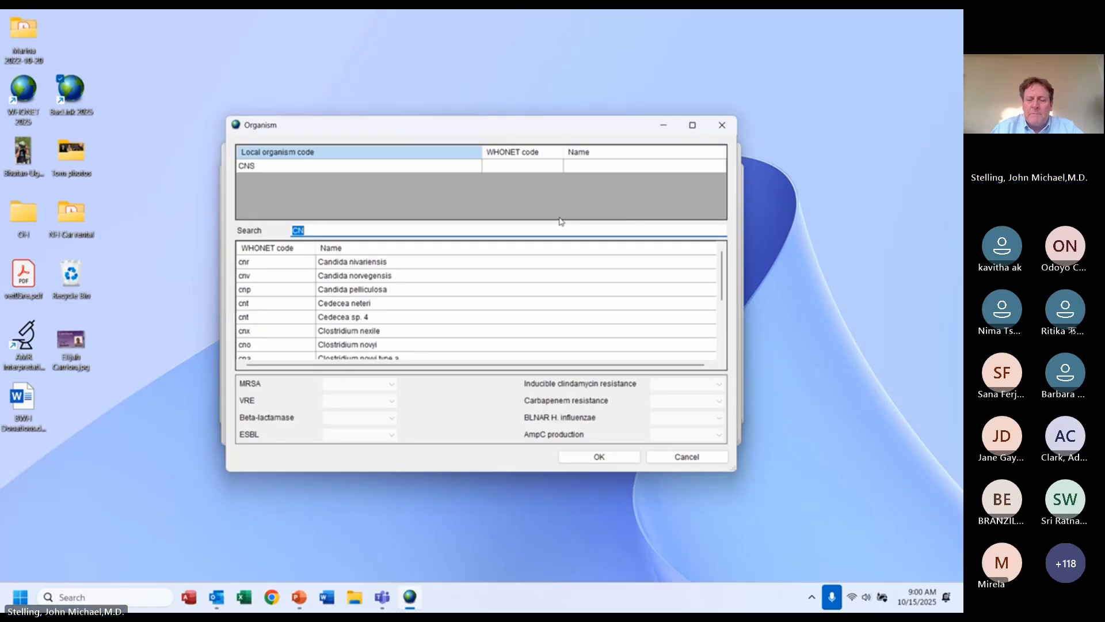
{"action": "type", "text": "staph coac"}
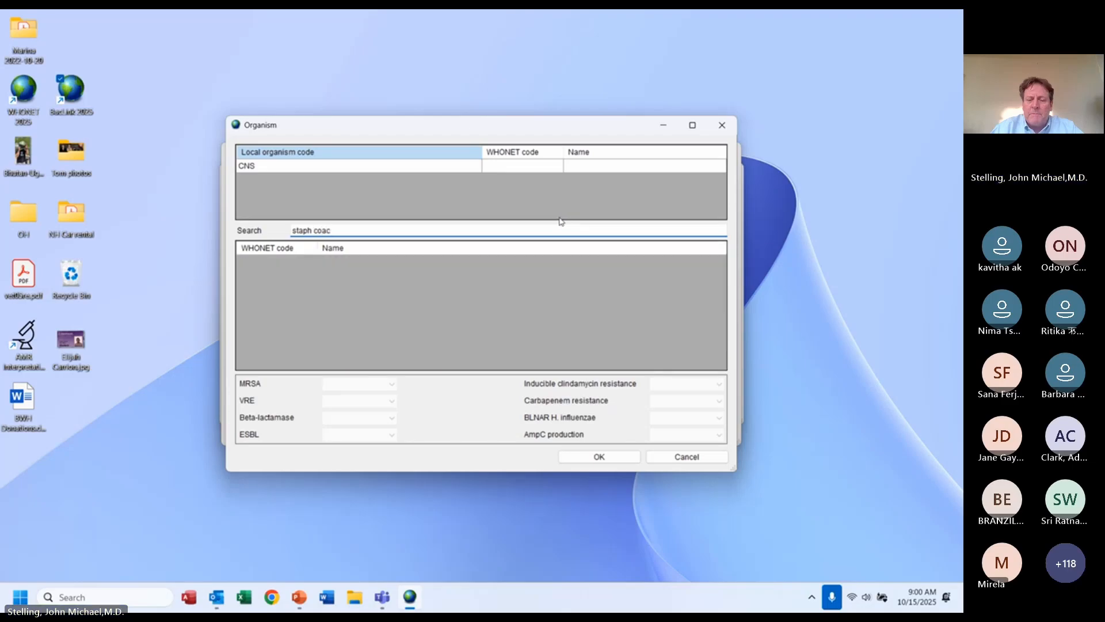
{"action": "key", "text": "BackSpace"}
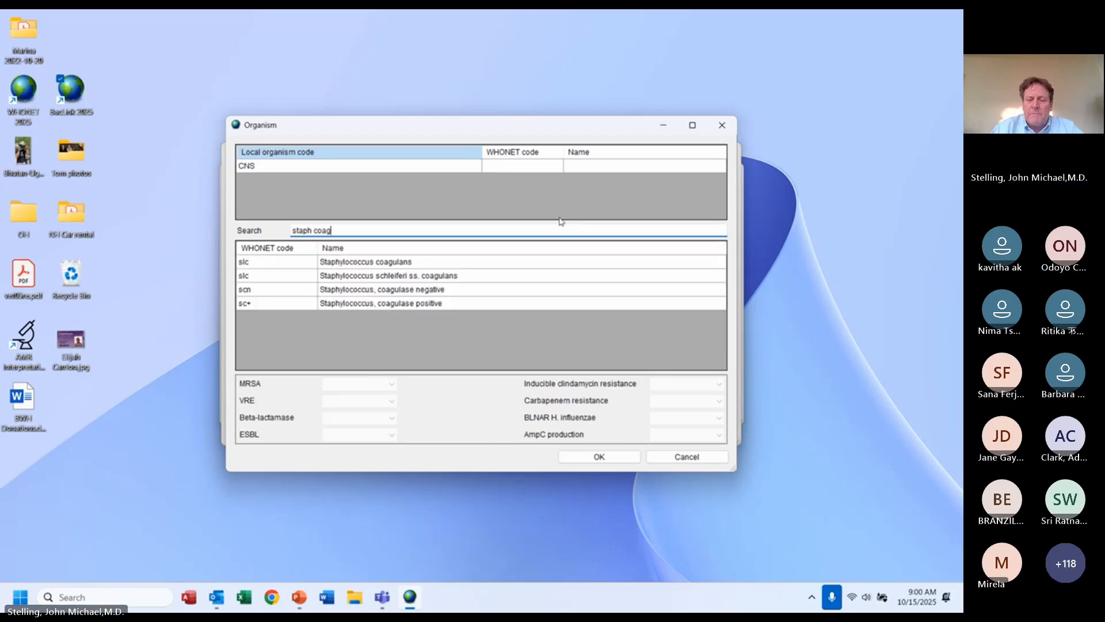
{"action": "left_click", "coordinate": [427, 290]}
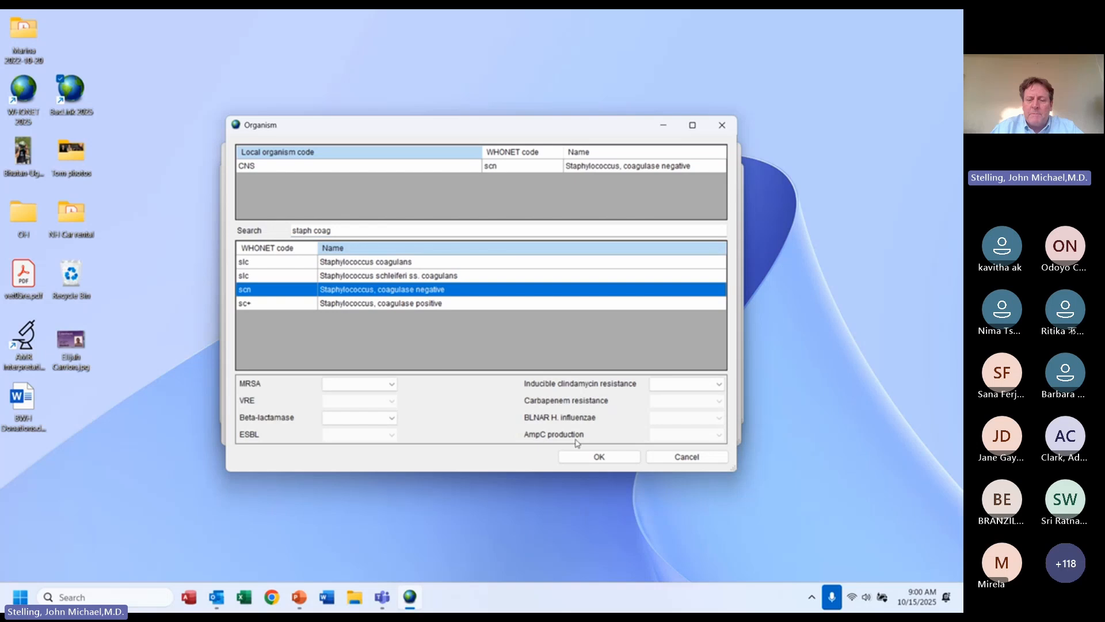
{"action": "left_click", "coordinate": [600, 458]}
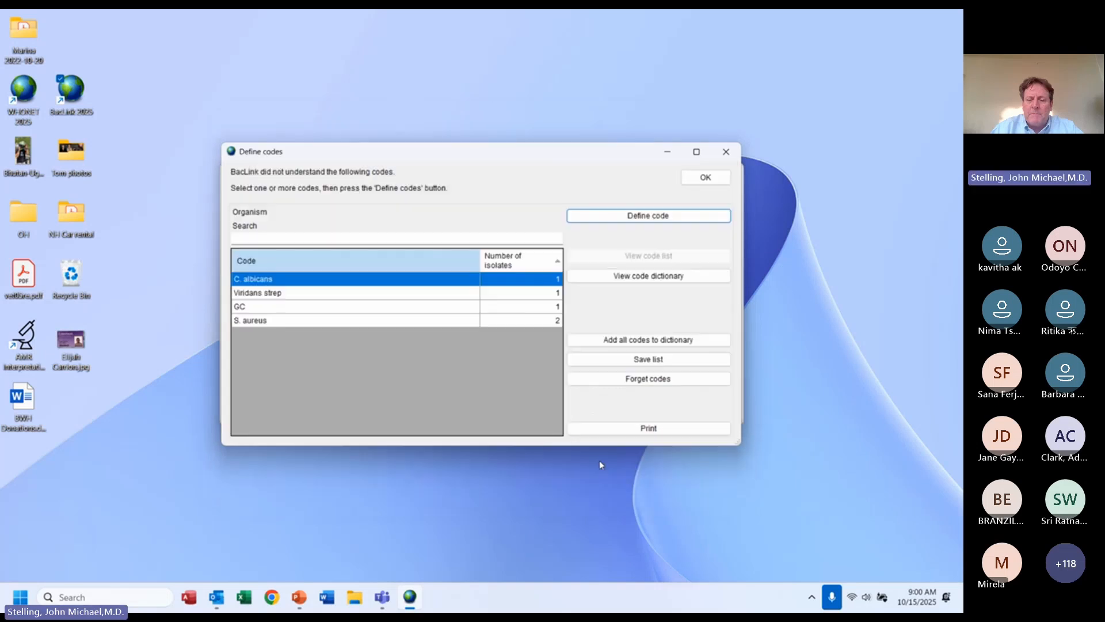
- Define C. albicans as Candida albicans (cal) and Viridans strep as Streptococcus viridans, alpha-hem. (svi)
{"action": "left_click", "coordinate": [595, 218]}
{"action": "double_click", "coordinate": [419, 264]}
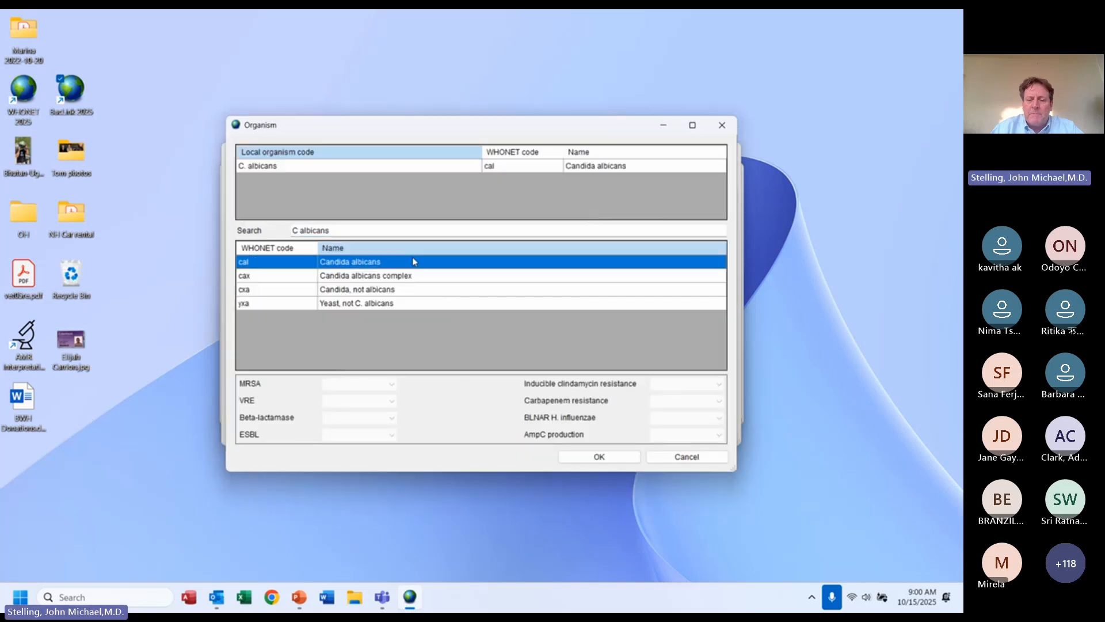
{"action": "left_click", "coordinate": [592, 219]}
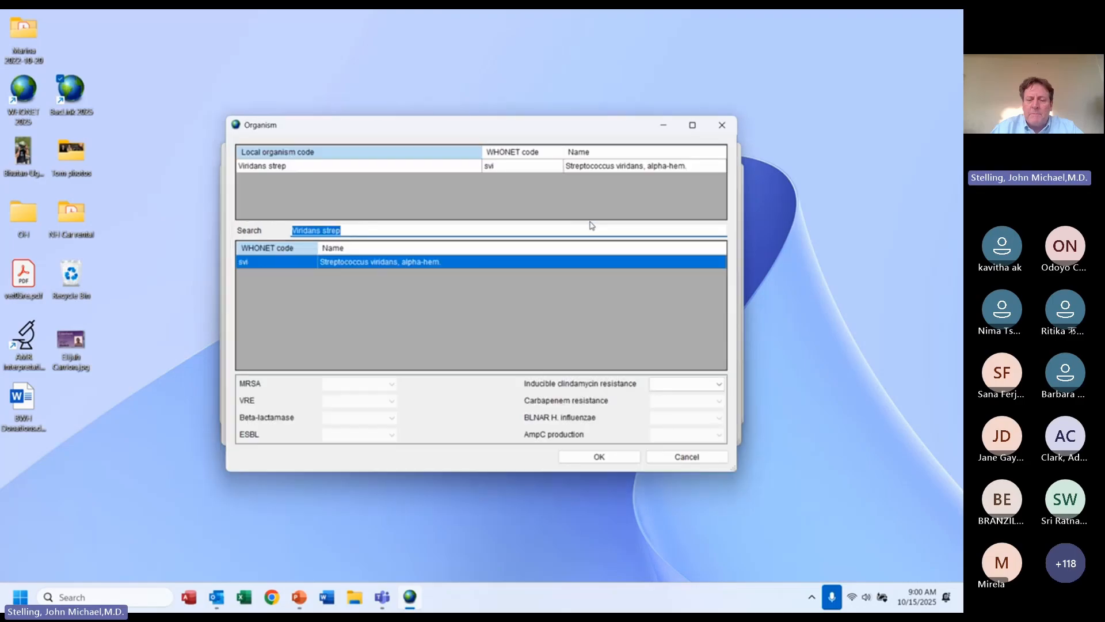
{"action": "key", "text": "Return"}
- Define the local code GC as Neisseria gonorrhoeae (ngo), finding it with the search "ne gon"
{"action": "left_click", "coordinate": [591, 220]}
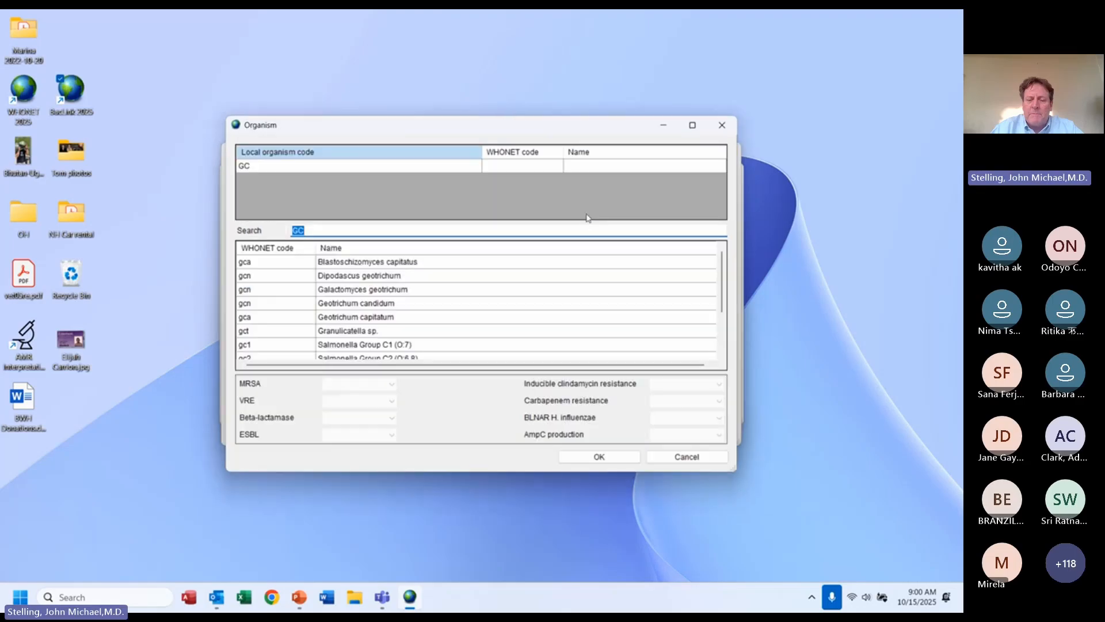
{"action": "type", "text": "ne gon"}
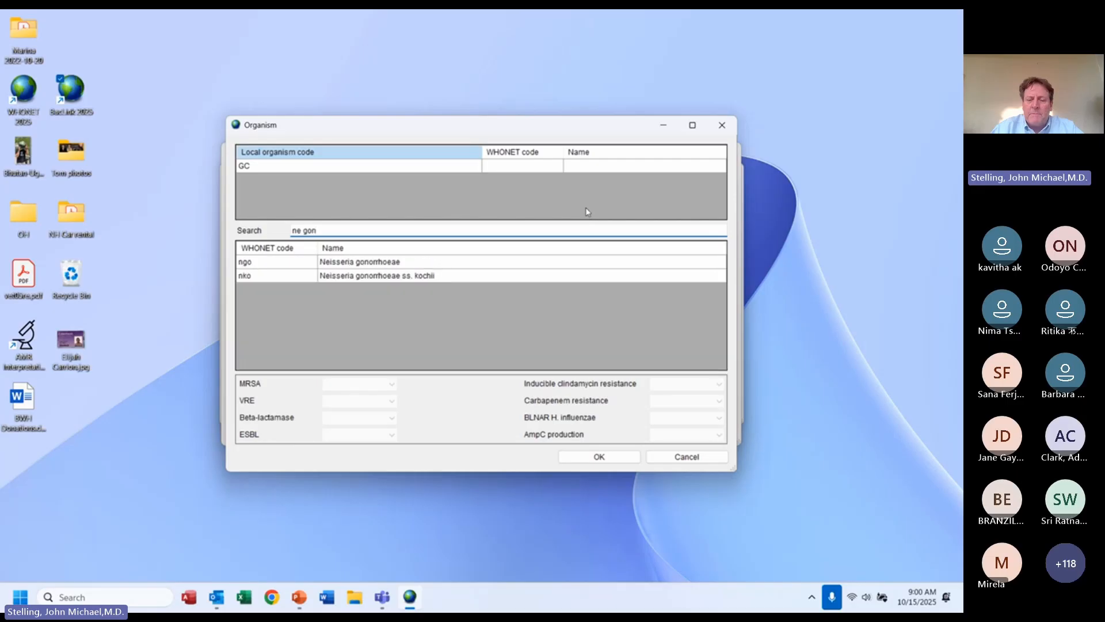
{"action": "double_click", "coordinate": [415, 265]}
{"action": "key", "text": "Return"}
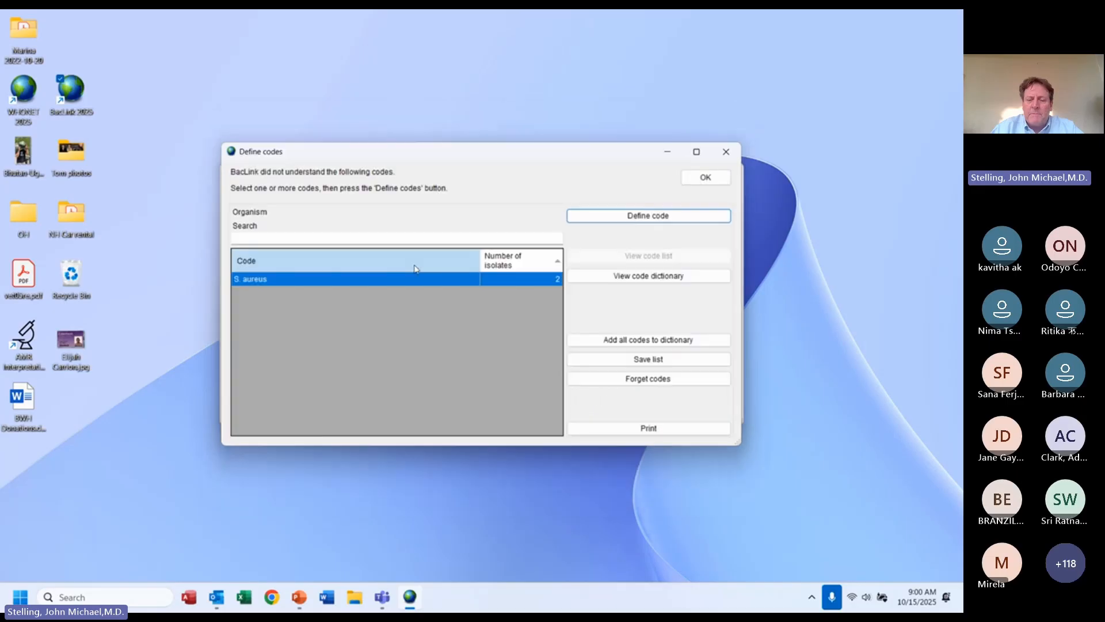
- Define the remaining organism code S. aureus as Staphylococcus aureus (sau)
{"action": "left_click", "coordinate": [600, 217]}
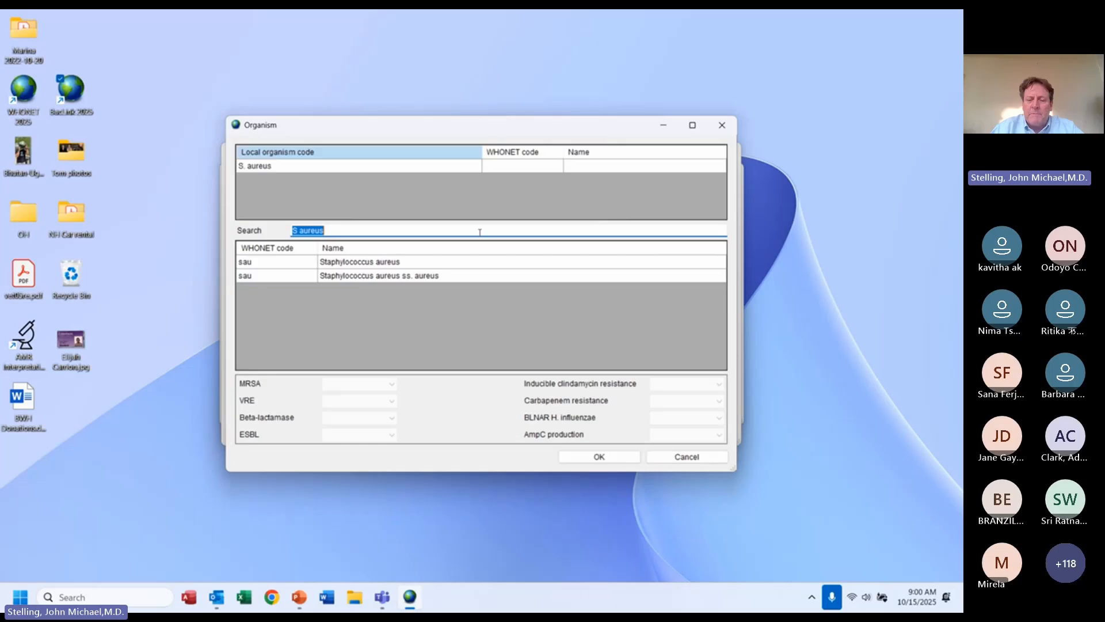
{"action": "double_click", "coordinate": [443, 262]}
{"action": "key", "text": "Return"}
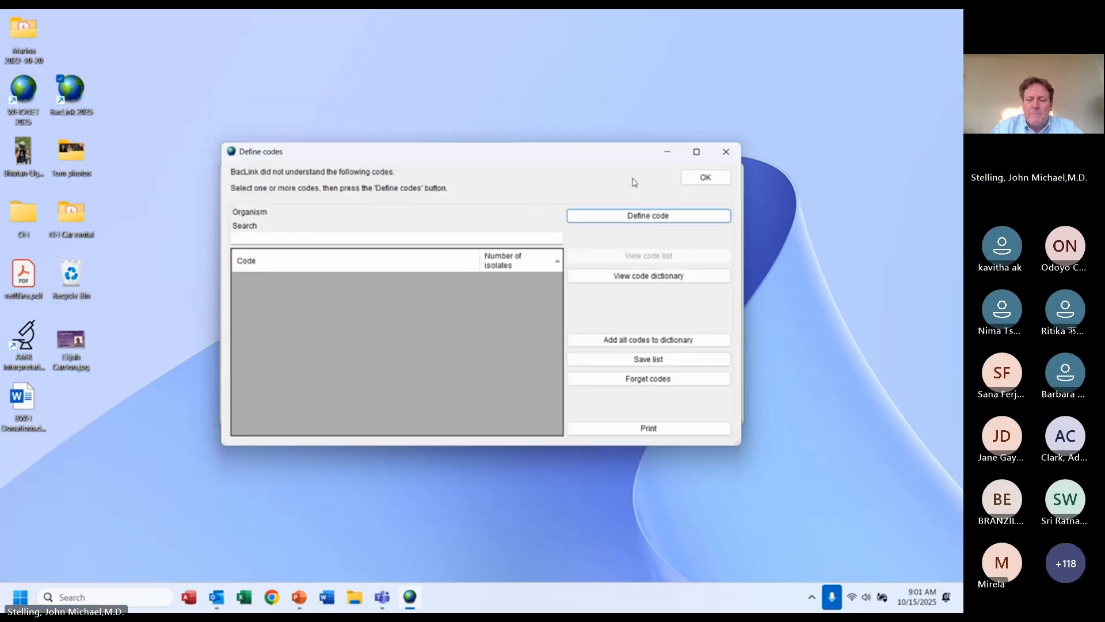
- Finish the organism codes and define the specimen type code BAL as Broncho-alveolar lavage (ba), finding it with the search "bron"
{"action": "left_click", "coordinate": [703, 176]}
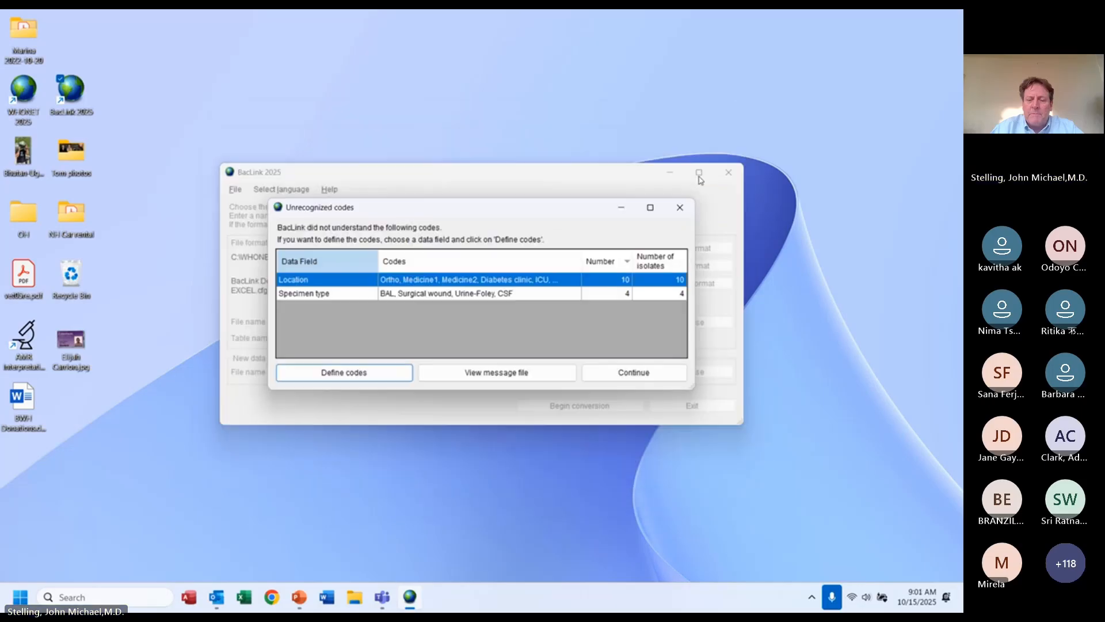
{"action": "left_click", "coordinate": [474, 296]}
{"action": "left_click", "coordinate": [365, 375]}
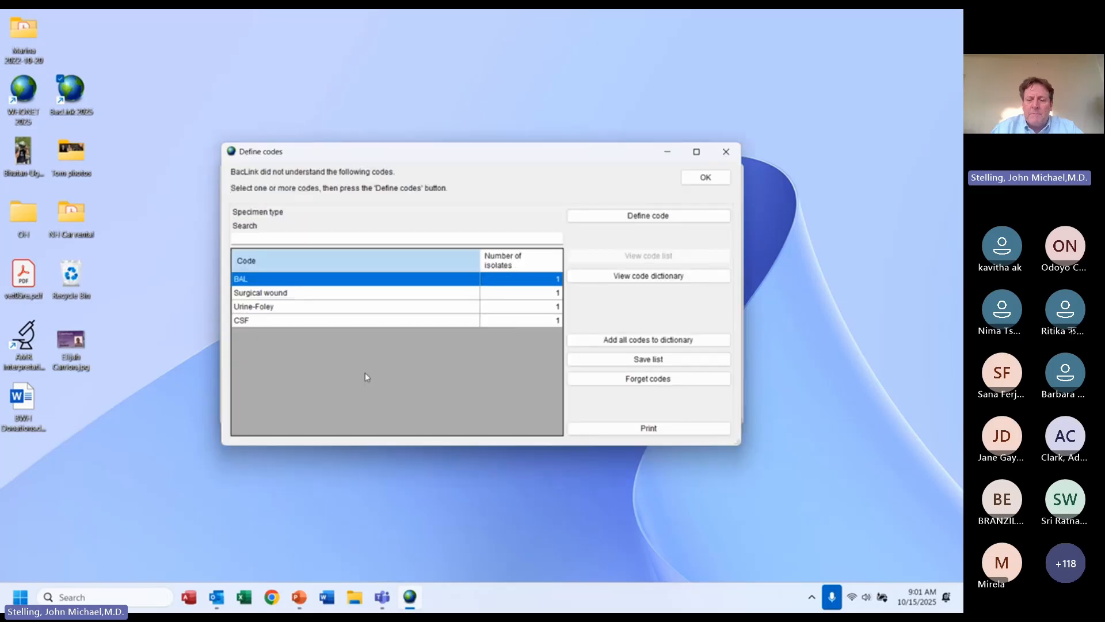
{"action": "left_click", "coordinate": [622, 218]}
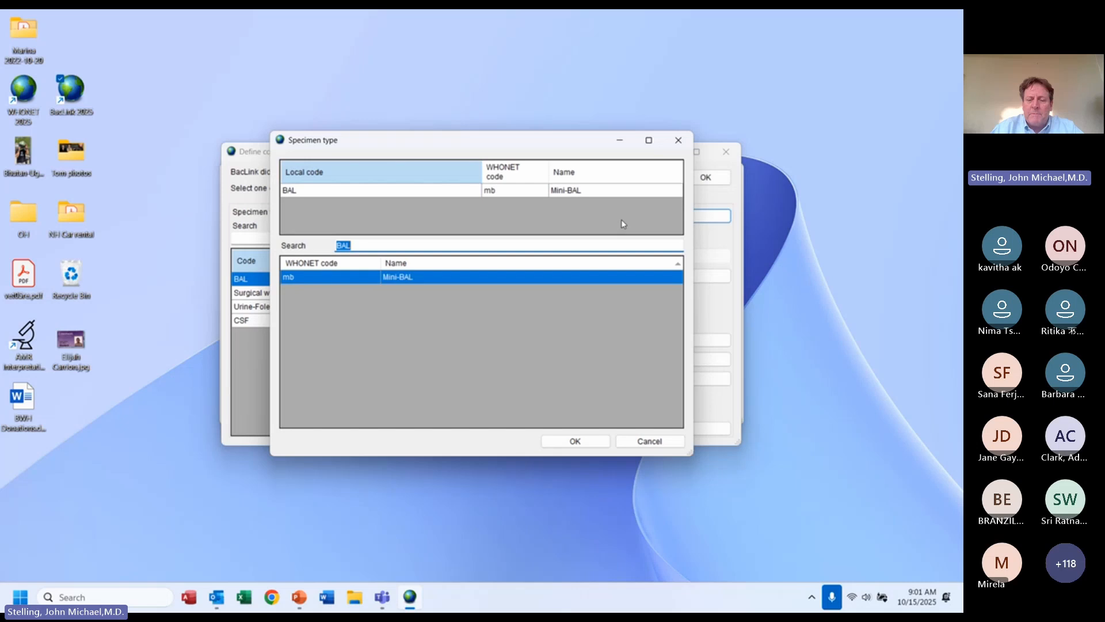
{"action": "type", "text": "bron"}
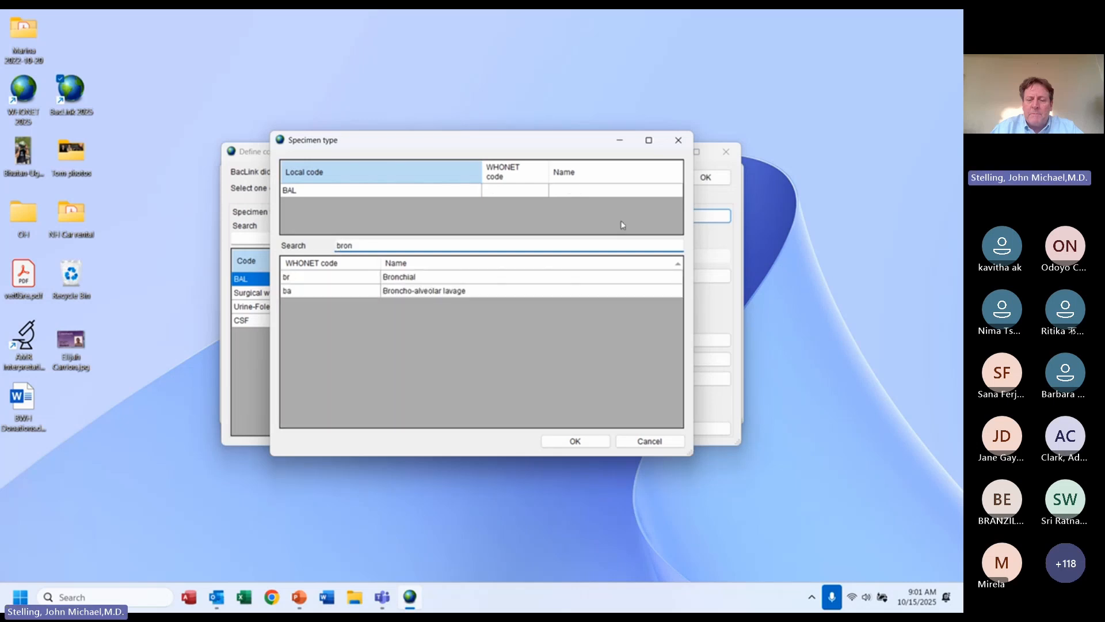
{"action": "double_click", "coordinate": [463, 292]}
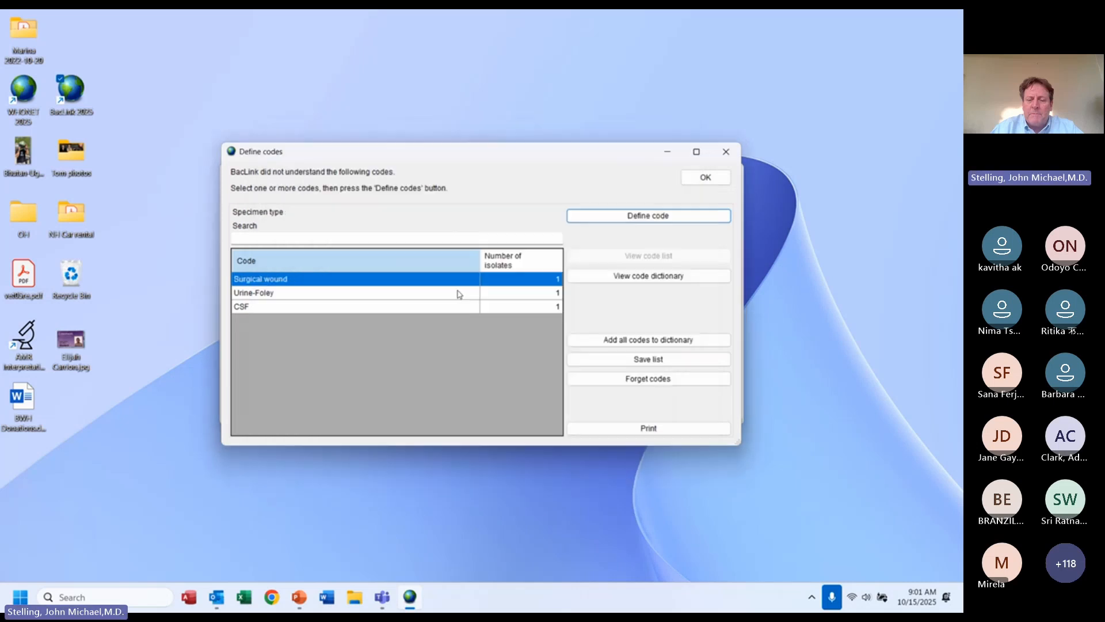
- Define the specimen codes Surgical wound as Wound, surgical (sw) and Urine-Foley as Urine, catheter (uc)
{"action": "left_click", "coordinate": [590, 220]}
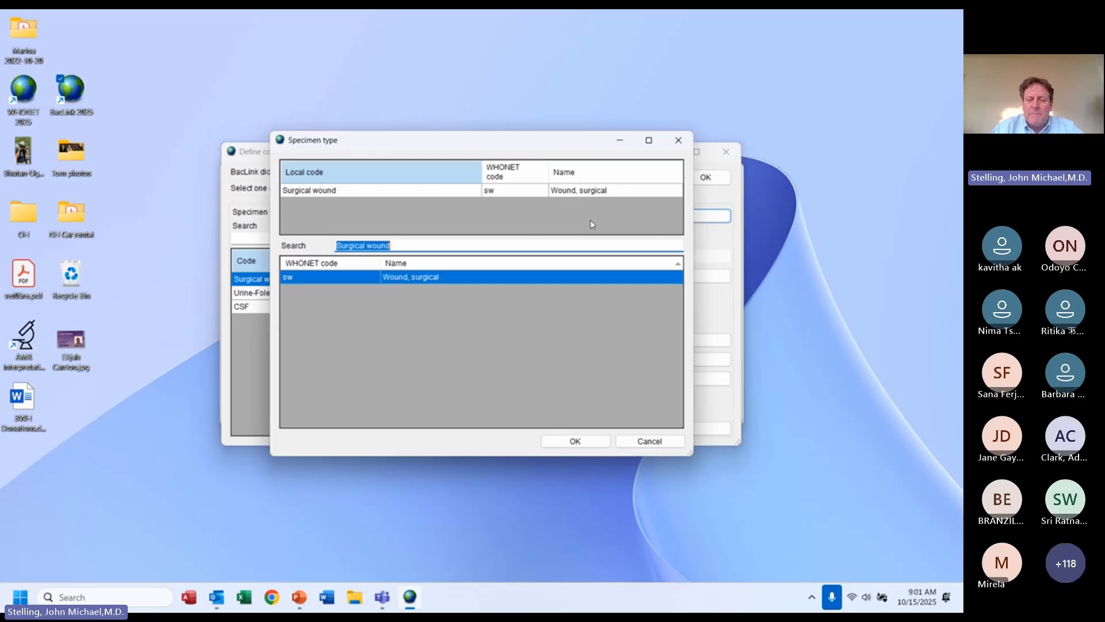
{"action": "left_click", "coordinate": [592, 225]}
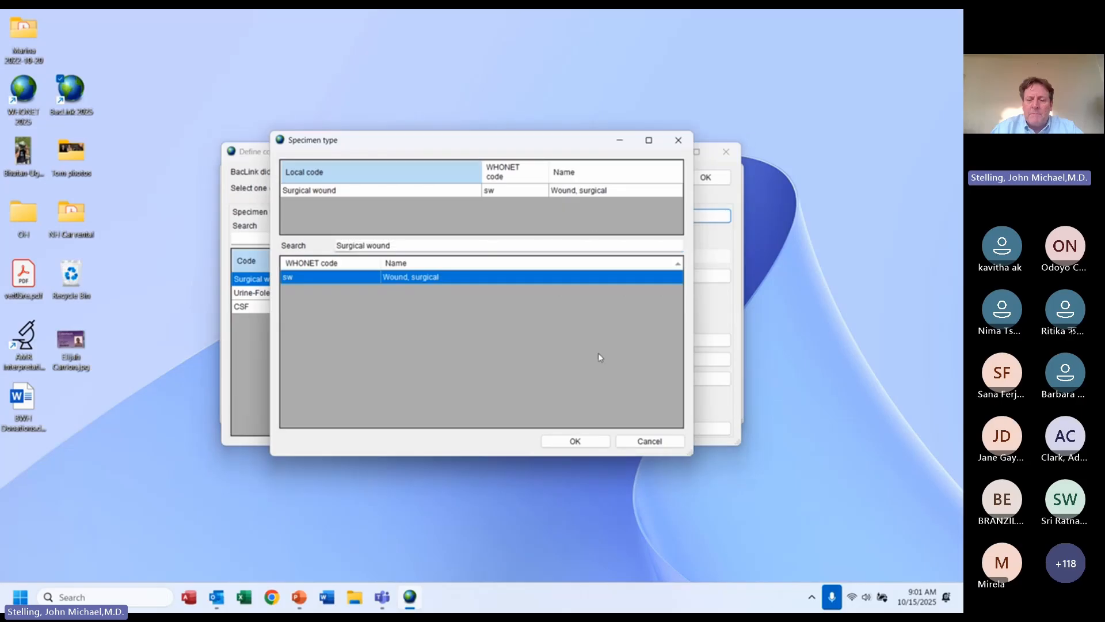
{"action": "left_click", "coordinate": [577, 441]}
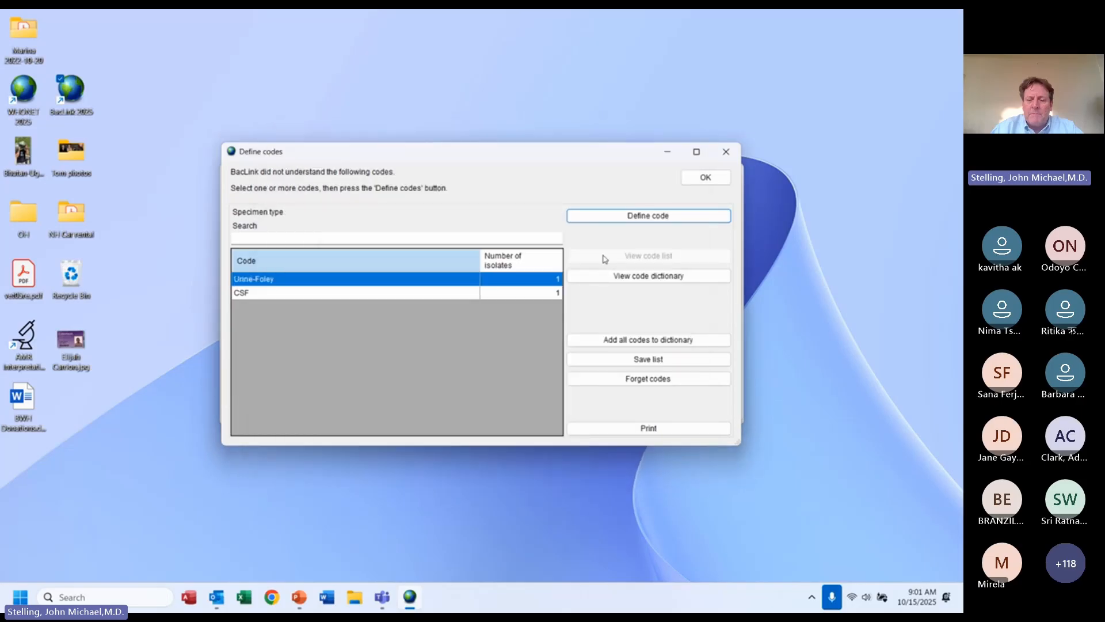
{"action": "left_click", "coordinate": [605, 223]}
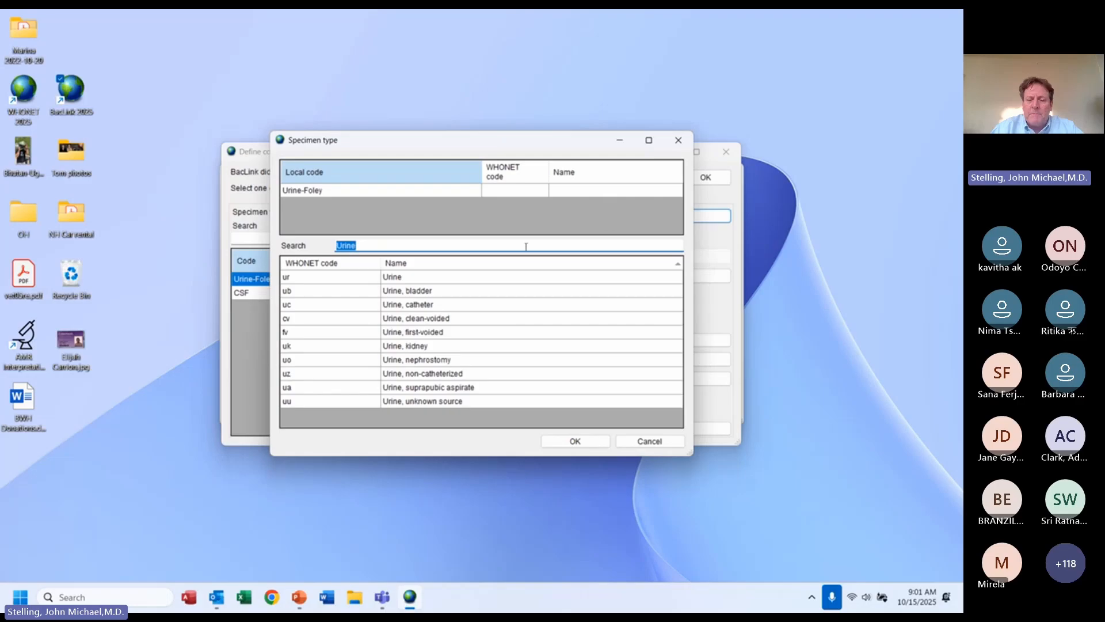
{"action": "left_click", "coordinate": [464, 306]}
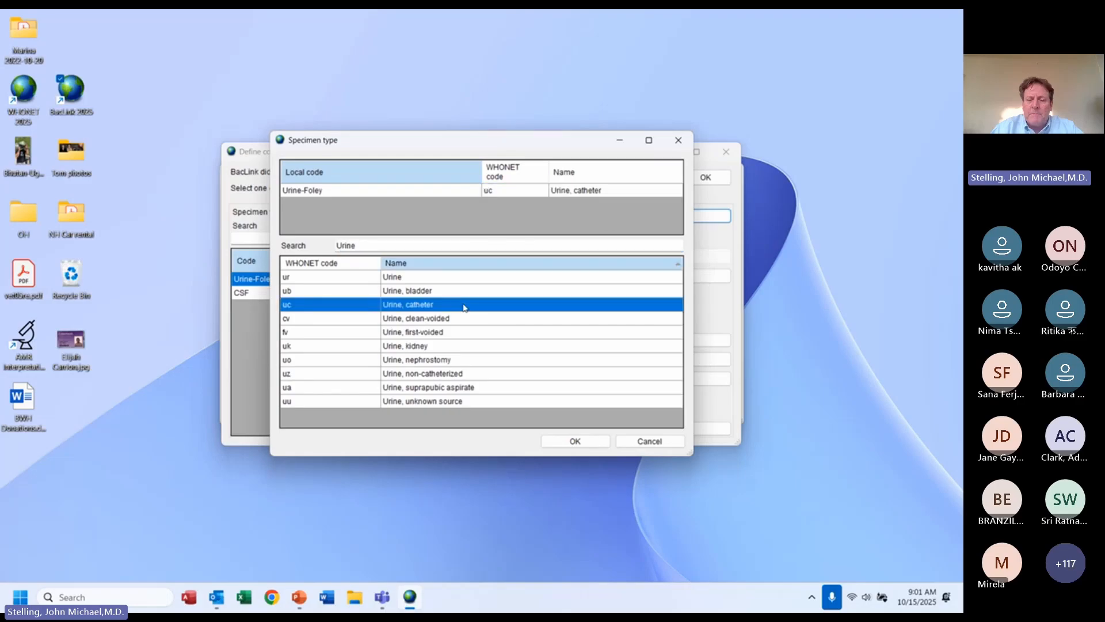
{"action": "key", "text": "Return"}
- Define the specimen code CSF as Cerebrospinal fluid (sf), finding it with the search "cere", and close the unrecognized codes review
{"action": "key", "text": "Return"}
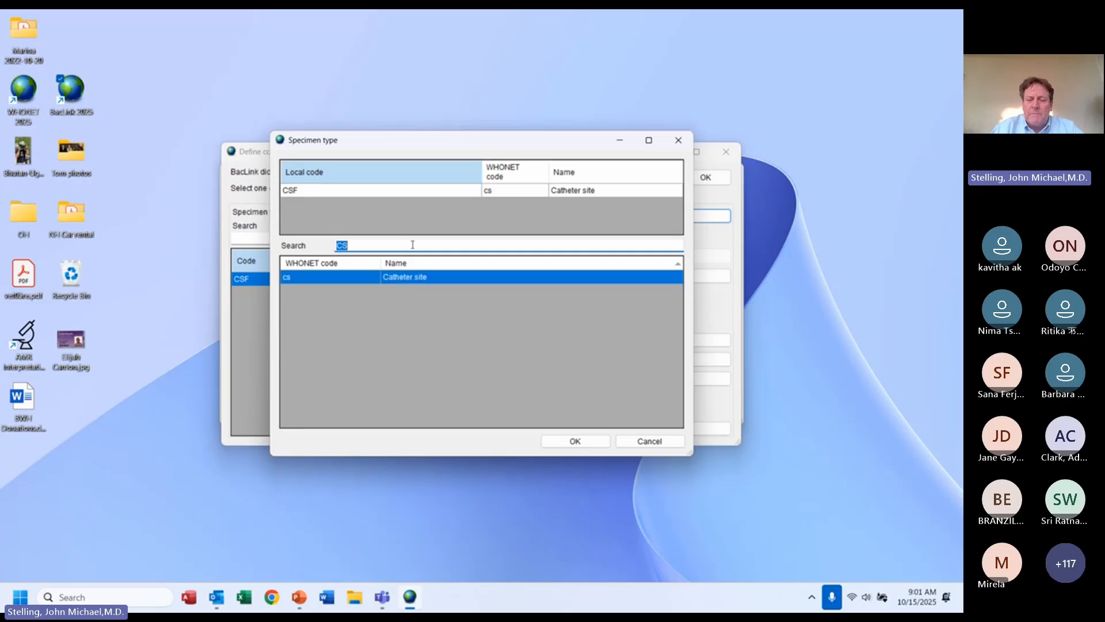
{"action": "type", "text": "cere"}
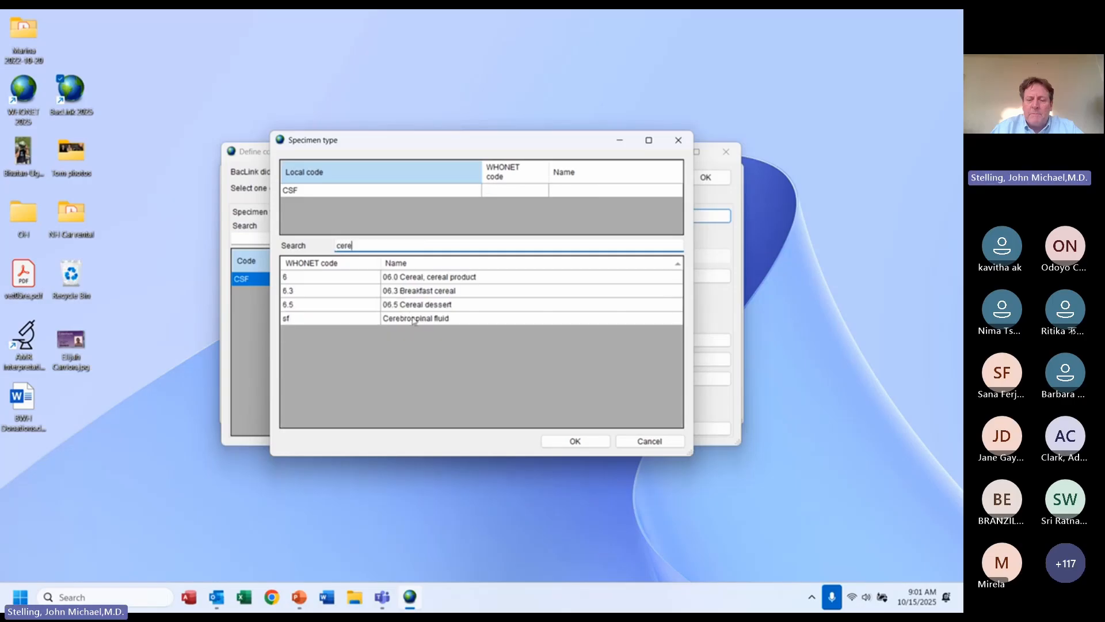
{"action": "left_click", "coordinate": [412, 318]}
{"action": "key", "text": "Return"}
{"action": "key", "text": "Escape"}
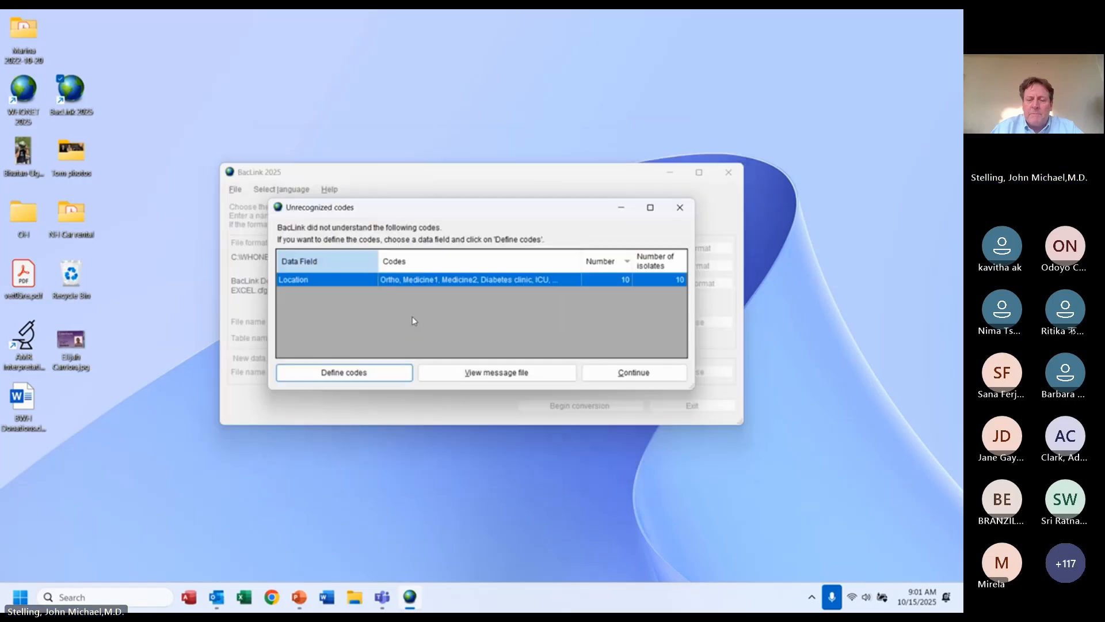
{"action": "key", "text": "Escape"}
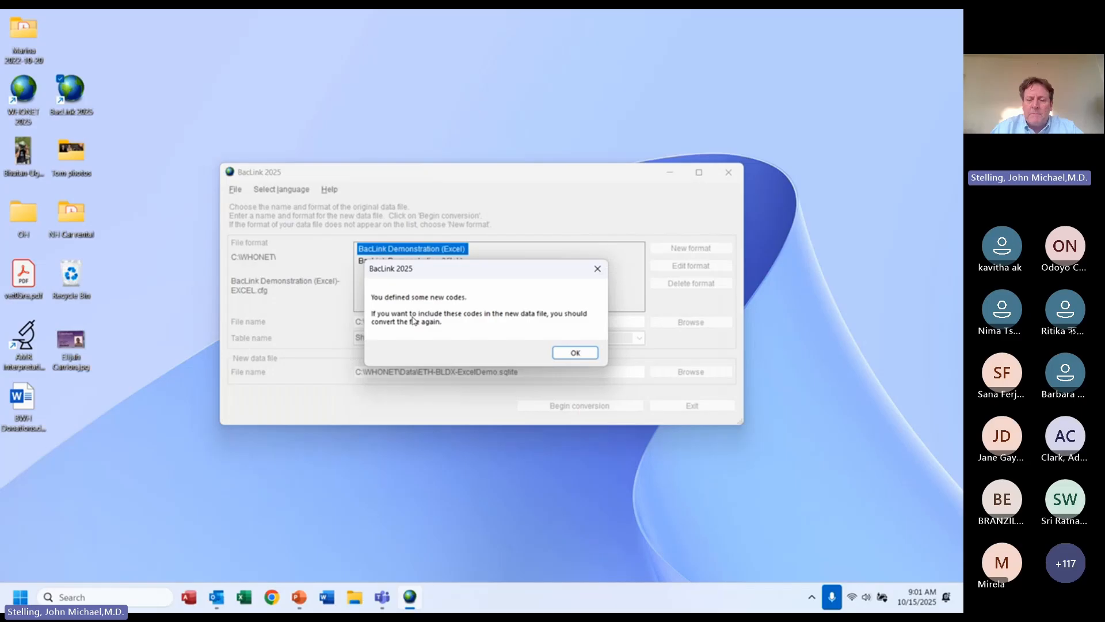
{"action": "key", "text": "Return"}
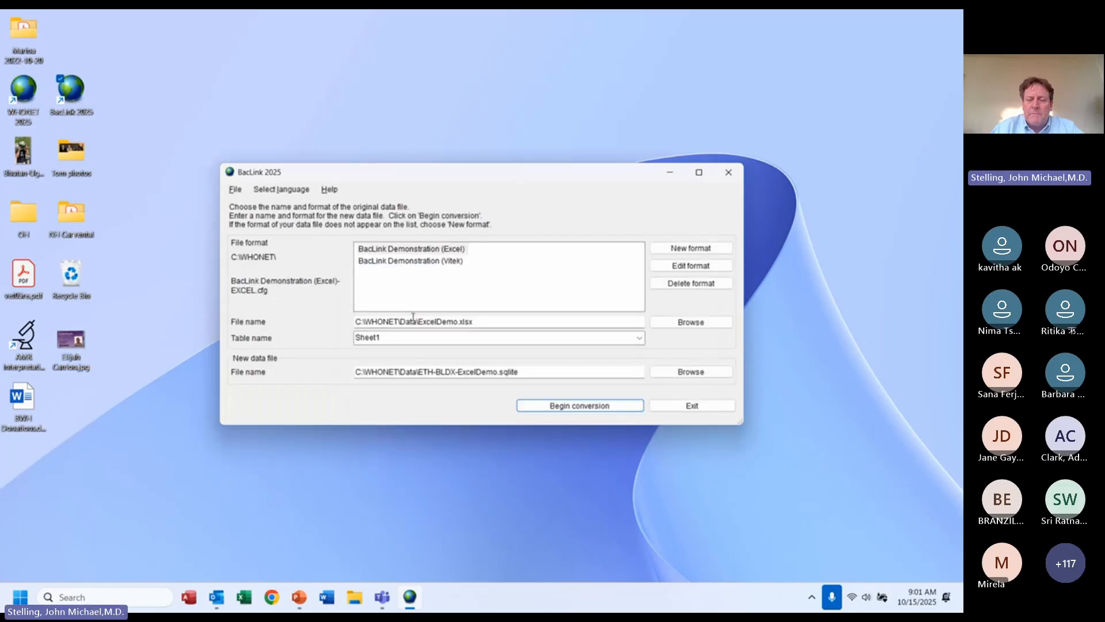
- Convert ExcelDemo.xlsx again with the newly defined codes, replacing the existing output file and checking the field values of the first three isolates
{"action": "left_click", "coordinate": [573, 407]}
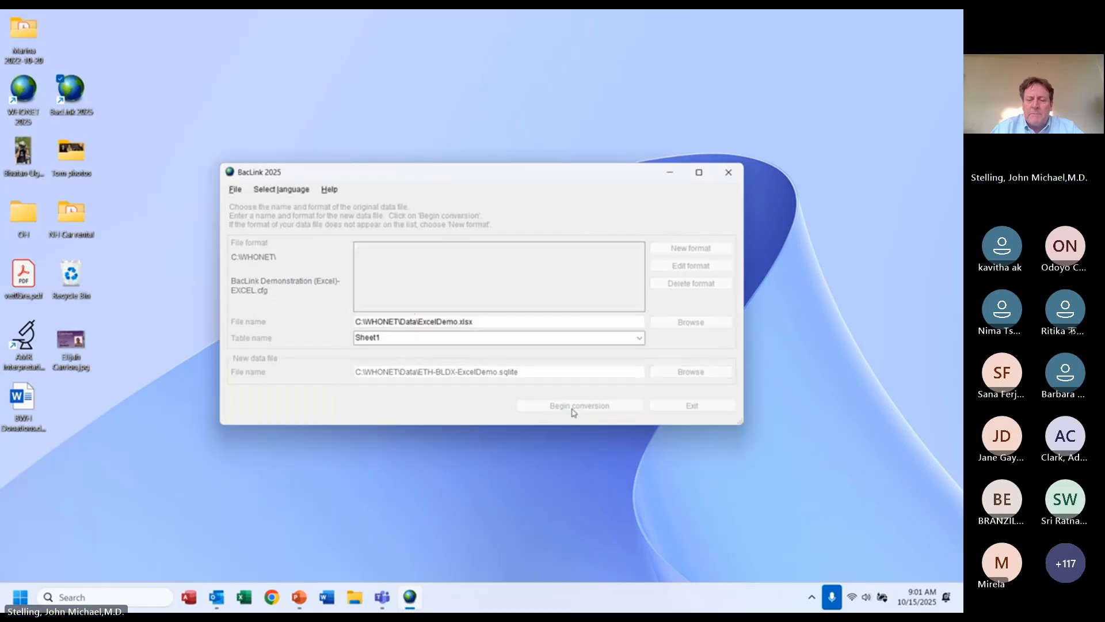
{"action": "left_click", "coordinate": [489, 361]}
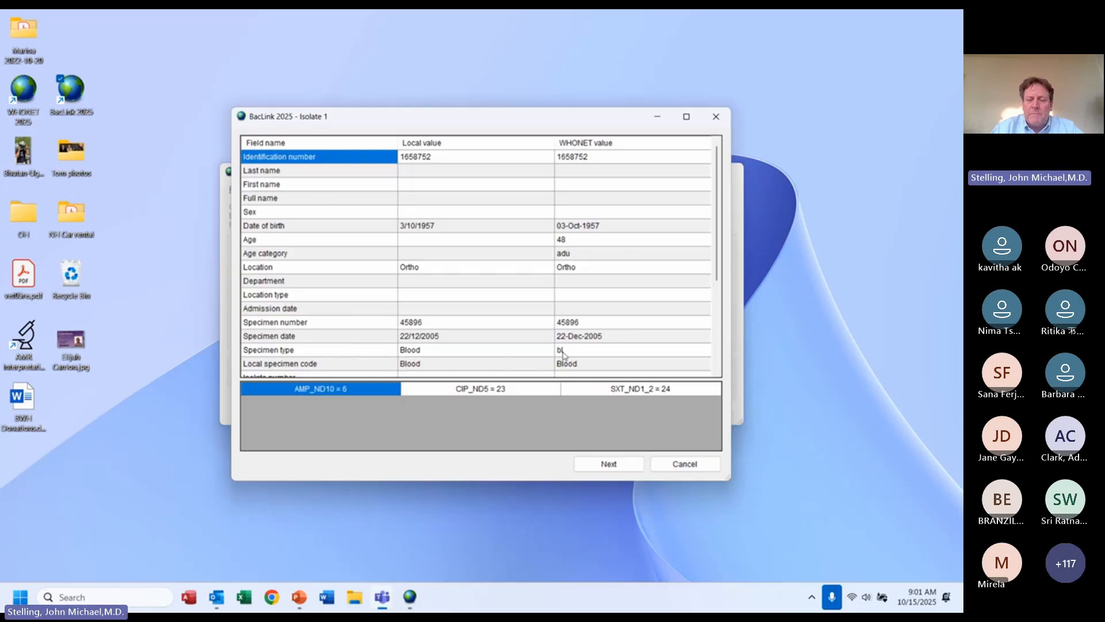
{"action": "left_click", "coordinate": [717, 341]}
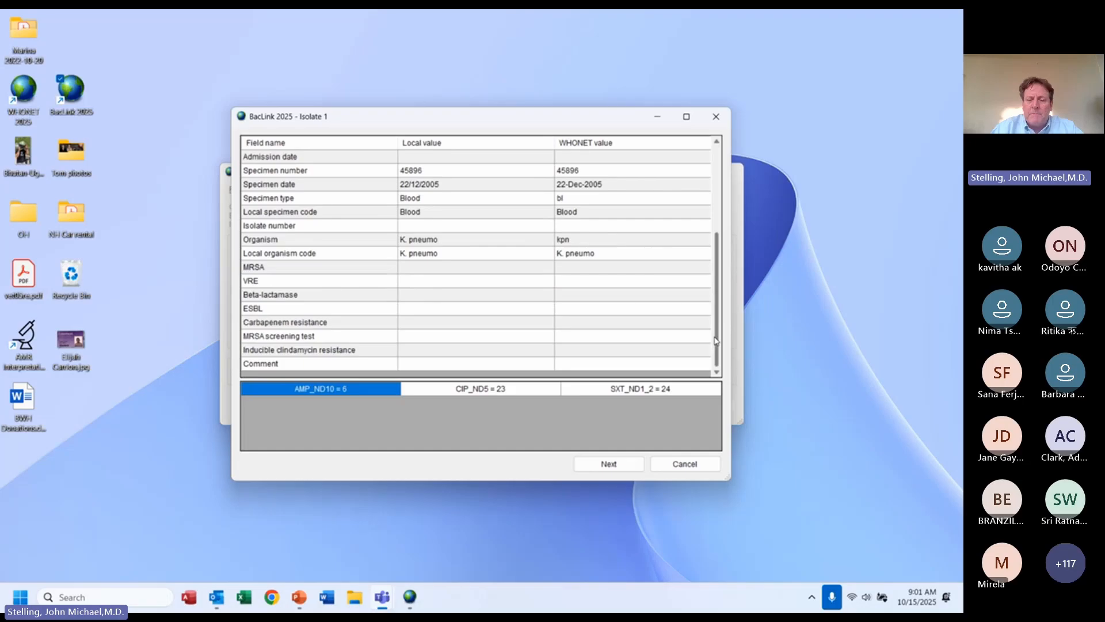
{"action": "left_click", "coordinate": [590, 465]}
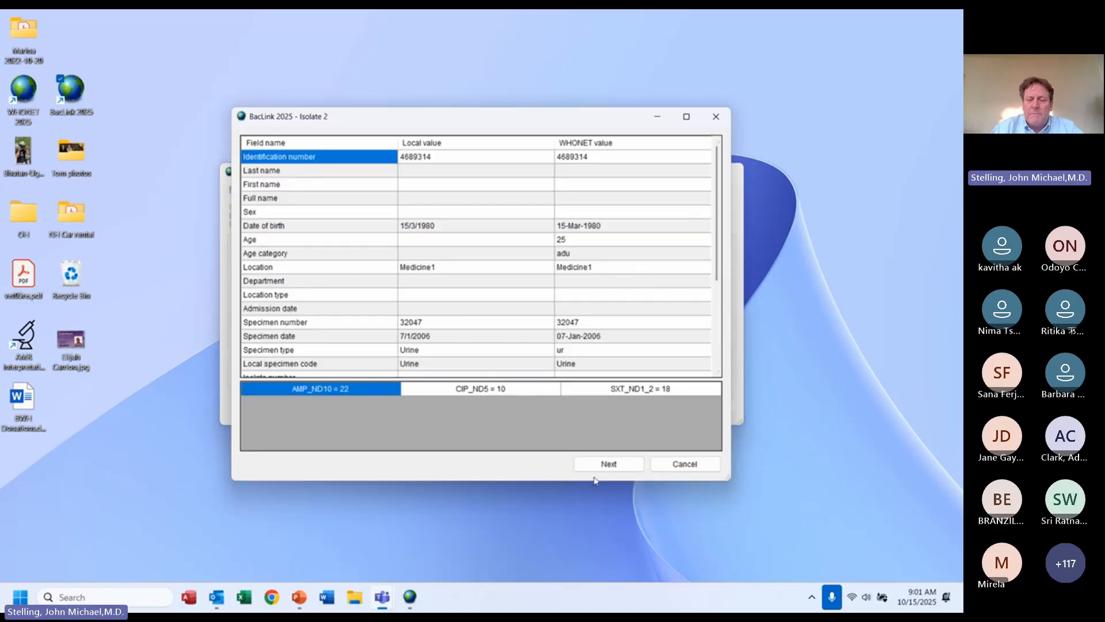
{"action": "left_click", "coordinate": [598, 468]}
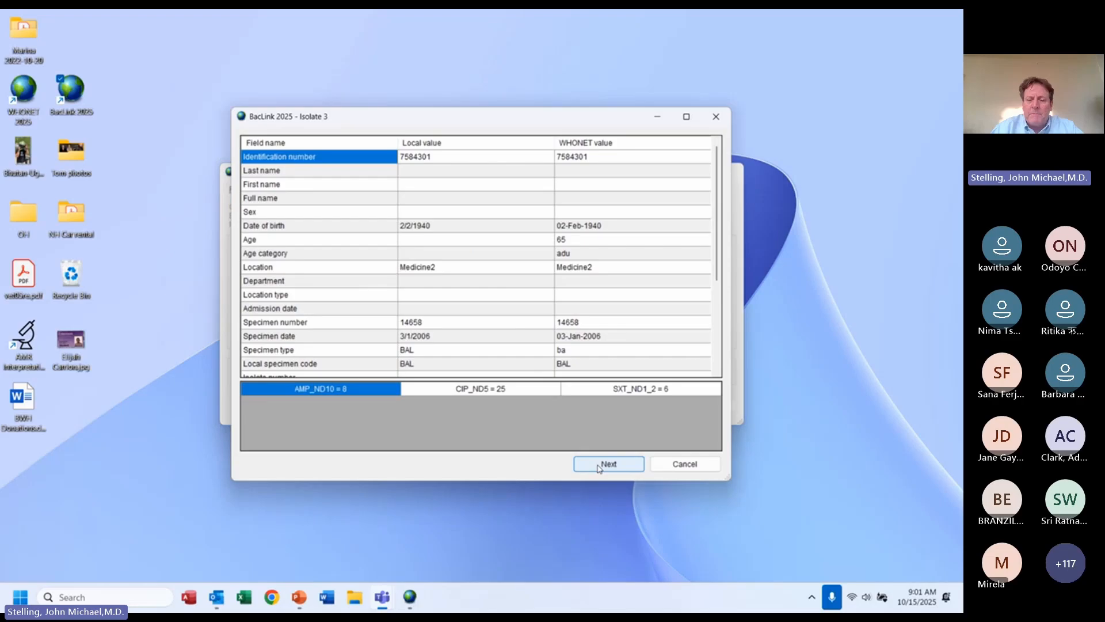
{"action": "left_click", "coordinate": [599, 468]}
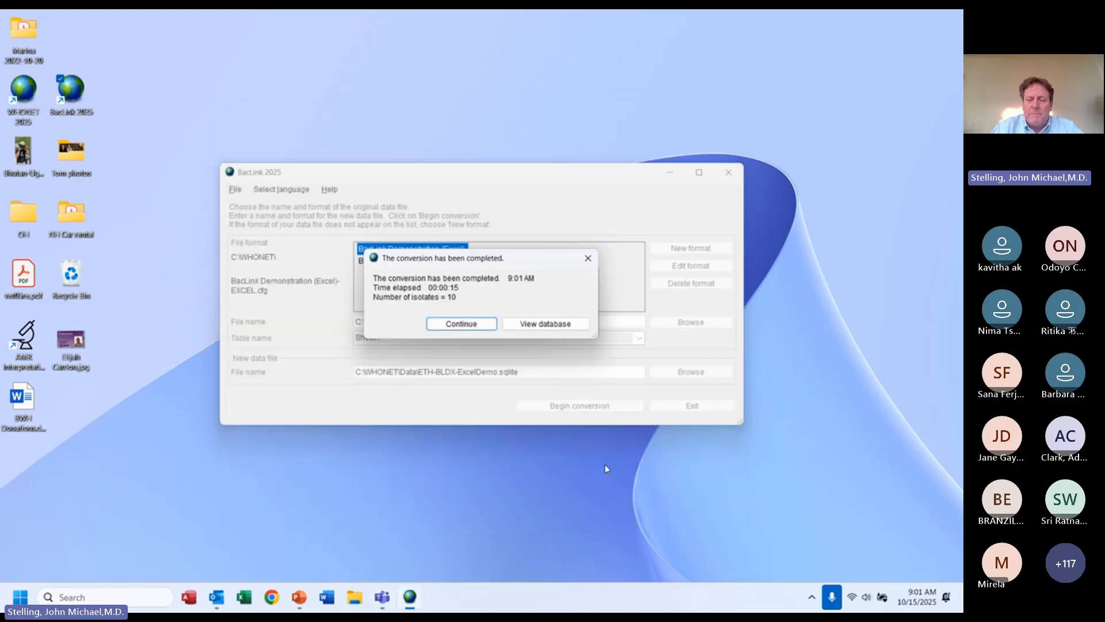
{"action": "left_click", "coordinate": [461, 324]}
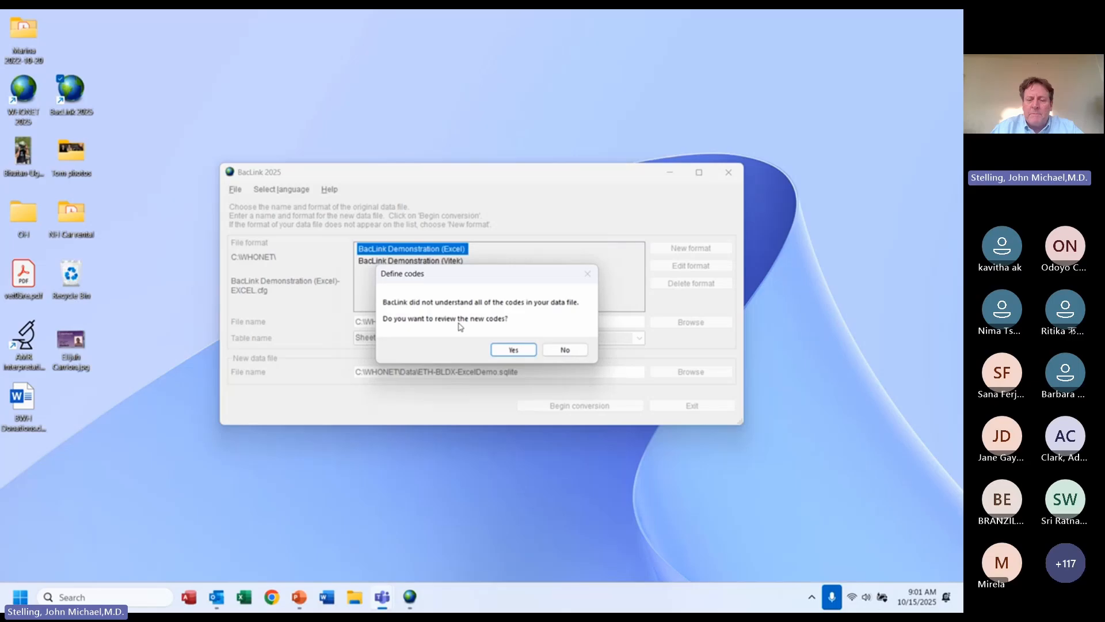
- Review the unrecognized location codes without defining any of them, and close the review
{"action": "left_click", "coordinate": [510, 350]}
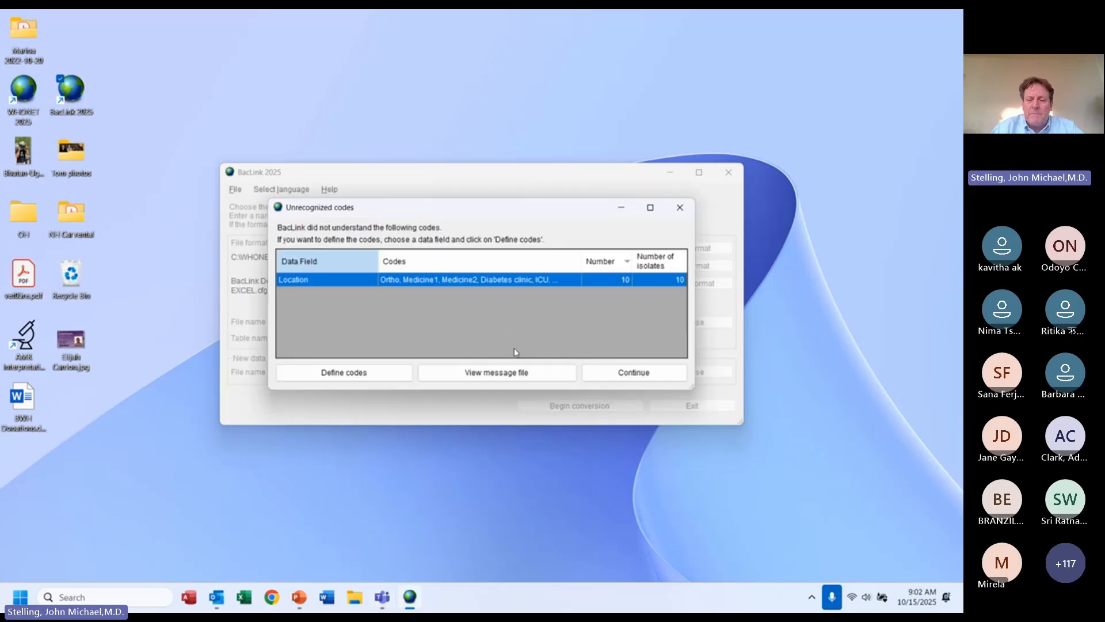
{"action": "left_click", "coordinate": [374, 376]}
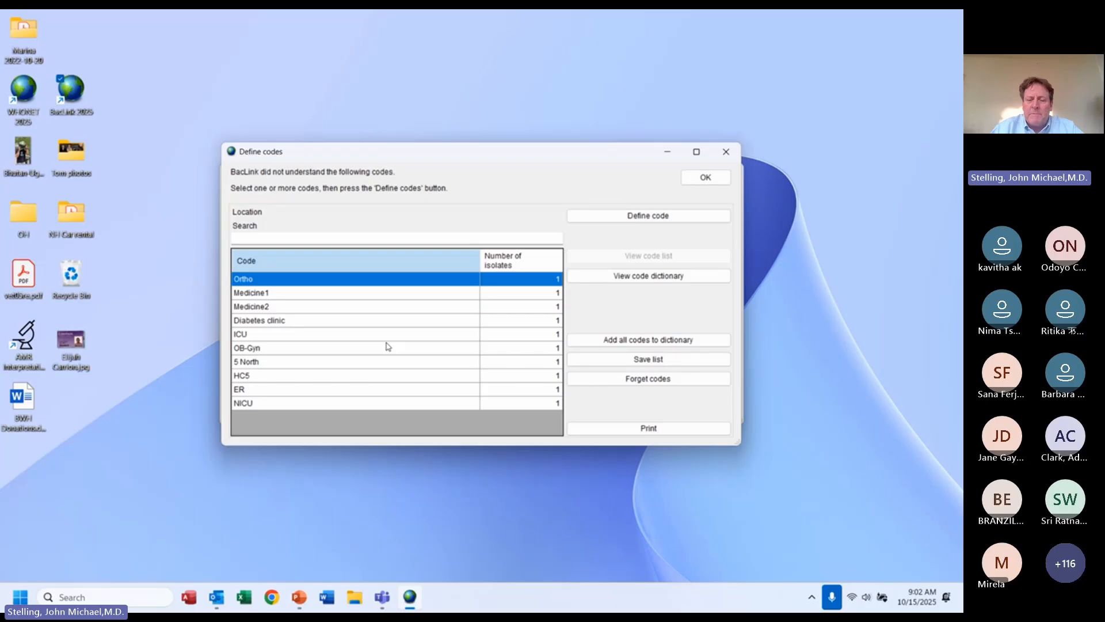
{"action": "left_click", "coordinate": [693, 181]}
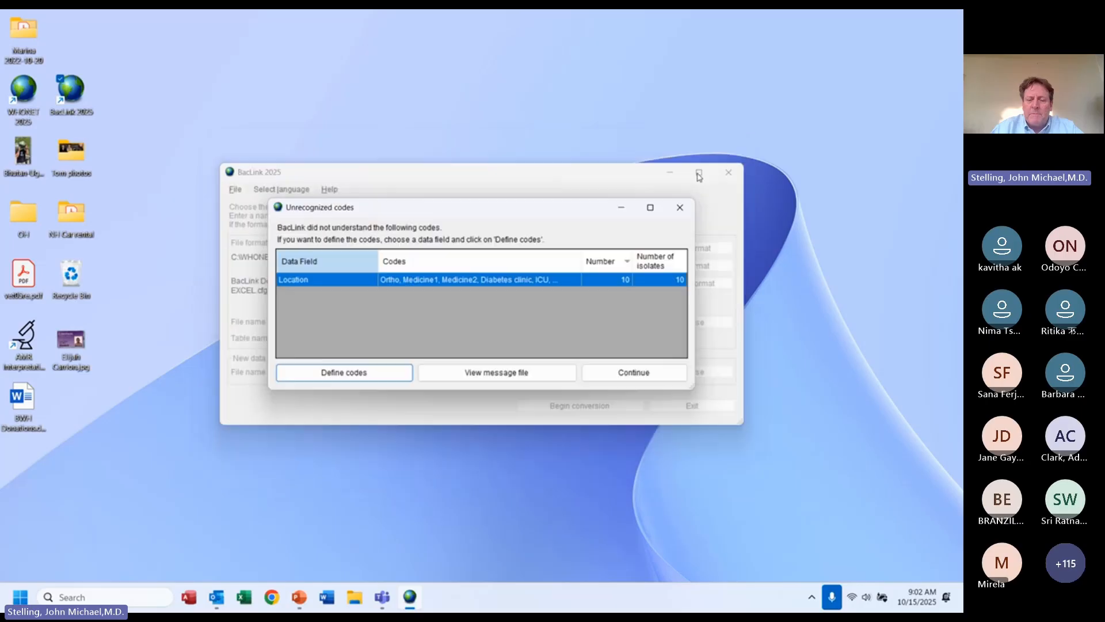
{"action": "left_click", "coordinate": [620, 377]}
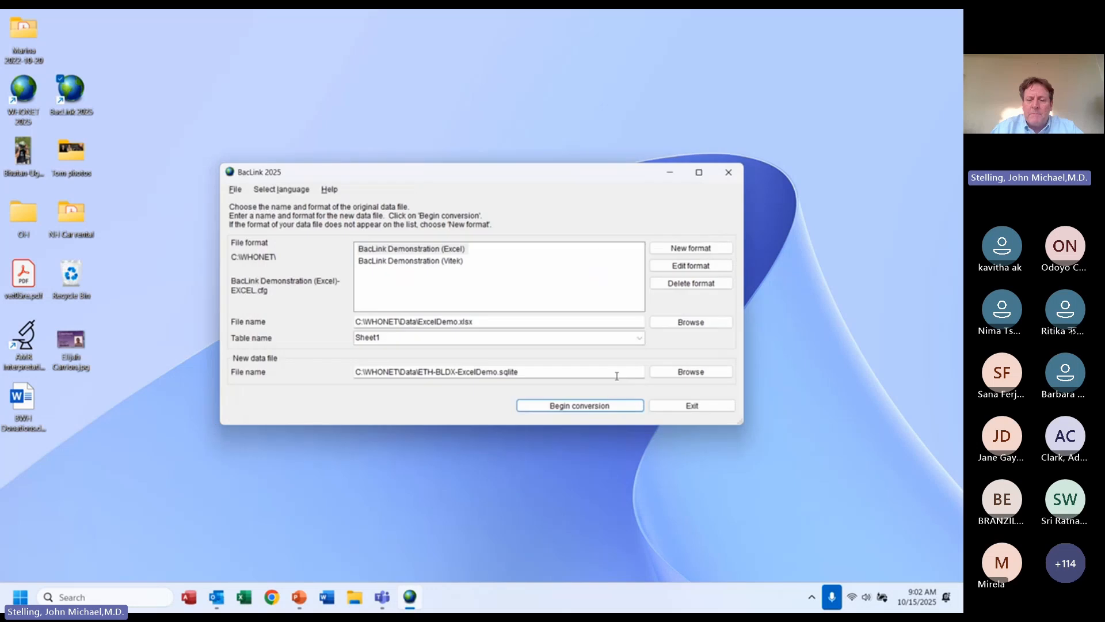
- Rerun the conversion of ExcelDemo.xlsx, overwriting ETH-BLDX-ExcelDemo.sqlite and passing through the isolate previews
{"action": "left_click", "coordinate": [562, 409]}
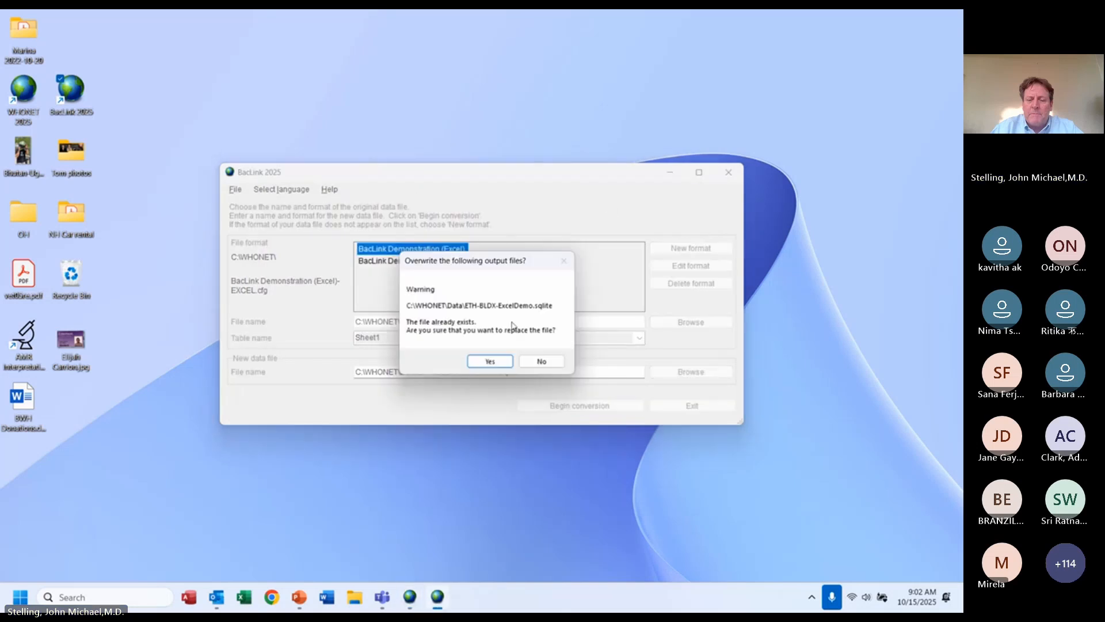
{"action": "left_click", "coordinate": [491, 361]}
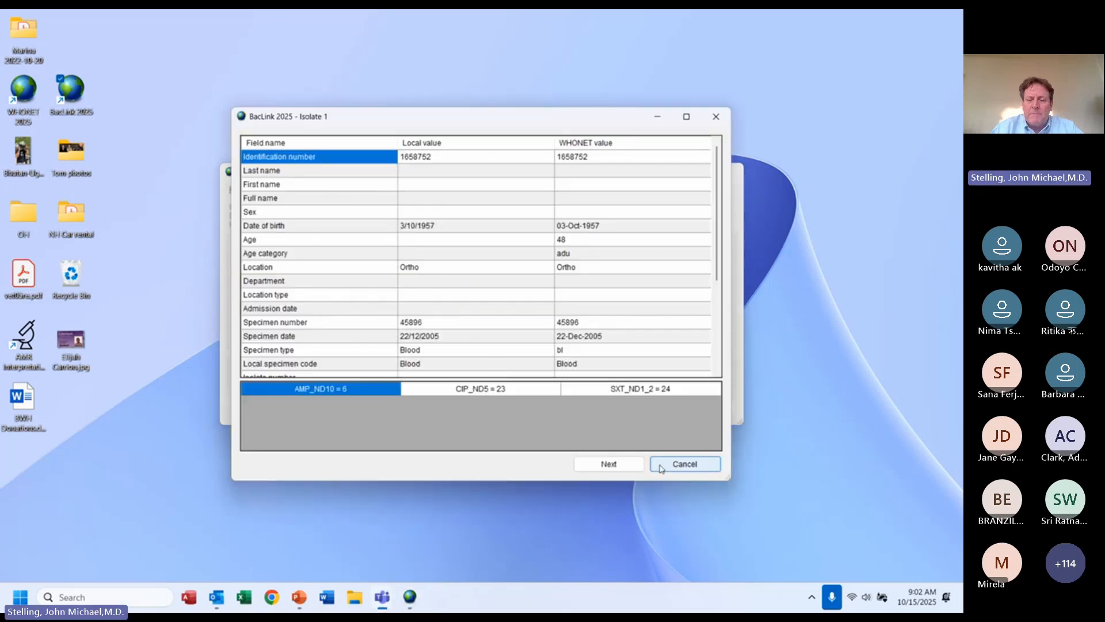
{"action": "left_click", "coordinate": [609, 464]}
{"action": "left_click", "coordinate": [609, 463]}
{"action": "left_click", "coordinate": [609, 463]}
{"action": "left_click", "coordinate": [609, 464]}
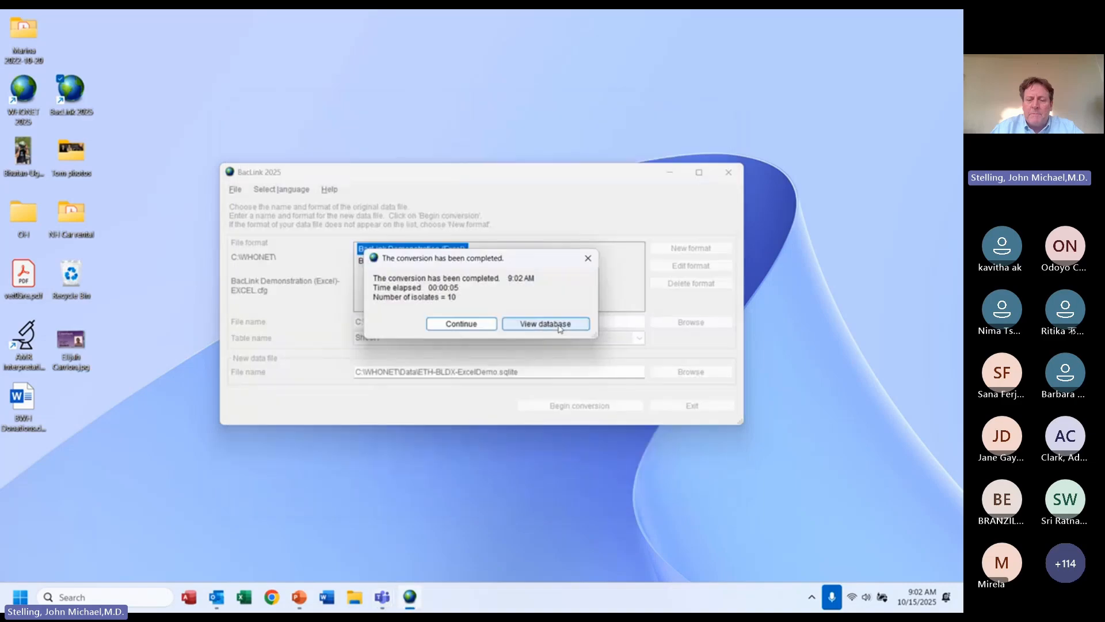
- Examine the converted database through to its antibiotic result columns, close it, and decline the review of new codes
{"action": "left_click", "coordinate": [561, 325]}
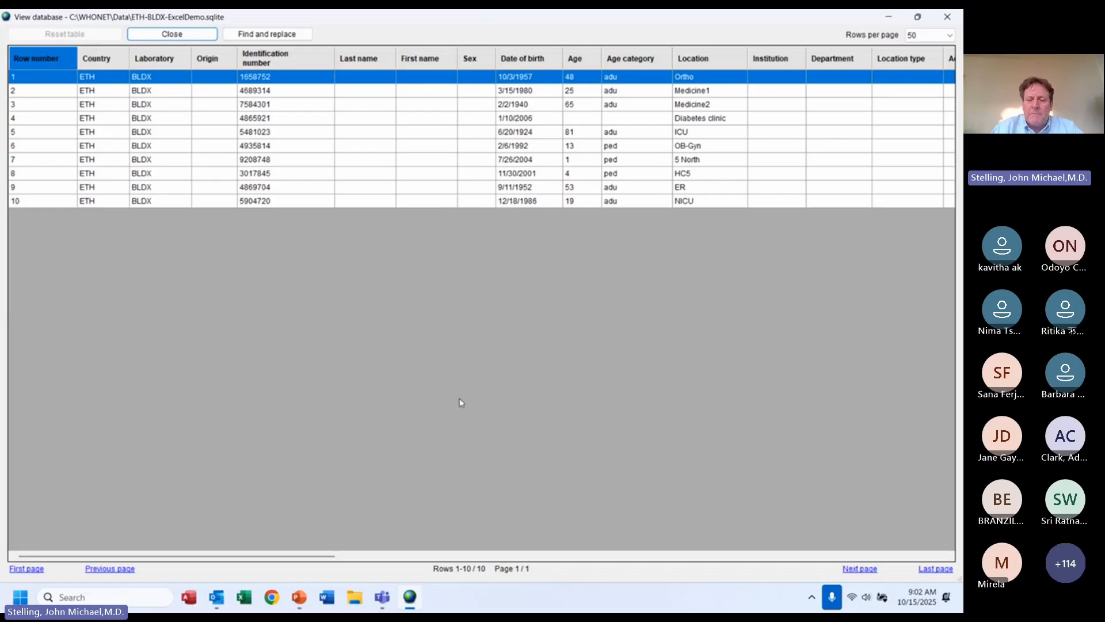
{"action": "left_click_drag", "start_coordinate": [283, 561], "coordinate": [962, 551]}
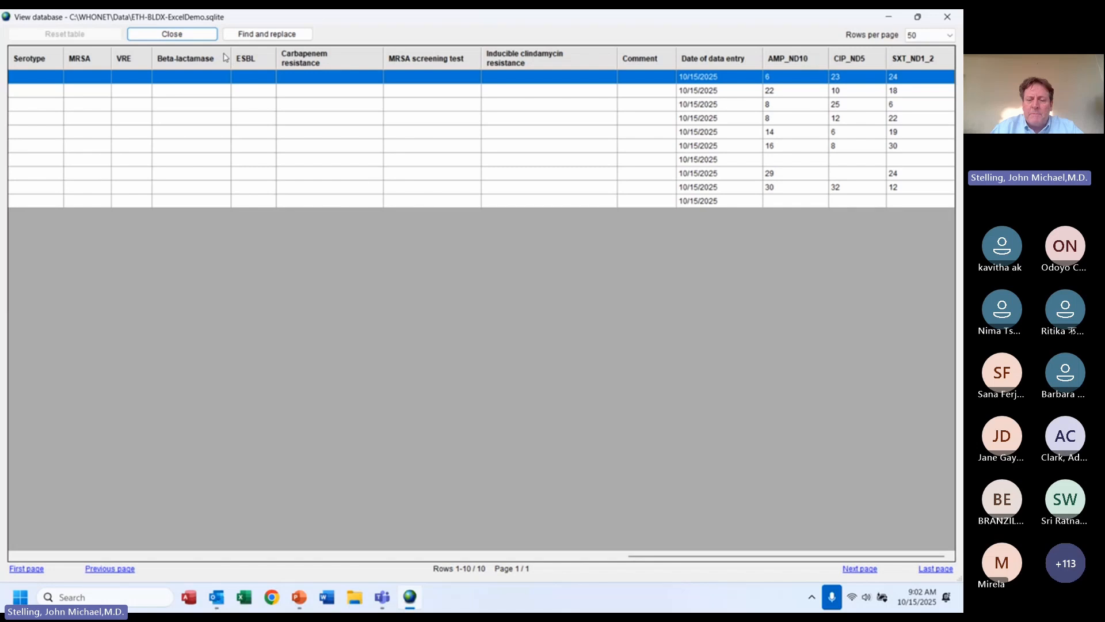
{"action": "left_click", "coordinate": [185, 35]}
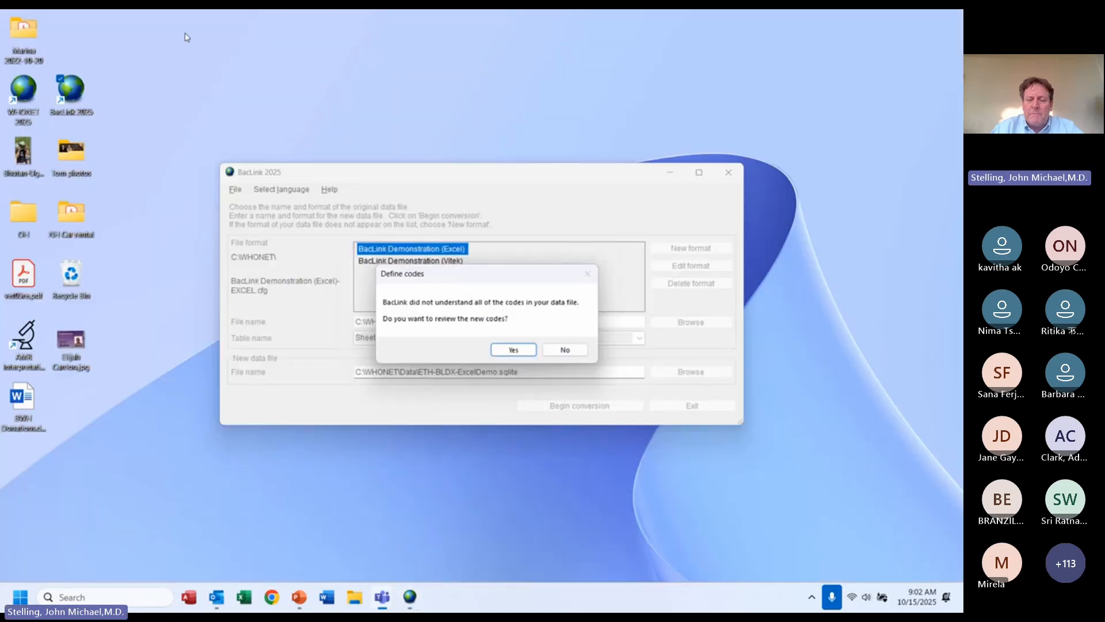
{"action": "key", "text": "n"}
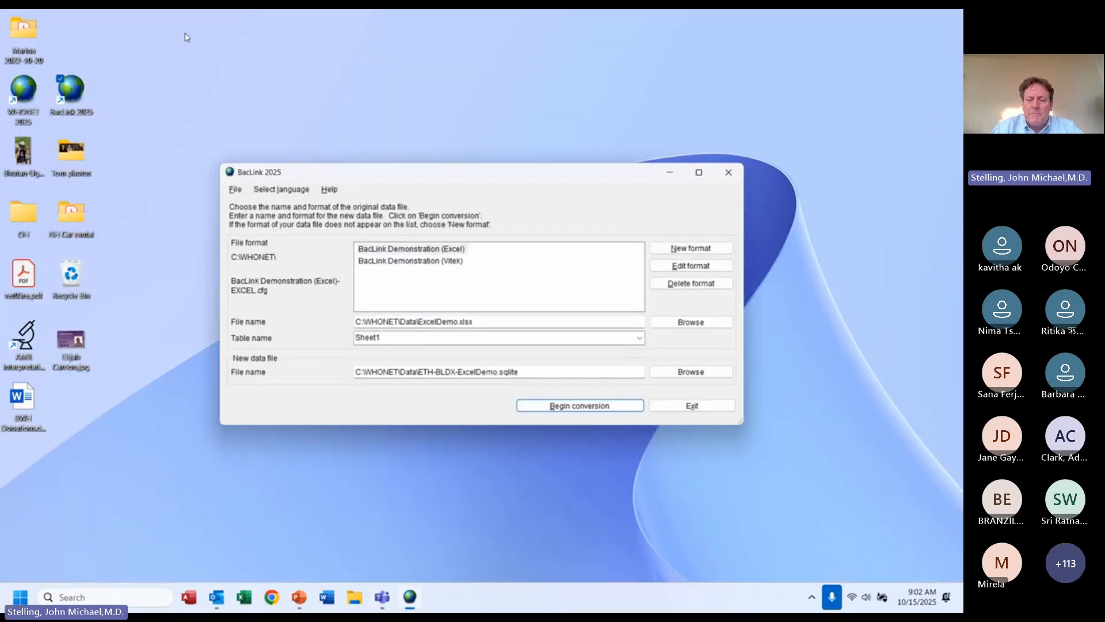
- Exit BacLink, switch to WHONET, dismiss the laboratory list, and start creating a laboratory from a data file with Ethiopia as the country
{"action": "key", "text": "alt+x"}
{"action": "double_click", "coordinate": [25, 95]}
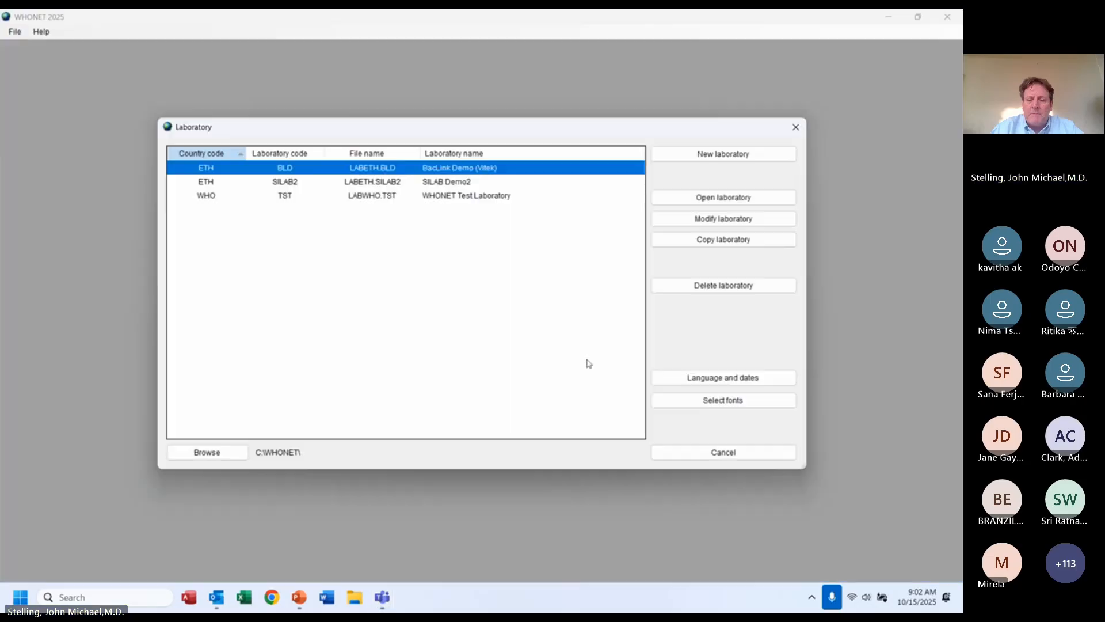
{"action": "left_click", "coordinate": [742, 455]}
{"action": "left_click", "coordinate": [7, 36]}
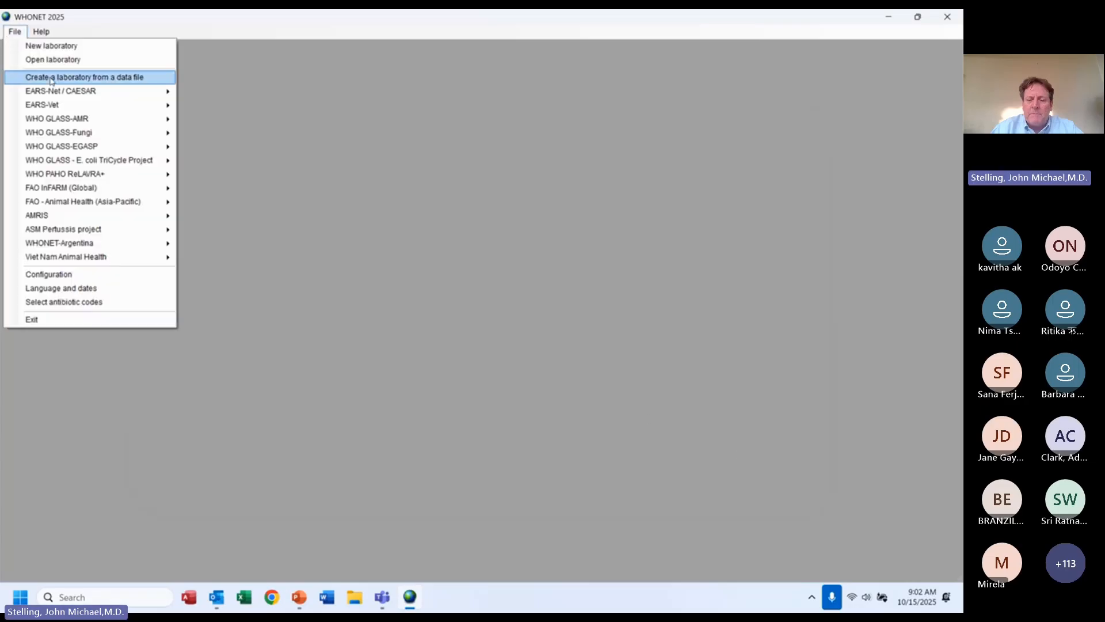
{"action": "left_click", "coordinate": [86, 78]}
{"action": "left_click", "coordinate": [468, 183]}
{"action": "type", "text": "et"}
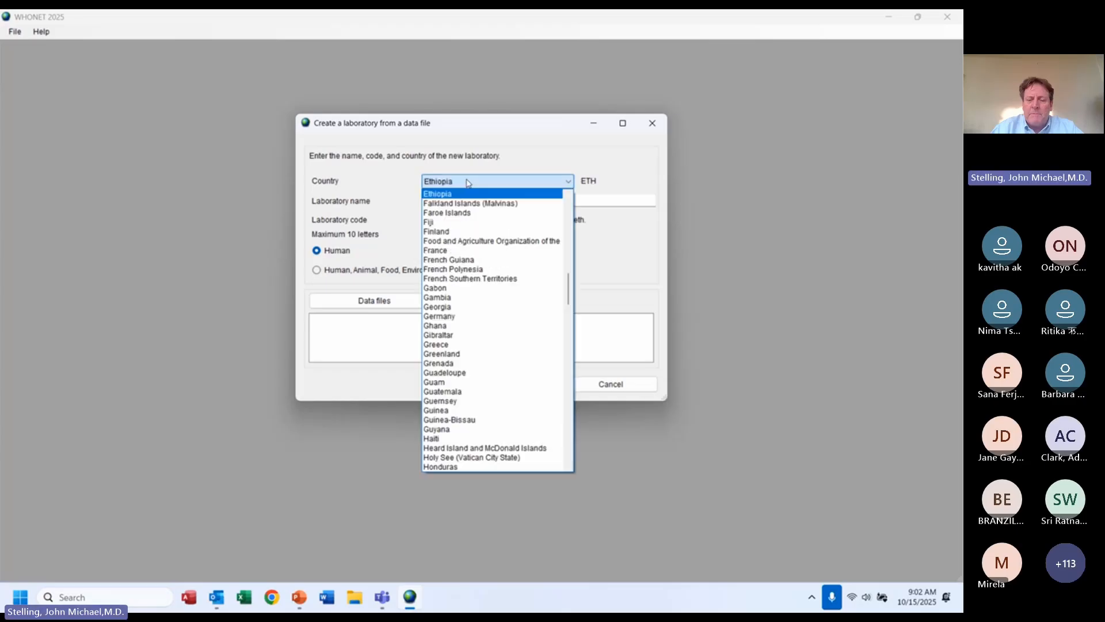
- Name the new laboratory "BacLink Demonstration (Excel)"
{"action": "key", "text": "Tab"}
{"action": "type", "text": "Bac"}
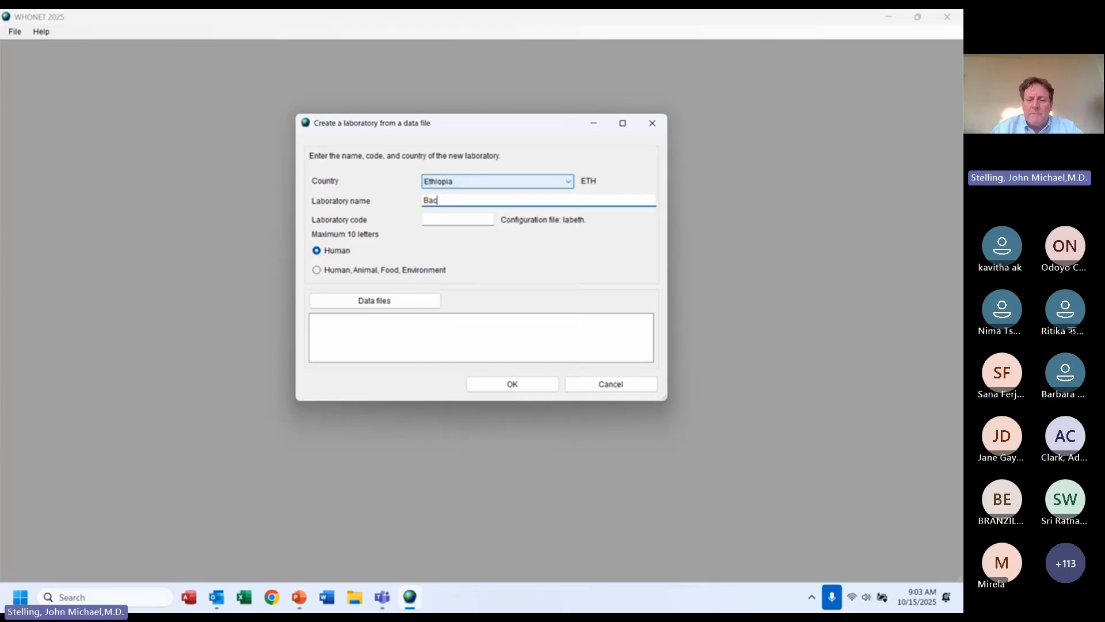
{"action": "type", "text": "Link Demo (E)"}
{"action": "key", "text": "BackSpace"}
{"action": "key", "text": "BackSpace"}
{"action": "key", "text": "BackSpace"}
{"action": "key", "text": "BackSpace"}
{"action": "type", "text": "nbstration"}
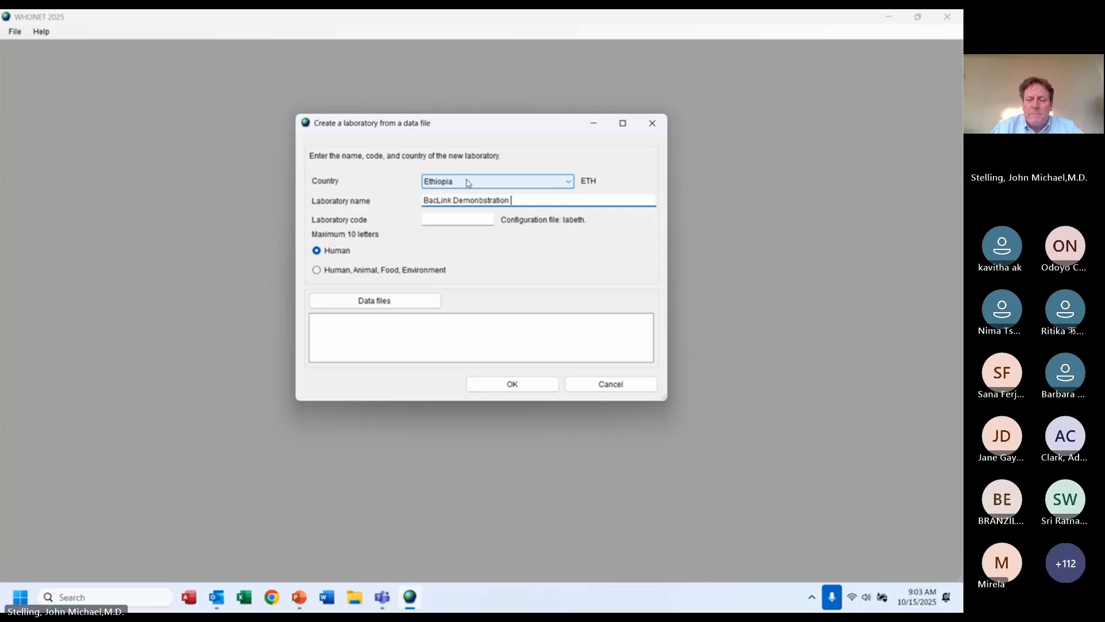
{"action": "key", "text": "BackSpace"}
{"action": "key", "text": "BackSpace"}
{"action": "key", "text": "BackSpace"}
{"action": "key", "text": "BackSpace"}
{"action": "key", "text": "BackSpace"}
{"action": "key", "text": "BackSpace"}
{"action": "key", "text": "BackSpace"}
{"action": "key", "text": "BackSpace"}
{"action": "key", "text": "BackSpace"}
{"action": "key", "text": "BackSpace"}
{"action": "type", "text": "stration (Excel)"}
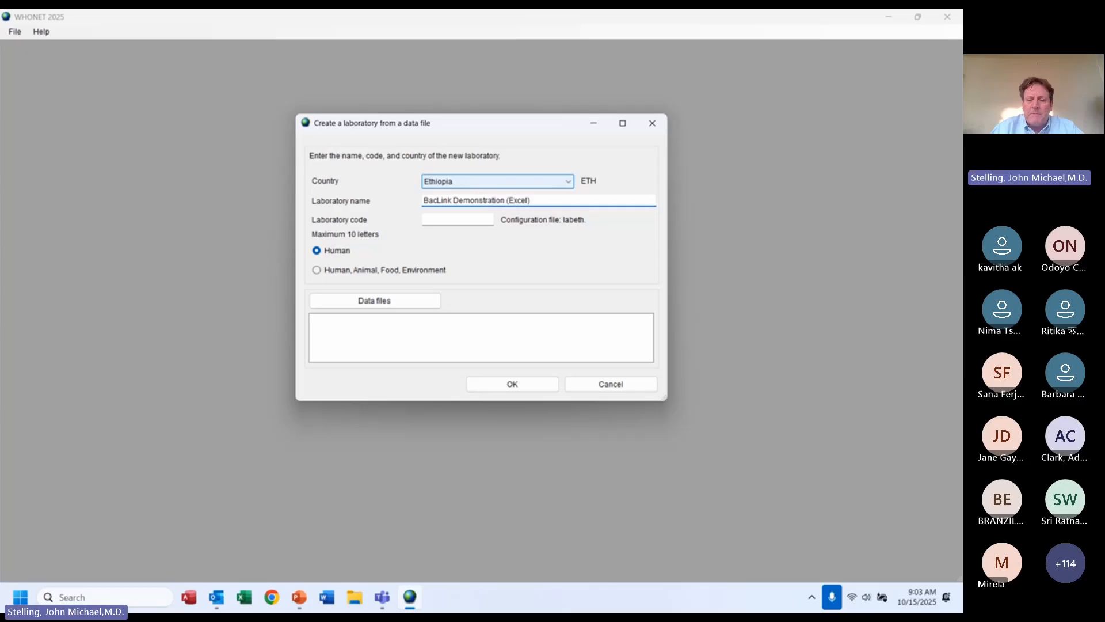
- Set the laboratory code to BLDX and highlight ETH-BLDX-ExcelDemo.sqlite among the available data files
{"action": "key", "text": "Tab"}
{"action": "type", "text": "BLDX"}
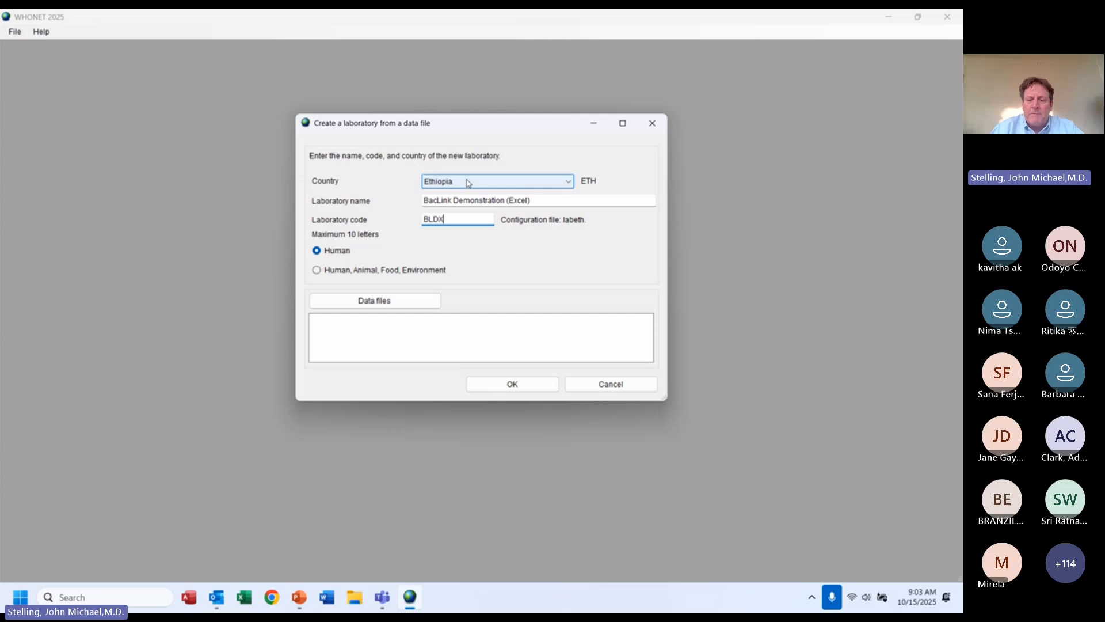
{"action": "left_click", "coordinate": [376, 300]}
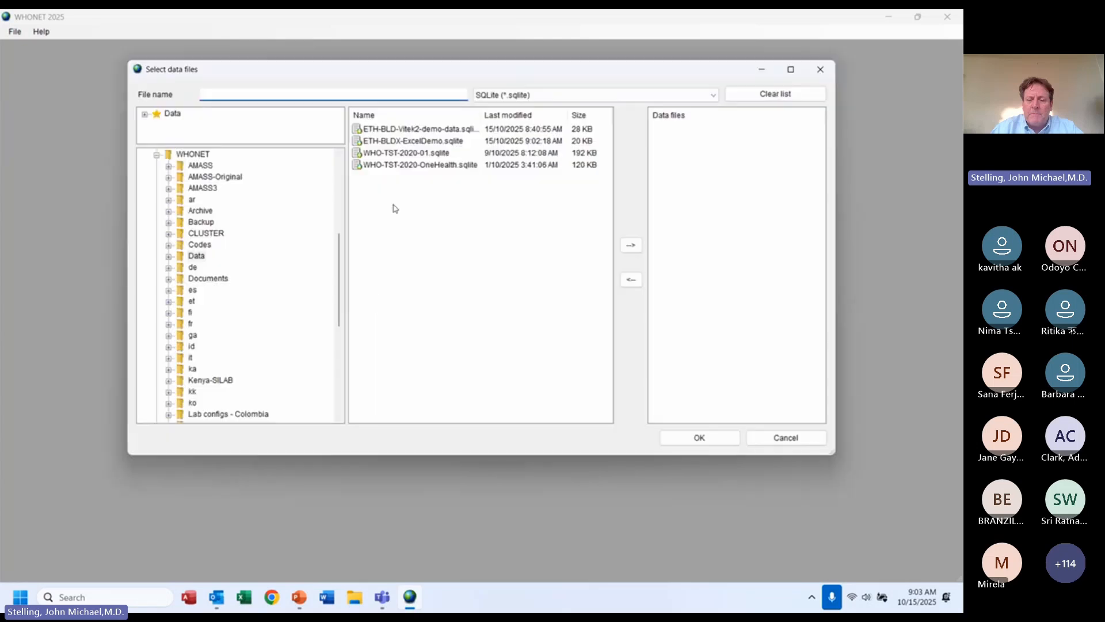
{"action": "left_click", "coordinate": [397, 141]}
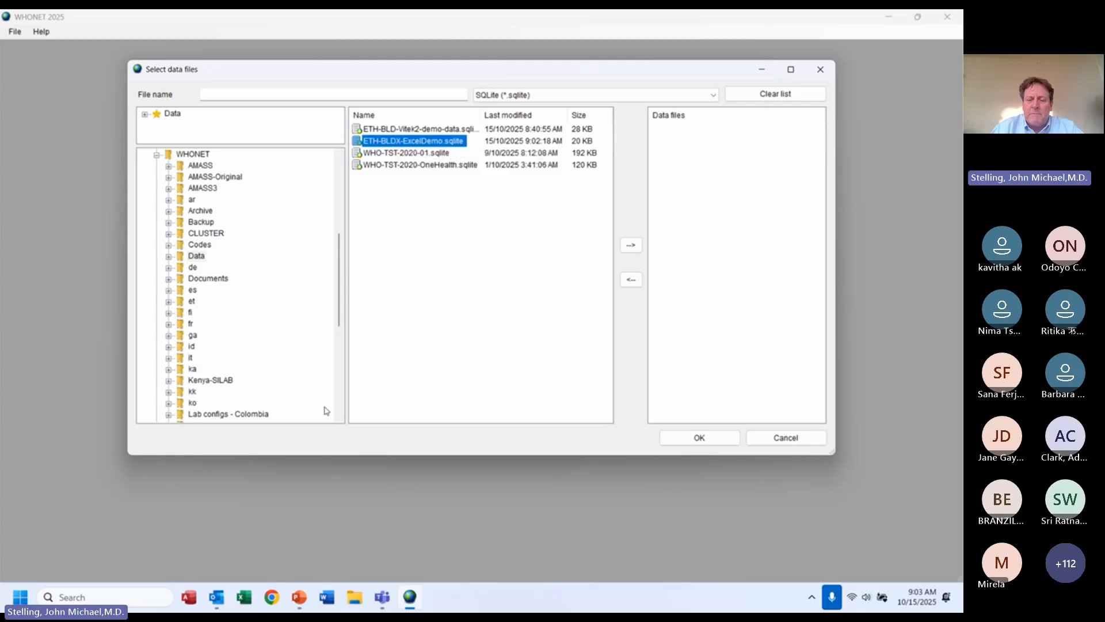
- Switch to Chrome, search for "sqlite wikipedia", open the SQLite article, and highlight the introductory sentence on how widely it is deployed
{"action": "left_click", "coordinate": [271, 597]}
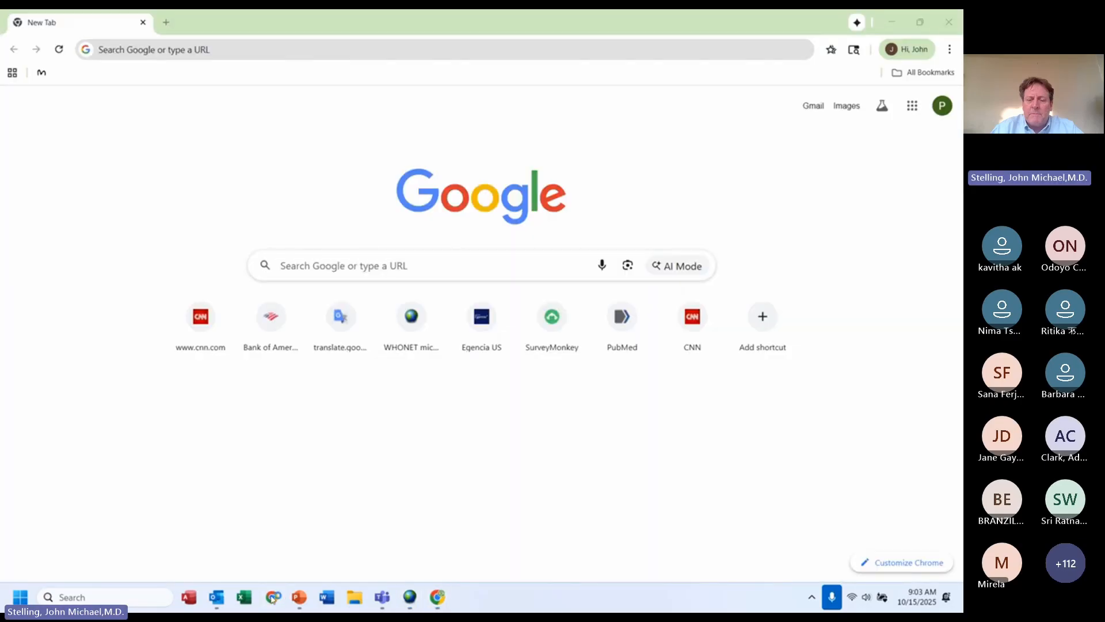
{"action": "type", "text": "sq"}
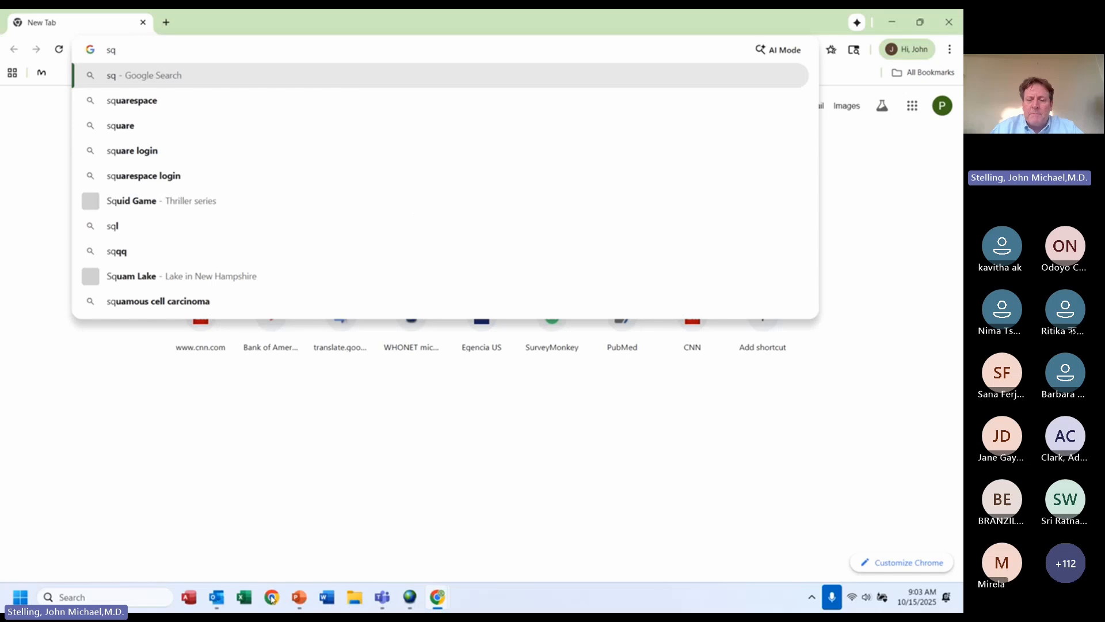
{"action": "type", "text": "lite wikiped"}
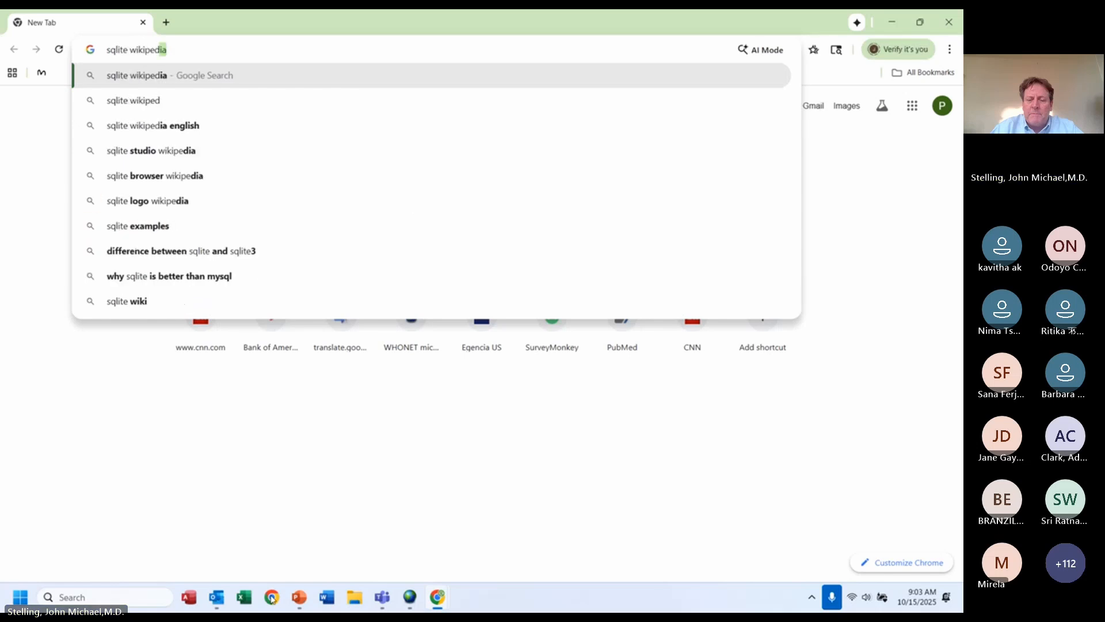
{"action": "type", "text": "ia"}
{"action": "key", "text": "Return"}
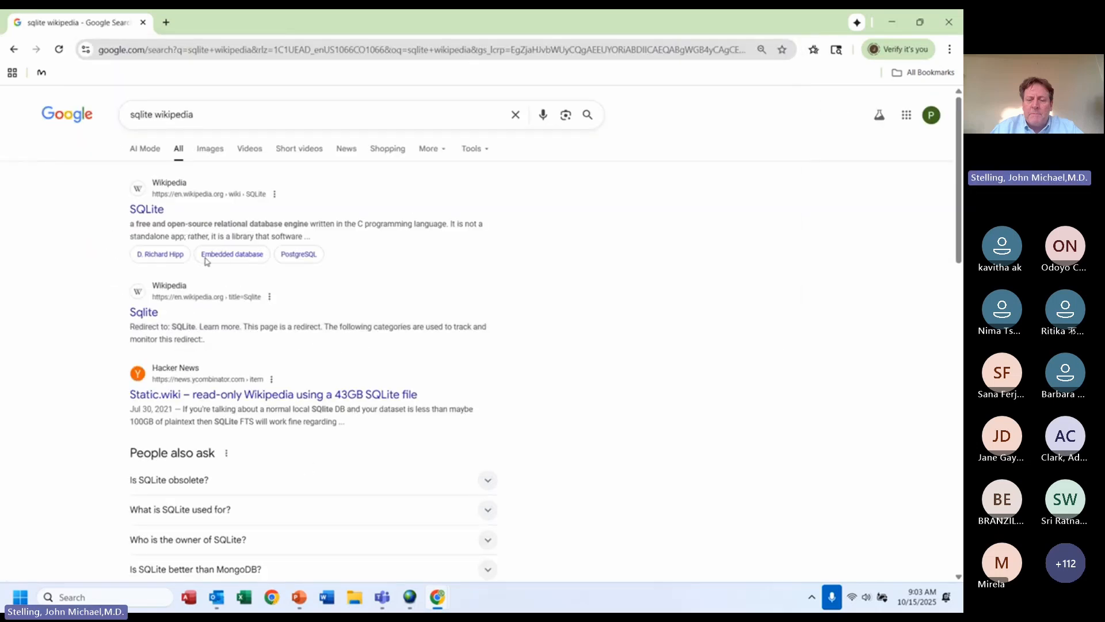
{"action": "left_click", "coordinate": [155, 214]}
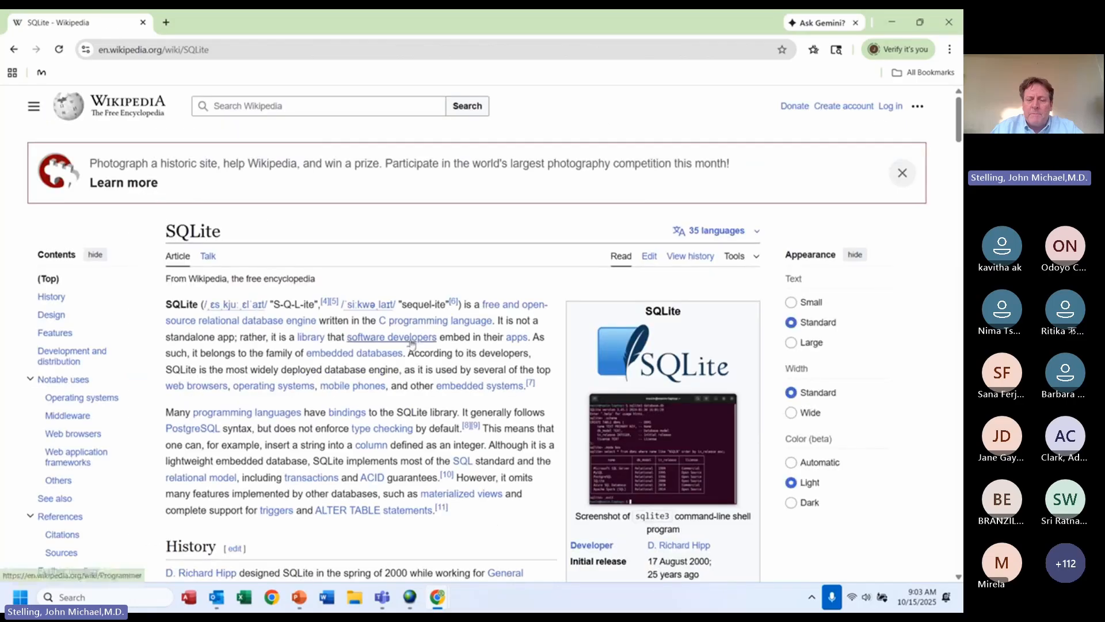
{"action": "left_click_drag", "start_coordinate": [408, 353], "coordinate": [538, 395]}
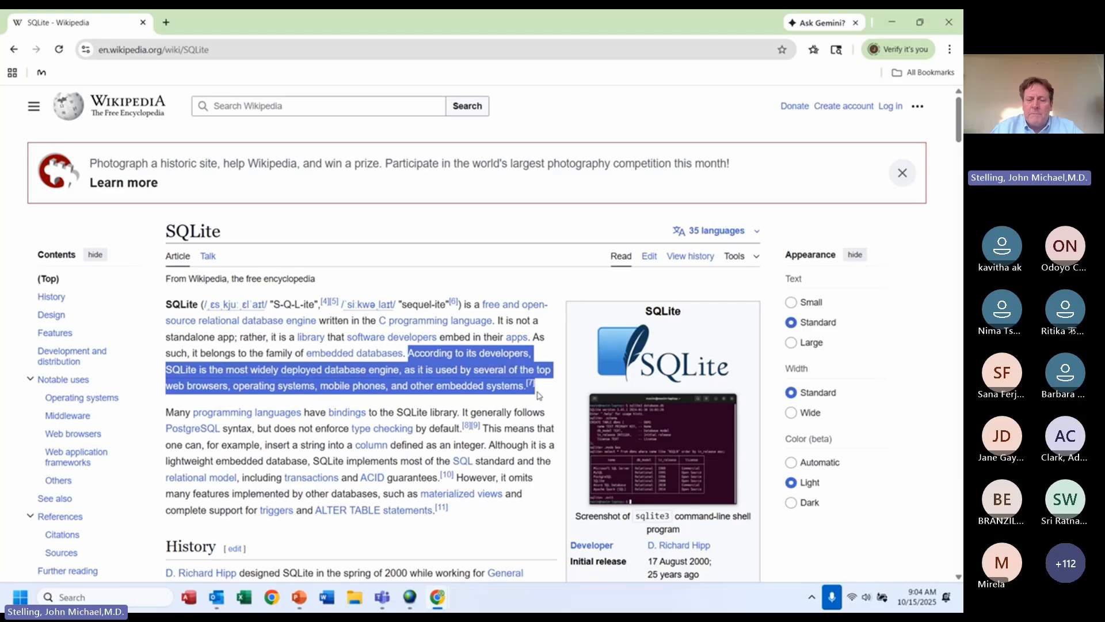
- Search for "db browser for sqlite", view the tool's website and downloads page, and close the browser windows
{"action": "key", "text": "ctrl+l"}
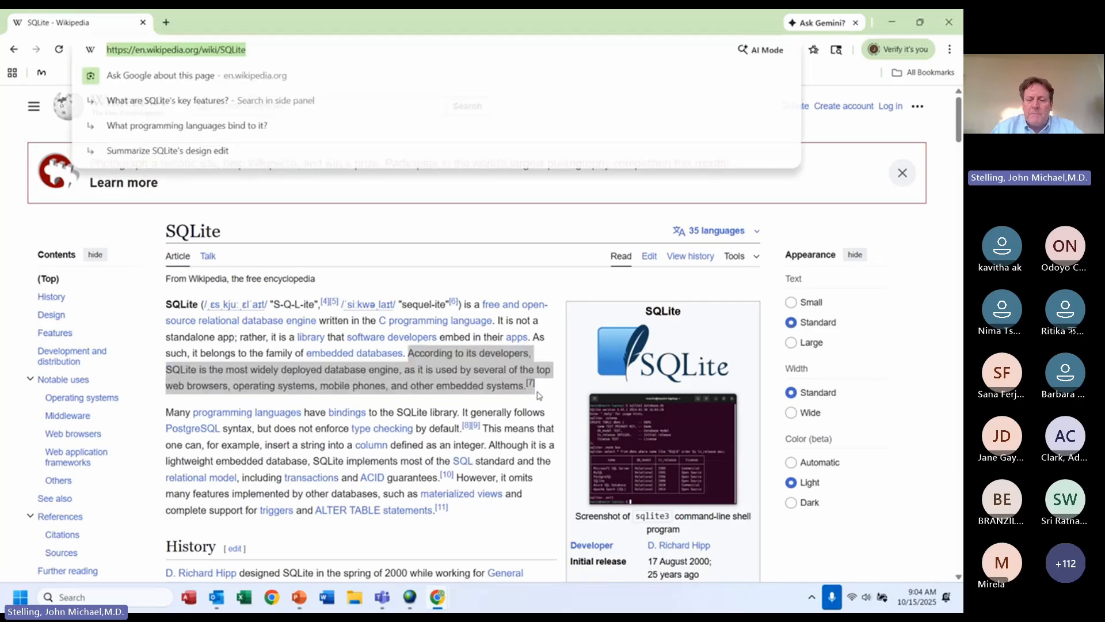
{"action": "type", "text": "db"}
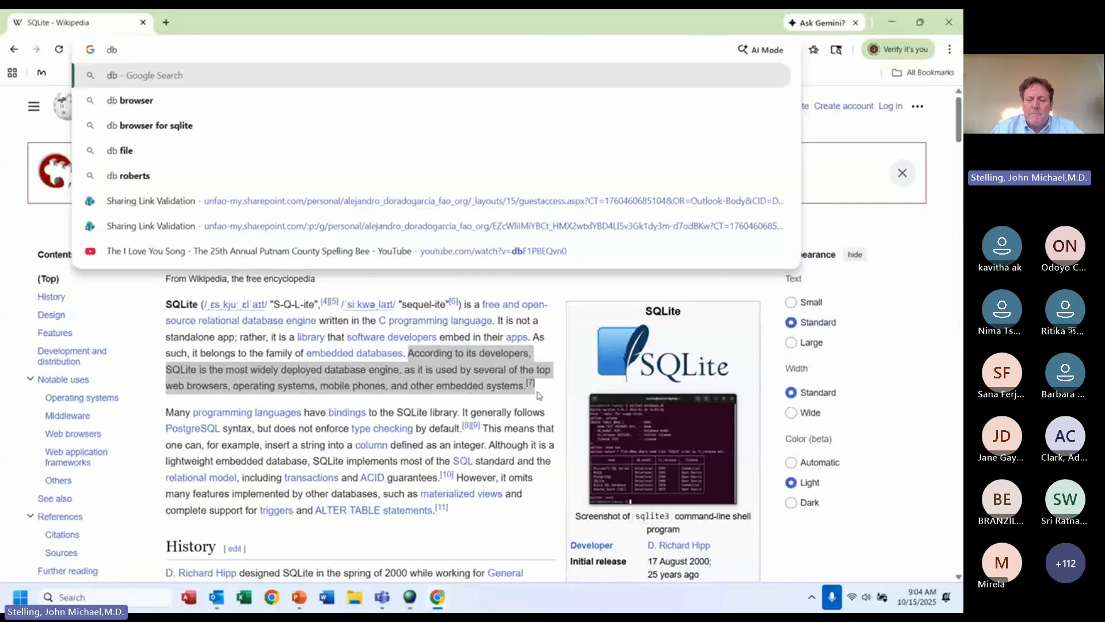
{"action": "type", "text": " b"}
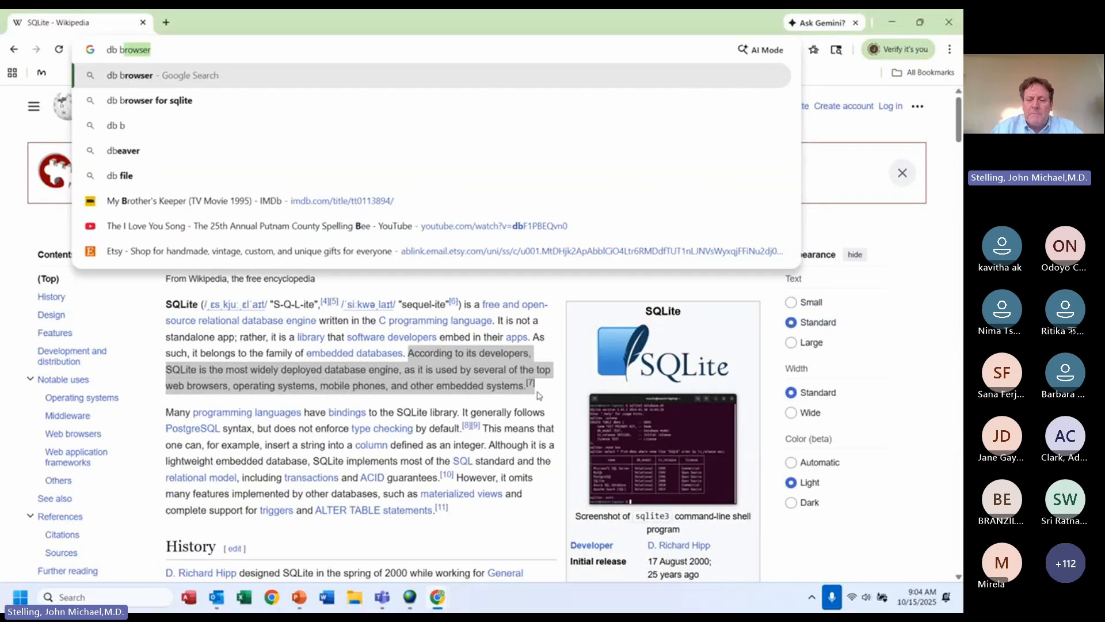
{"action": "type", "text": "rowser"}
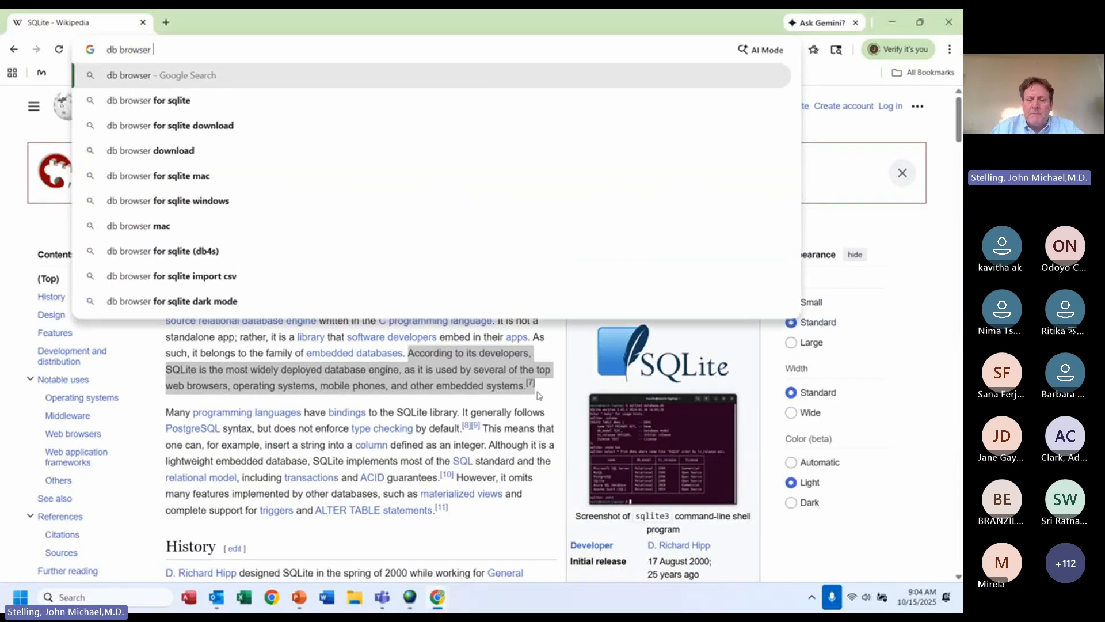
{"action": "key", "text": "Down"}
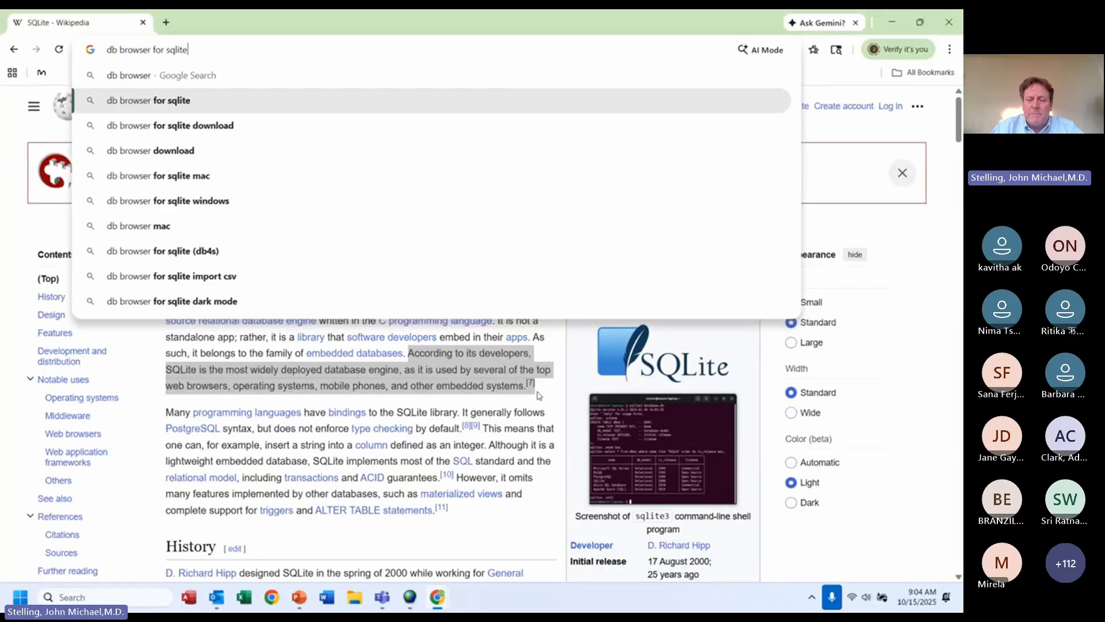
{"action": "key", "text": "Return"}
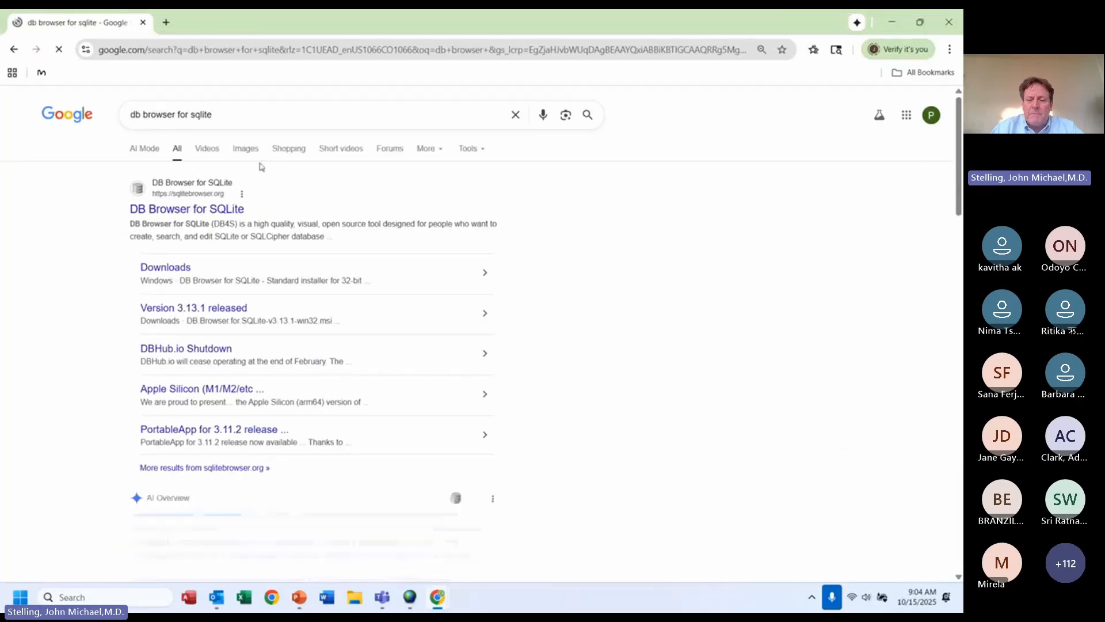
{"action": "left_click", "coordinate": [204, 212]}
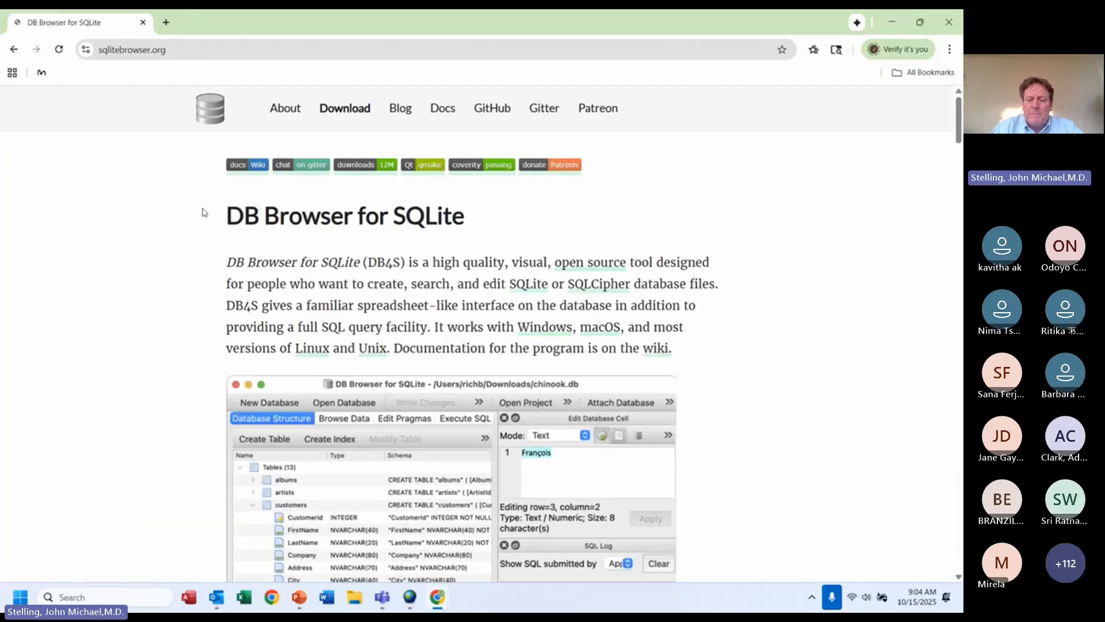
{"action": "left_click", "coordinate": [341, 115]}
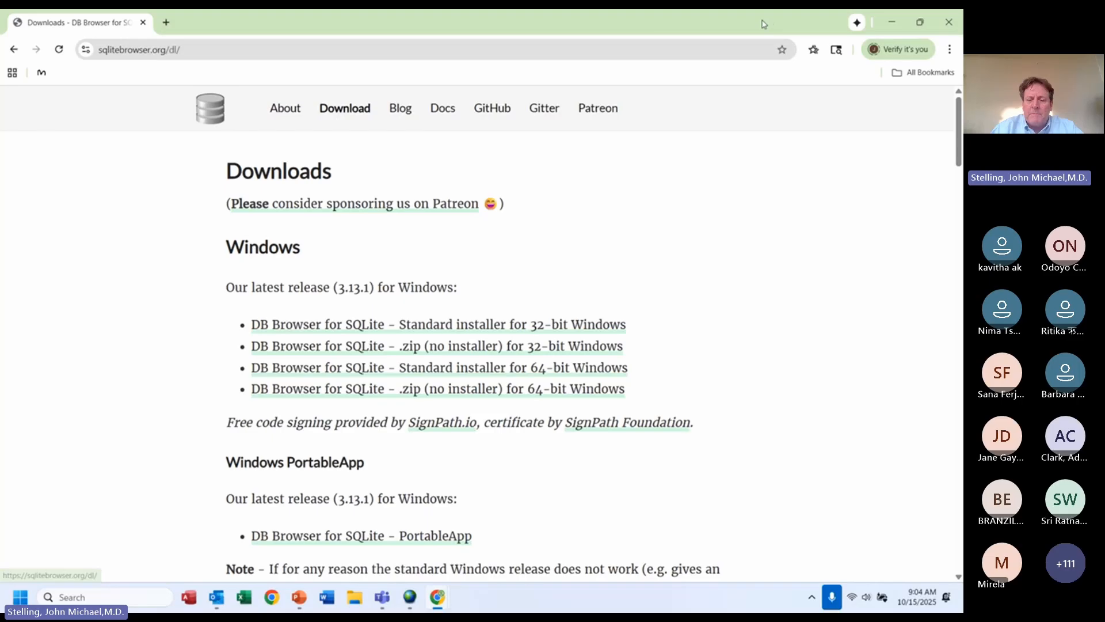
{"action": "left_click", "coordinate": [950, 22]}
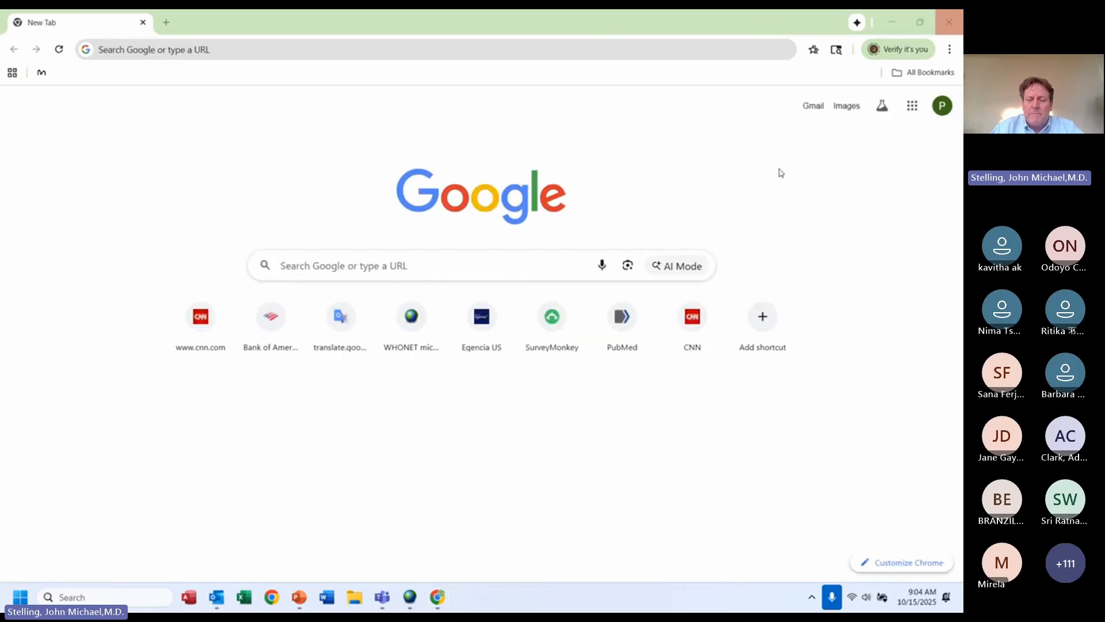
{"action": "left_click", "coordinate": [949, 21]}
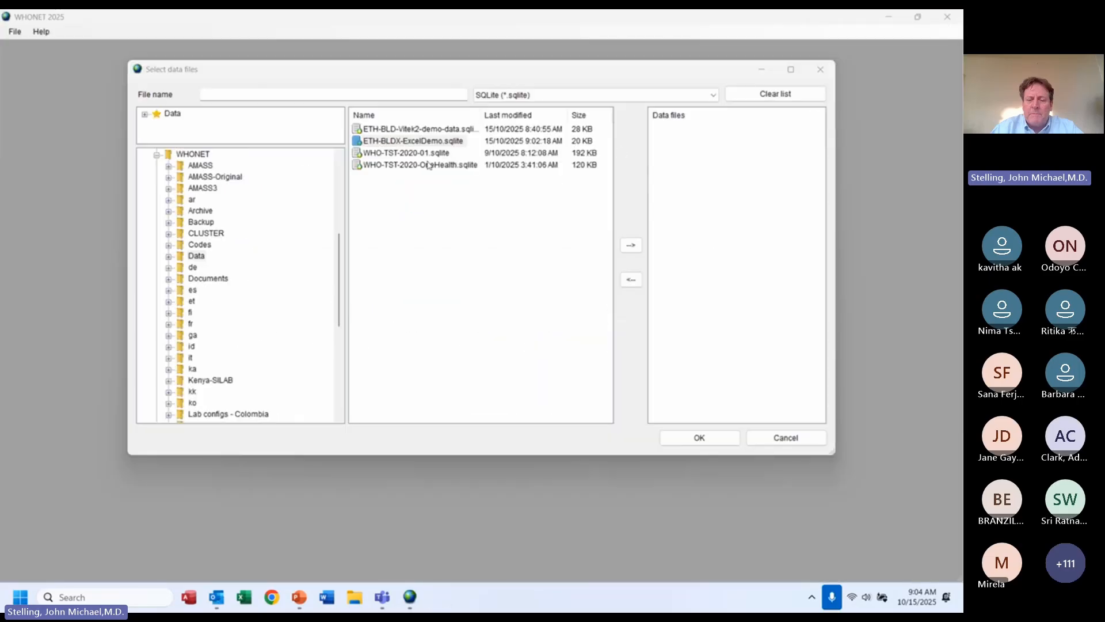
- Try adding ETH-BLDX-ExcelDemo.sqlite and the other three available SQLite files to the laboratory's data files, then clear the whole list
{"action": "left_click", "coordinate": [405, 144]}
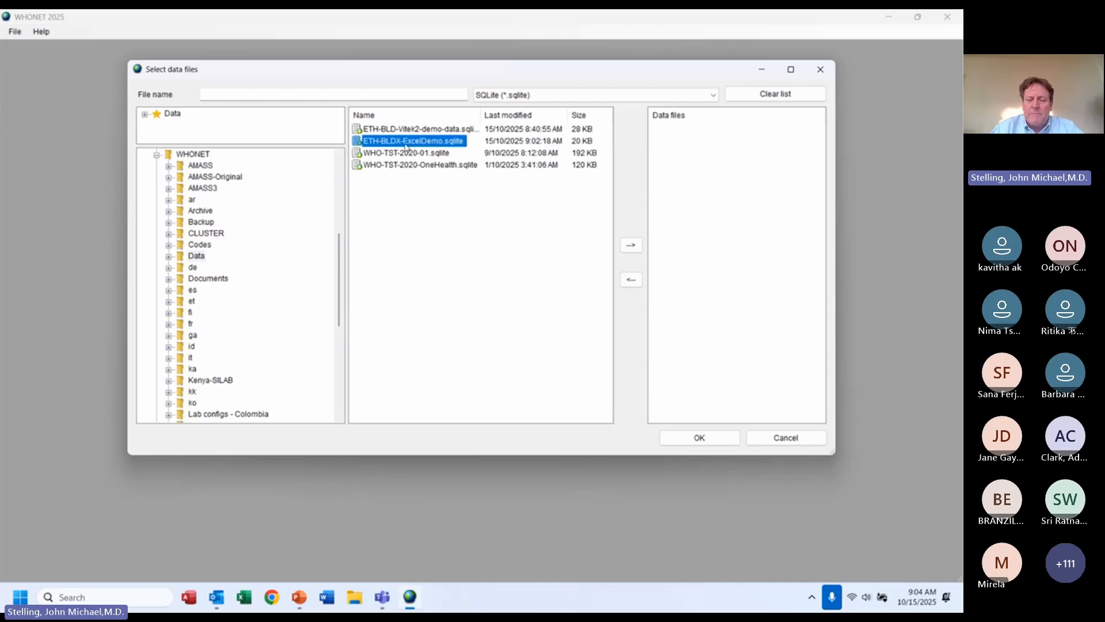
{"action": "left_click", "coordinate": [632, 246]}
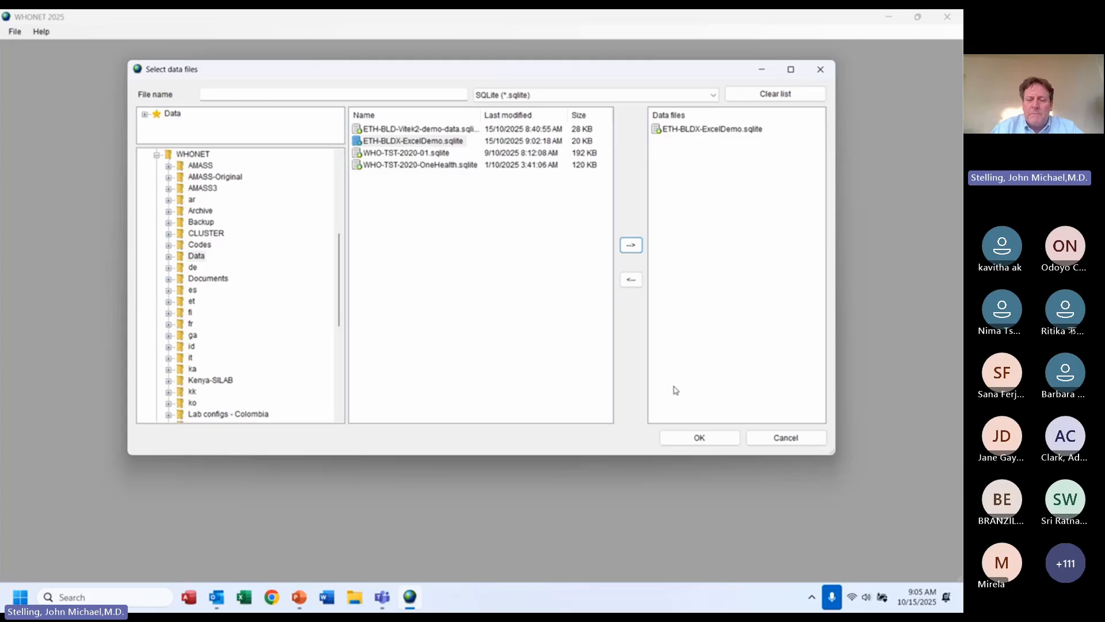
{"action": "left_click", "coordinate": [442, 141]}
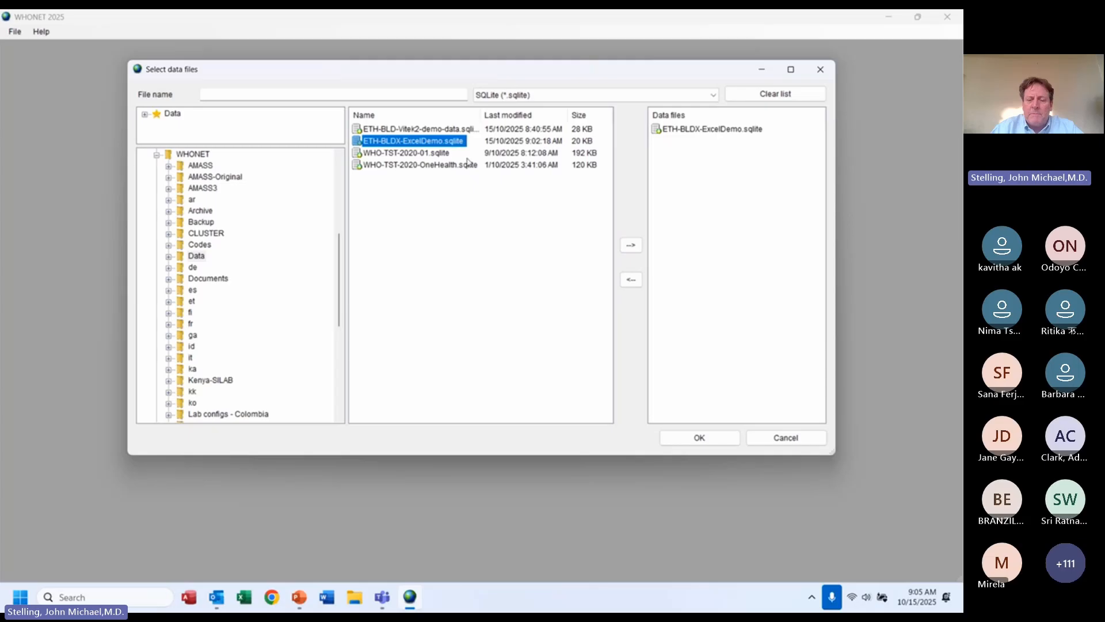
{"action": "key", "text": "shift+Up"}
{"action": "left_click", "coordinate": [468, 161], "text": "shift"}
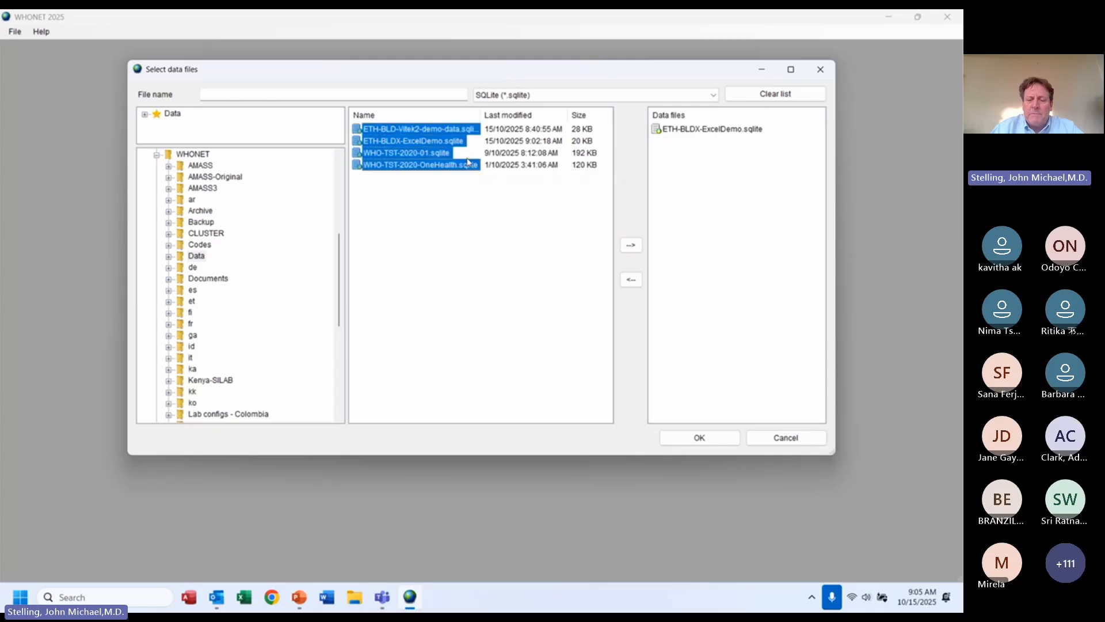
{"action": "left_click", "coordinate": [631, 246]}
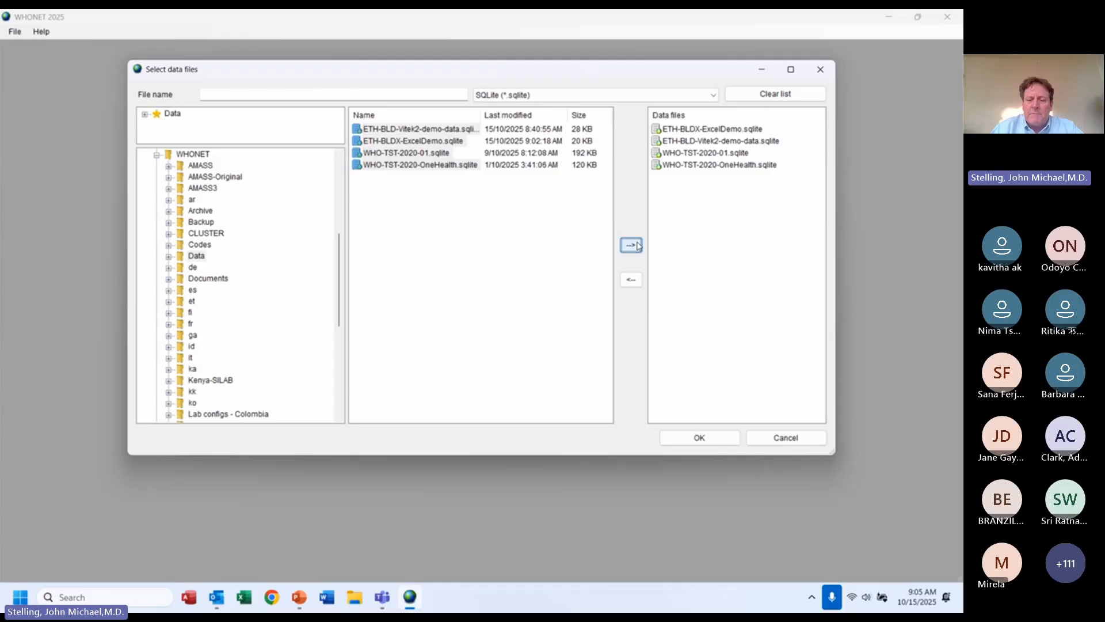
{"action": "left_click", "coordinate": [765, 96]}
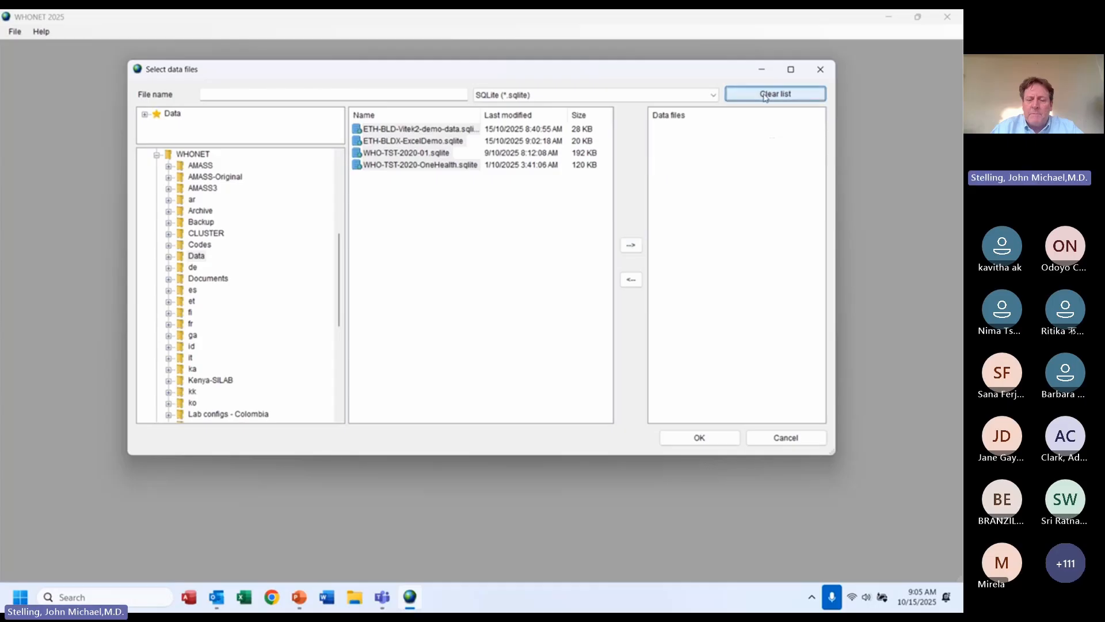
- Choose ETH-BLDX-ExcelDemo.sqlite as the laboratory's only data file and confirm the new laboratory's details
{"action": "left_click", "coordinate": [442, 142]}
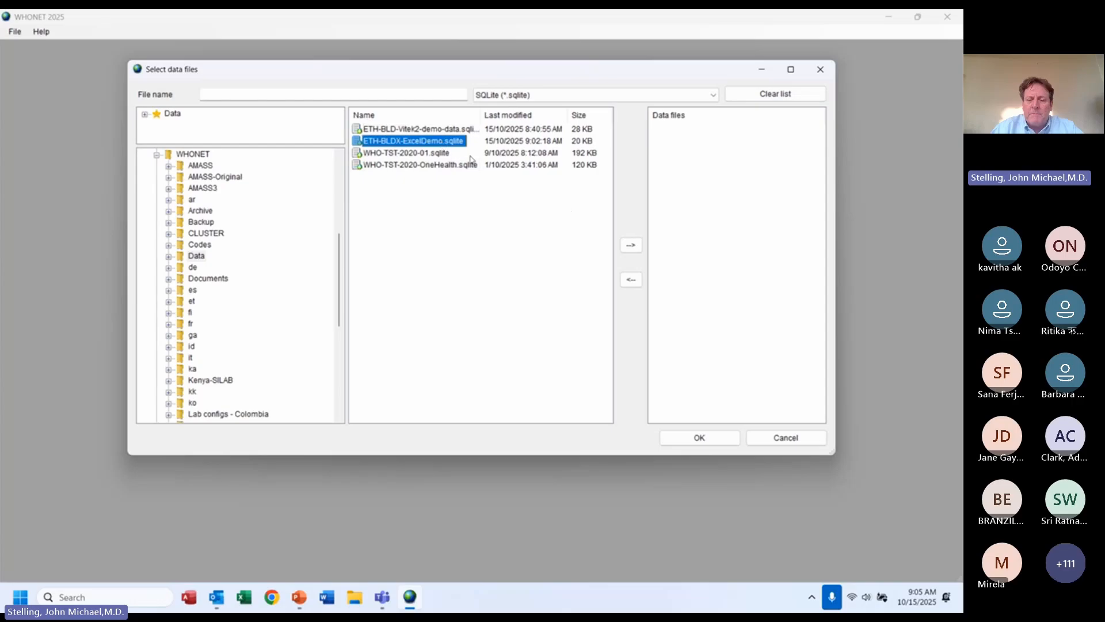
{"action": "left_click", "coordinate": [639, 249]}
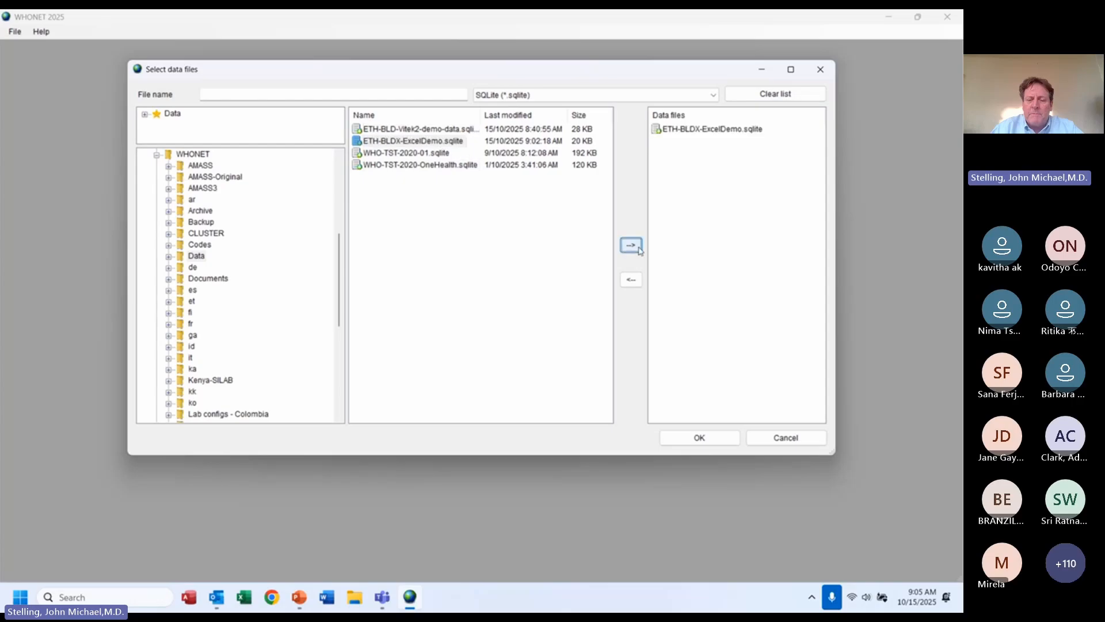
{"action": "left_click", "coordinate": [700, 437]}
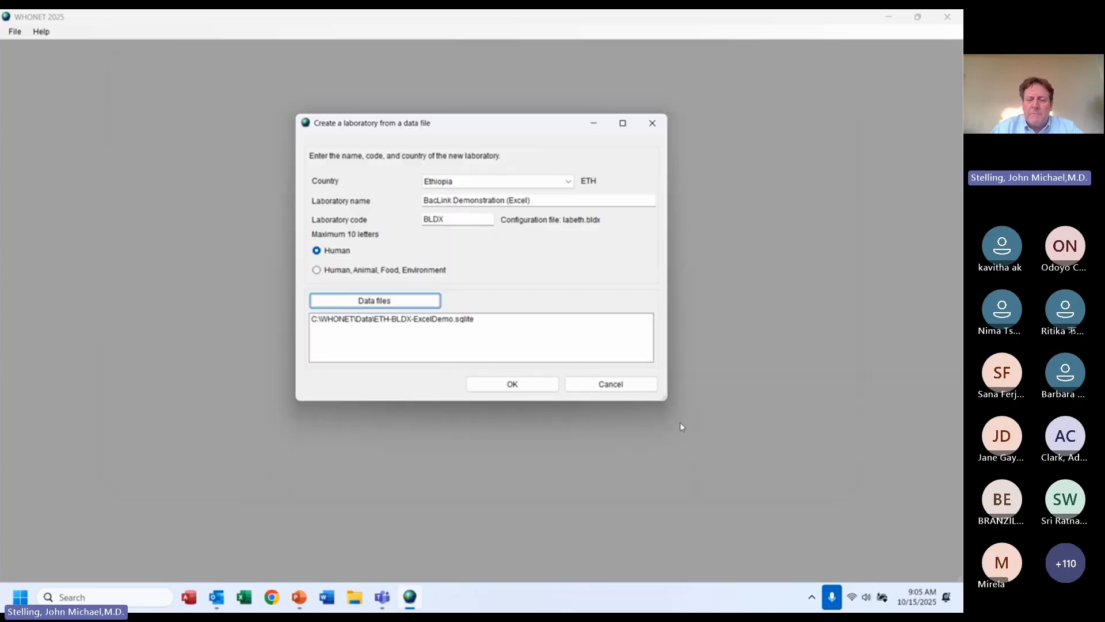
{"action": "left_click", "coordinate": [507, 386]}
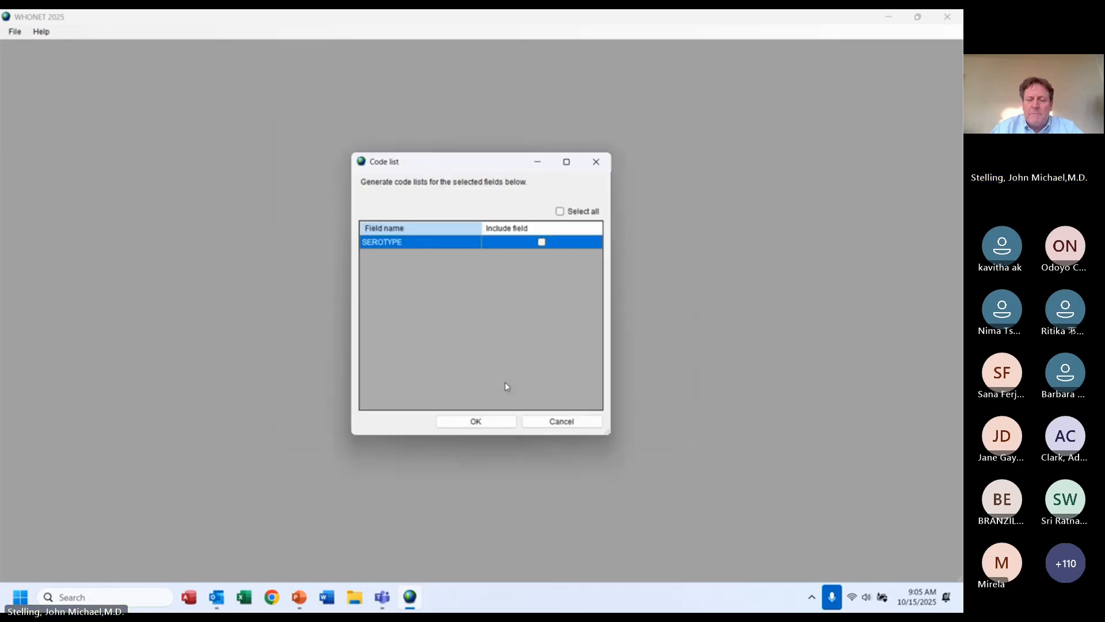
- Generate code lists for all listed fields, including SEROTYPE, and open the new laboratory's configuration for review
{"action": "left_click", "coordinate": [560, 212]}
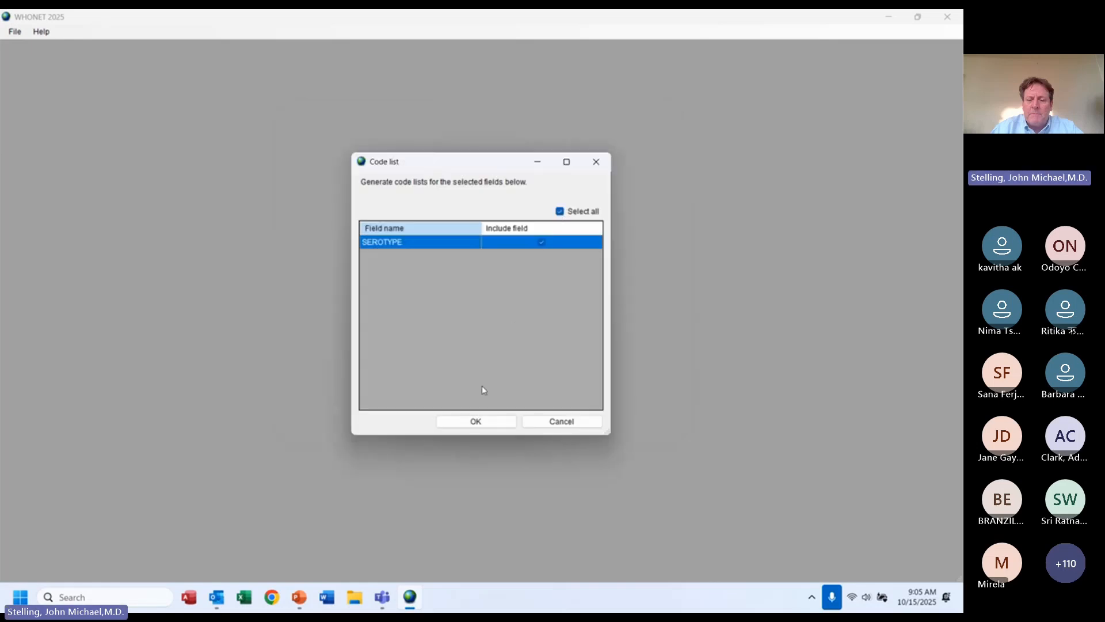
{"action": "left_click", "coordinate": [478, 420]}
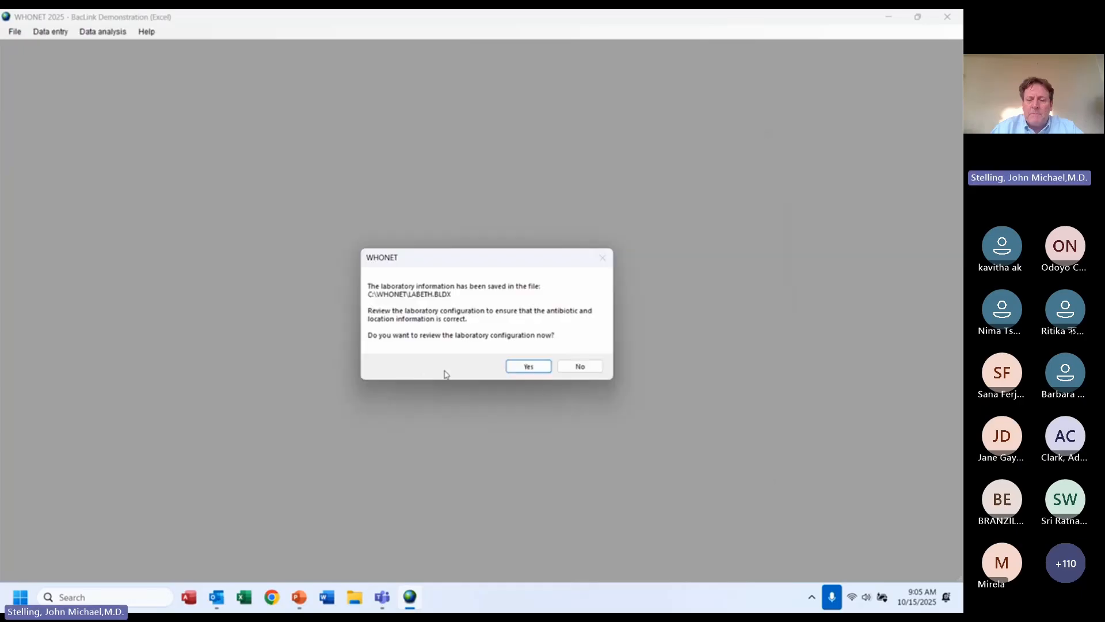
{"action": "left_click", "coordinate": [530, 368]}
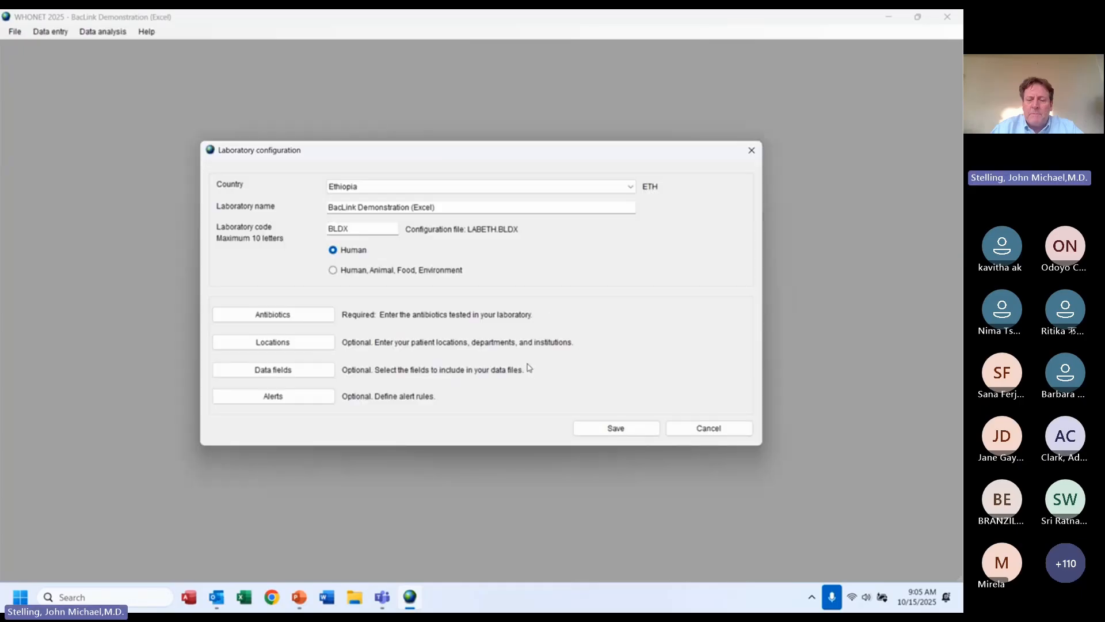
- Review the new laboratory's antibiotic and location lists, then close its configuration
{"action": "left_click", "coordinate": [311, 315]}
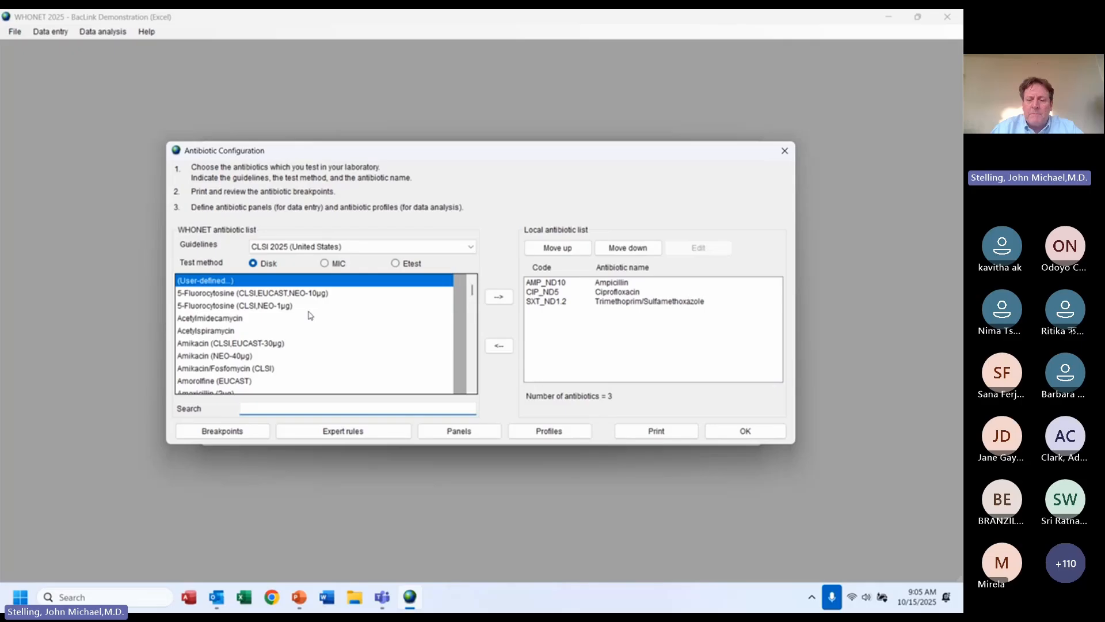
{"action": "left_click", "coordinate": [611, 285]}
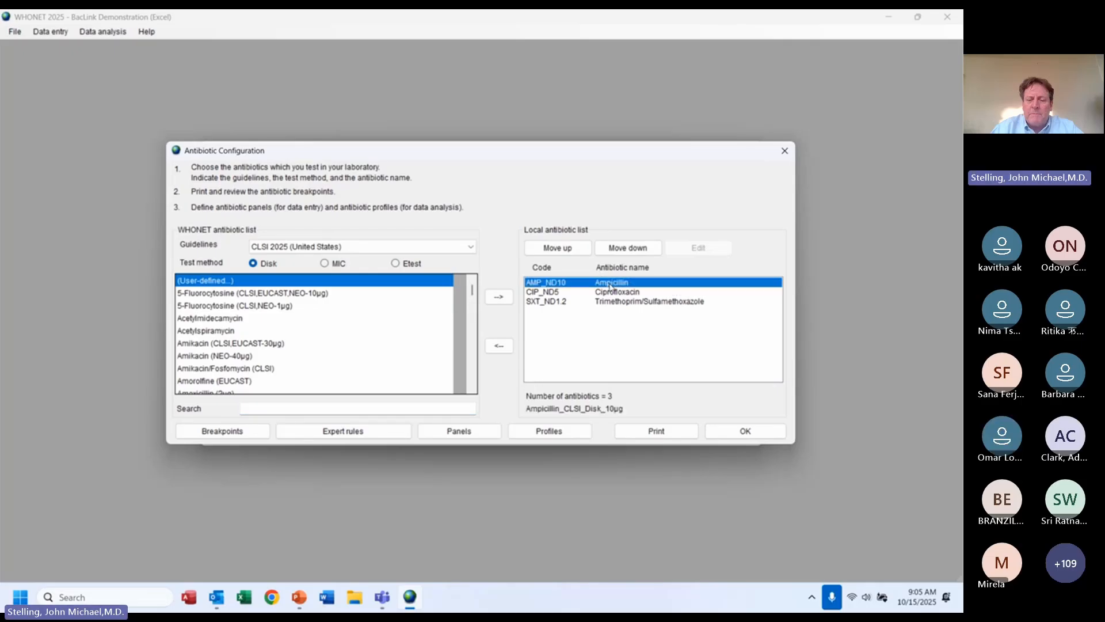
{"action": "key", "text": "Escape"}
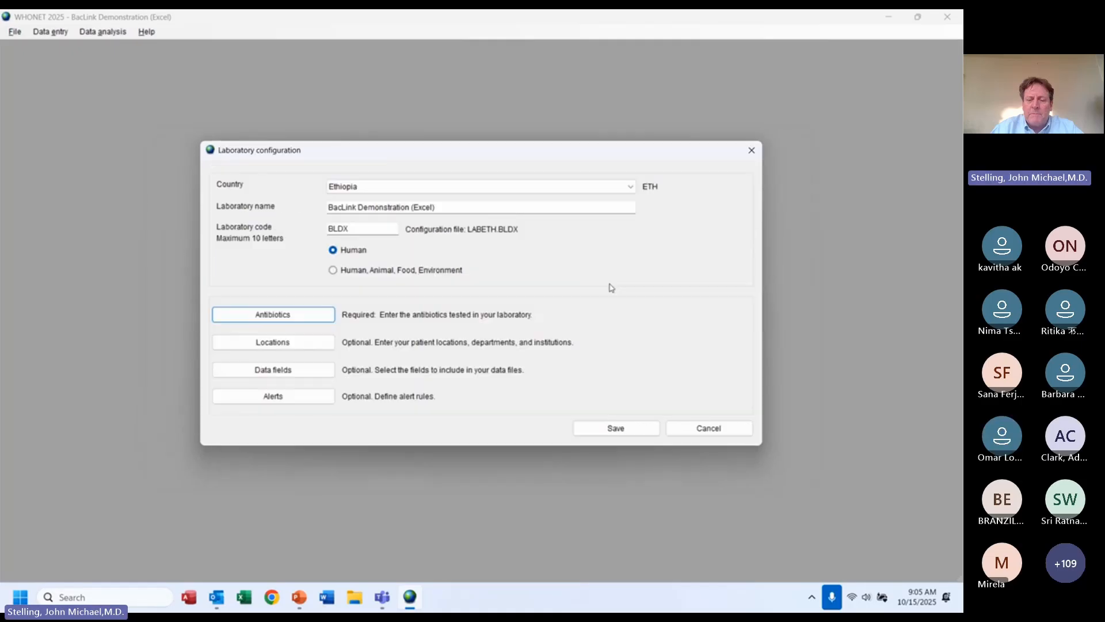
{"action": "left_click", "coordinate": [283, 346]}
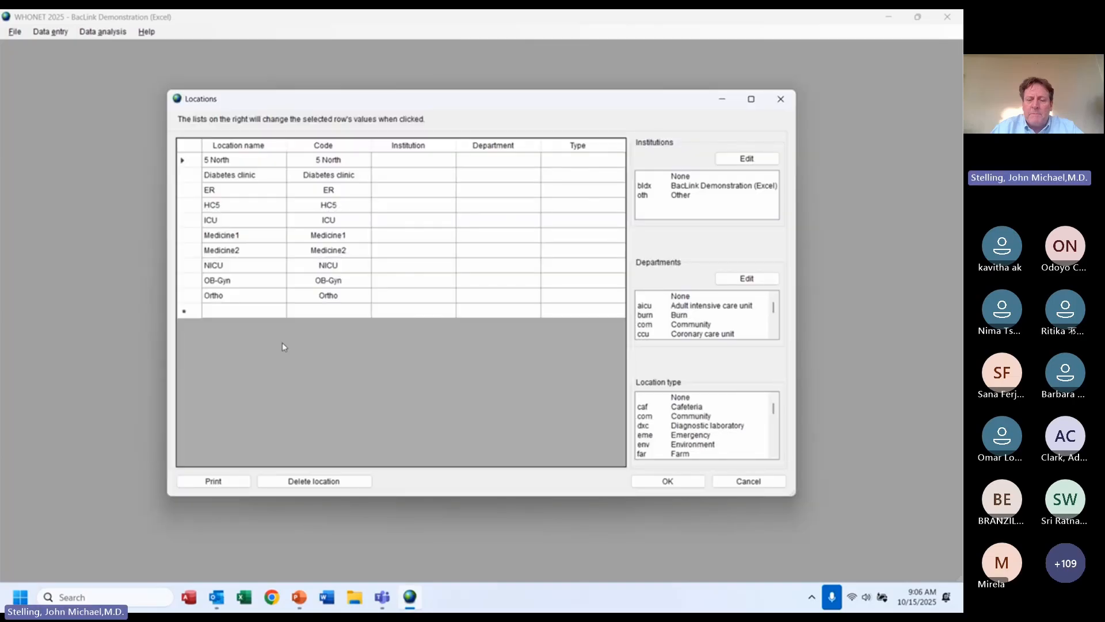
{"action": "key", "text": "Escape"}
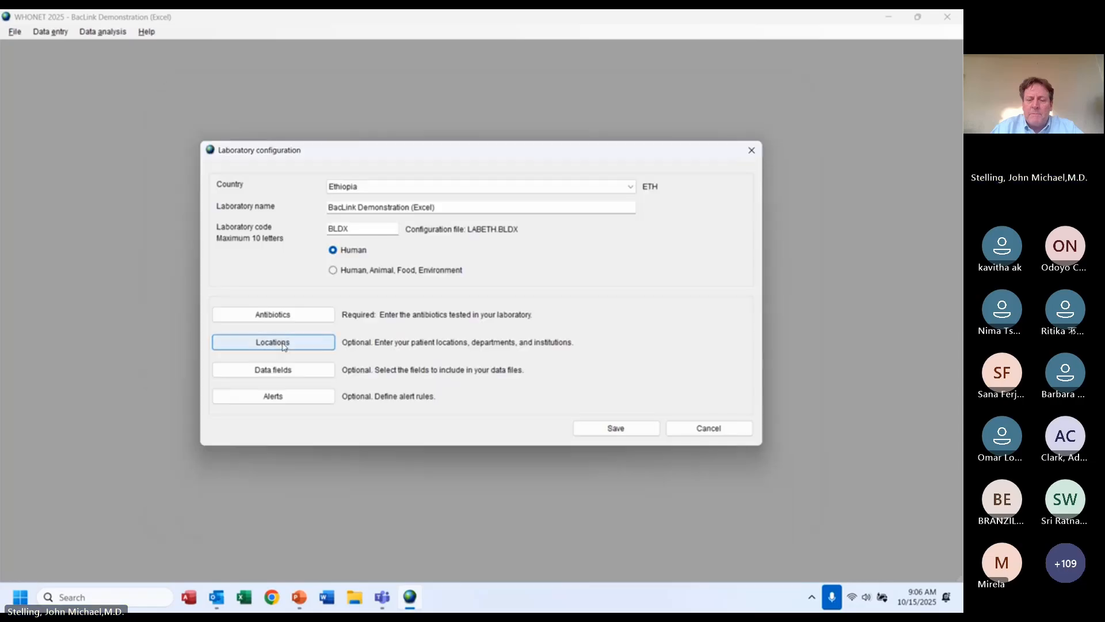
{"action": "key", "text": "Escape"}
{"action": "key", "text": "Return"}
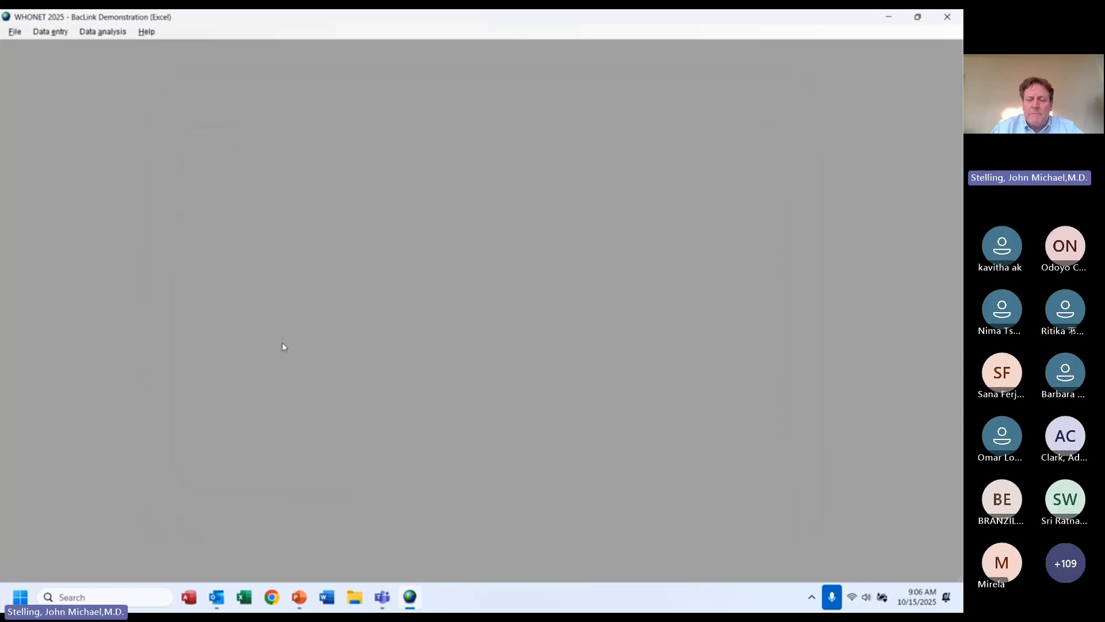
- Open the BacLink Demo (Vitek) laboratory, stored in LABETH.BLD
{"action": "key", "text": "alt+a"}
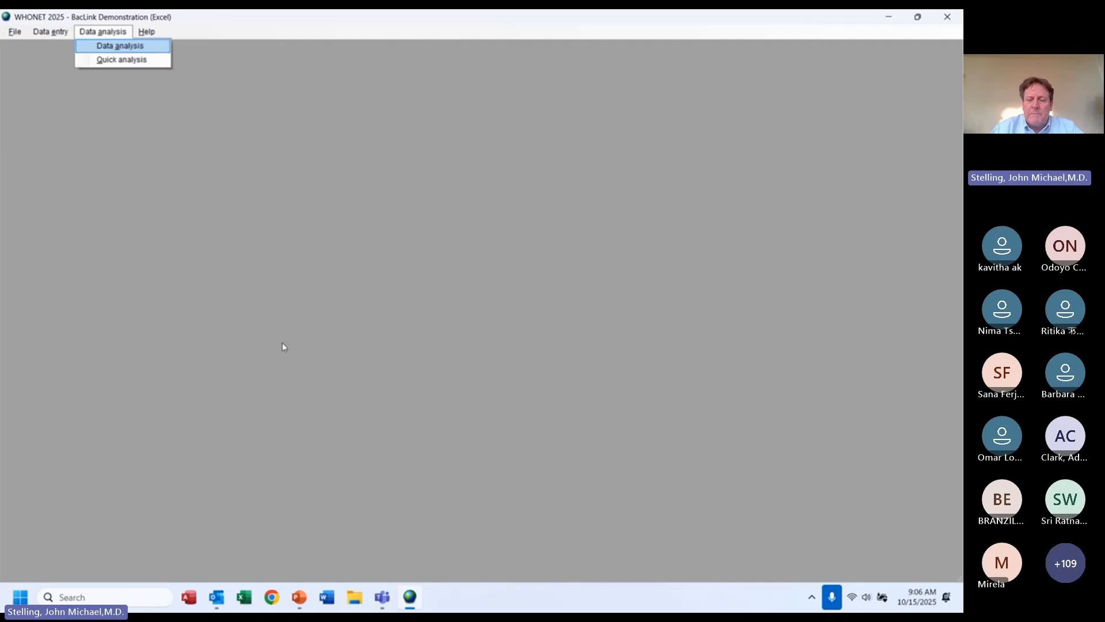
{"action": "key", "text": "Left"}
{"action": "key", "text": "Left"}
{"action": "key", "text": "Down"}
{"action": "key", "text": "Return"}
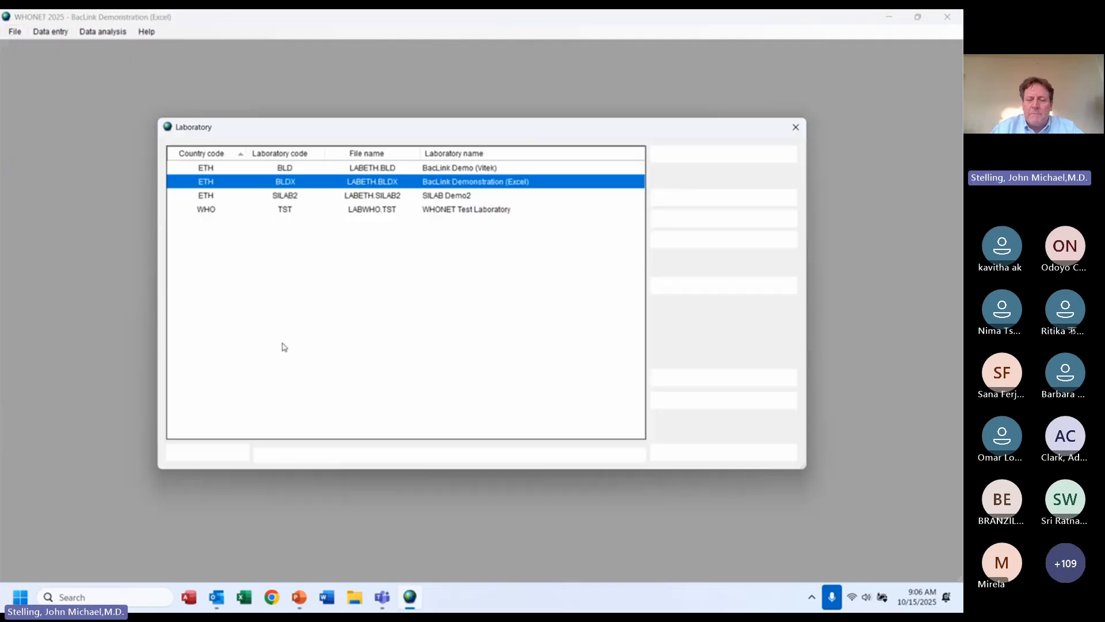
{"action": "left_click", "coordinate": [335, 171]}
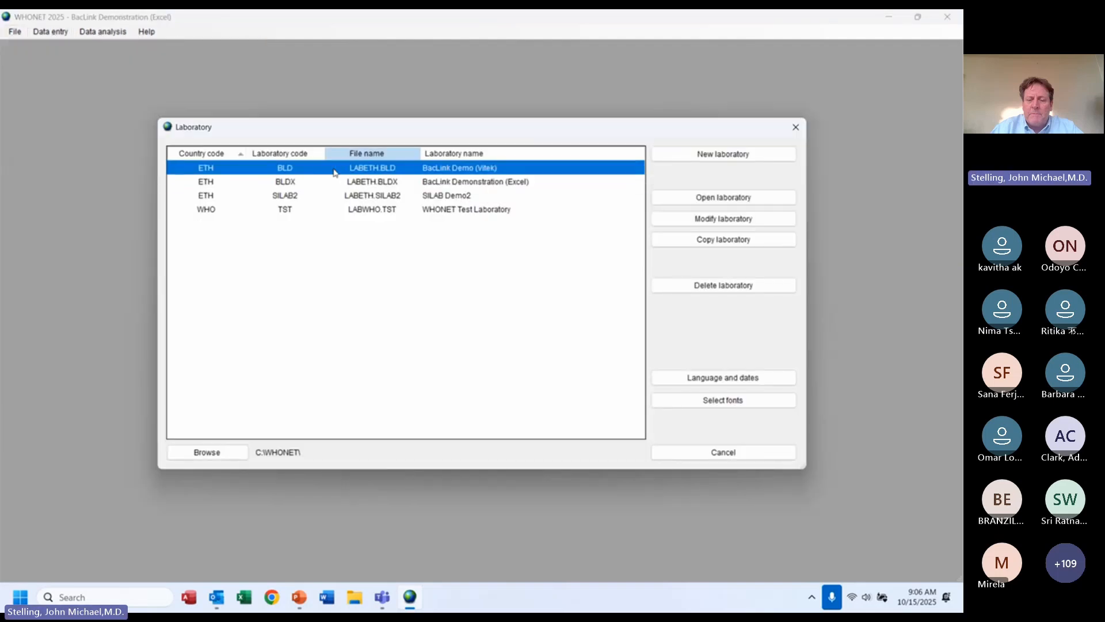
{"action": "key", "text": "Return"}
- Set up a data analysis of %RIS and test measurements for Escherichia coli
{"action": "key", "text": "alt+a"}
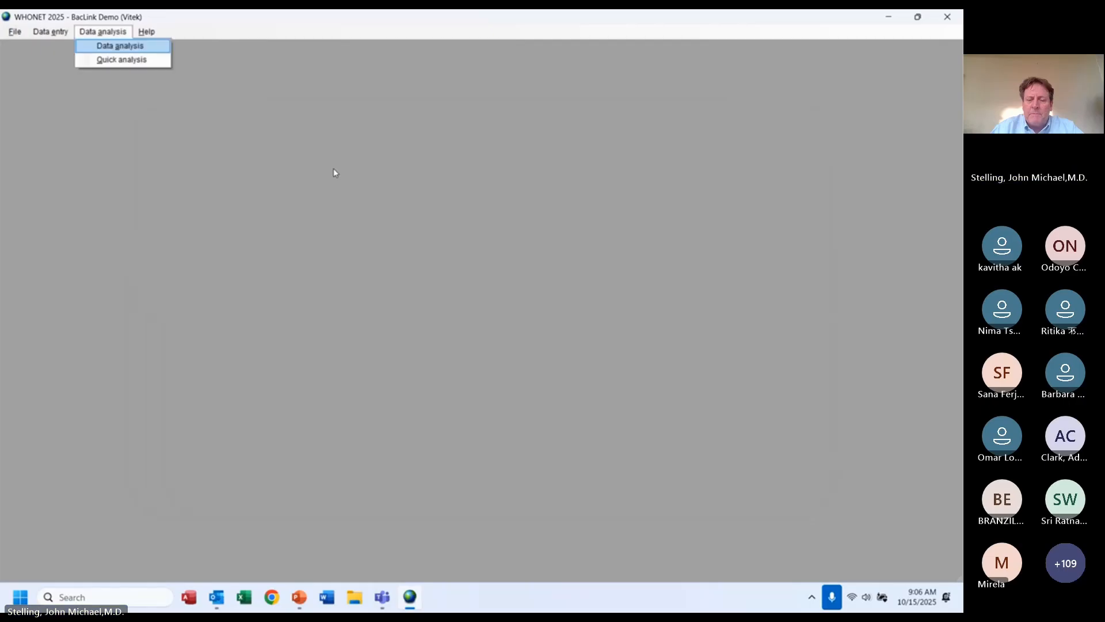
{"action": "key", "text": "Return"}
{"action": "key", "text": "Return"}
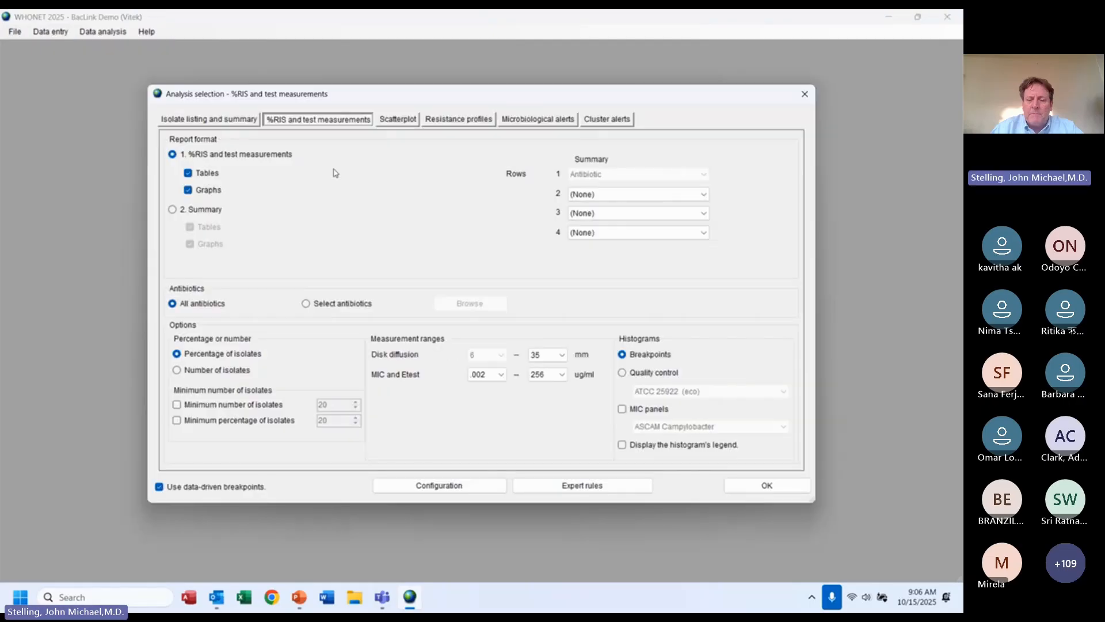
{"action": "key", "text": "alt+o"}
{"action": "key", "text": "alt+o"}
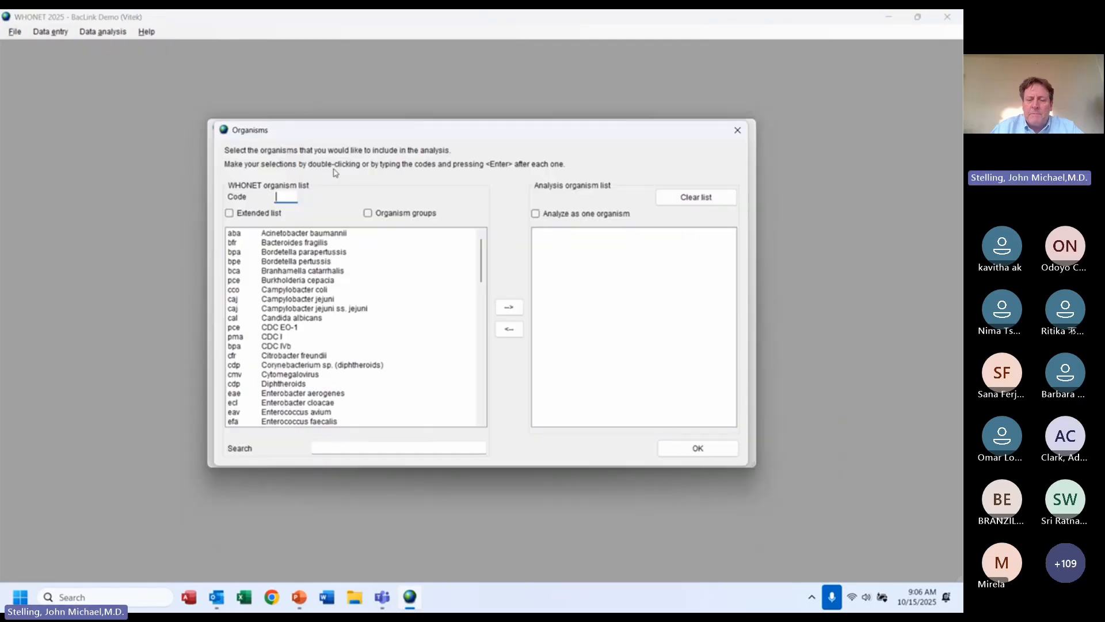
{"action": "key", "text": "alt+o"}
- Choose ETH-BLD-Vitek2-demo-data.sqlite as the analysis data file and run the analysis
{"action": "key", "text": "alt+d"}
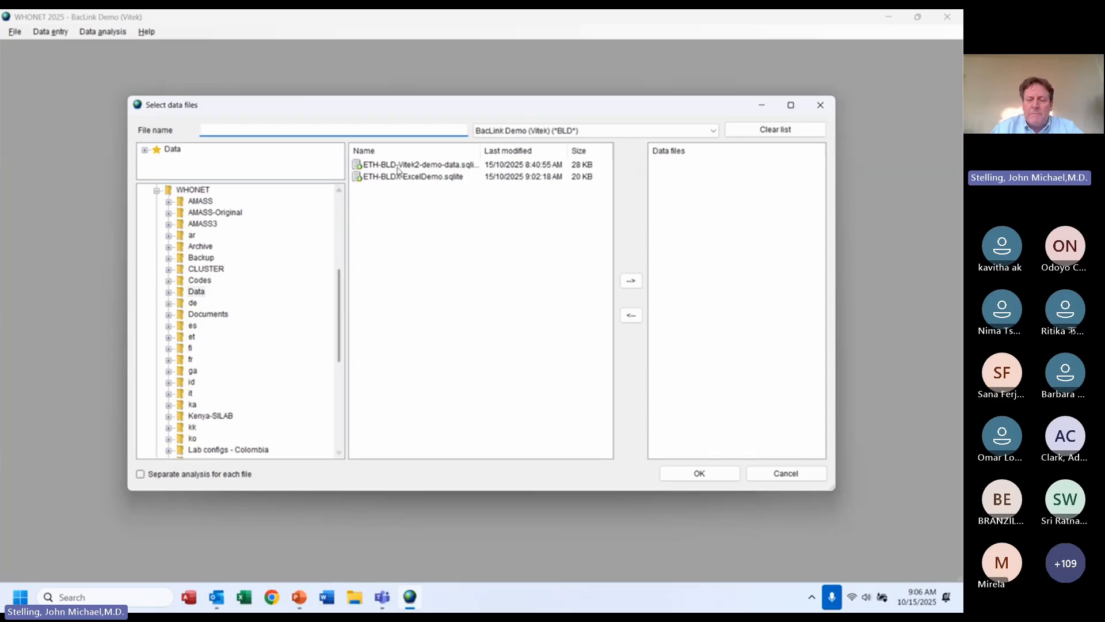
{"action": "left_click", "coordinate": [397, 168]}
{"action": "double_click", "coordinate": [398, 168]}
{"action": "key", "text": "Return"}
{"action": "key", "text": "alt+b"}
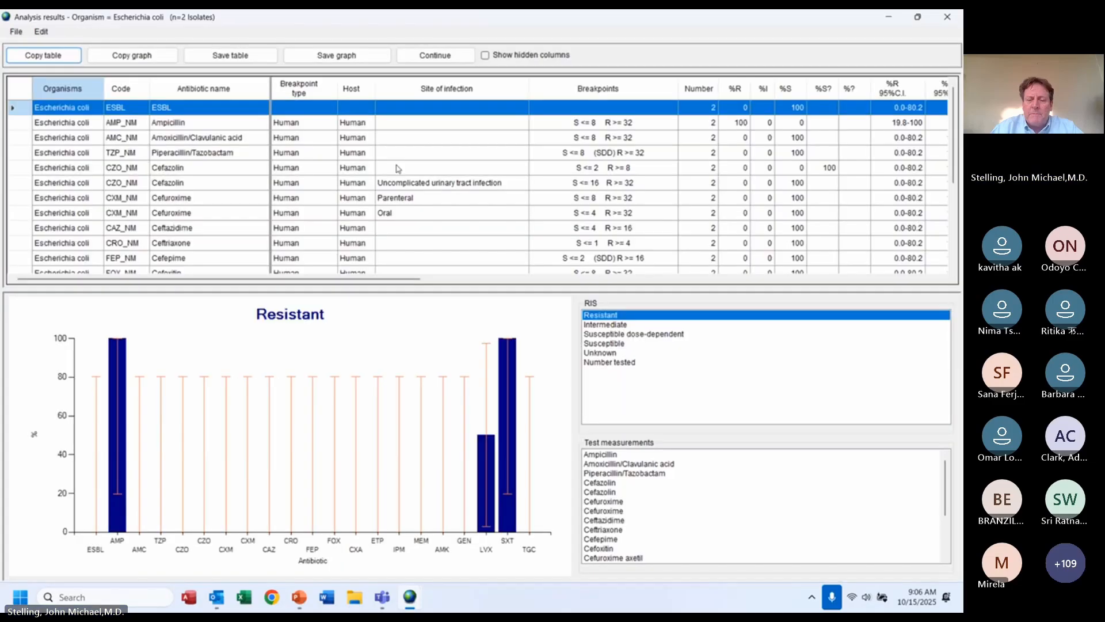
- View the number tested graph, then step through the test measurement histograms from ampicillin to ertapenem
{"action": "left_click", "coordinate": [636, 363]}
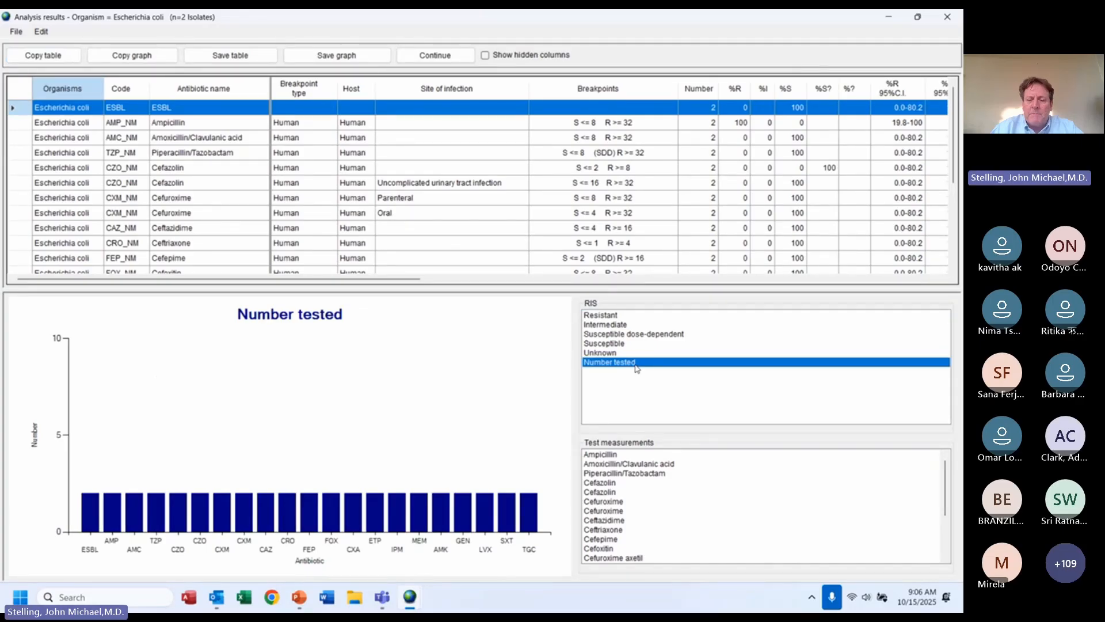
{"action": "left_click", "coordinate": [627, 455]}
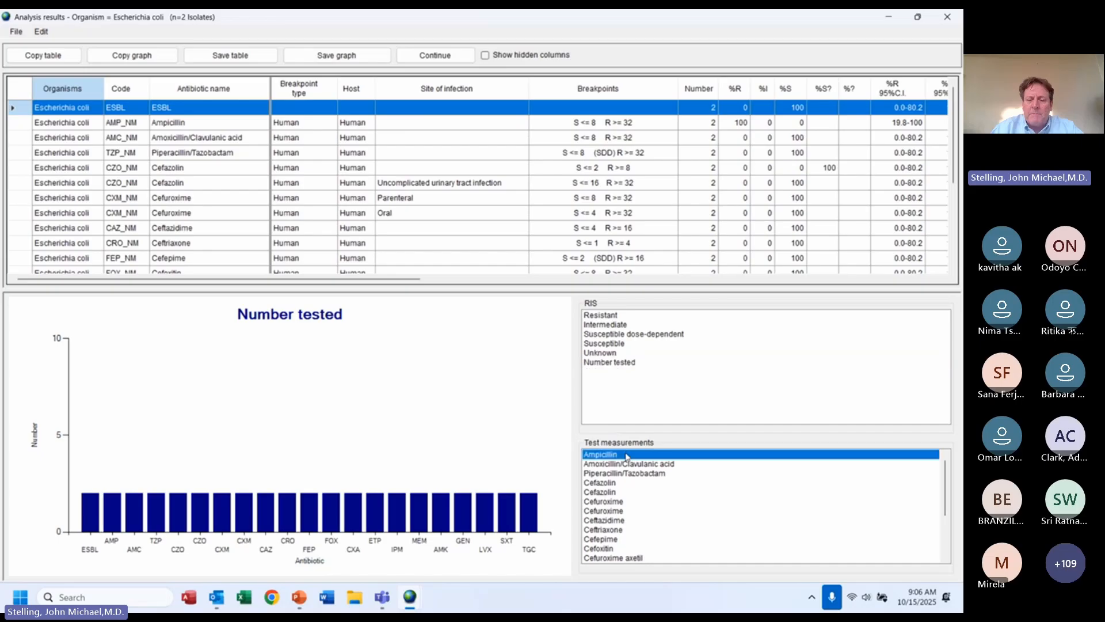
{"action": "key", "text": "Down"}
{"action": "key", "text": "Down"}
{"action": "key", "text": "Down"}
{"action": "key", "text": "Down"}
{"action": "key", "text": "Down"}
{"action": "key", "text": "Down"}
{"action": "key", "text": "Down"}
{"action": "key", "text": "Down"}
{"action": "key", "text": "Down"}
{"action": "key", "text": "Down"}
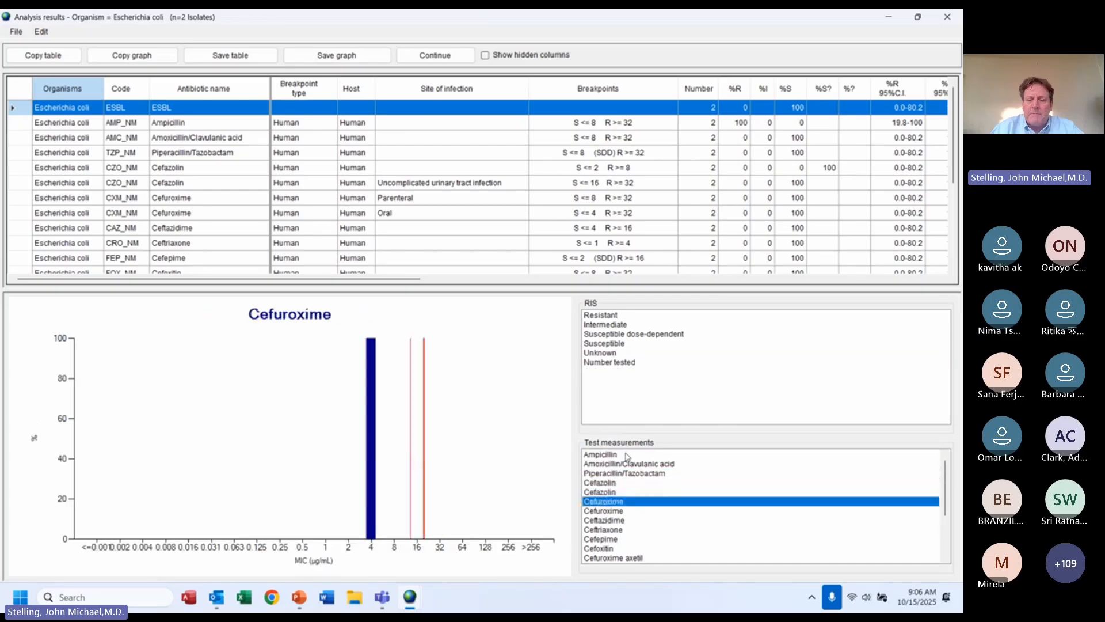
{"action": "key", "text": "Down"}
{"action": "key", "text": "Down"}
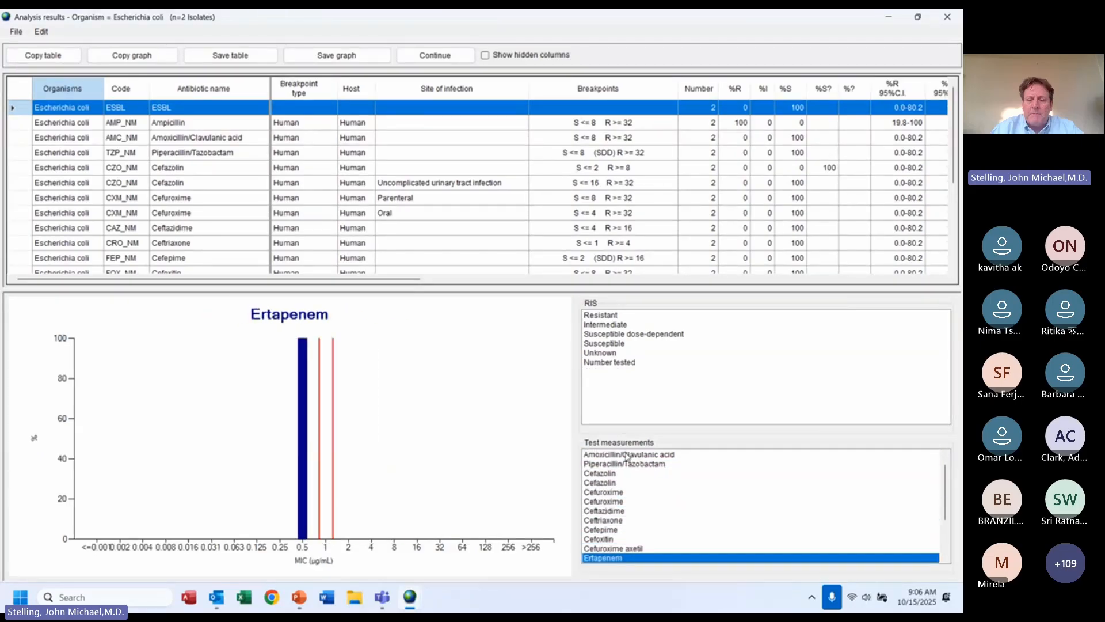
- Inspect the cefazolin results row with the S <= 2 breakpoint, then view the RIS graphs, ending with Susceptible
{"action": "left_click", "coordinate": [706, 168]}
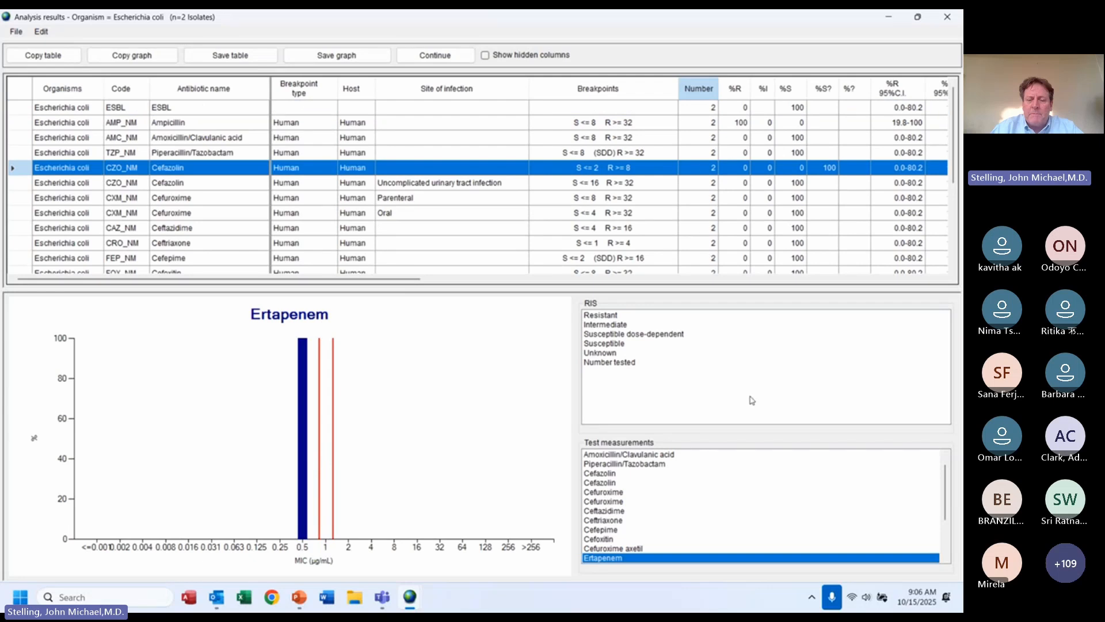
{"action": "left_click", "coordinate": [655, 363]}
{"action": "left_click", "coordinate": [616, 316]}
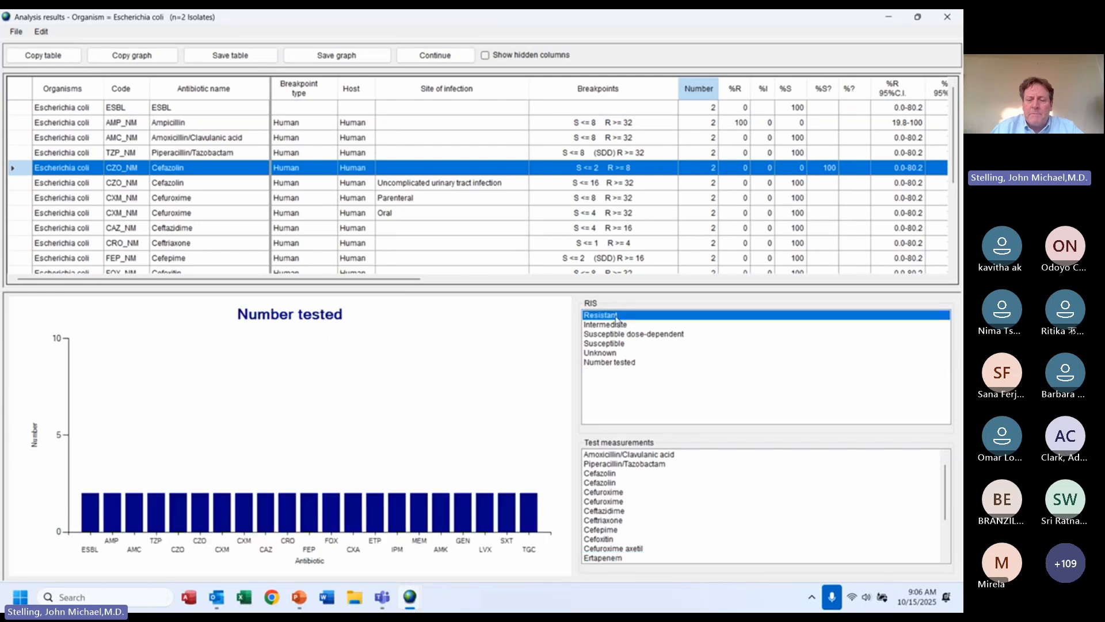
{"action": "key", "text": "Down"}
{"action": "key", "text": "Down"}
{"action": "key", "text": "Down"}
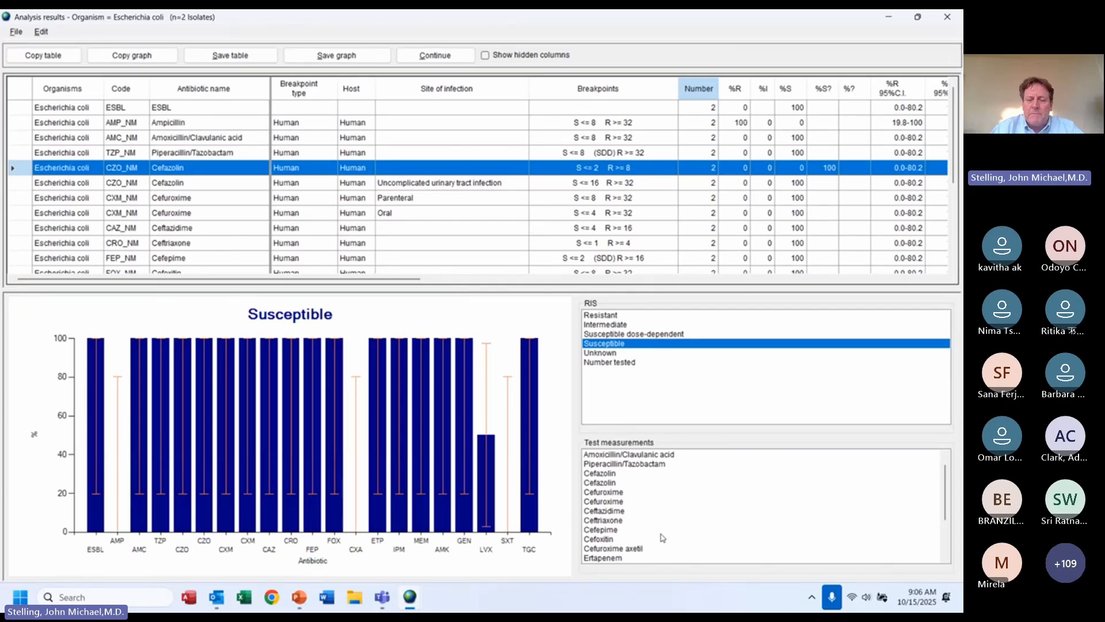
- Close the analysis results to exit WHONET, and stop sharing the screen
{"action": "key", "text": "alt+c"}
{"action": "key", "text": "alt+x"}
{"action": "key", "text": "alt+f"}
{"action": "key", "text": "x"}
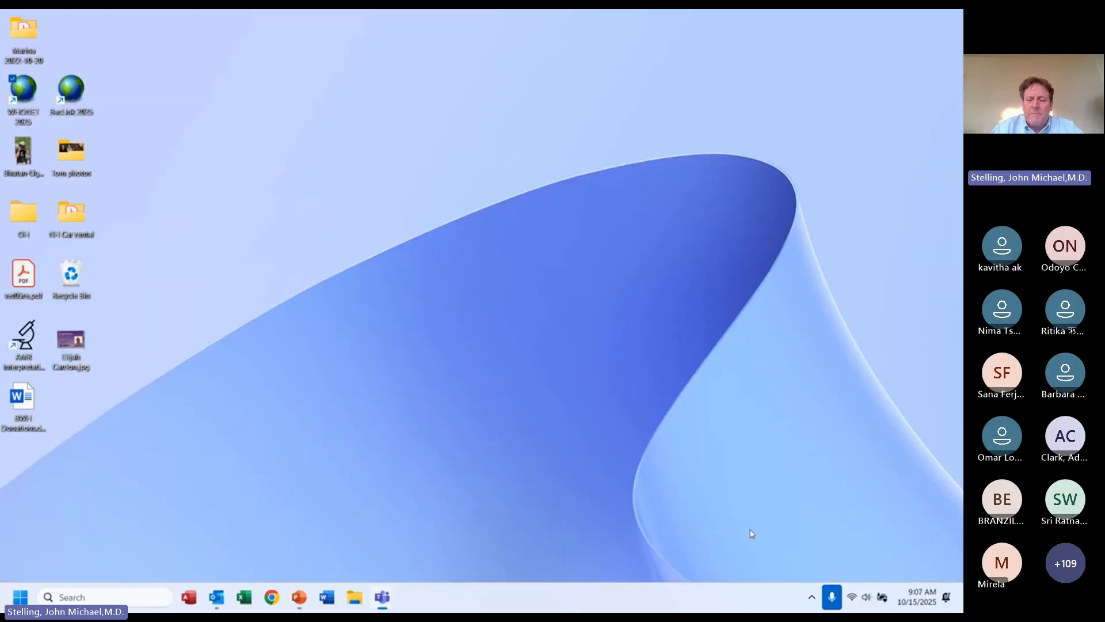
{"action": "left_click", "coordinate": [534, 26]}
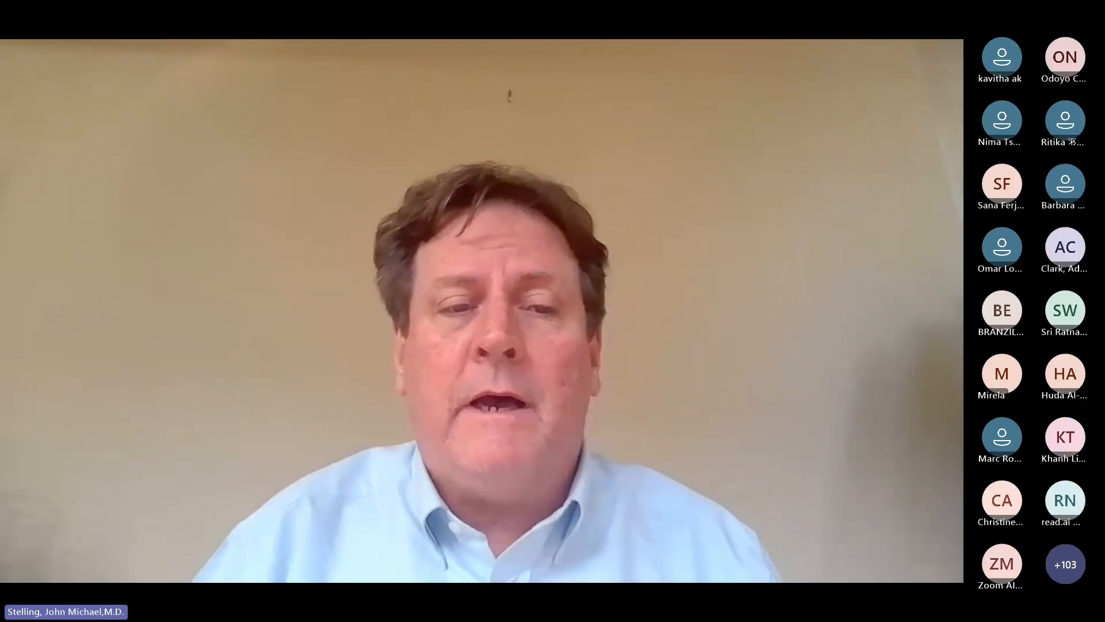